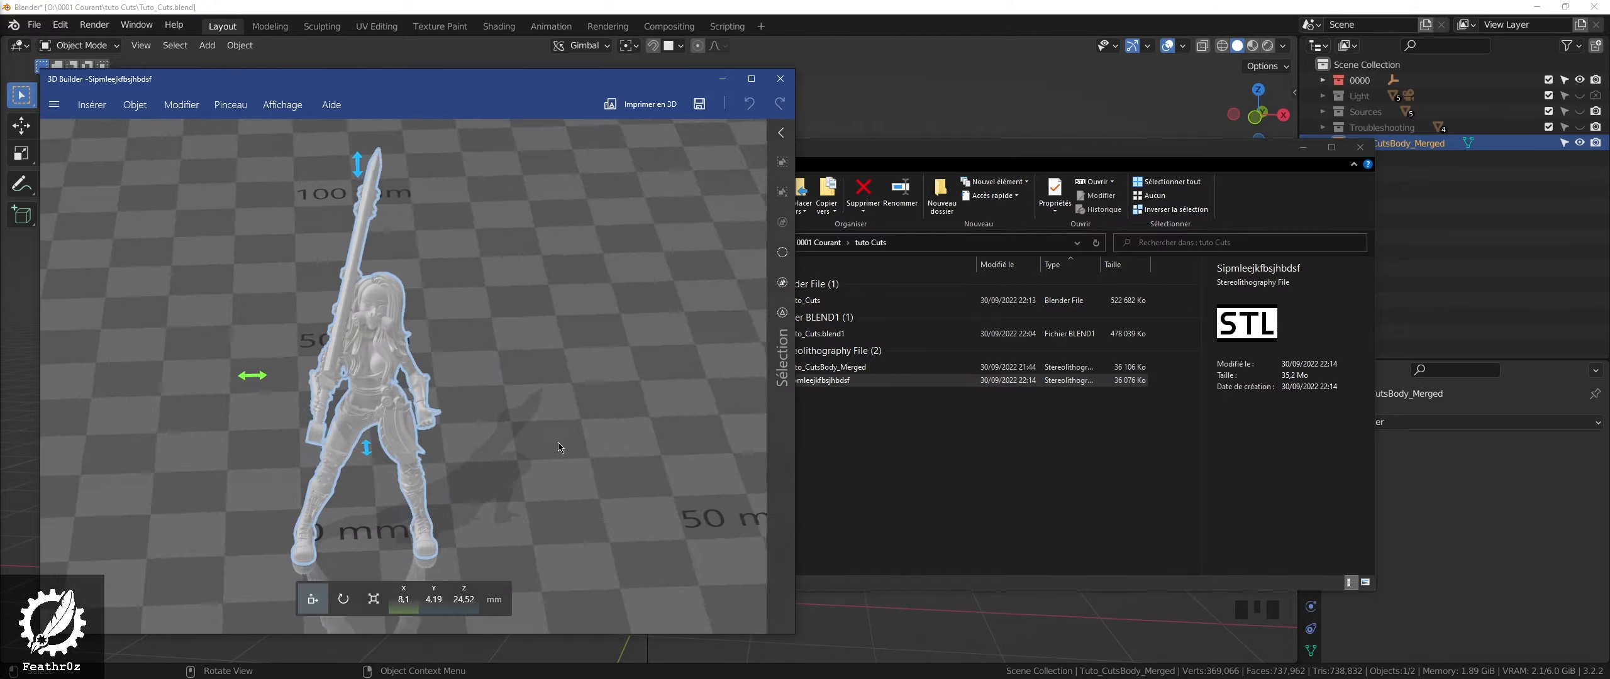
- Examine the exported STL figure from the front and side in 3D Builder
drag(653, 482, 219, 414)
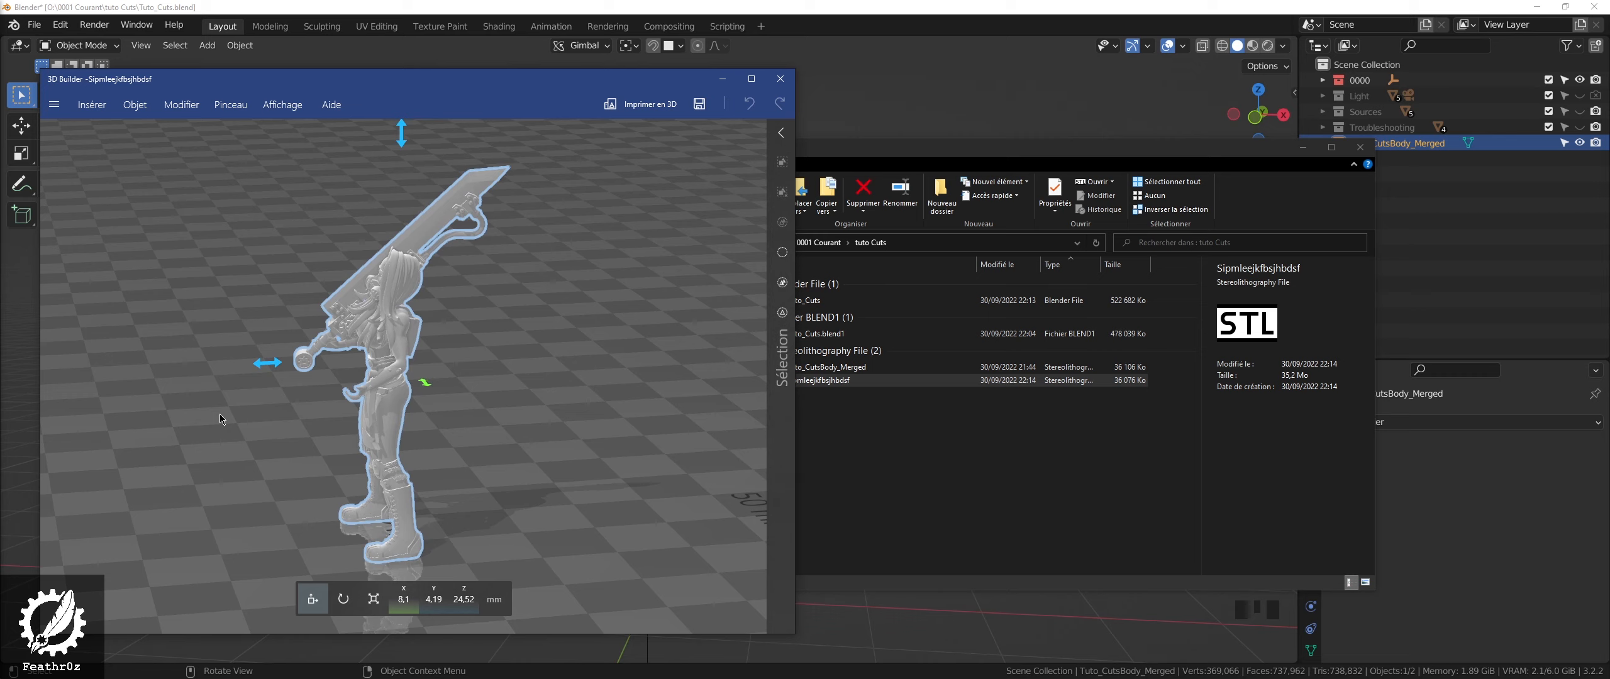
drag(219, 414, 479, 425)
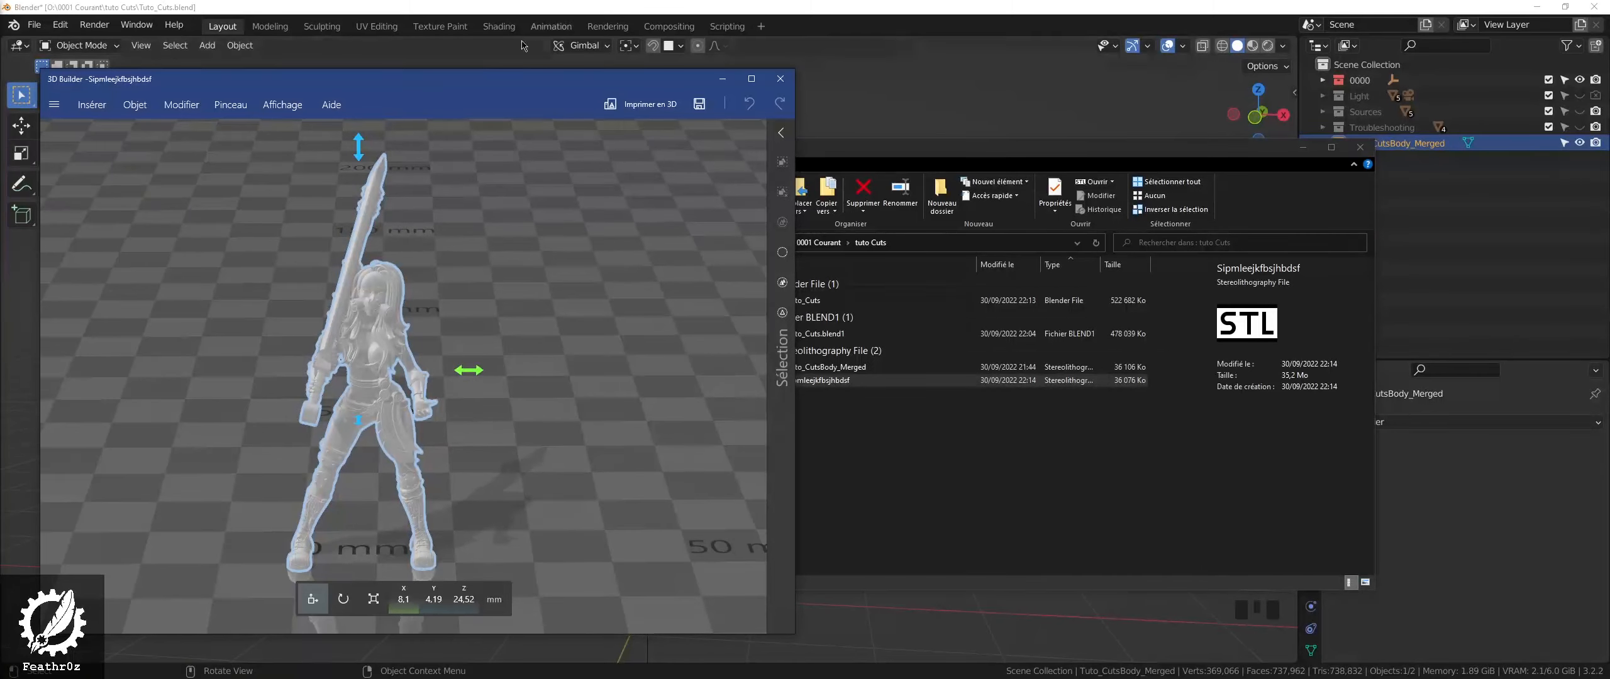
drag(456, 84, 560, 146)
drag(582, 403, 648, 340)
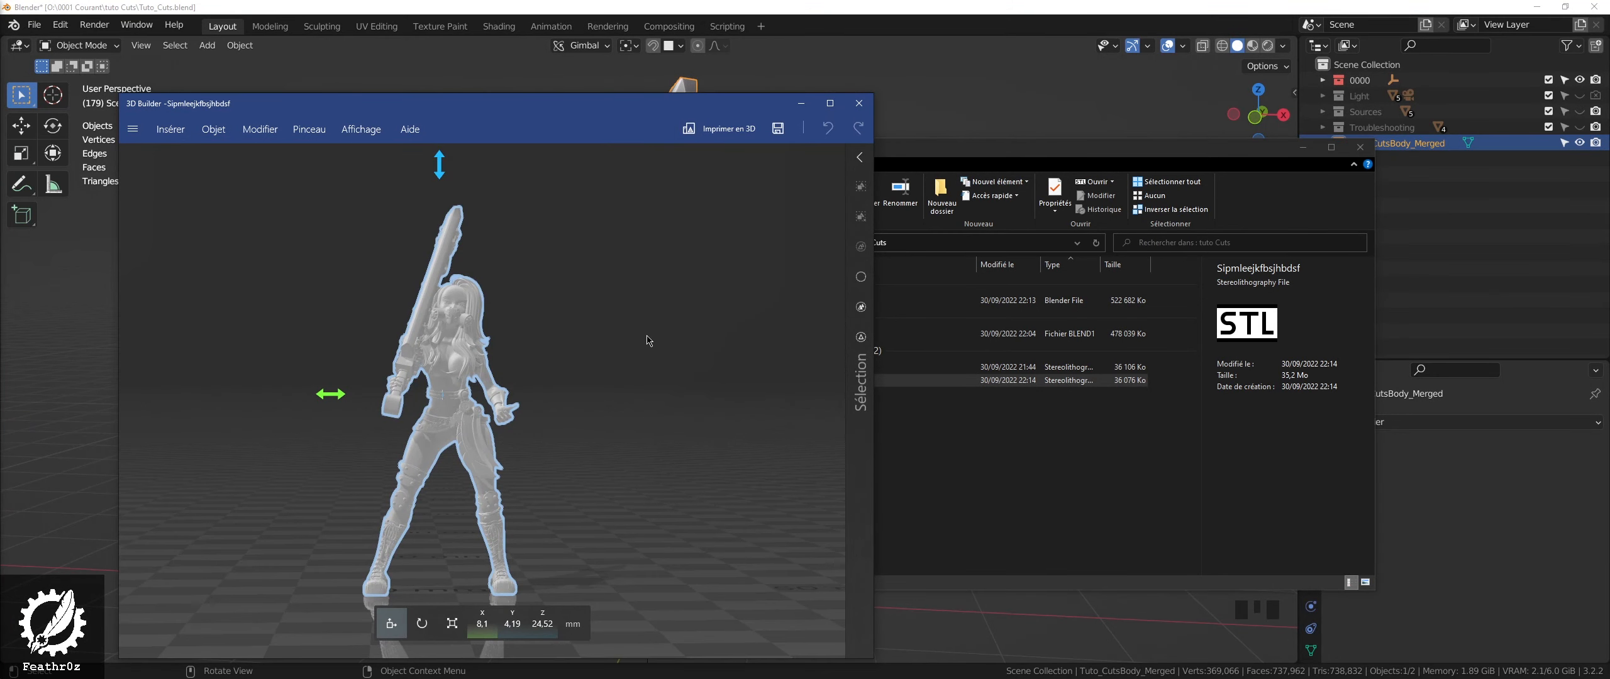
- Close the 3D Builder and file explorer windows, returning to Blender, and deselect the figure
click(859, 102)
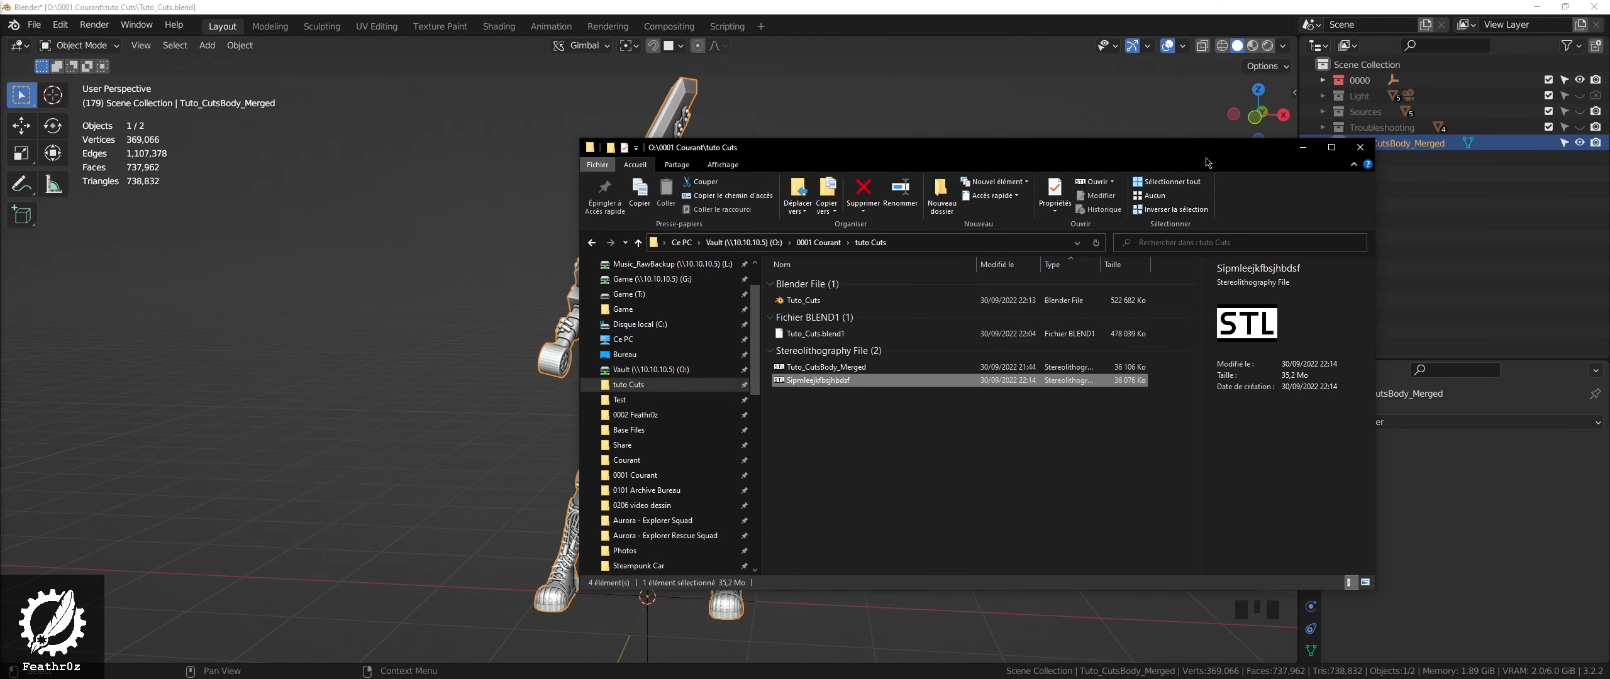
click(1361, 148)
click(884, 458)
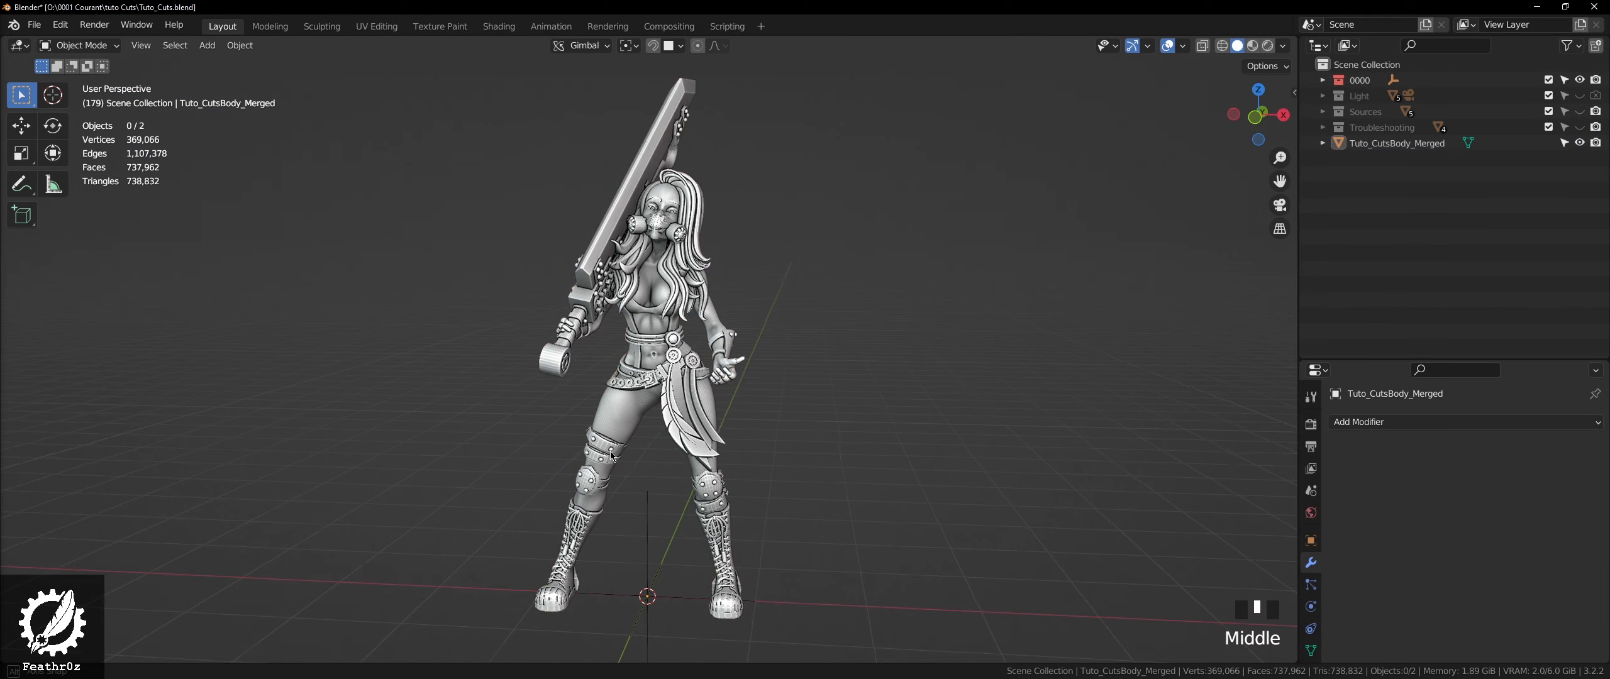
- Add a mesh plane to the scene at the figure's feet
scroll(580, 423, up, 3)
middle_drag(580, 423, 516, 442)
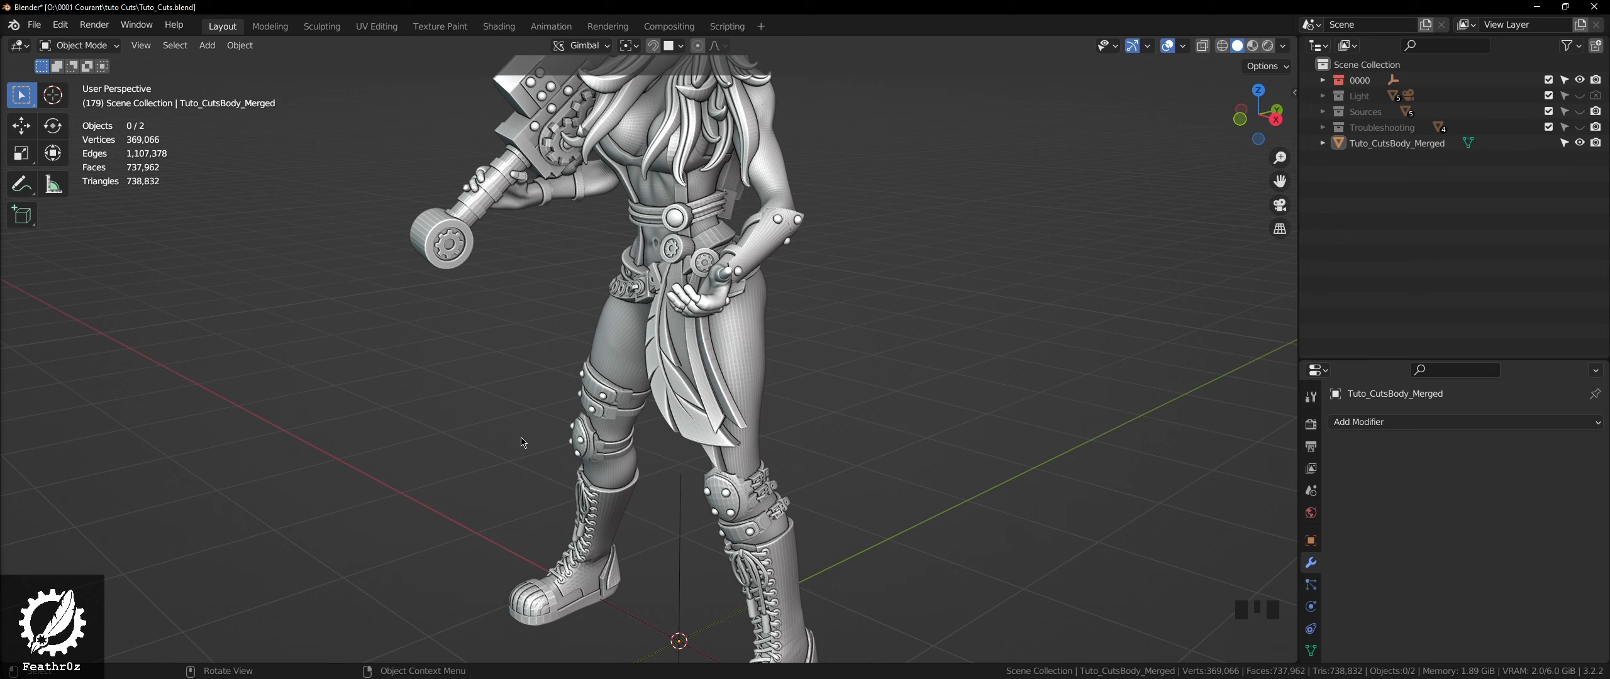
middle_drag(522, 442, 643, 382)
click(837, 412)
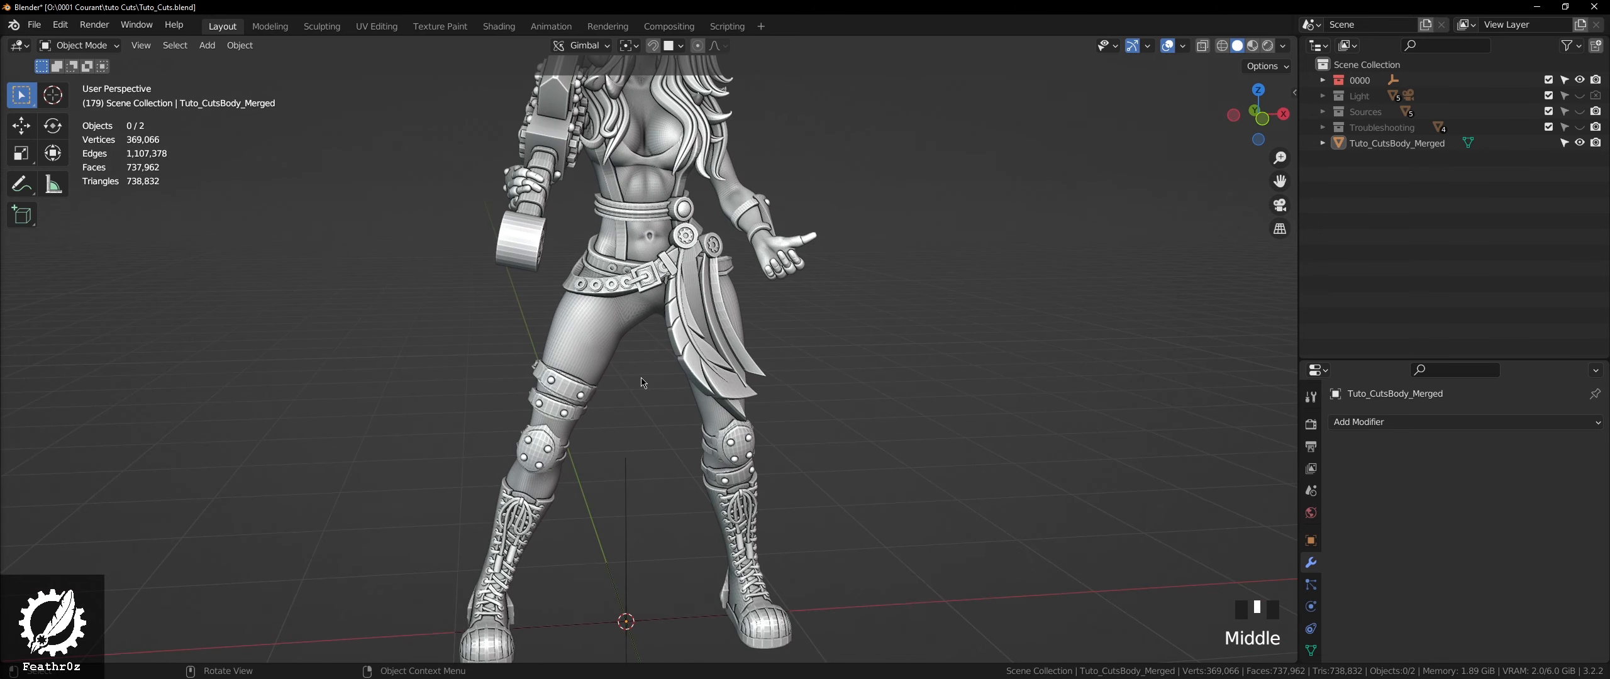
key(shift+a)
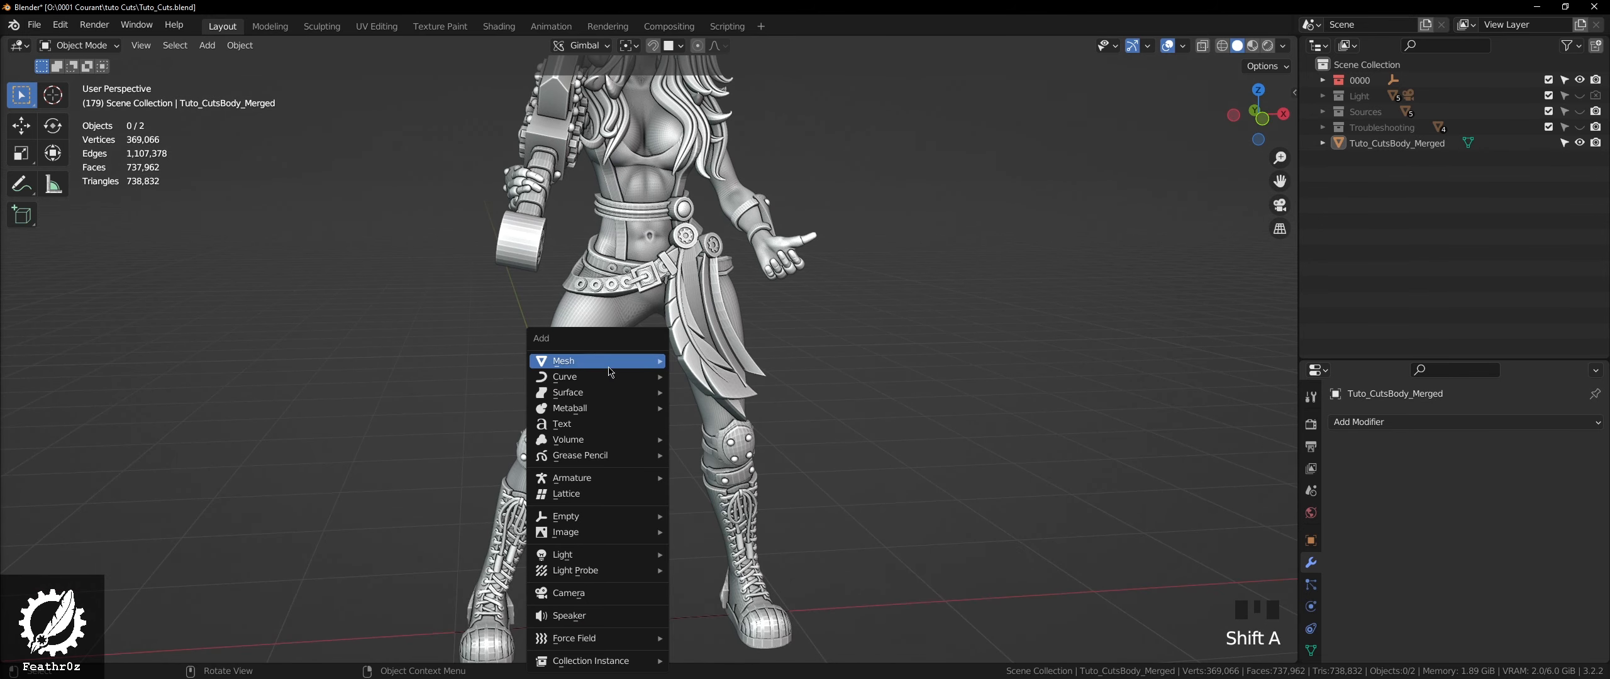
mouse_move(610, 365)
scroll(733, 66, down, 3)
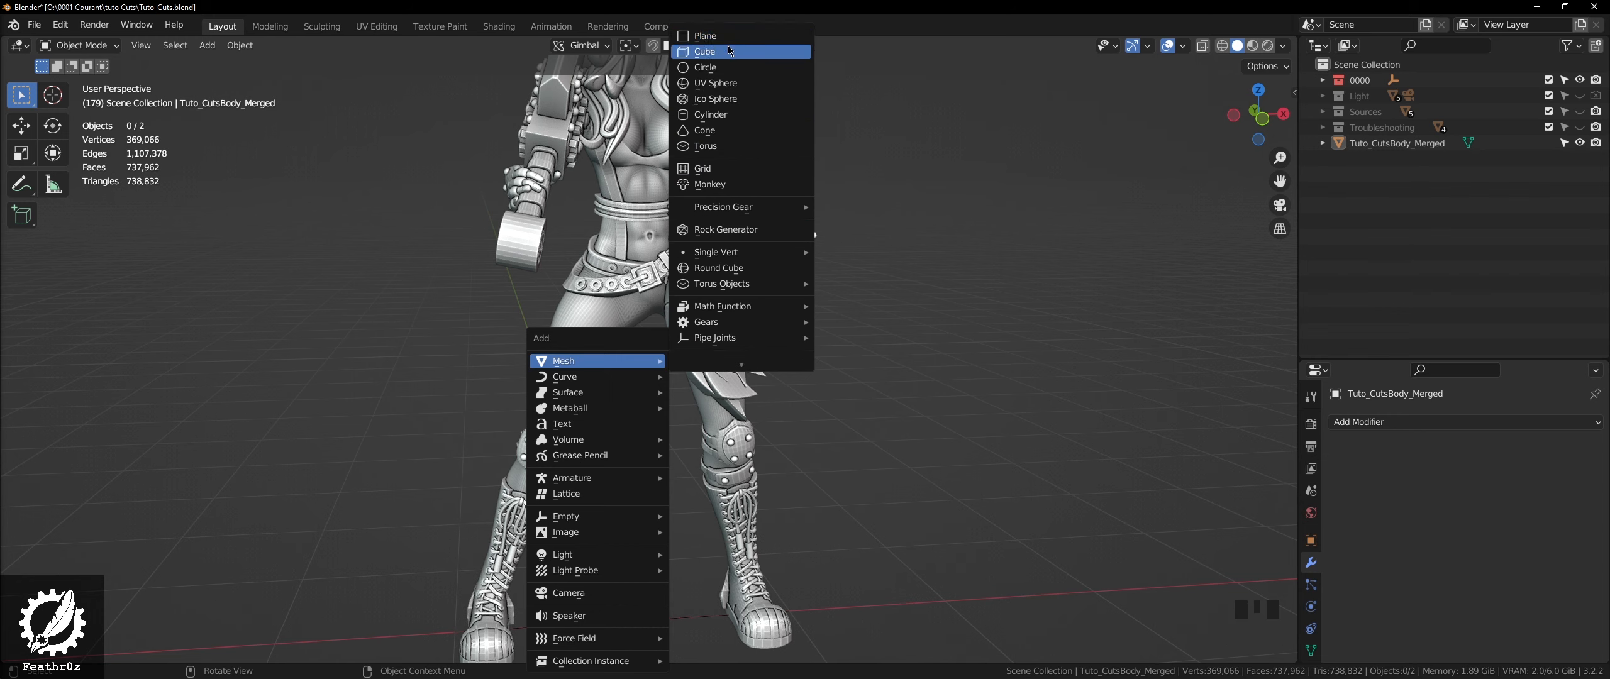
click(717, 35)
- Move the plane up to the figure's right upper thigh in the front orthographic view
alt+middle_drag(648, 413, 621, 373)
scroll(622, 374, up, 3)
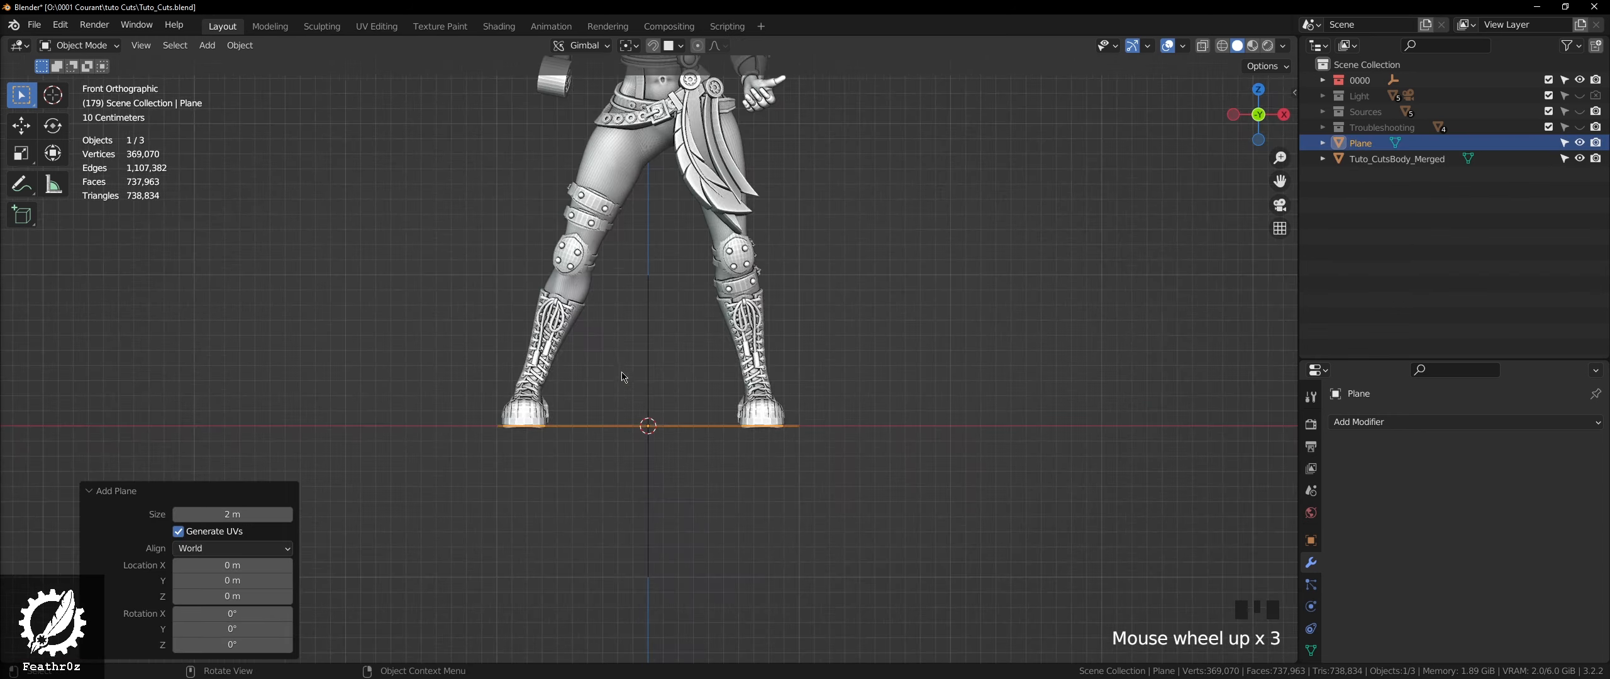
key(g)
click(567, 130)
- Select only the plane and rotate it in front view so it tilts perpendicular to the right thigh
scroll(569, 130, up, 4)
middle_drag(654, 168, 754, 214)
key(a)
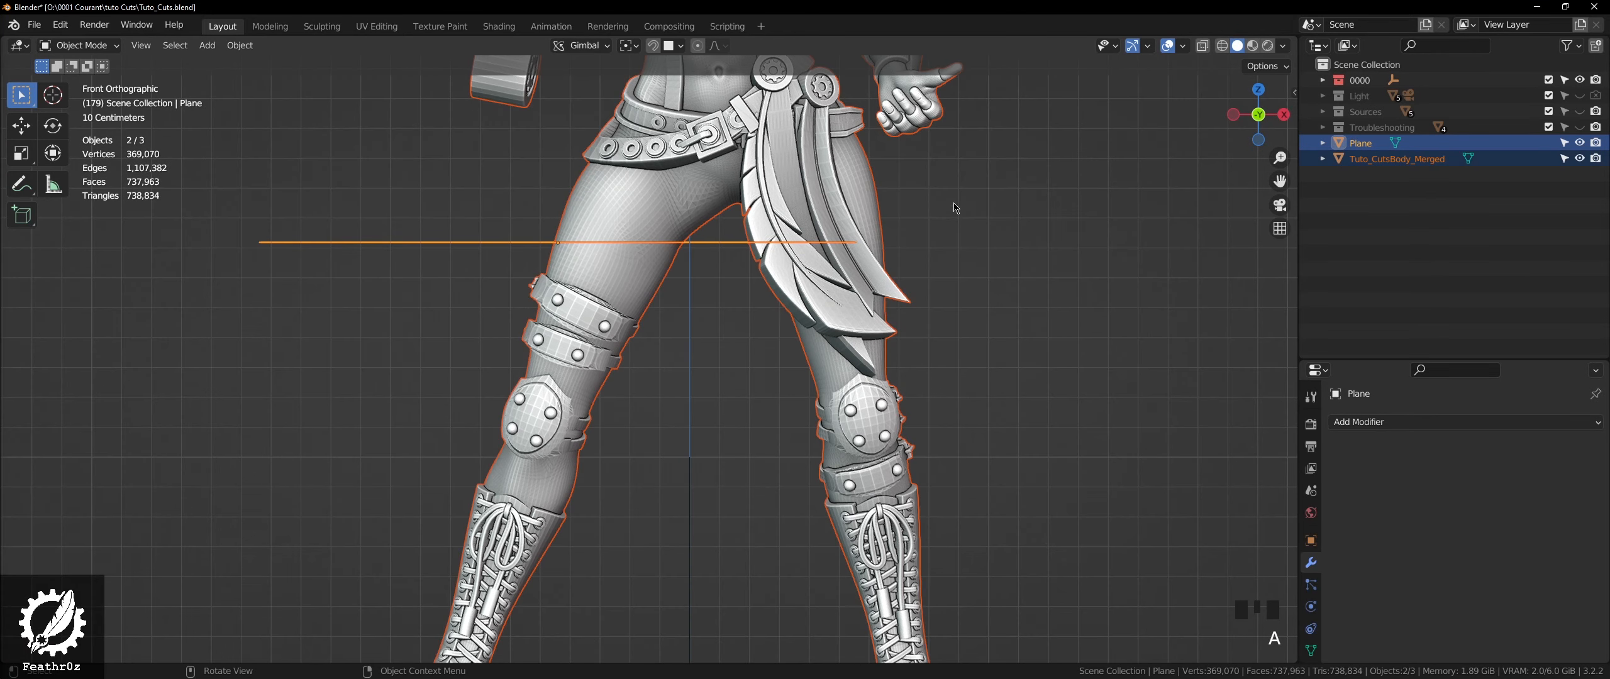
click(528, 289)
click(528, 289)
middle_drag(520, 239, 705, 229)
click(451, 277)
key(r)
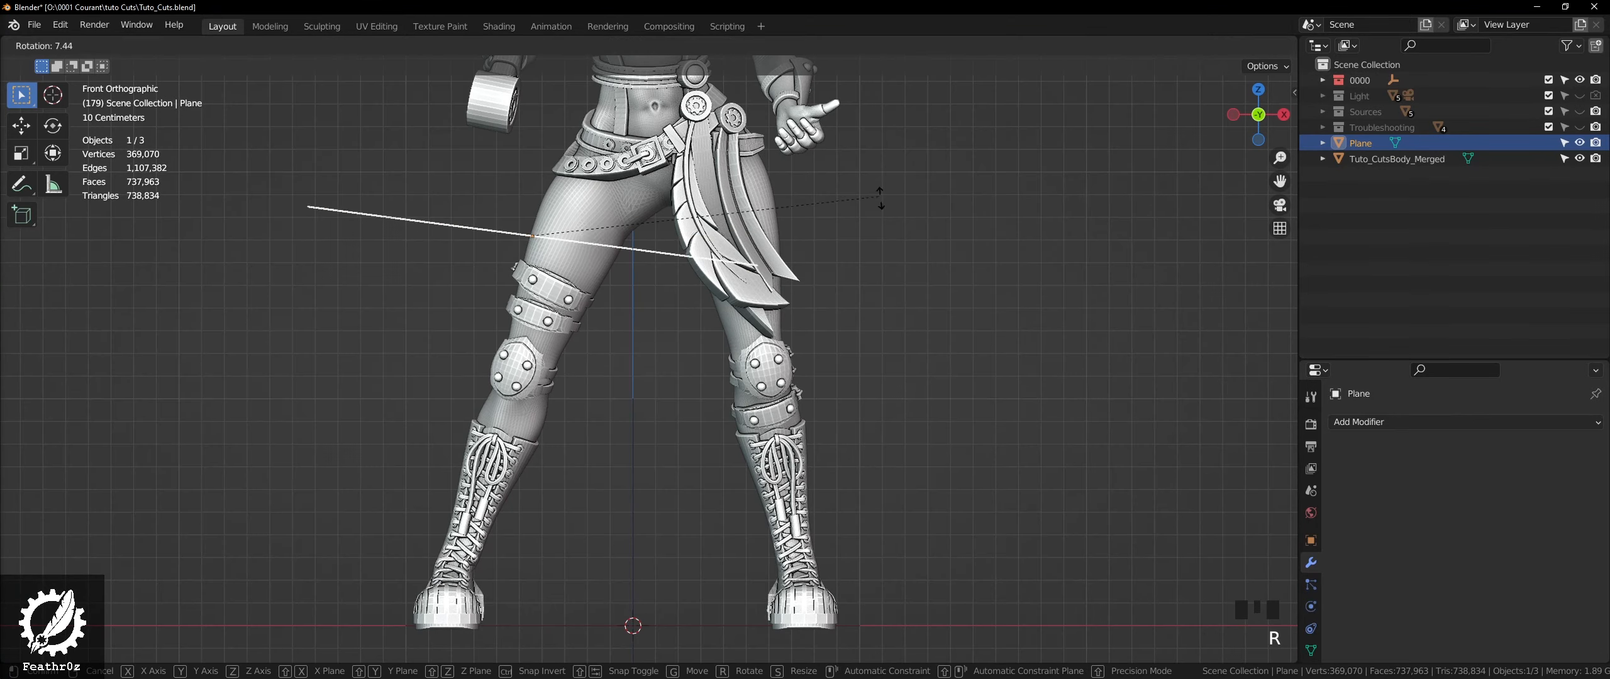
click(919, 255)
- Scale the plane to 0.386 and move it about 0.255 m in X and -0.047 m in Z across the thigh
key(s)
click(683, 219)
key(g)
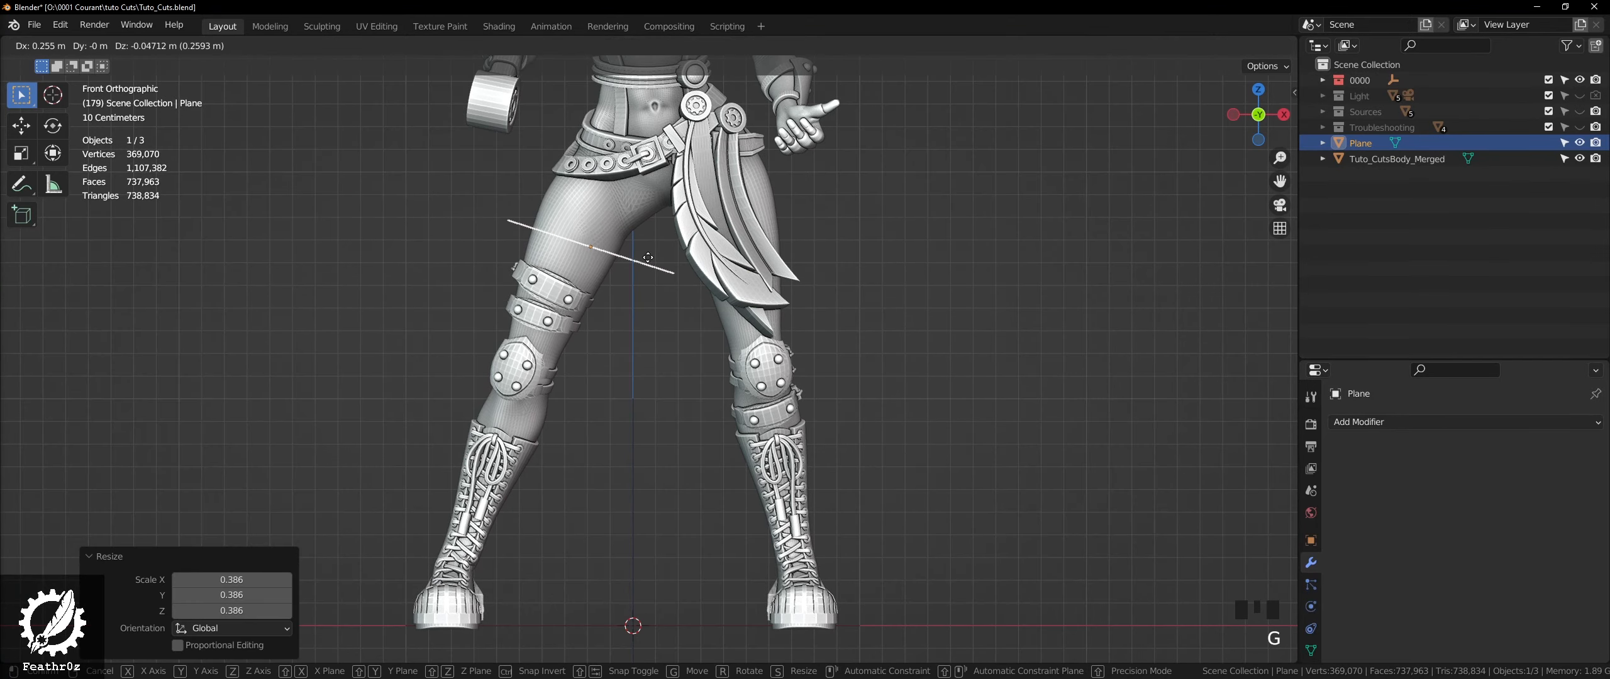
click(740, 229)
- Fine-tune the plane's position from perspective views so it crosses the whole right thigh, with a last shift of about -0.035 m in Y
scroll(549, 201, up, 2)
middle_drag(548, 199, 687, 290)
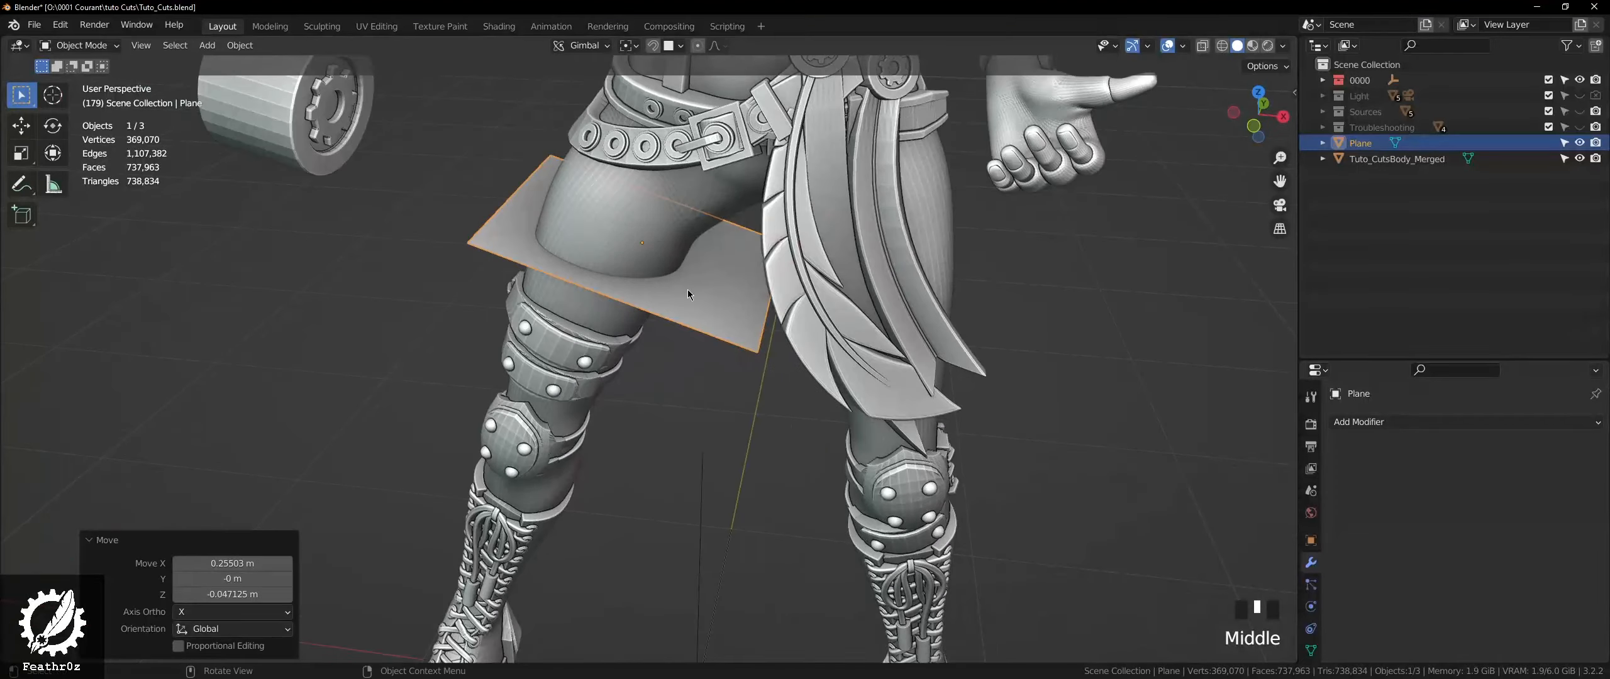
key(g)
click(661, 280)
middle_drag(571, 242, 800, 194)
key(g)
click(554, 265)
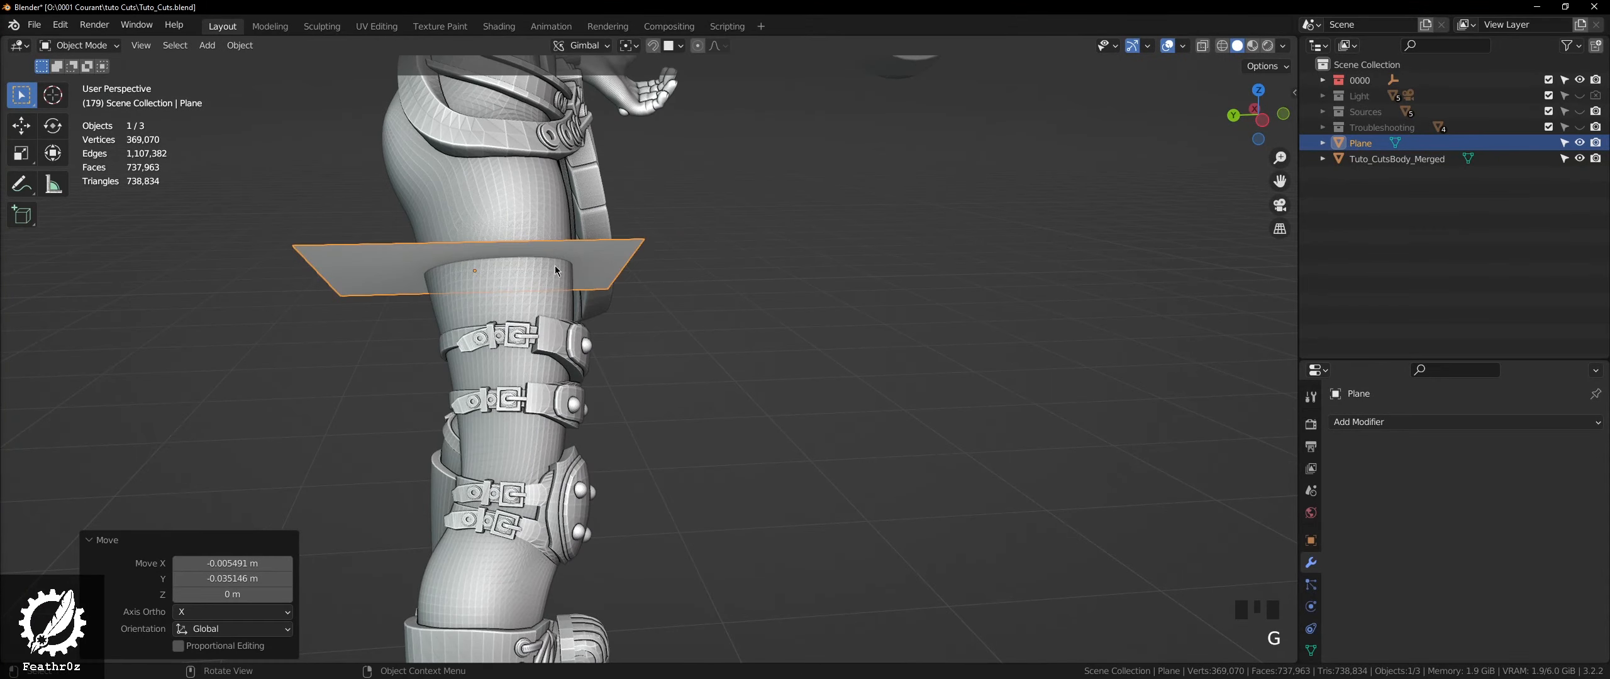
- Add a Solidify modifier to the cutting plane
middle_drag(555, 265, 350, 263)
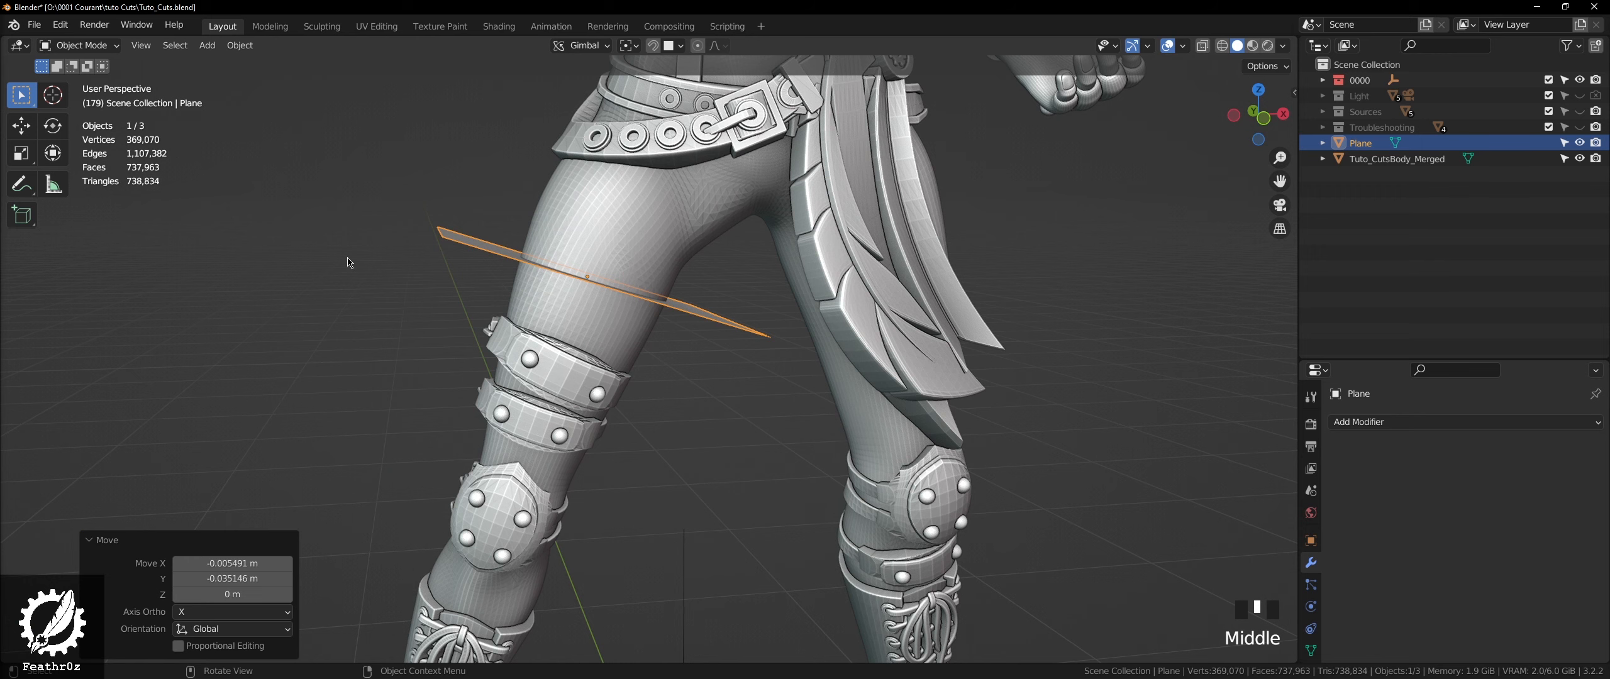
scroll(571, 261, up, 2)
middle_drag(556, 313, 585, 371)
click(1401, 423)
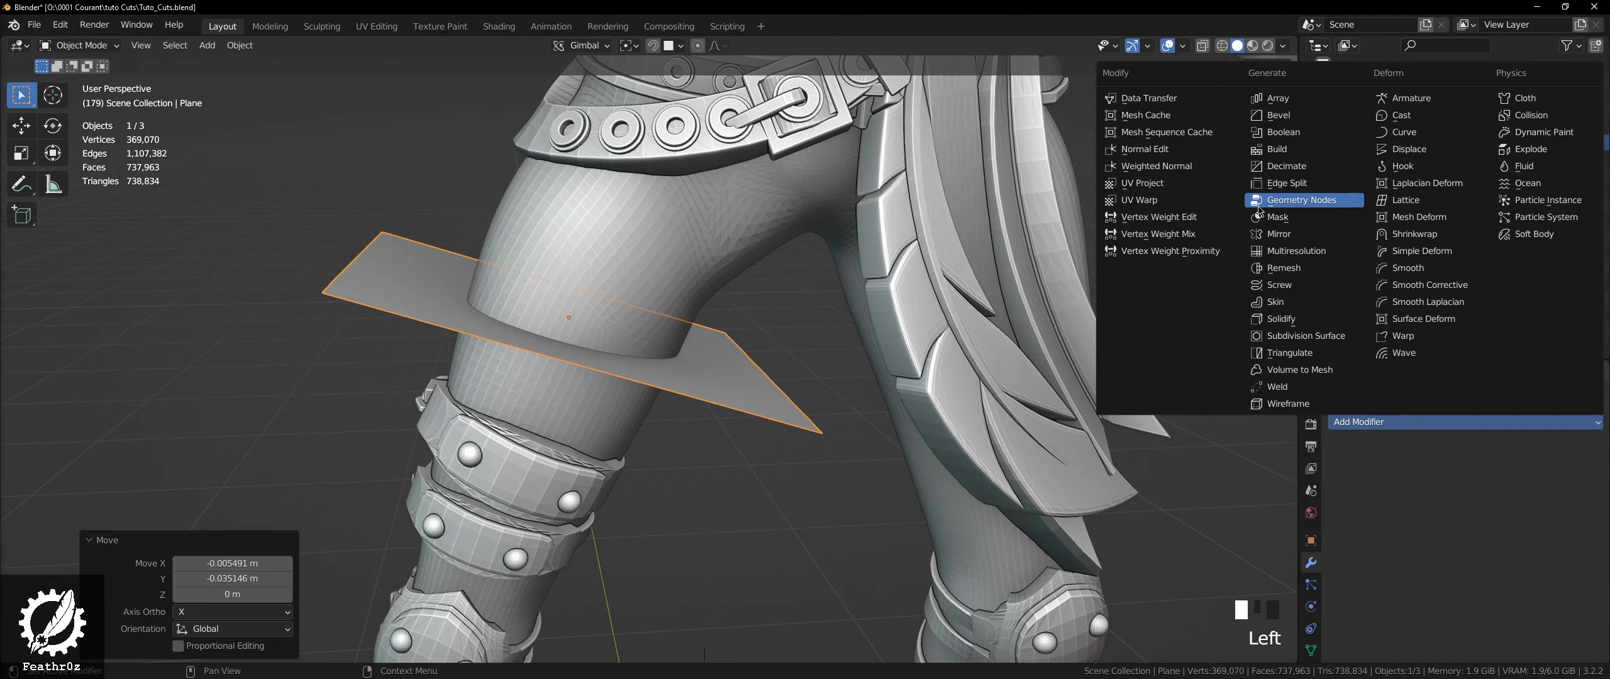
click(1283, 319)
- Examine the solidified plane's thickness and its intersection with the thigh from above and below
scroll(642, 380, up, 5)
middle_drag(589, 354, 564, 312)
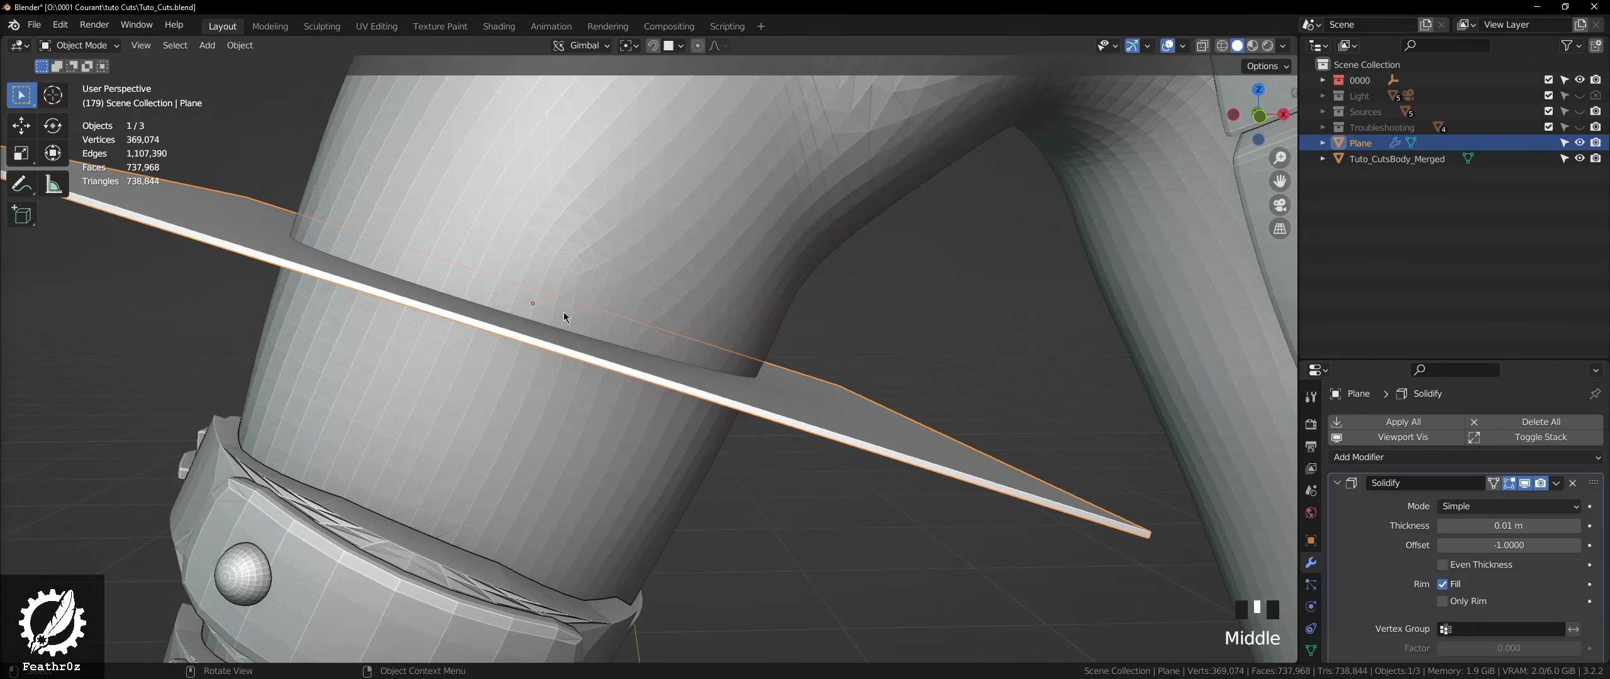
middle_drag(596, 354, 595, 369)
scroll(774, 347, down, 2)
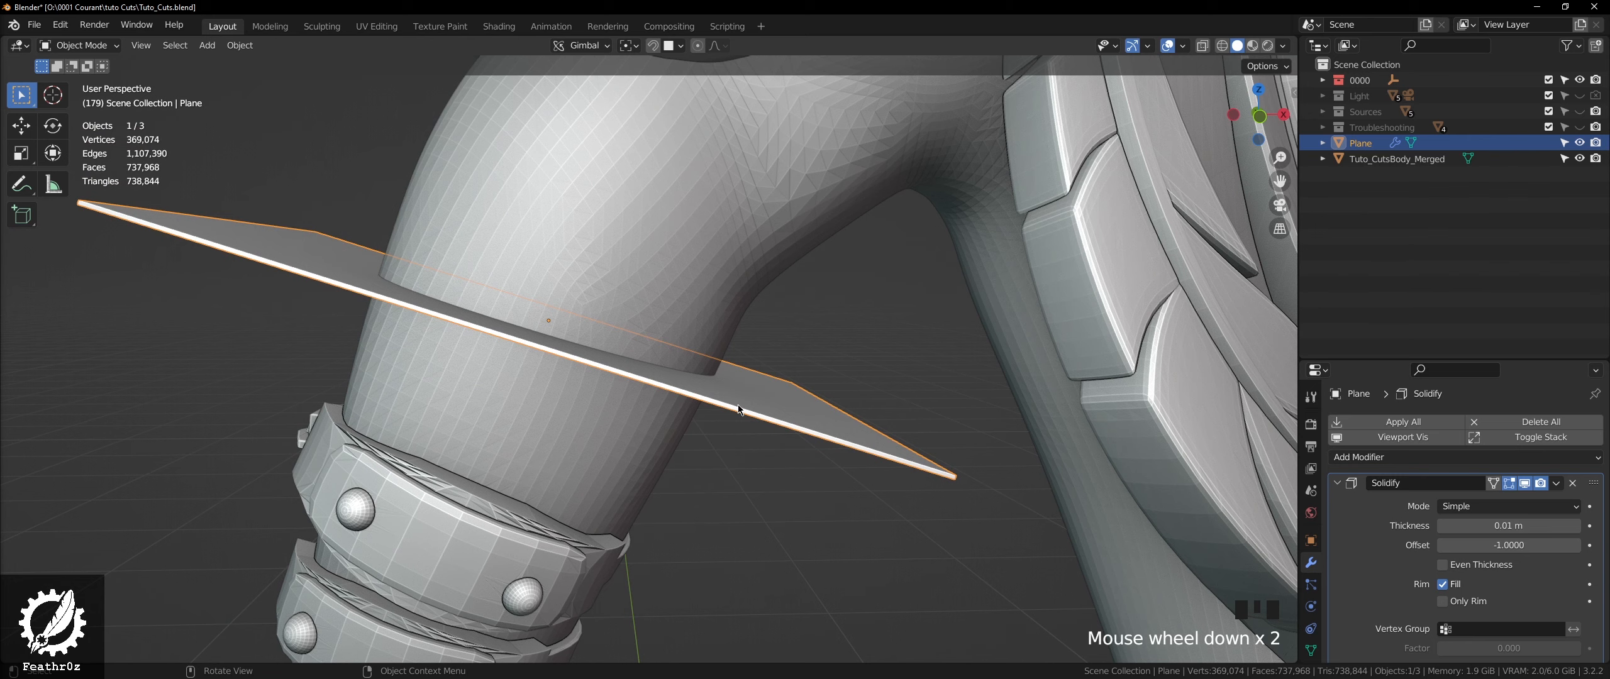
scroll(497, 382, down, 1)
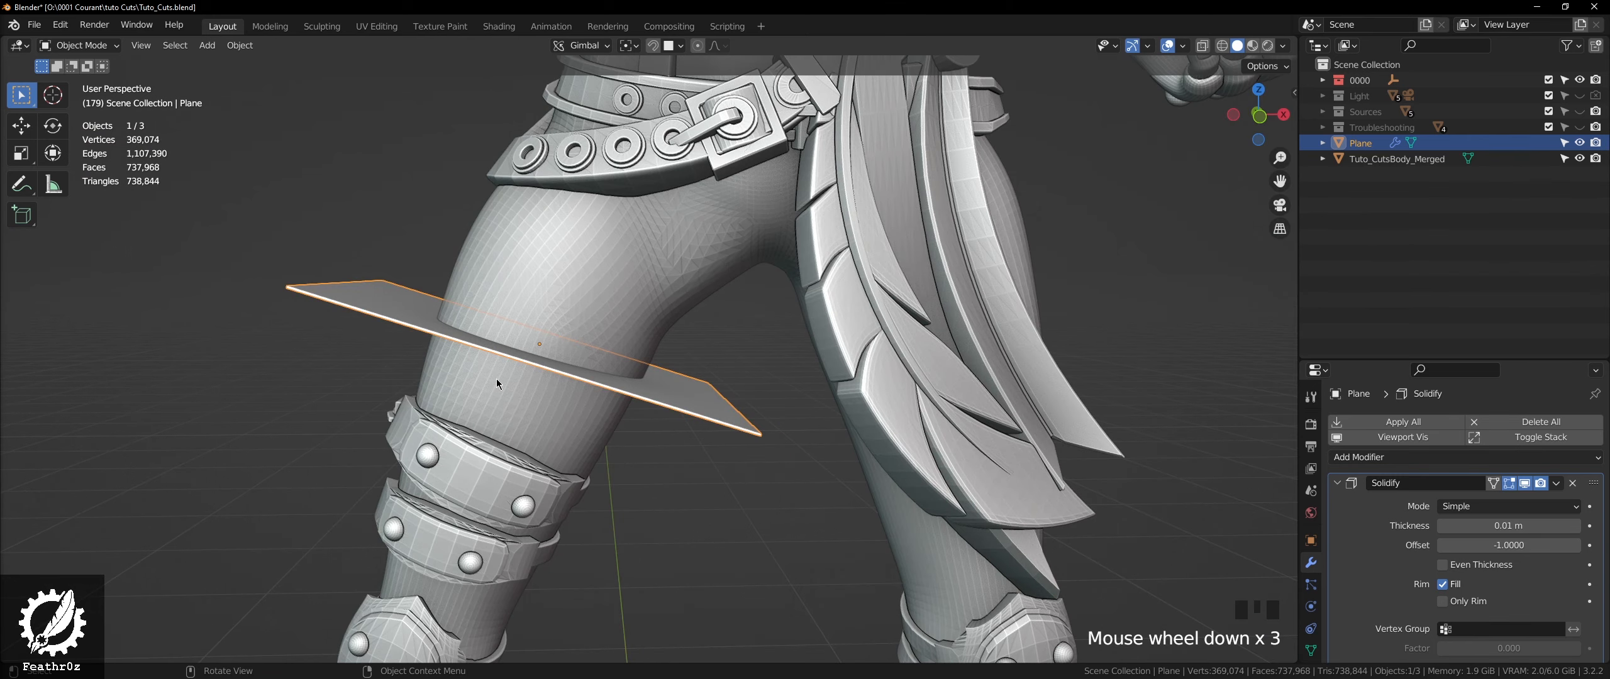
middle_drag(496, 379, 573, 381)
scroll(598, 387, up, 2)
click(603, 391)
scroll(618, 371, up, 6)
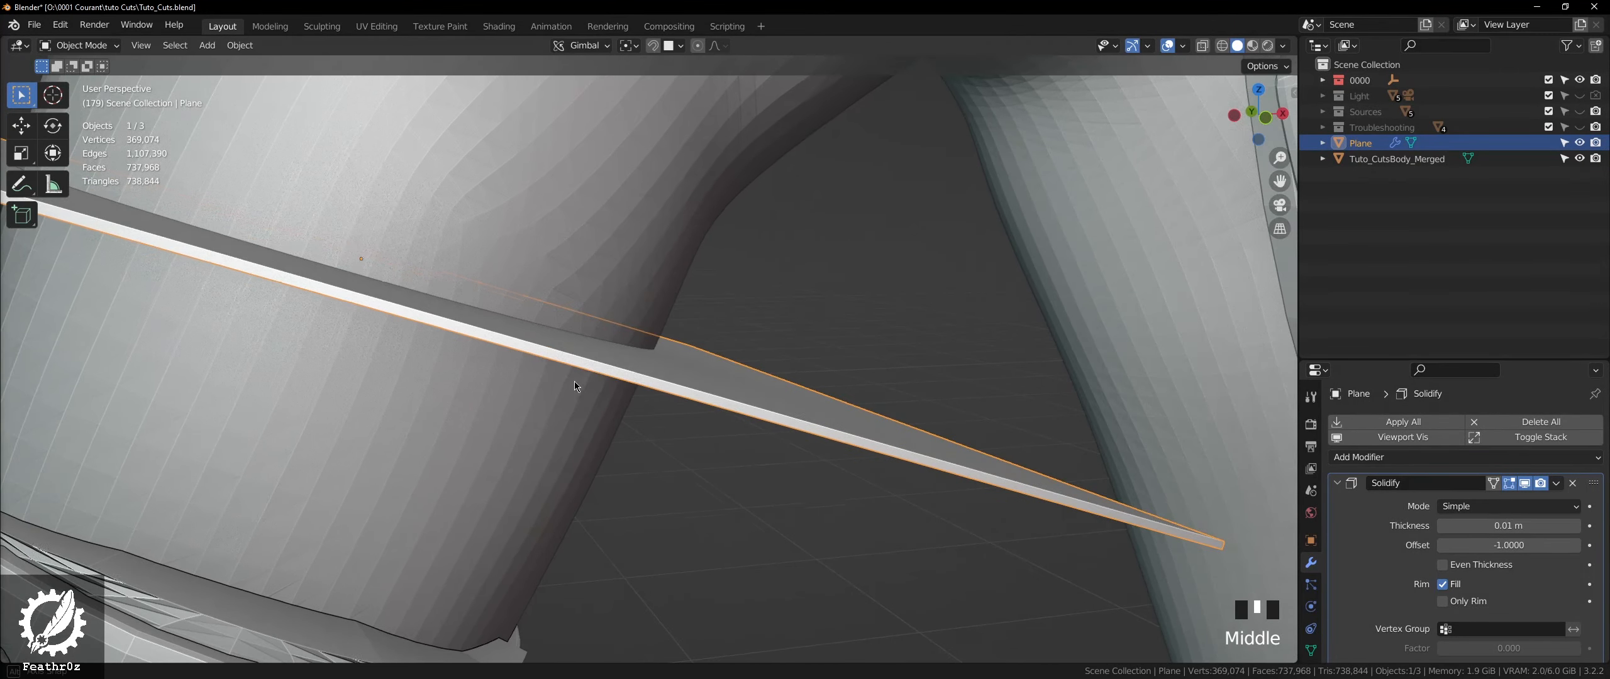
middle_drag(795, 426, 789, 405)
scroll(788, 405, down, 6)
scroll(700, 305, down, 1)
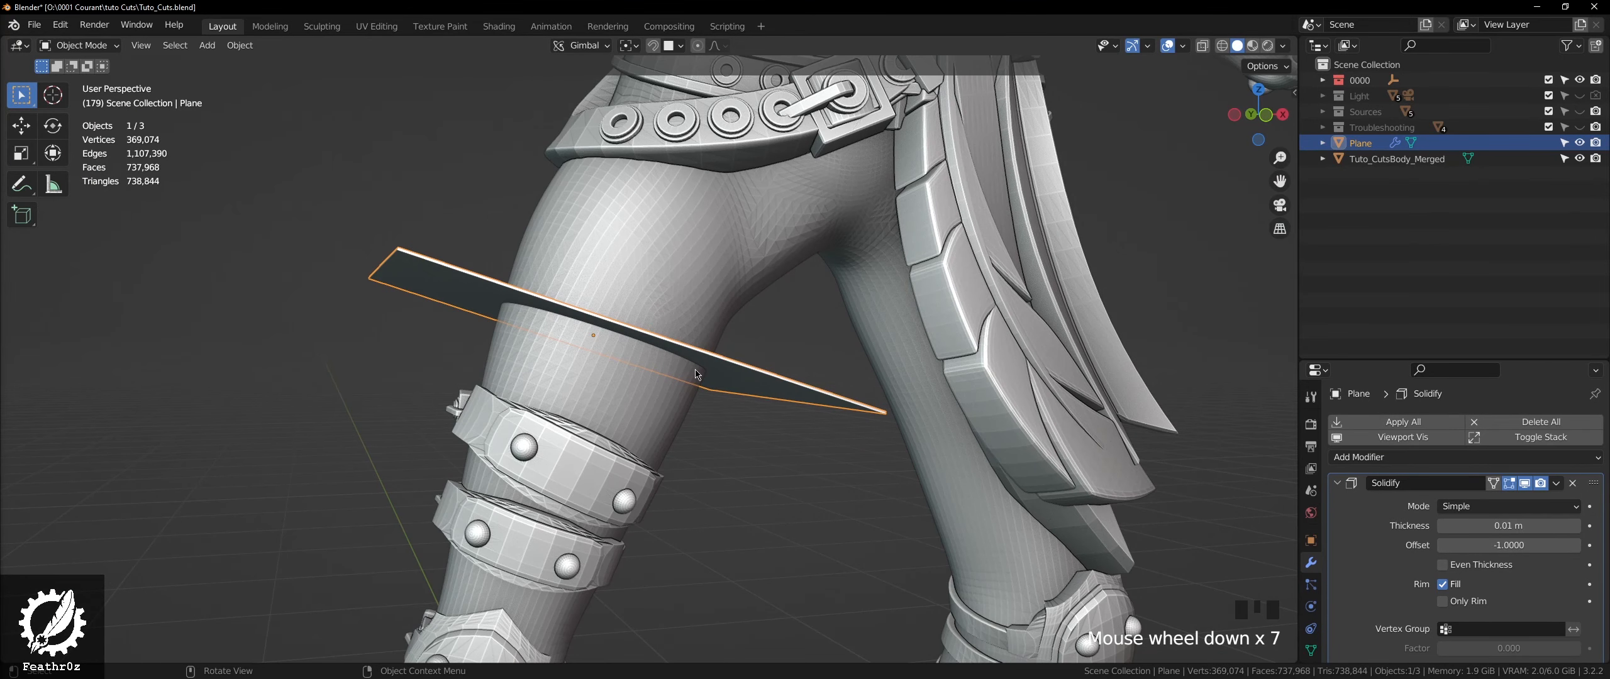
- Set the plane's Solidify offset to about -0.9896 and its thickness to 0.018 m
shift+click(1509, 546)
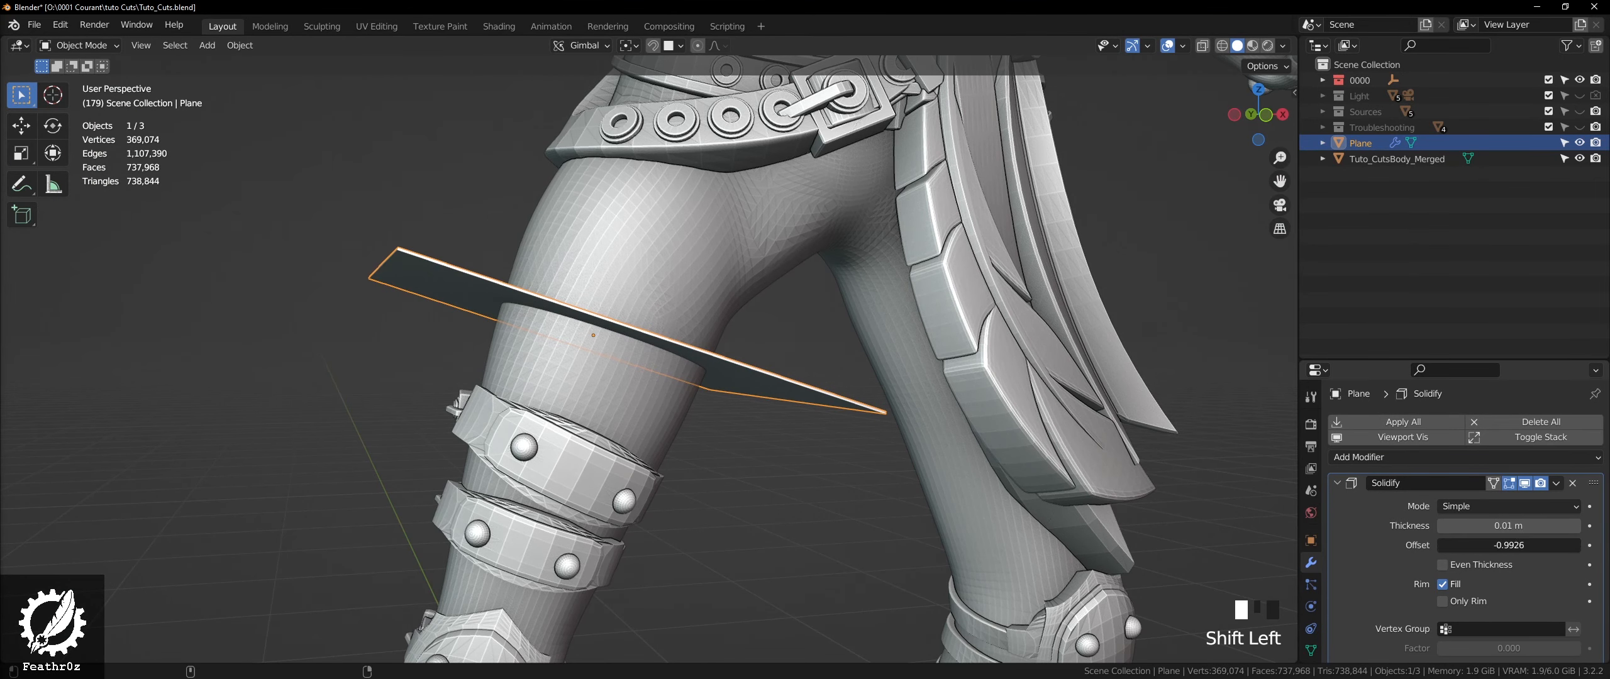
shift+drag(1509, 545, 1514, 525)
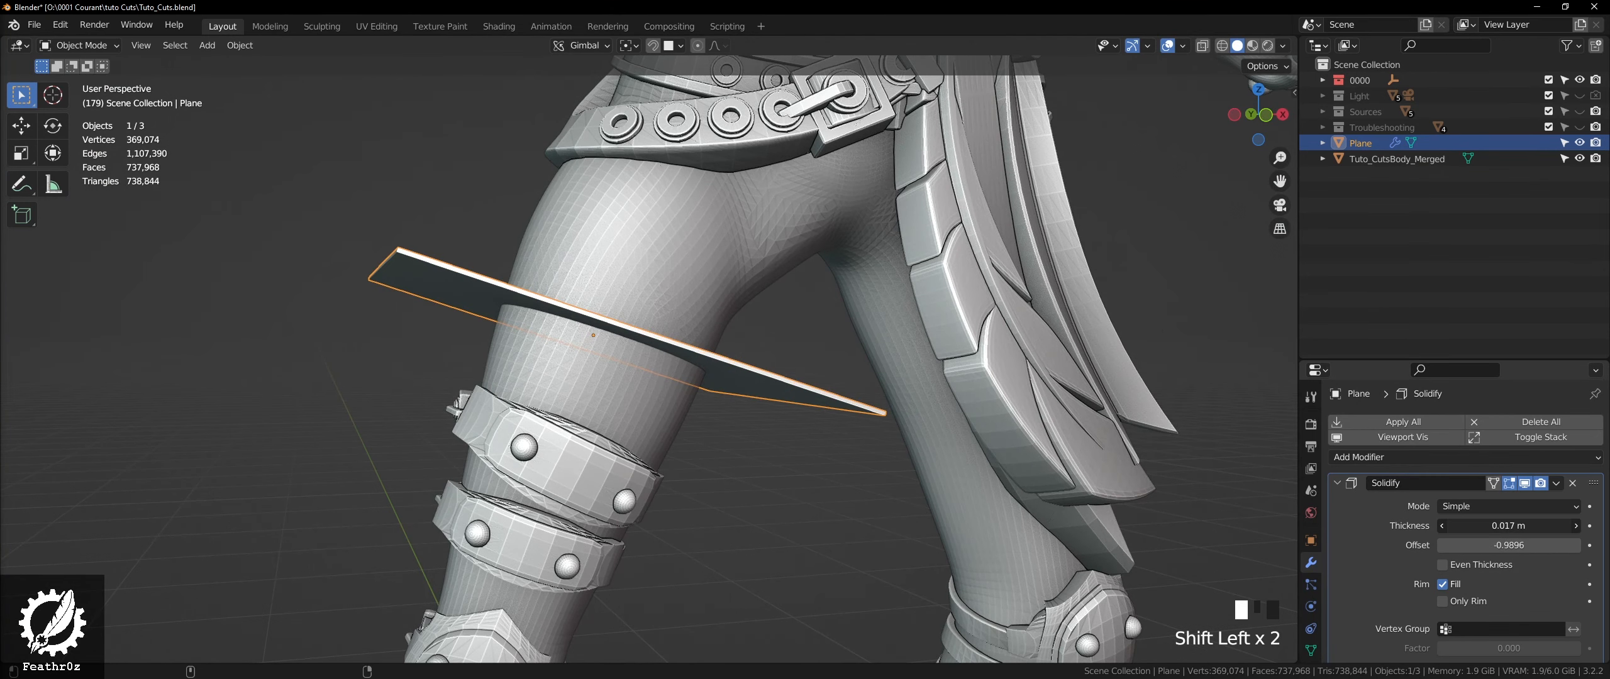
scroll(661, 370, up, 3)
middle_drag(660, 364, 649, 347)
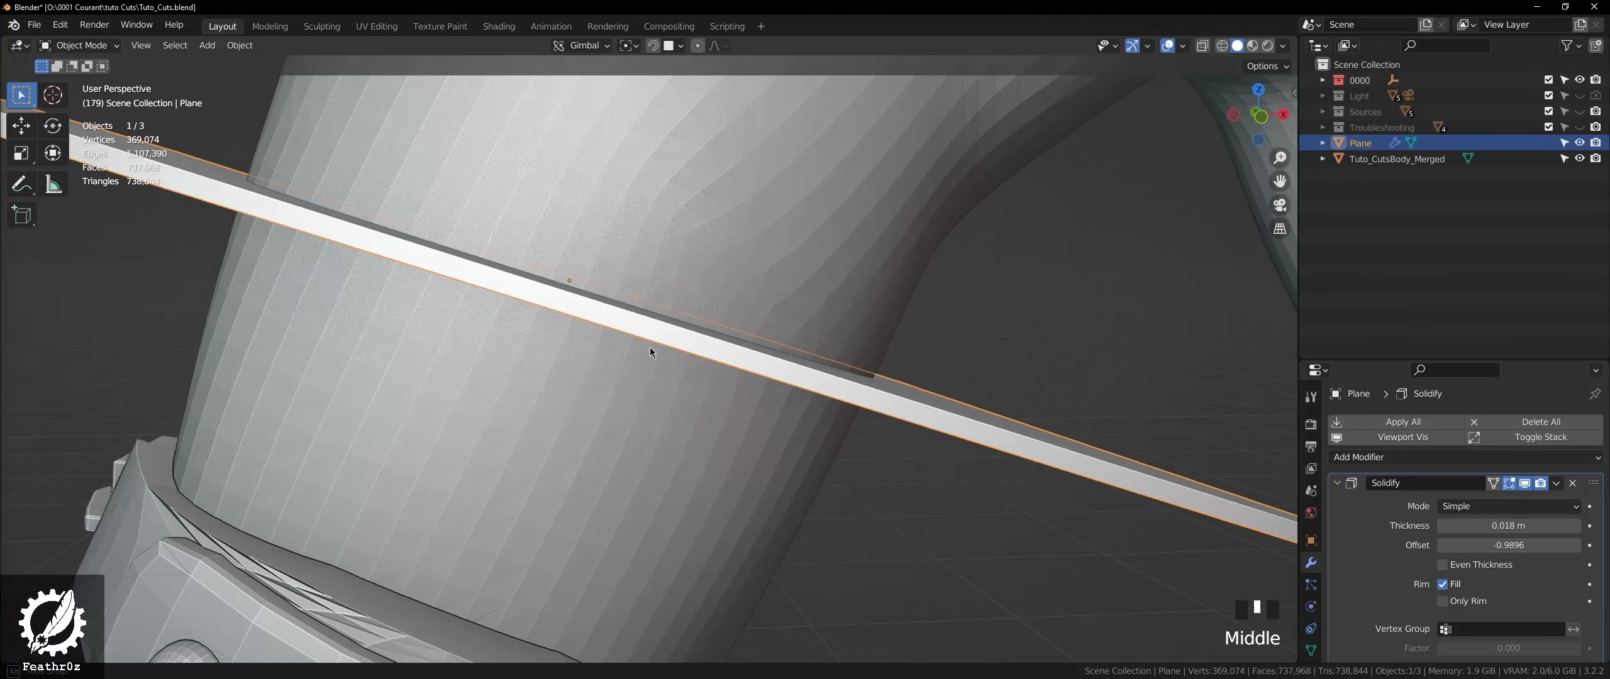
scroll(714, 347, up, 3)
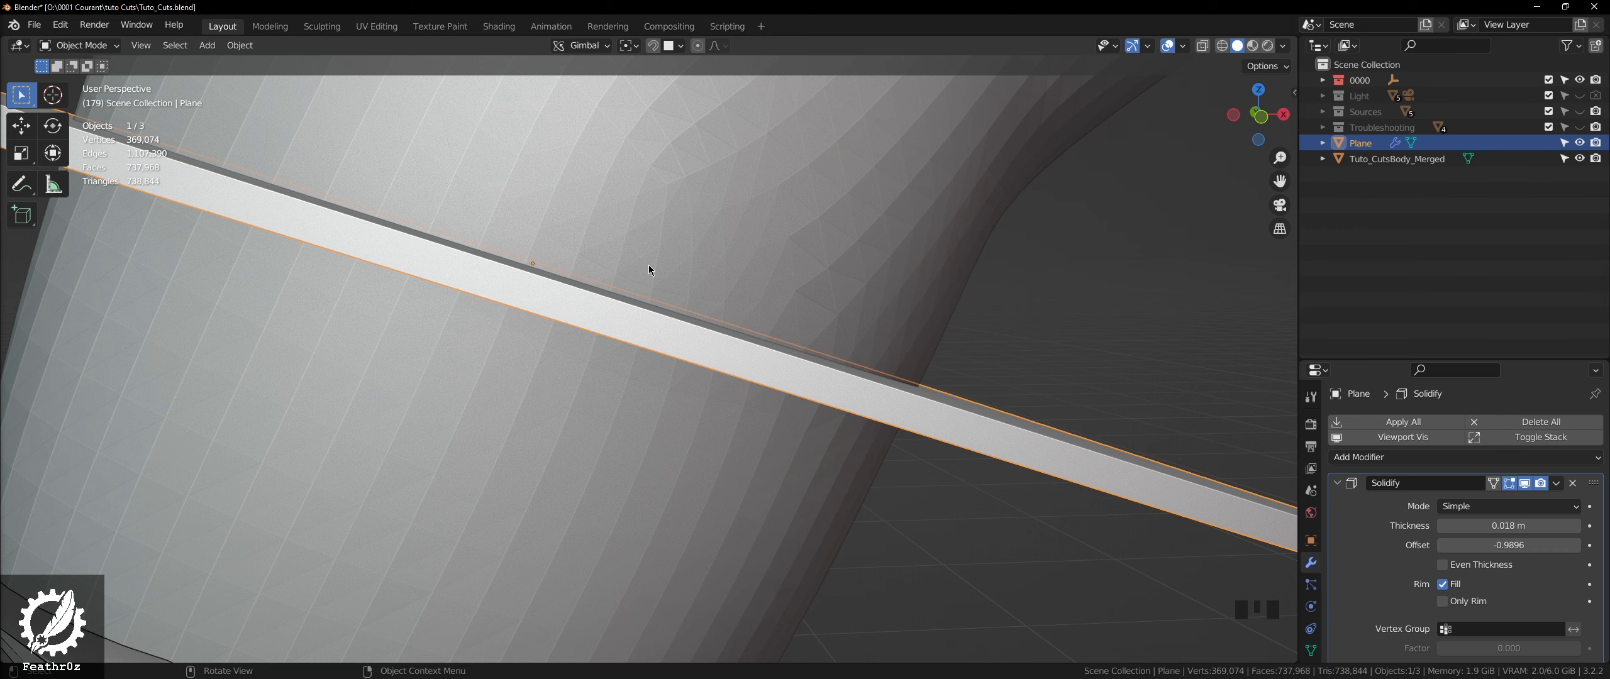
scroll(649, 264, down, 4)
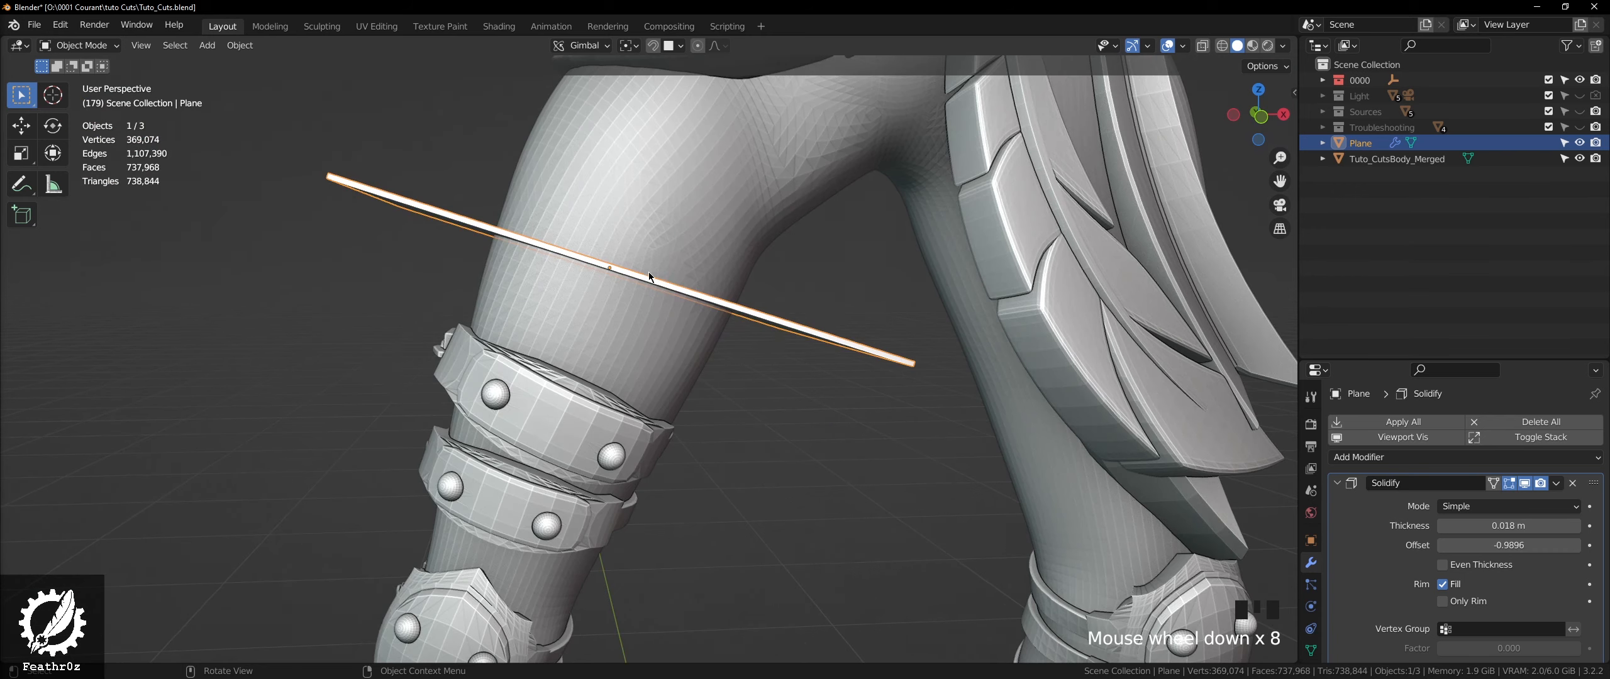
- Select the merged body mesh and examine the surface where the belts, straps and waist meet
click(584, 355)
shift+middle_drag(582, 358, 585, 453)
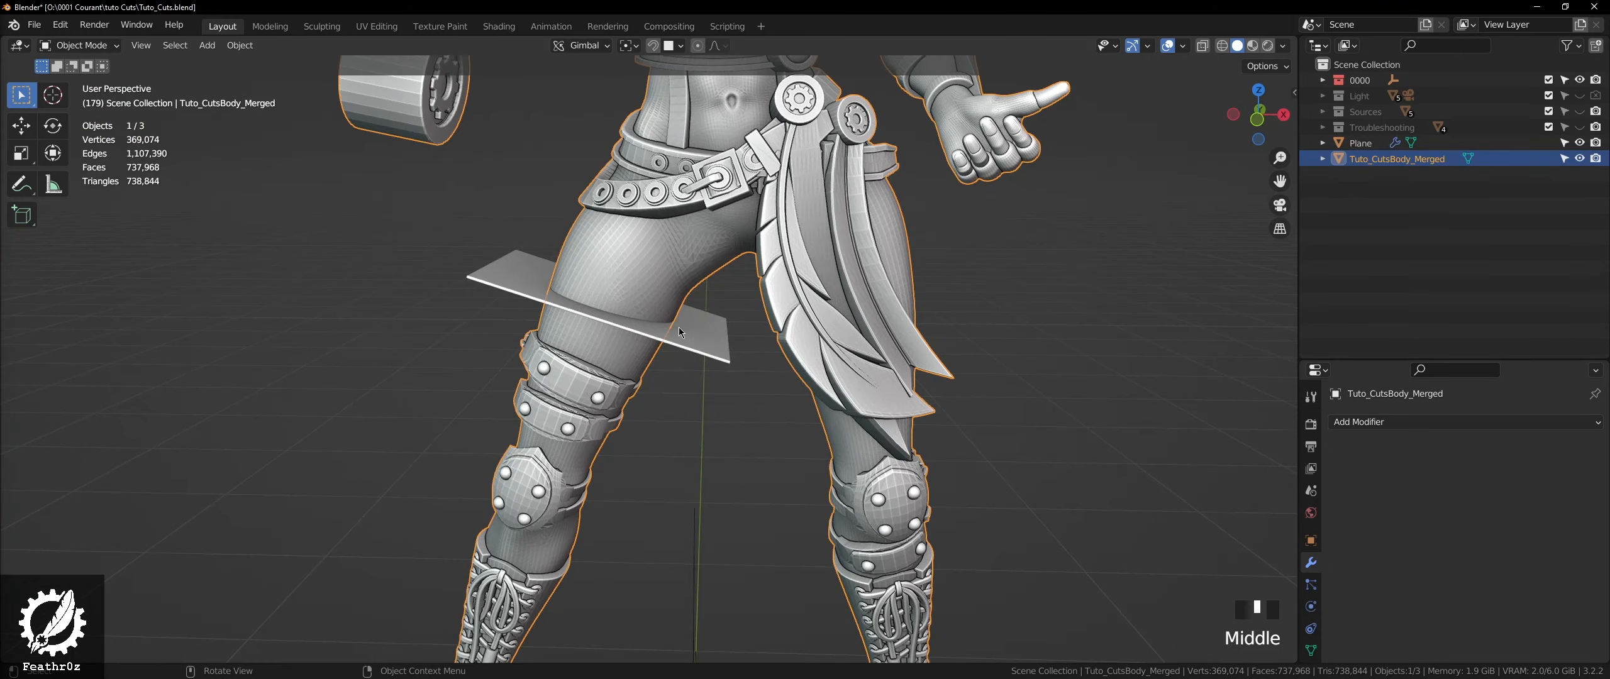
scroll(678, 287, down, 4)
shift+middle_drag(678, 286, 667, 338)
scroll(667, 338, up, 3)
scroll(666, 338, up, 8)
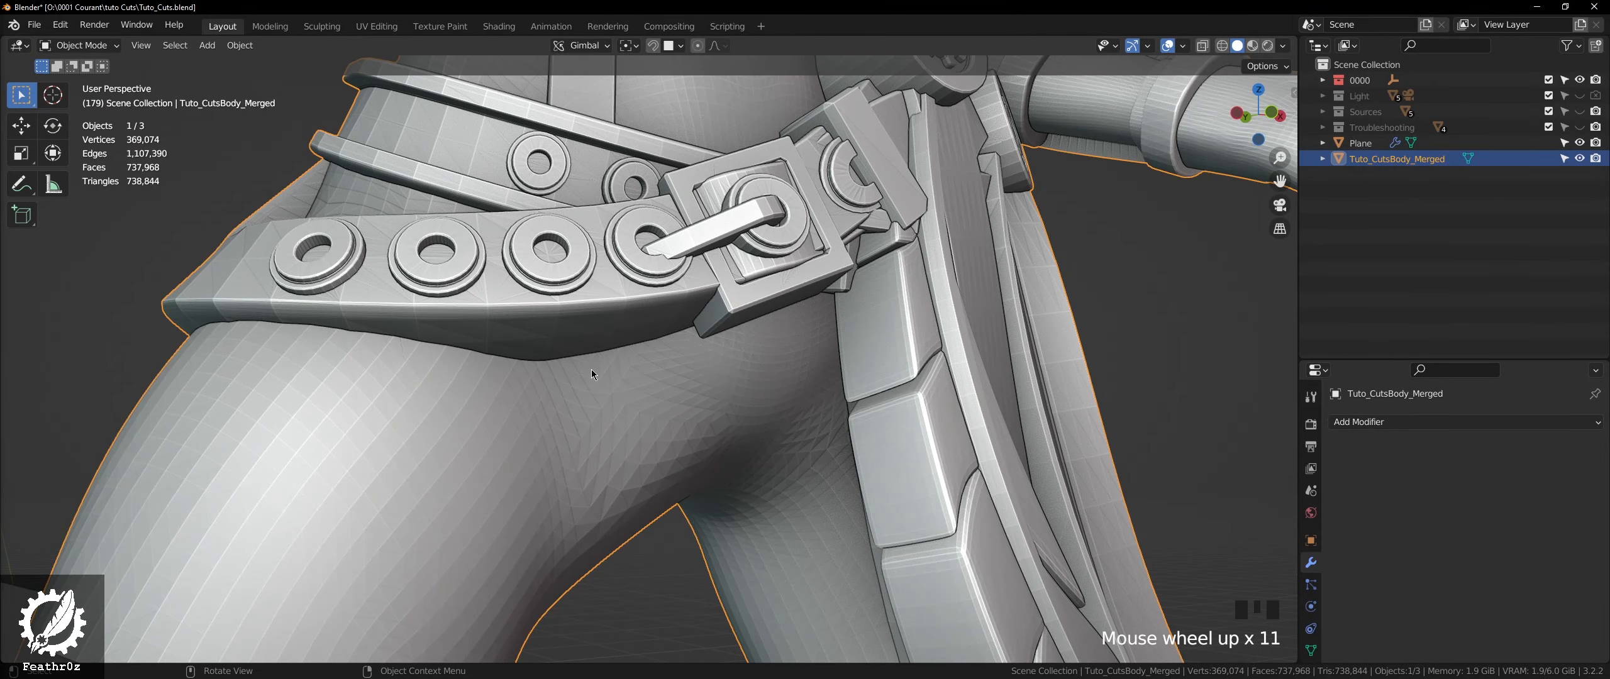
middle_drag(591, 374, 677, 295)
scroll(526, 398, down, 4)
scroll(677, 295, down, 4)
scroll(634, 349, up, 6)
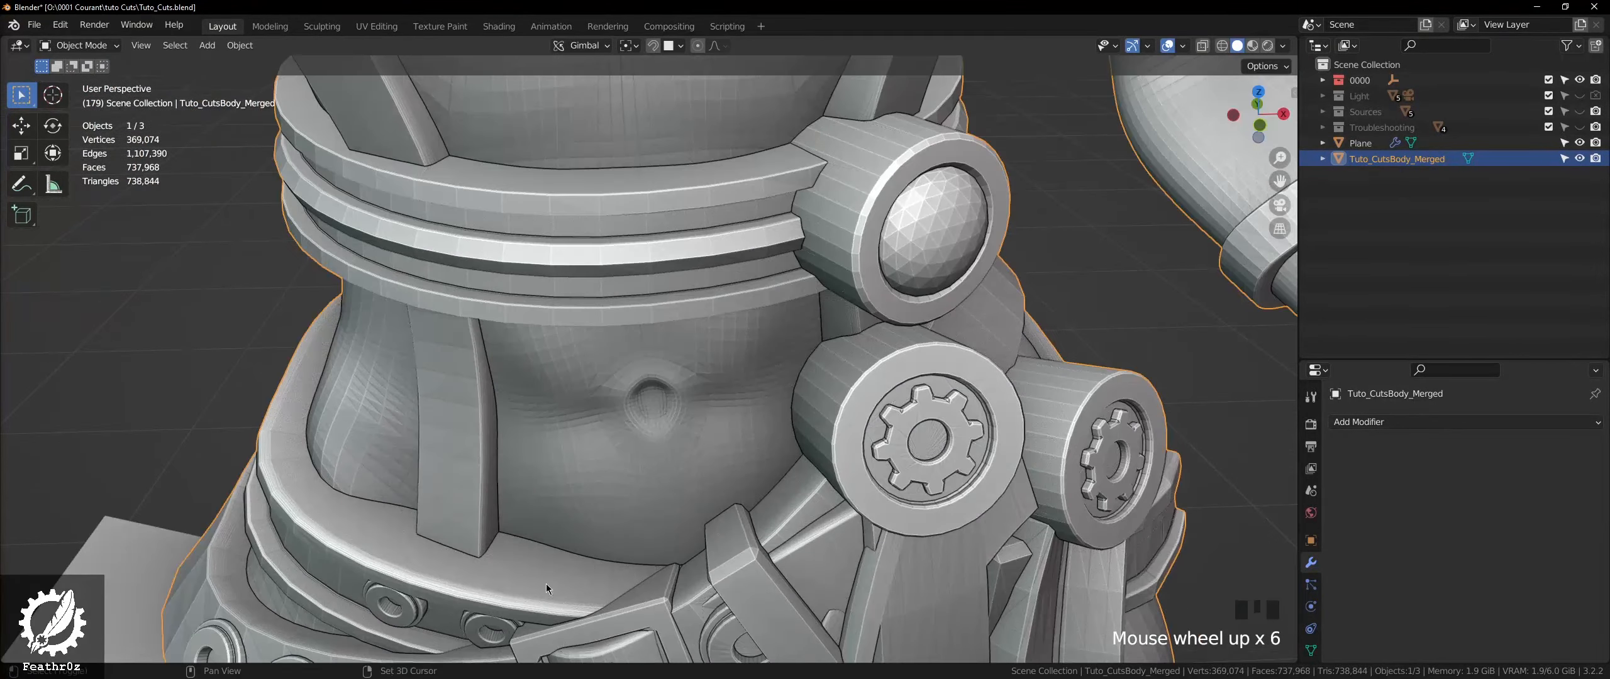
shift+middle_drag(546, 584, 631, 478)
scroll(631, 478, up, 6)
- Inspect the body's merged mesh topology around the belt and abdomen in Edit Mode, and return to Object Mode
key(Tab)
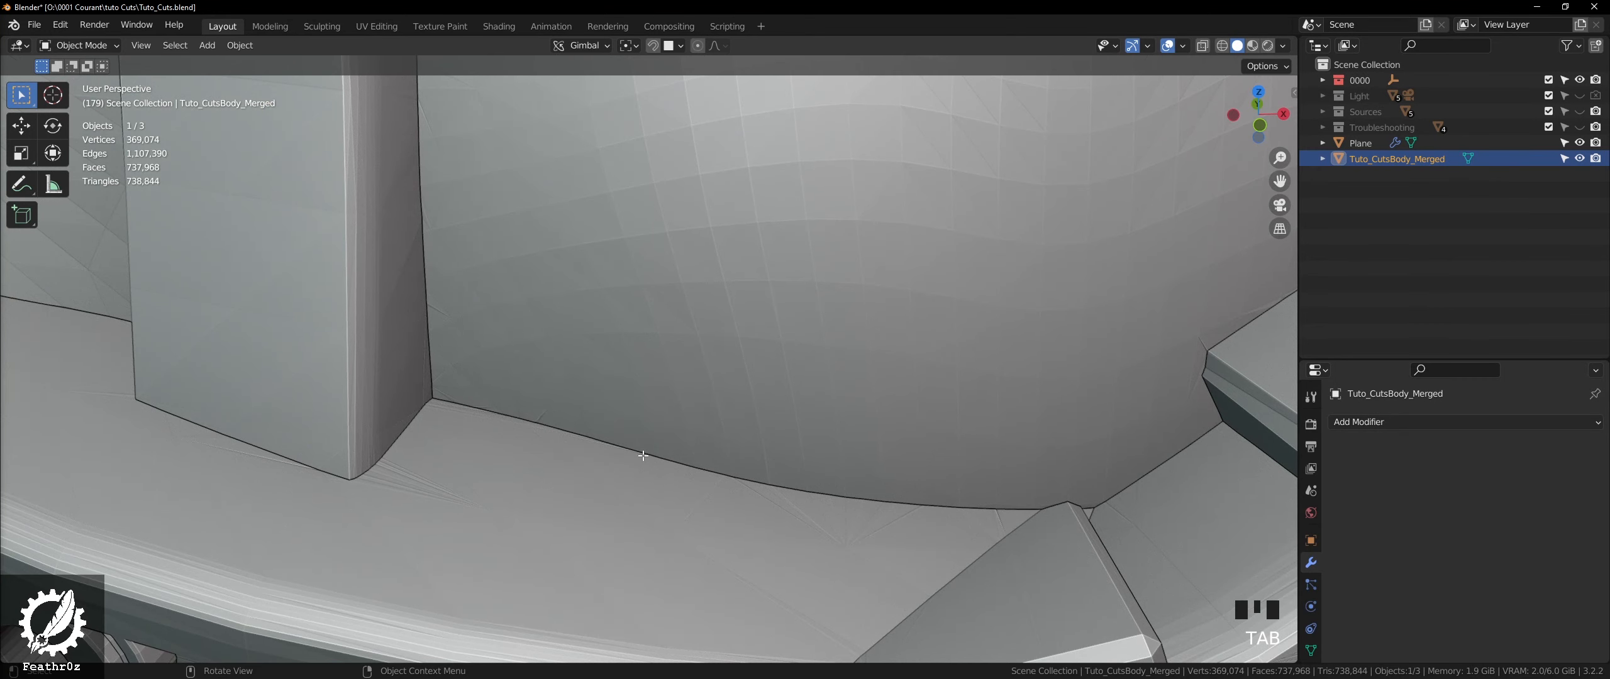
scroll(418, 375, up, 11)
scroll(418, 375, up, 2)
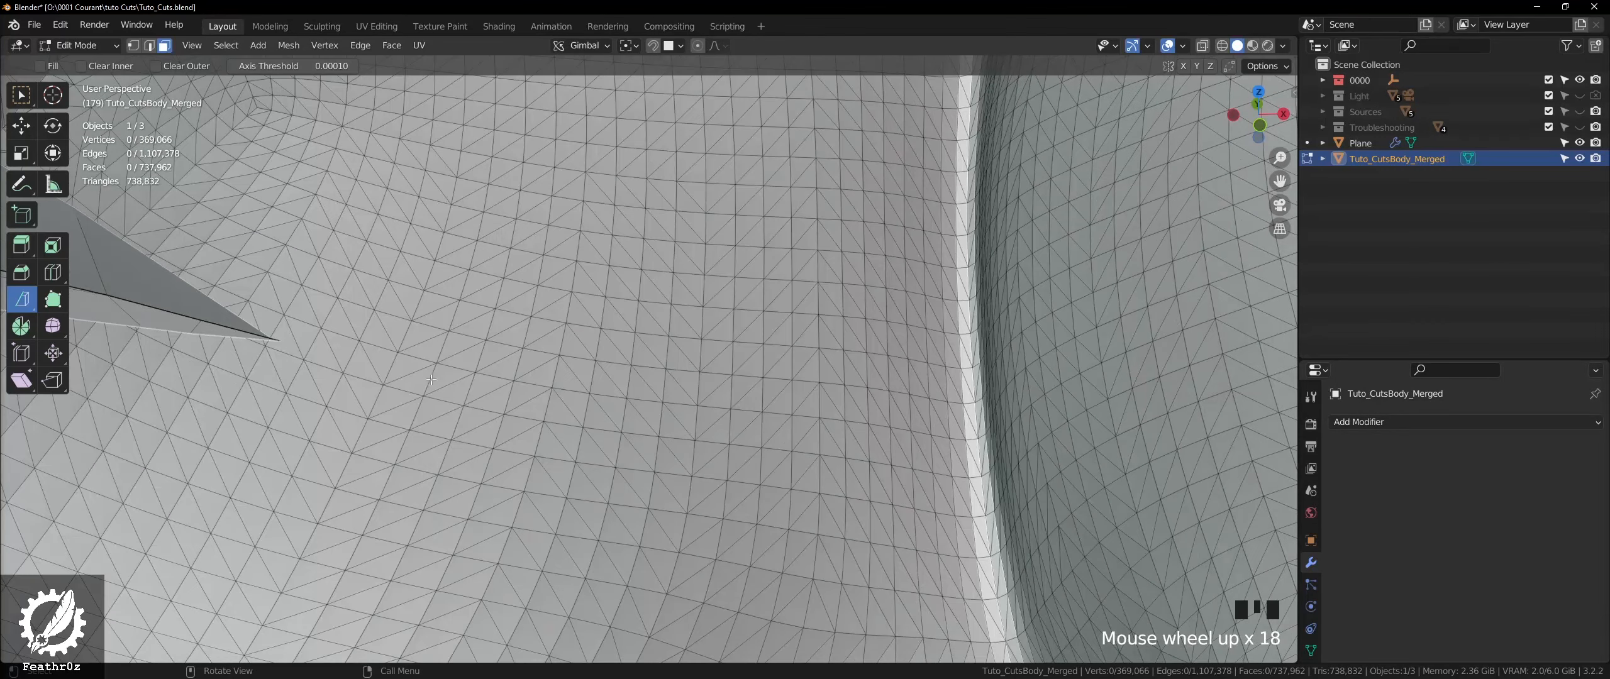
scroll(466, 400, down, 4)
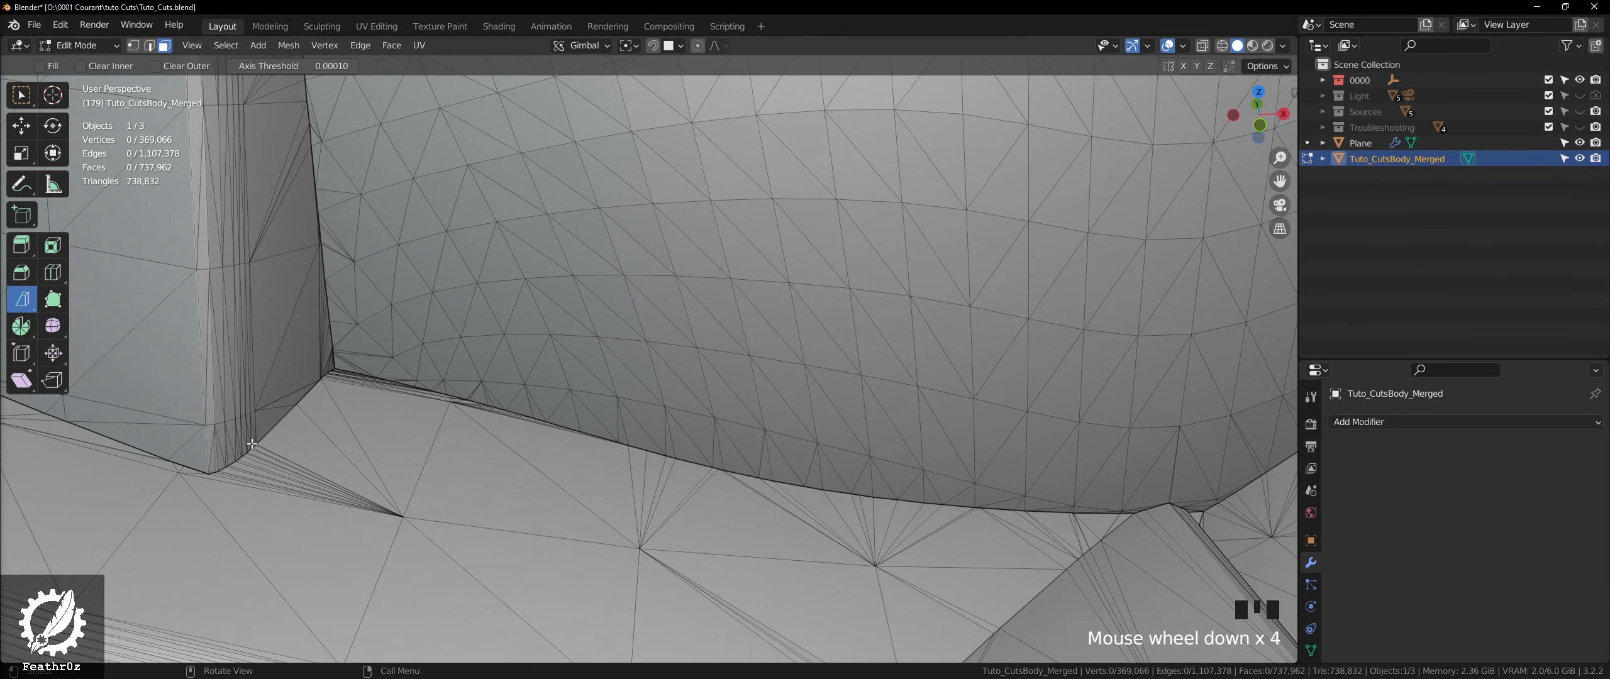
scroll(237, 469, down, 4)
scroll(597, 394, down, 4)
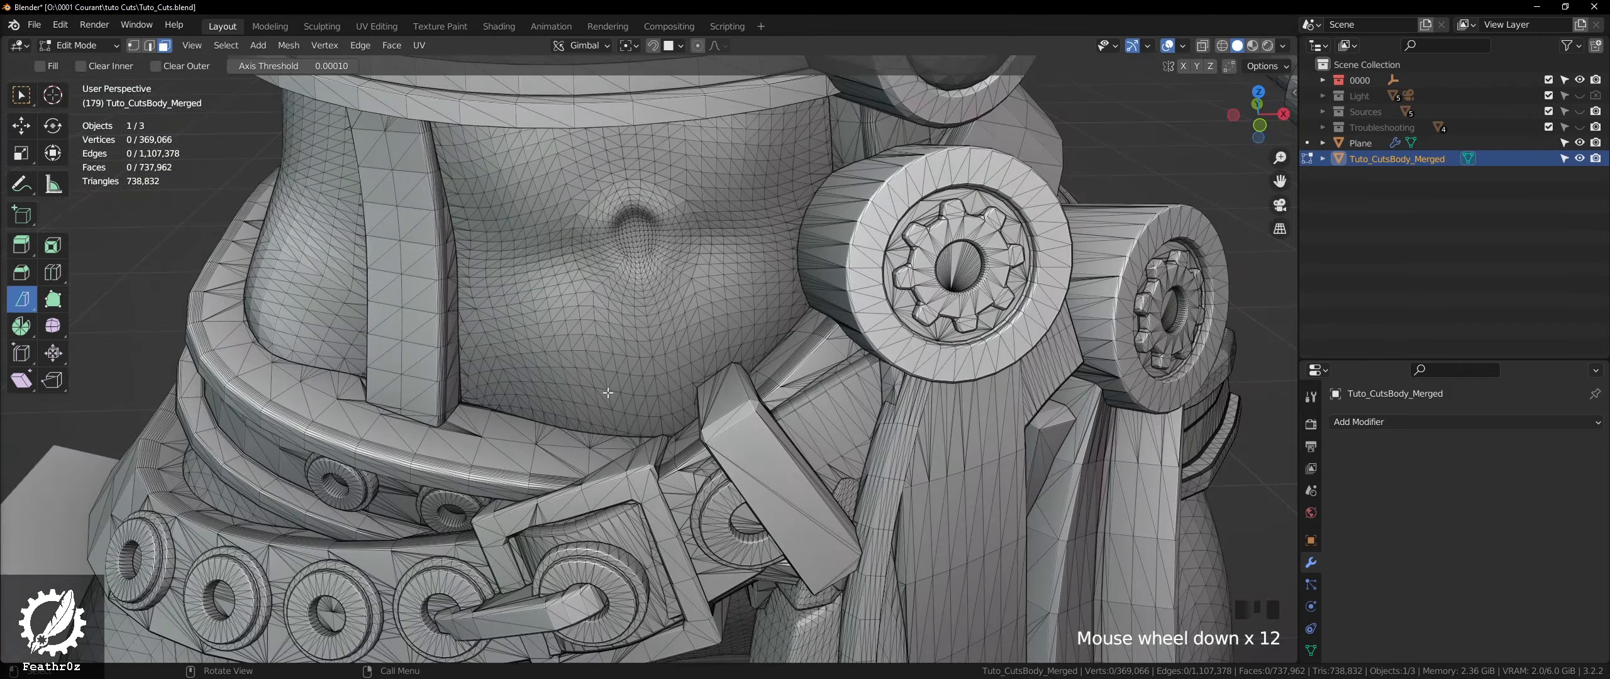
middle_drag(597, 395, 537, 375)
key(Tab)
click(427, 420)
scroll(541, 390, down, 8)
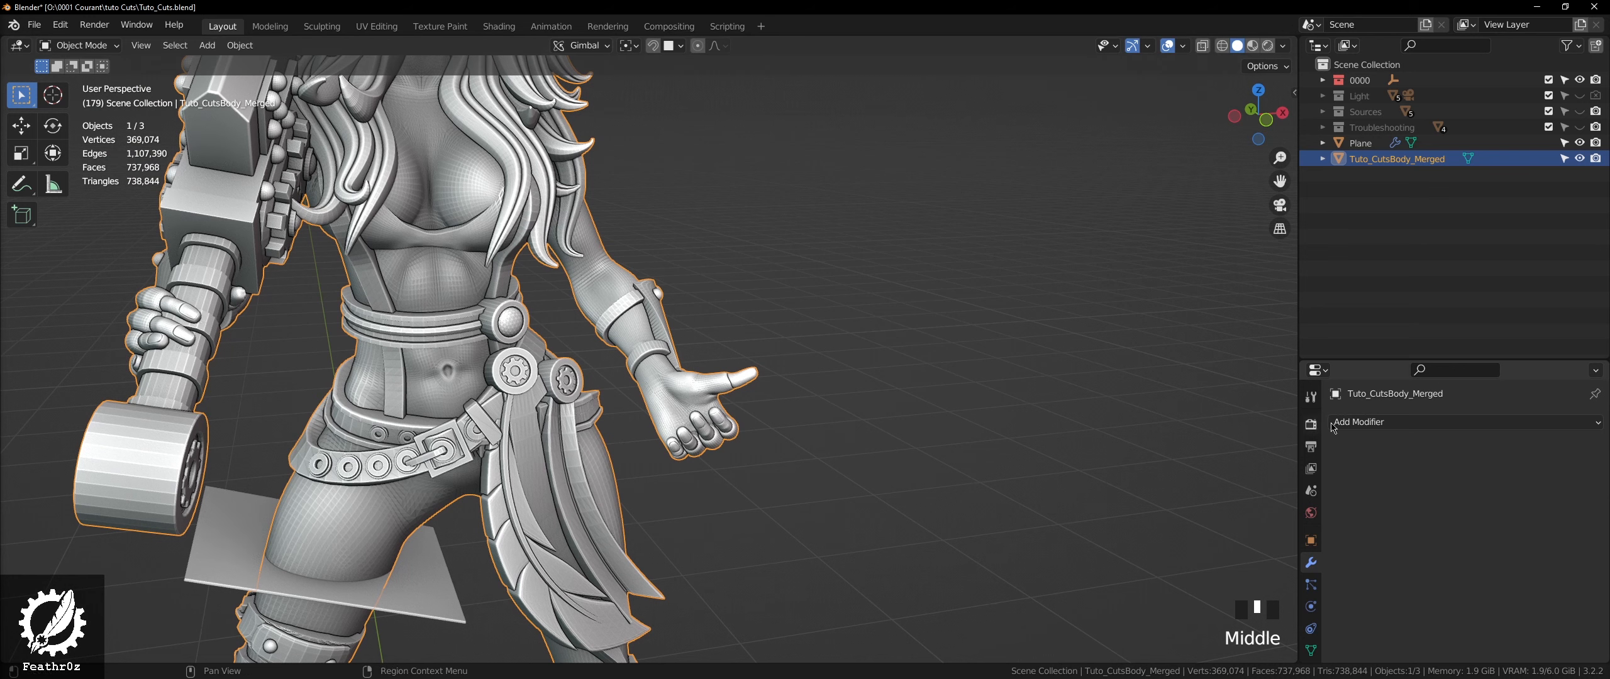
- Add a Decimate modifier in Collapse mode to the merged body mesh
click(1359, 422)
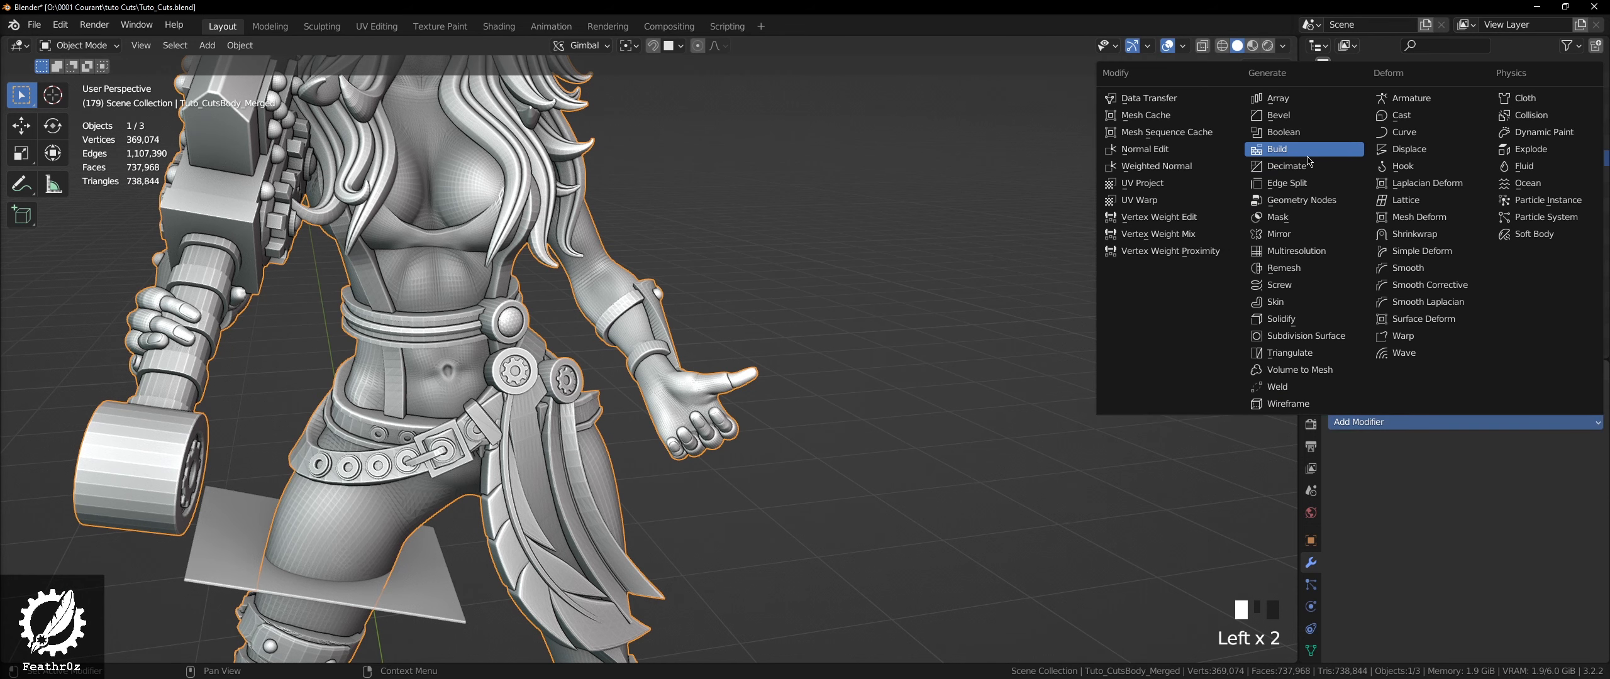
click(1304, 165)
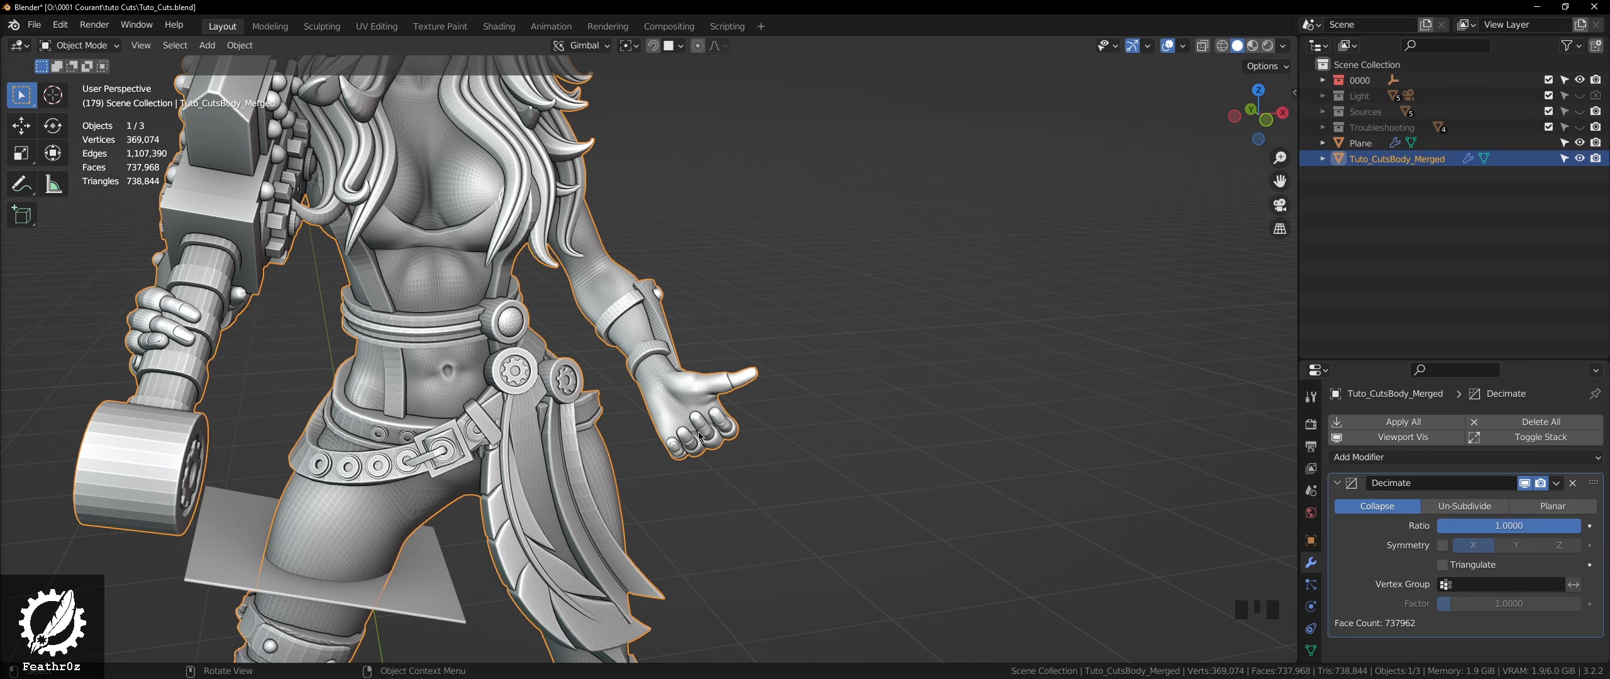
shift+middle_drag(680, 369, 604, 416)
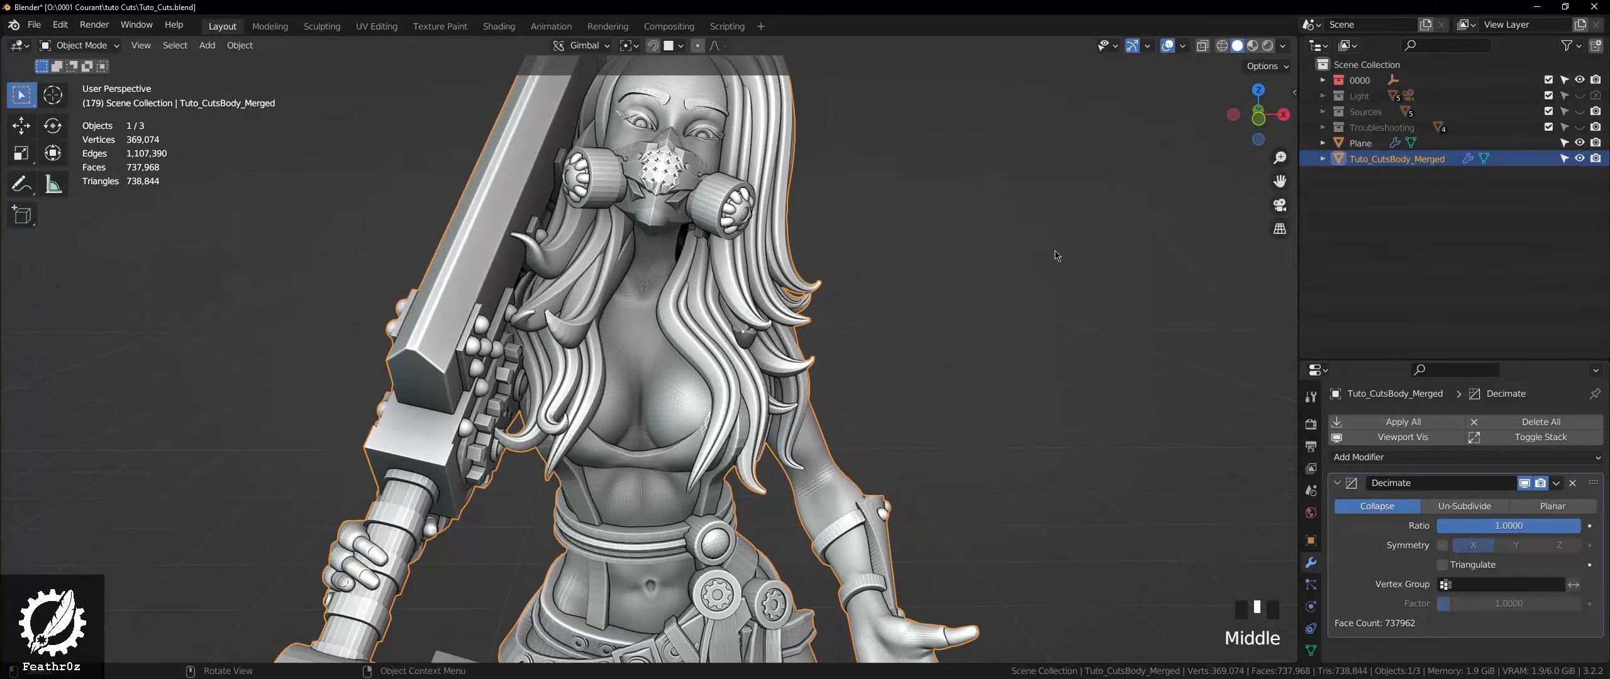
- Reveal the Sources collection, isolate its _Body object in local view, and display it with Material Preview shading
click(1579, 97)
click(1580, 97)
click(1580, 112)
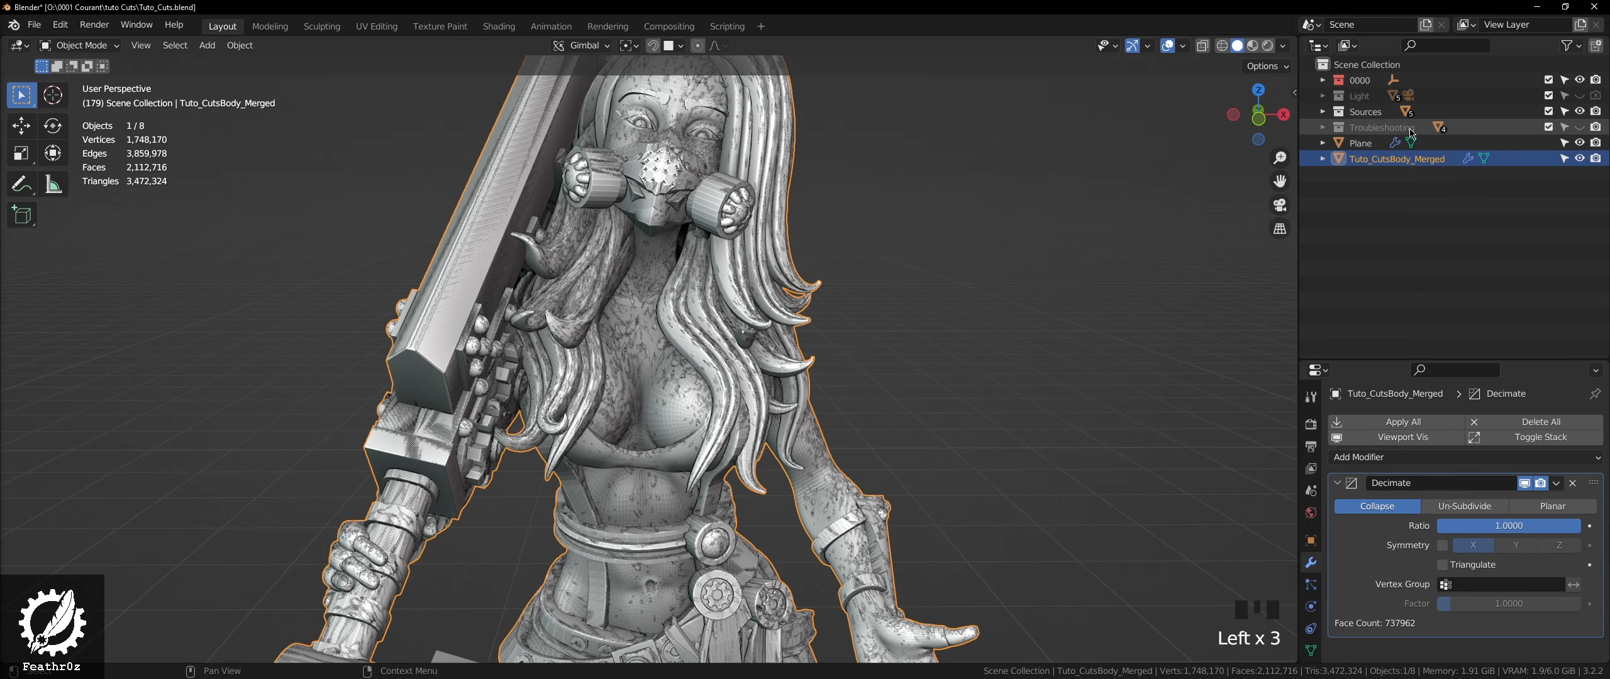
click(1323, 112)
click(1378, 127)
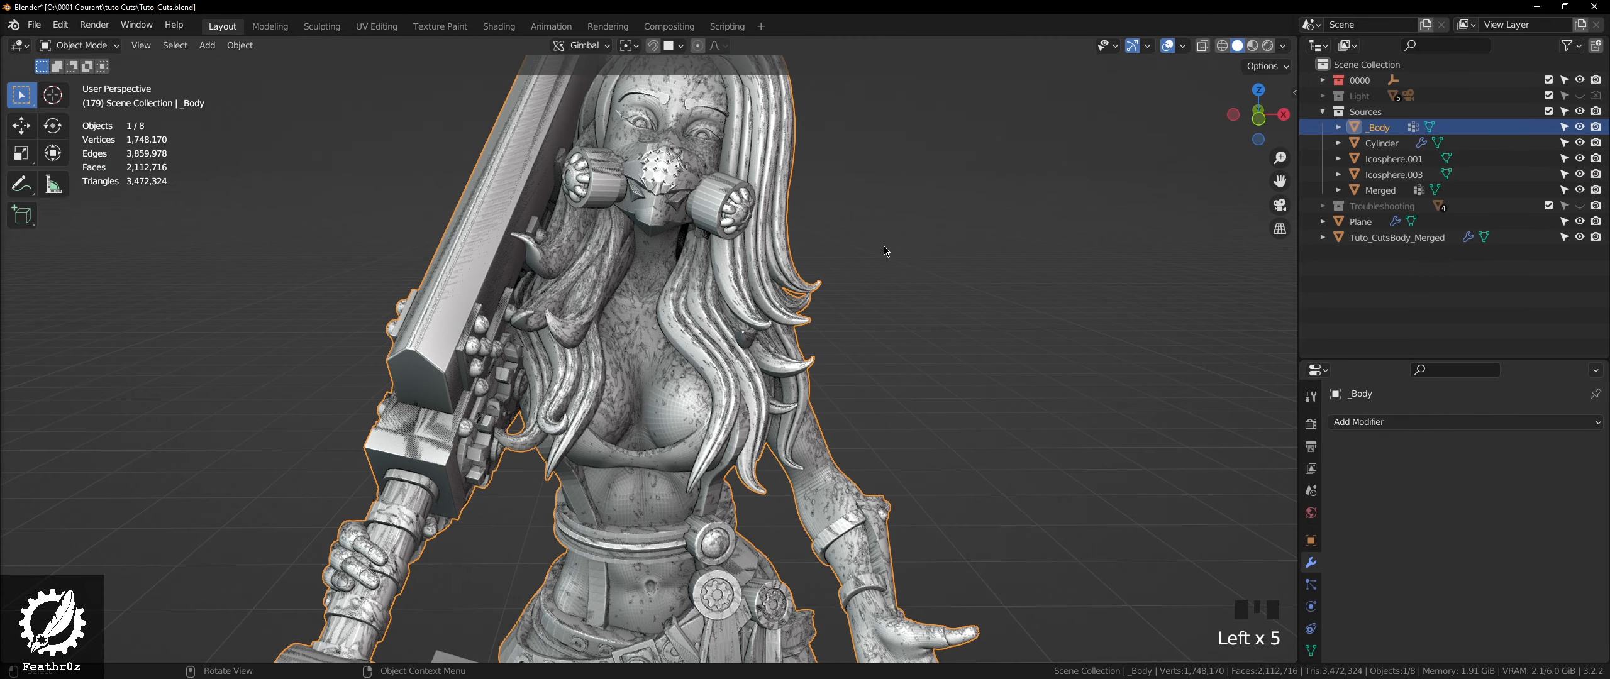
key(KP_Divide)
click(1252, 45)
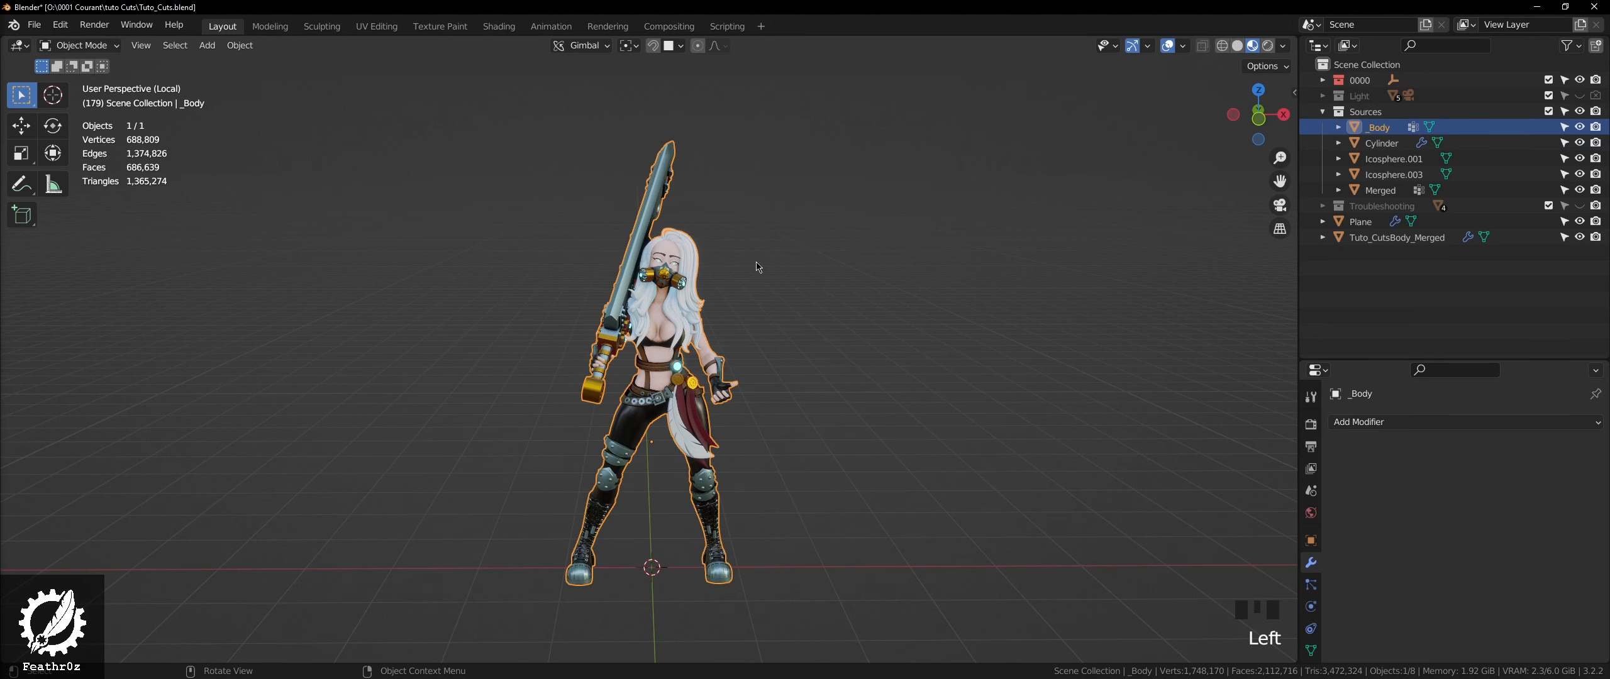
- Examine the coloured source figure's hair, mask, sword and outfit from several angles
scroll(688, 324, up, 6)
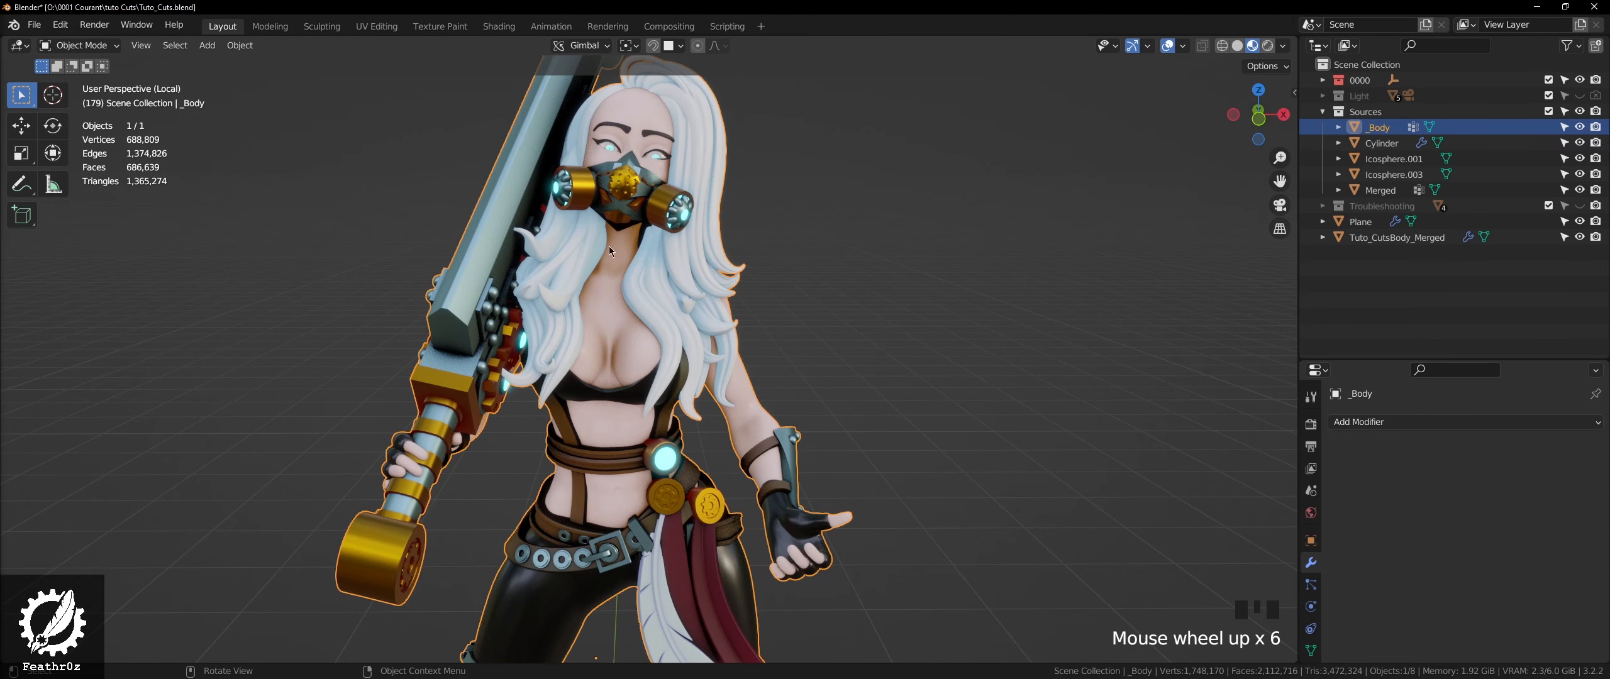
middle_drag(596, 344, 521, 432)
middle_drag(593, 304, 768, 277)
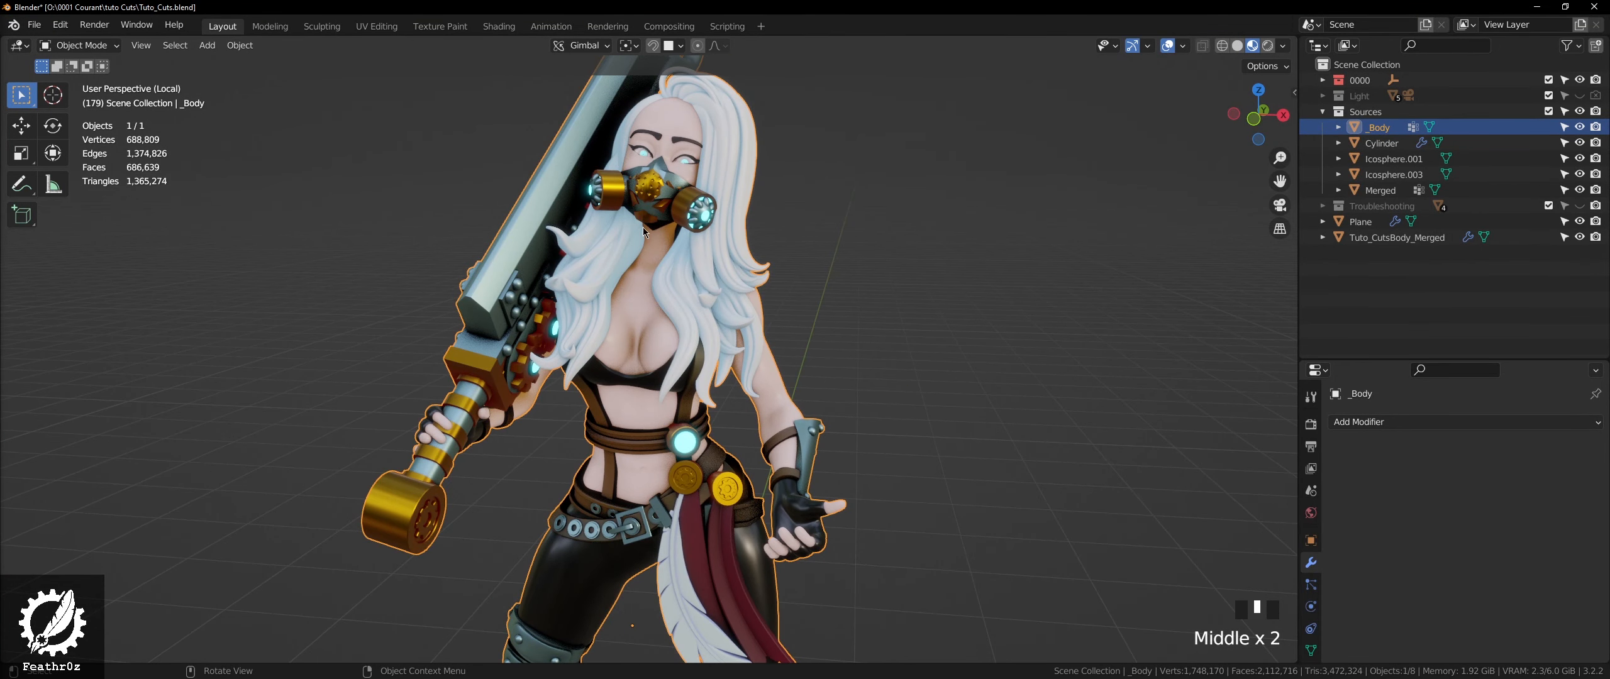
middle_drag(632, 274, 705, 277)
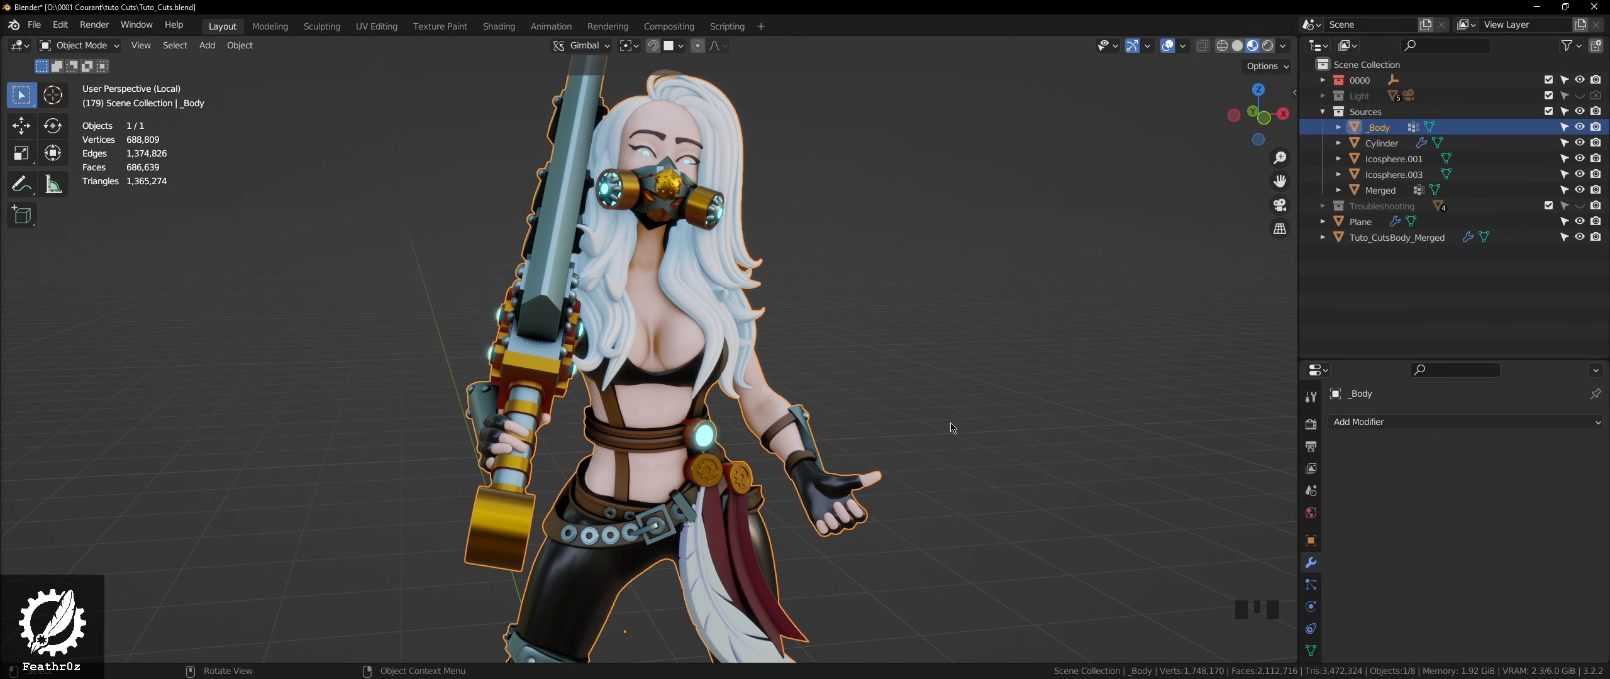
middle_drag(691, 468, 652, 445)
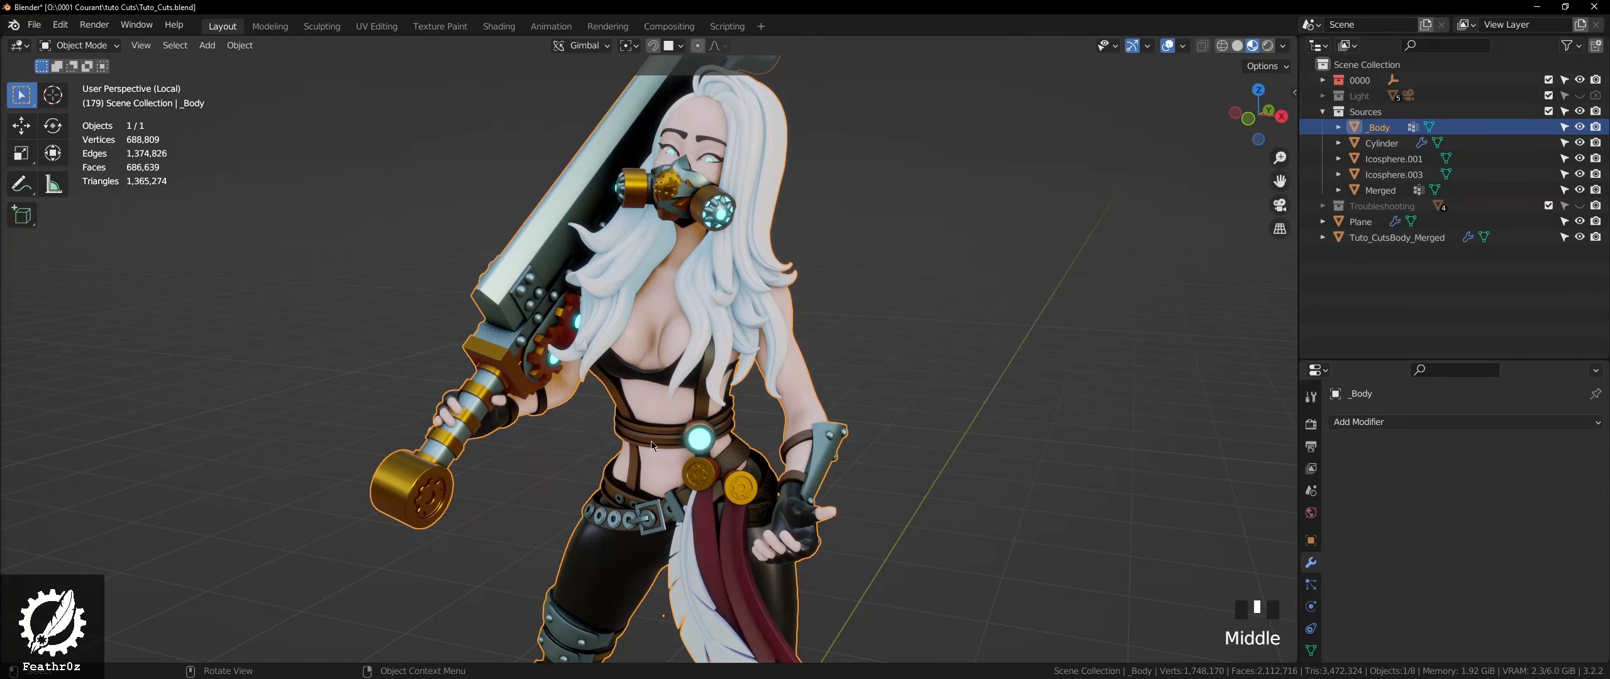
- Hide the Sources collection, leave local view, and reselect the merged body in Solid shading
click(1581, 112)
middle_drag(972, 330, 930, 349)
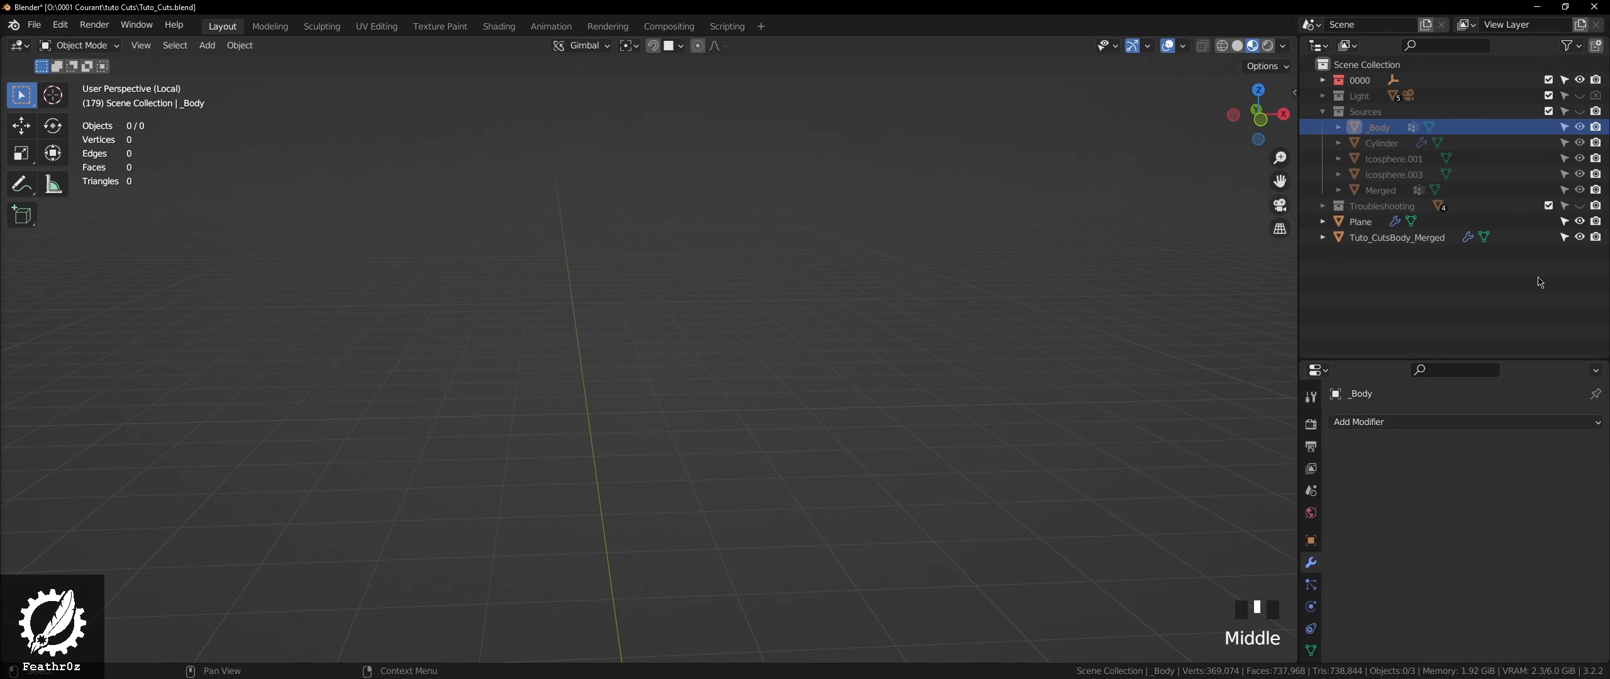
key(KP_Divide)
scroll(706, 440, down, 4)
mouse_move(706, 440)
shift+middle_down()
mouse_move(747, 368)
mouse_move(682, 327)
shift+middle_up()
click(736, 374)
click(1237, 45)
scroll(682, 327, up, 3)
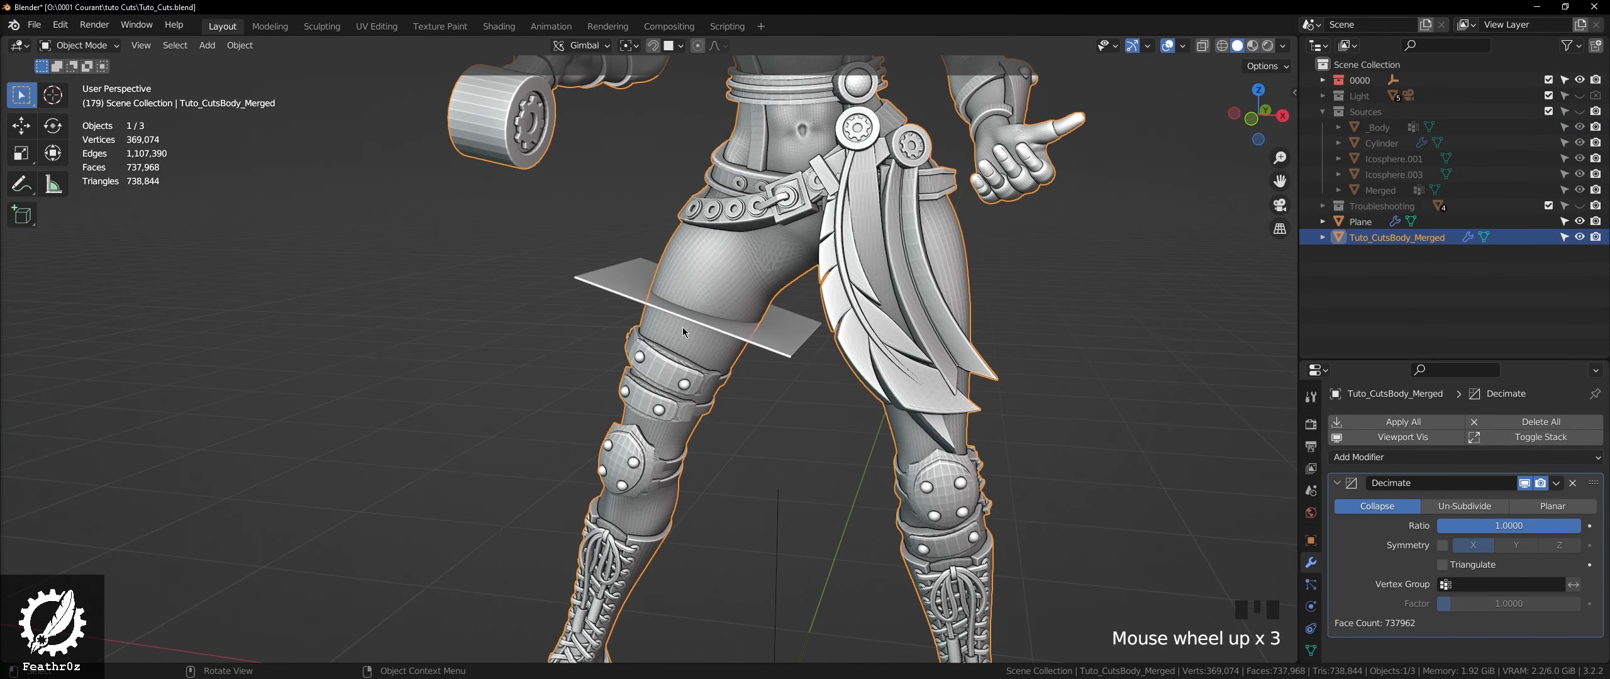
- Try applying the Solidify modifier on the thigh plane, and undo it to keep the modifier editable
click(692, 371)
mouse_move(692, 371)
middle_down()
mouse_move(811, 342)
mouse_move(659, 305)
mouse_move(731, 302)
middle_up()
scroll(817, 376, up, 3)
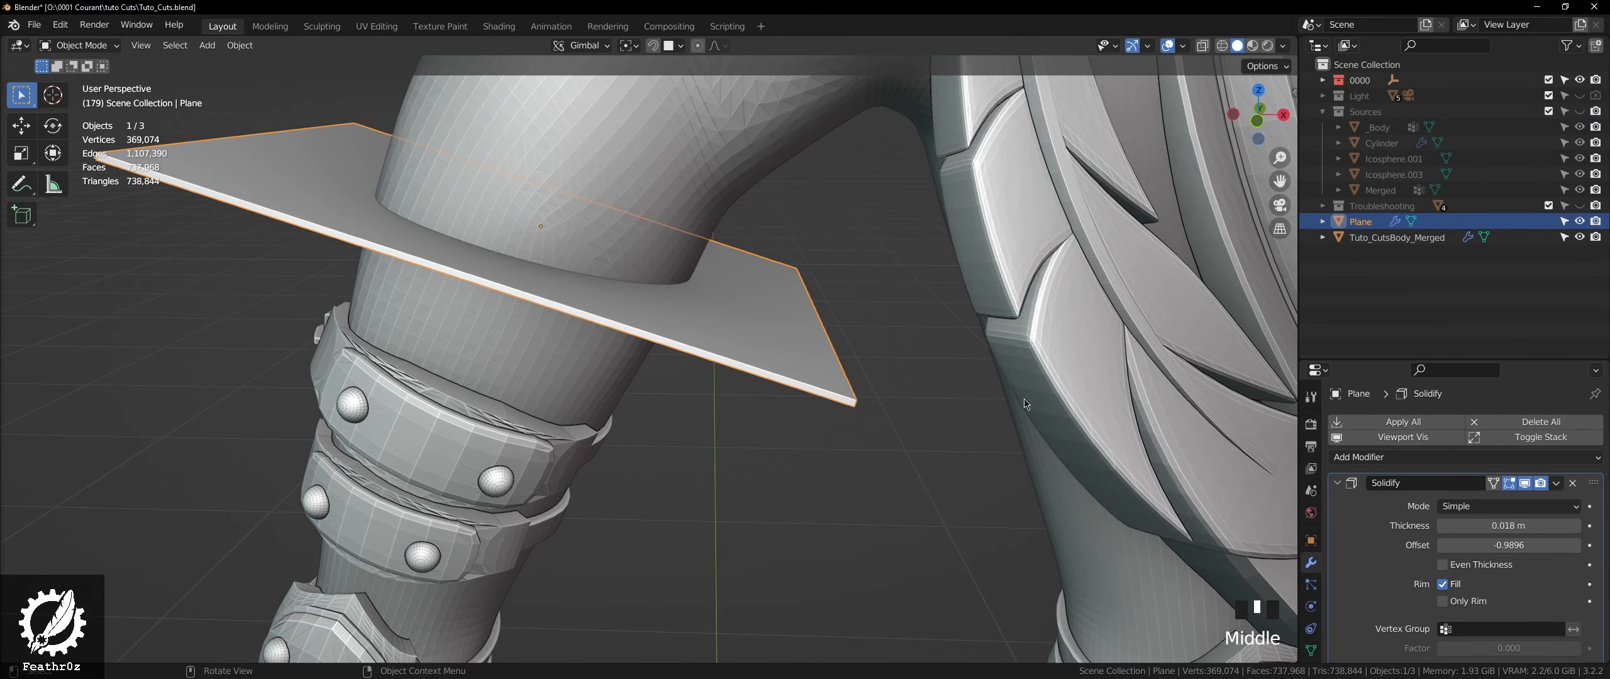
key(ctrl+a)
key(ctrl+z)
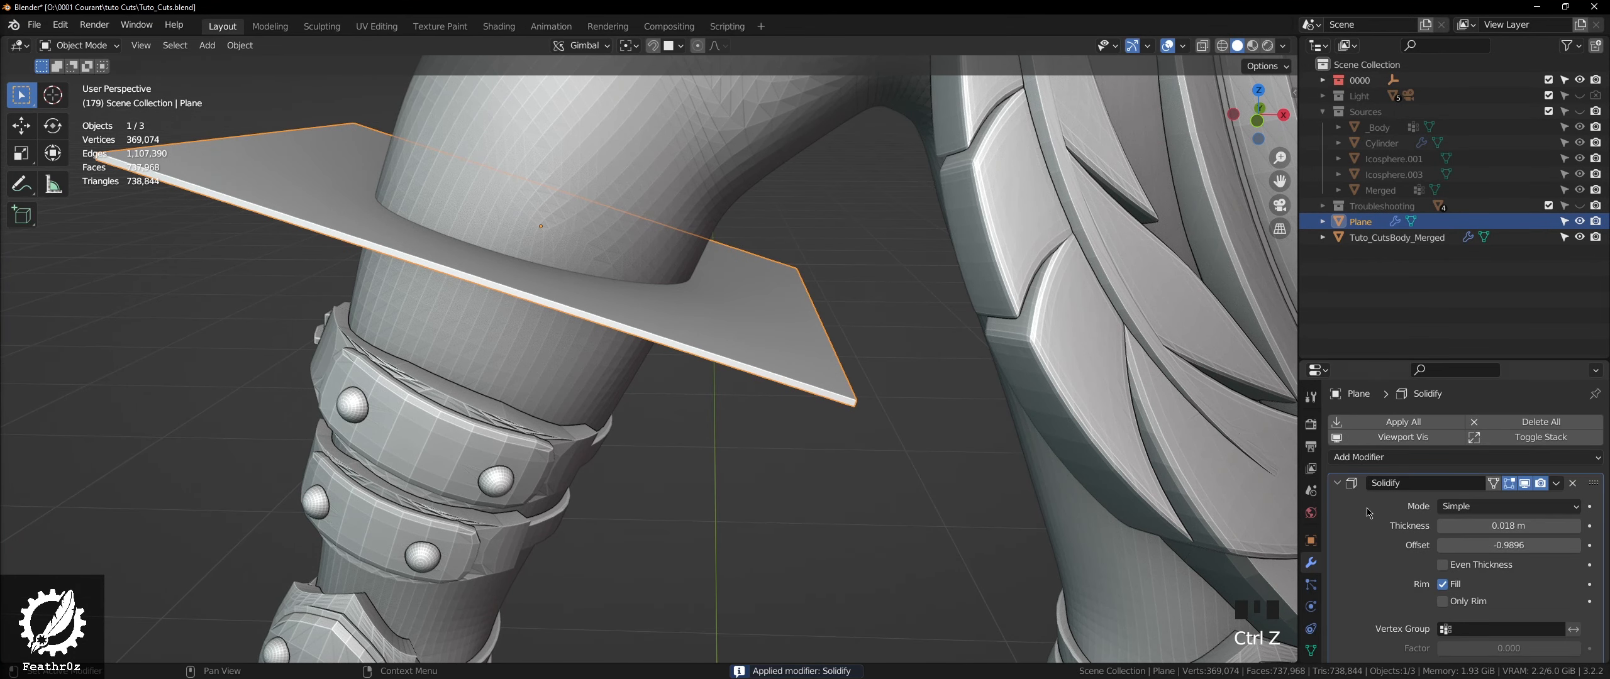
- Rename the thigh cutting plane as Bool_Simpleplane
double_click(1354, 220)
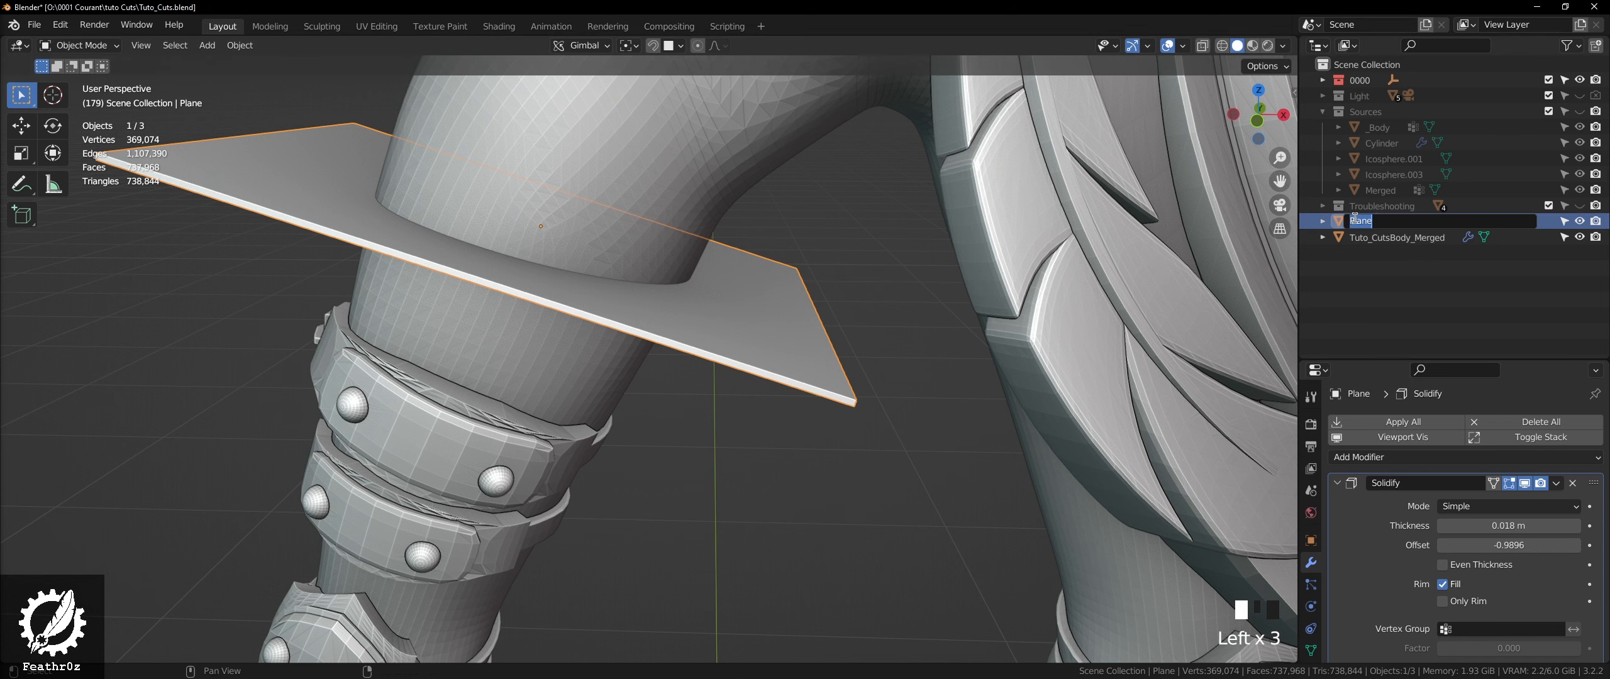
text(Boll)
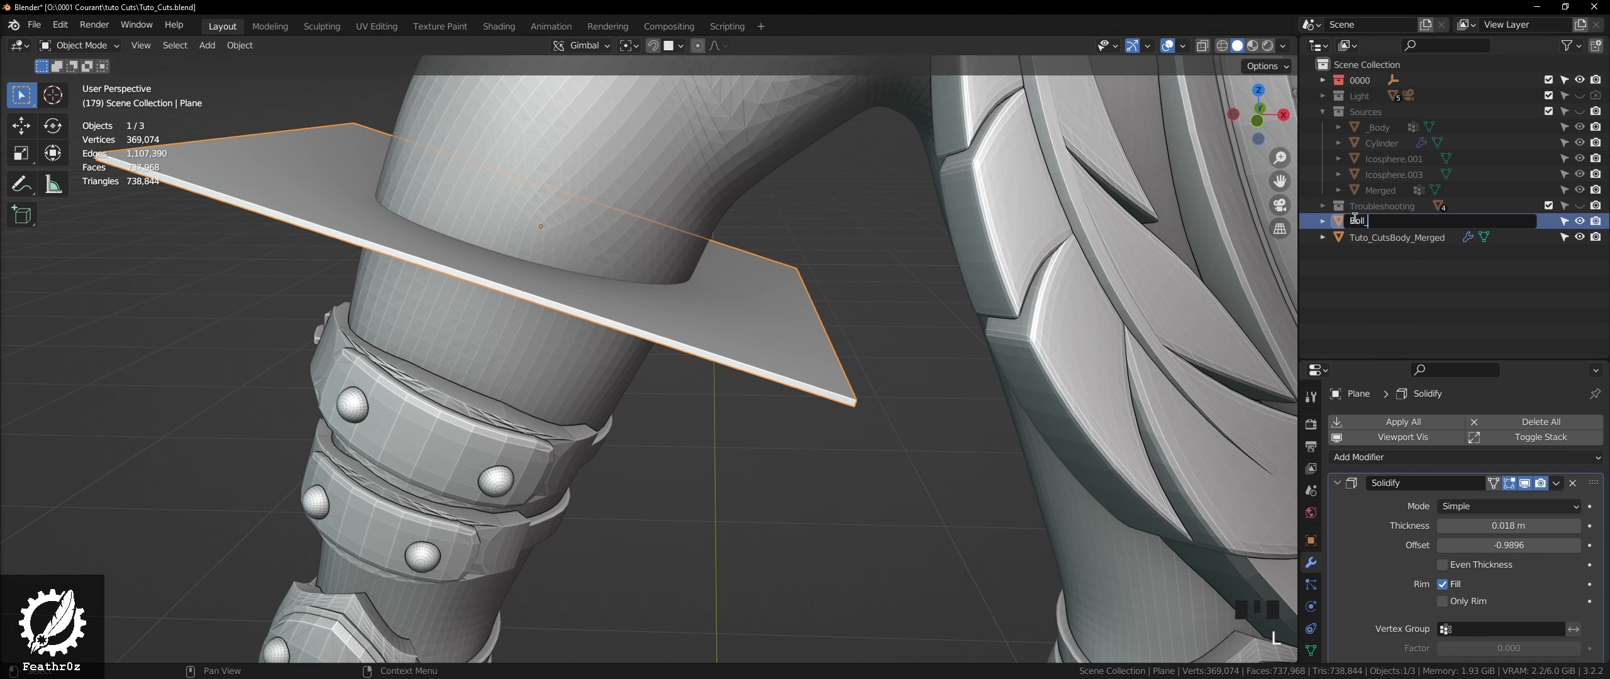
key(BackSpace)
key(BackSpace)
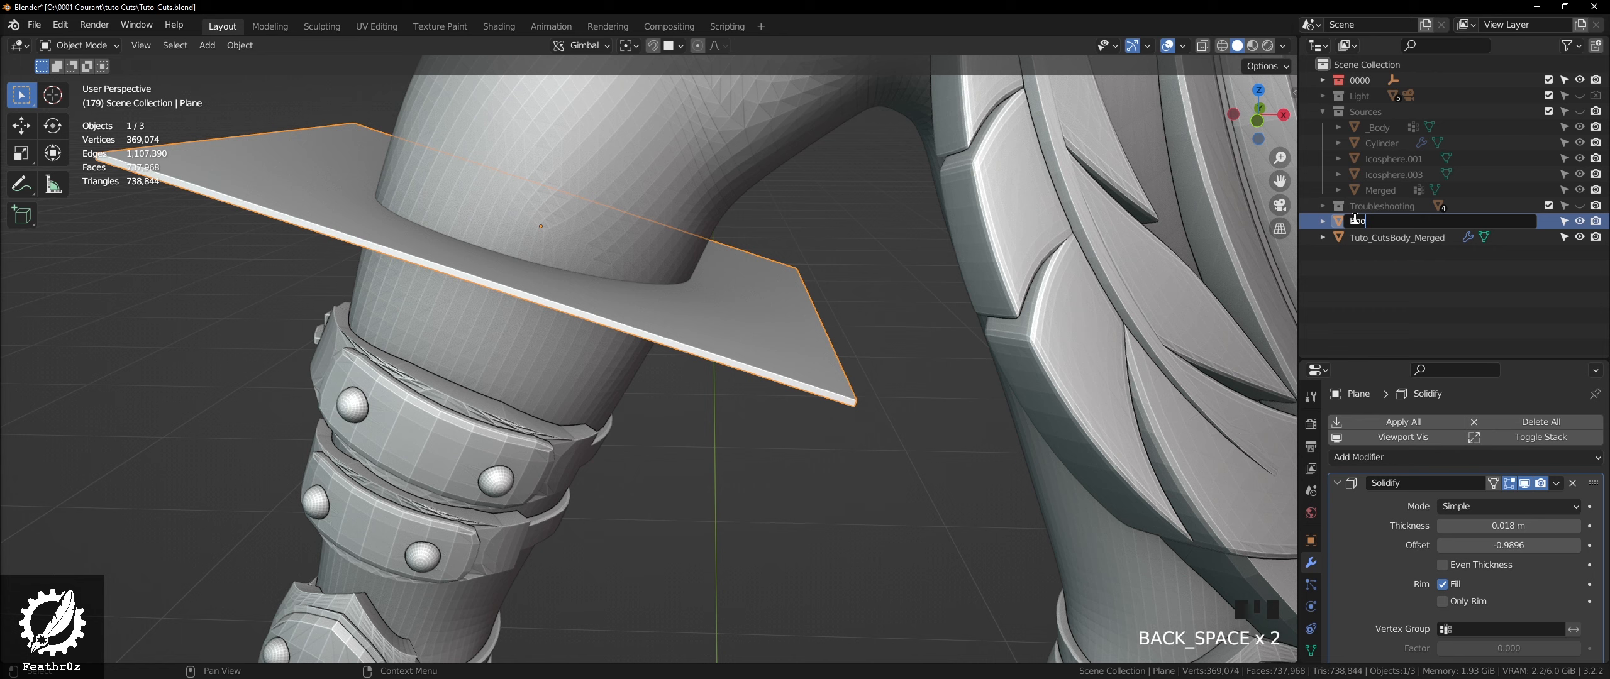
text(ool_Simpleplane)
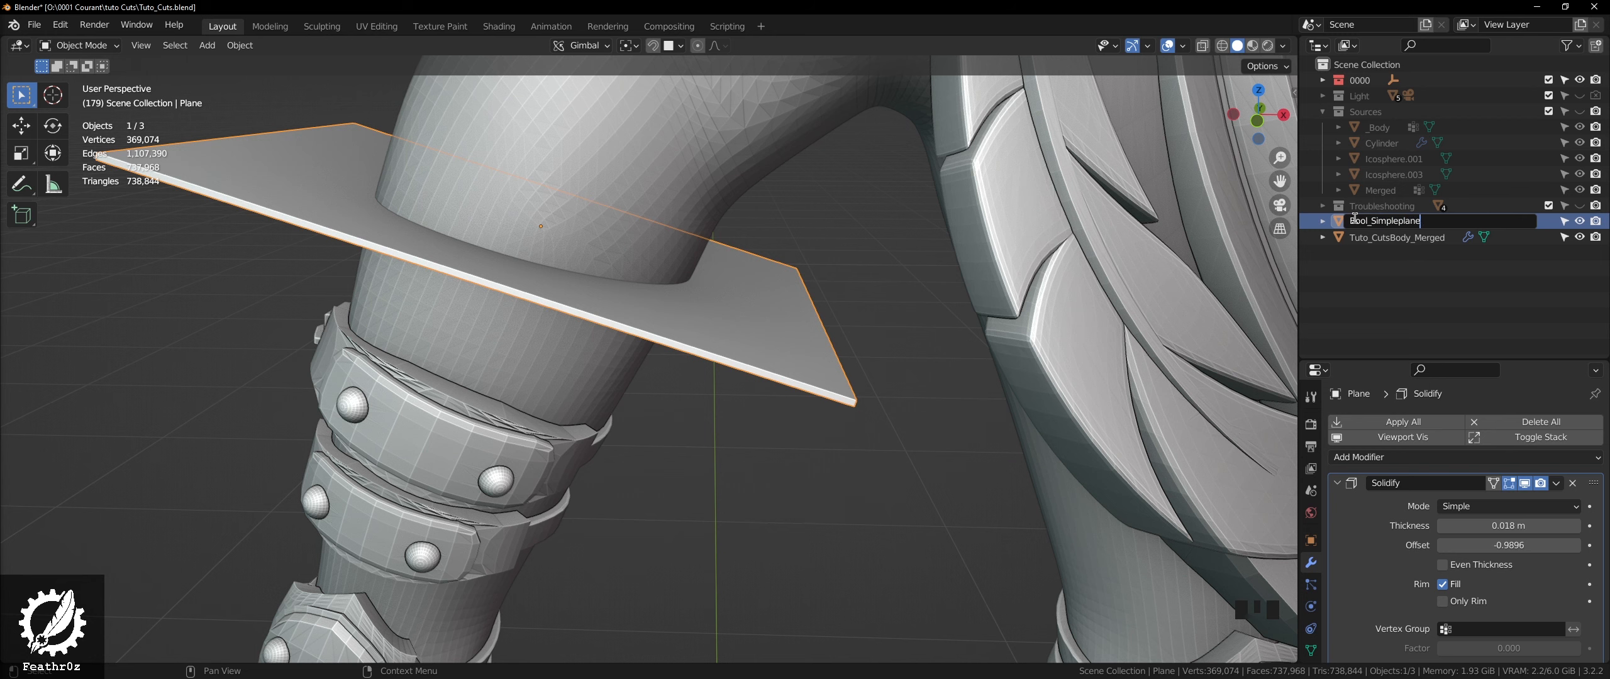
key(Return)
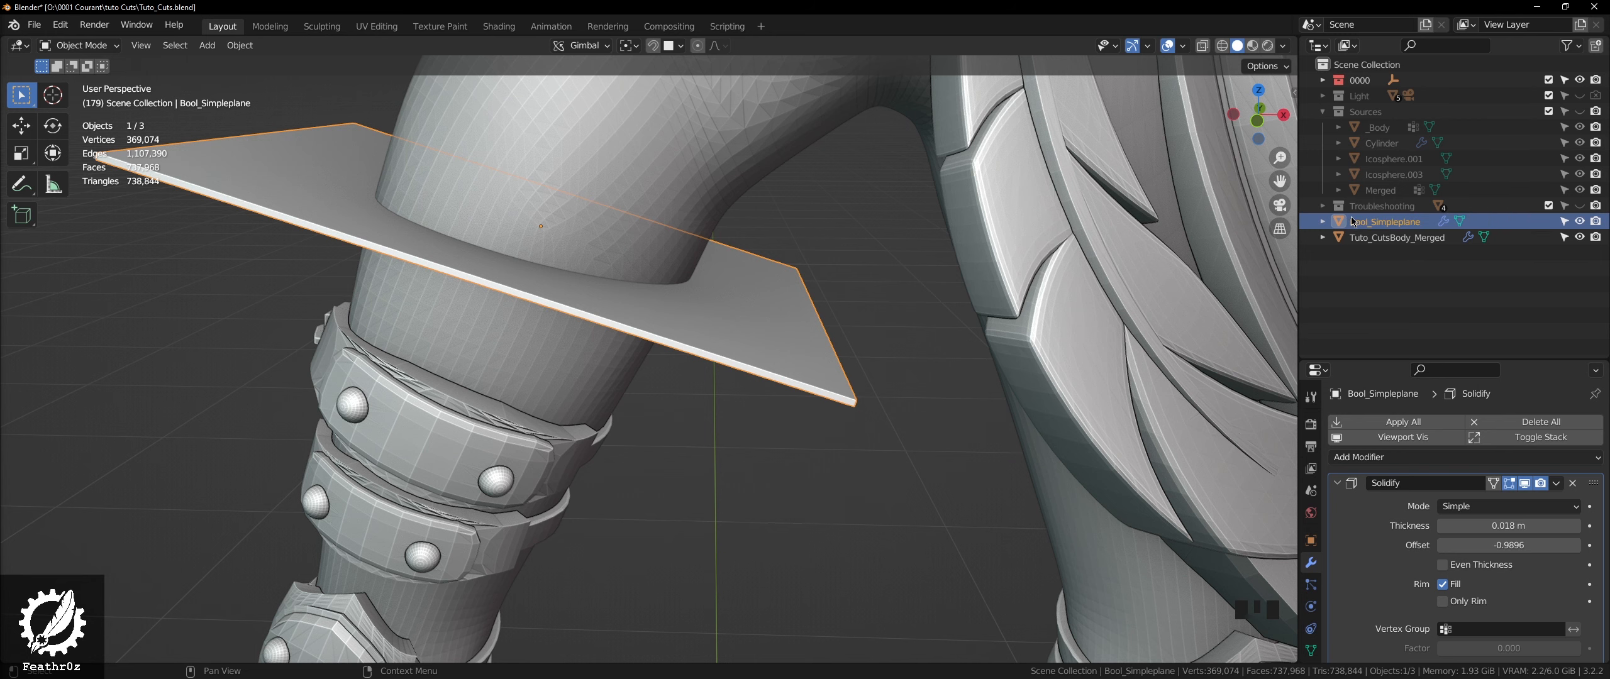
- Select the merged body mesh and turn on the Wireframe overlay to show its topology
click(670, 251)
scroll(714, 338, down, 4)
scroll(714, 338, down, 1)
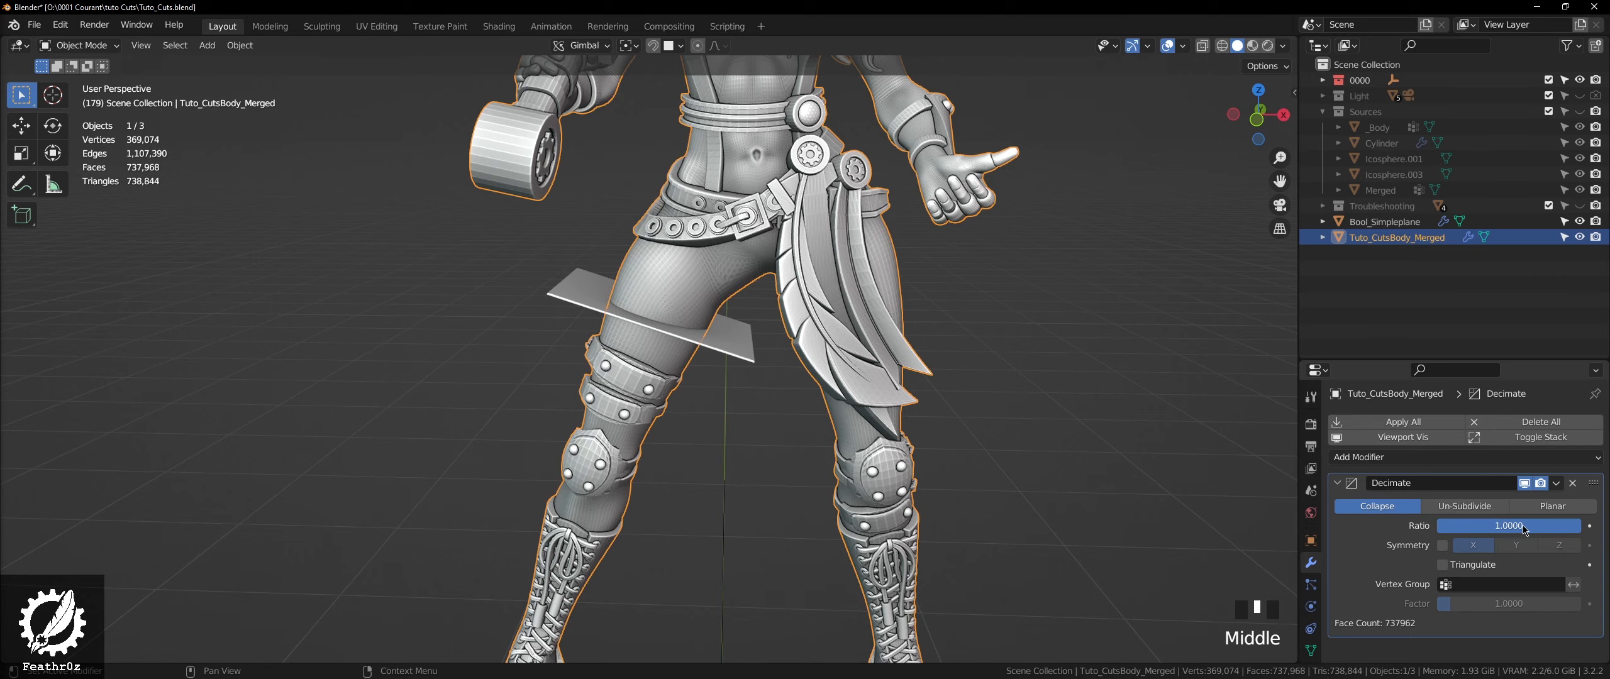
middle_drag(747, 332, 783, 354)
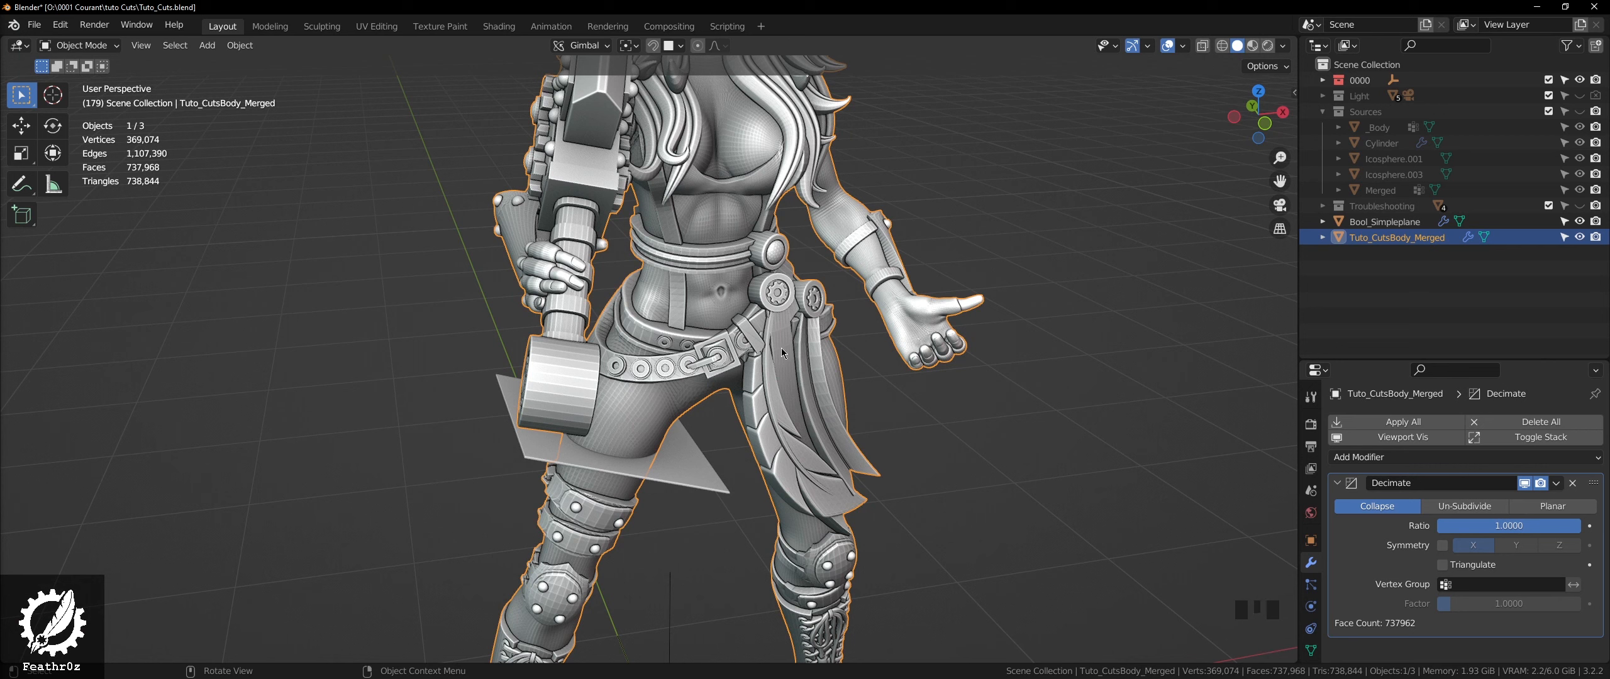
click(1514, 526)
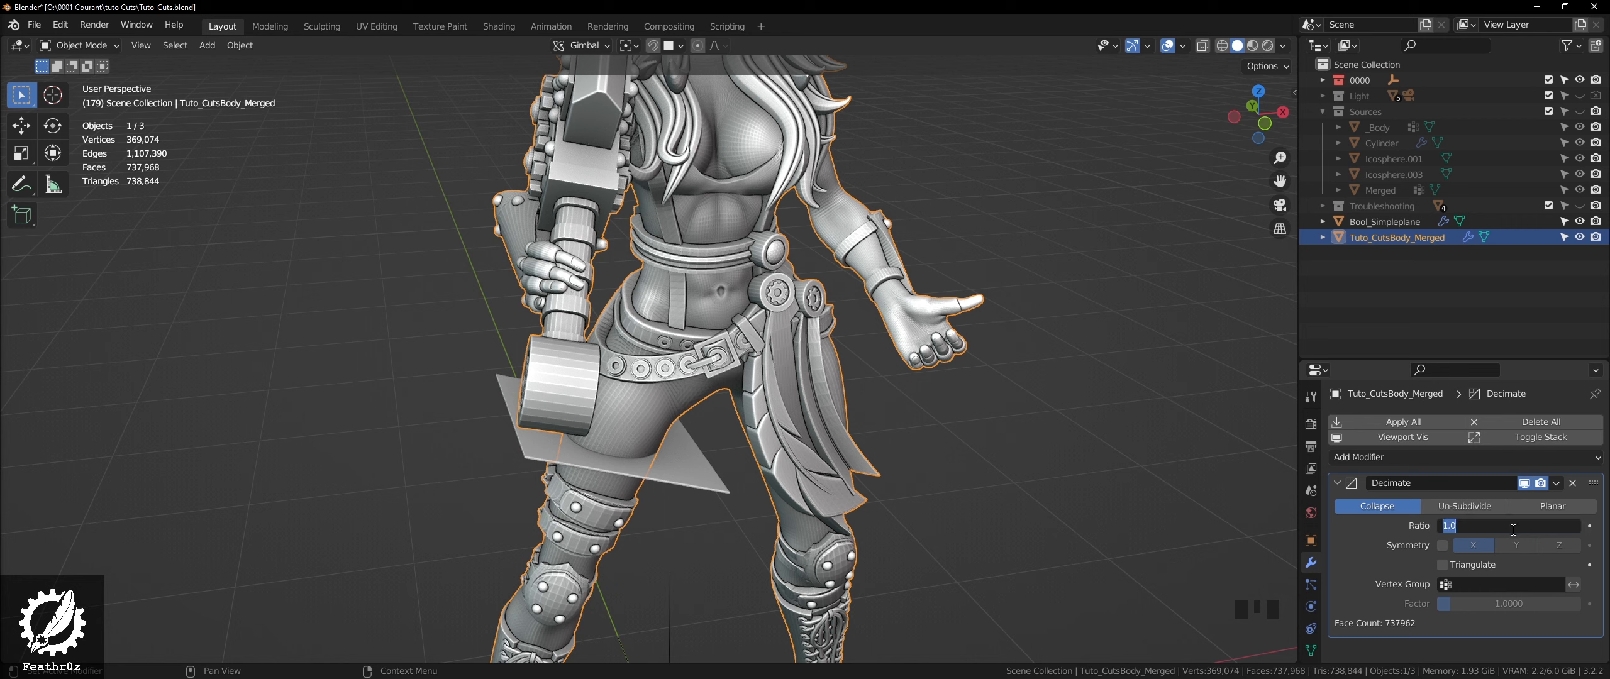
key(Return)
key(q)
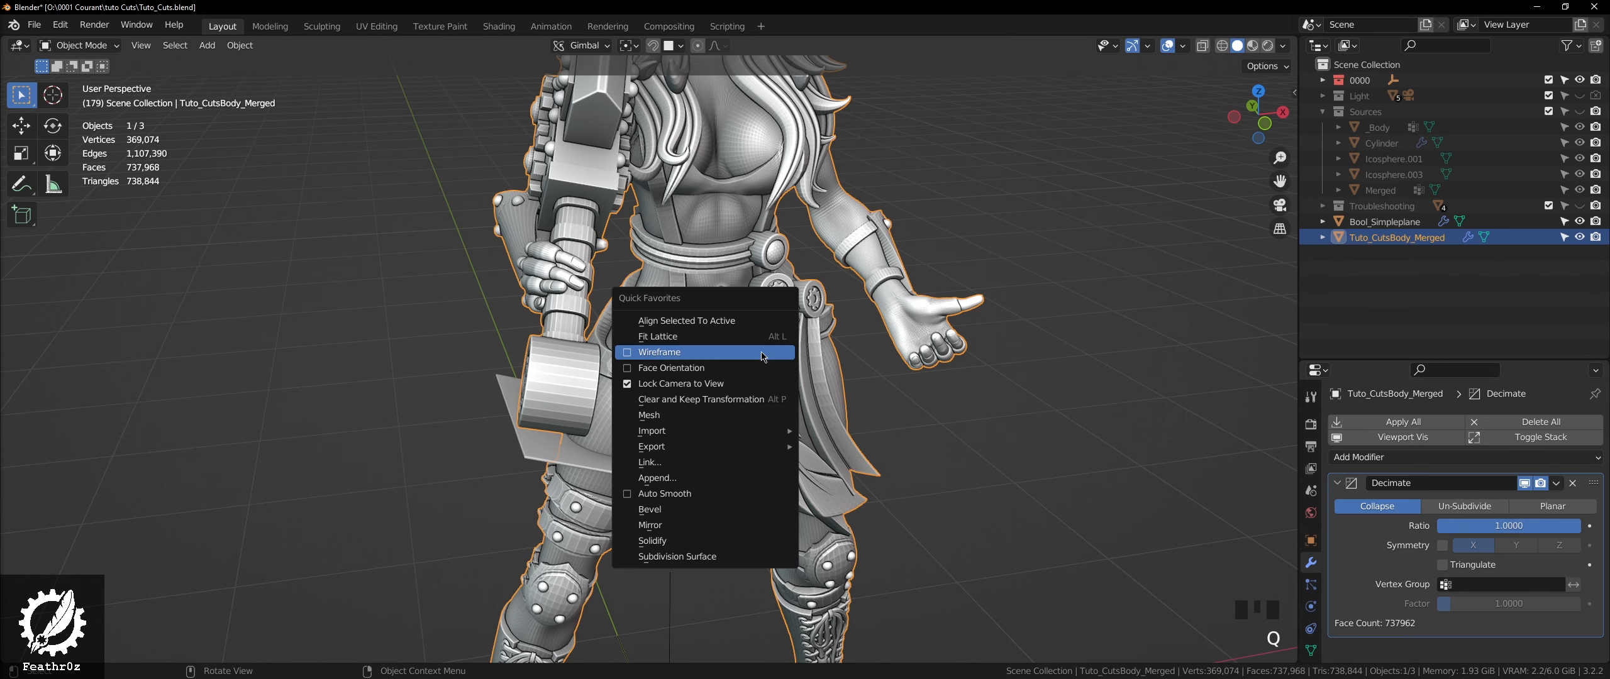
click(740, 357)
scroll(735, 285, up, 4)
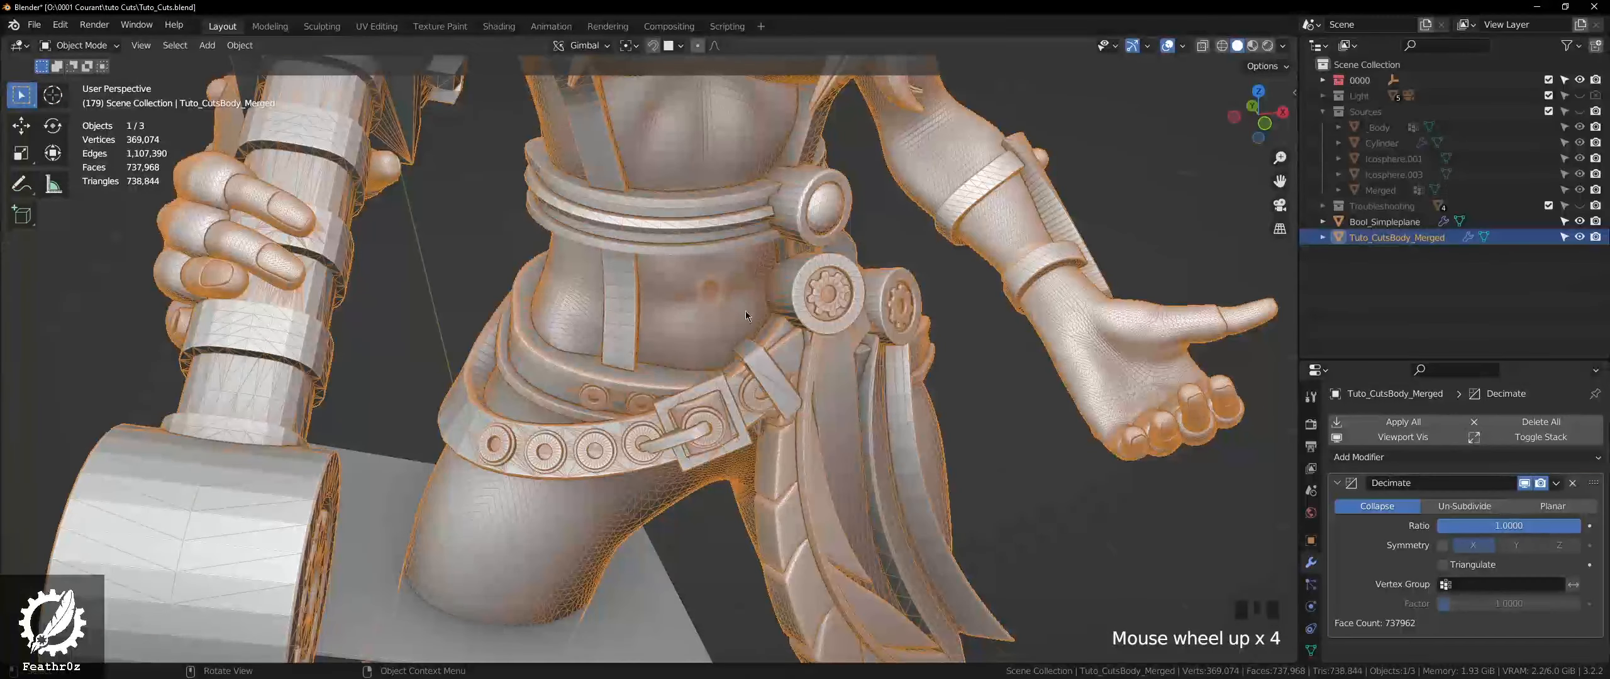
middle_drag(744, 310, 759, 368)
scroll(843, 390, down, 3)
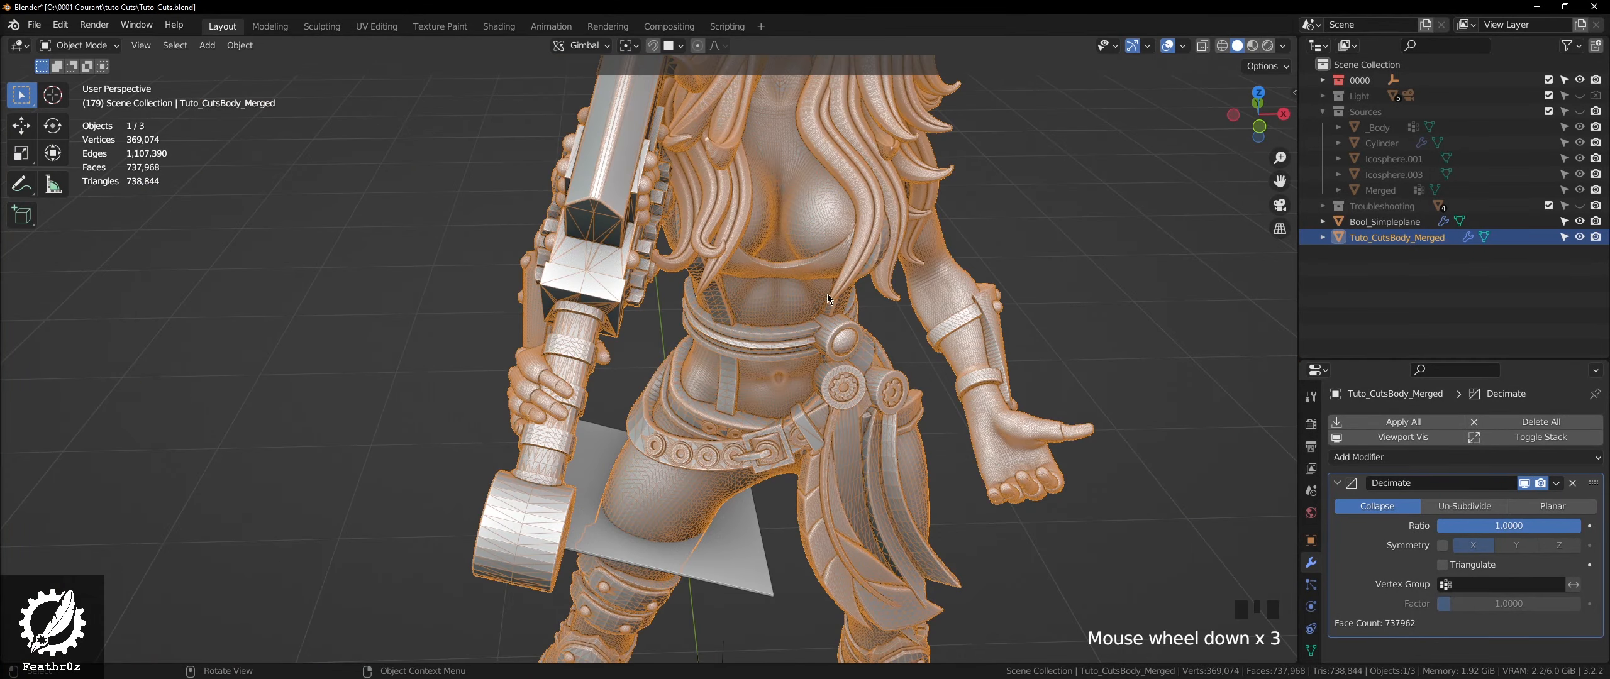
- Set the merged body's Decimate ratio to 0.8 and check the reduced mesh around the torso
click(1489, 526)
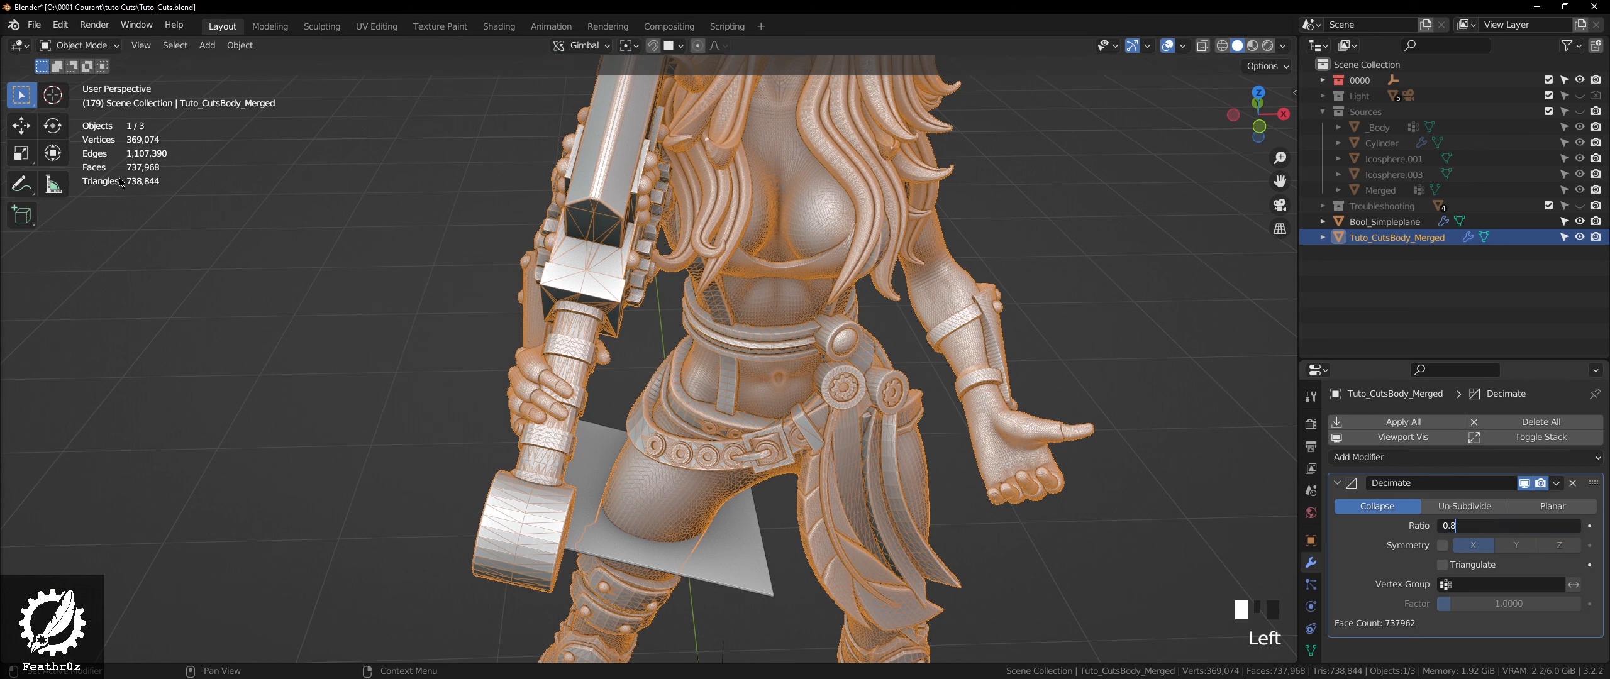
key(Return)
scroll(820, 242, up, 3)
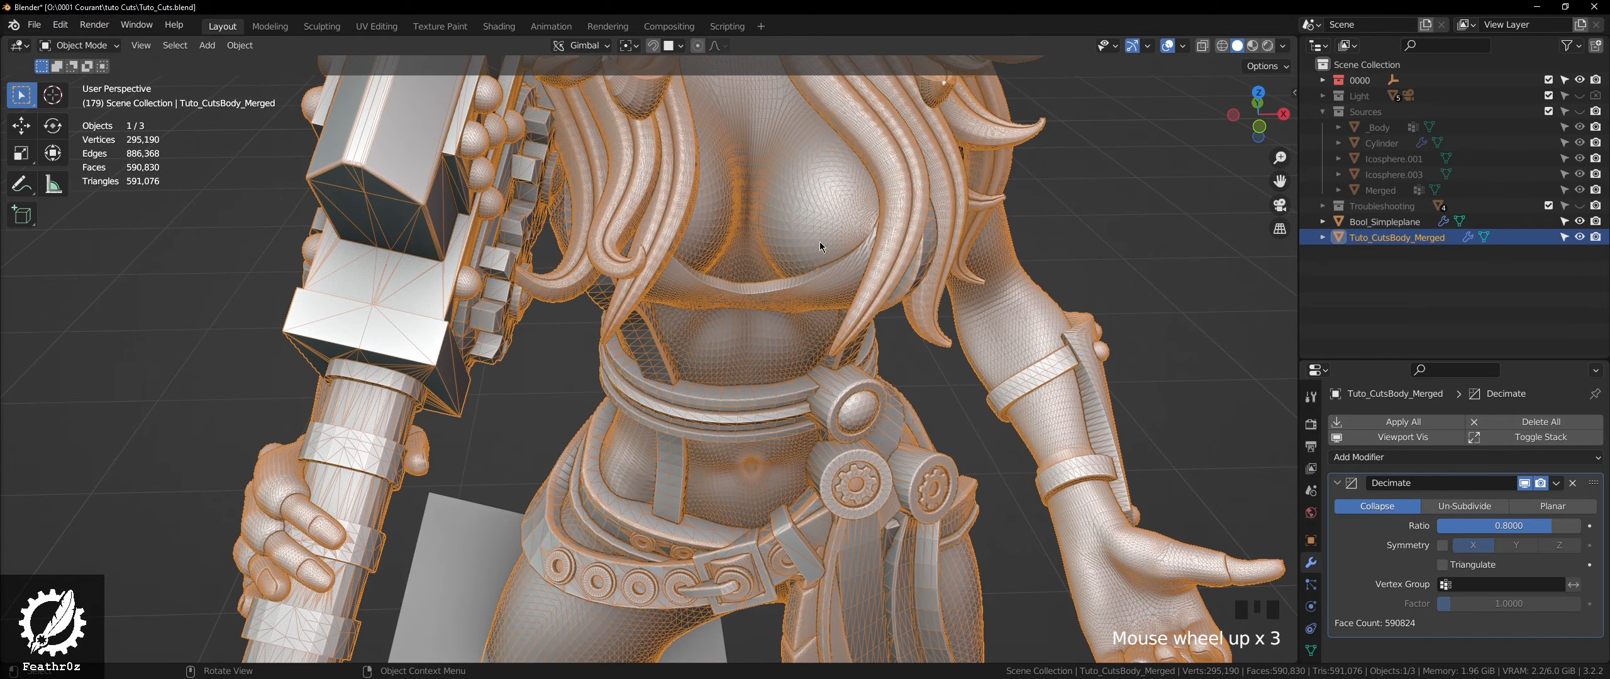
scroll(751, 390, up, 3)
scroll(736, 345, down, 1)
scroll(736, 344, down, 2)
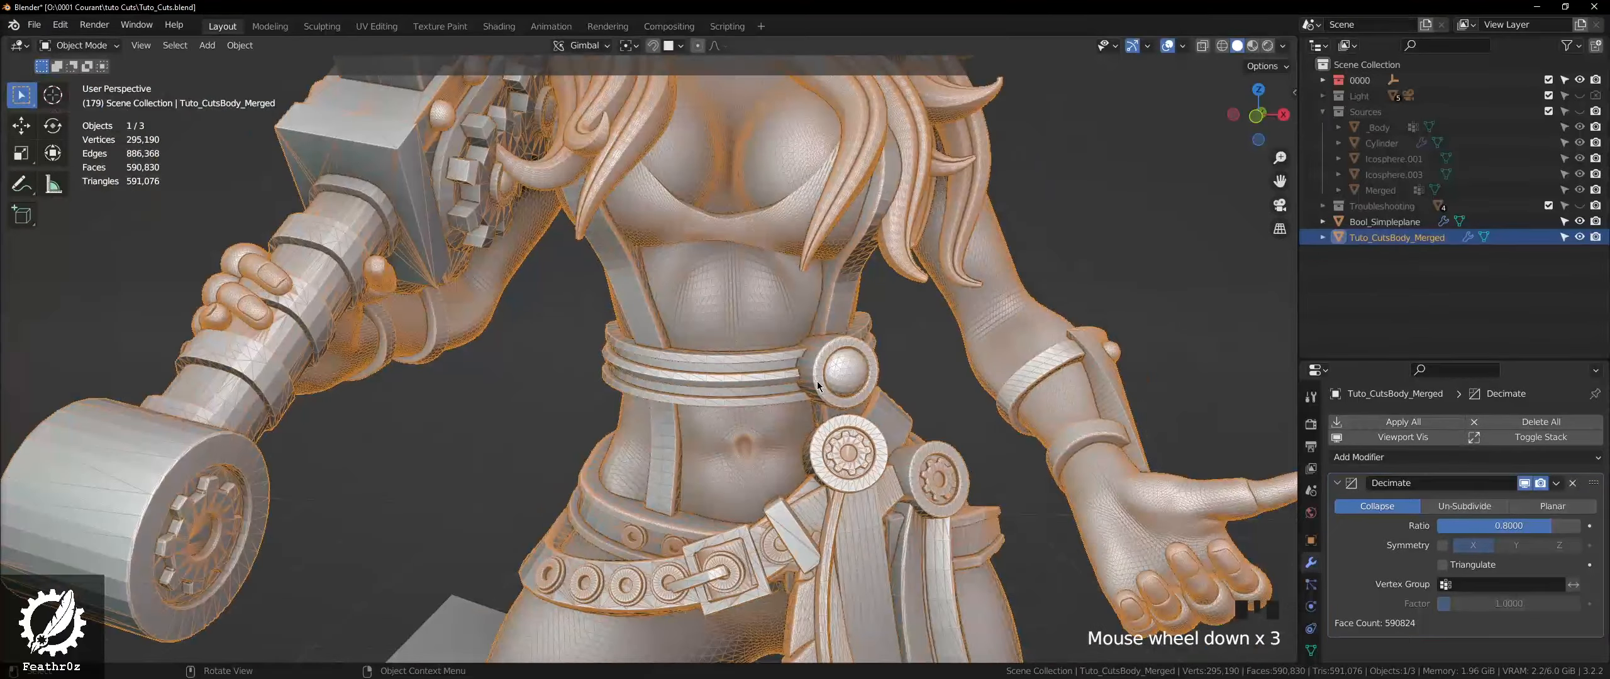
- Examine the decimated wireframe on the hair, head, face mask and the figure's side
middle_drag(817, 381, 554, 424)
scroll(617, 360, down, 3)
shift+middle_drag(617, 360, 745, 380)
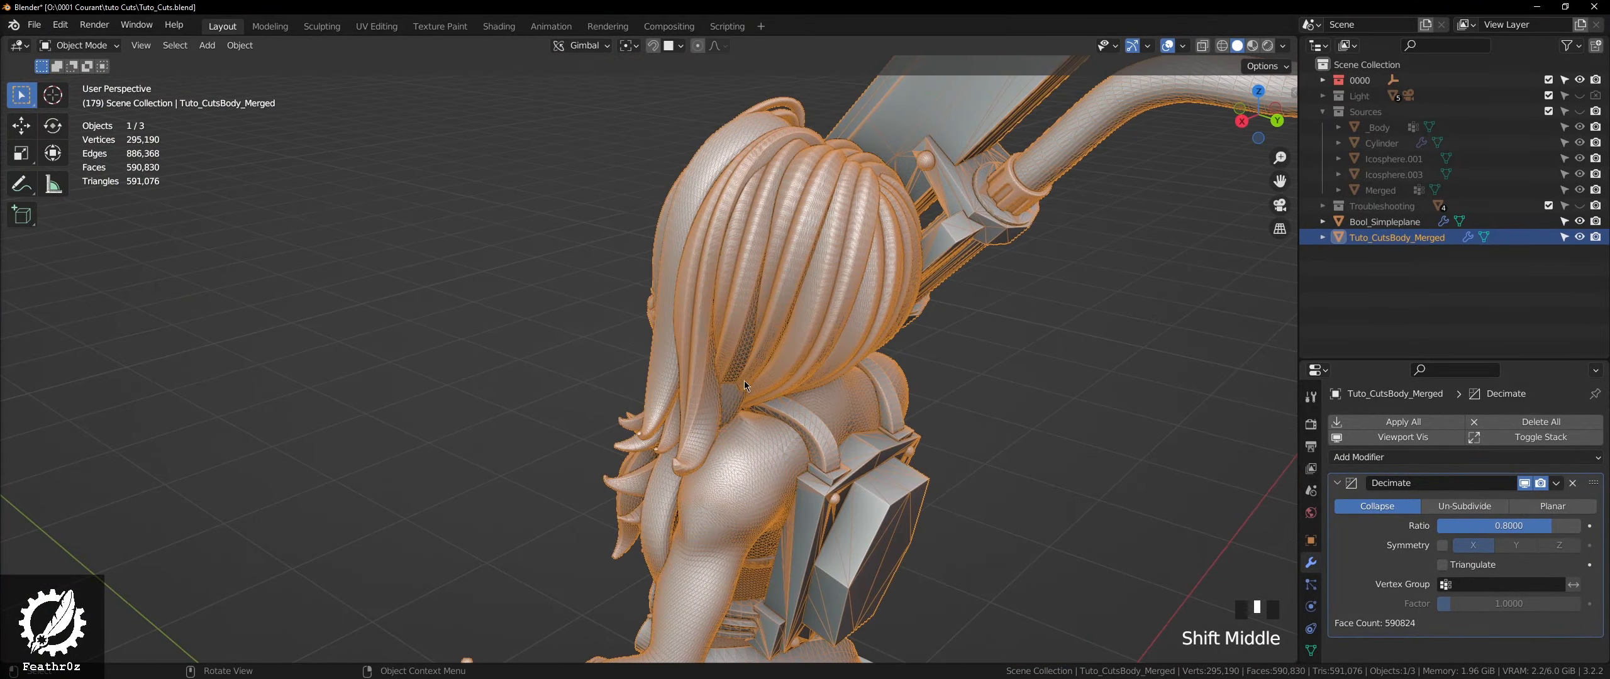
scroll(779, 217, up, 5)
middle_drag(748, 433, 806, 451)
scroll(811, 453, down, 4)
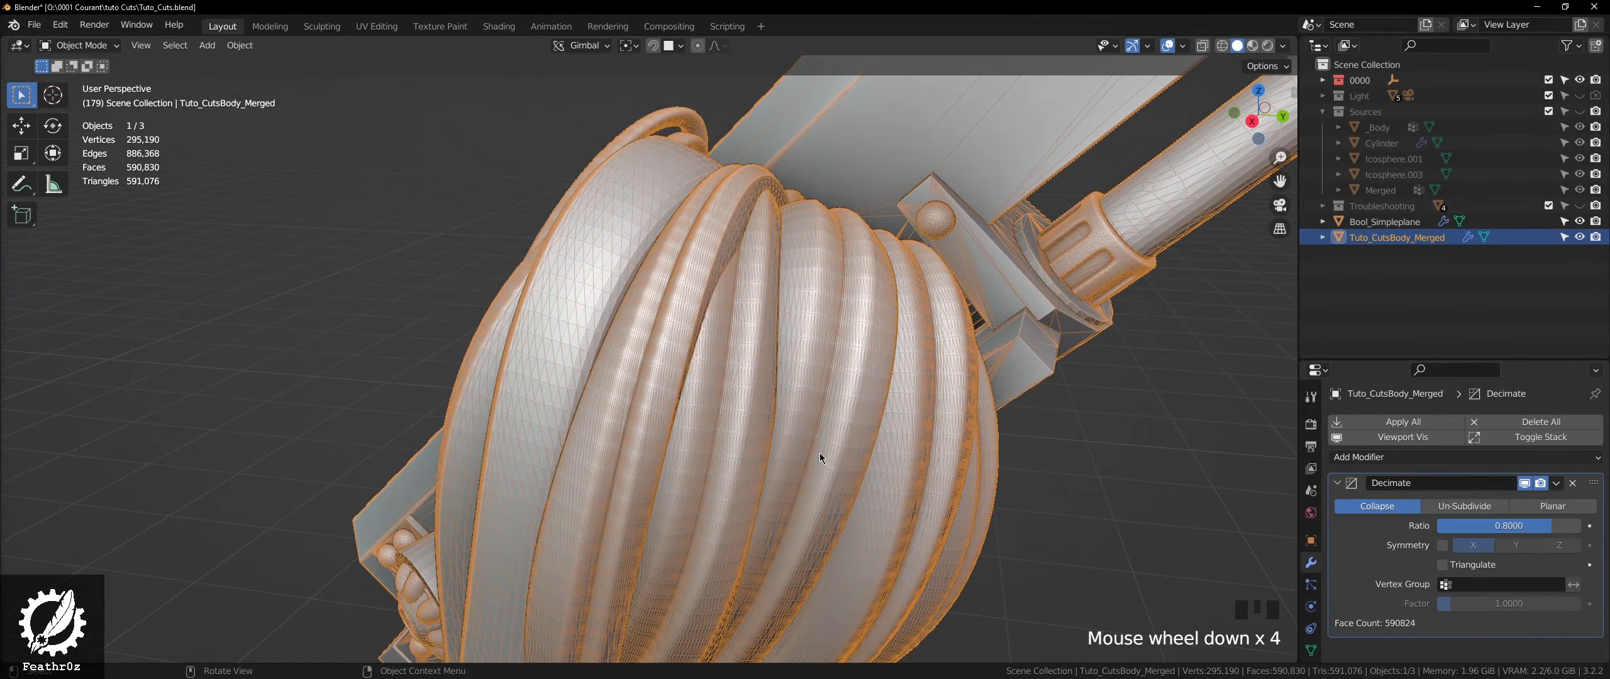
middle_drag(833, 205, 883, 317)
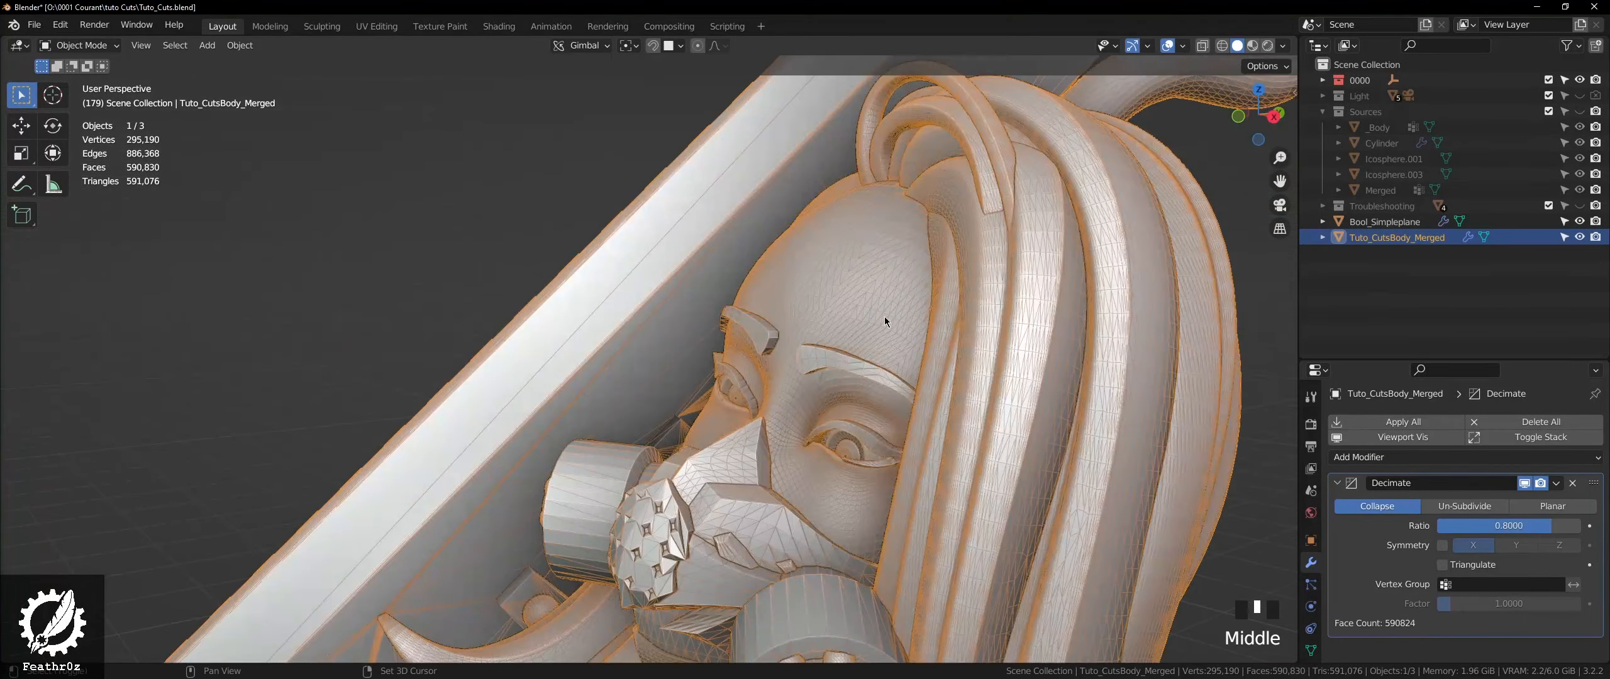
scroll(810, 264, down, 4)
shift+middle_drag(810, 264, 777, 208)
scroll(776, 203, down, 4)
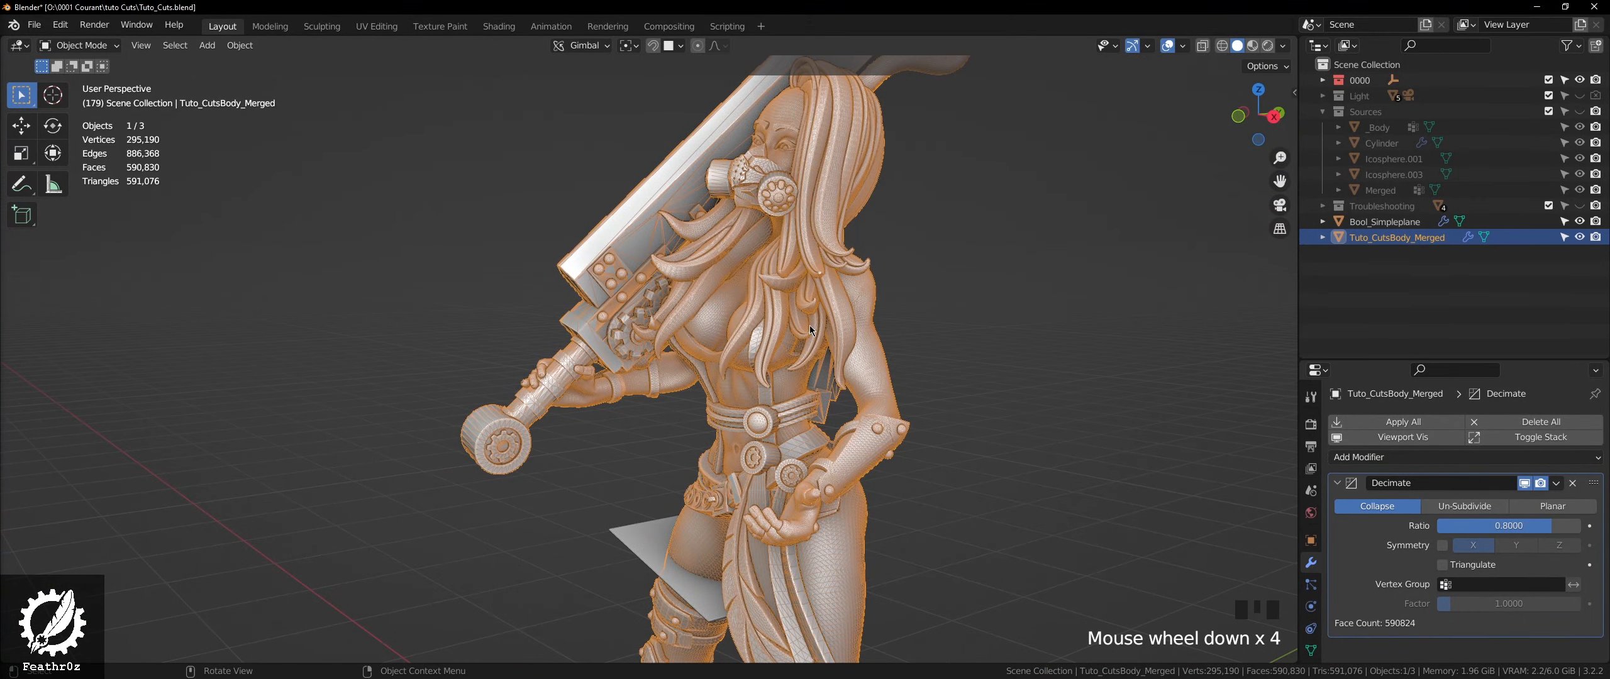
- Apply the Decimate modifier to the merged body mesh
scroll(810, 327, down, 4)
middle_drag(810, 327, 742, 334)
scroll(742, 334, up, 6)
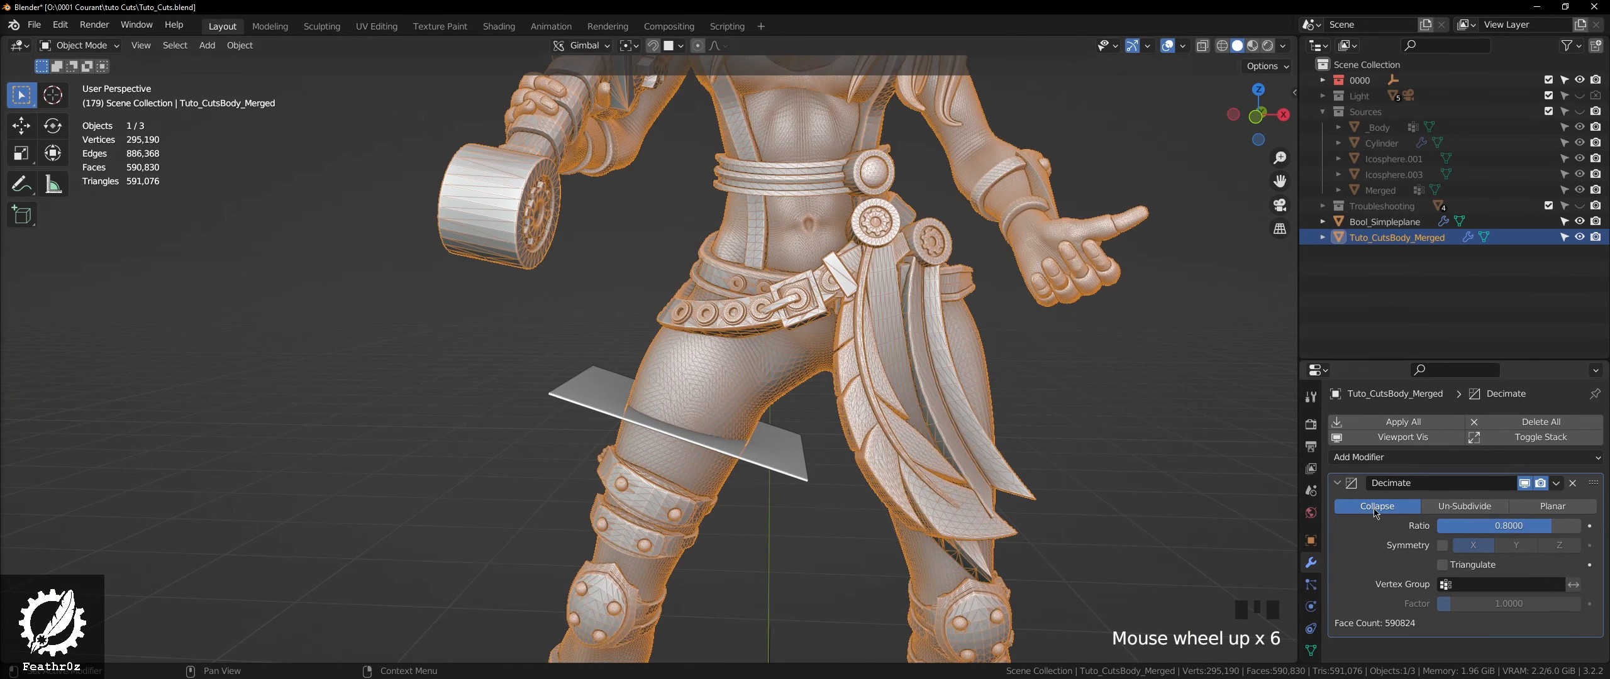
click(1377, 511)
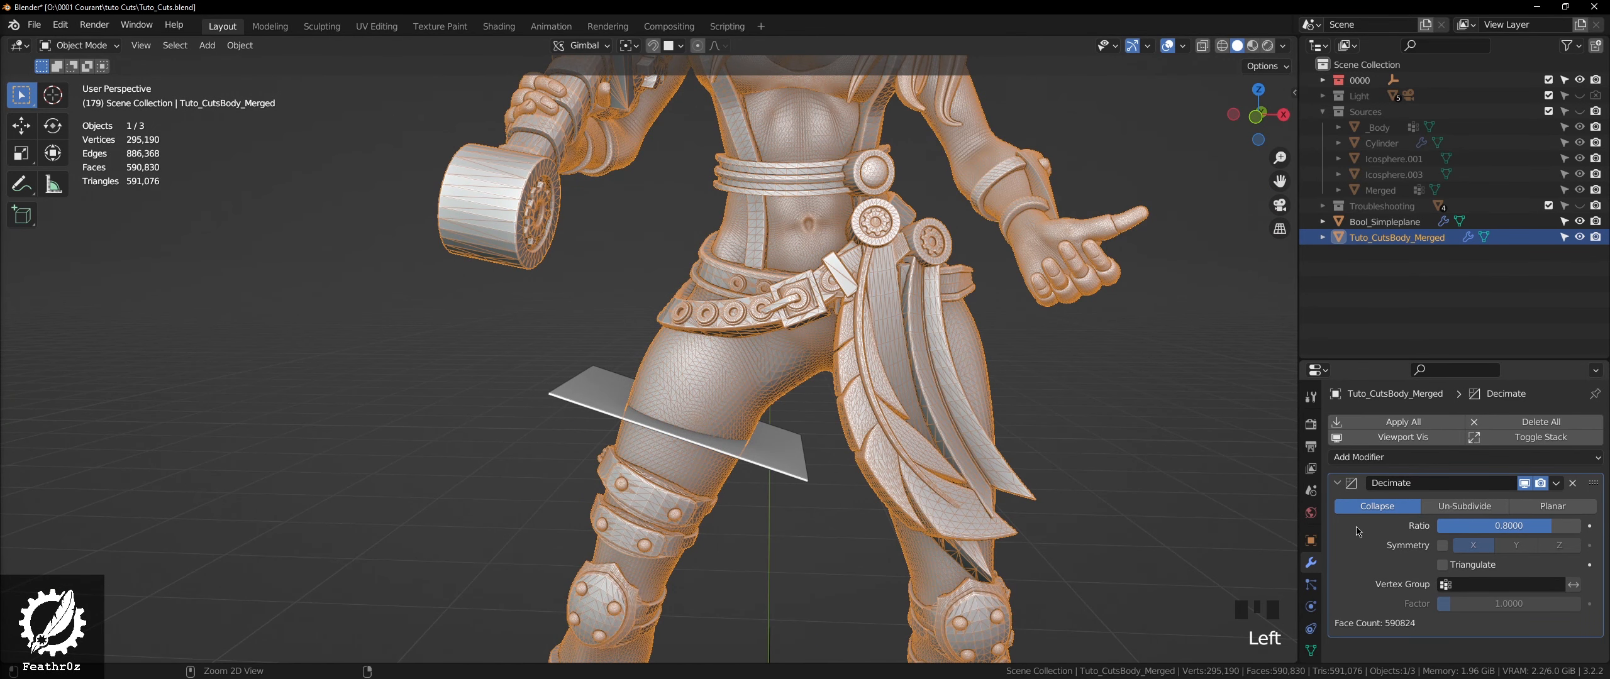
key(ctrl+a)
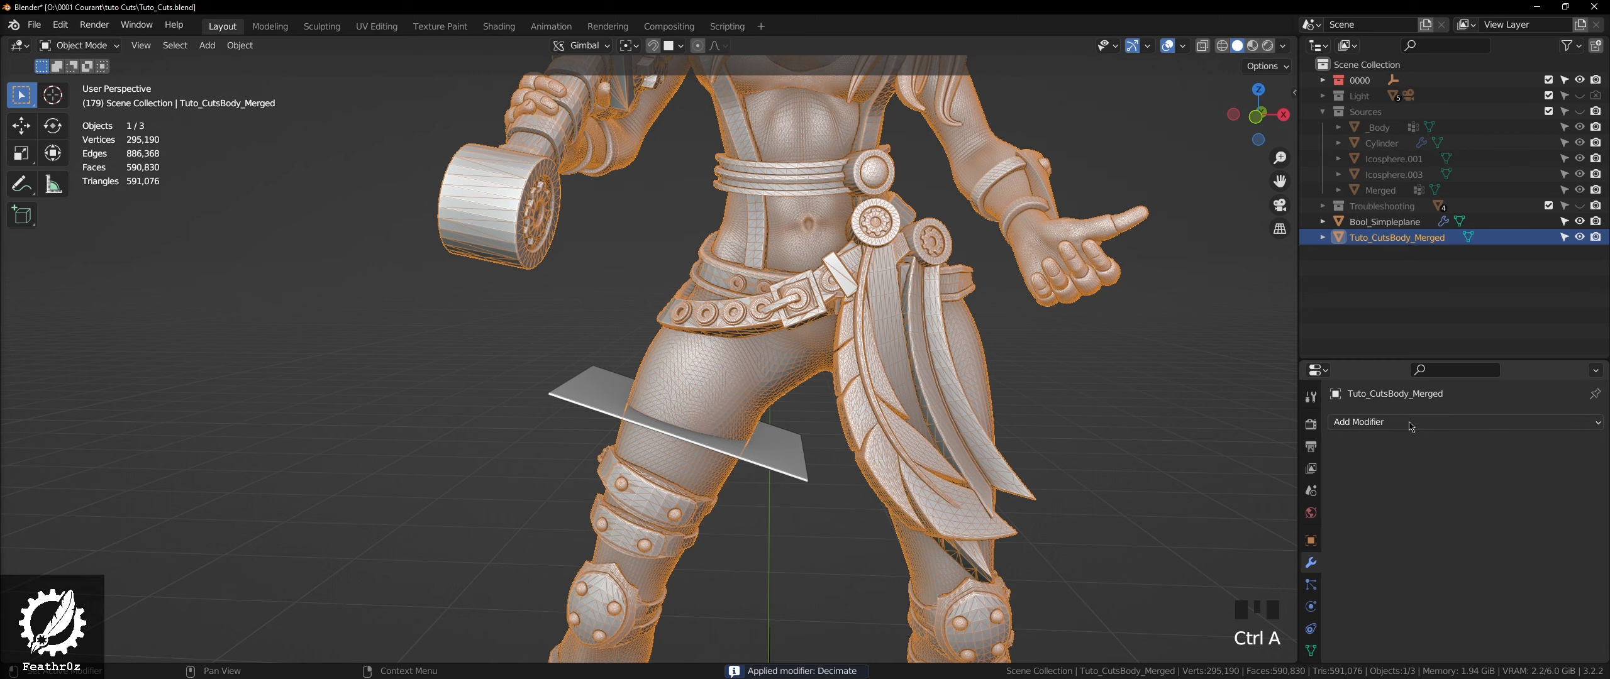
- Add a Boolean modifier to the merged body mesh
scroll(609, 446, up, 2)
click(517, 396)
click(717, 370)
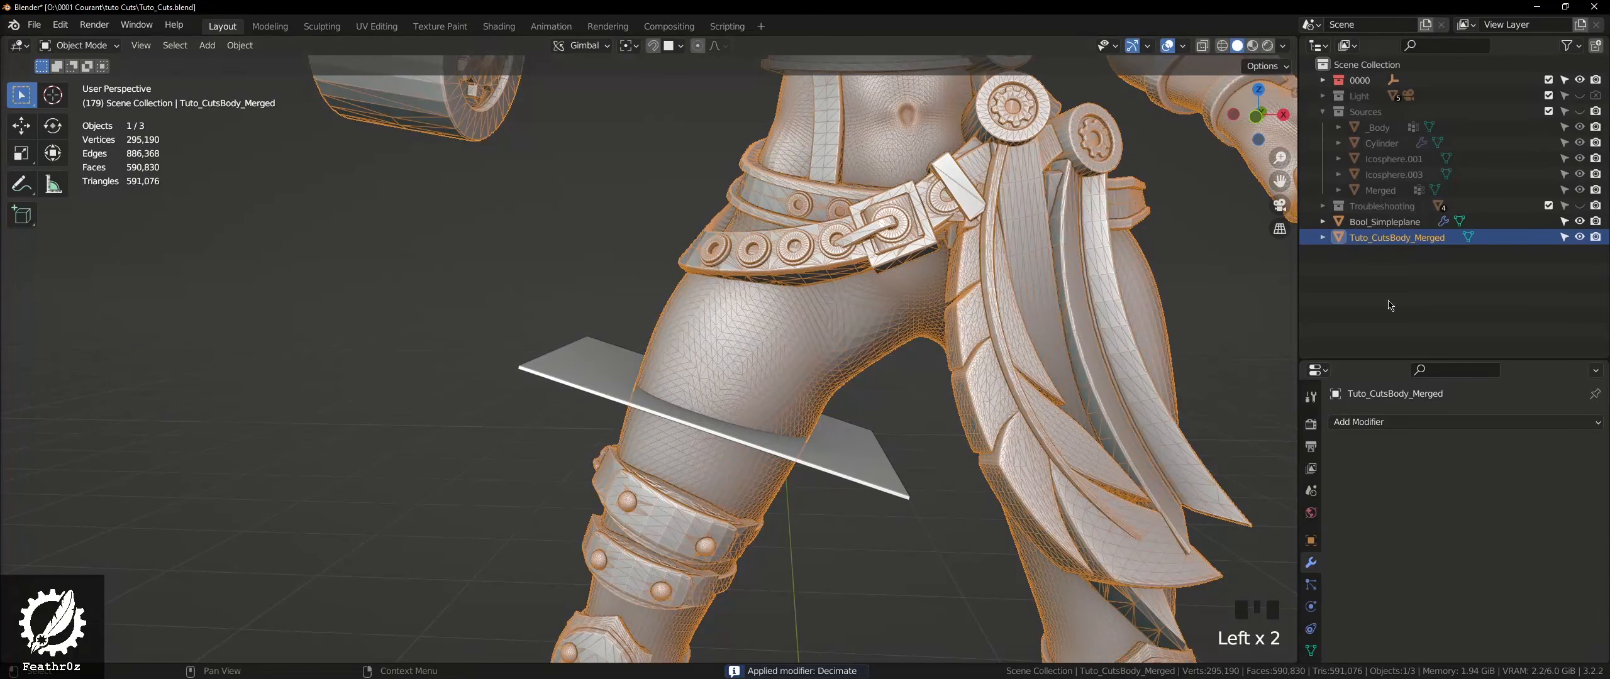
click(1376, 423)
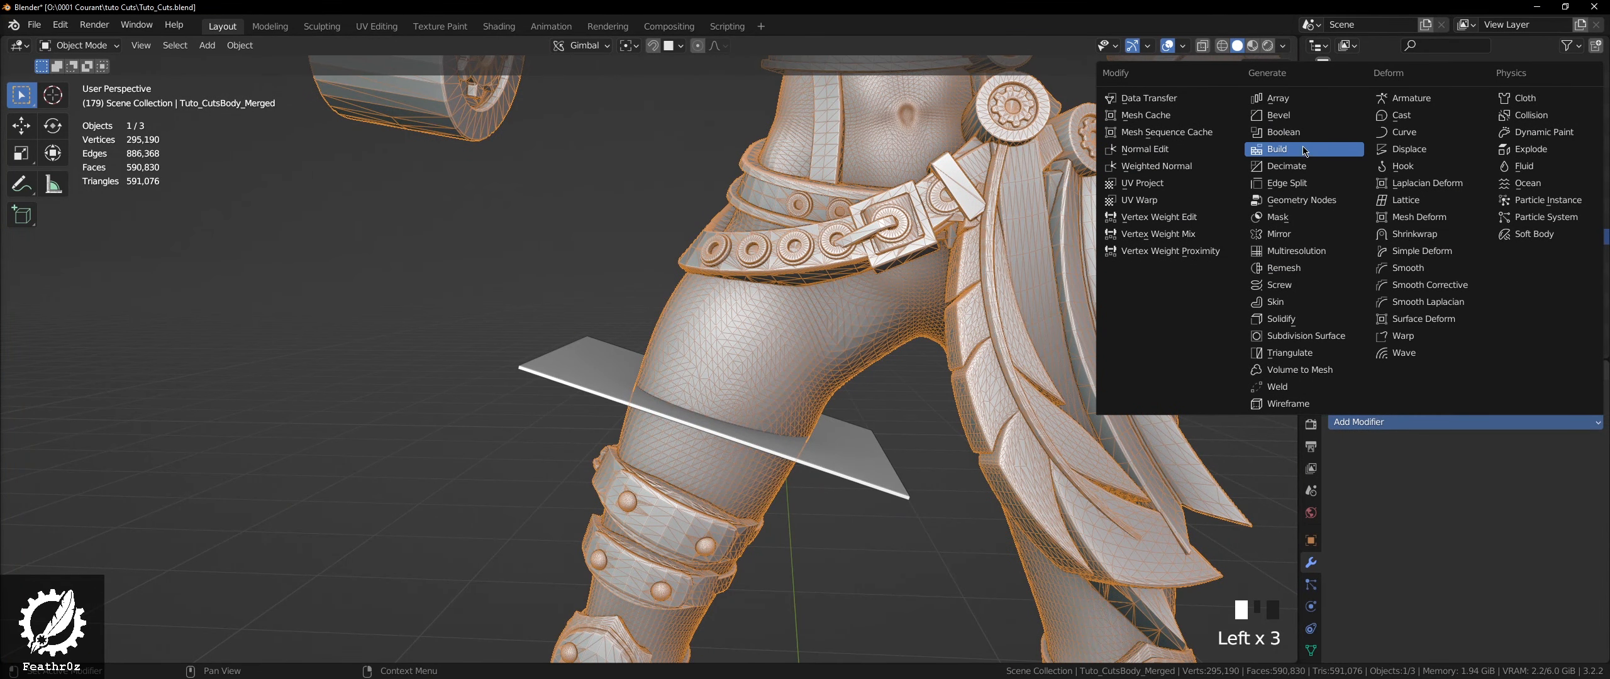
click(1284, 132)
scroll(380, 297, down, 2)
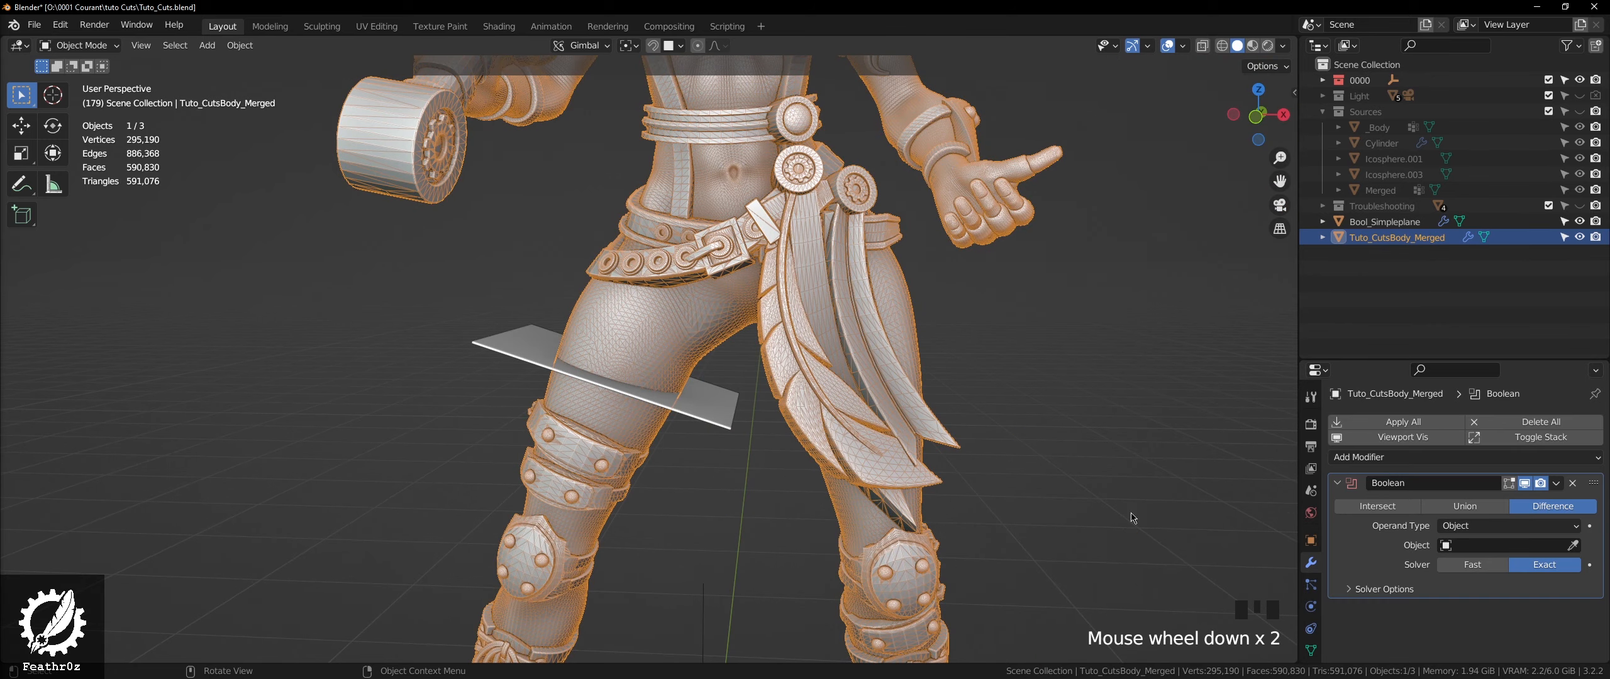
- Hide the Bool_Simpleplane cutter and assign it as the object of the body's Difference Boolean
middle_drag(973, 442, 846, 425)
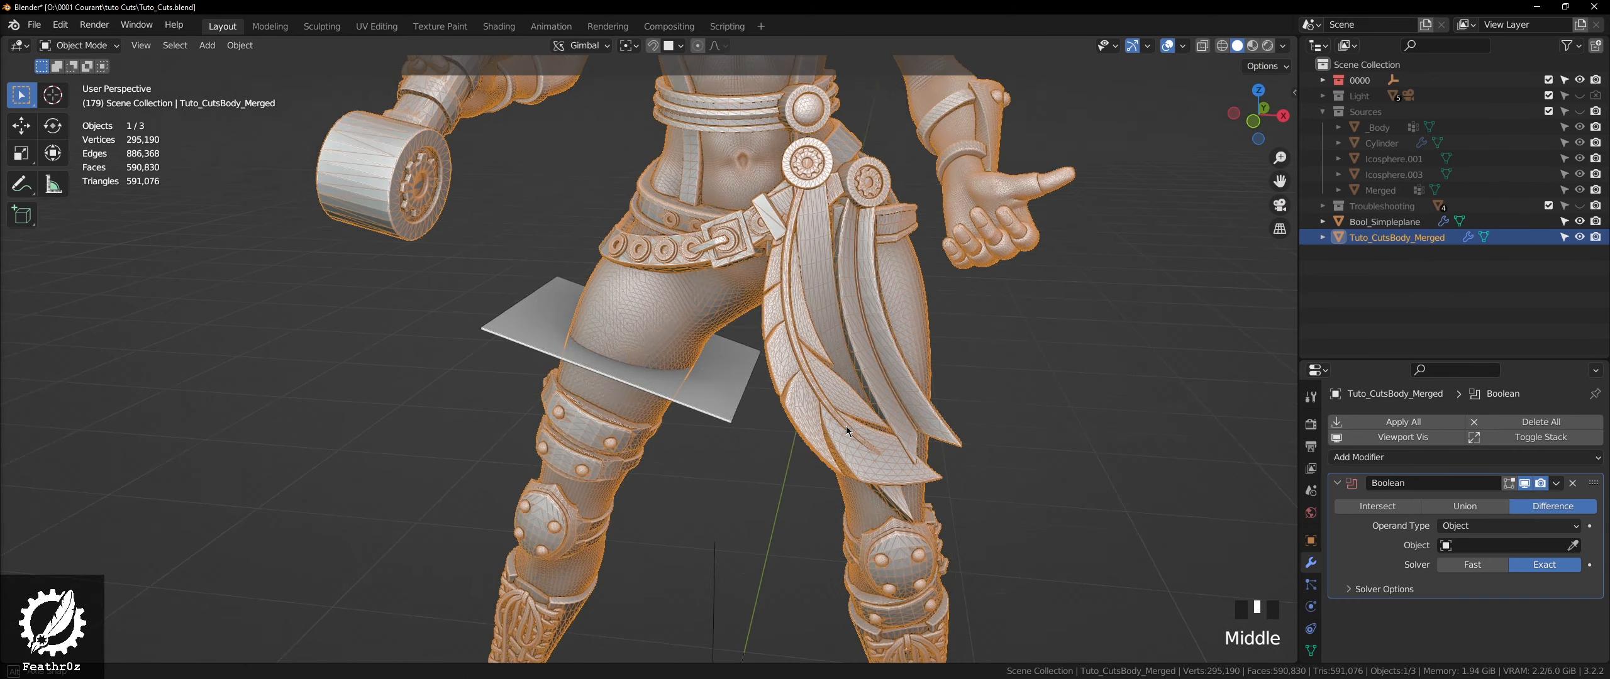
click(1579, 221)
click(1573, 546)
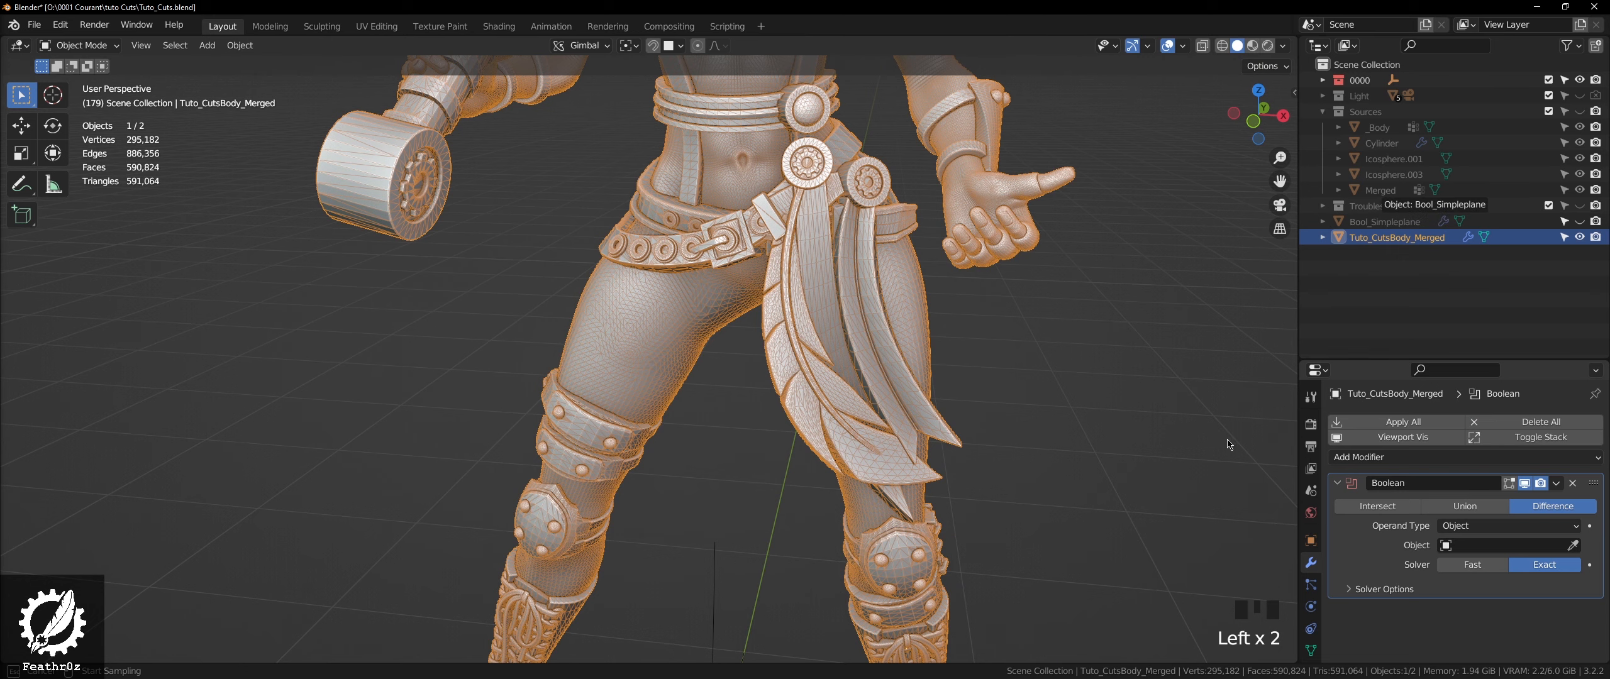
click(1384, 220)
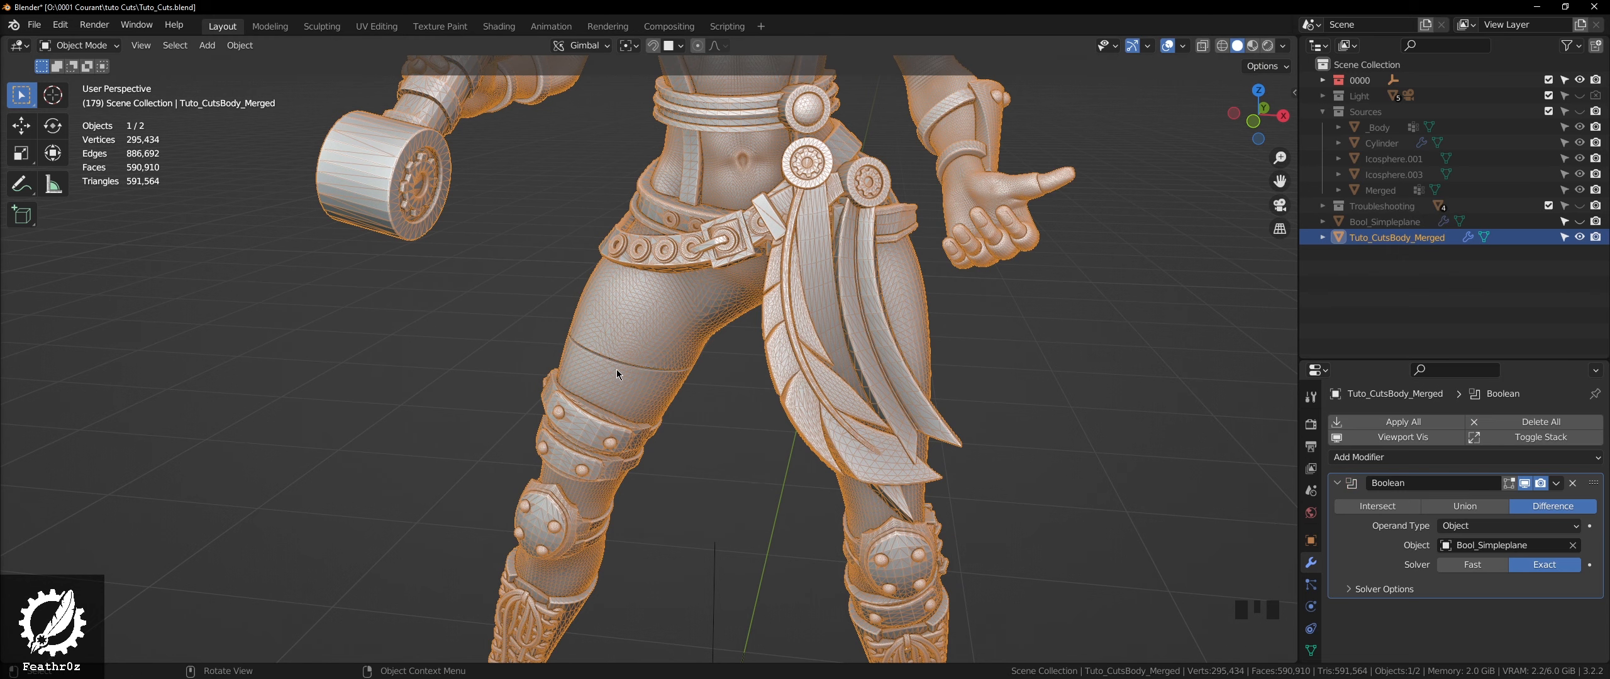
- Check the cut across the right thigh and apply the Boolean modifier to the merged body
scroll(616, 370, up, 8)
middle_drag(618, 369, 695, 384)
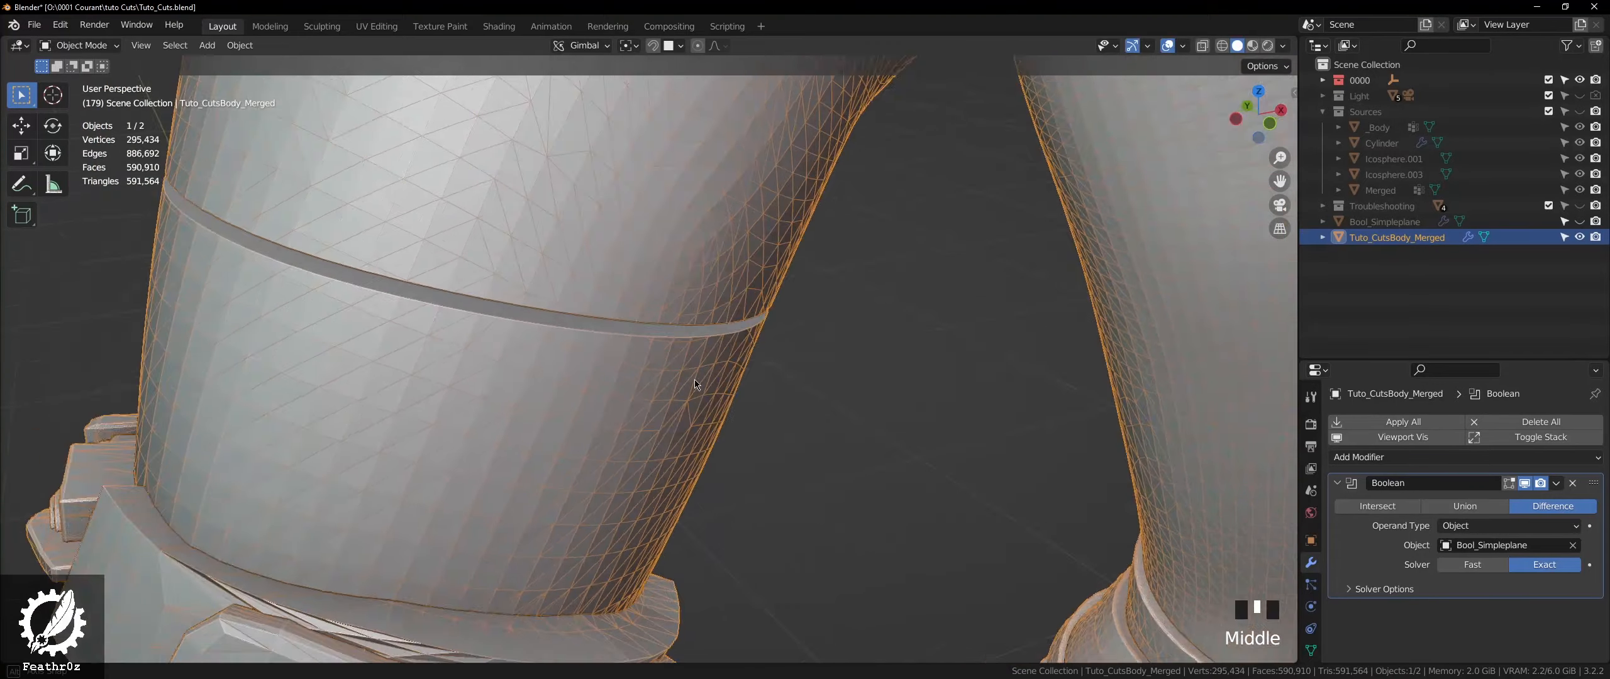
scroll(666, 354, down, 4)
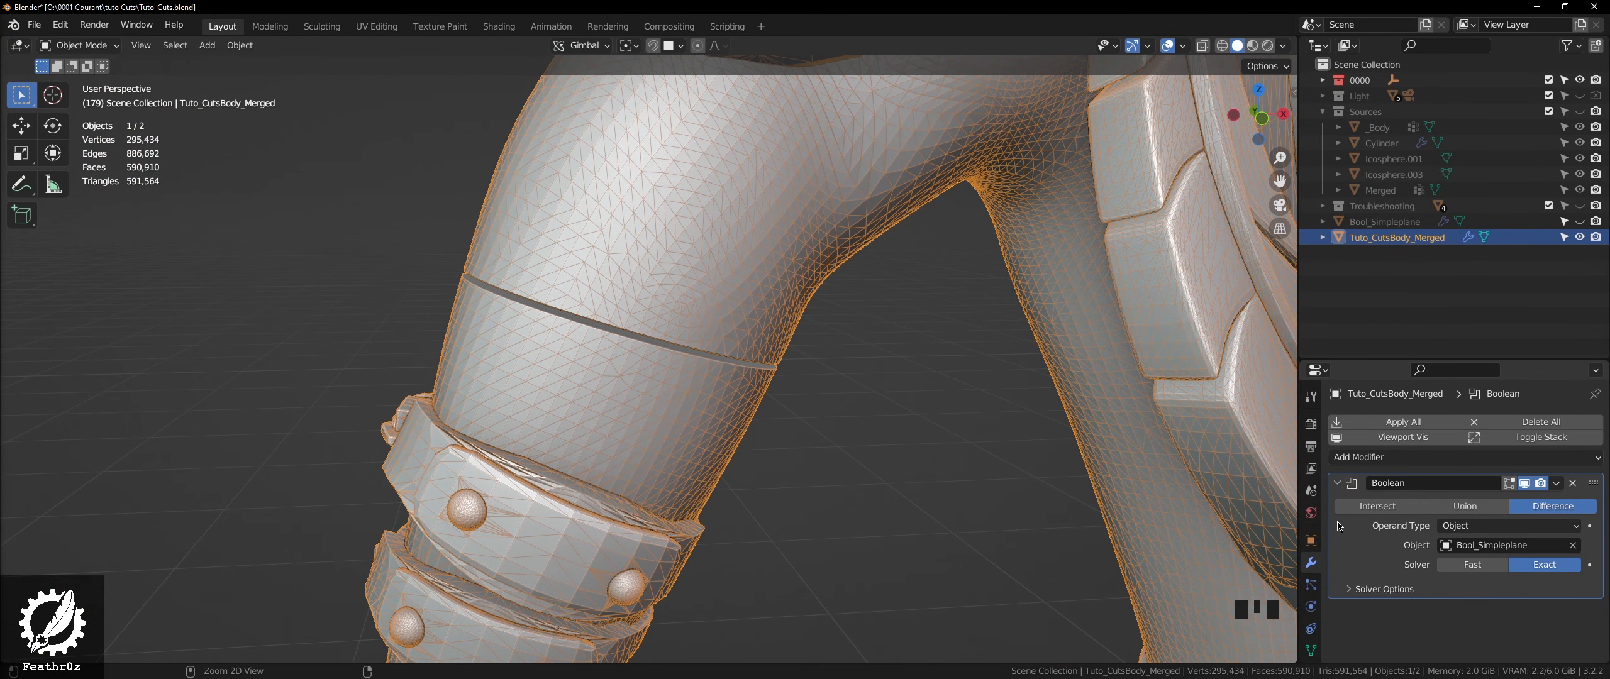
key(ctrl+a)
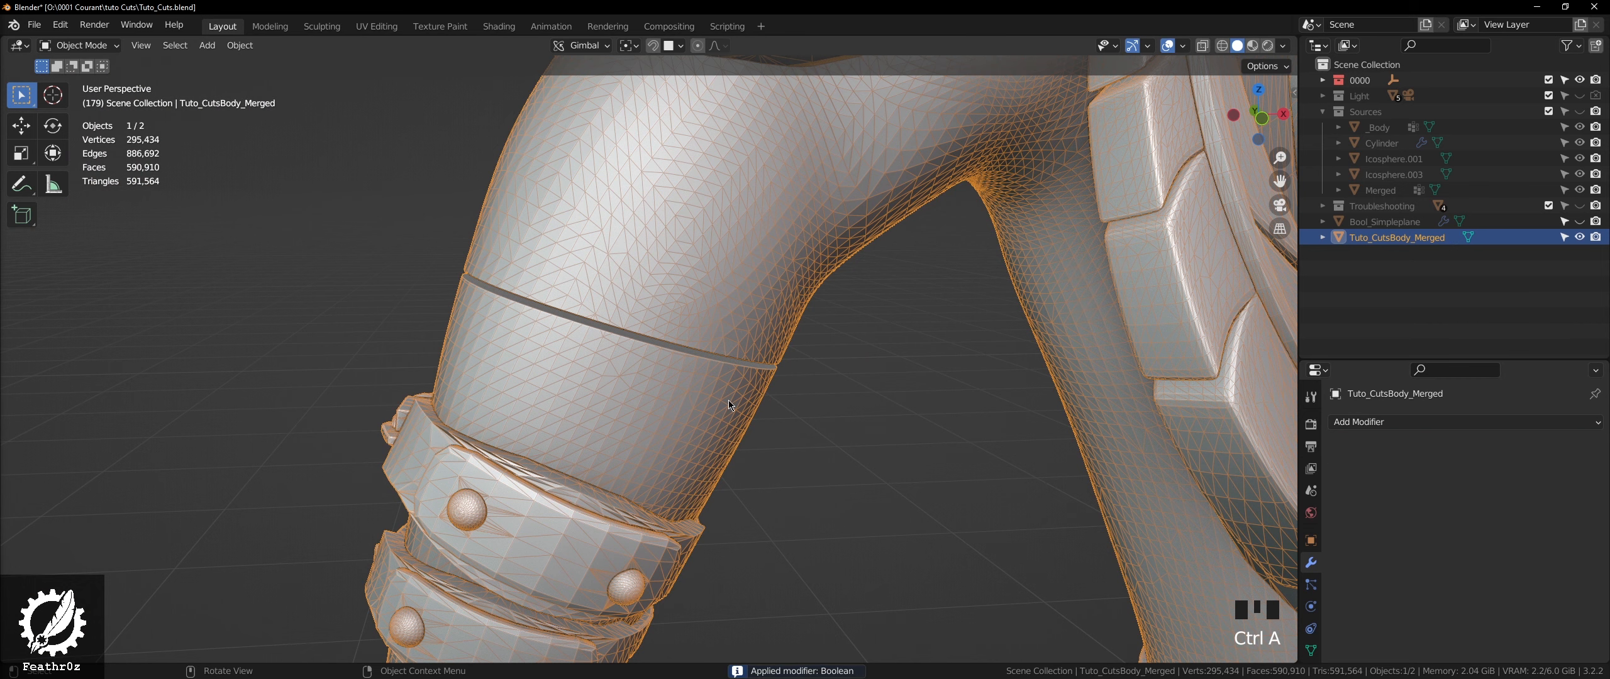
- Separate the linked geometry below the right thigh cut into its own object, then return to Object Mode with nothing selected
click(747, 294)
scroll(747, 295, down, 4)
key(Tab)
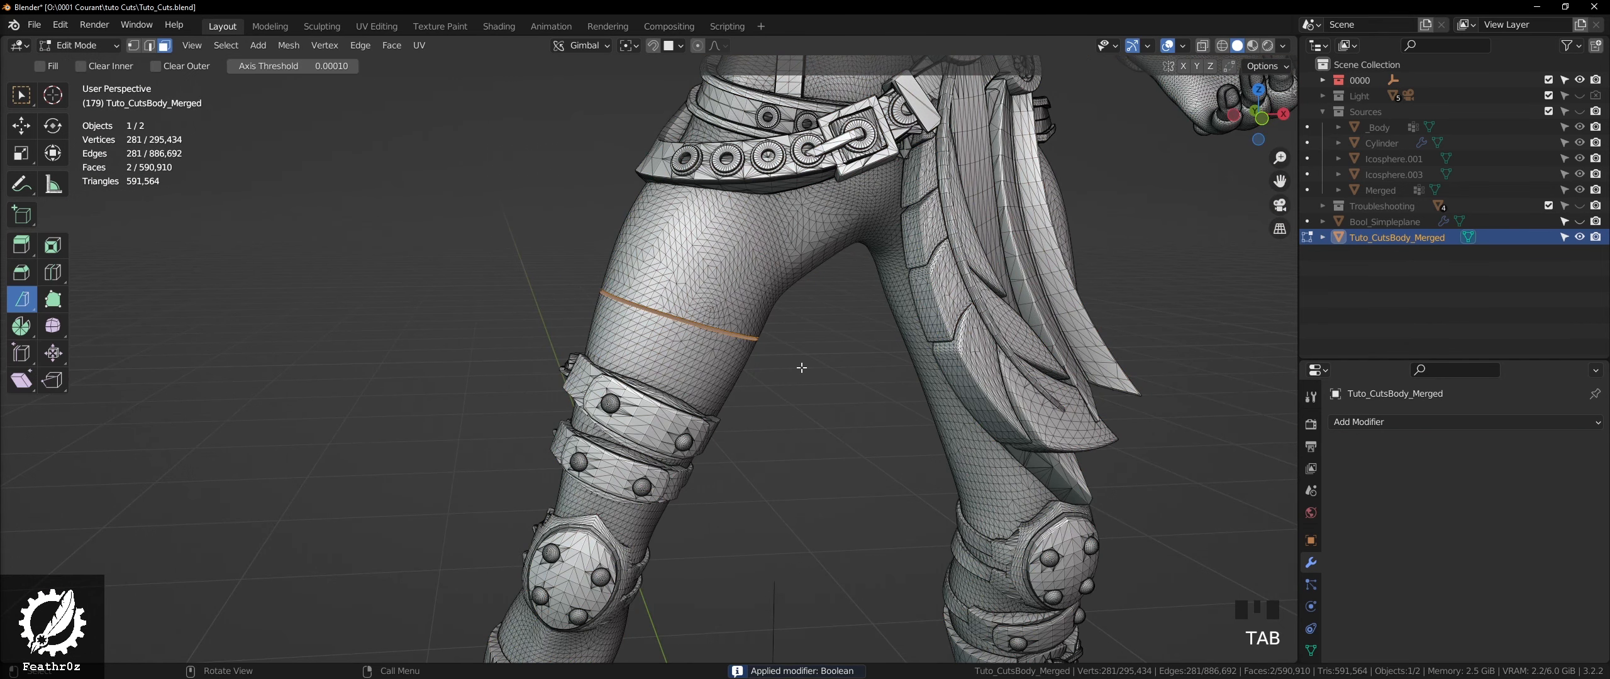
click(863, 483)
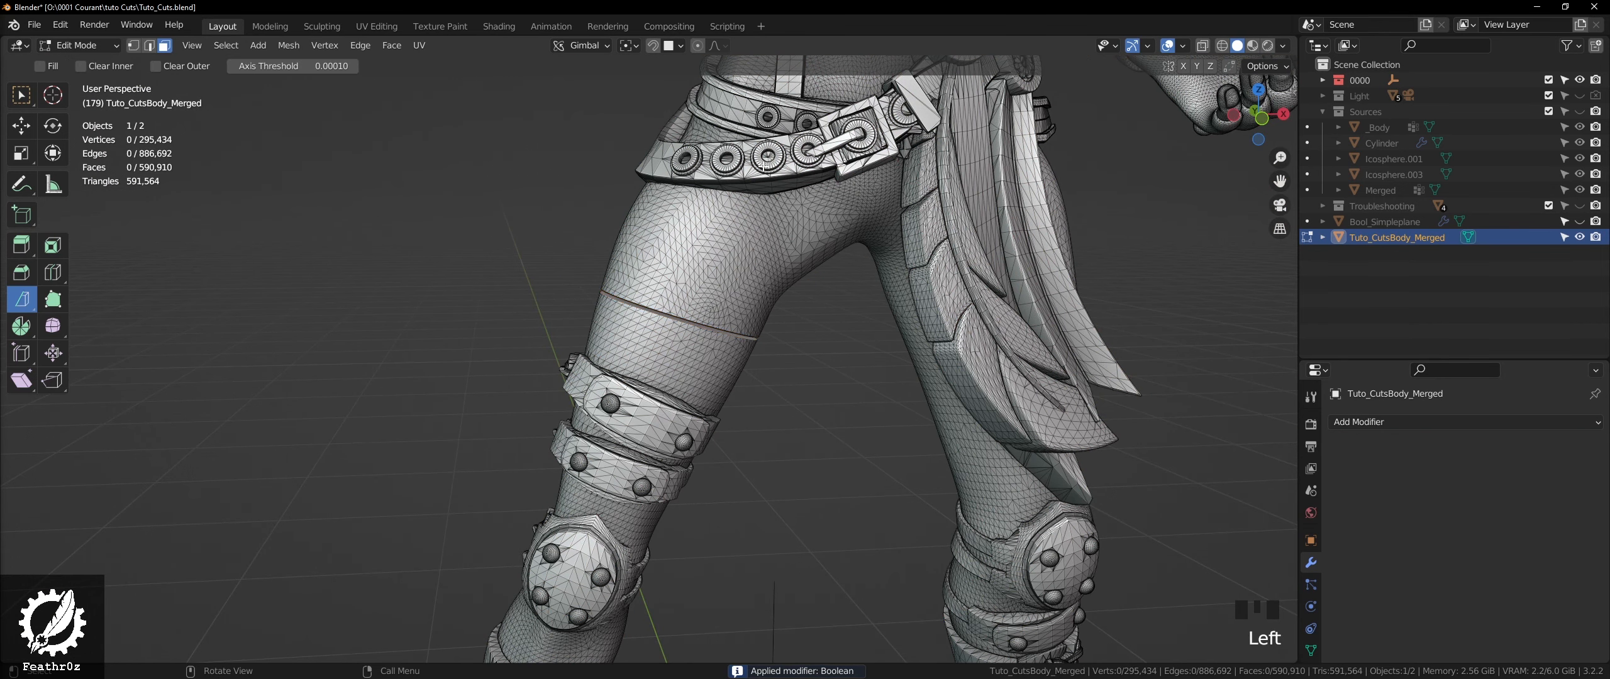
scroll(862, 484, down, 2)
middle_drag(862, 484, 673, 346)
key(l)
key(p)
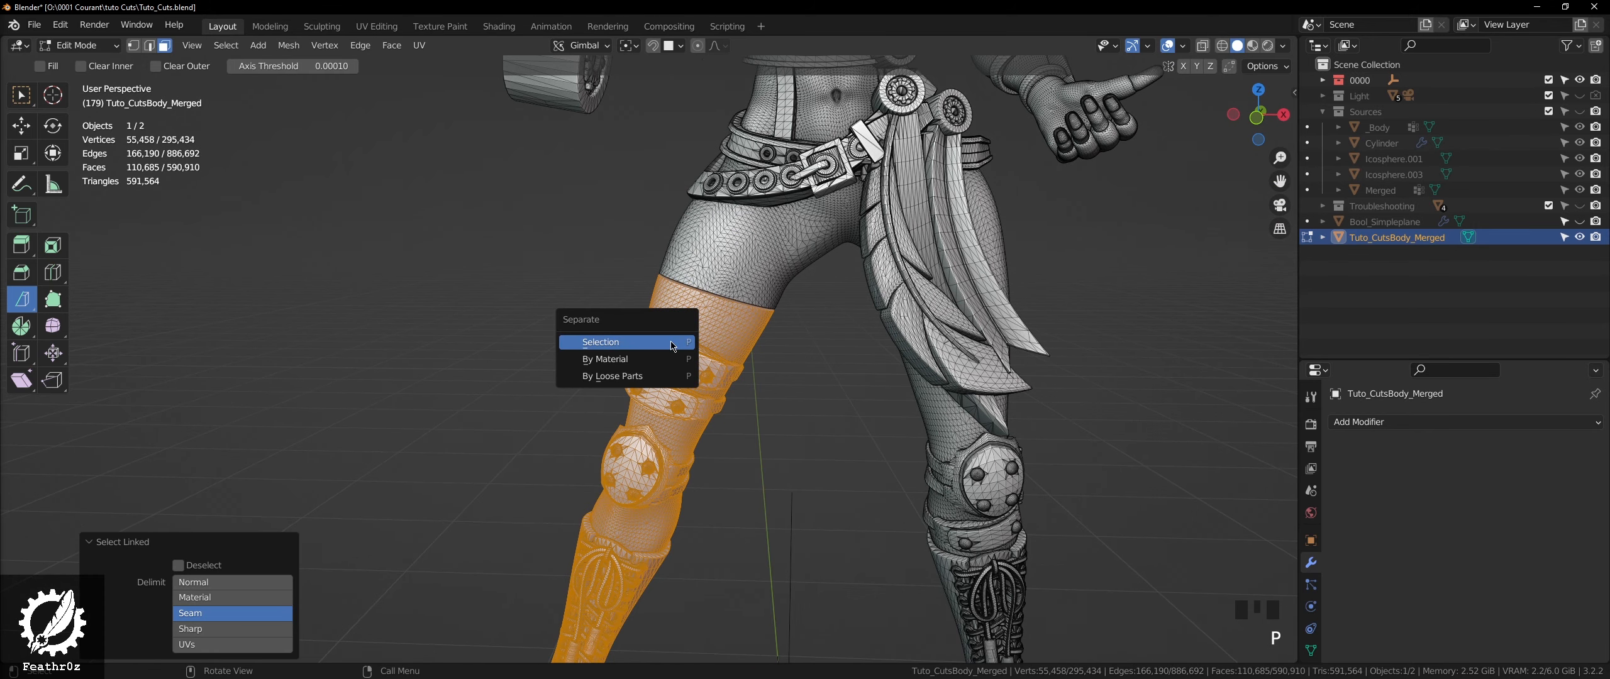
key(Return)
key(Tab)
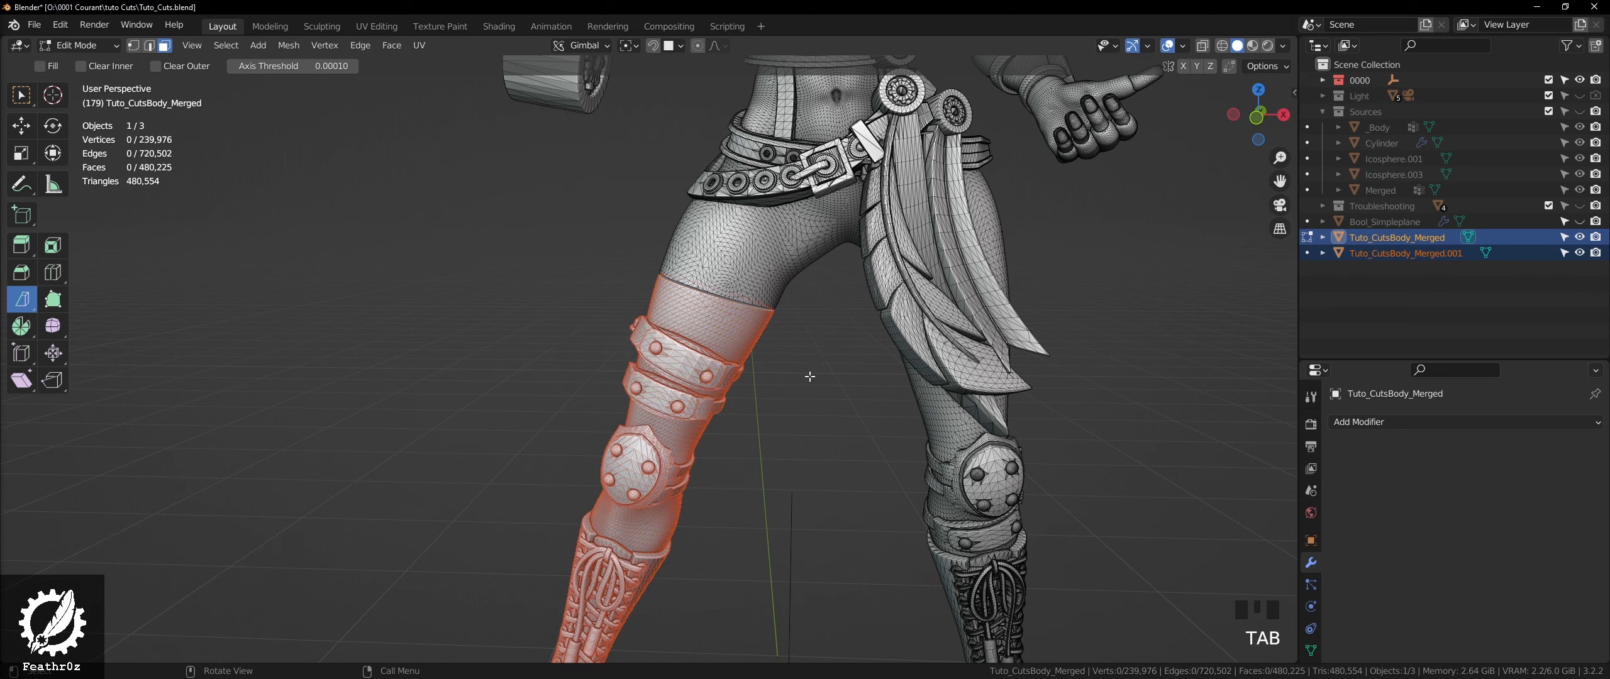
click(761, 392)
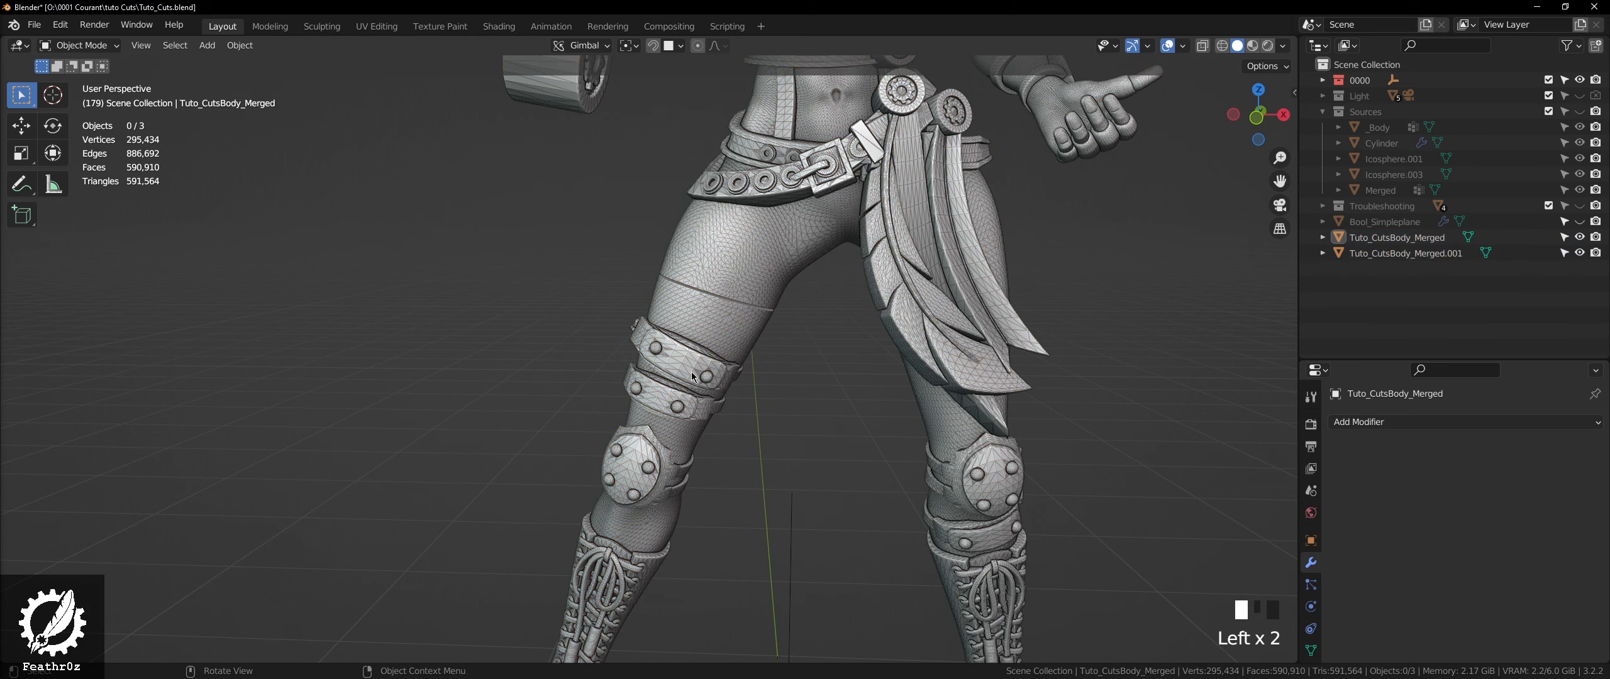
- Move the upper body away from the separated leg as a test of the cut, and undo the move
click(707, 286)
click(698, 271)
click(754, 239)
key(g)
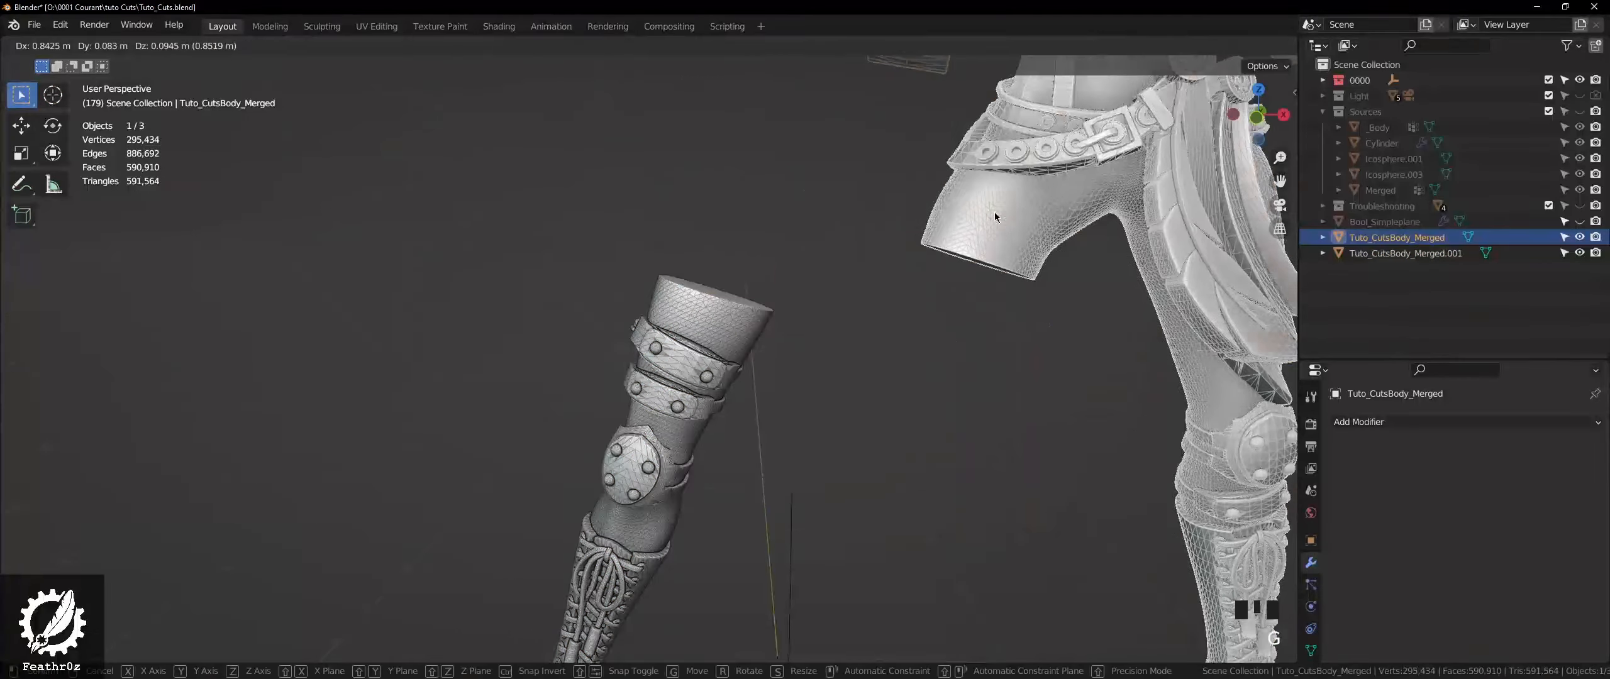
click(994, 212)
key(ctrl+z)
- Examine the gap left by the cutting plane between the upper thigh and the separated leg
scroll(753, 330, up, 11)
middle_drag(753, 331, 791, 335)
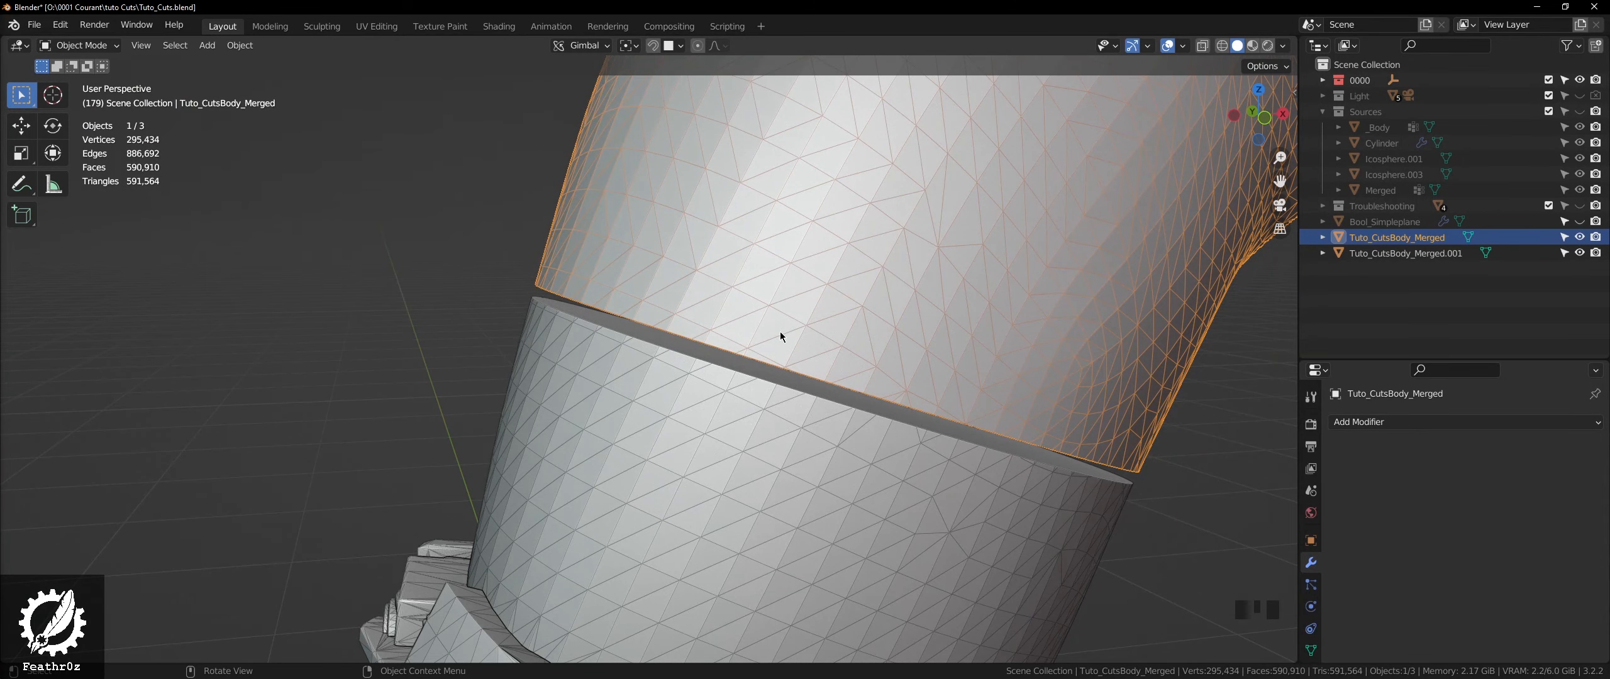
scroll(762, 322, down, 6)
click(765, 402)
scroll(765, 402, down, 4)
middle_drag(629, 347, 757, 325)
- Pull the body off the leg once more to view both closed cut faces, and undo that displacement
click(732, 252)
key(g)
click(975, 286)
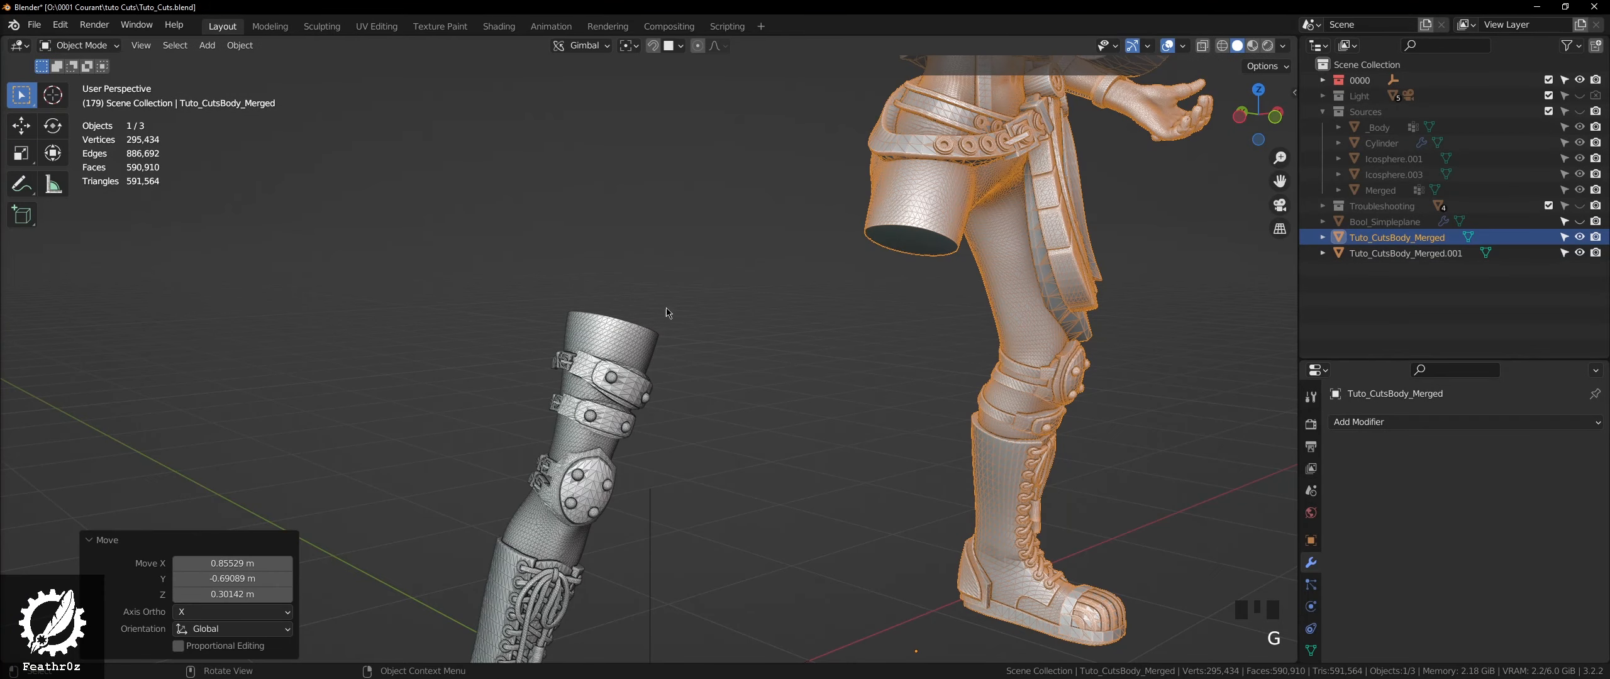
key(ctrl+z)
middle_drag(891, 243, 689, 279)
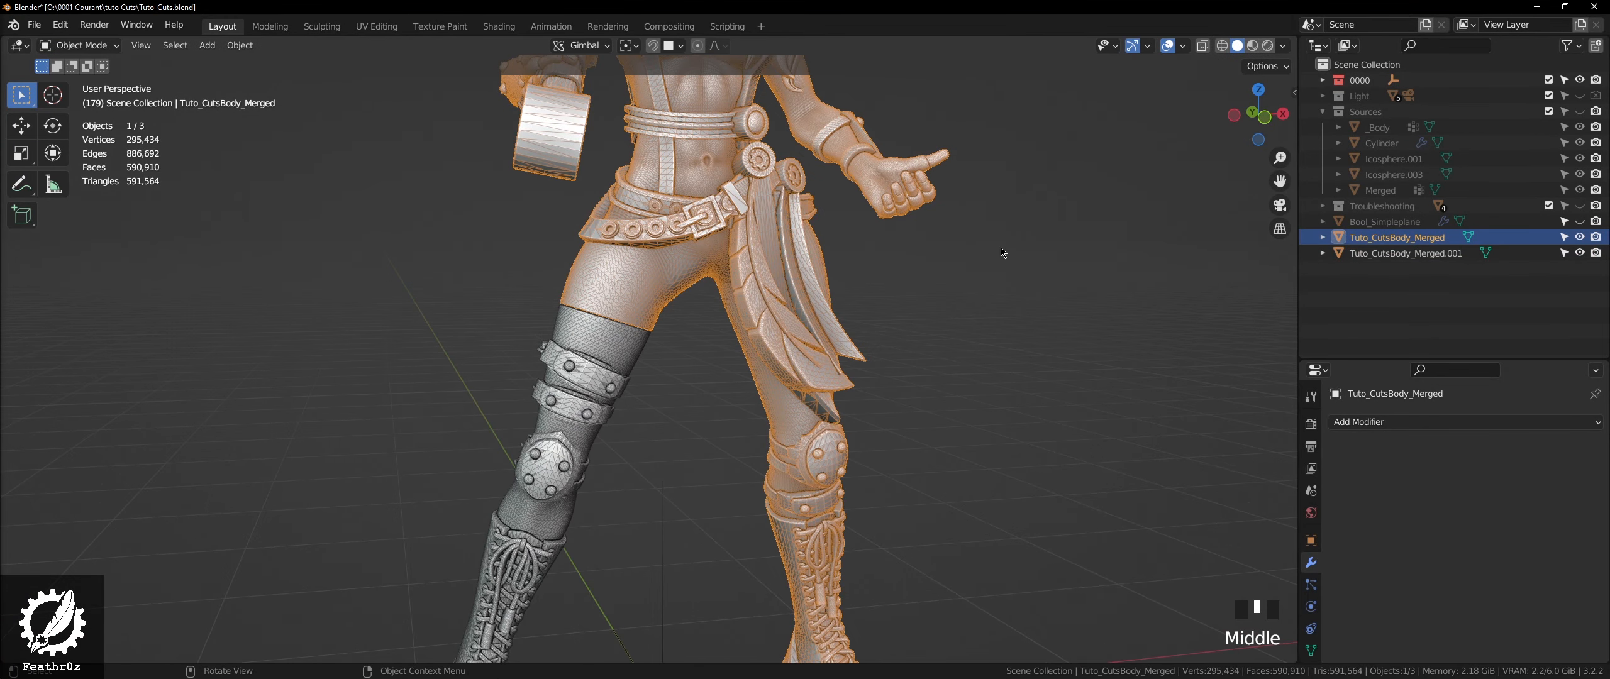
- Rename the merged body object as Body_Up
double_click(1354, 239)
text(B)
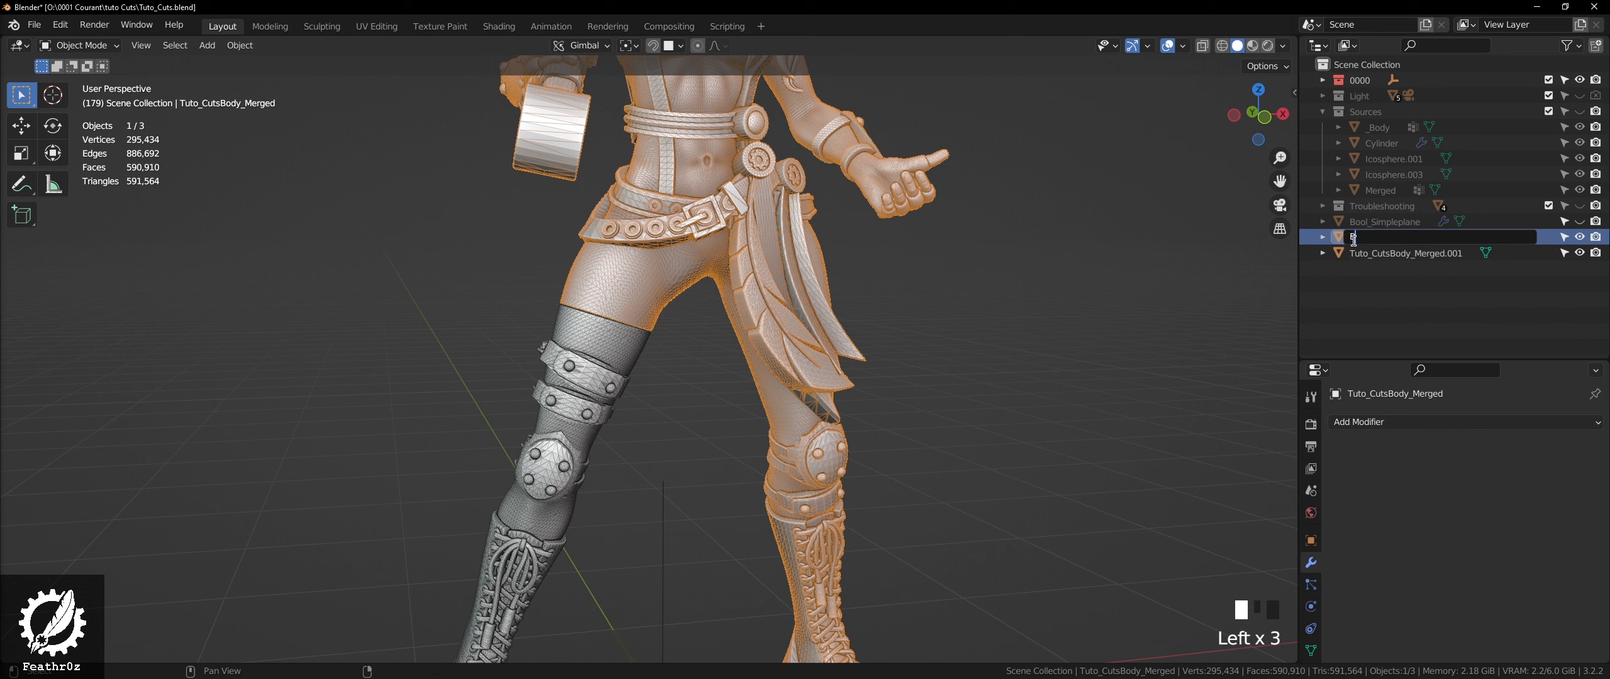
text(ody_Up)
key(Return)
- Rename the separated right leg object as Leg
click(1371, 252)
click(1372, 253)
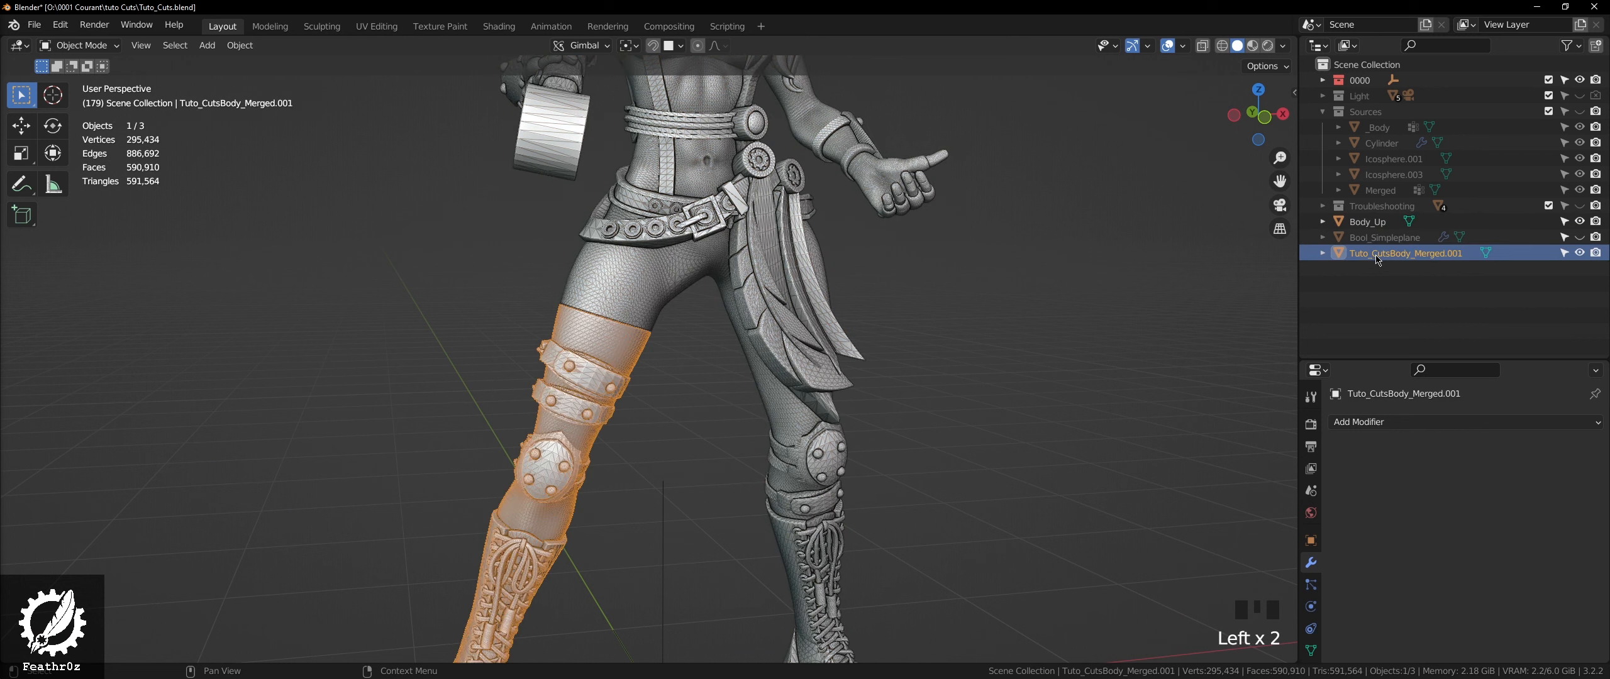
double_click(1374, 253)
text(Legs)
key(Return)
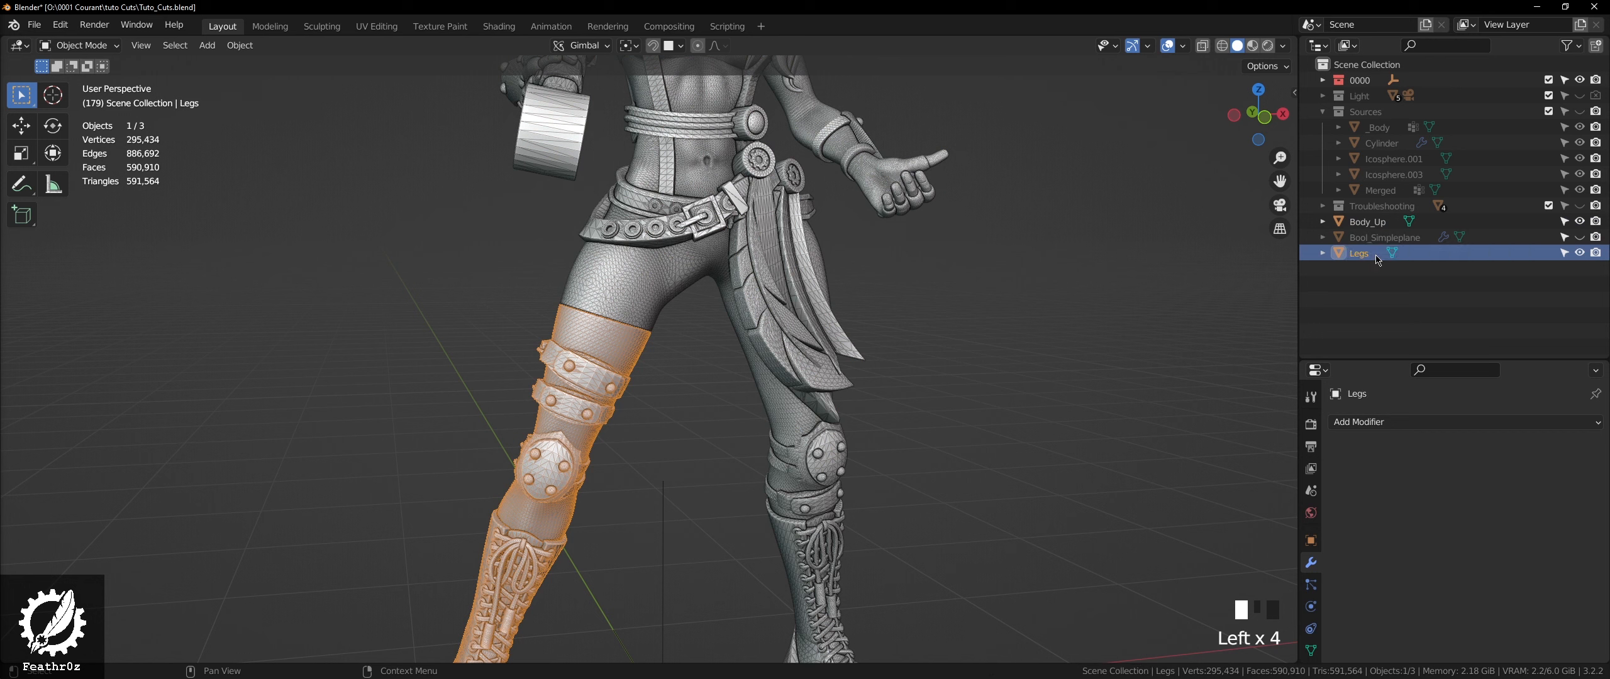
double_click(1377, 255)
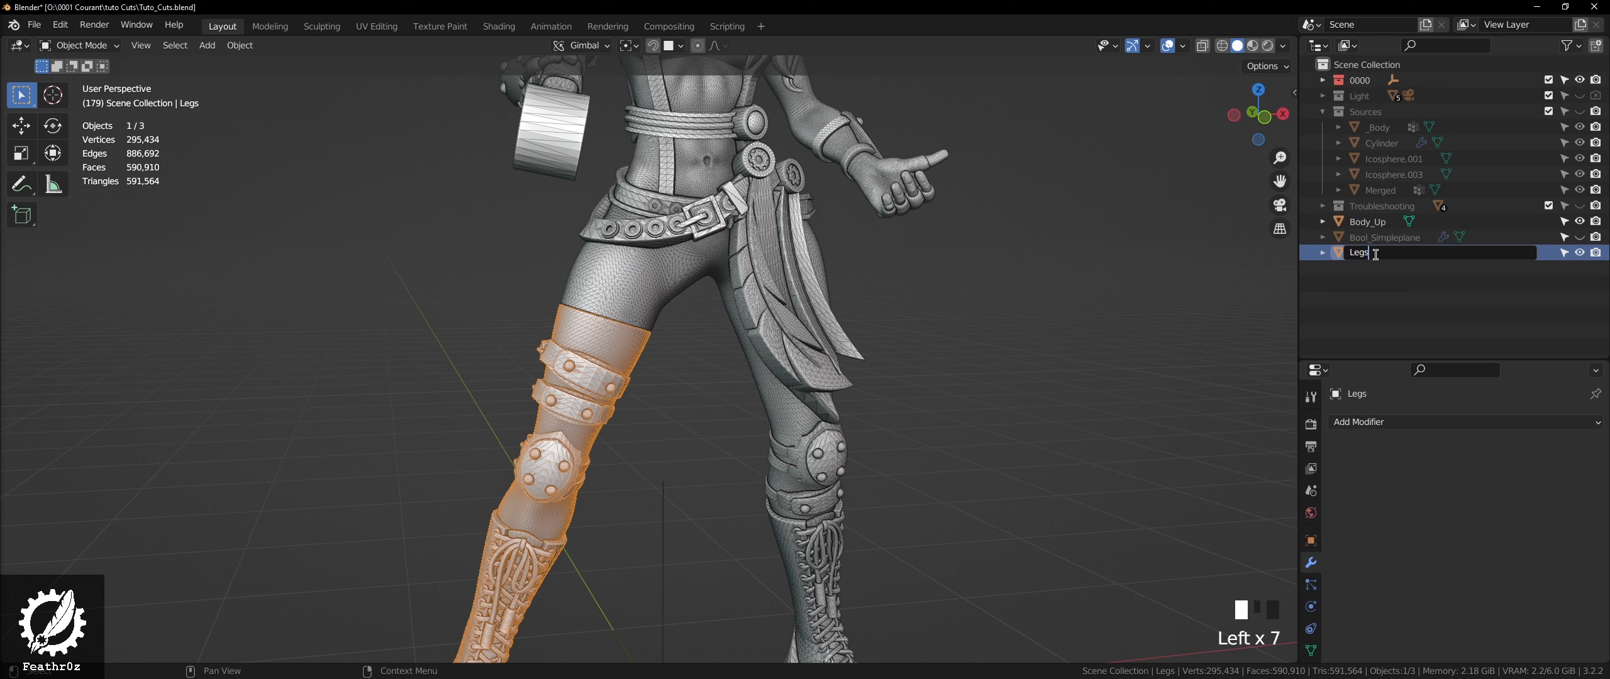
key(BackSpace)
key(Return)
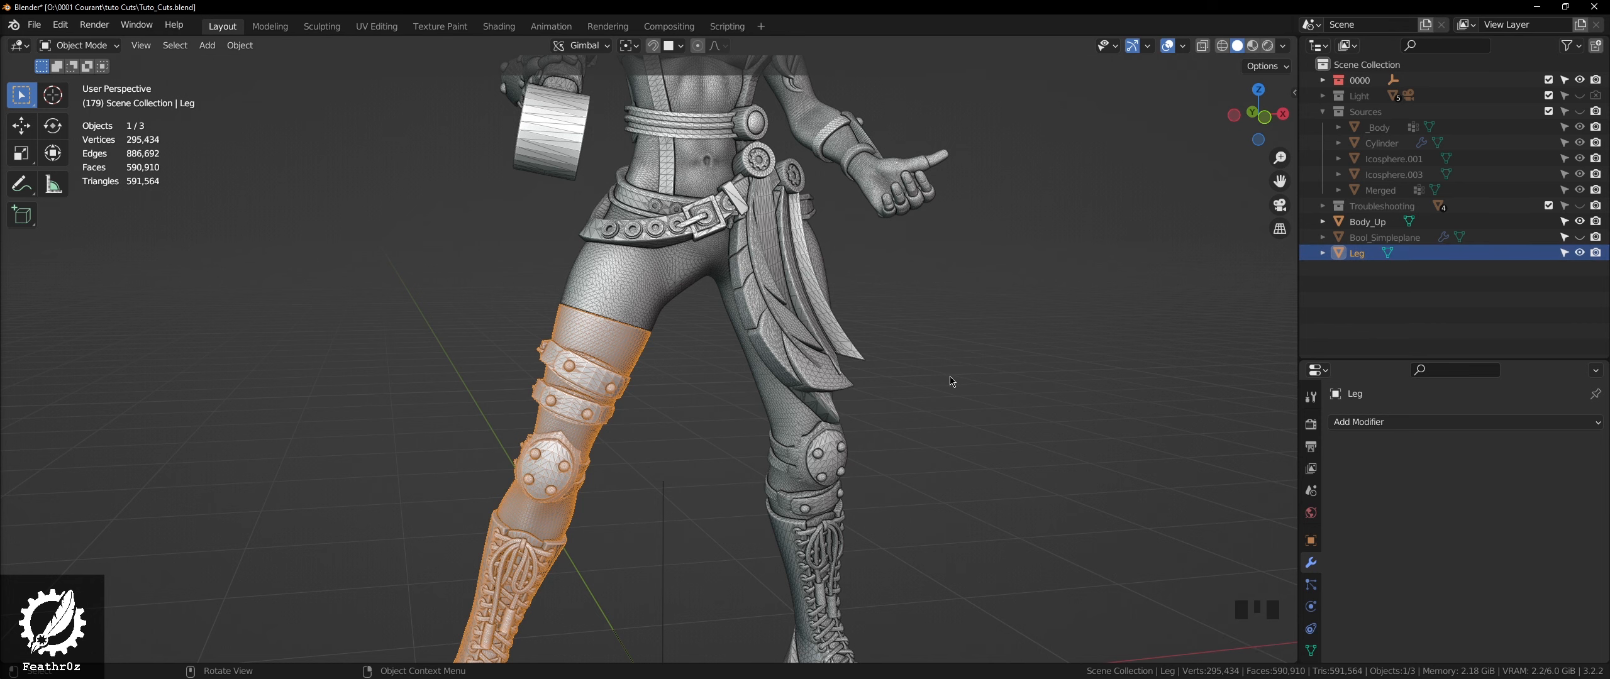
- Add a 2 m cube mesh at the world origin between the figure's feet
click(576, 307)
click(576, 307)
middle_drag(577, 307, 650, 386)
scroll(650, 386, down, 3)
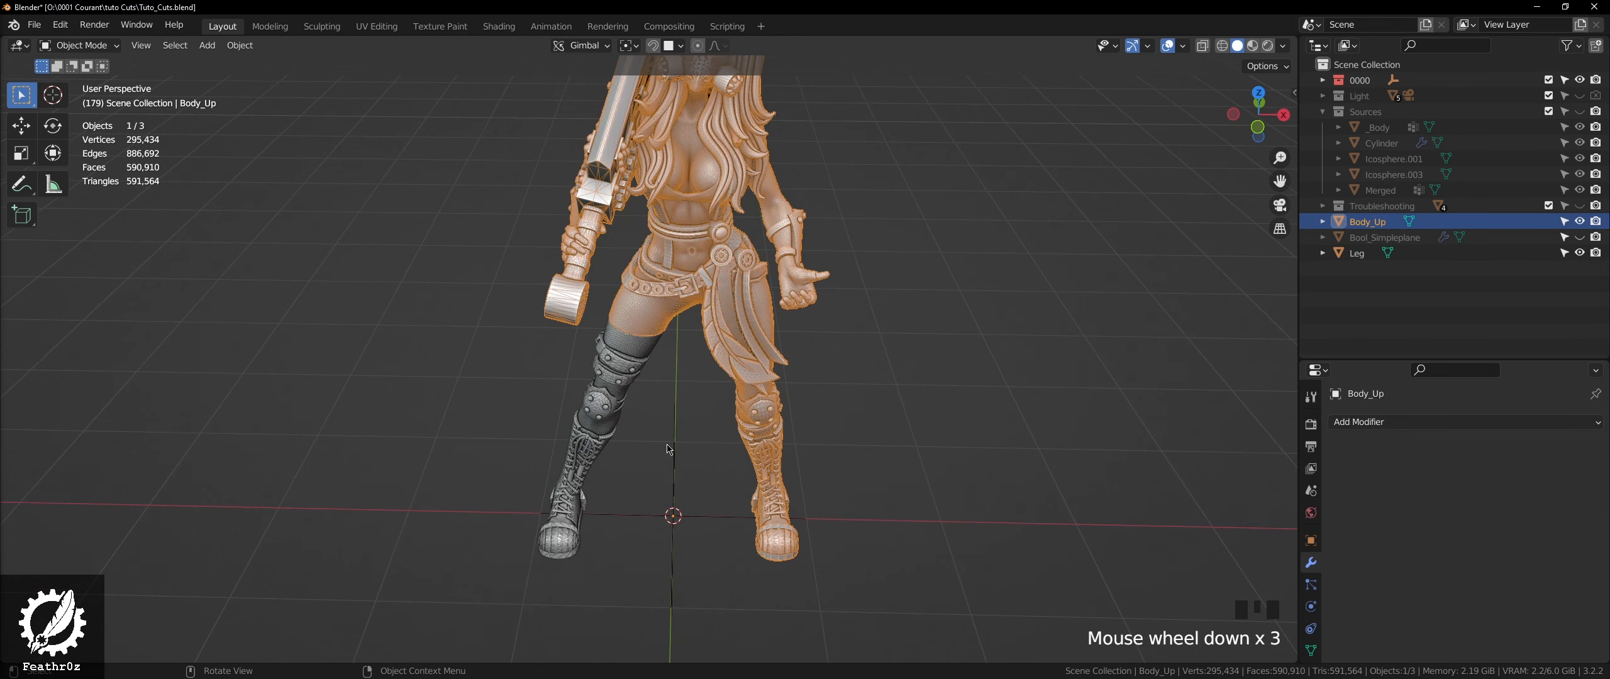
scroll(650, 387, up, 3)
key(shift+a)
mouse_move(680, 370)
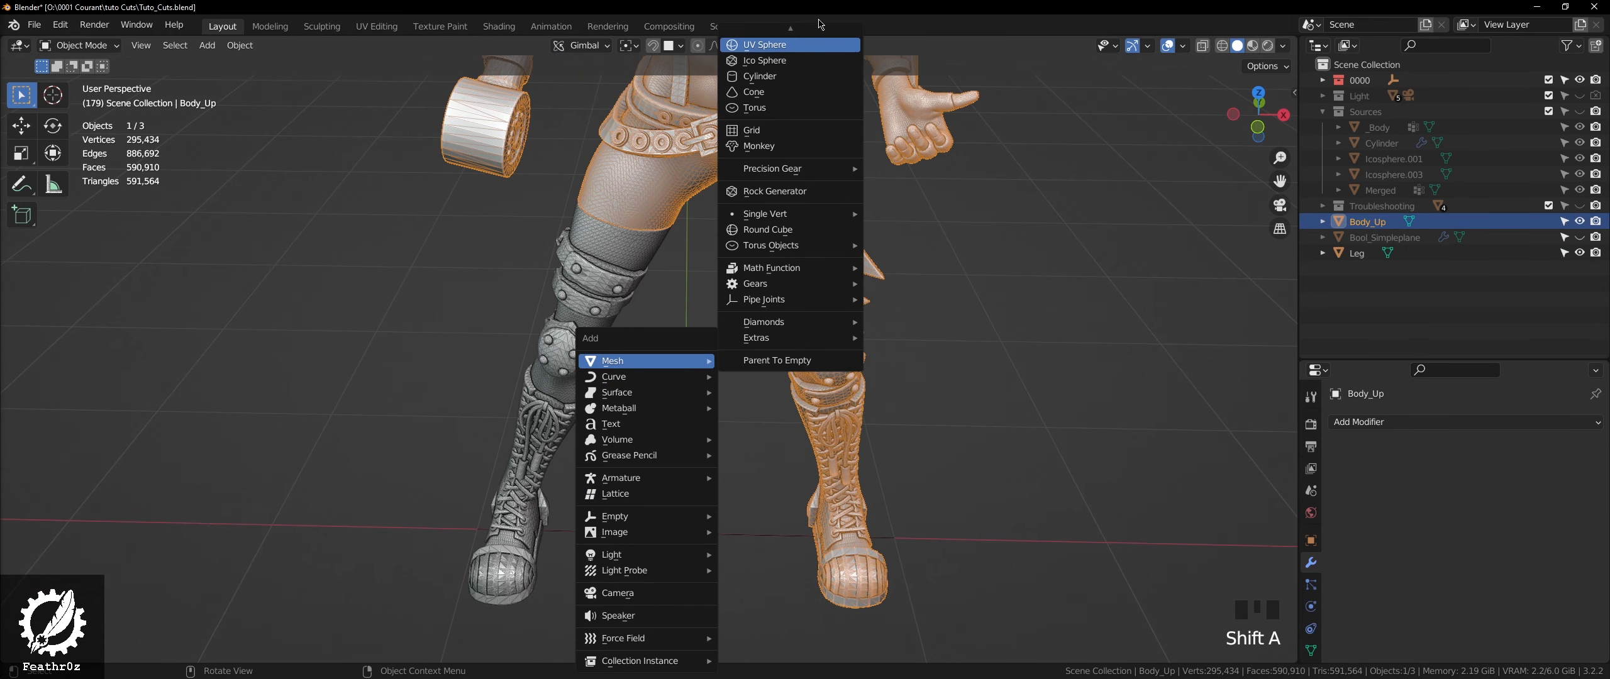
scroll(758, 44, up, 3)
click(758, 61)
scroll(695, 338, down, 2)
scroll(695, 337, down, 1)
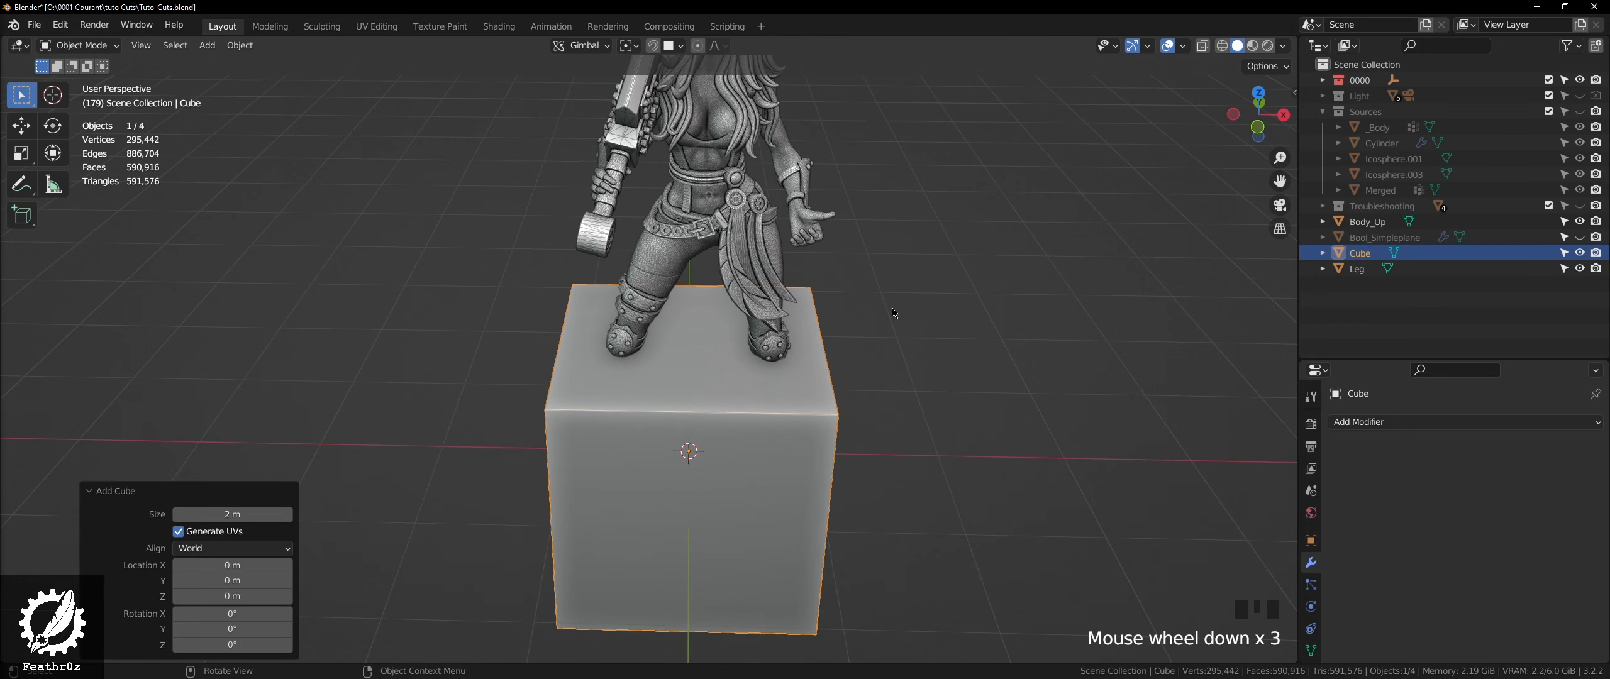
- Scale the cube's geometry down in Edit Mode to a small block between the feet
key(Tab)
key(s)
click(775, 429)
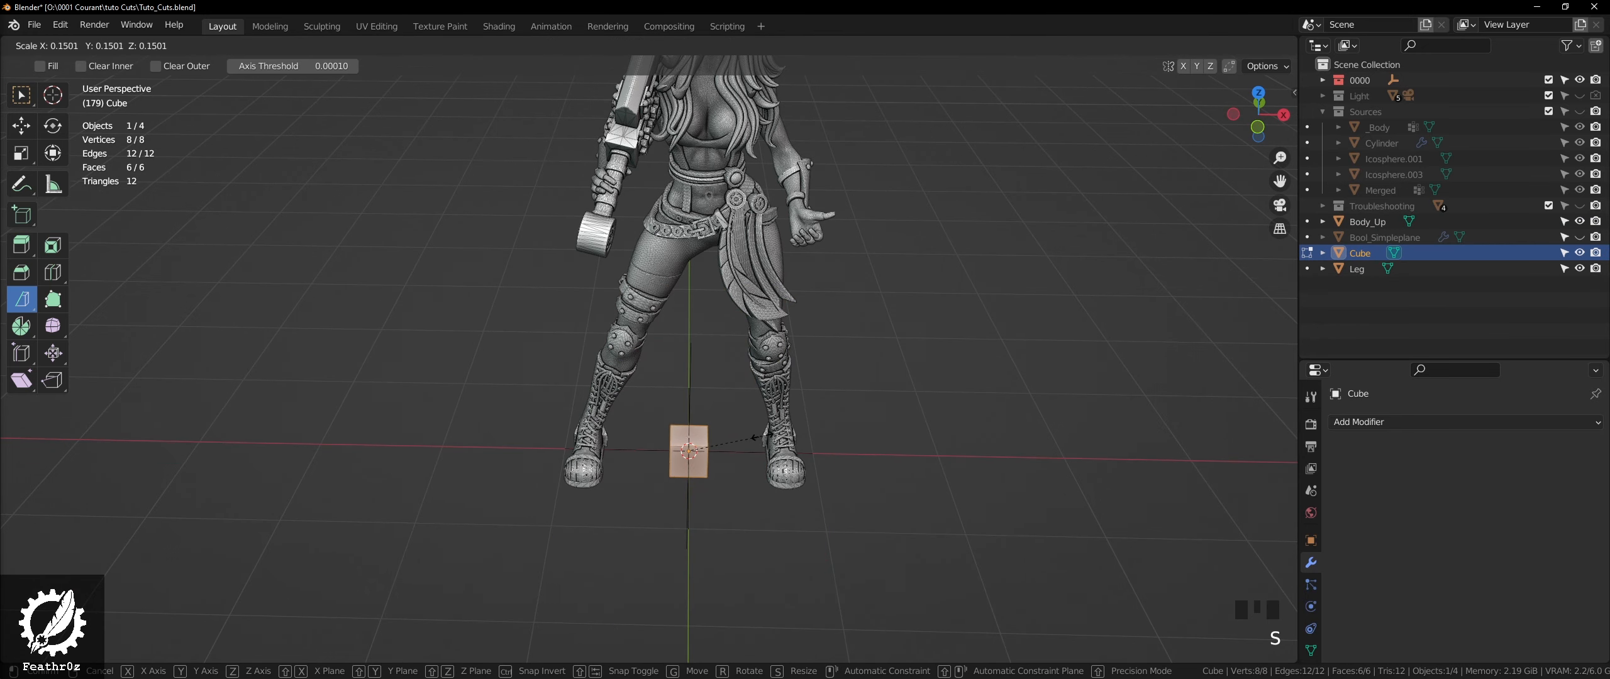
key(Tab)
scroll(702, 464, up, 3)
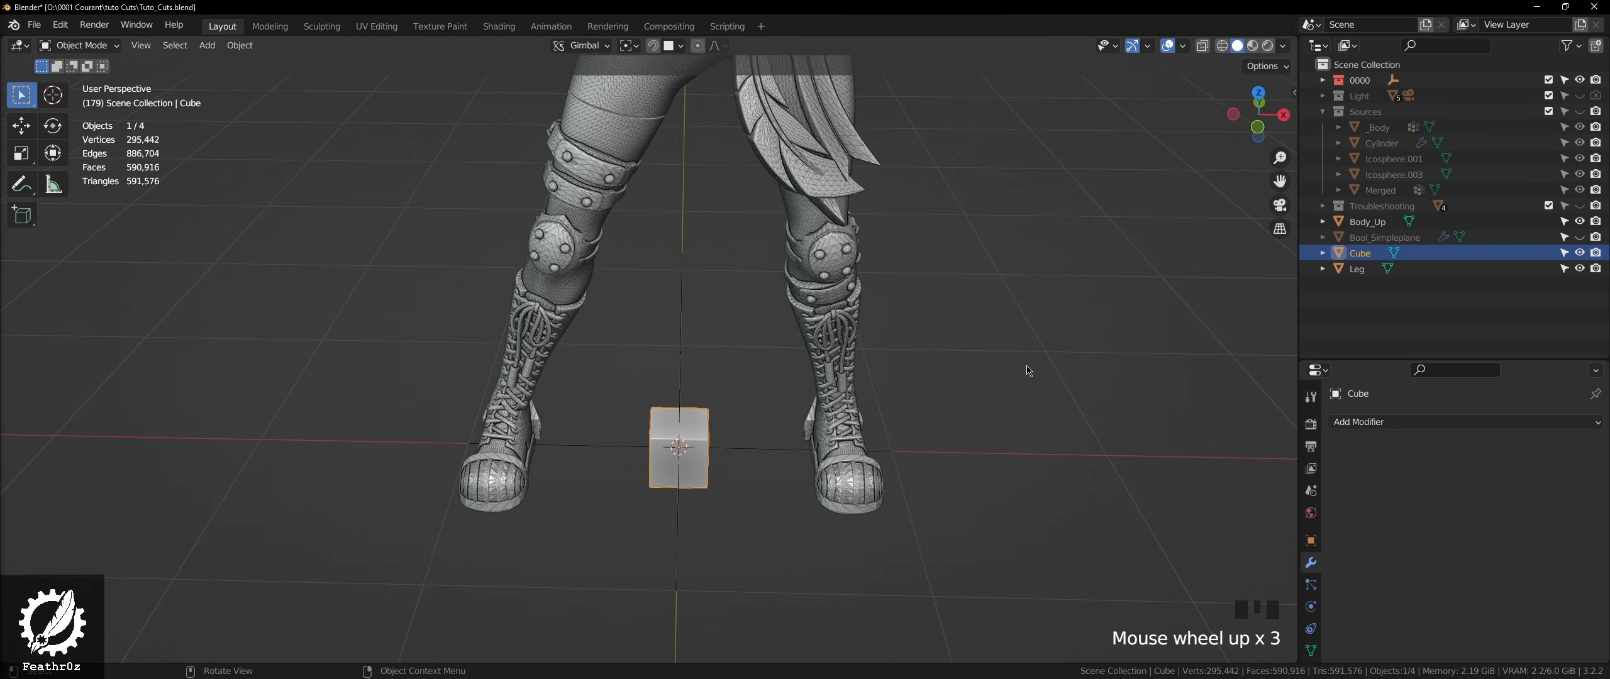
- Scale the cube up by about 2.1 in Object Mode and apply its scale
key(s)
click(1174, 208)
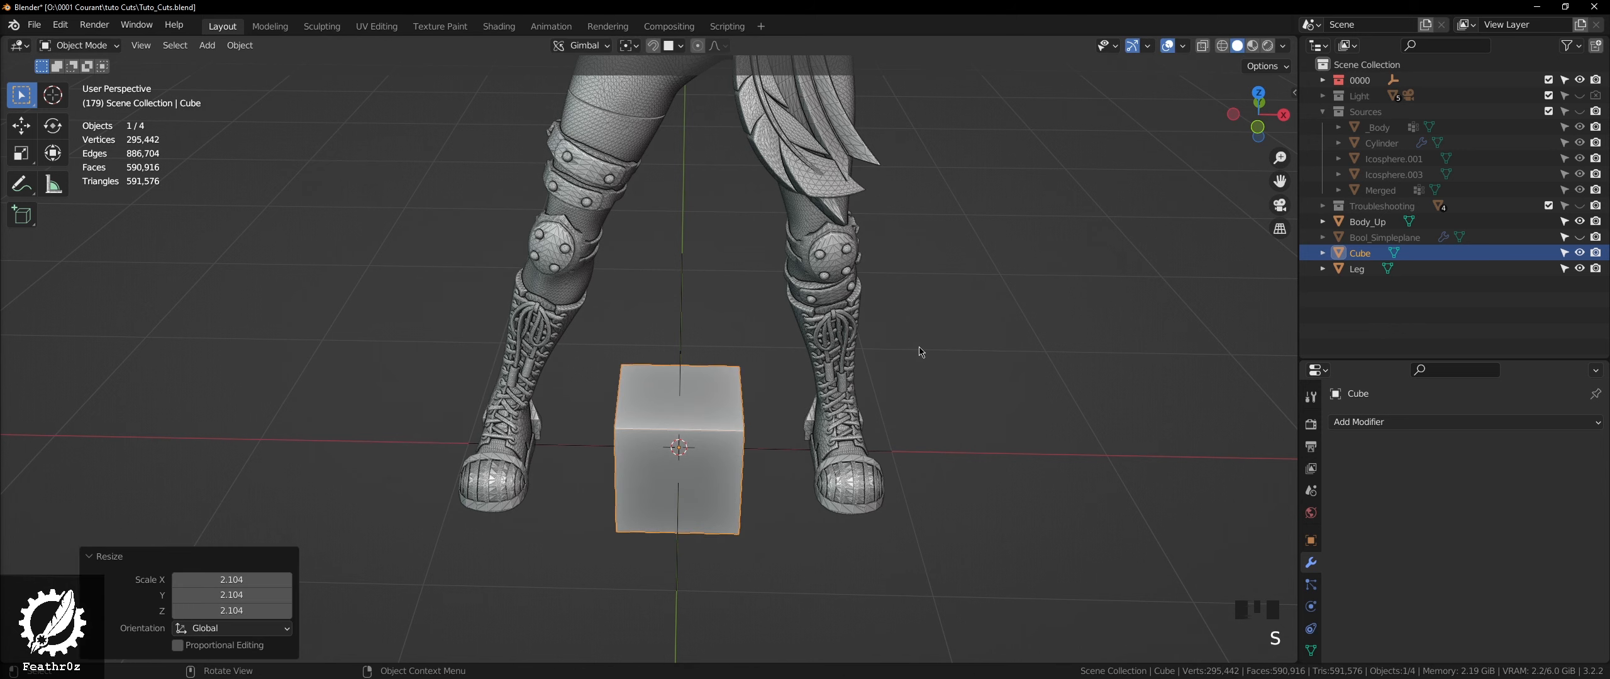
key(ctrl+a)
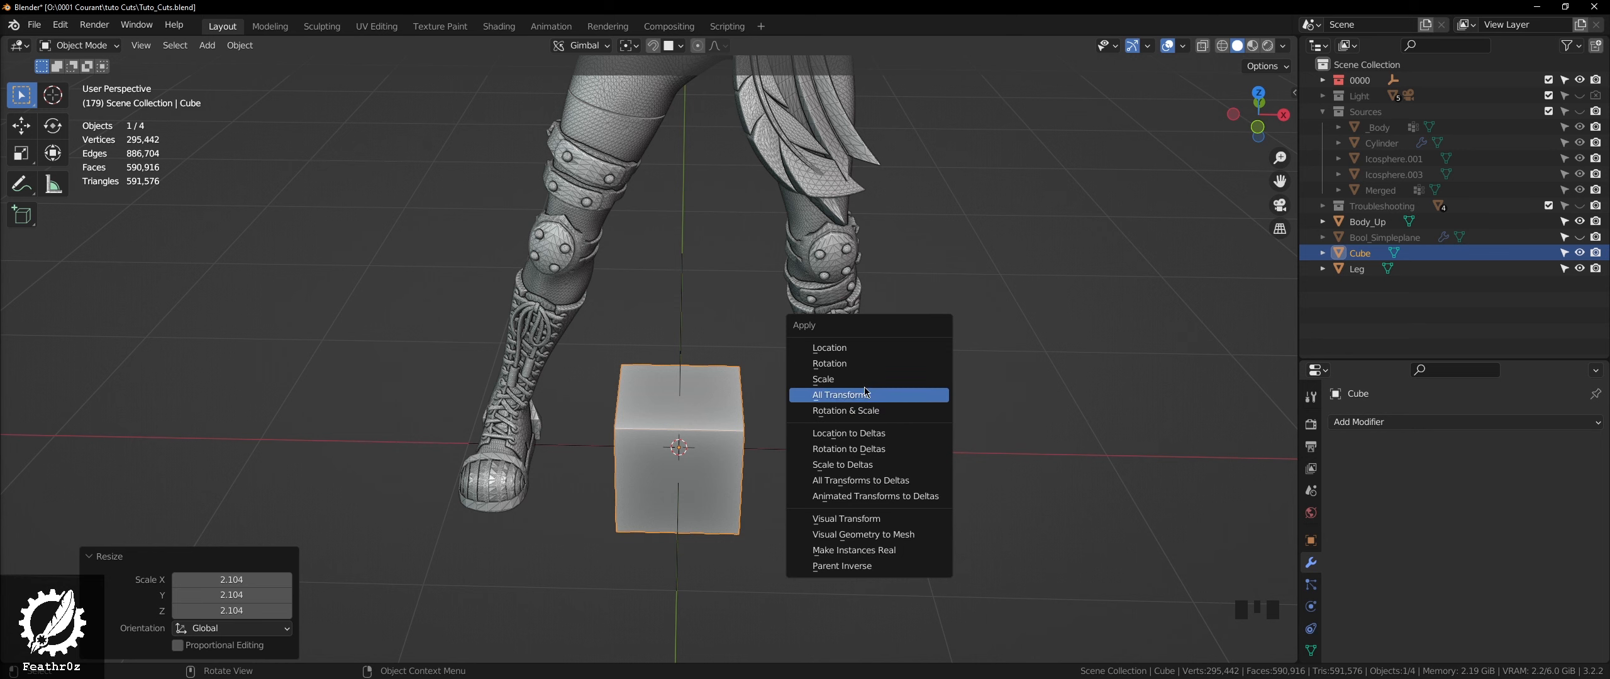
click(837, 380)
- Shrink the cube's geometry in Edit Mode to about 0.172 m per side and return to Object Mode
scroll(720, 459, down, 3)
shift+middle_drag(721, 459, 735, 428)
key(Tab)
key(s)
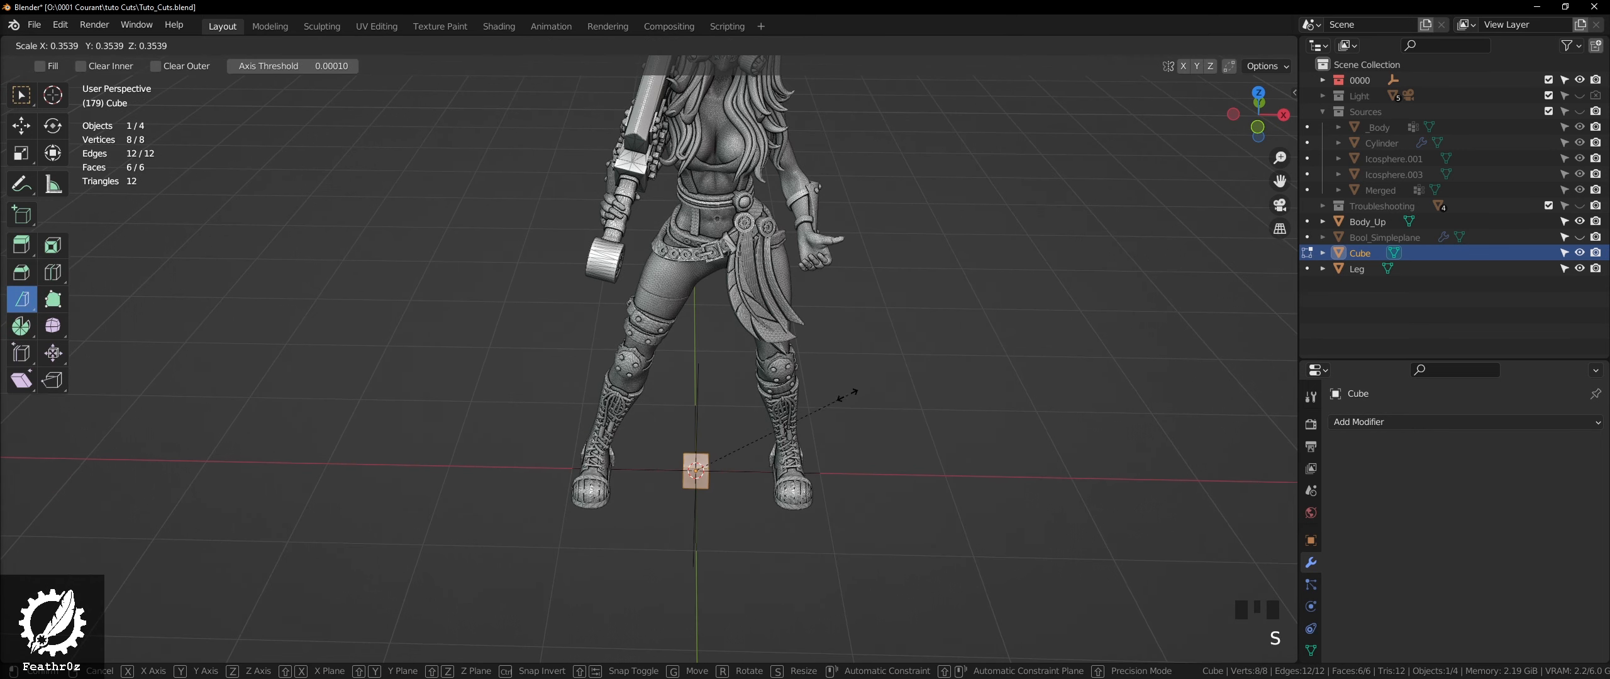
click(827, 407)
key(Tab)
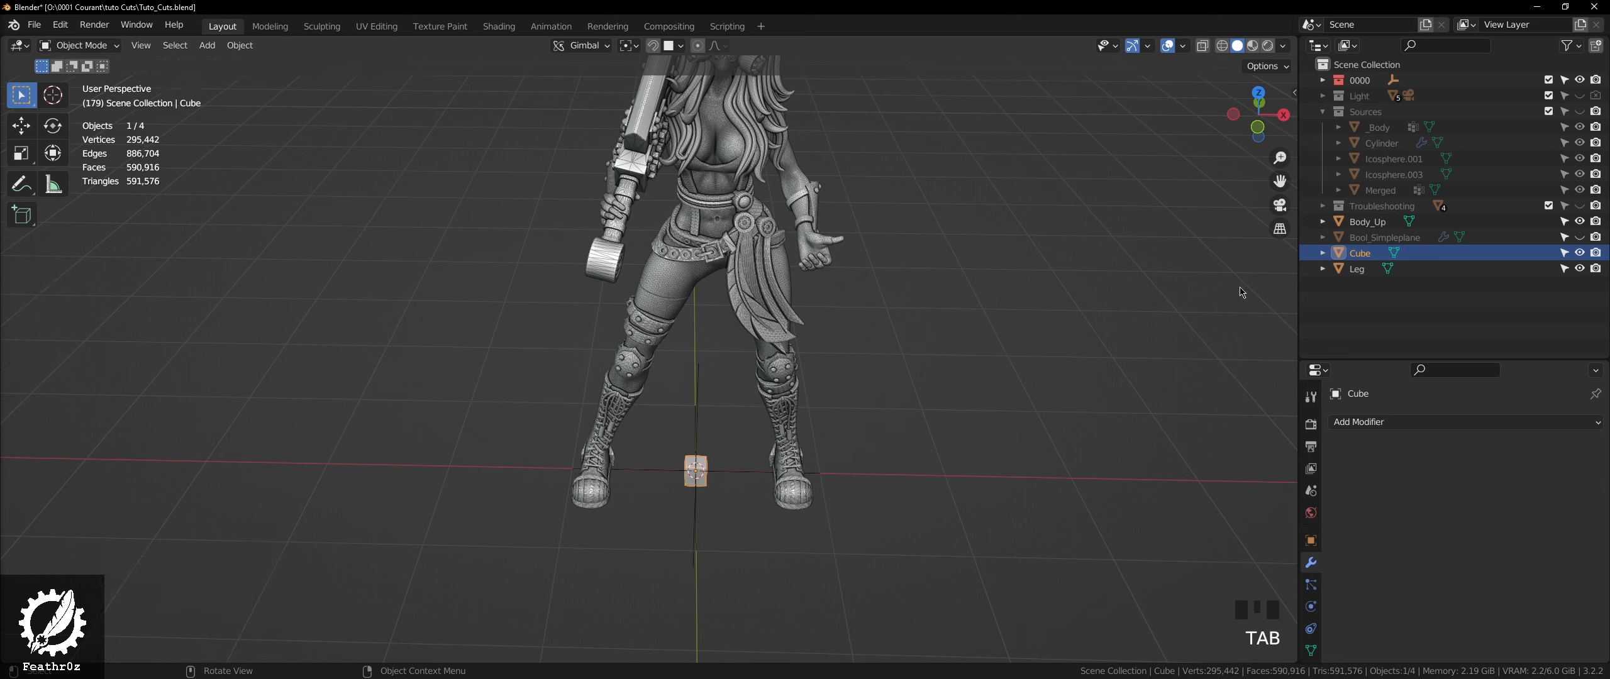
- Show the transform values, scale the cube by about 1.94 in Object Mode, and select Body_Up to compare its scale
key(n)
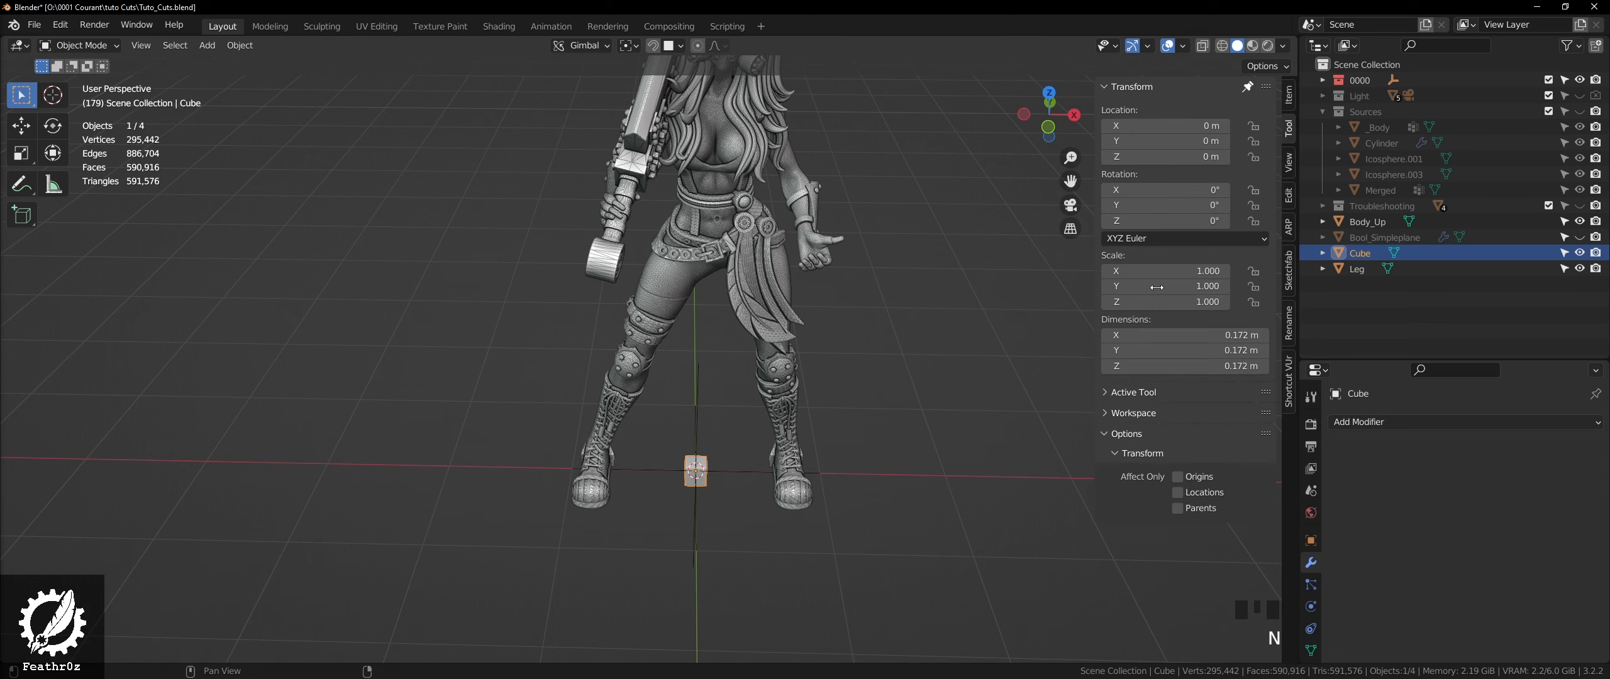
key(s)
click(1017, 307)
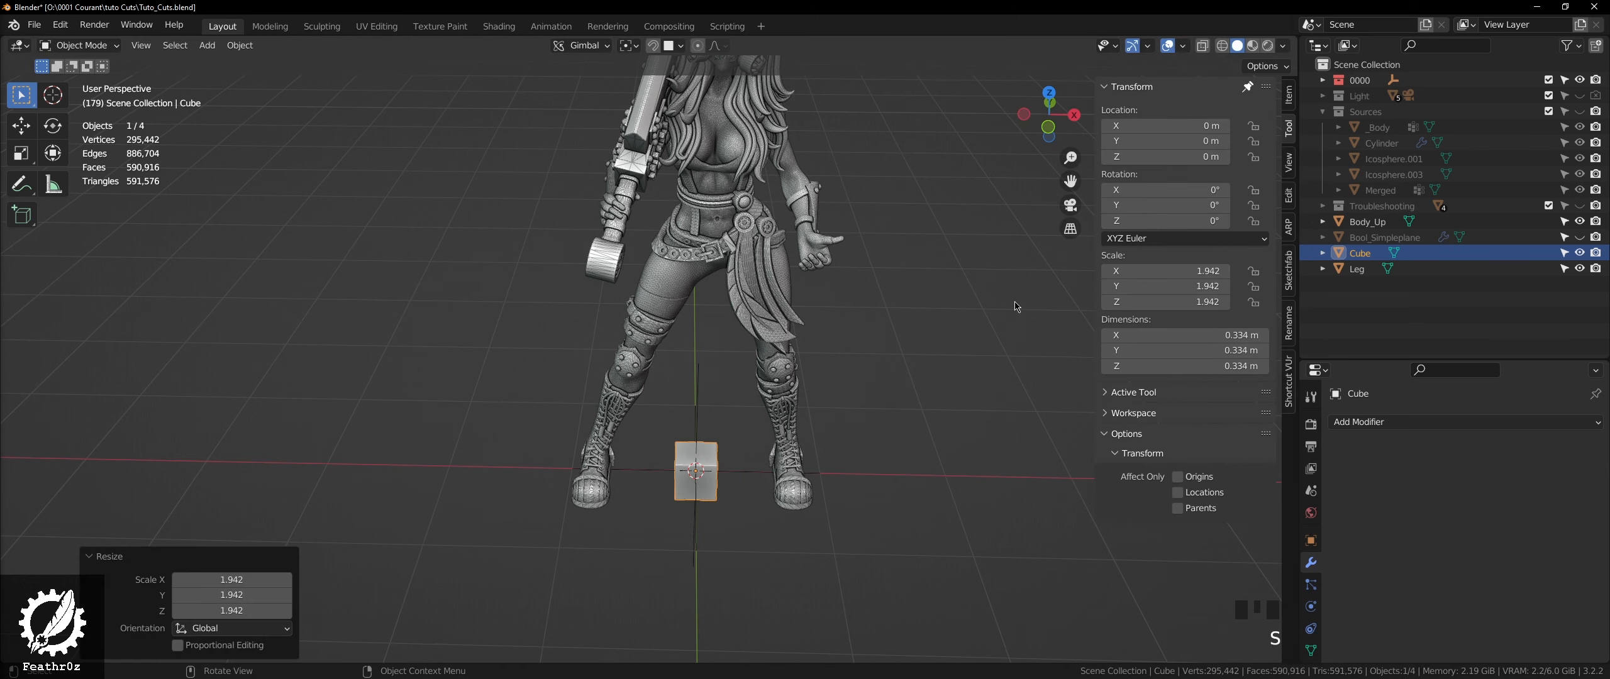
scroll(811, 299, up, 2)
click(804, 294)
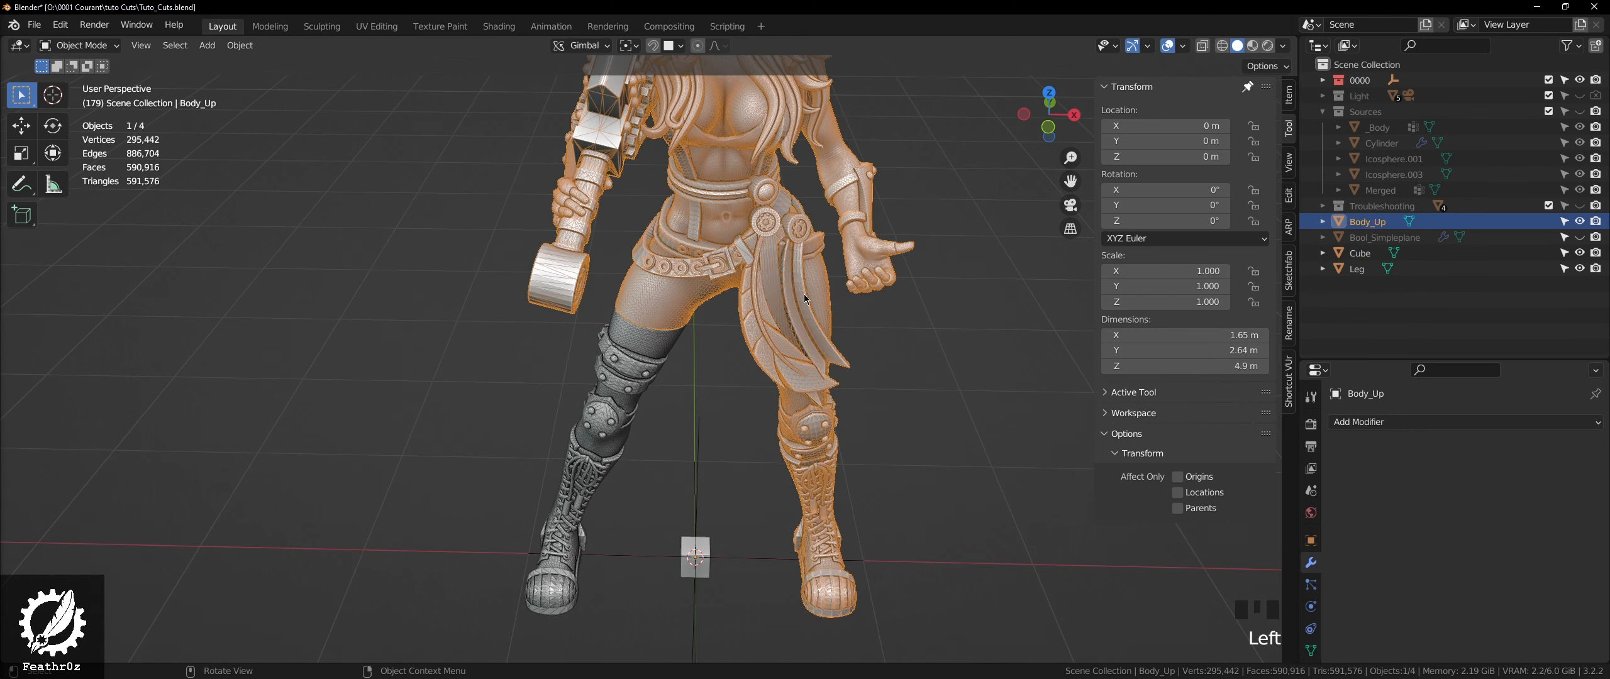
- Hide the upper body and snap the cube onto the leg's flat cut face, with its rotation aligned to that surface
middle_drag(804, 295, 780, 378)
key(h)
click(728, 621)
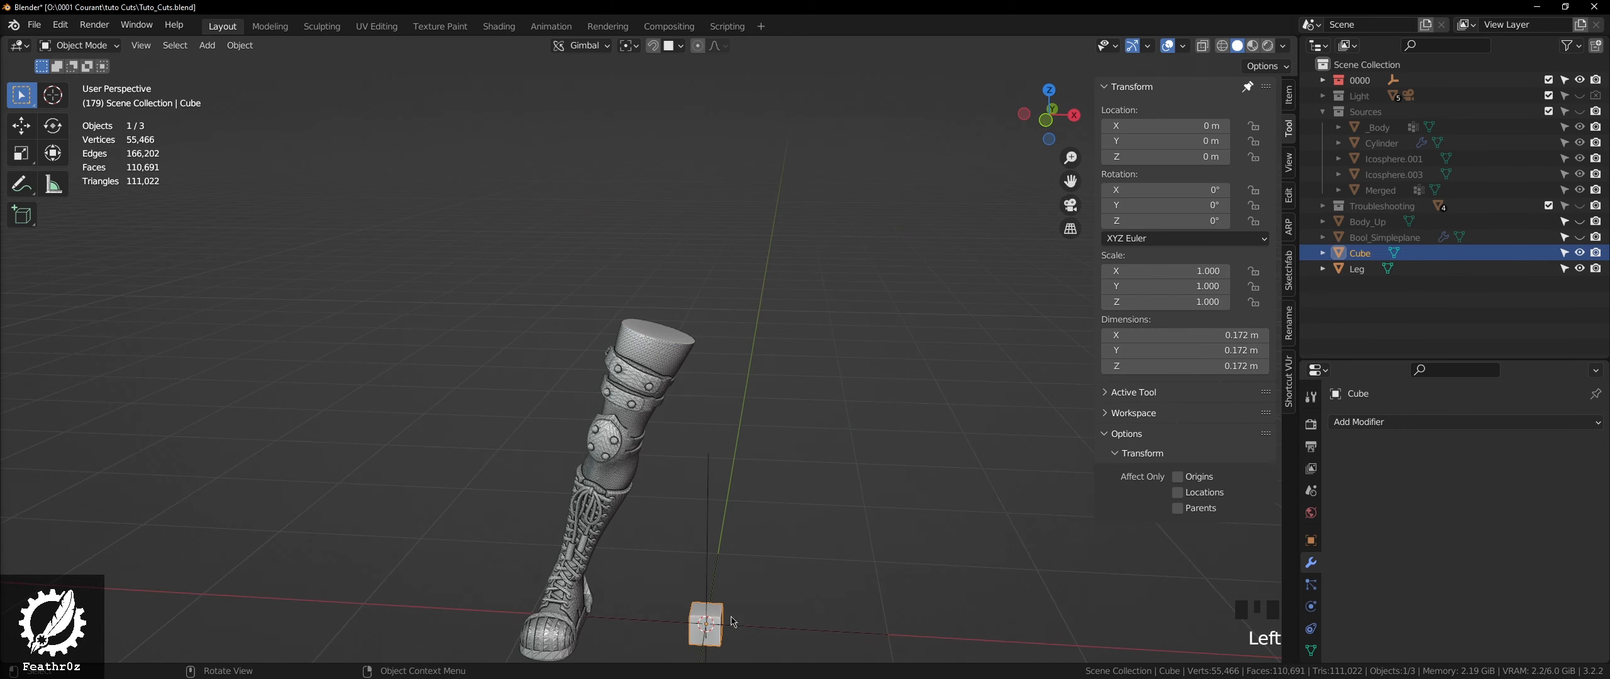
middle_drag(733, 622, 769, 483)
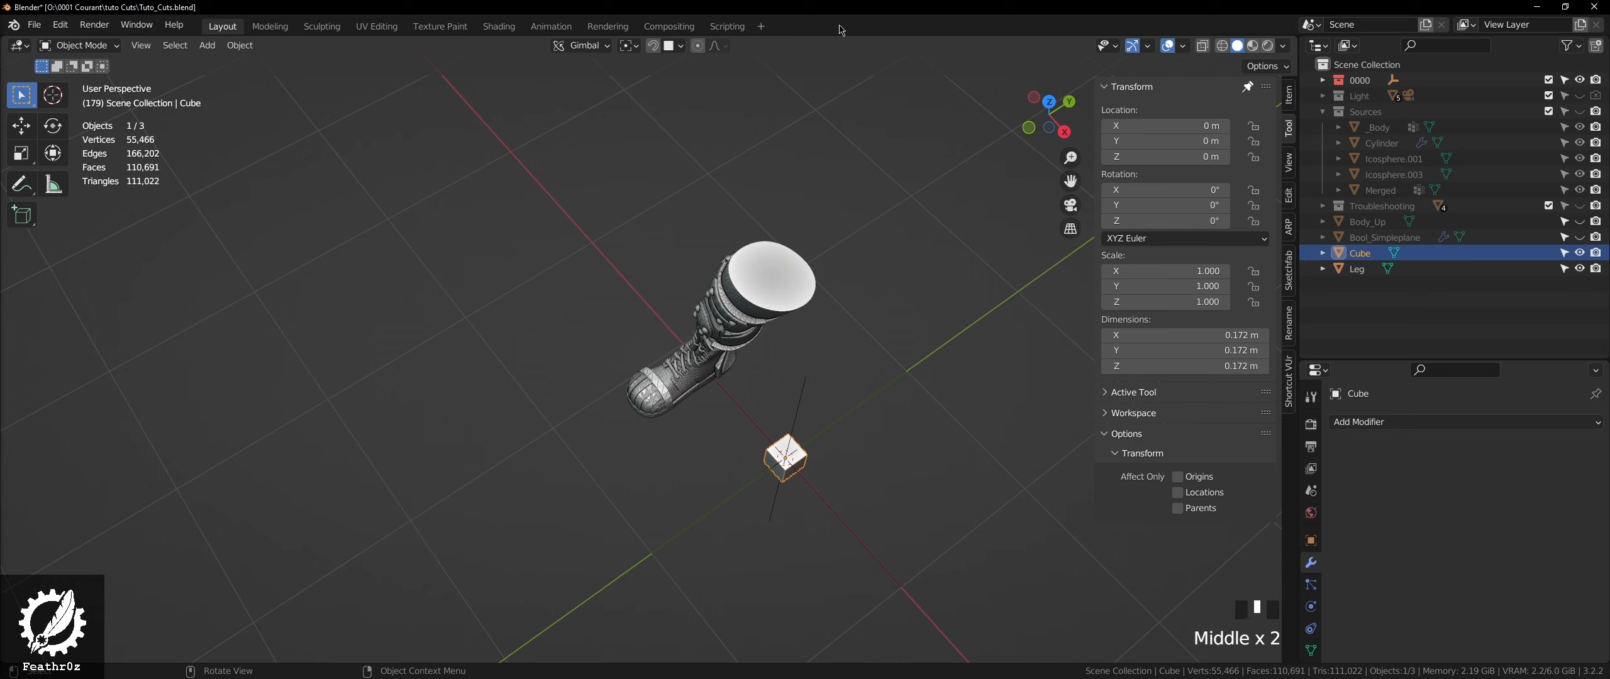
click(672, 49)
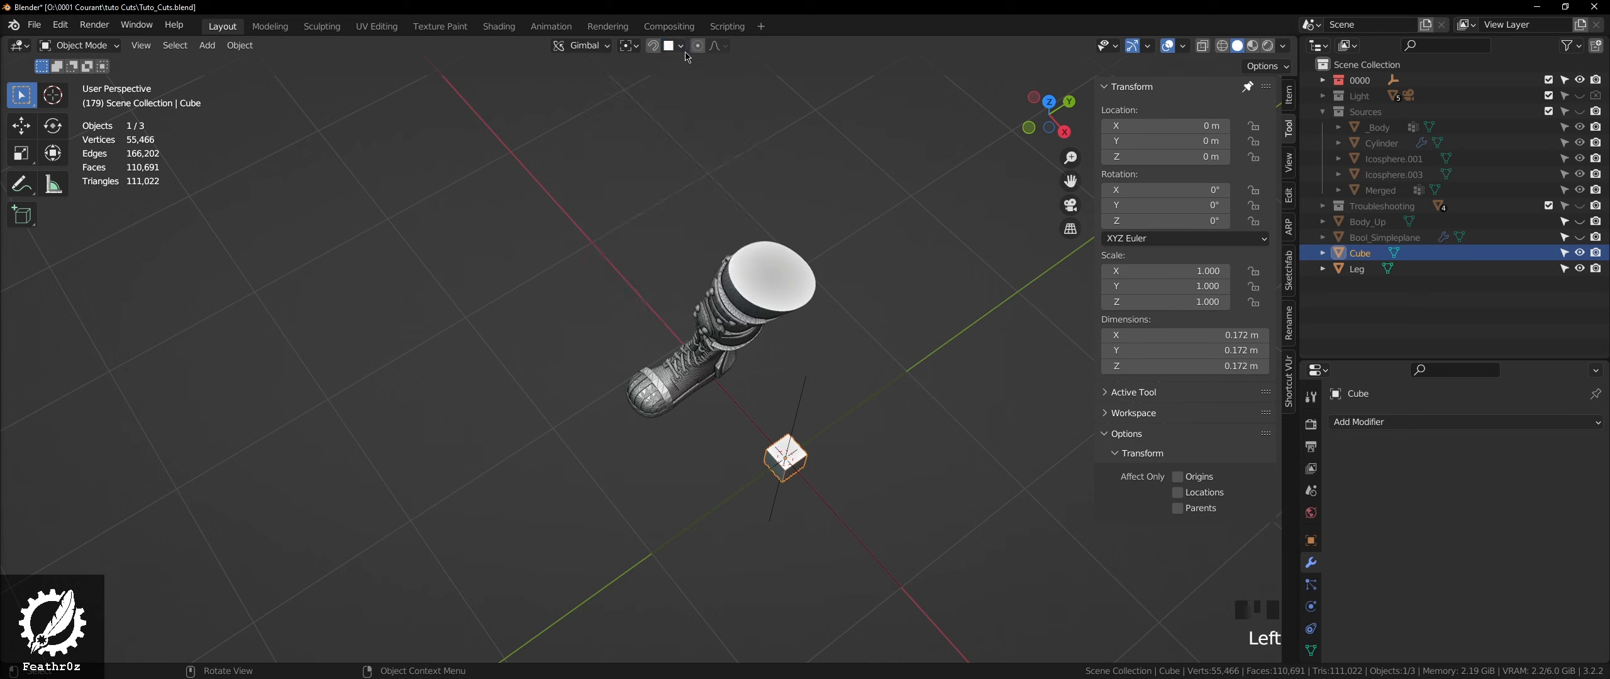
key(g)
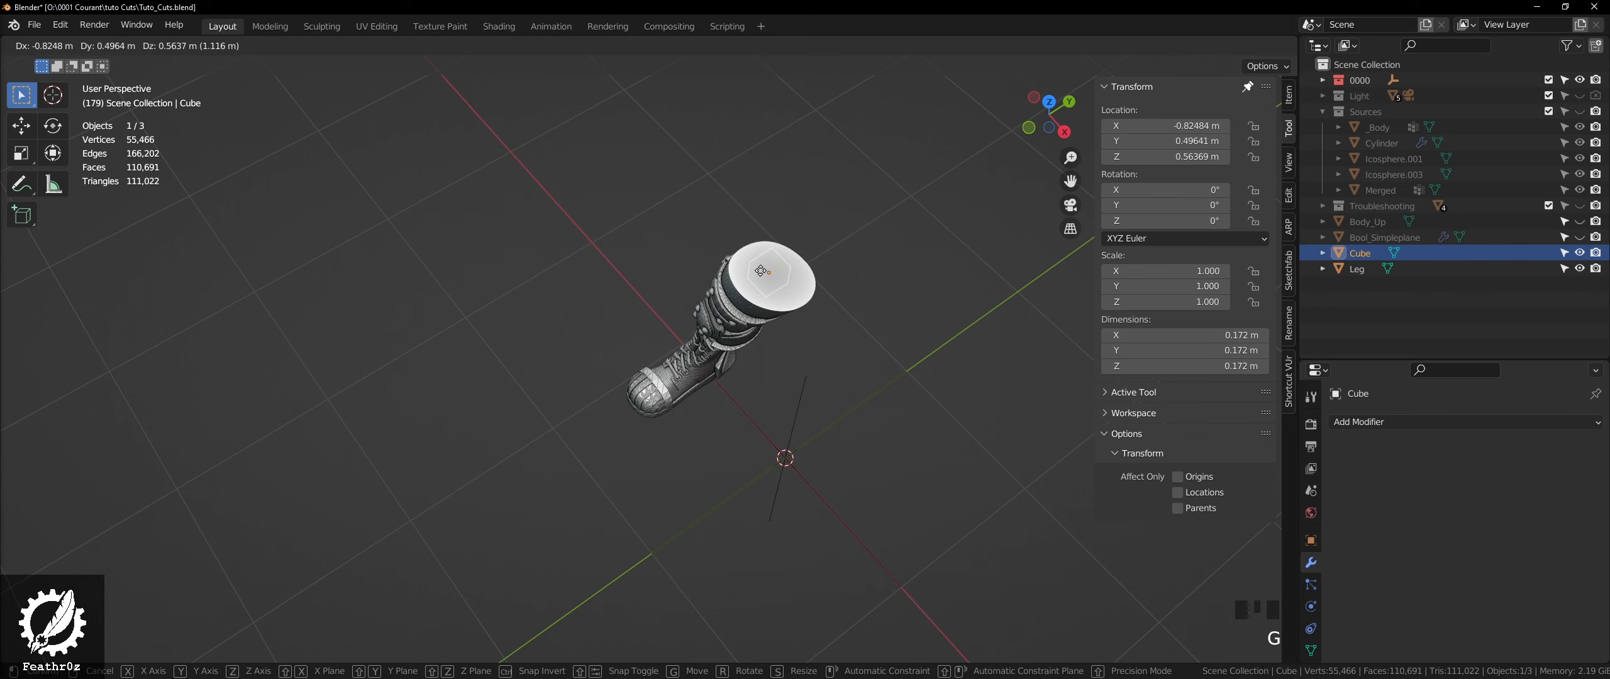
key(ctrl)
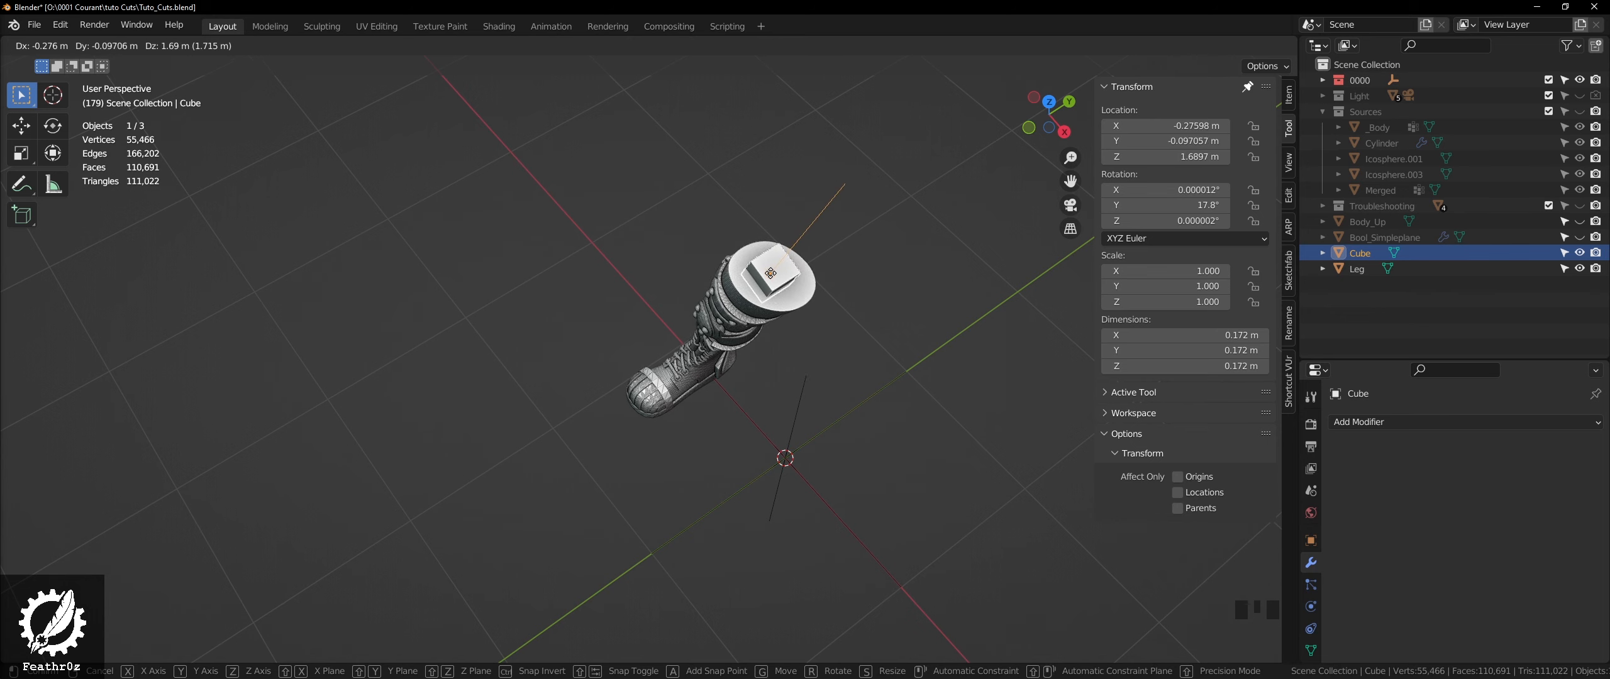
click(770, 273)
- Rotate the cube about 48 degrees on the leg's cut face and snap it back near the face's centre
scroll(770, 273, up, 3)
middle_drag(742, 283, 1038, 314)
scroll(814, 289, up, 3)
key(g)
click(819, 299)
key(r)
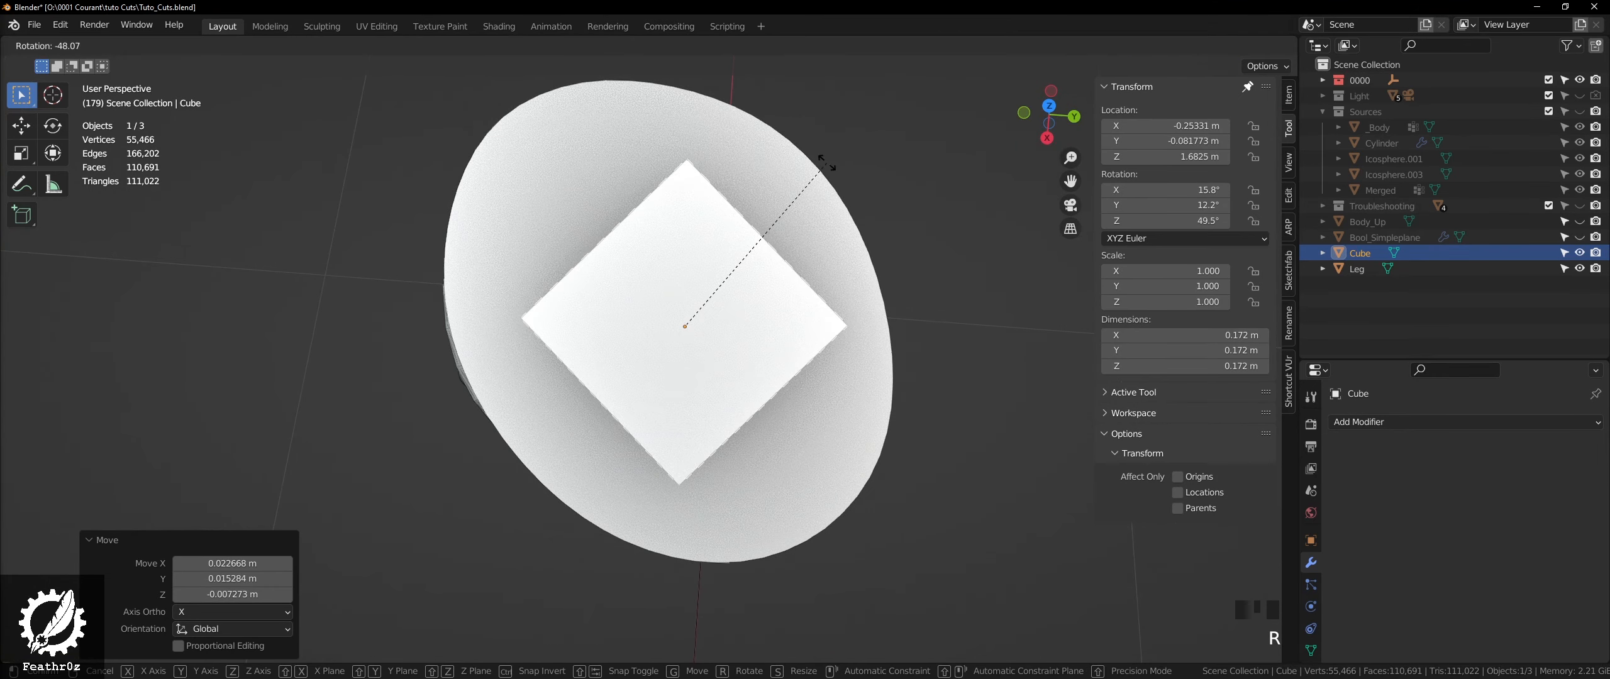
click(826, 163)
key(g)
ctrl+click(675, 314)
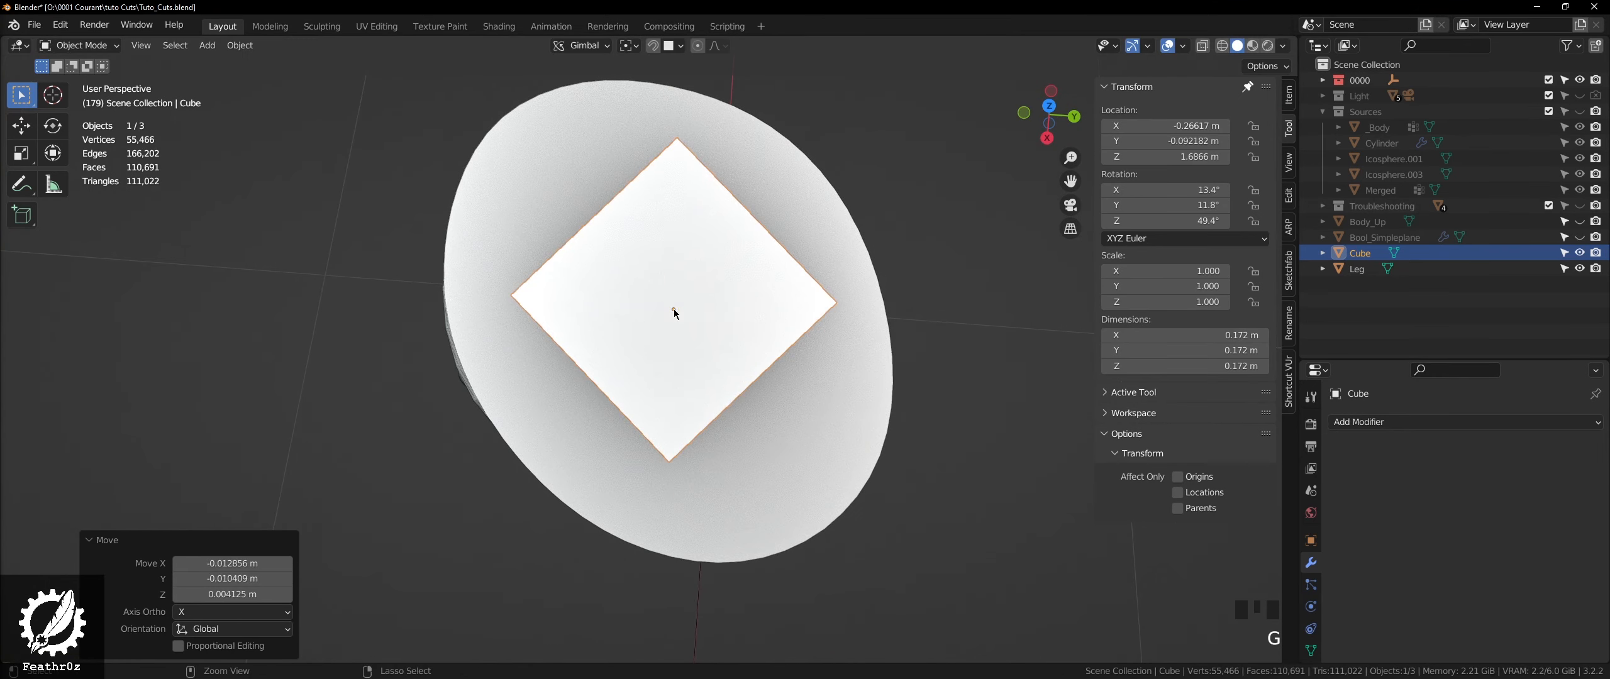
- Scale the cube's whole geometry by 0.886 in Edit Mode
key(Tab)
key(s)
click(868, 240)
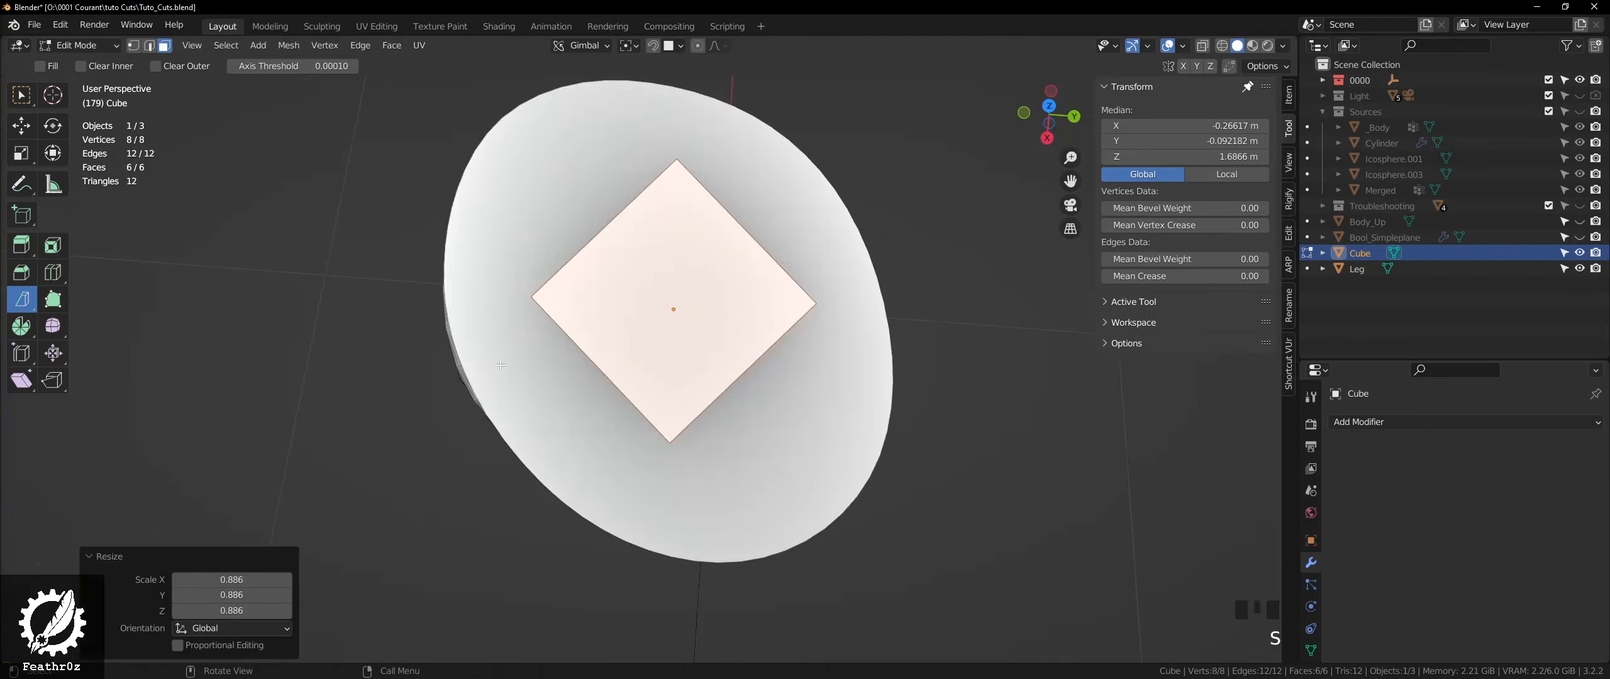
middle_drag(868, 241, 661, 268)
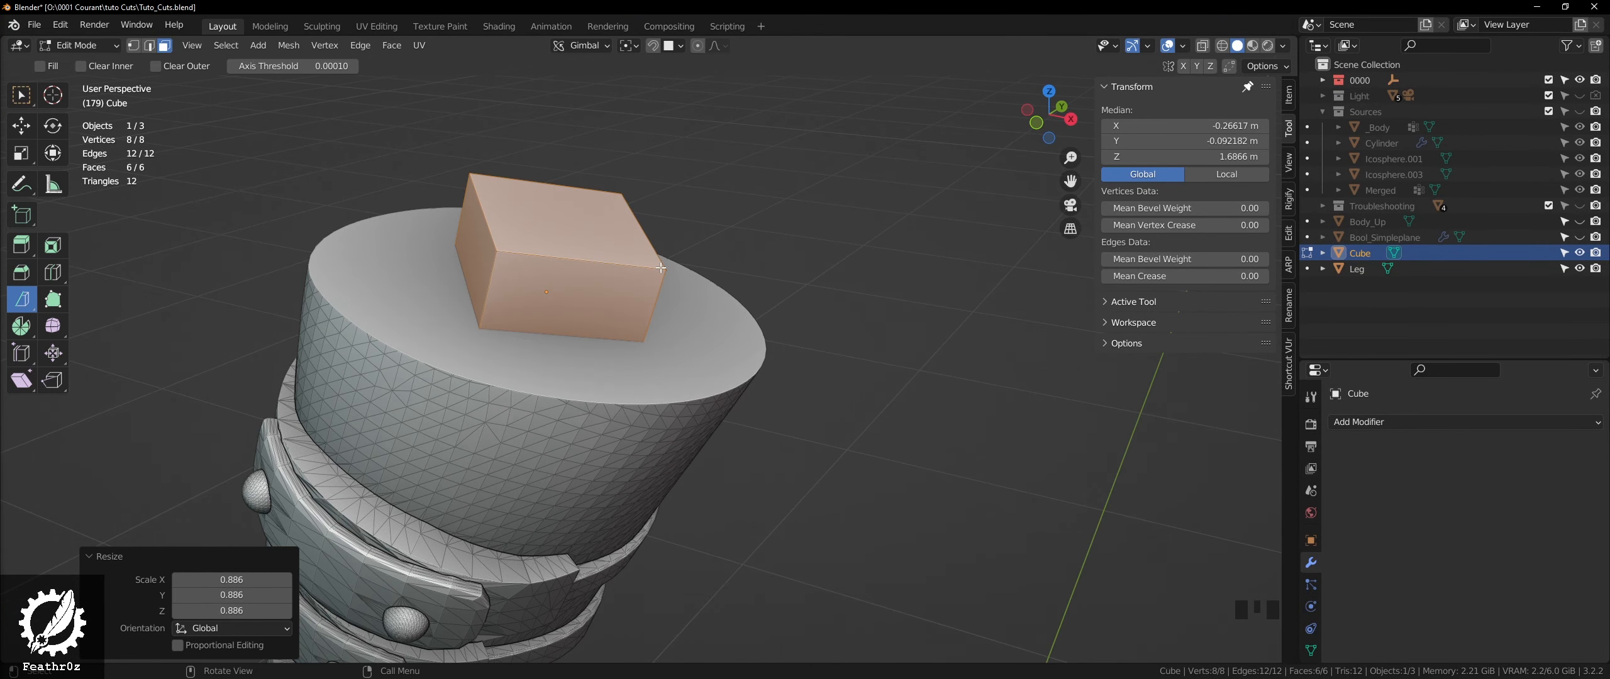
shift+middle_drag(661, 268, 700, 339)
- Taper the cube by scaling its top face down to about half size, and return to Object Mode
click(572, 298)
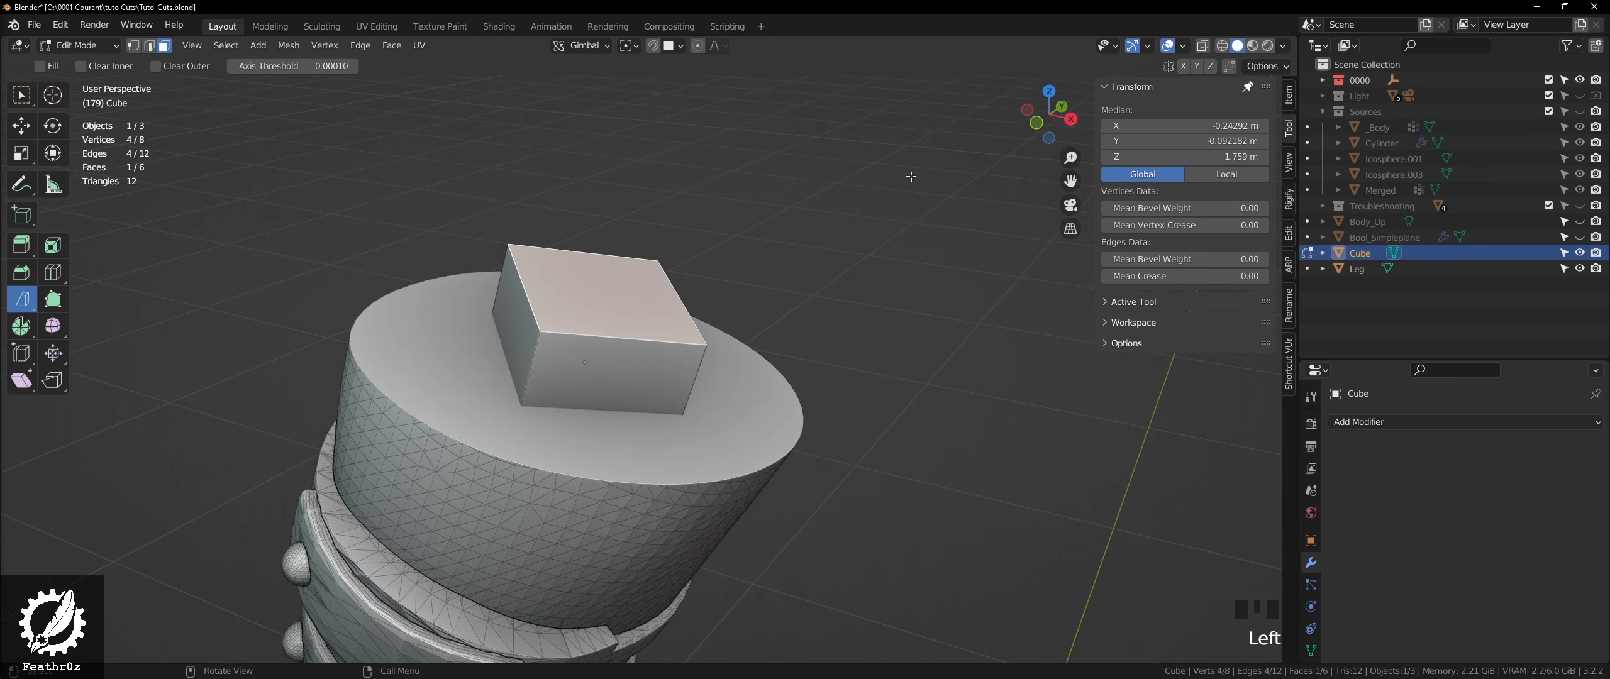
middle_drag(901, 217, 877, 175)
key(s)
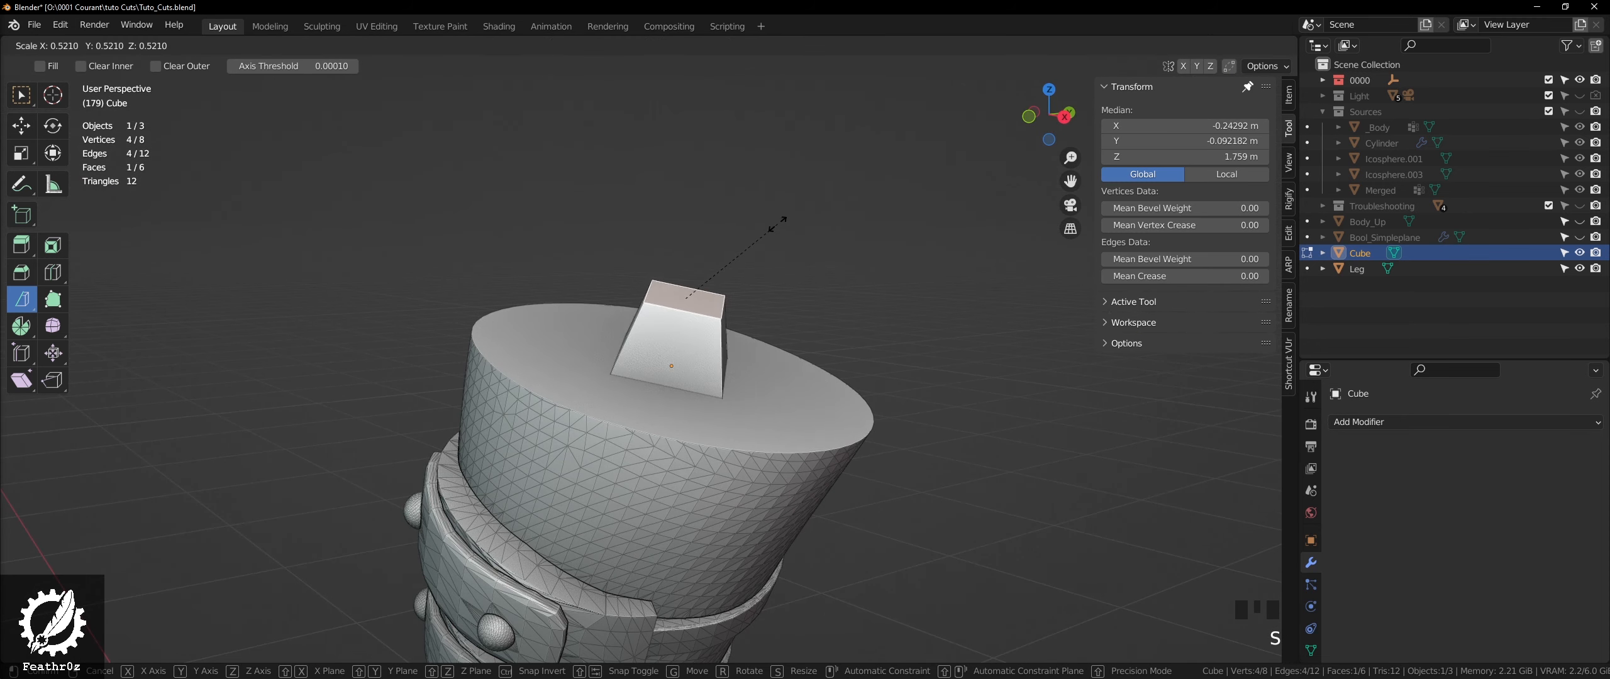
click(763, 237)
middle_drag(763, 237, 582, 330)
key(Tab)
scroll(660, 320, up, 6)
scroll(692, 319, down, 3)
scroll(689, 318, up, 3)
scroll(662, 309, down, 4)
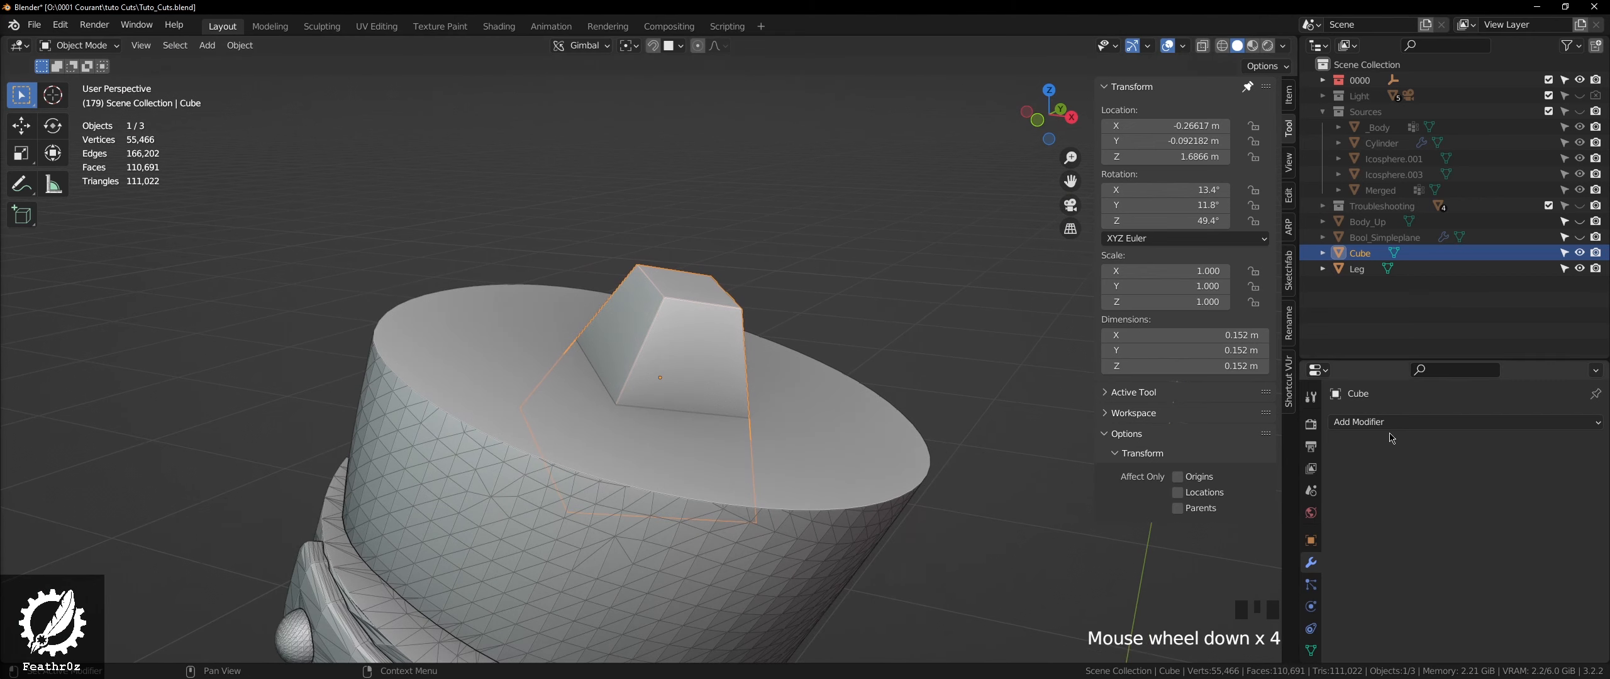
- Add a Bevel modifier to the cube with 2 segments and an amount of 0.003 m
click(1395, 421)
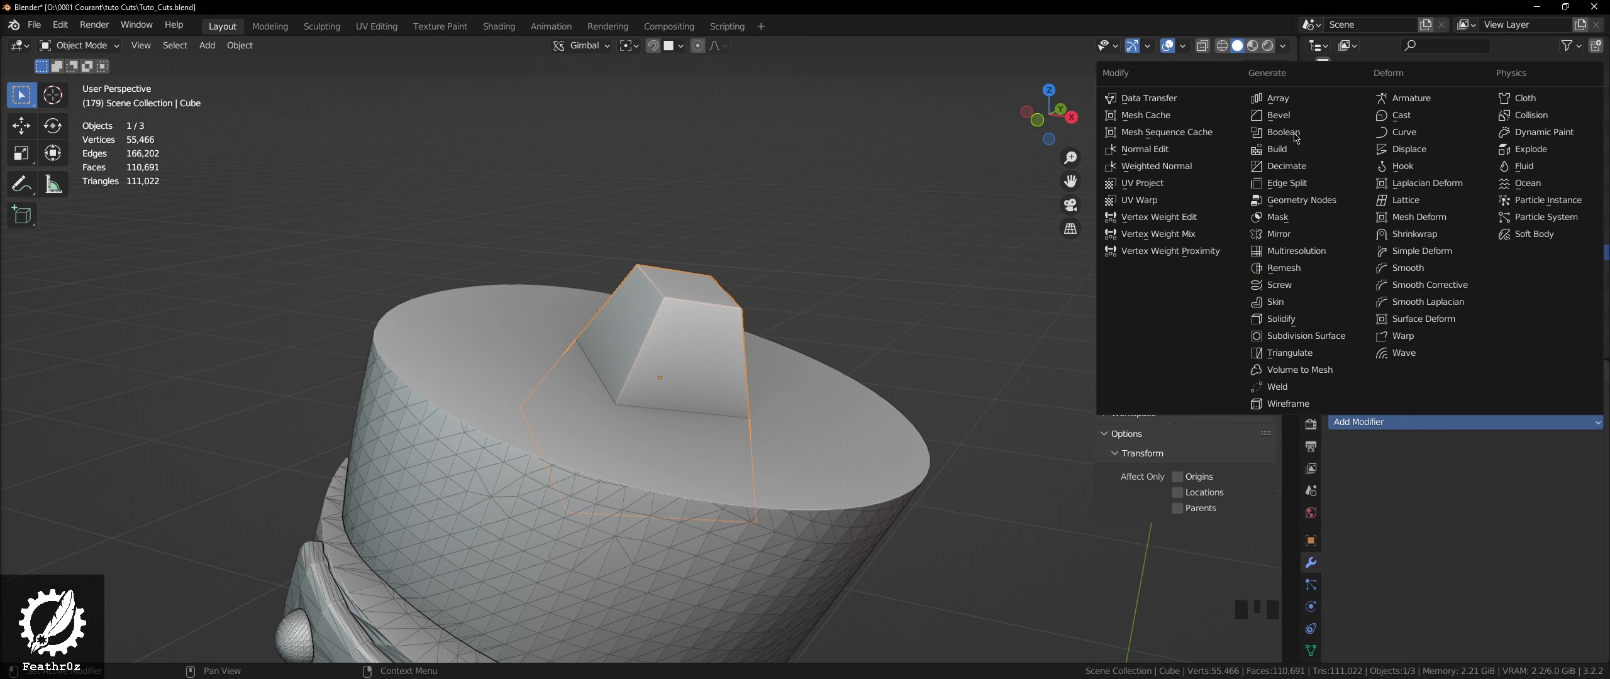
click(1286, 115)
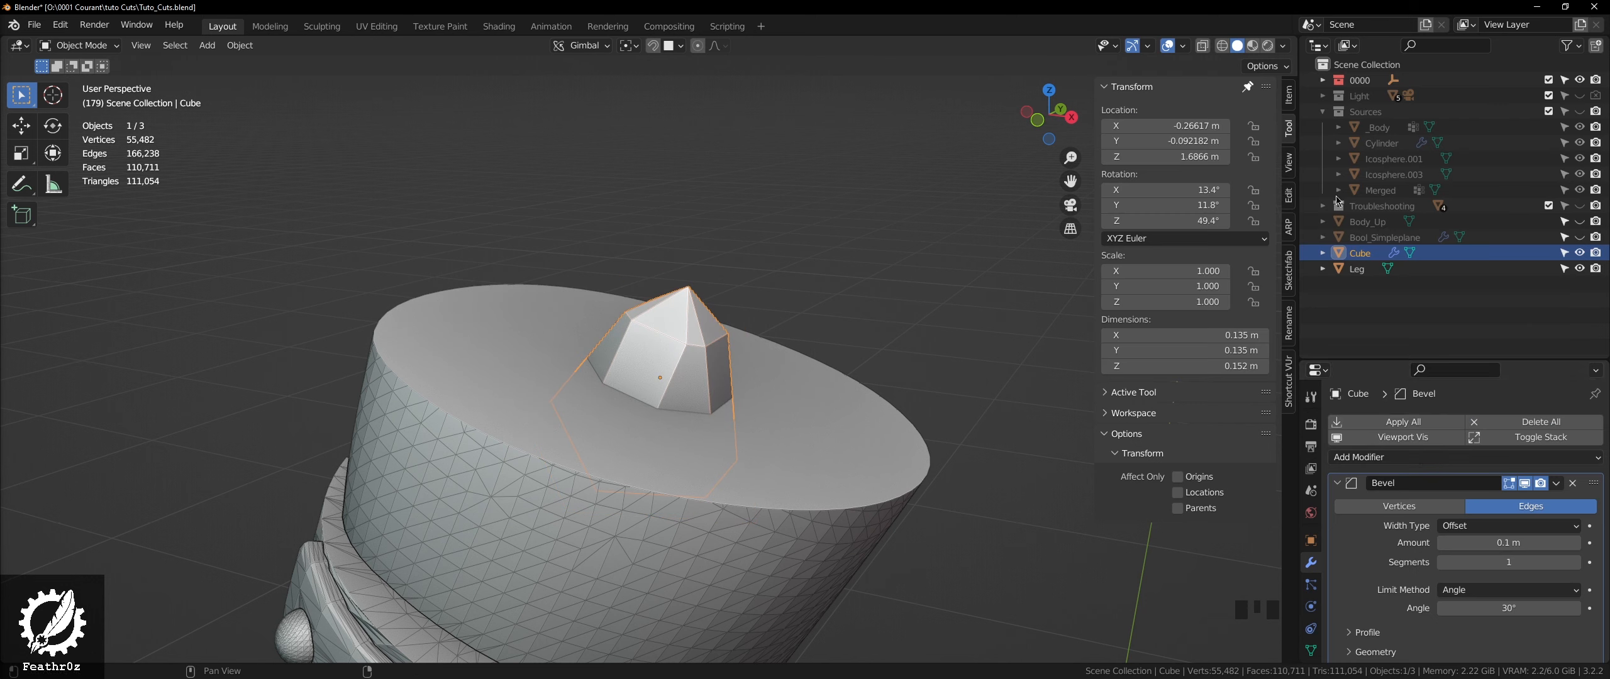
click(1576, 564)
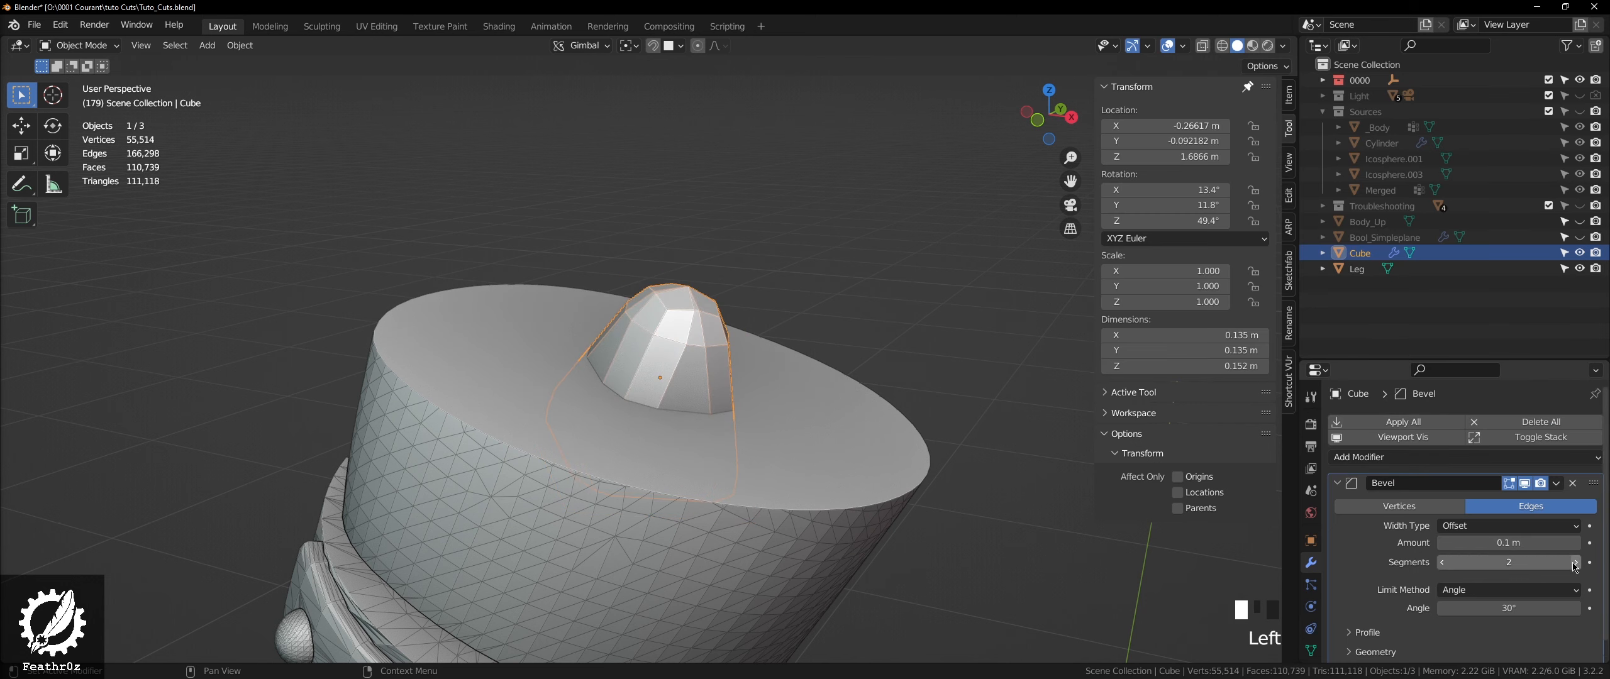
shift+drag(1560, 543, 1504, 543)
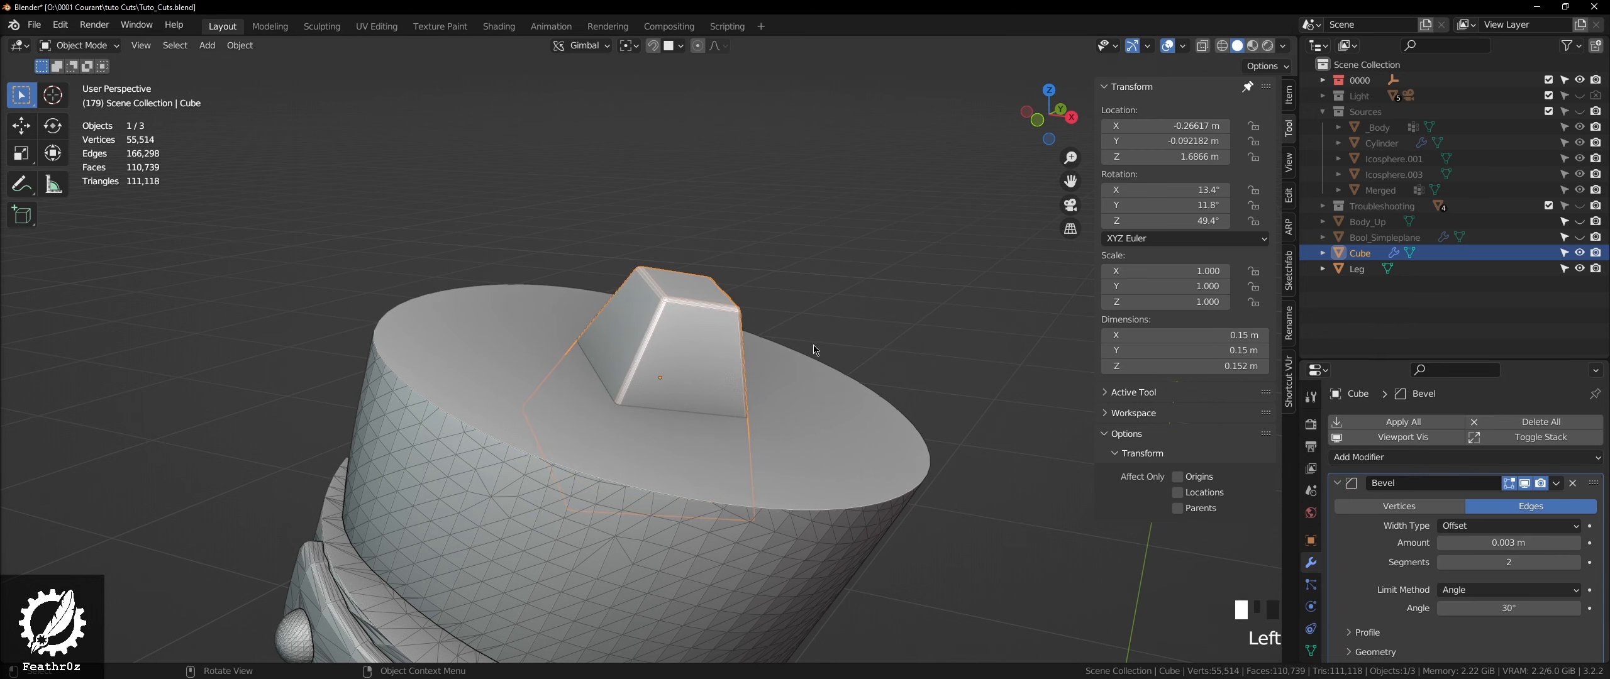
- Rename the tapered cube as Add_Cube
scroll(677, 327, down, 4)
click(481, 327)
middle_drag(481, 327, 508, 331)
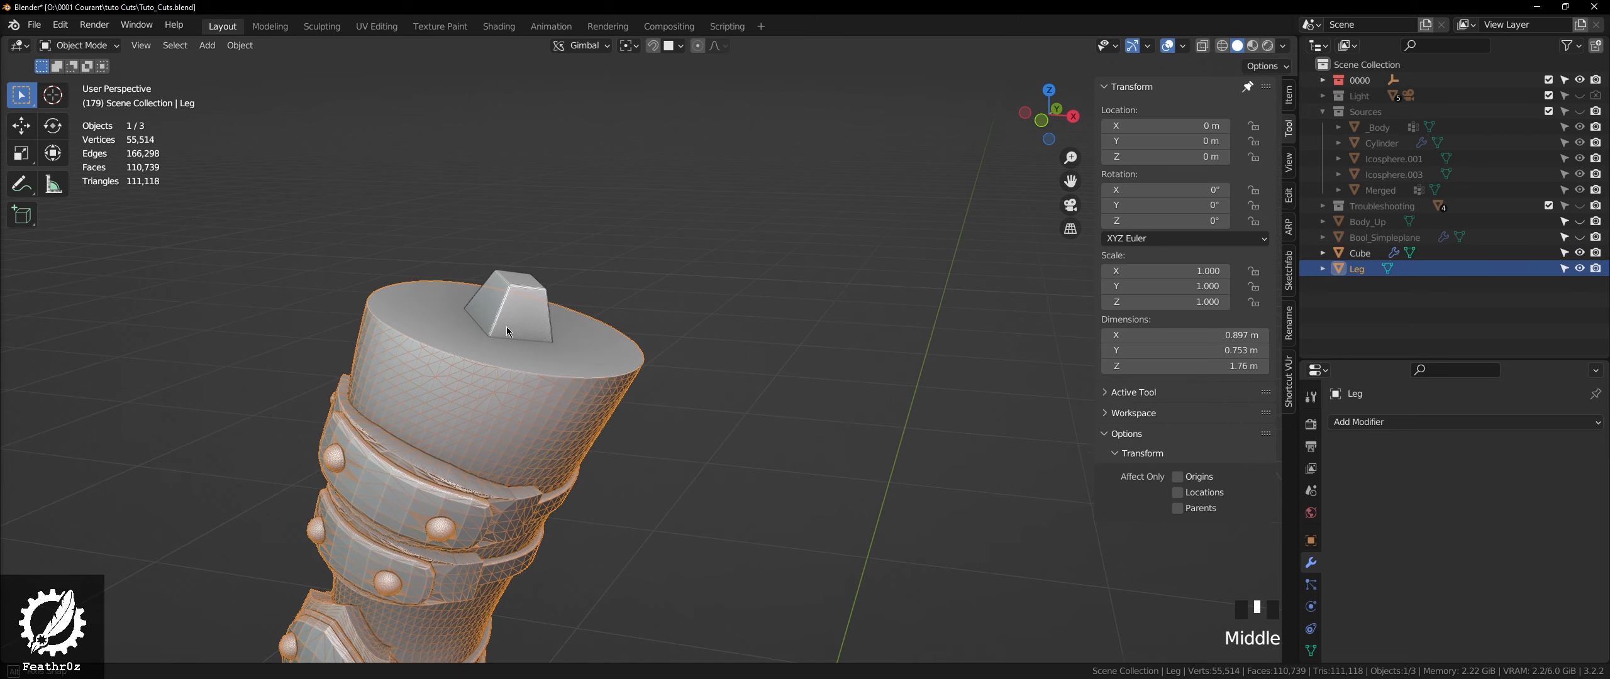
click(509, 327)
click(1360, 252)
double_click(1360, 253)
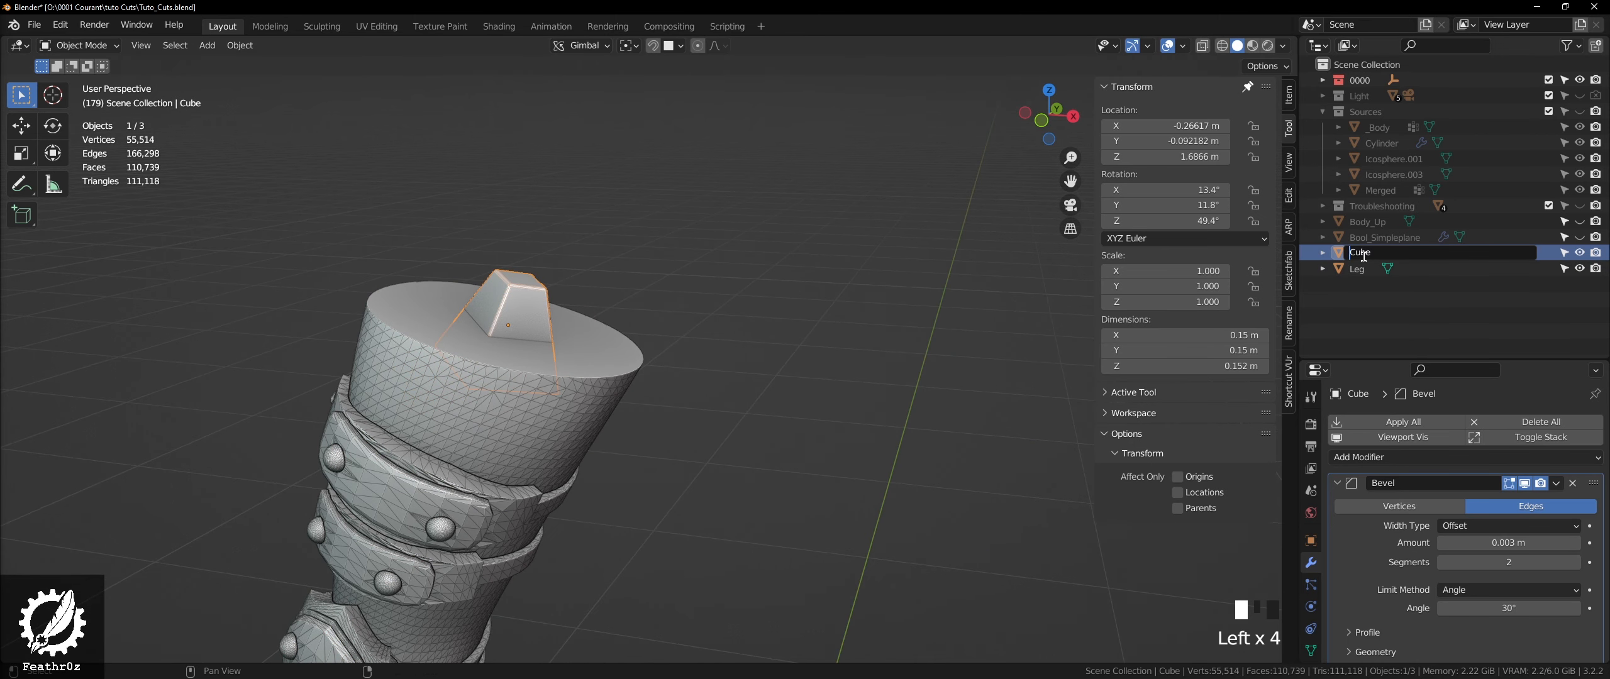
text(Add_)
key(Return)
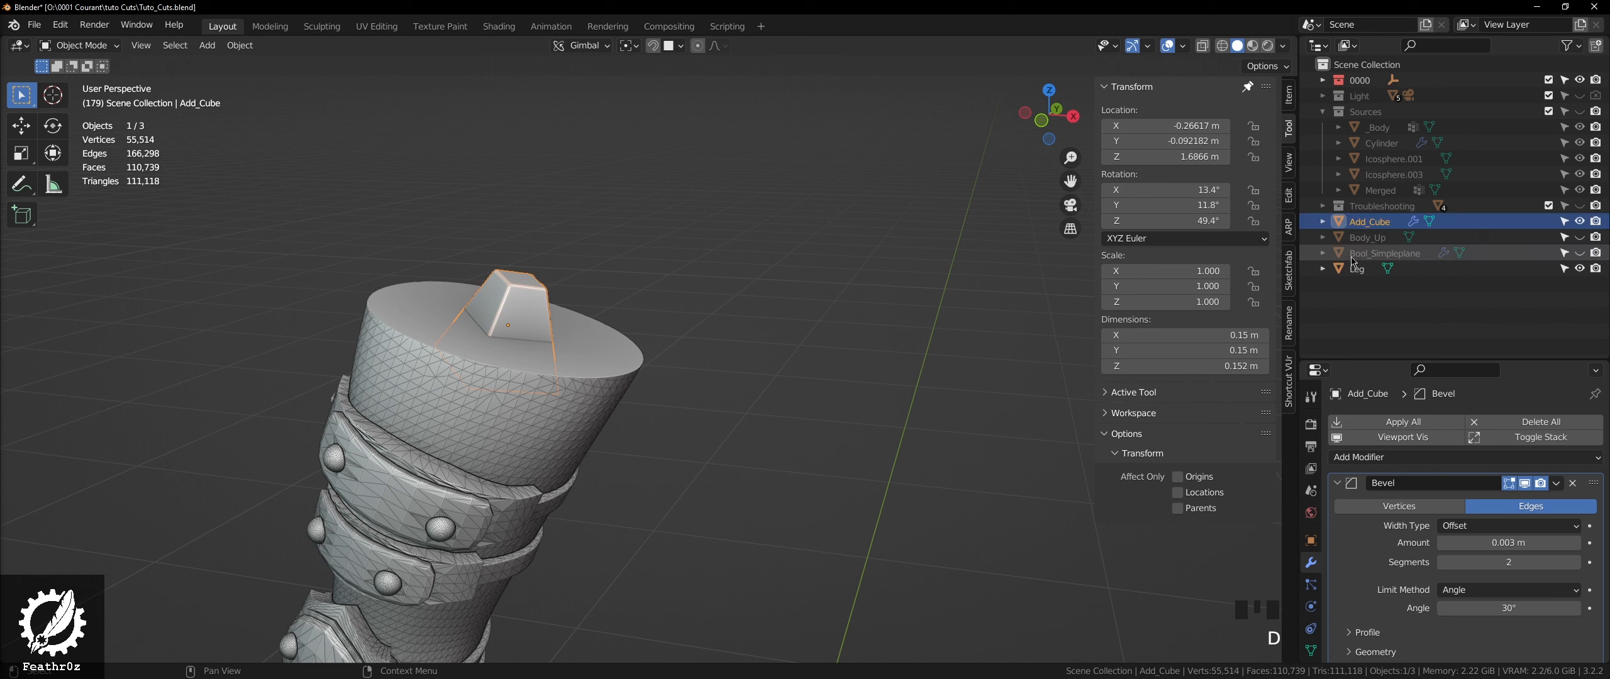
- Rename the tapered cube on the leg's cut face as Join_Cube
click(502, 330)
click(482, 385)
click(516, 317)
click(1368, 221)
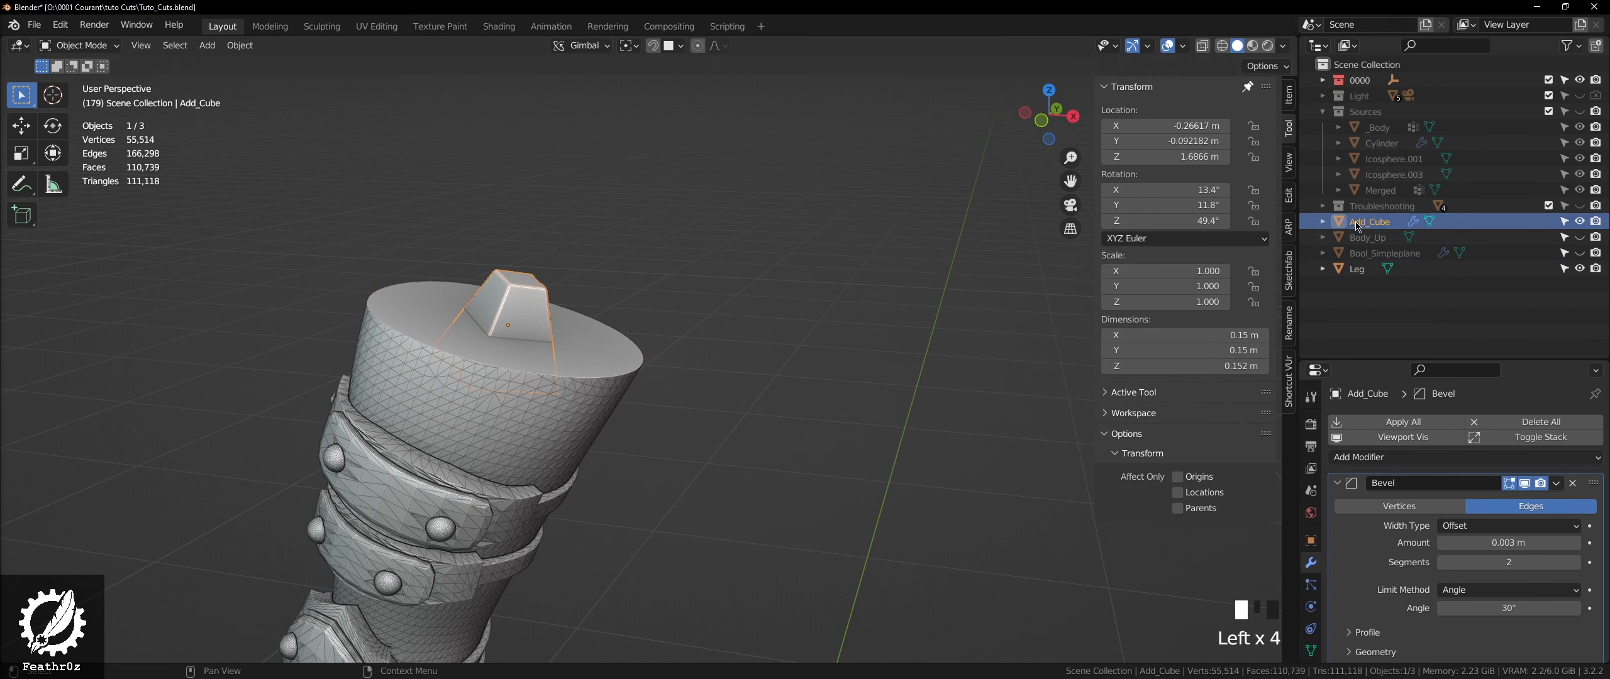
double_click(1367, 221)
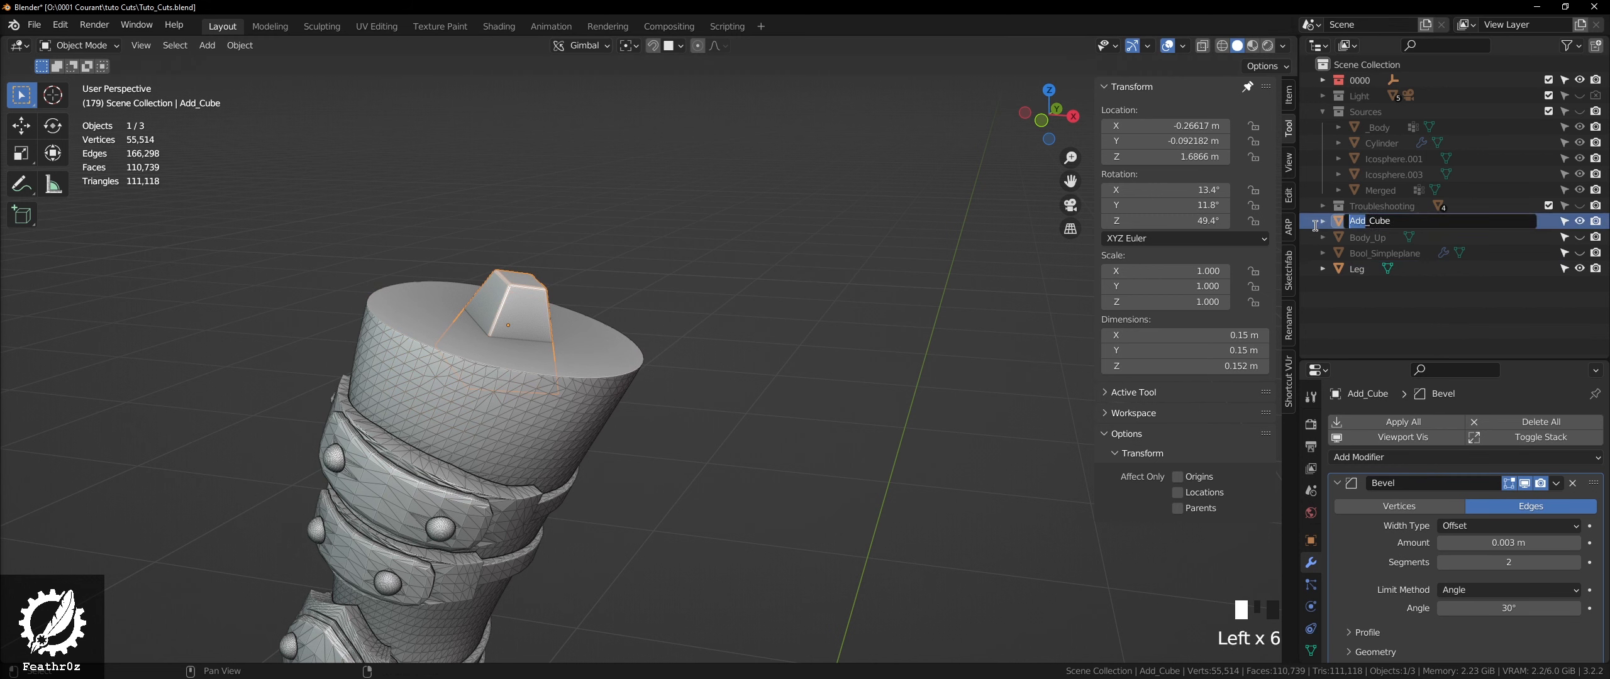
key(Return)
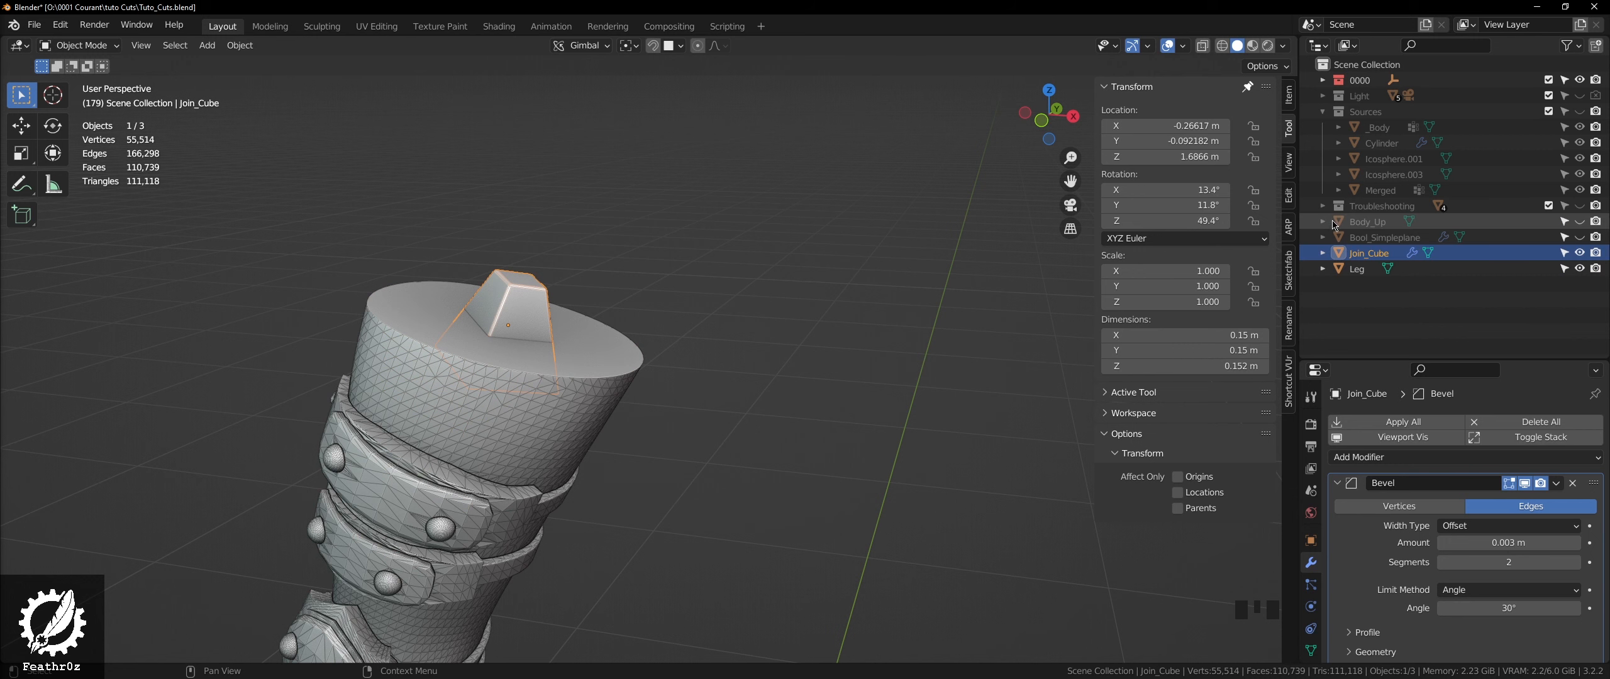
- Duplicate Join_Cube in place without moving the copy
scroll(641, 260, up, 2)
key(shift+d)
right_click(640, 260)
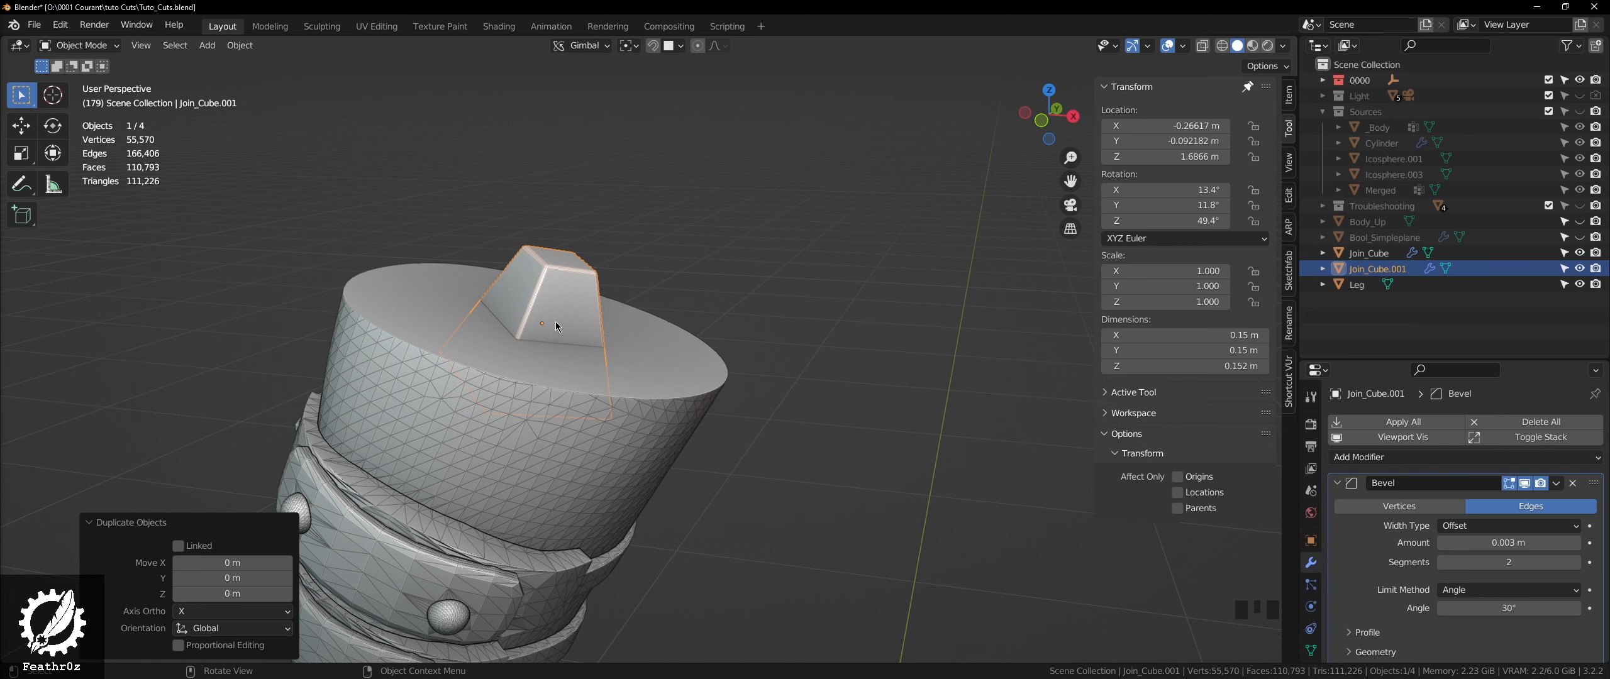
- Rename the duplicated cube as Bool_Cube.001
click(1378, 269)
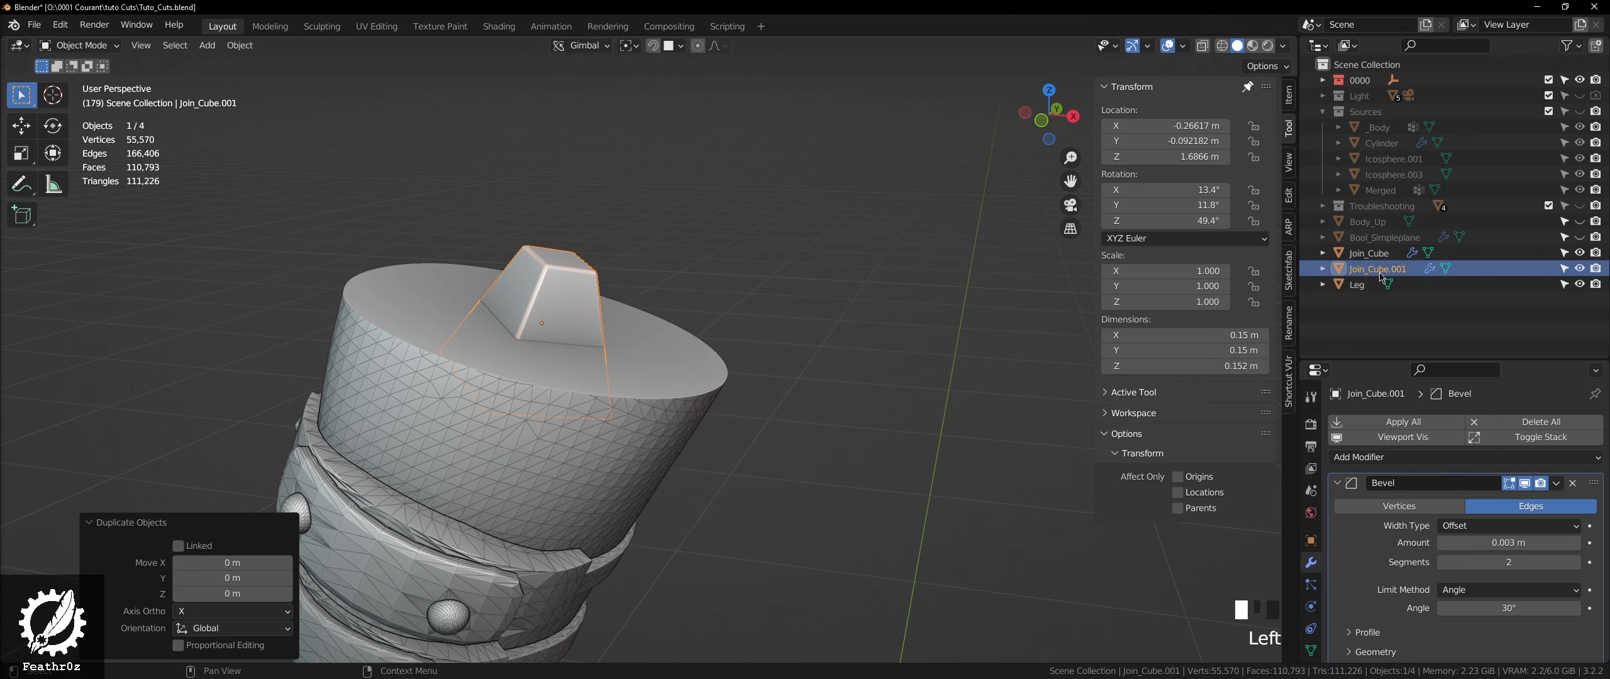
double_click(1408, 269)
drag(1408, 269, 1345, 271)
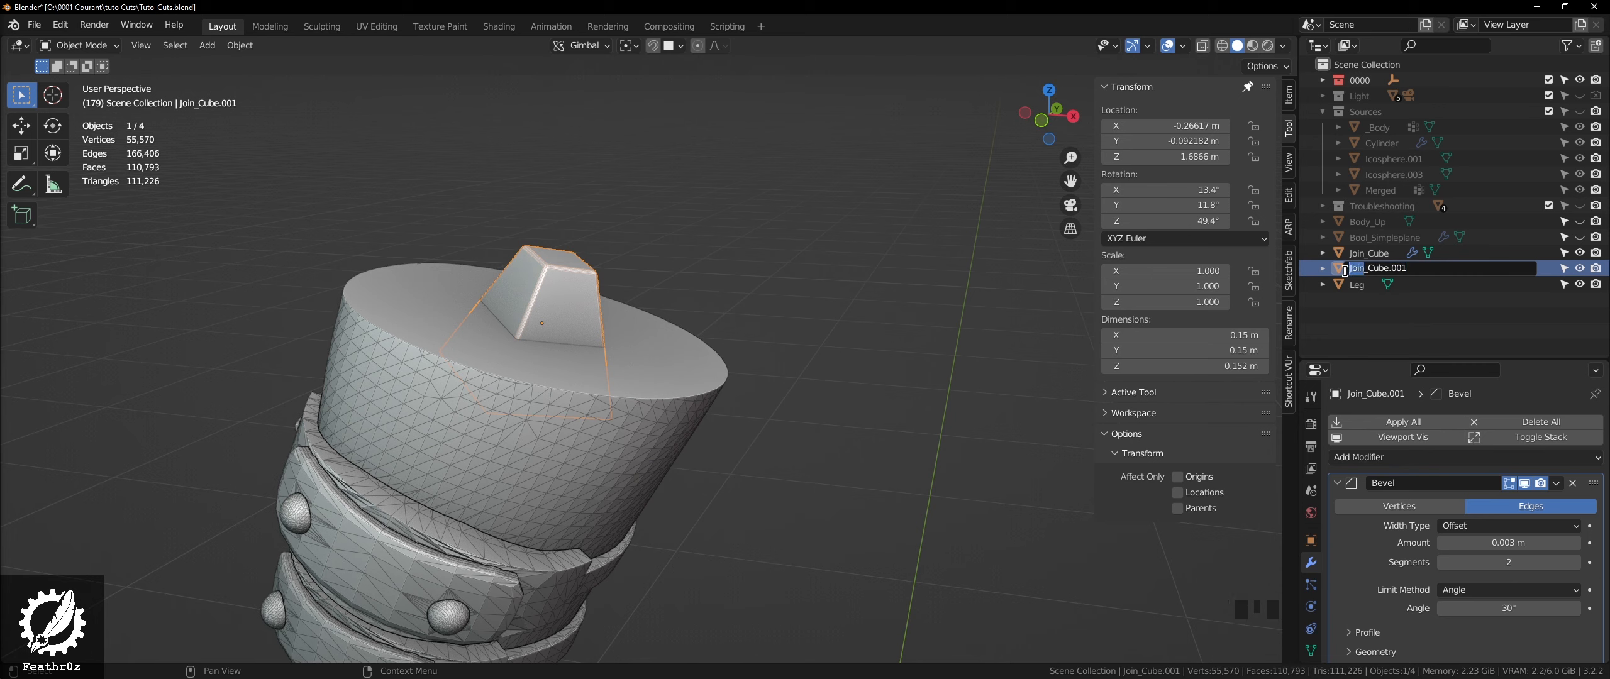
text(Boo)
text(l)
key(Return)
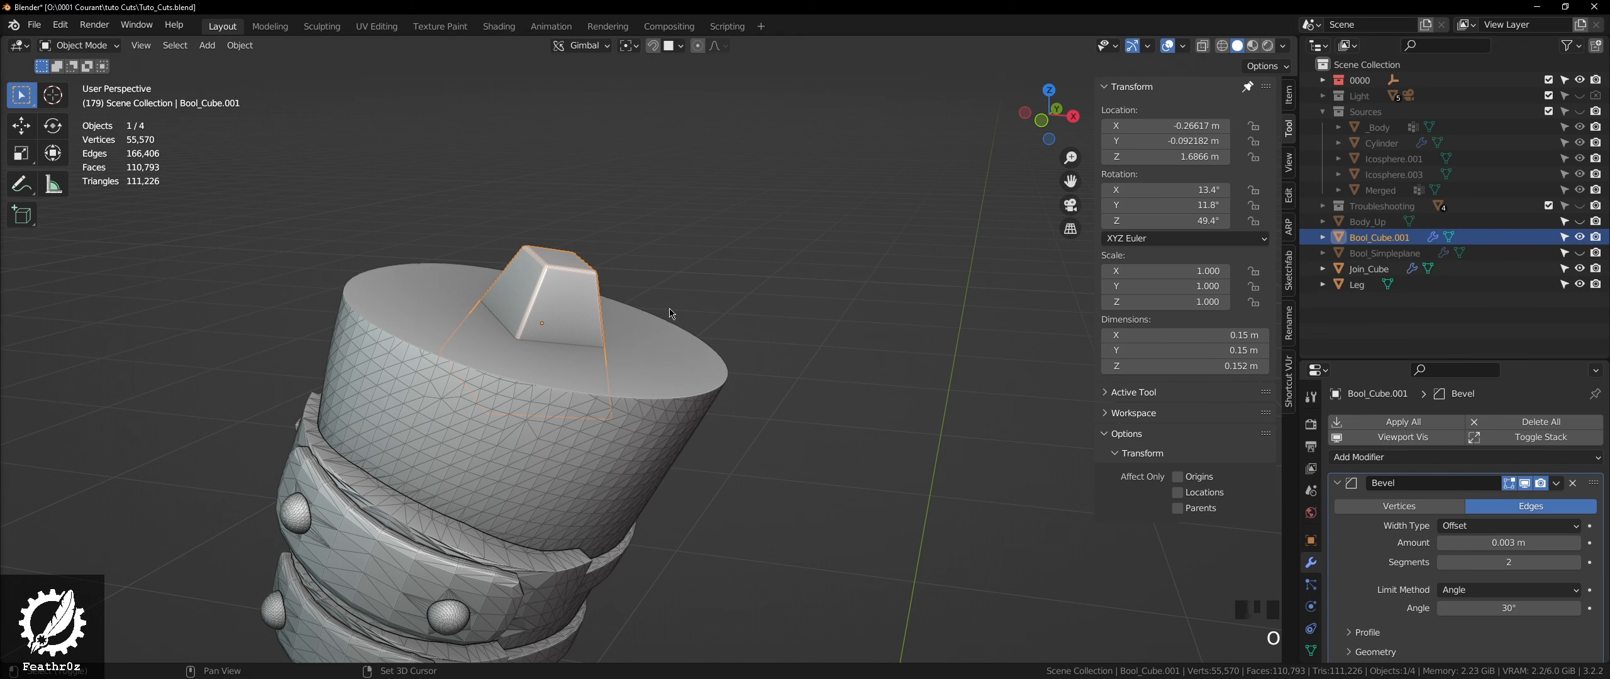
- Clip the view to a region around the protruding part of the cubes and examine their walls from inside
shift+middle_drag(593, 301, 719, 244)
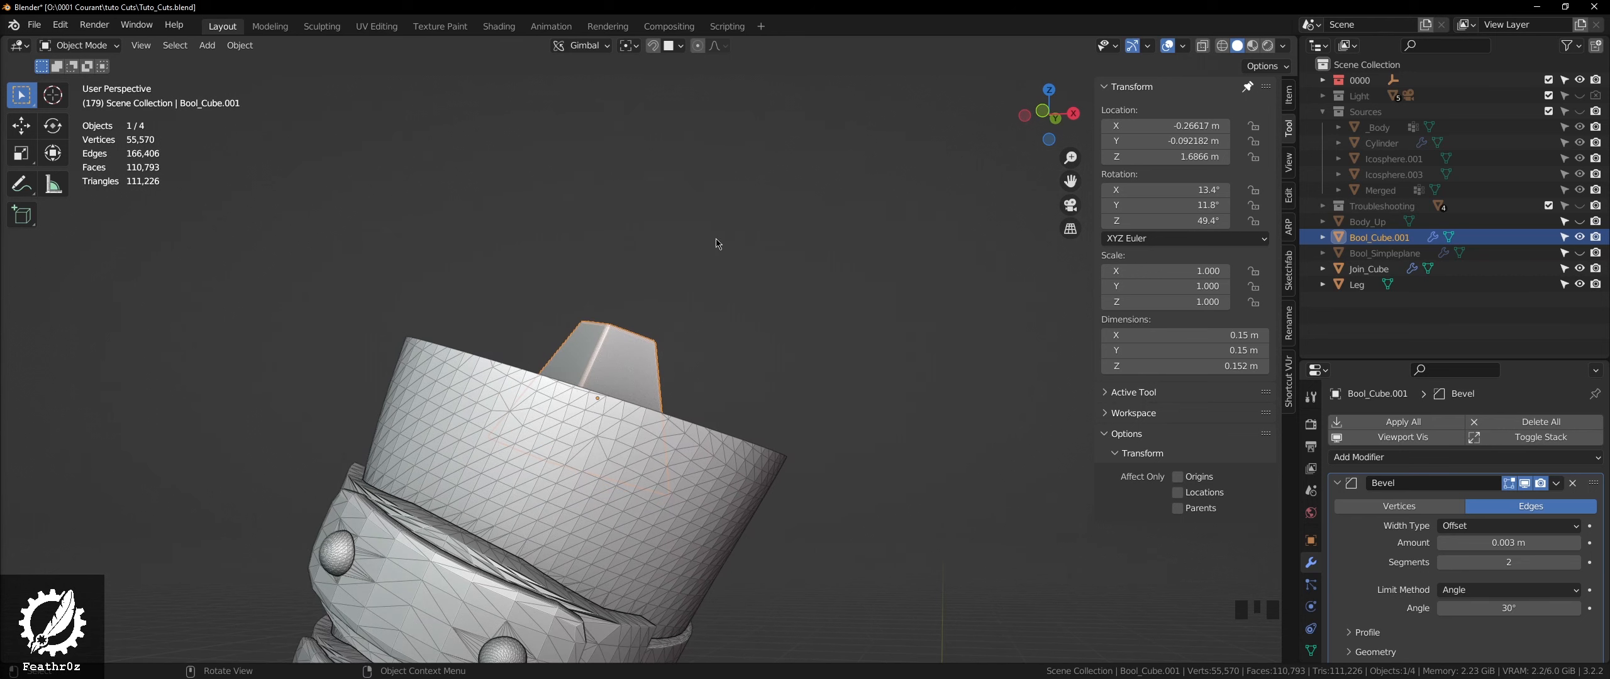
mouse_move(592, 262)
middle_down()
mouse_move(576, 287)
mouse_move(603, 277)
middle_up()
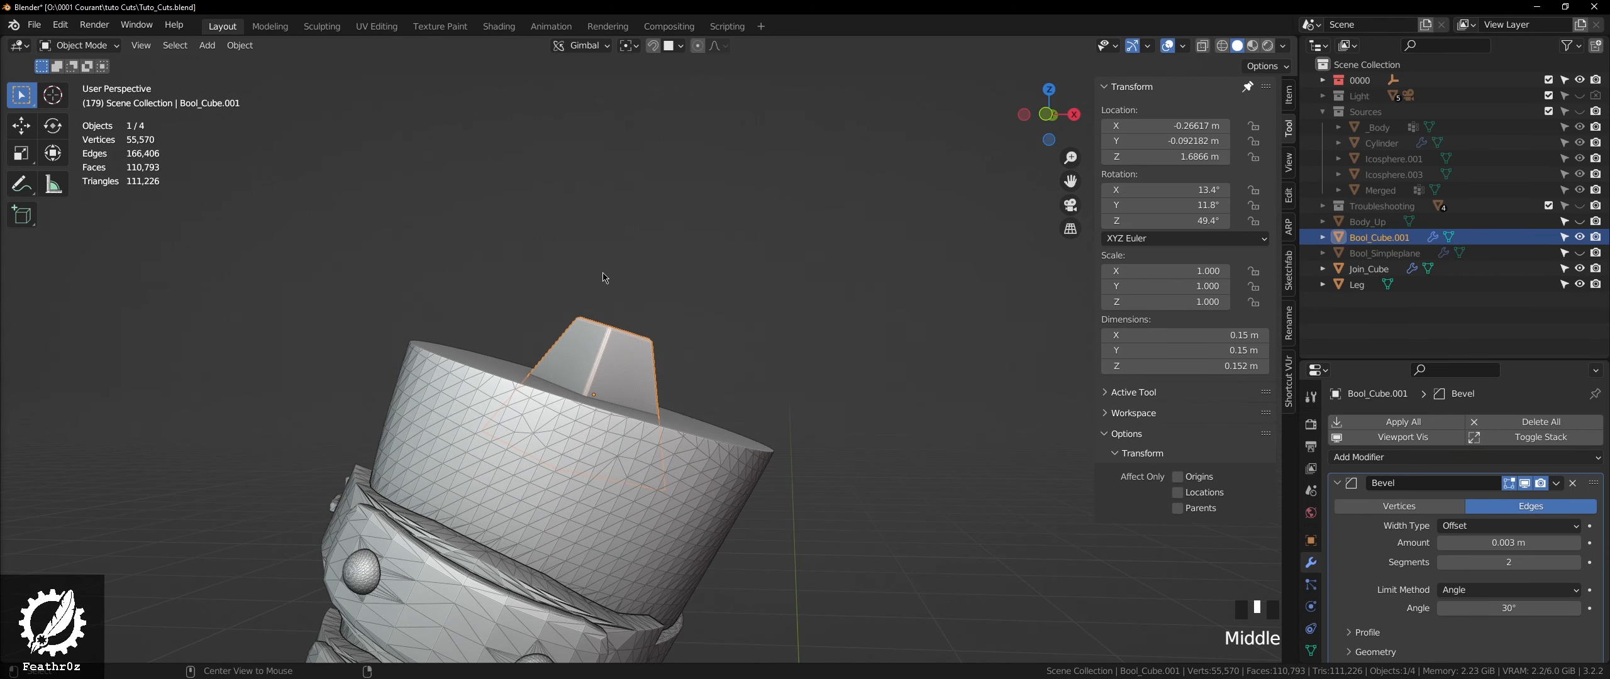
key(alt+b)
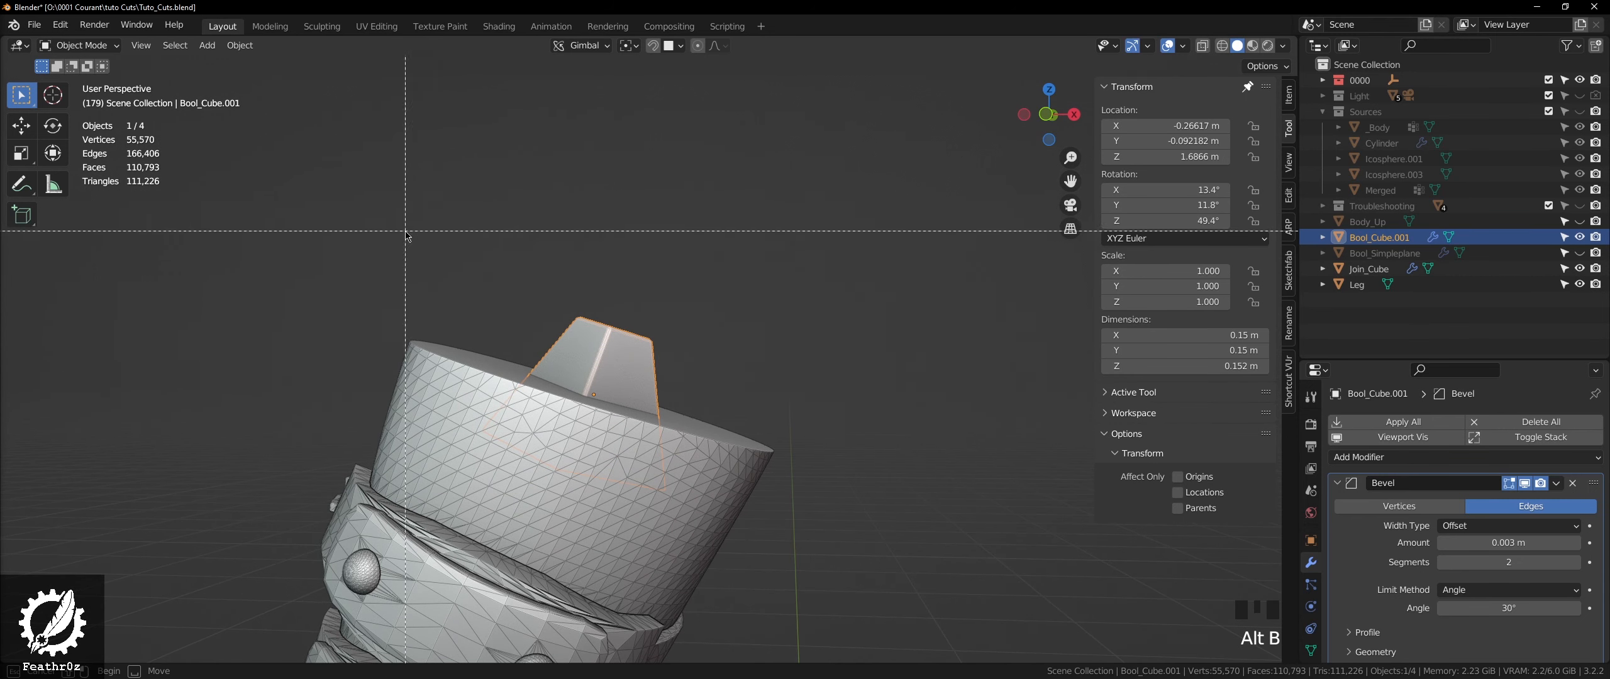
drag(405, 231, 875, 363)
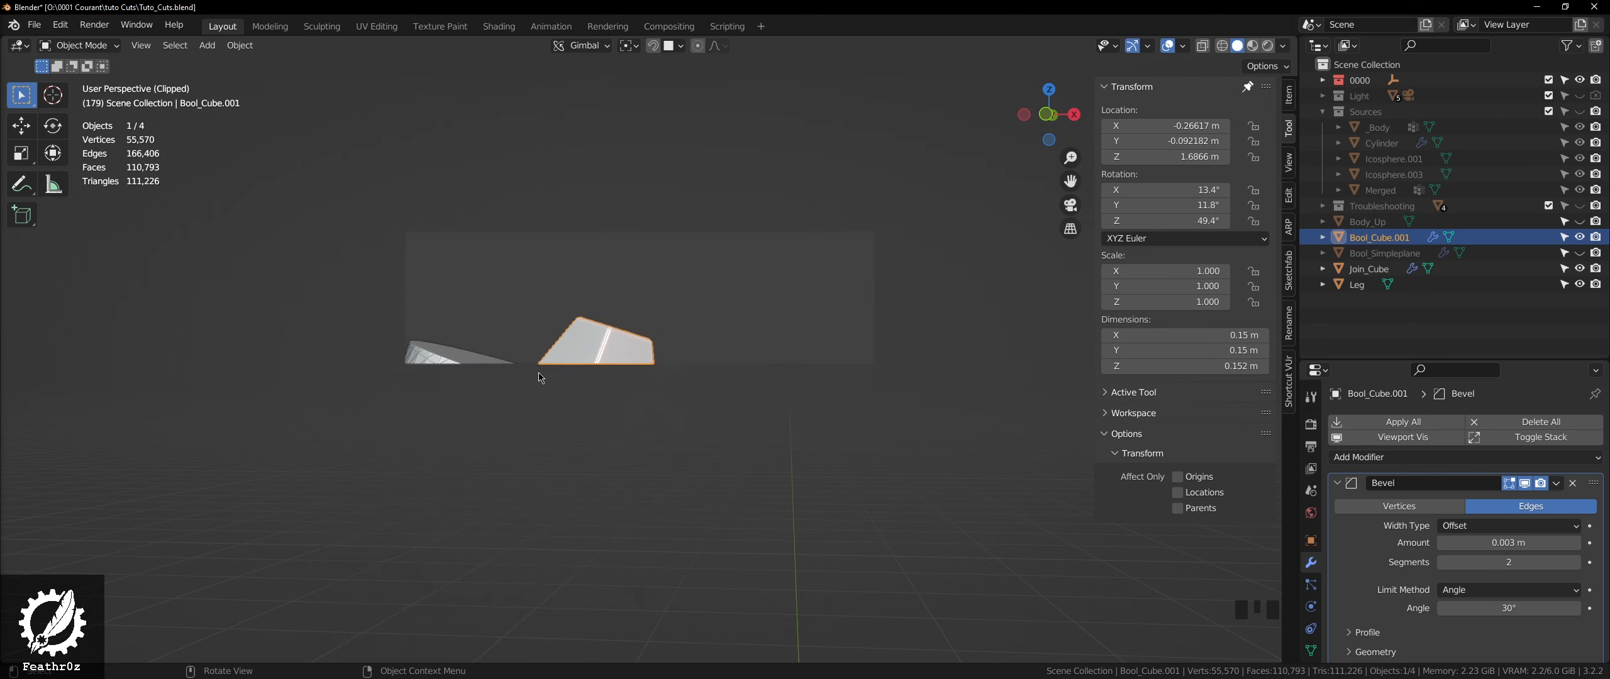
scroll(541, 377, up, 6)
middle_drag(659, 337, 704, 254)
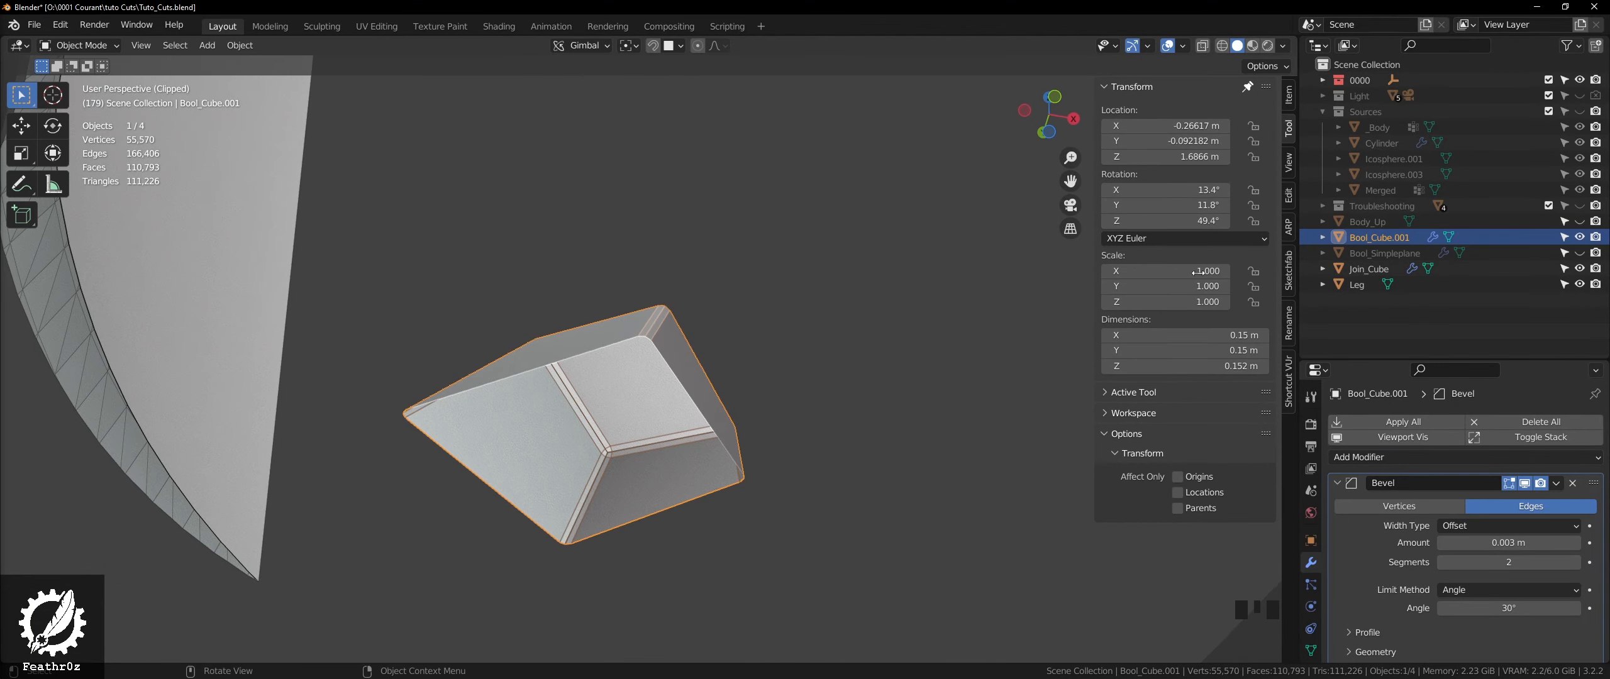
- Enlarge all faces of Bool_Cube.001 outward with Shrink/Fatten by about 0.0088 m
click(1373, 244)
middle_drag(709, 302, 699, 341)
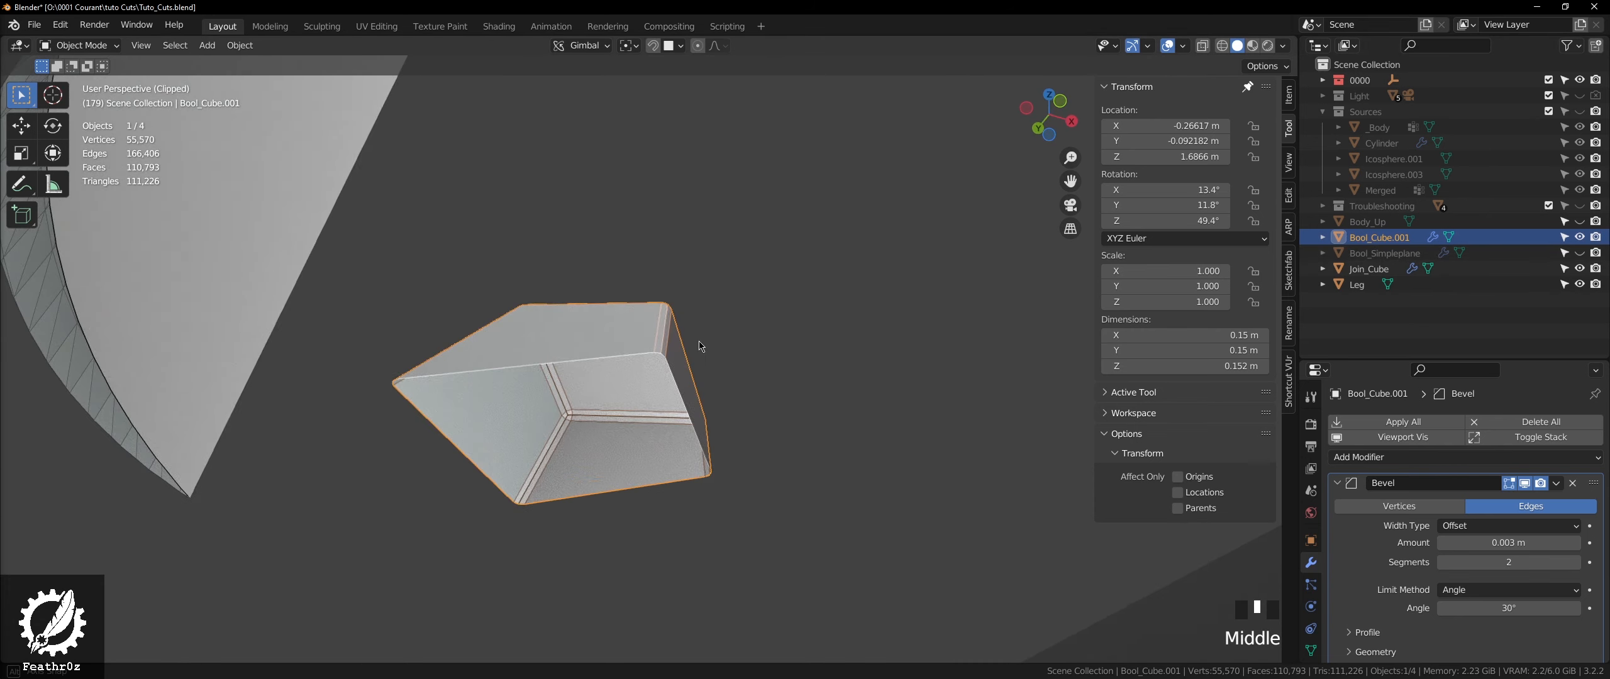
key(Tab)
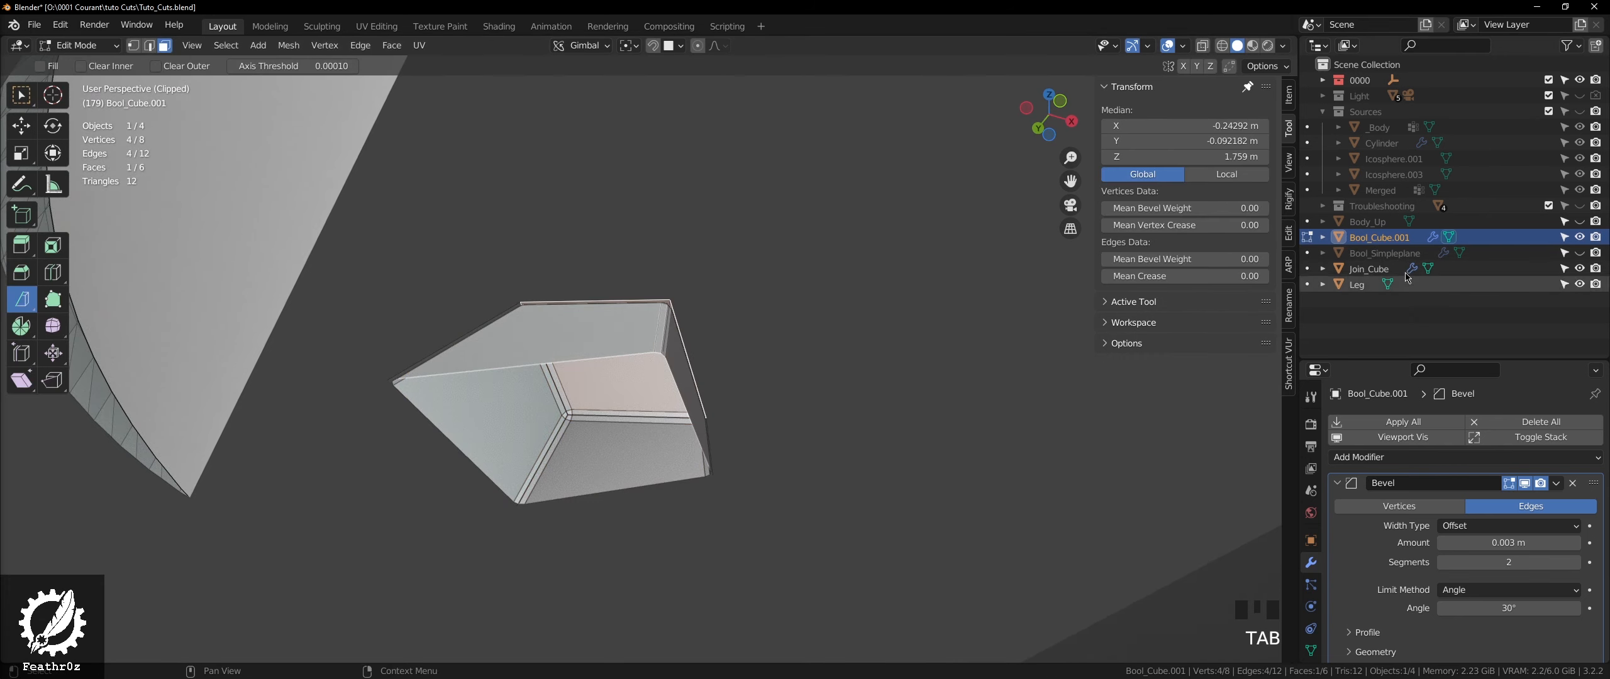
key(a)
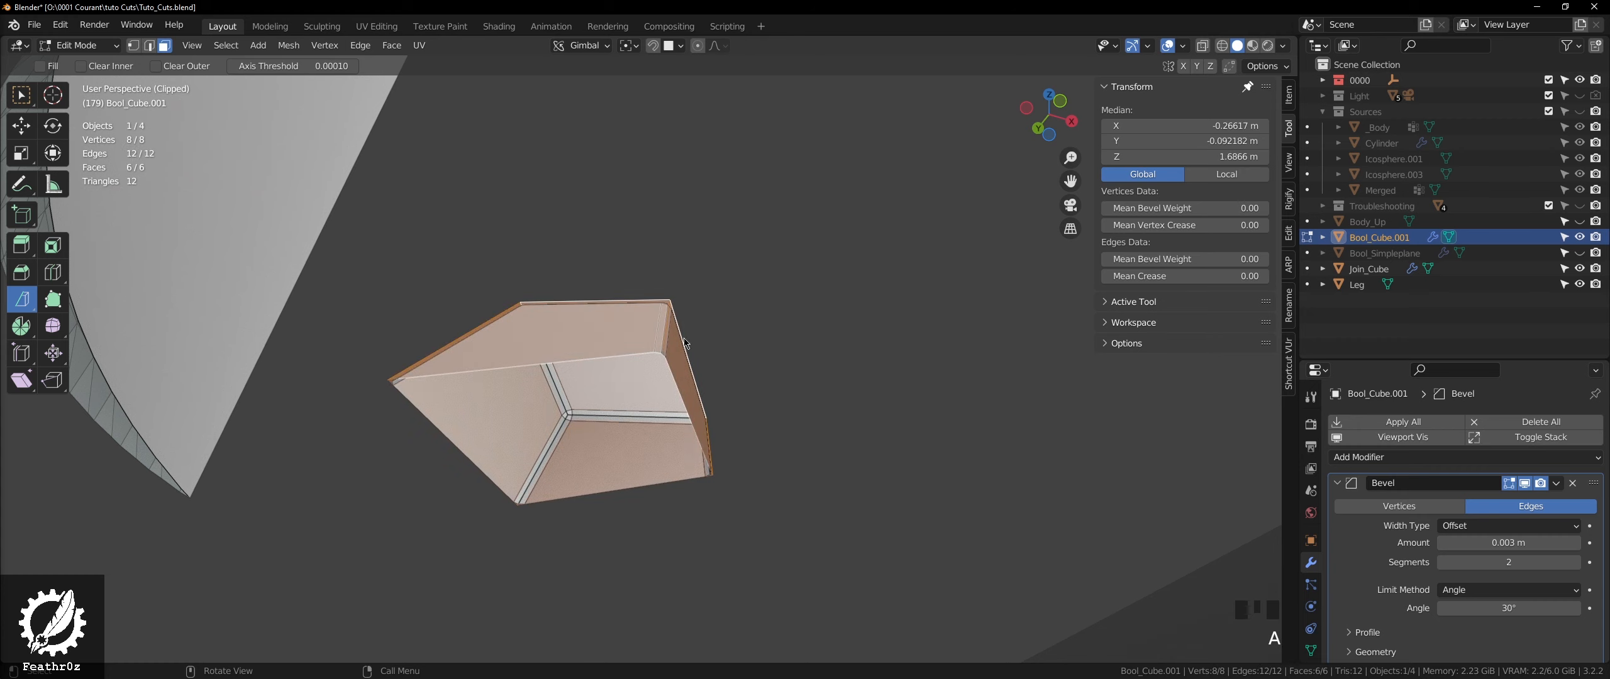
key(alt+s)
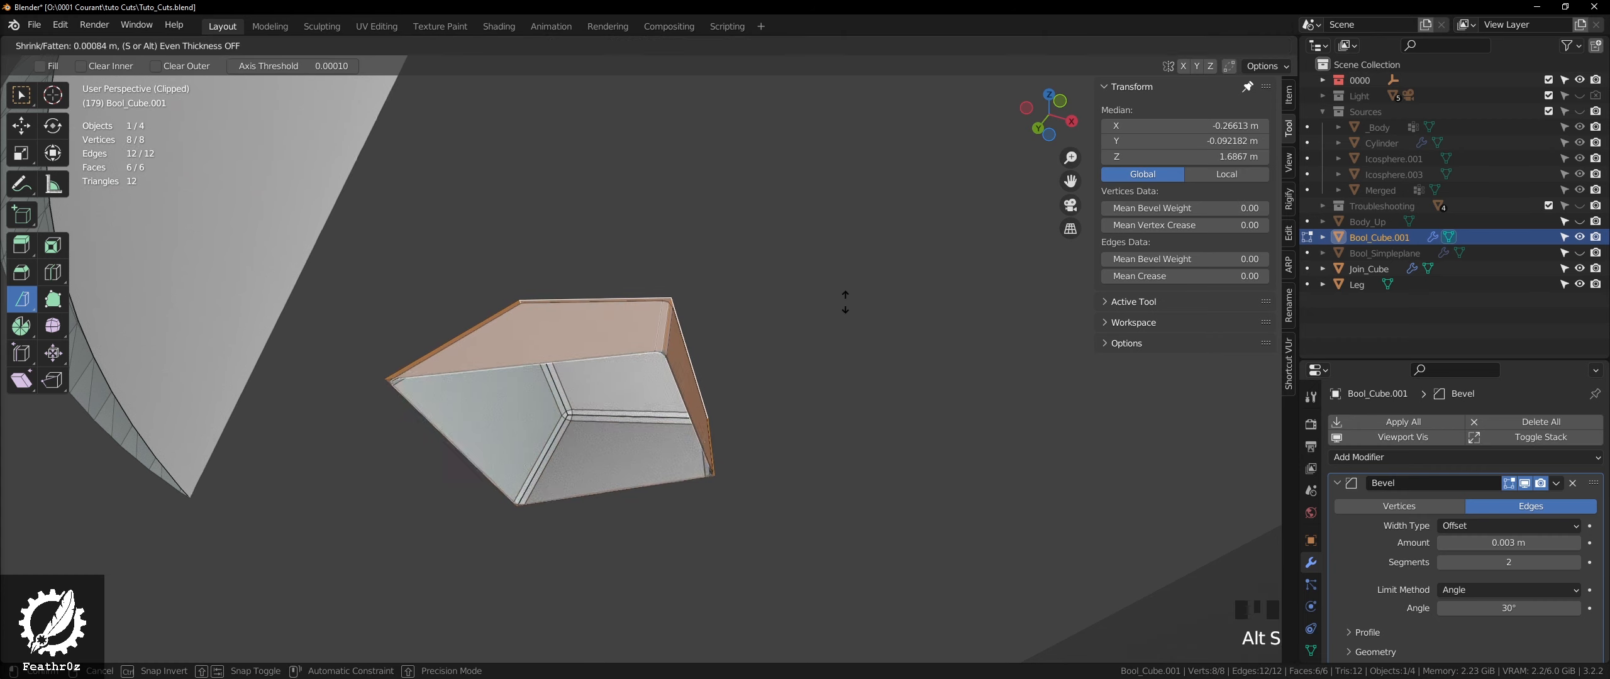
click(857, 288)
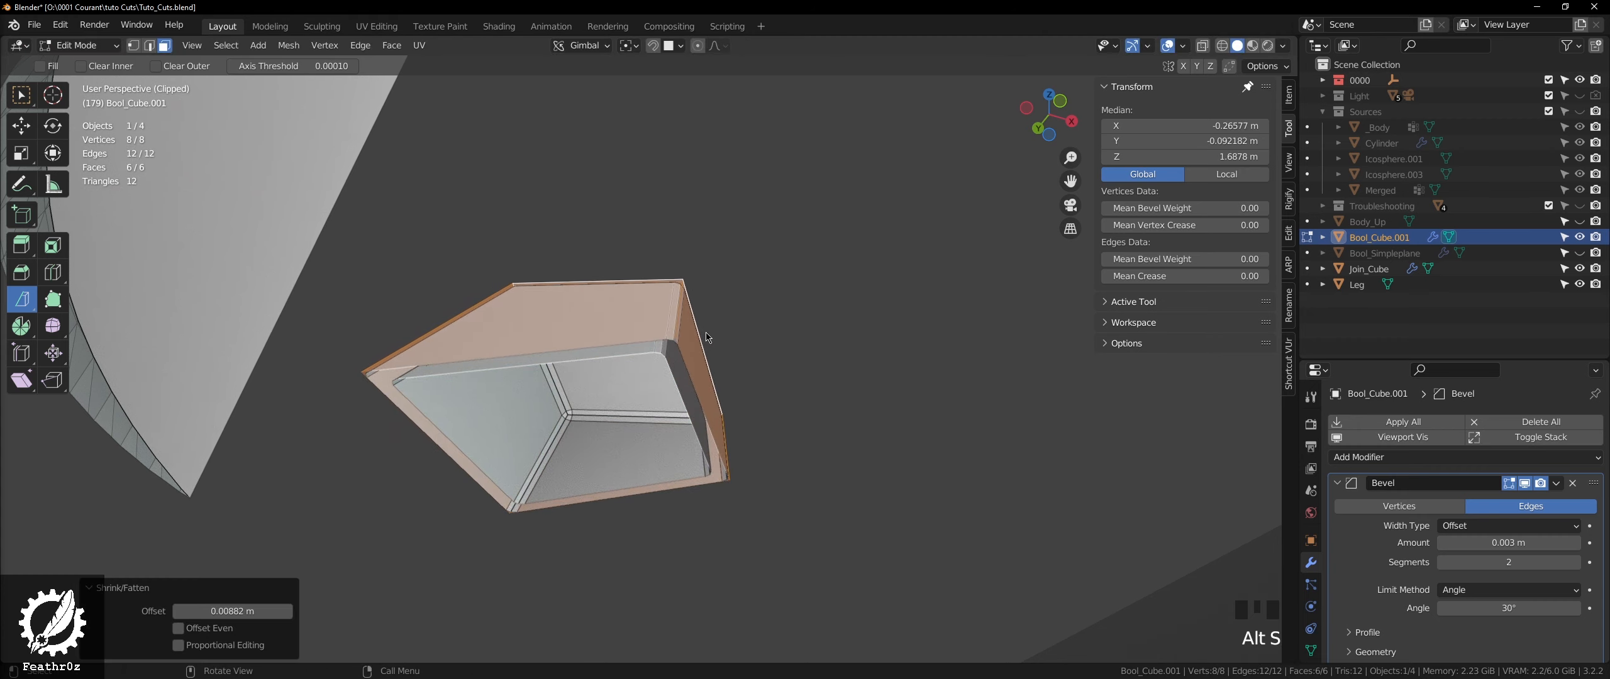
middle_drag(857, 288, 782, 353)
scroll(674, 280, up, 4)
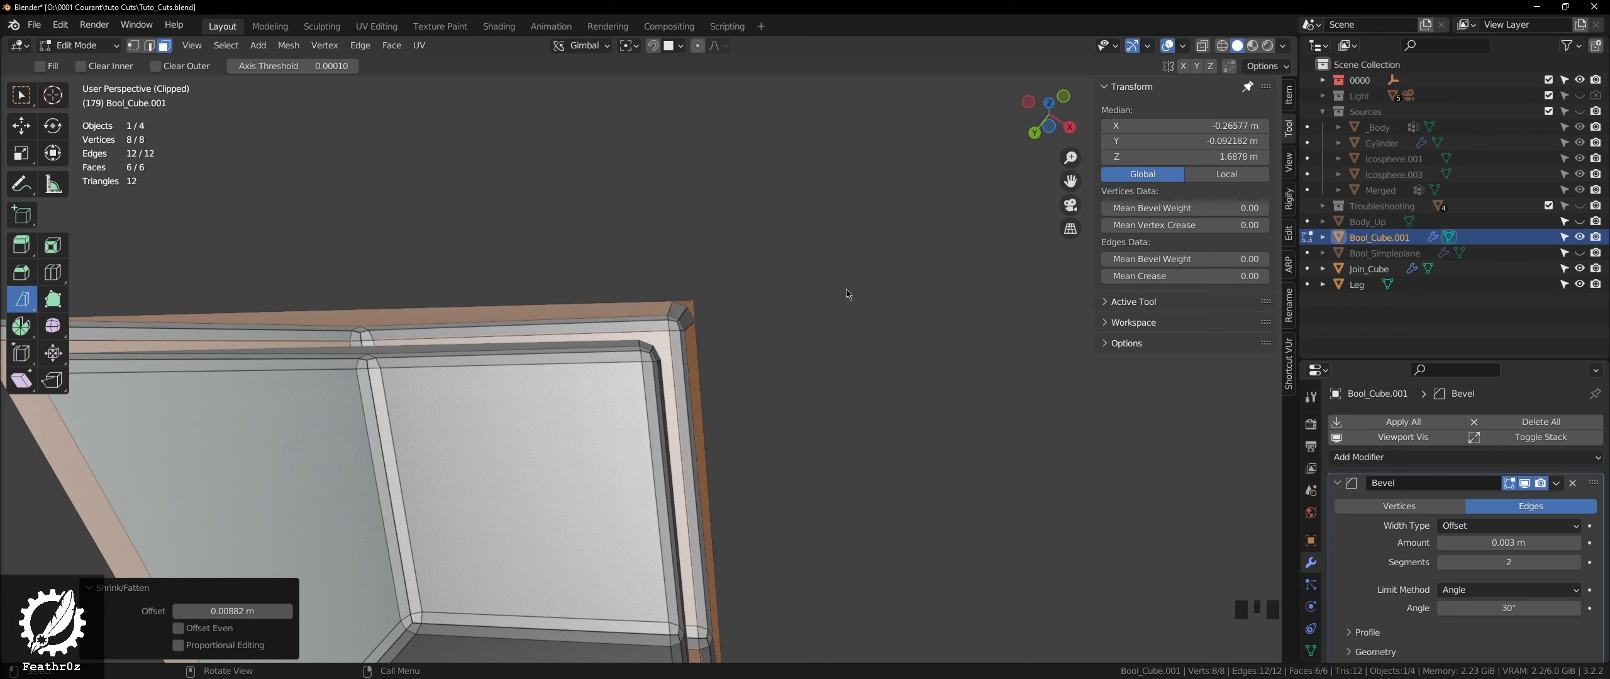
key(alt+s)
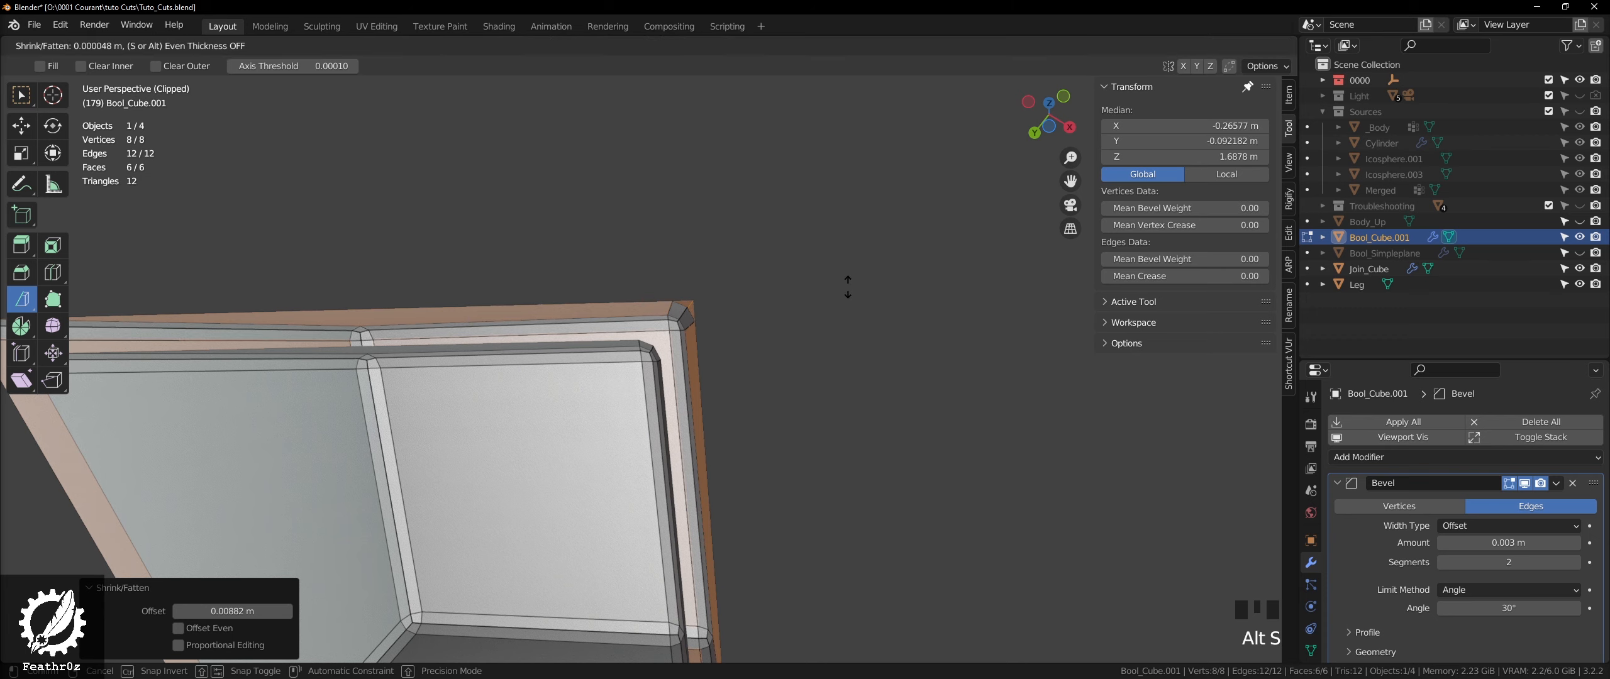
click(846, 287)
middle_drag(761, 274, 671, 383)
key(Tab)
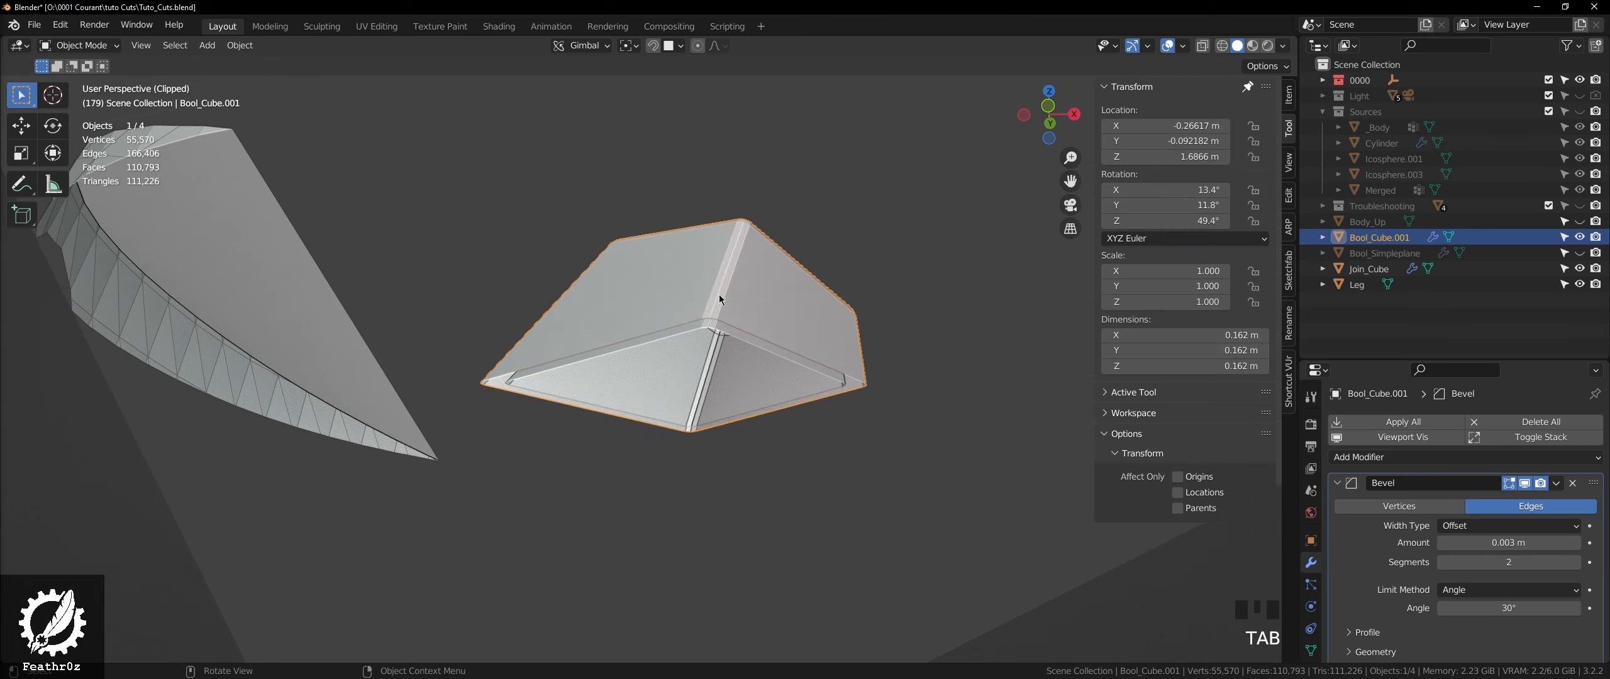
- Clear the view clipping and hide Bool_Cube.001, leaving Join_Cube on the leg's cut face
middle_drag(654, 324, 651, 385)
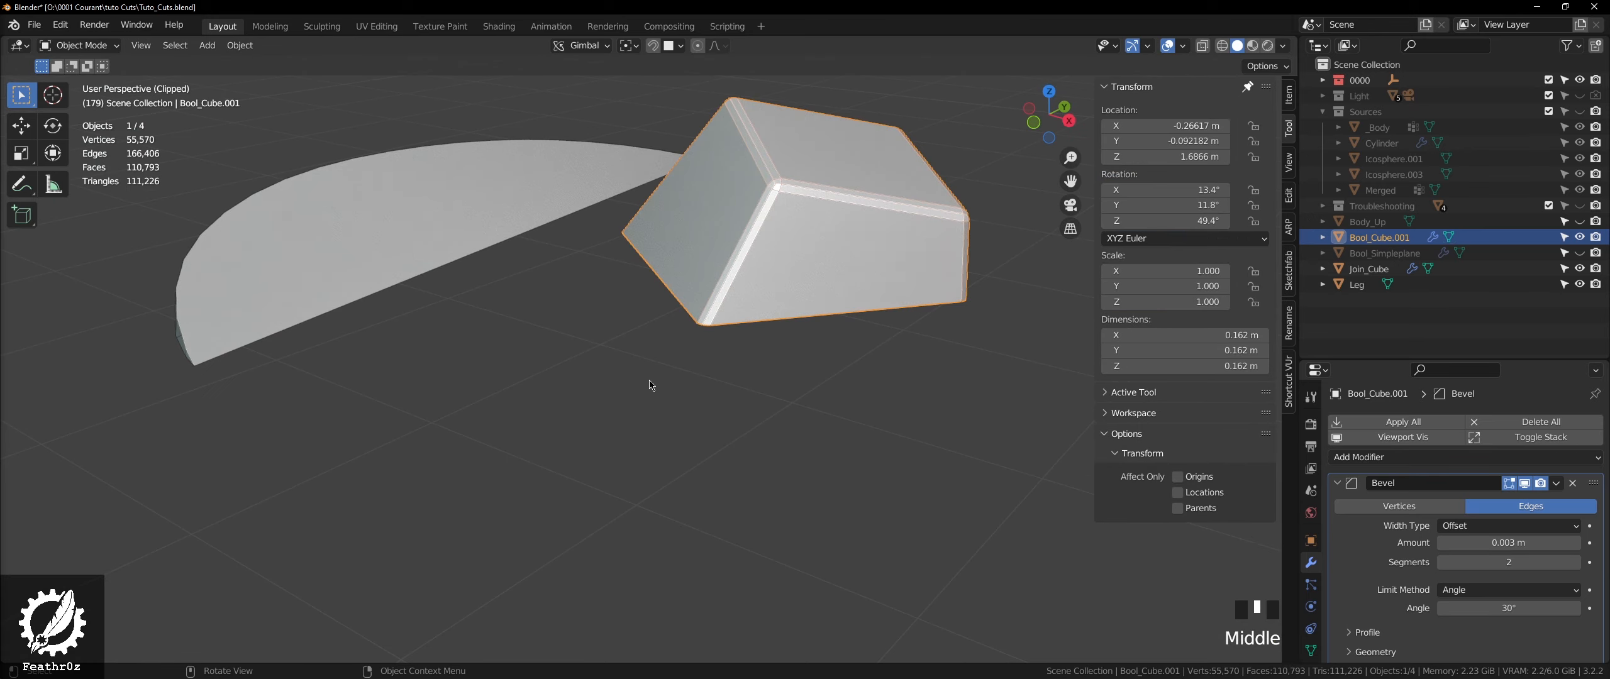
middle_drag(653, 303, 629, 415)
scroll(765, 217, down, 8)
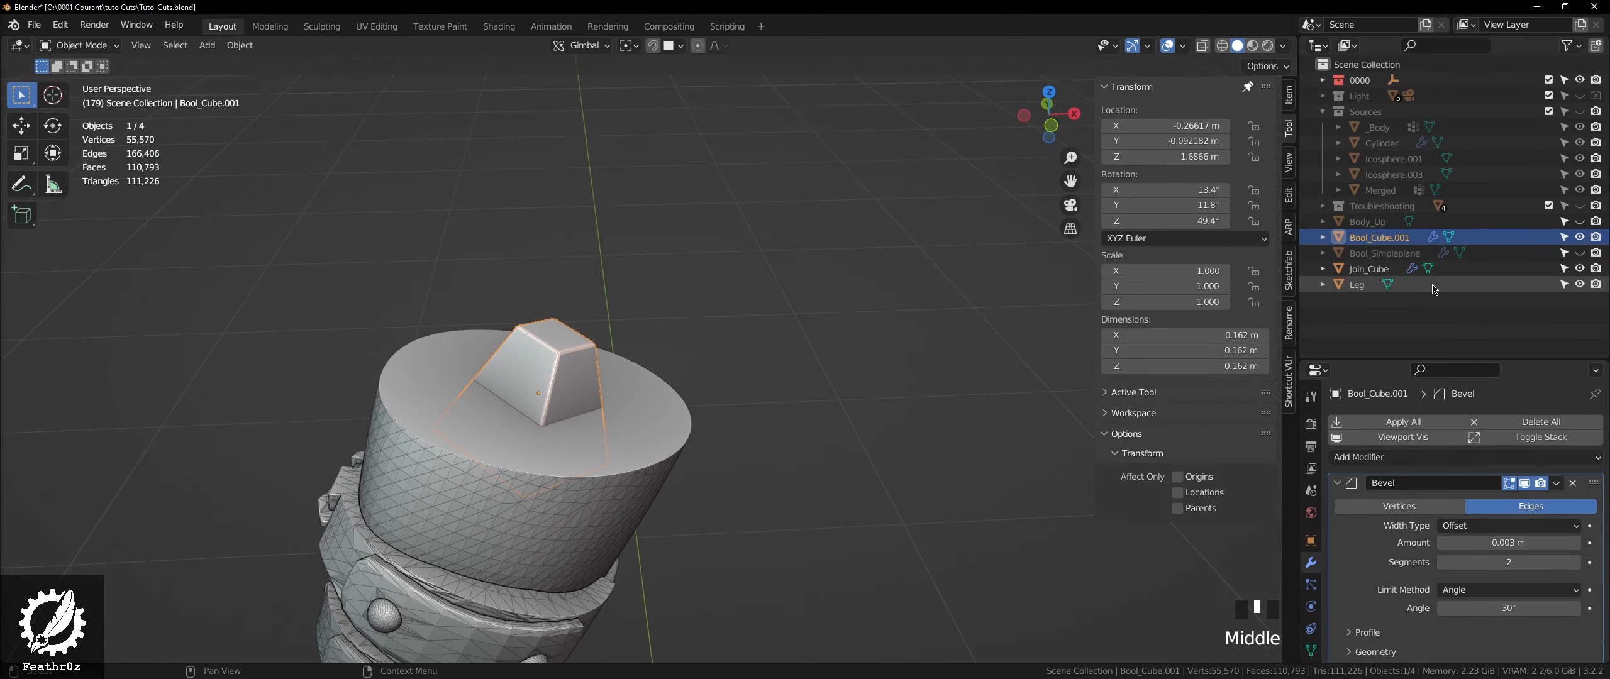
click(1583, 242)
- Join the Leg with Join_Cube into one object, keeping Join_Cube active, and save the file
click(554, 389)
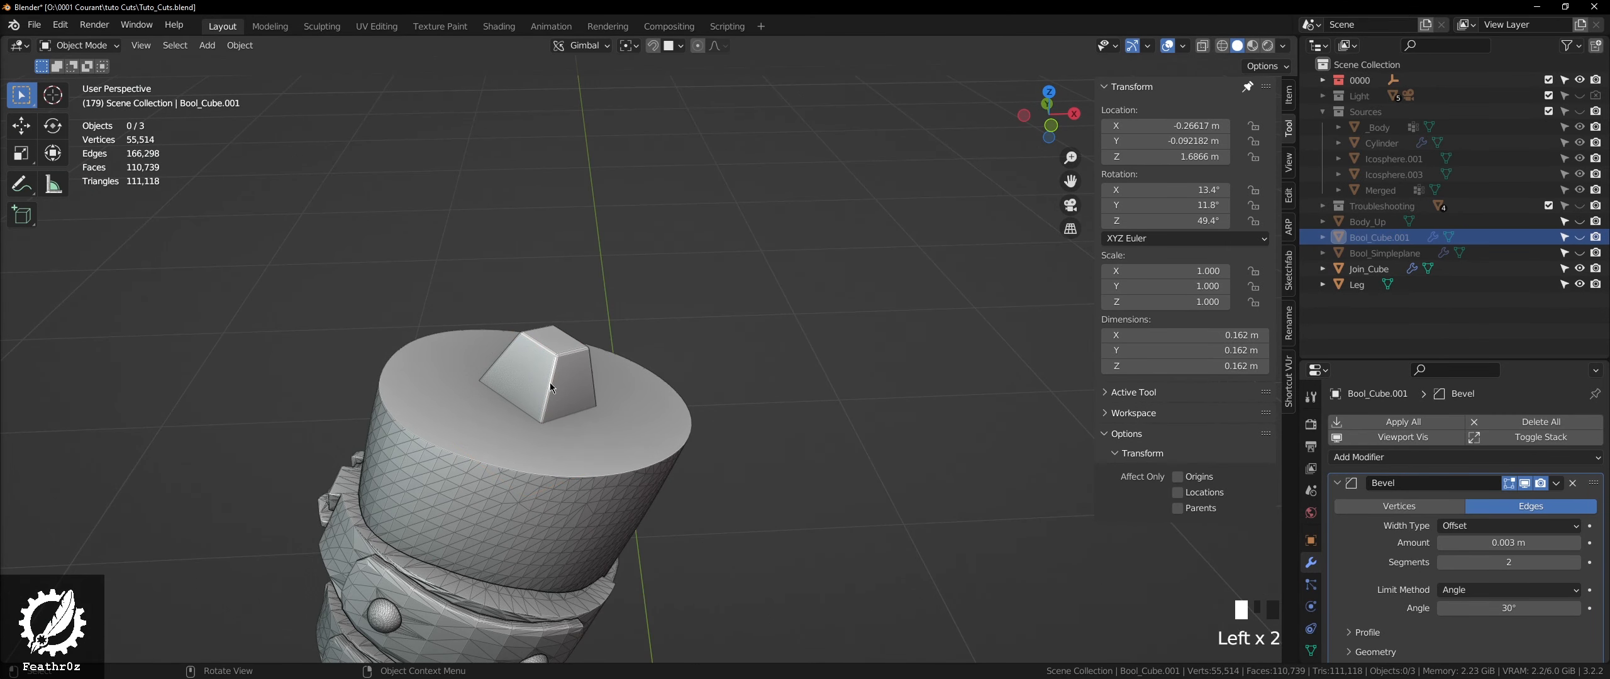
middle_drag(553, 388, 642, 375)
scroll(528, 358, up, 2)
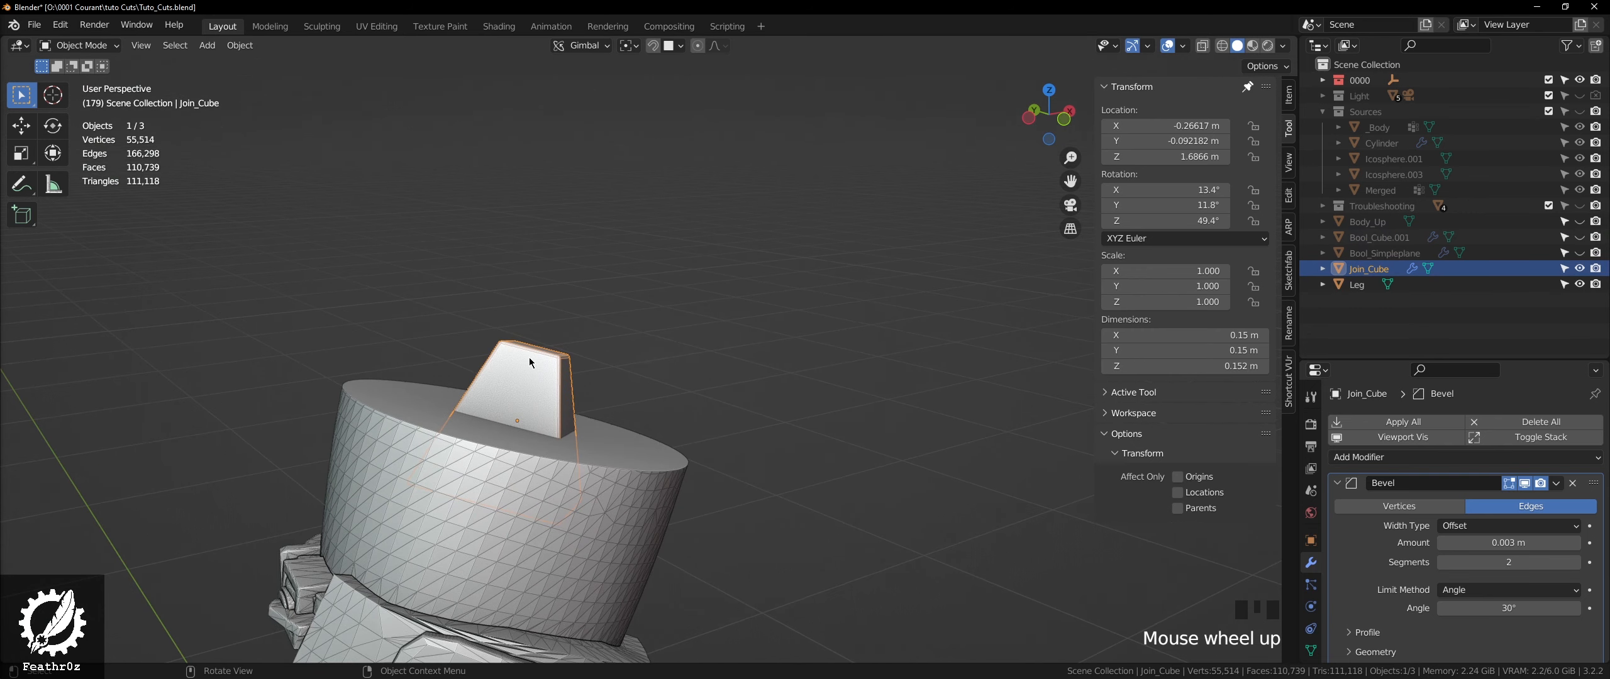
middle_drag(528, 357, 604, 453)
double_click(613, 473)
shift+click(614, 472)
shift+click(518, 376)
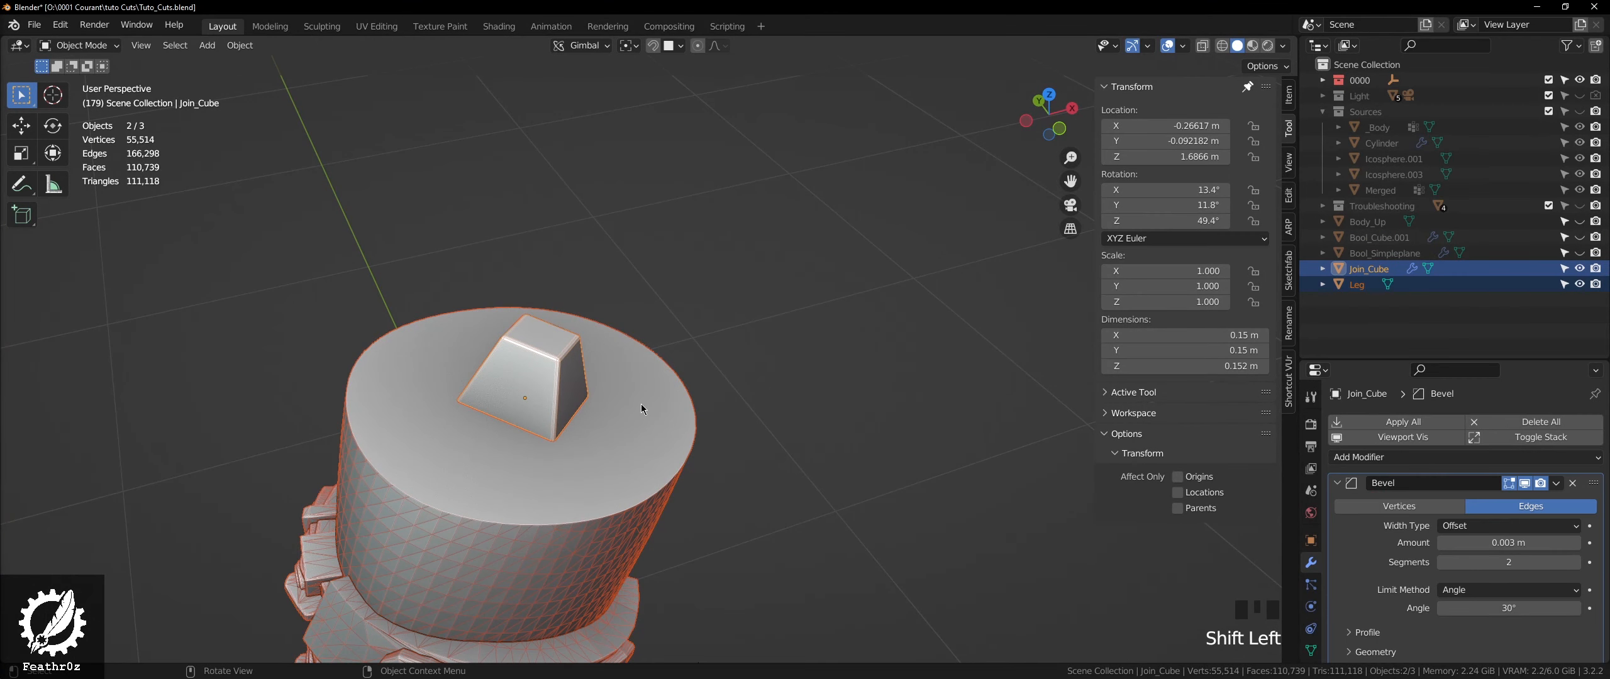
key(ctrl+j)
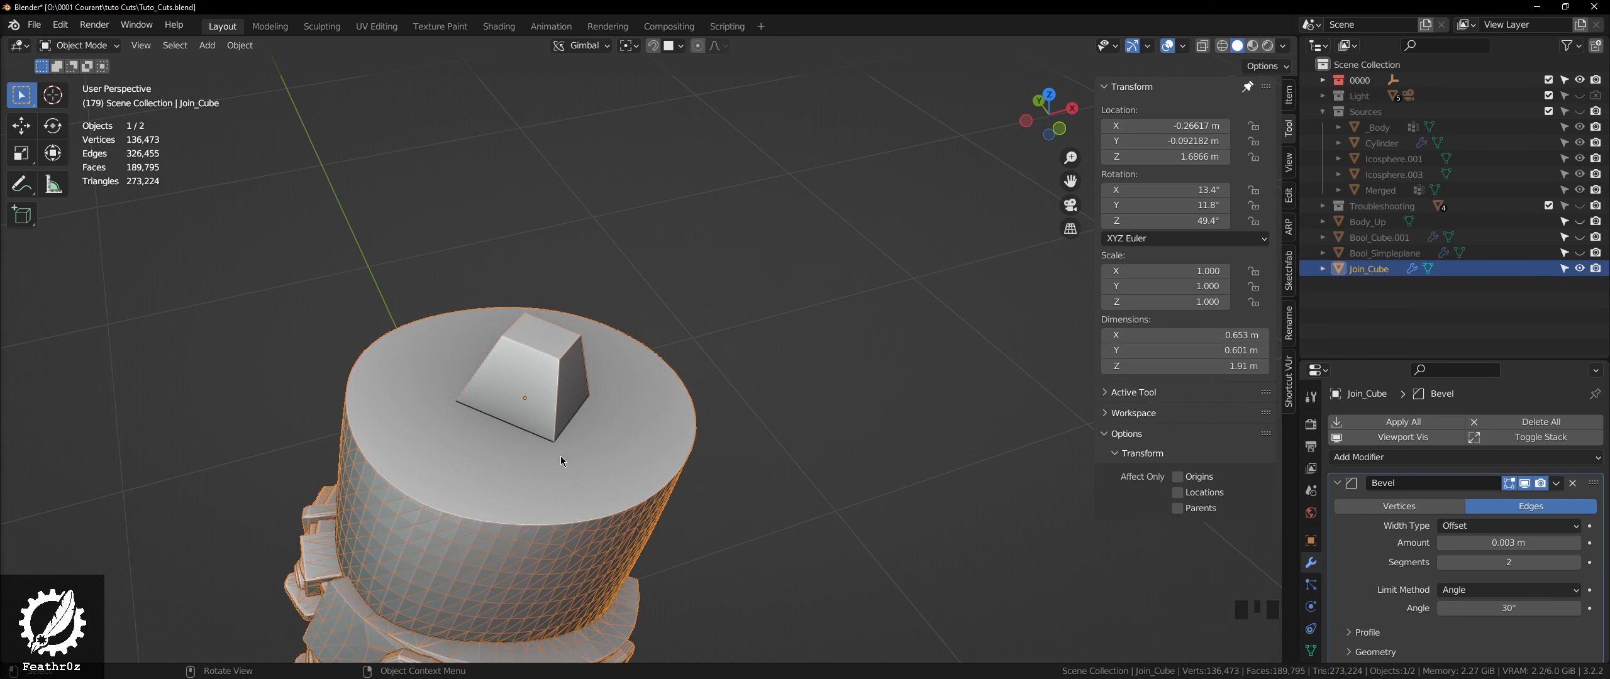
click(742, 399)
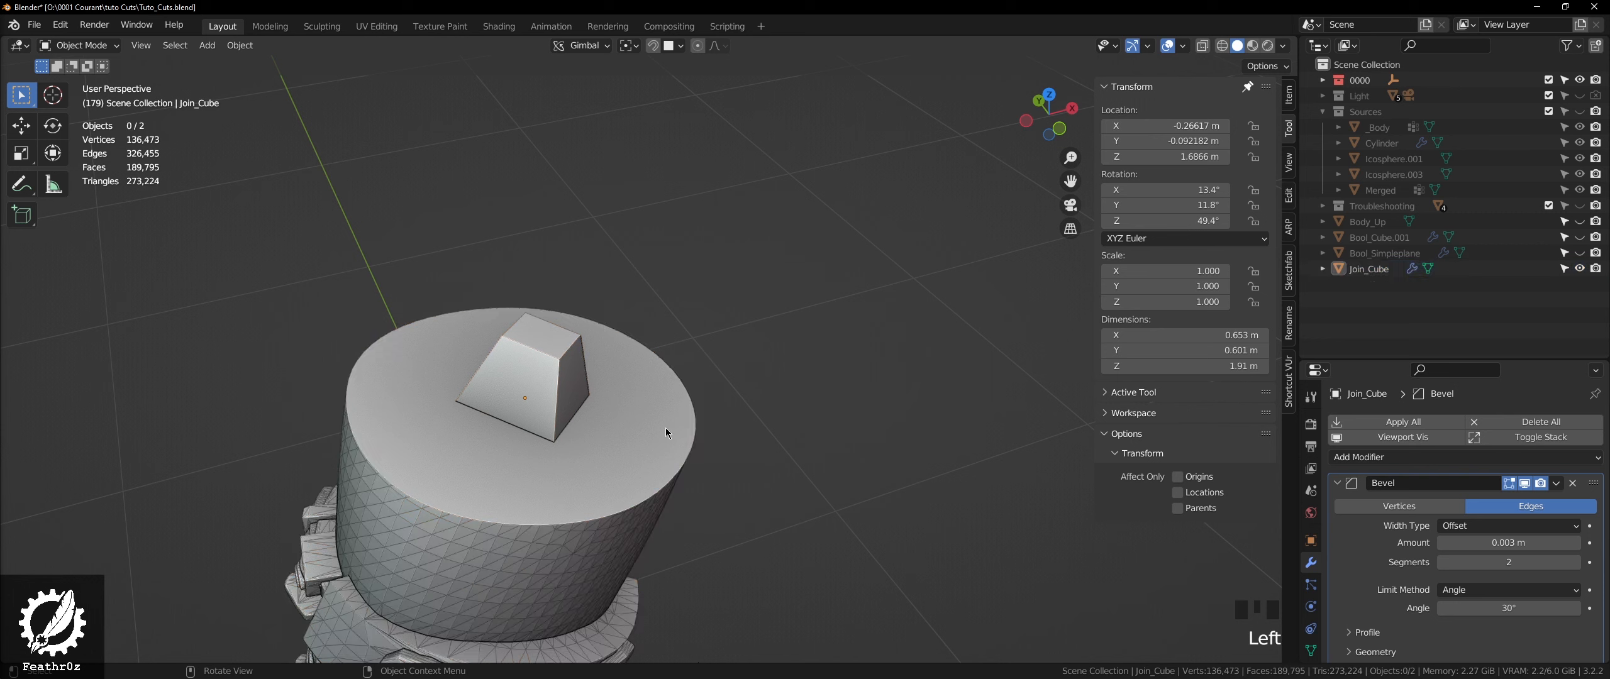
key(ctrl+s)
- Clip the view to the peg and the top of the leg, examine where they meet, and clear the clipping
click(545, 415)
middle_drag(545, 415, 602, 387)
key(alt+b)
drag(522, 277, 709, 463)
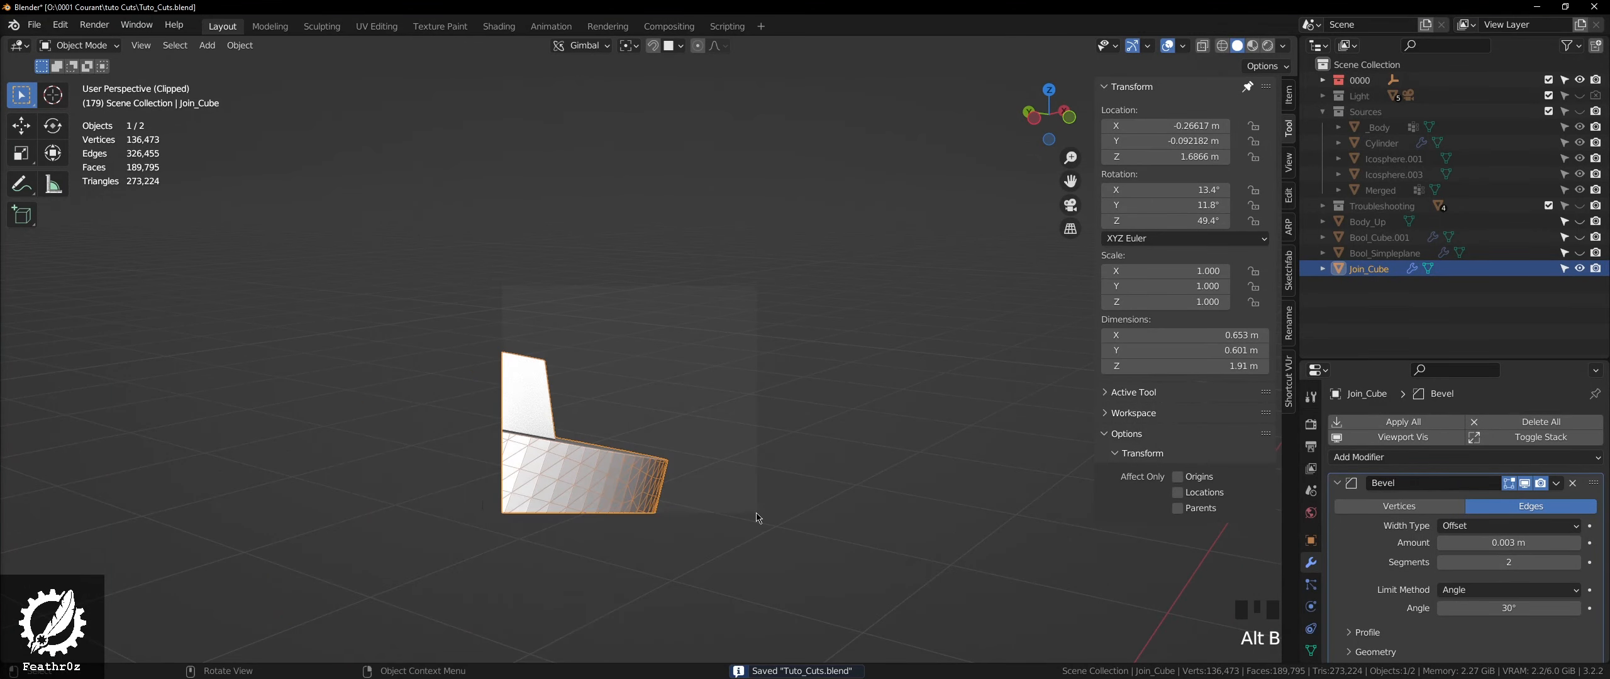
scroll(521, 435, up, 3)
middle_drag(521, 435, 516, 461)
key(alt+b)
scroll(516, 462, down, 3)
click(736, 384)
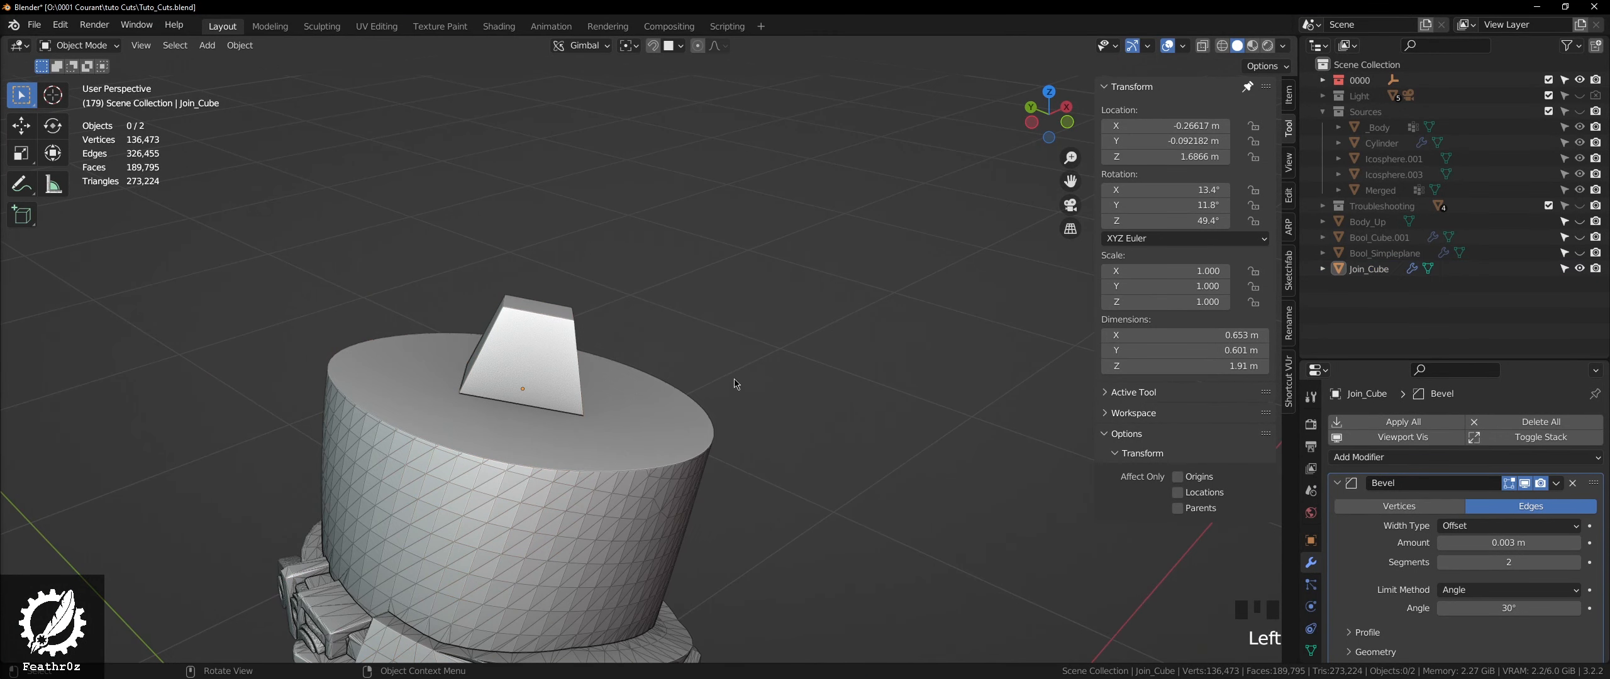
- Examine the leg with its peg and briefly show the Bool_Simpleplane cutter on the cut face
scroll(458, 371, down, 4)
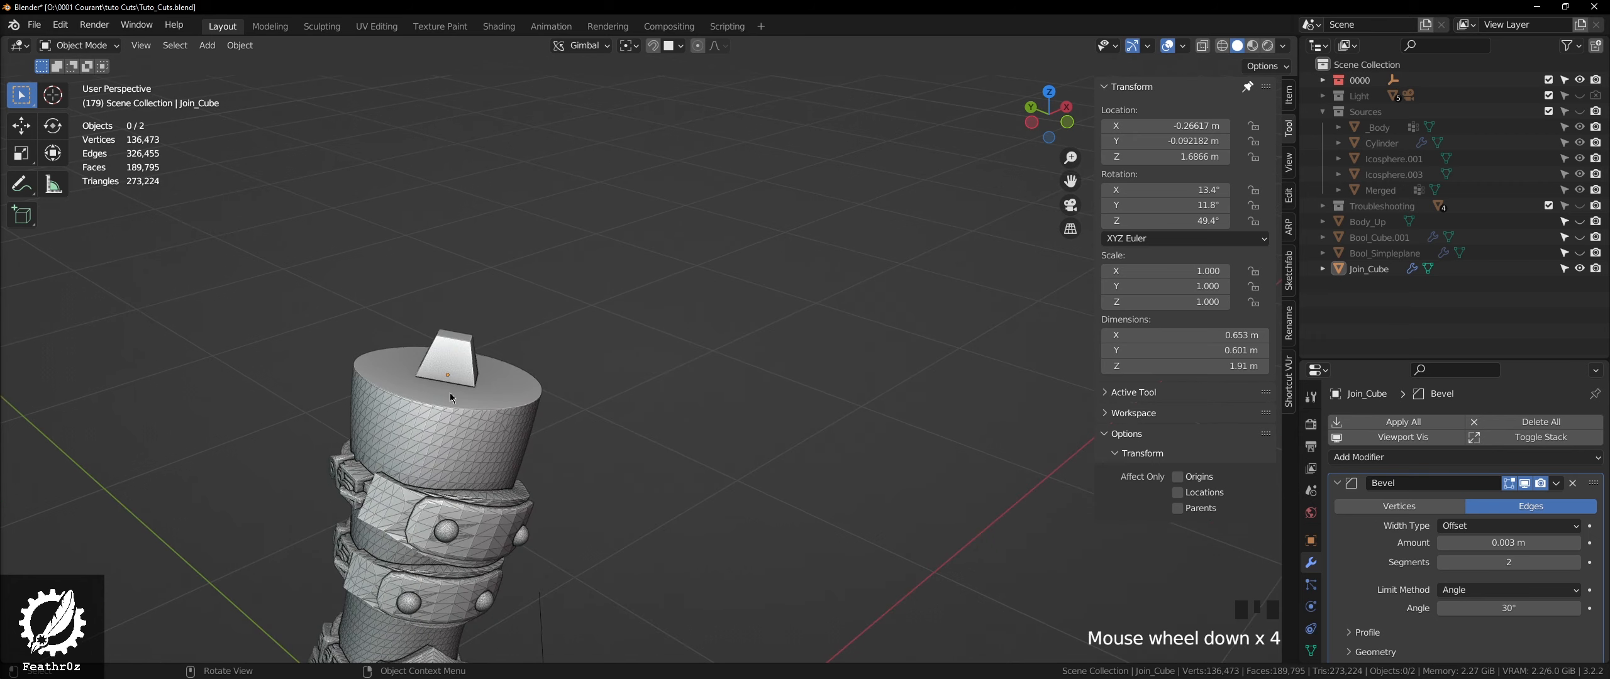
middle_drag(450, 393, 675, 420)
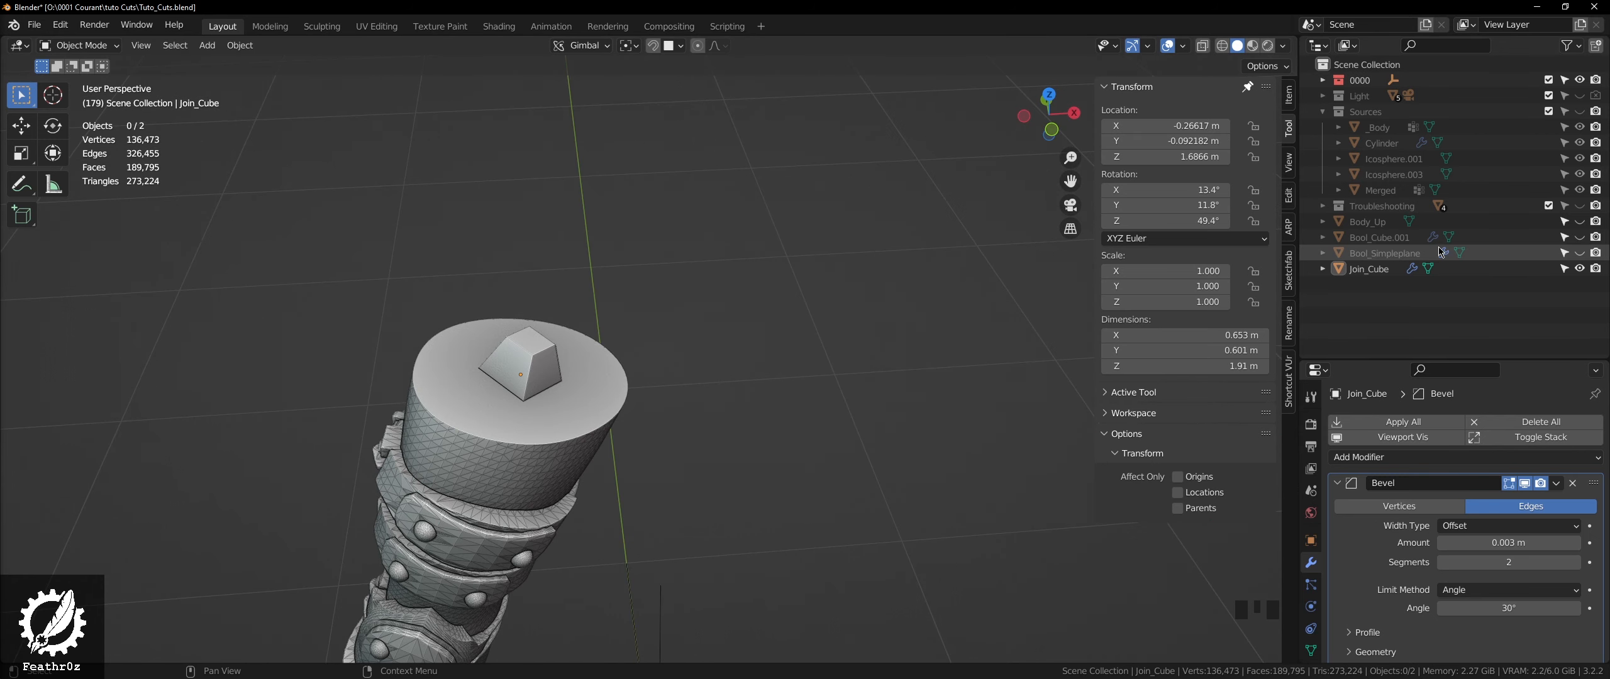
scroll(507, 358, down, 2)
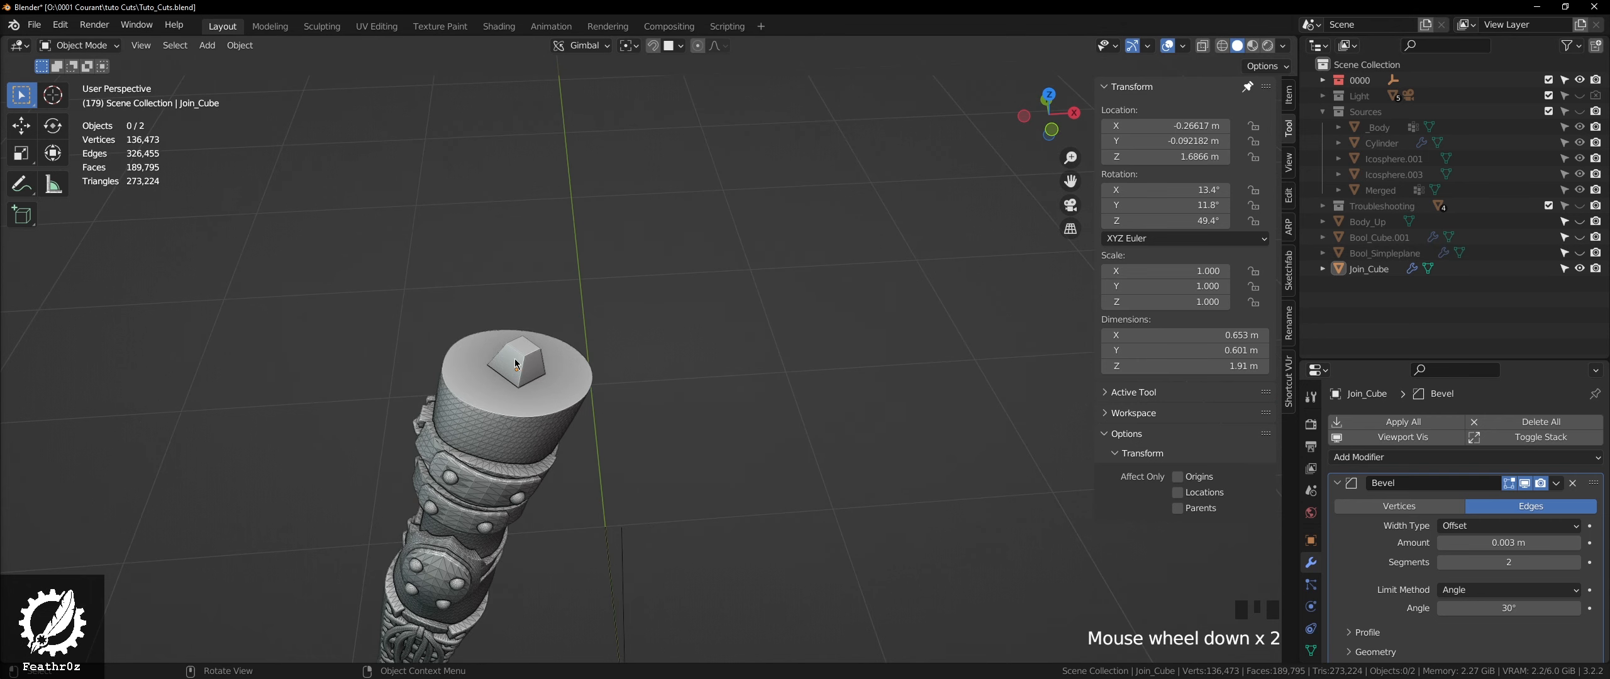
click(515, 359)
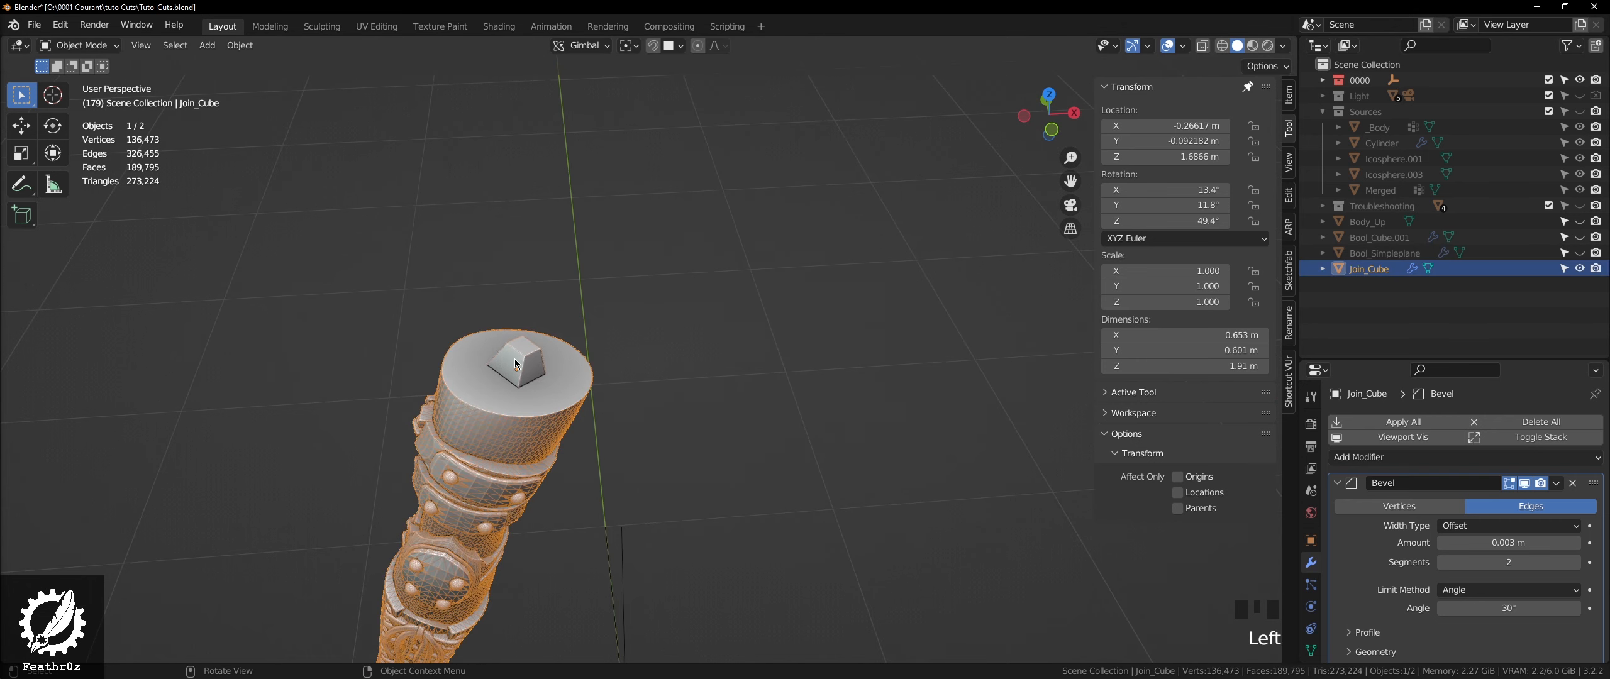
scroll(538, 418, up, 2)
middle_drag(539, 418, 550, 381)
scroll(483, 408, down, 2)
scroll(483, 408, down, 1)
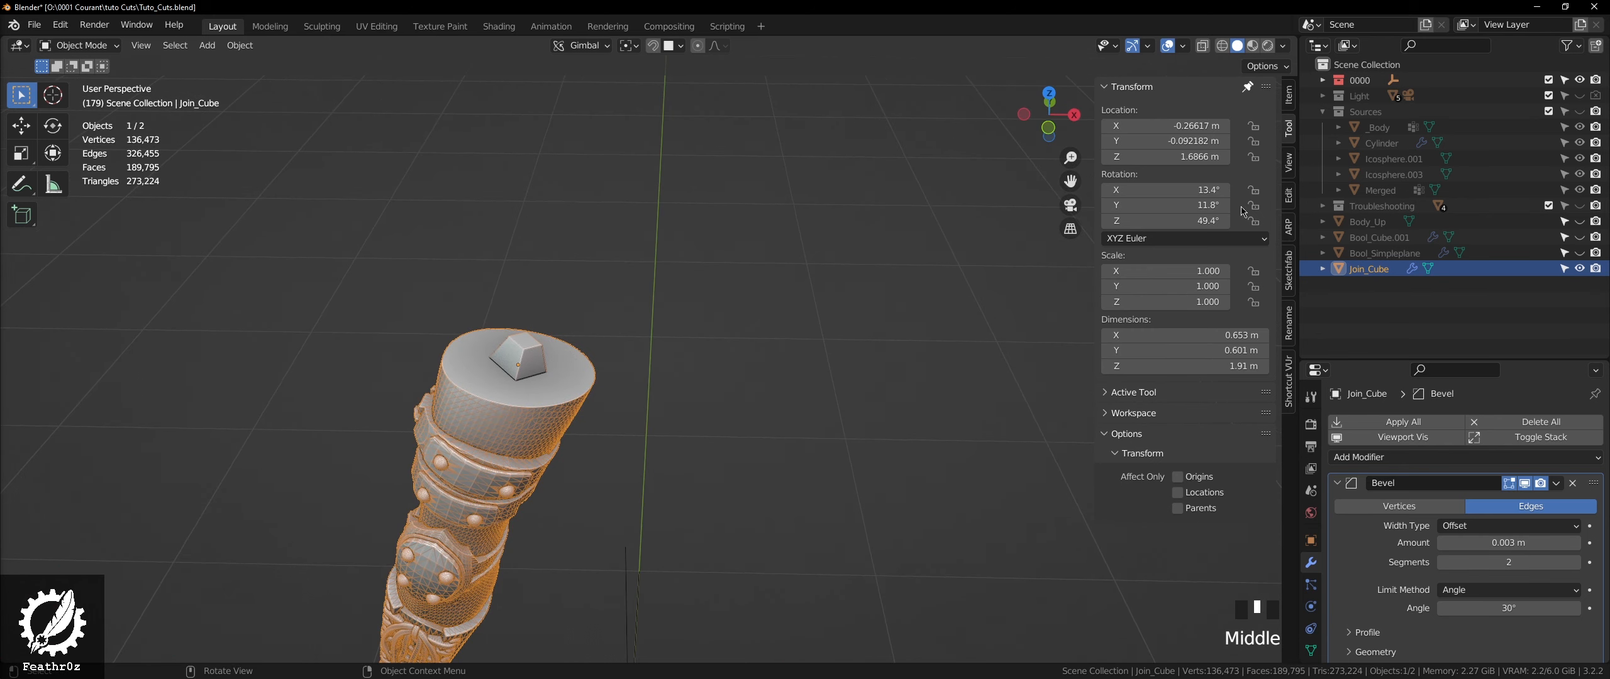
click(1580, 253)
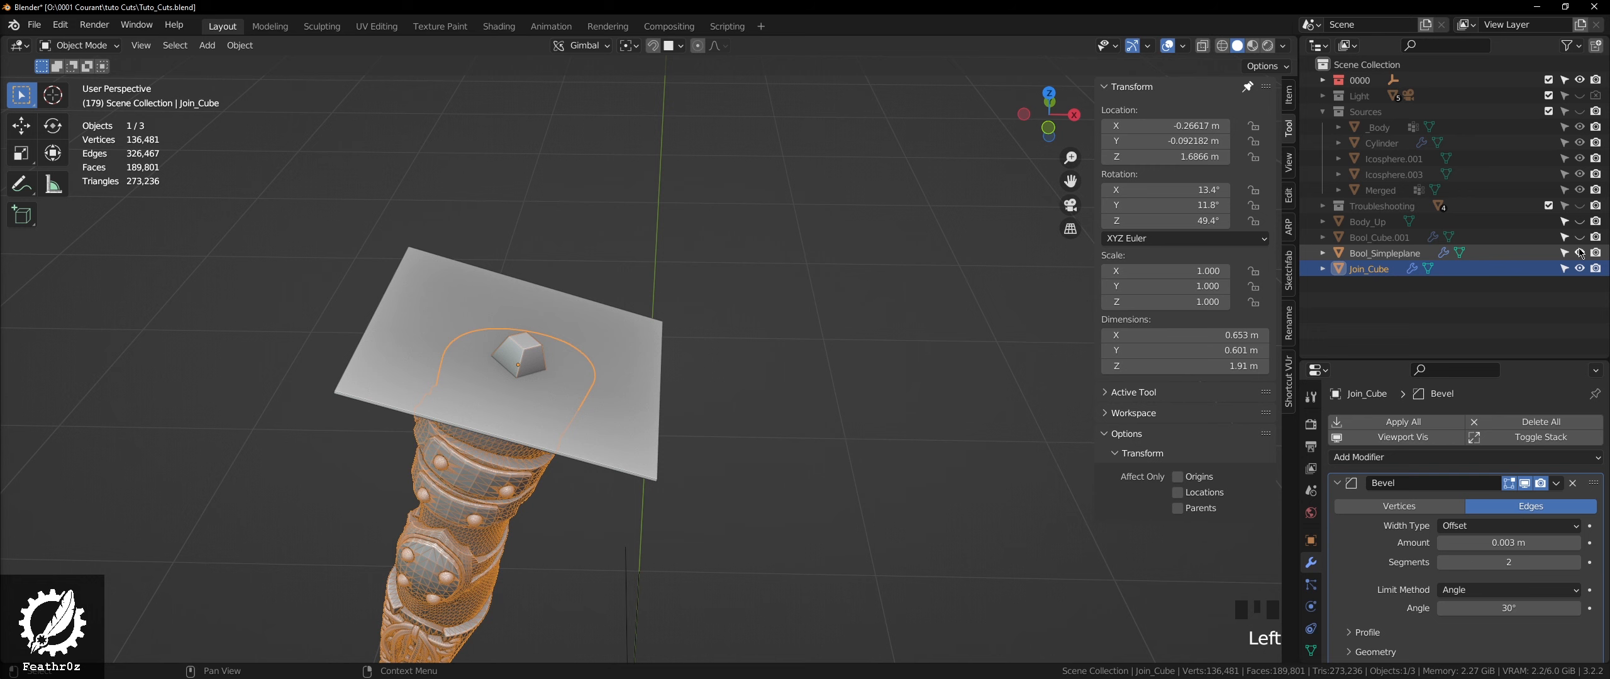
click(1581, 253)
middle_drag(793, 350, 774, 349)
- Reveal all hidden objects and display the whole figure outside local view
key(KP_Divide)
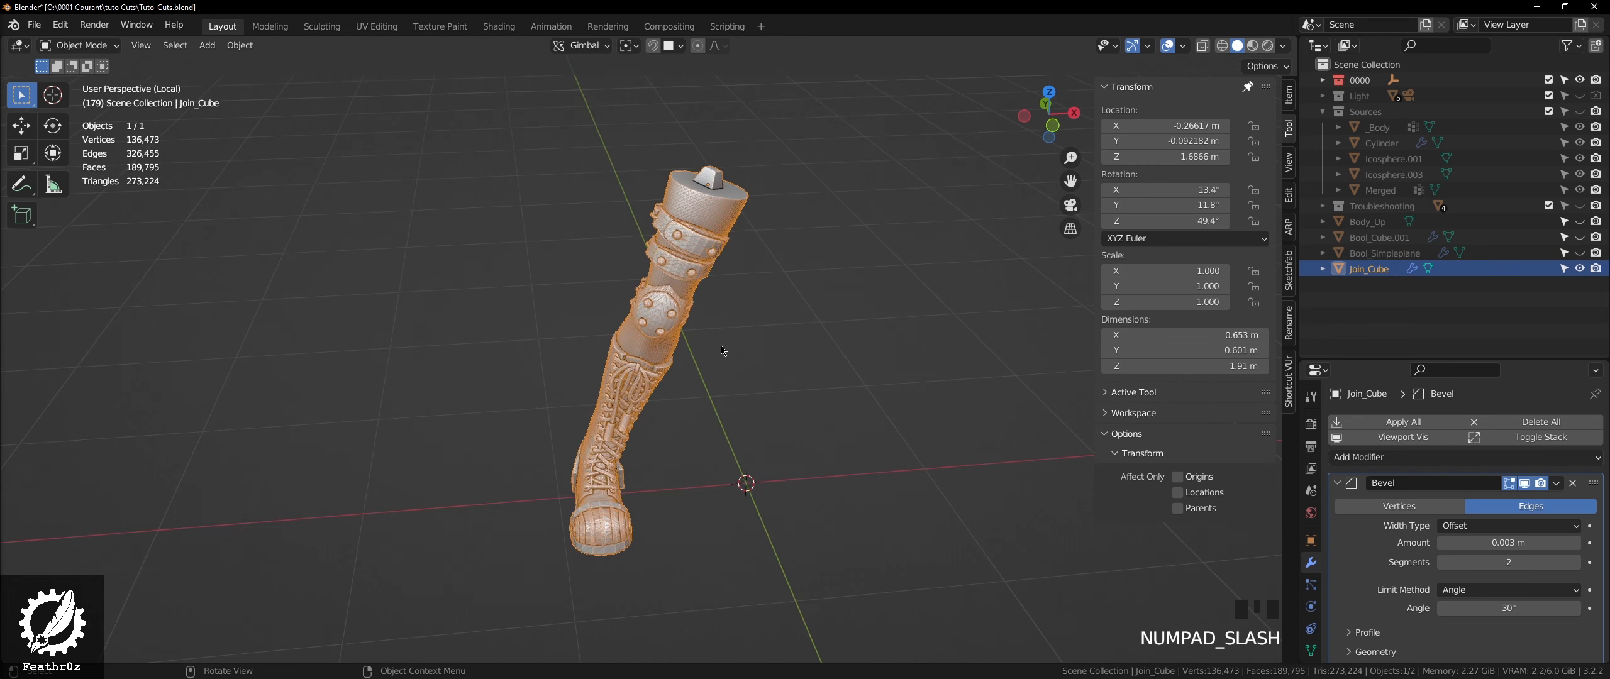
key(alt+h)
shift+middle_drag(812, 261, 688, 427)
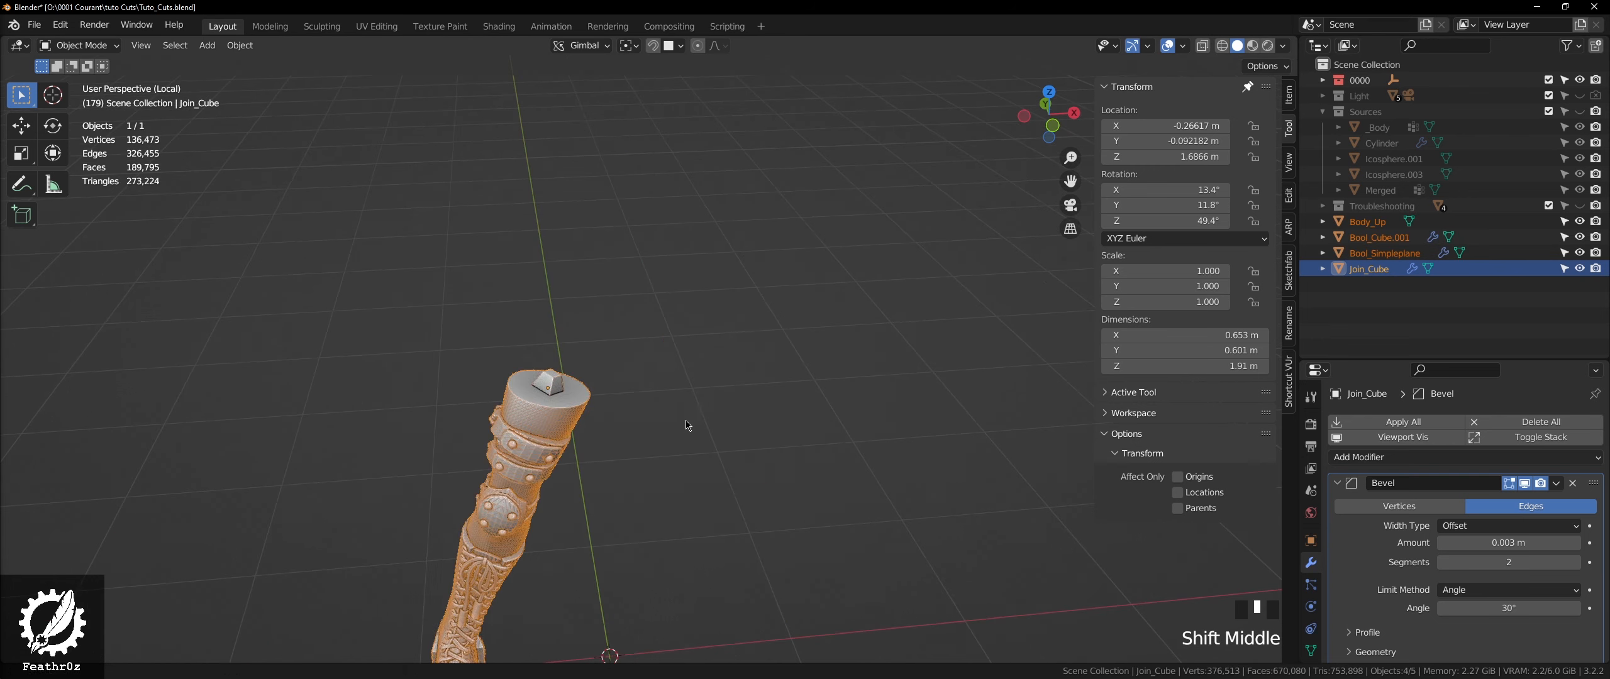
click(724, 368)
key(alt+h)
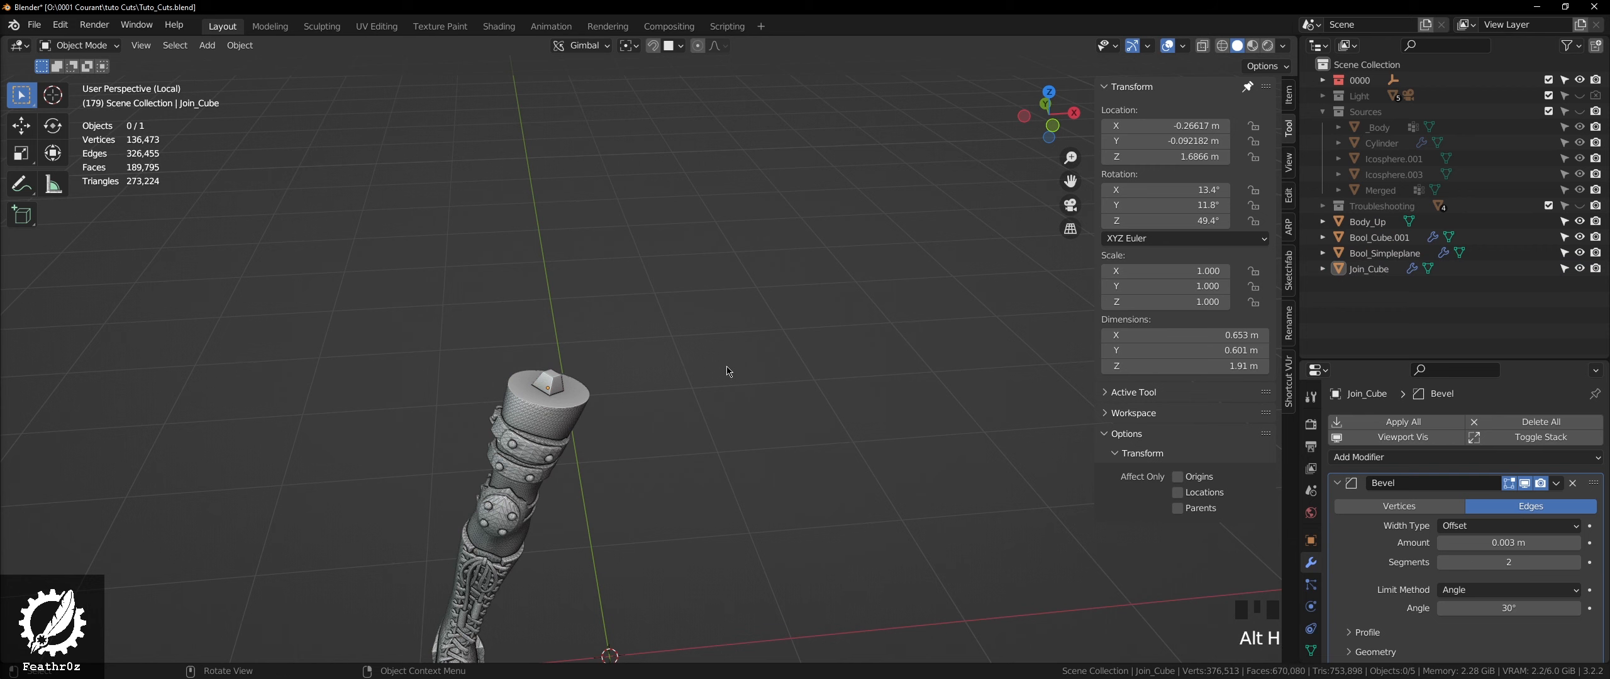
click(728, 371)
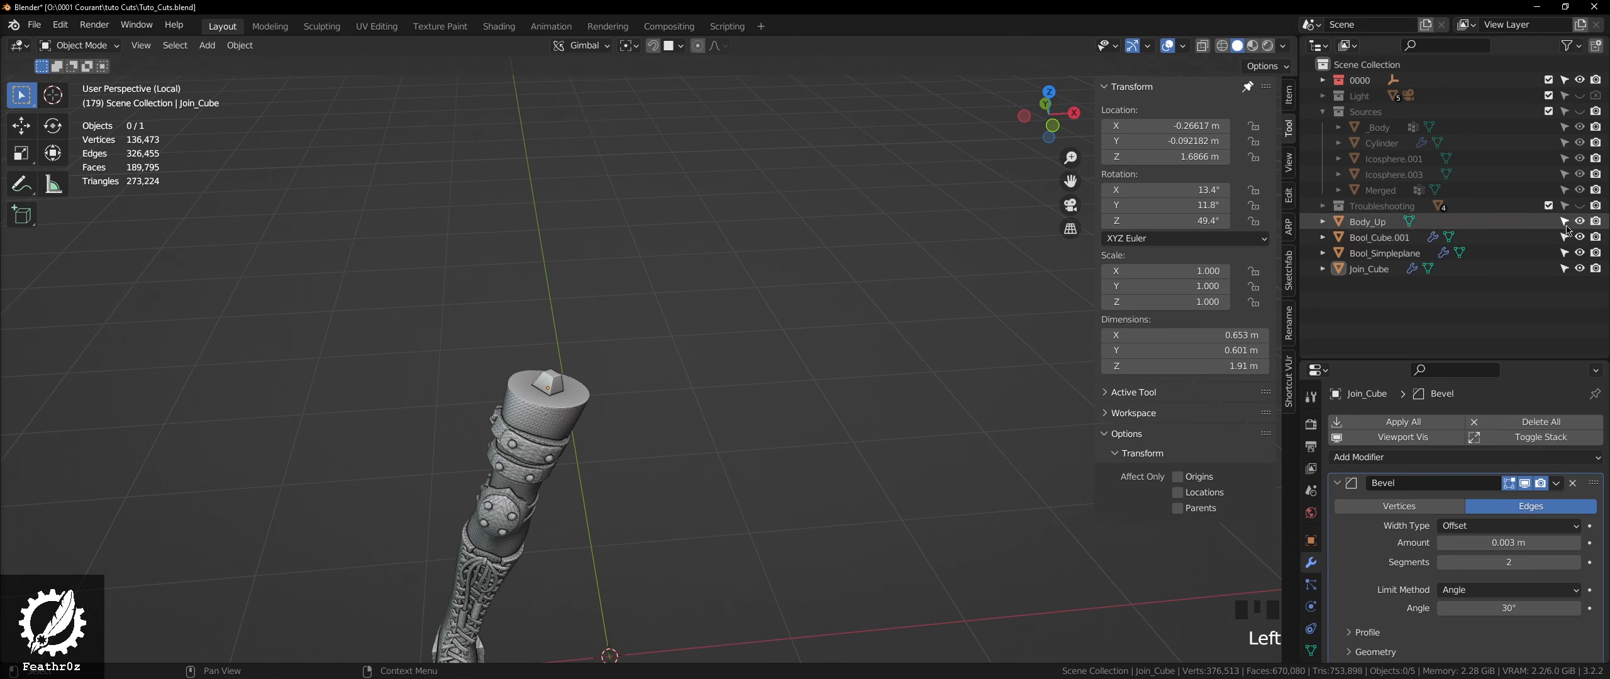
click(1522, 237)
key(KP_Divide)
scroll(689, 414, down, 1)
click(689, 413)
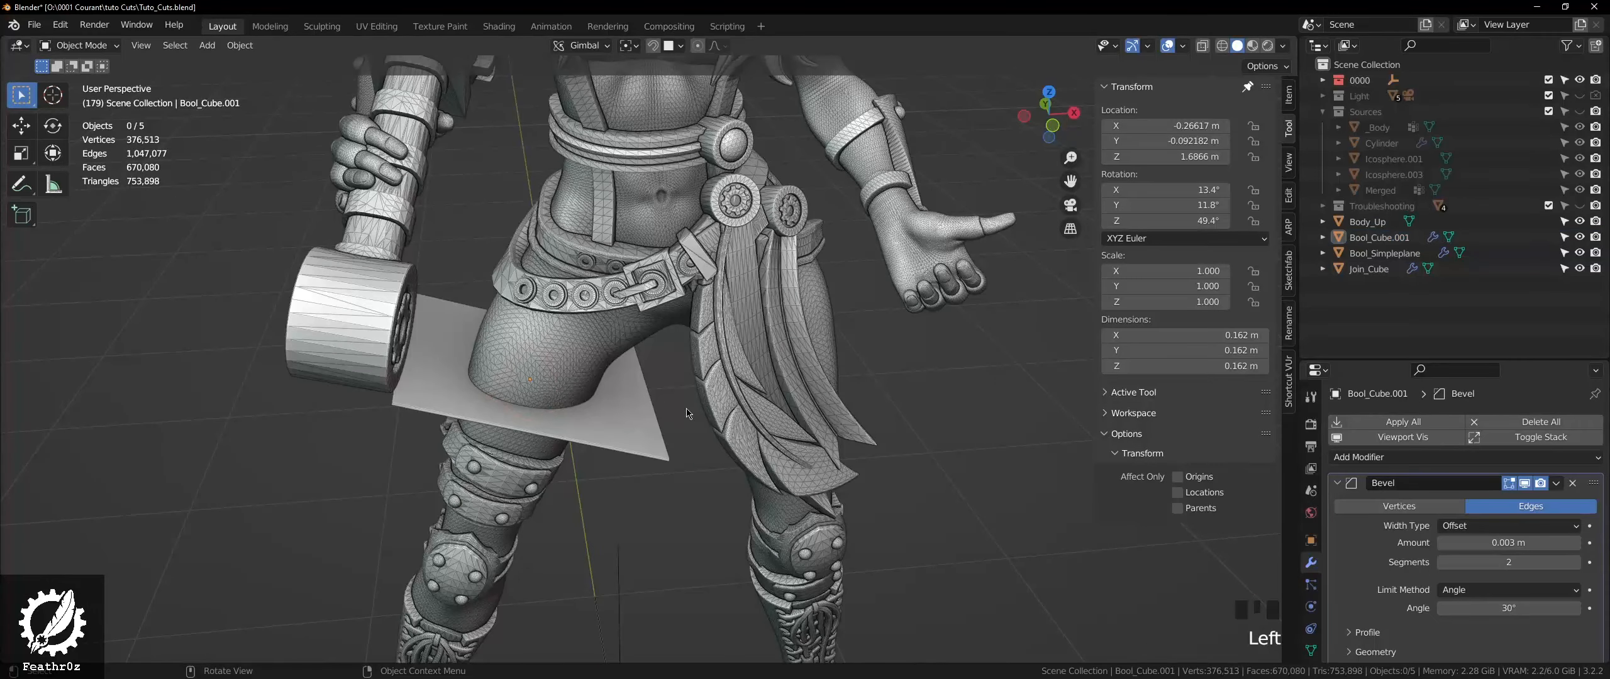
- Hide the cutters Bool_Simpleplane and Bool_Cube.001, leaving only the body and leg parts visible
click(643, 397)
key(h)
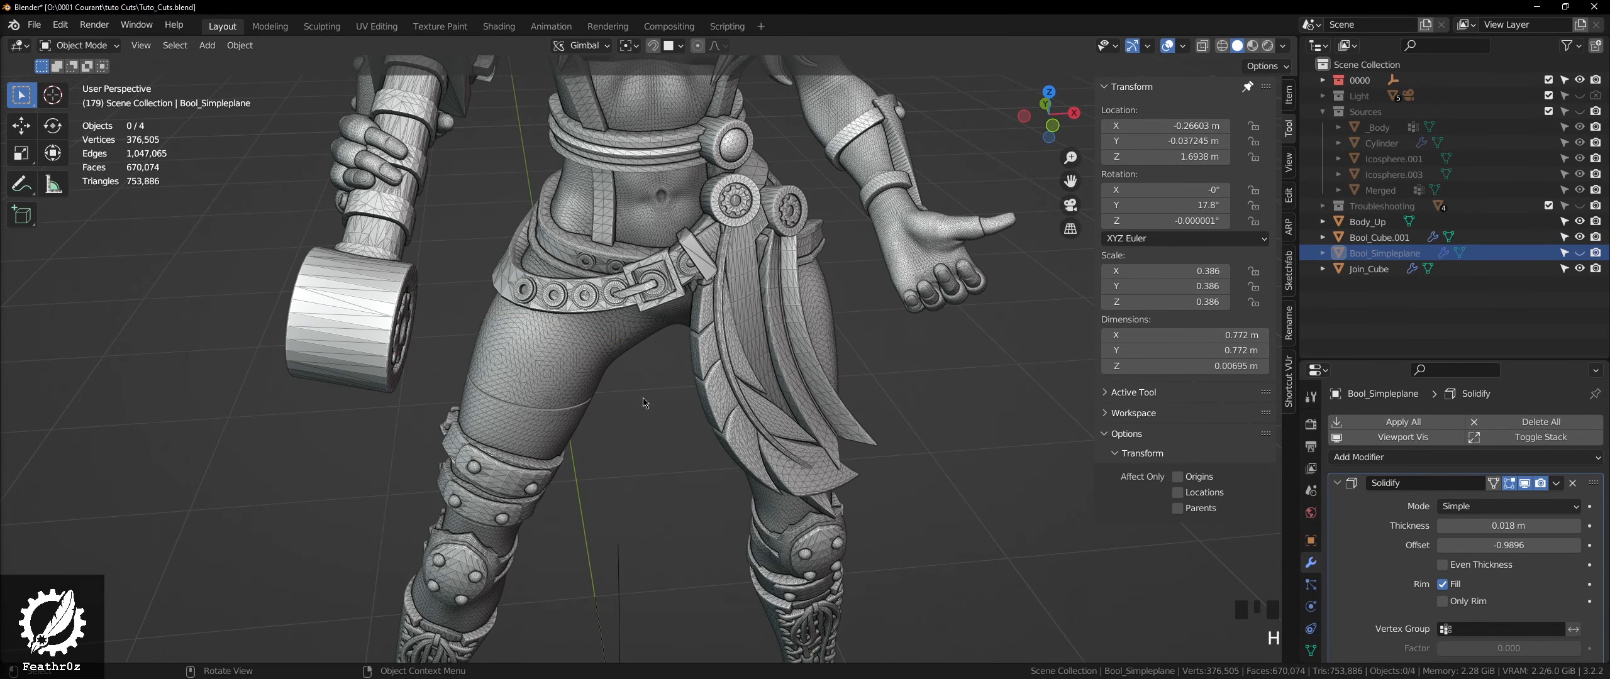
shift+middle_drag(643, 402, 620, 387)
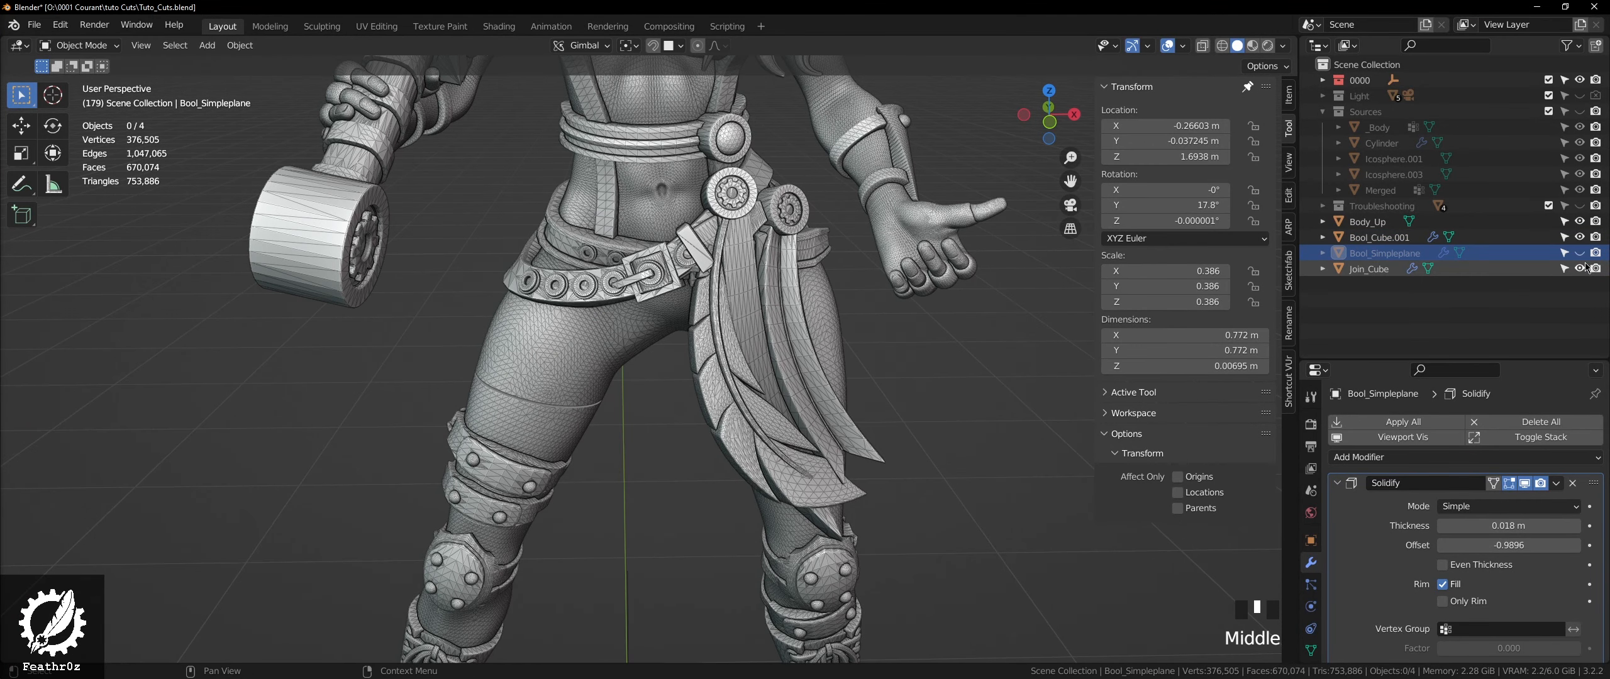
click(1577, 238)
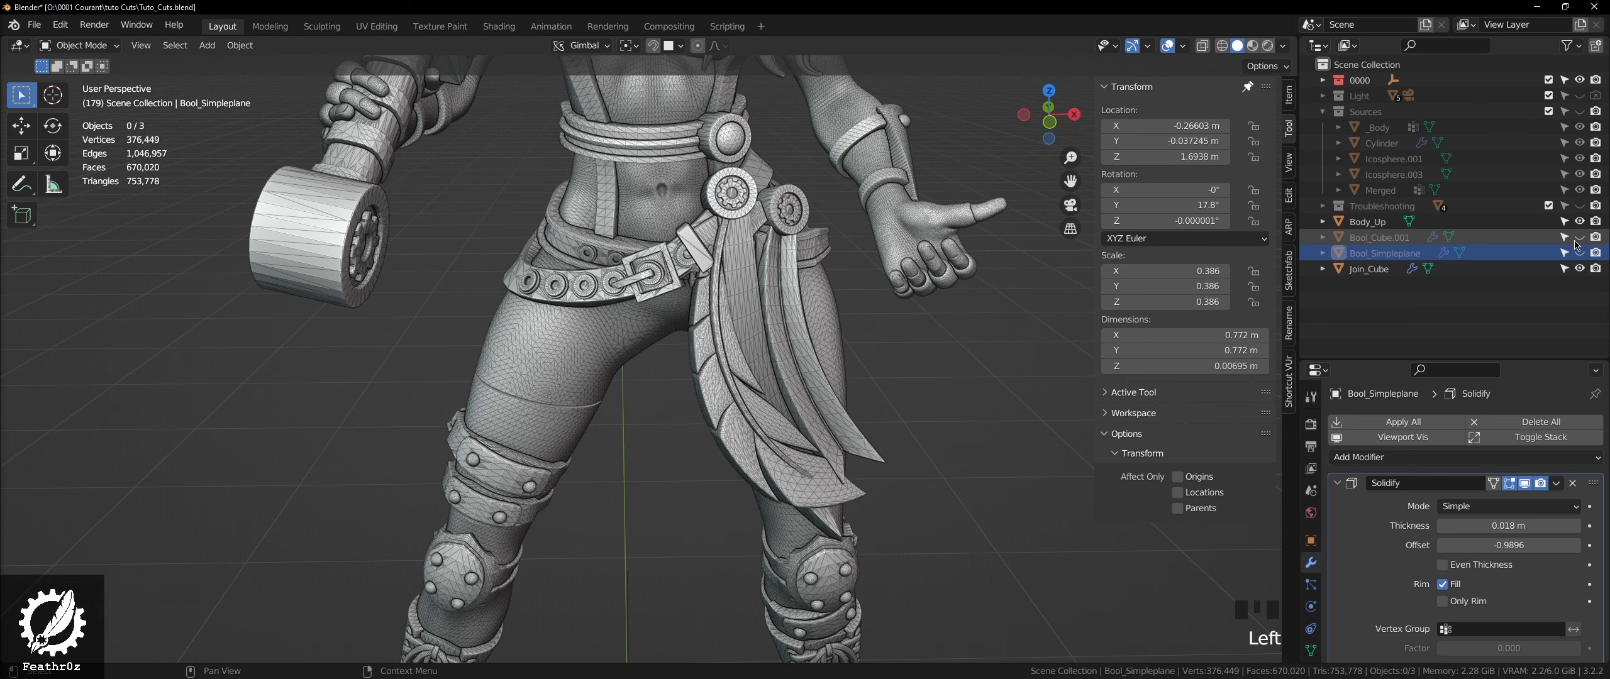
- Isolate Body_Up in local view and bring the thigh's cut face into view from below
click(627, 285)
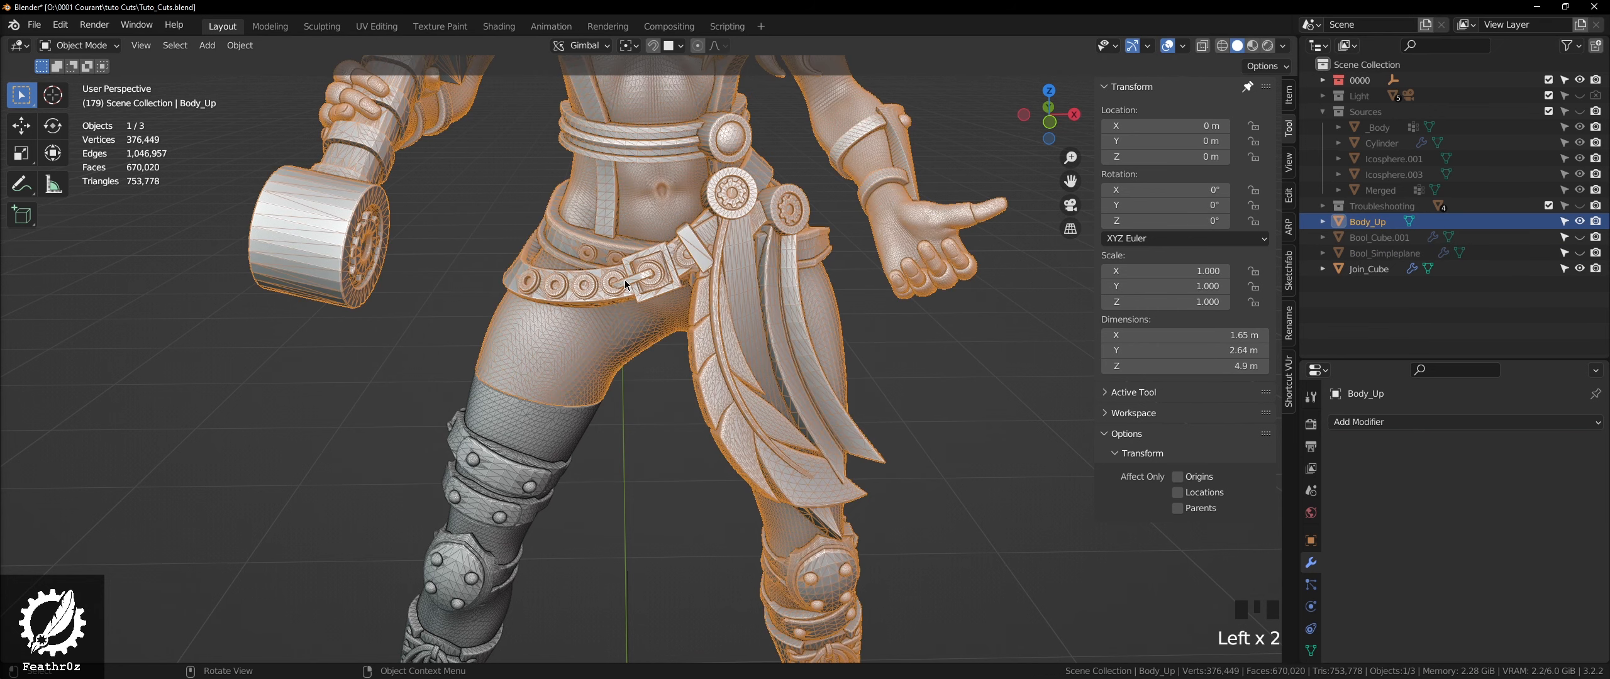
key(KP_Divide)
scroll(629, 302, up, 7)
middle_drag(667, 352, 661, 460)
key(KP_Divide)
key(KP_Divide)
scroll(692, 352, up, 7)
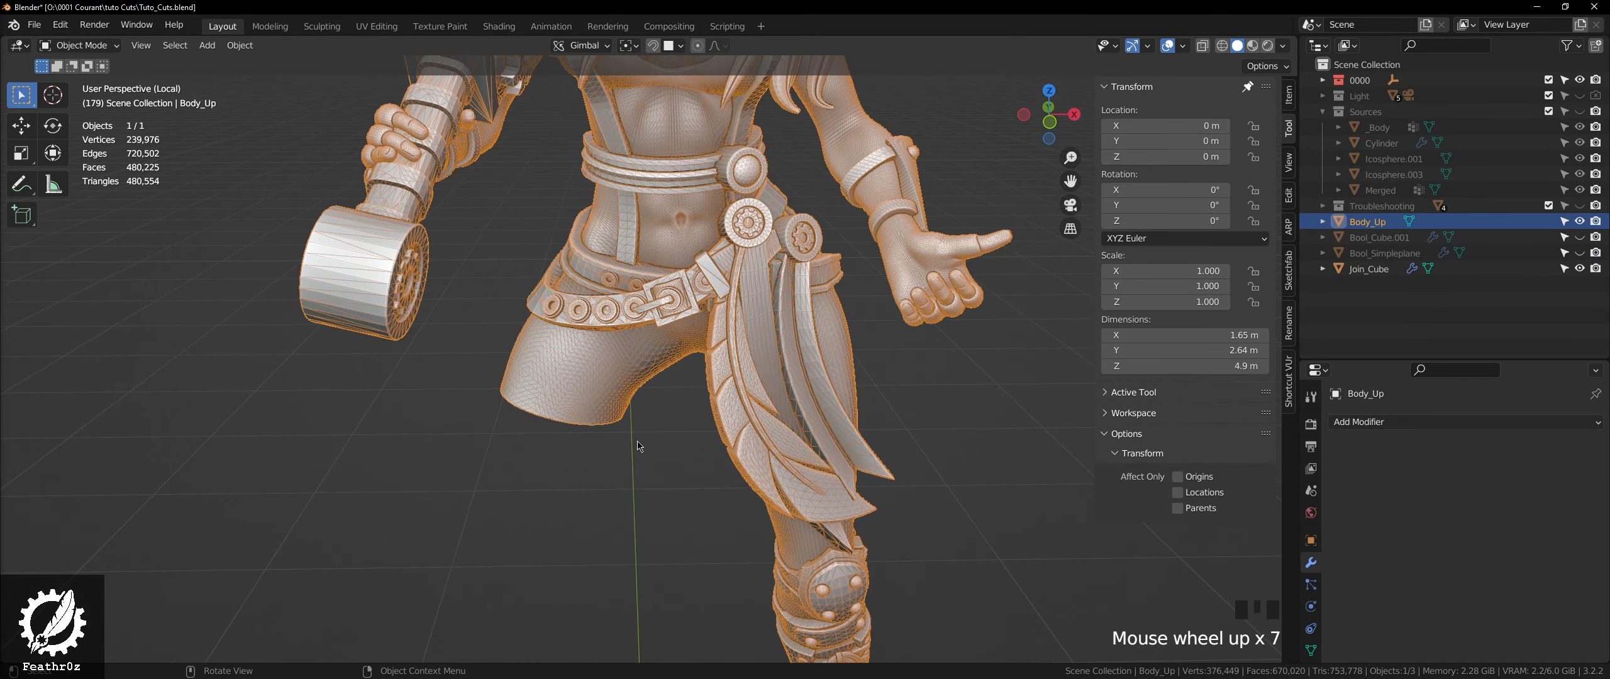
middle_drag(667, 377, 712, 298)
scroll(528, 398, up, 5)
middle_drag(556, 355, 513, 245)
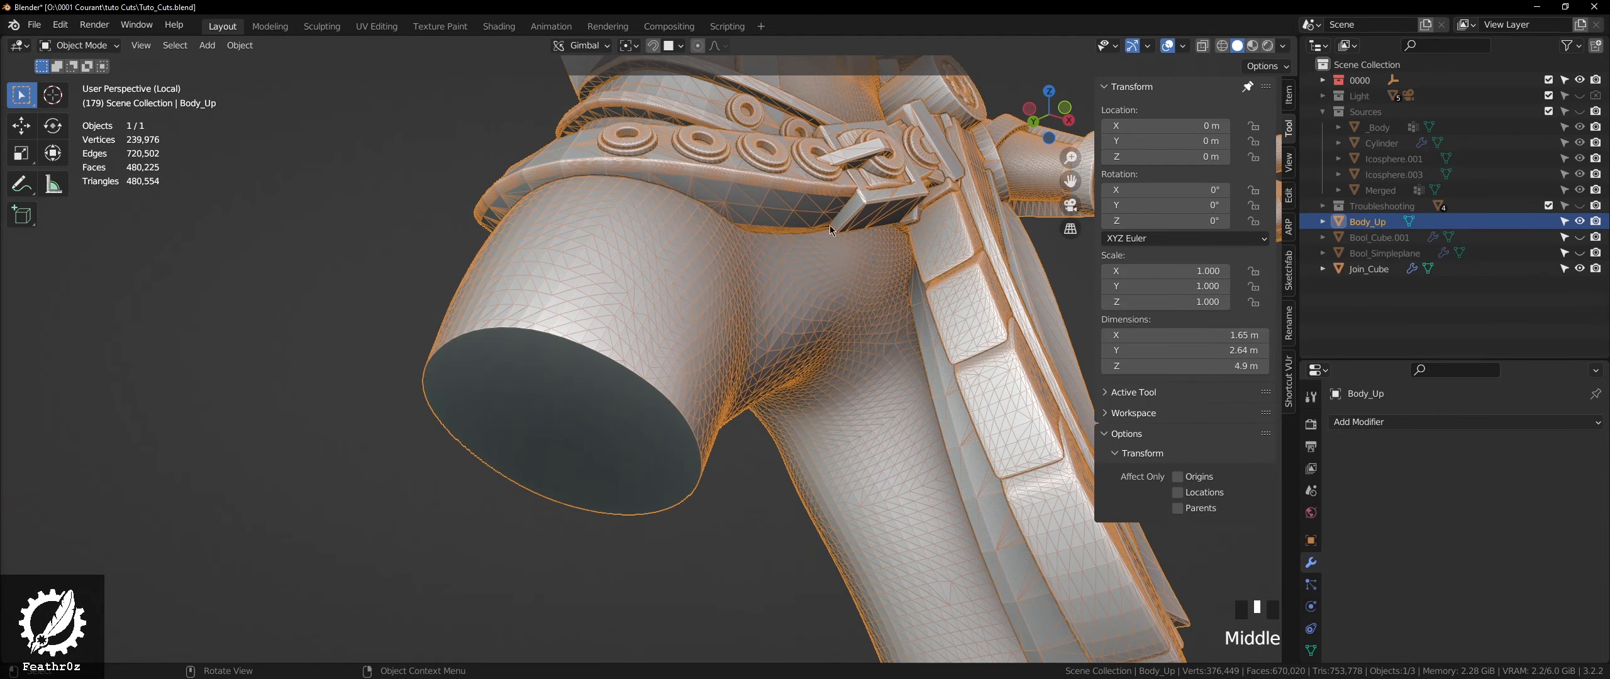
- Cut the peg socket into Body_Up's thigh face with a Boolean Difference modifier using Bool_Cube.001, and apply the modifier
click(1362, 422)
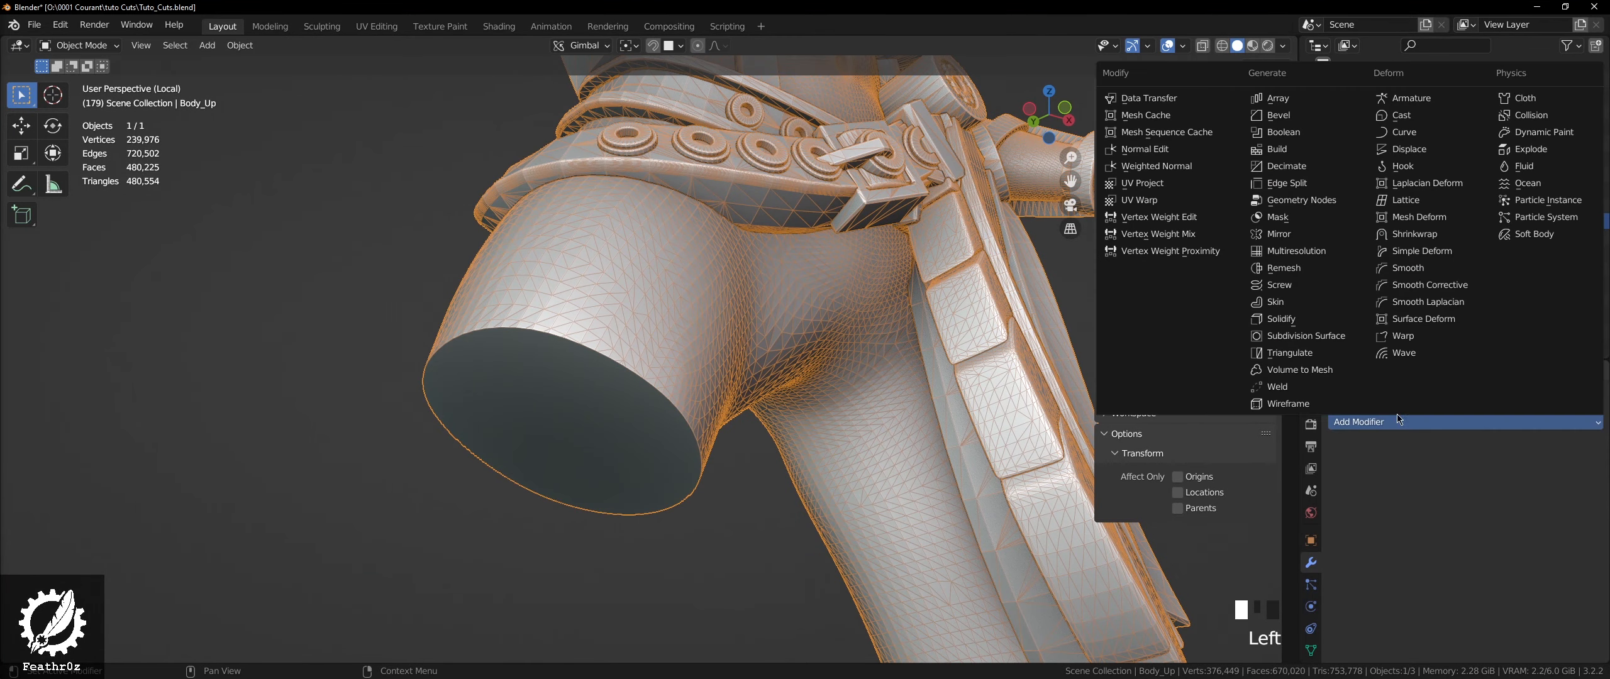
click(1306, 133)
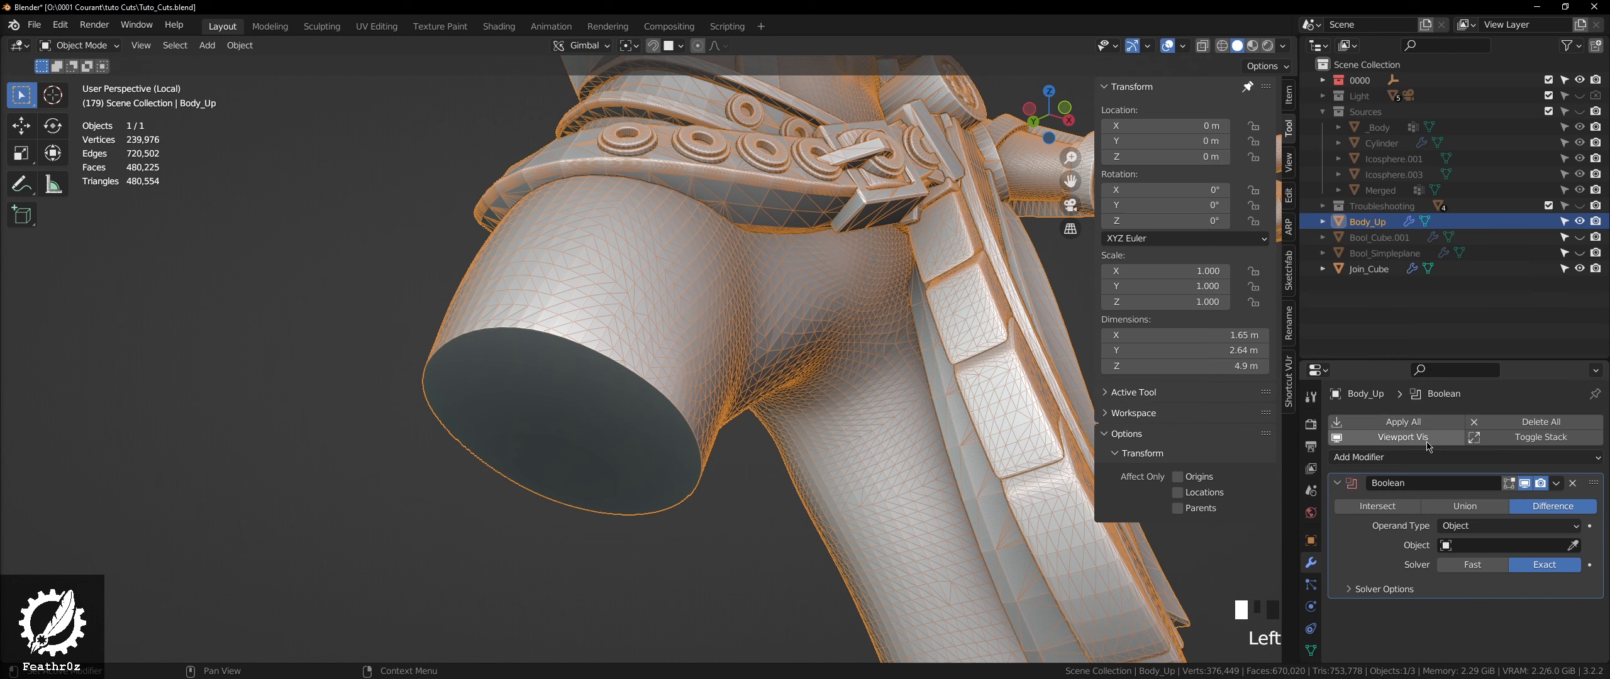
click(1572, 545)
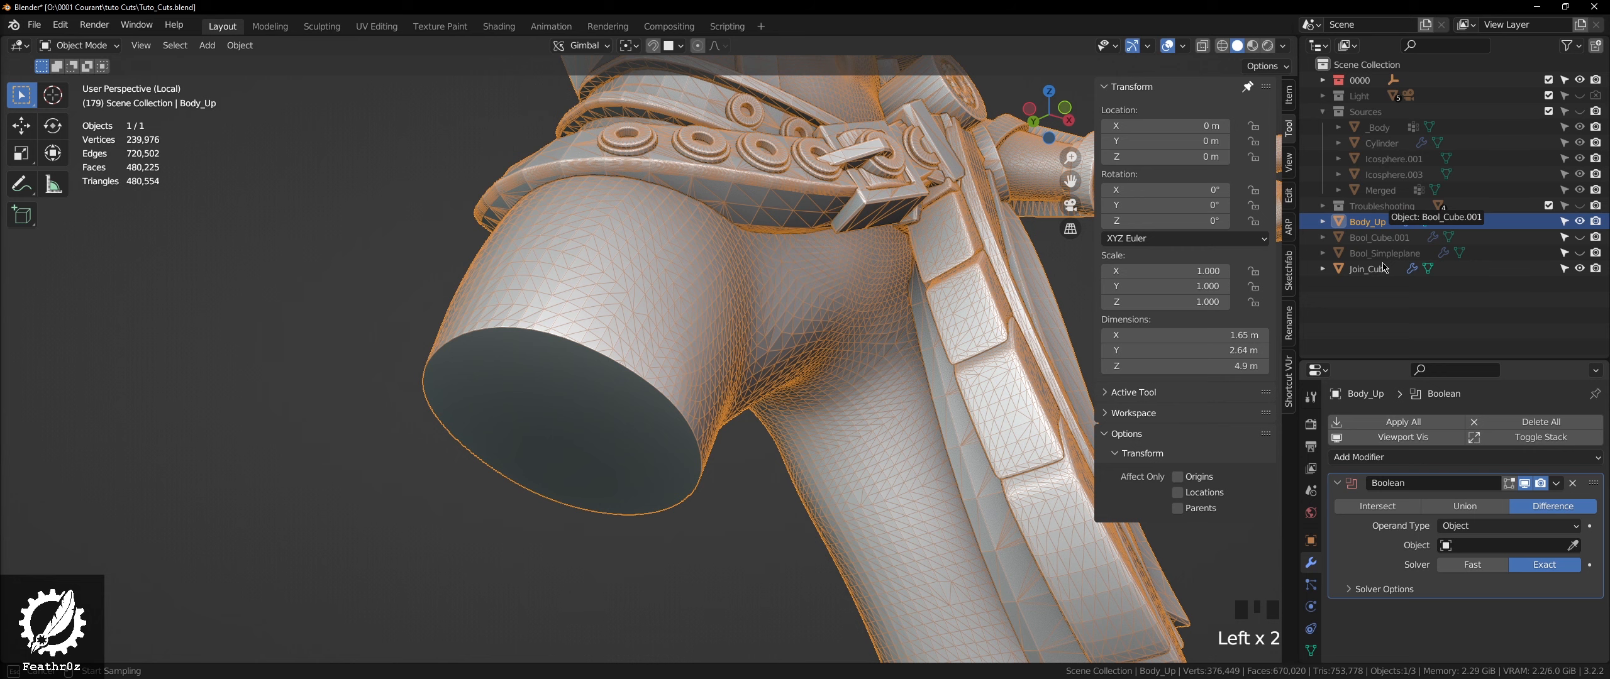
click(1377, 237)
scroll(551, 465, up, 3)
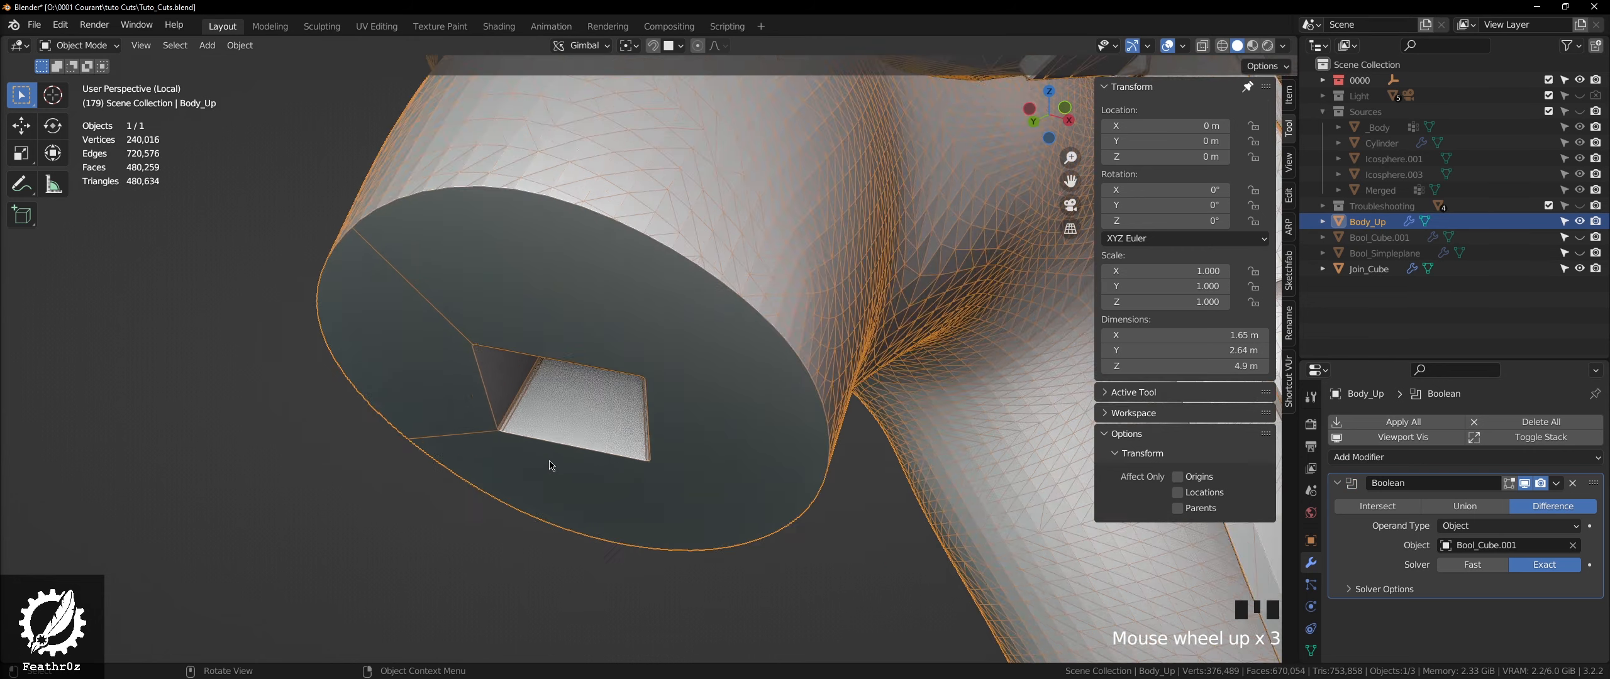
scroll(551, 465, up, 3)
middle_drag(568, 457, 626, 415)
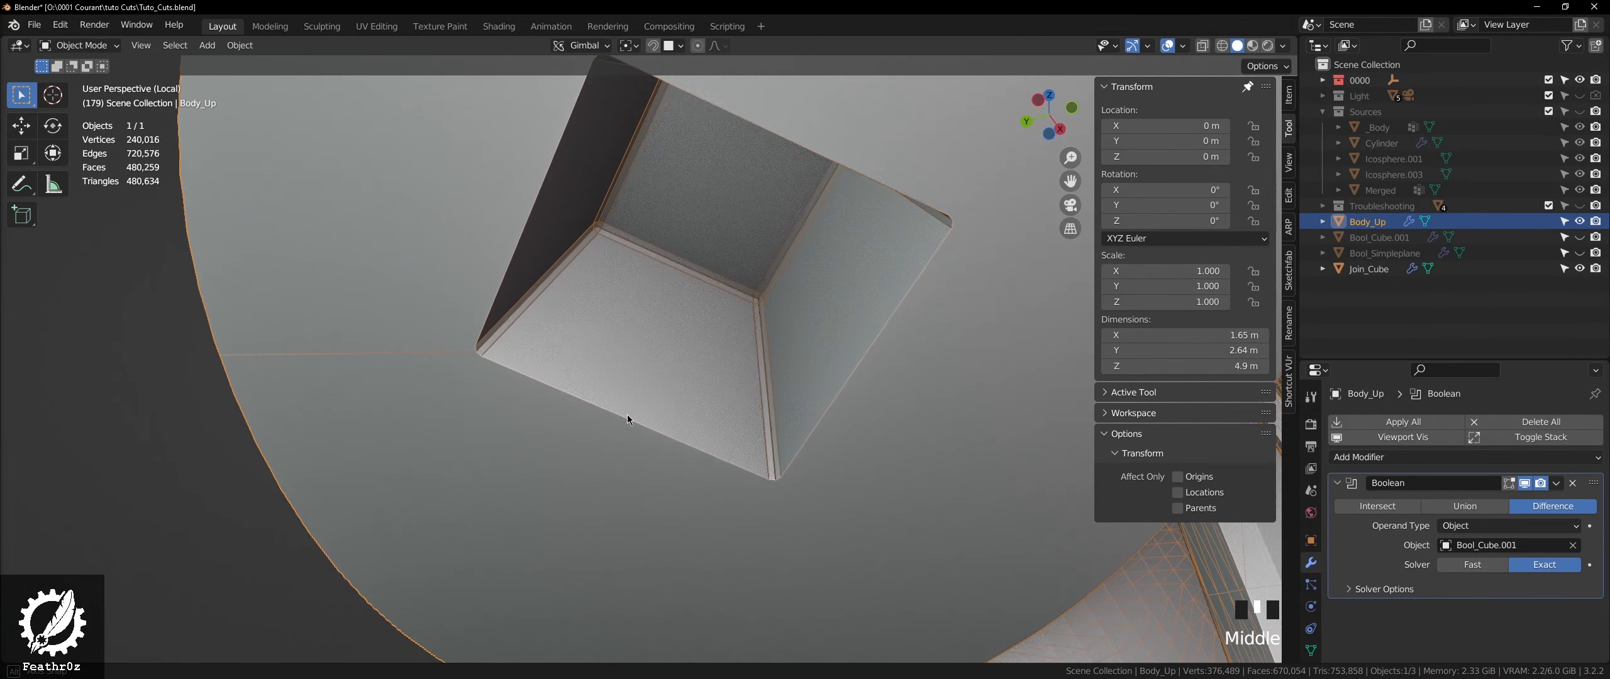
click(1361, 539)
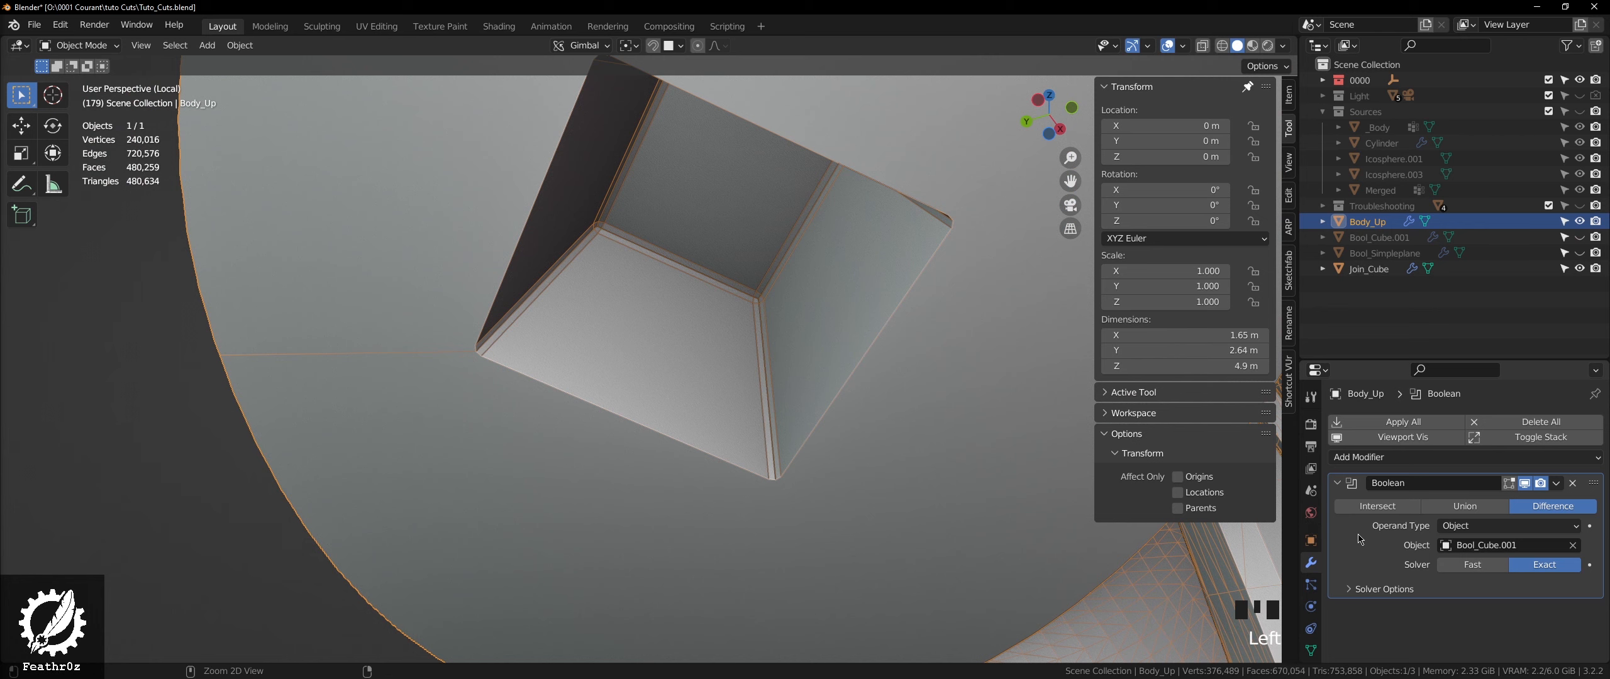
key(ctrl+a)
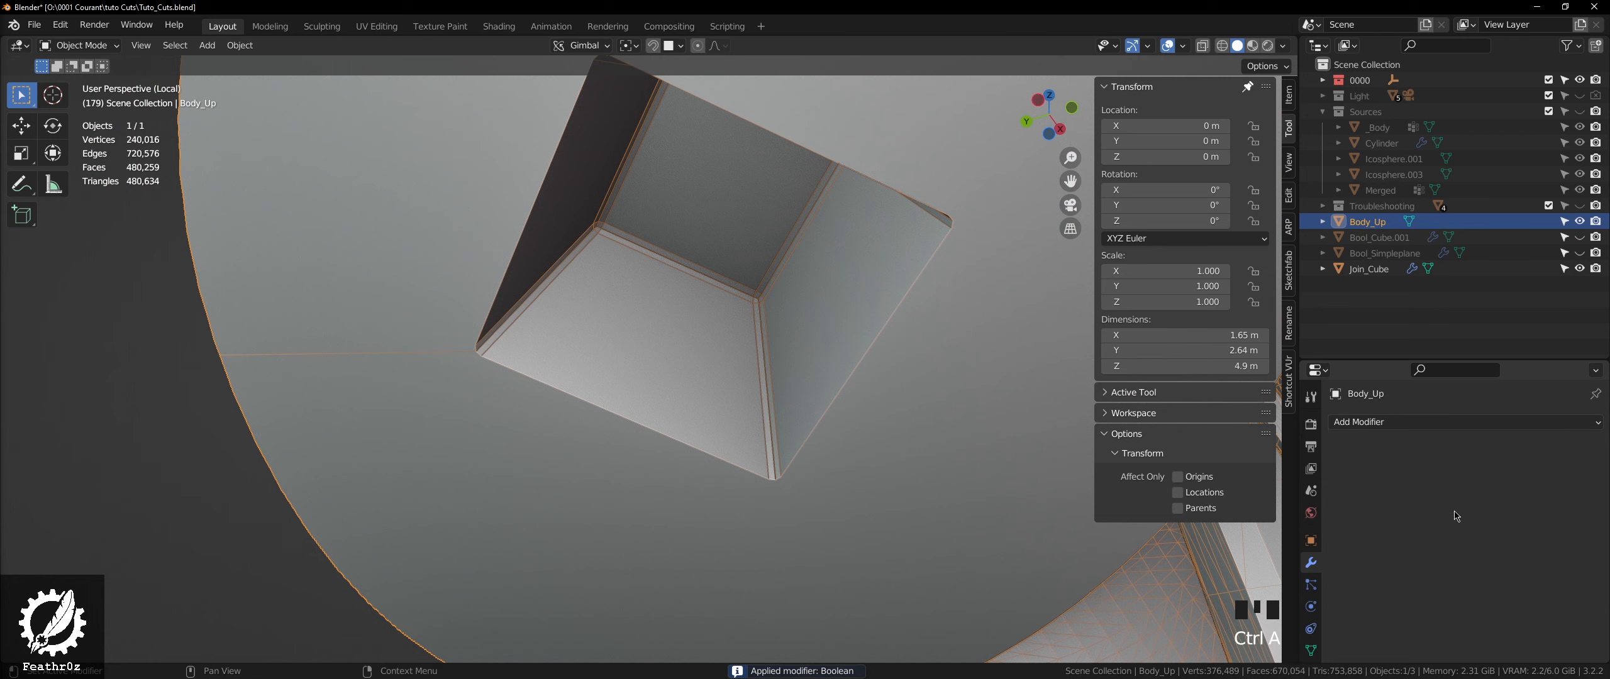
- Save the file and exit local view to show the whole figure with its leg
scroll(483, 374, down, 4)
middle_drag(759, 315, 824, 280)
scroll(675, 412, down, 3)
click(590, 354)
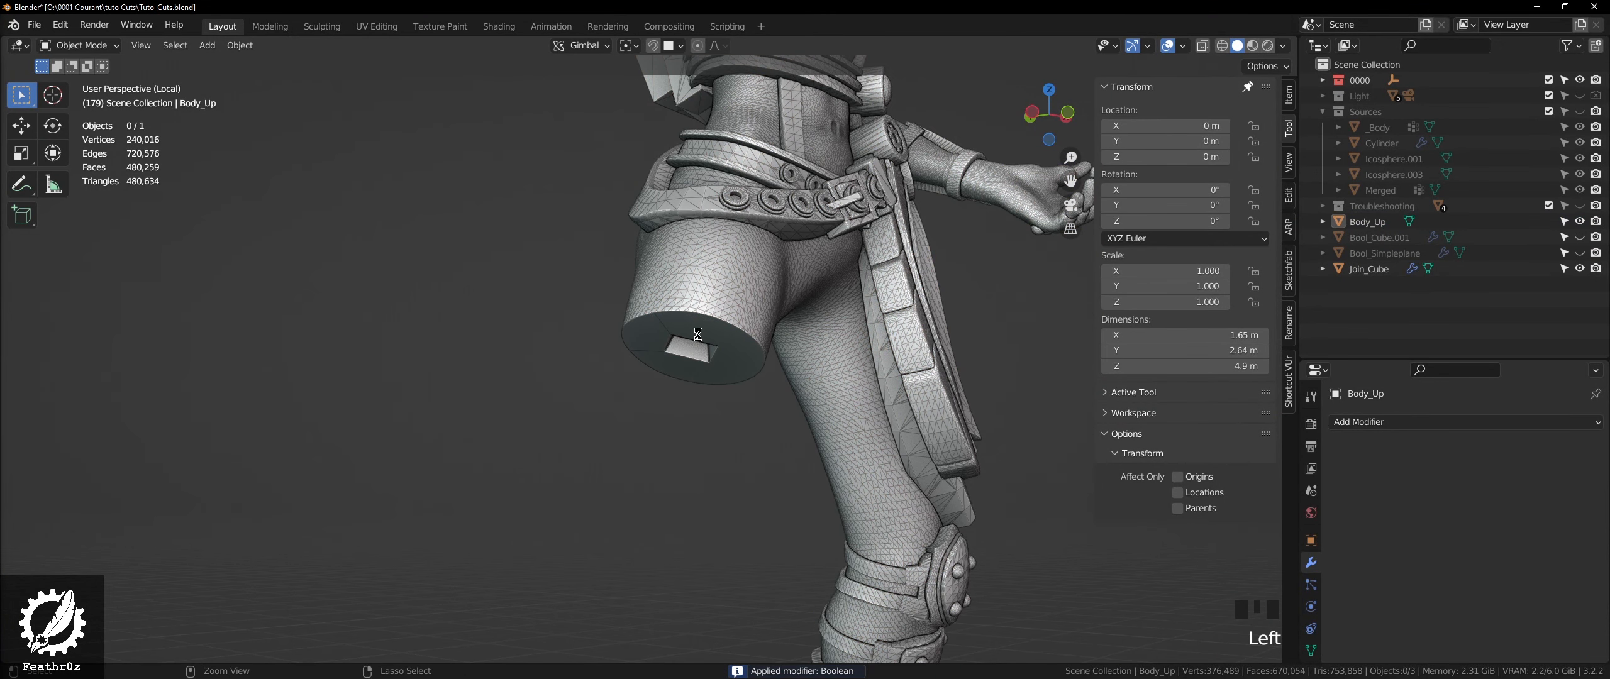
scroll(695, 334, up, 3)
key(ctrl+s)
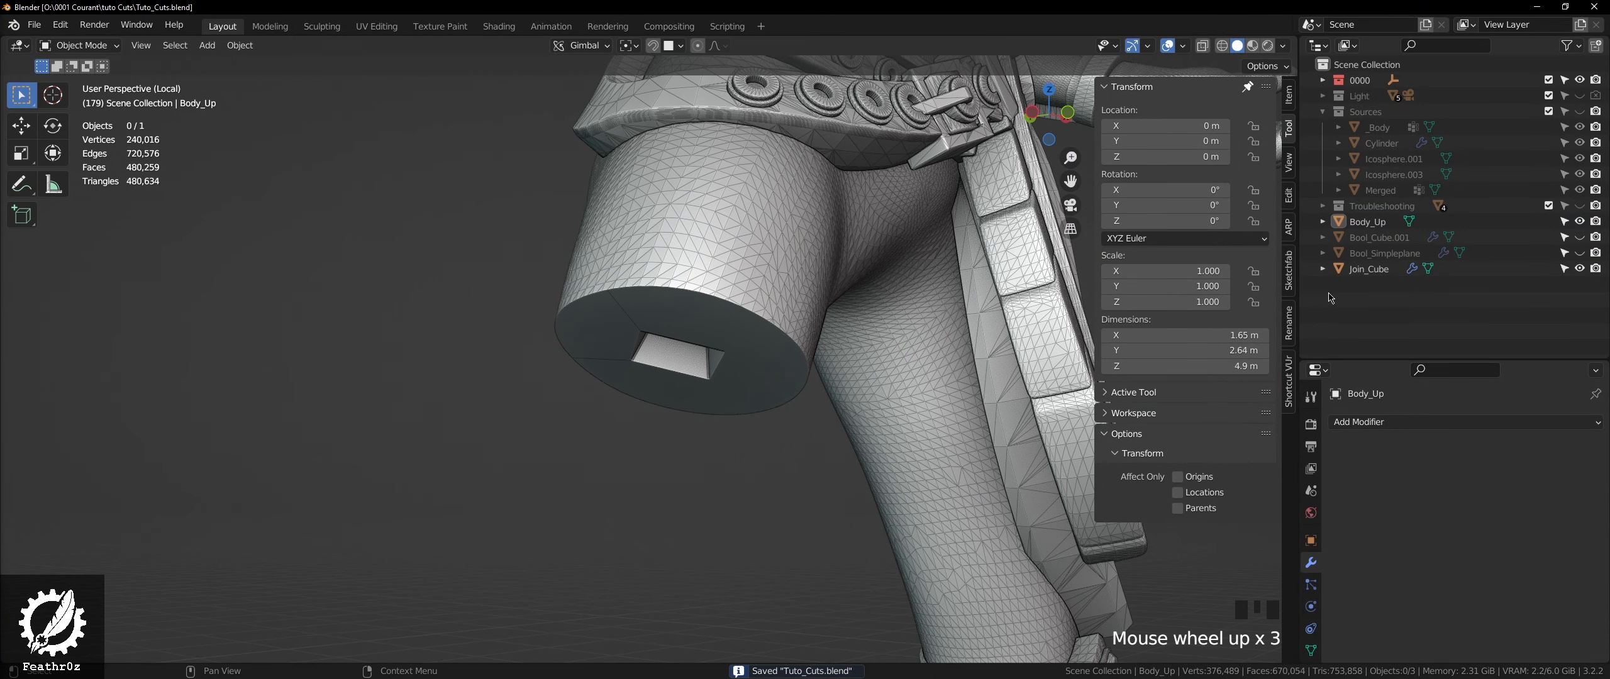
click(1580, 253)
key(KP_Divide)
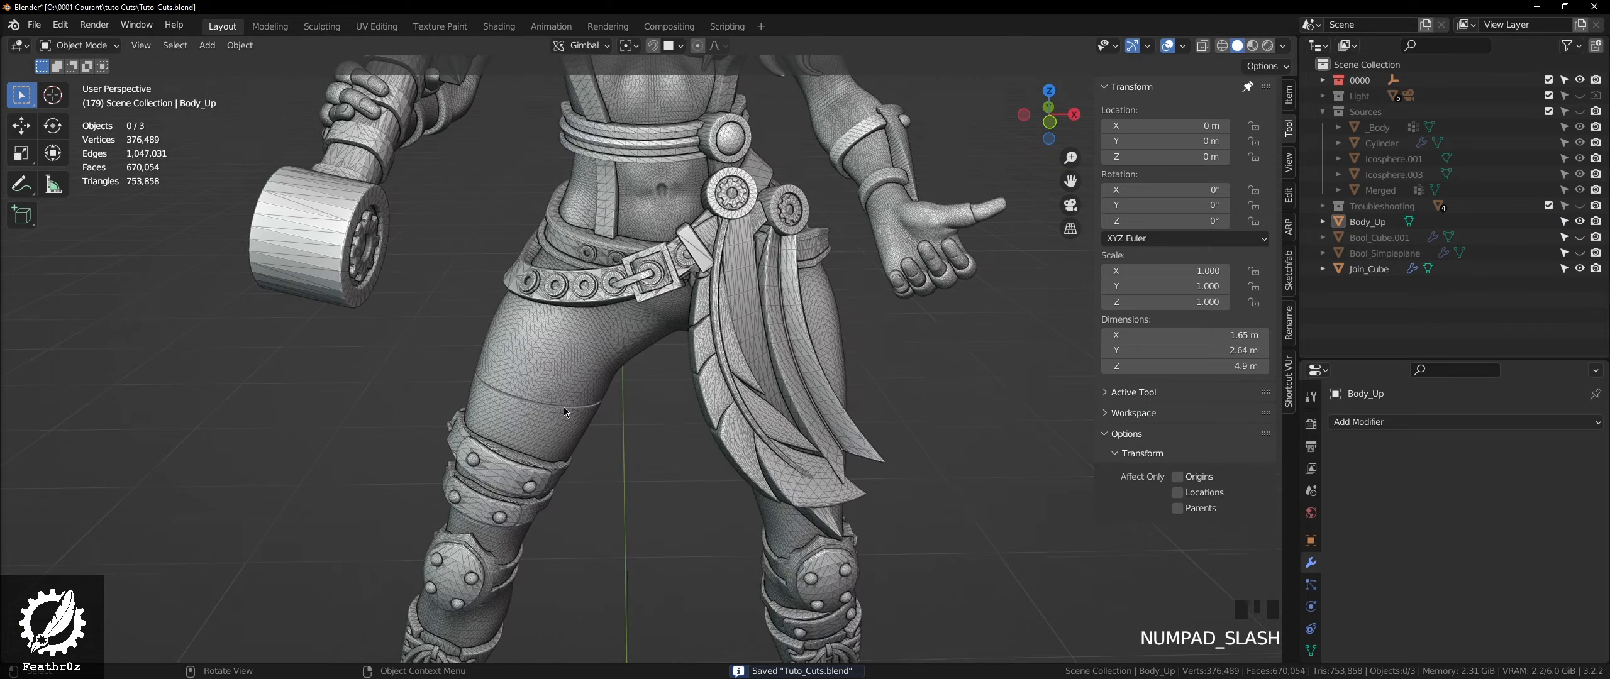
- Try the peg fit by moving the Join_Cube leg away from the thigh and back, and undo both moves
click(491, 478)
middle_drag(491, 478, 541, 466)
key(g)
click(554, 469)
scroll(554, 469, up, 3)
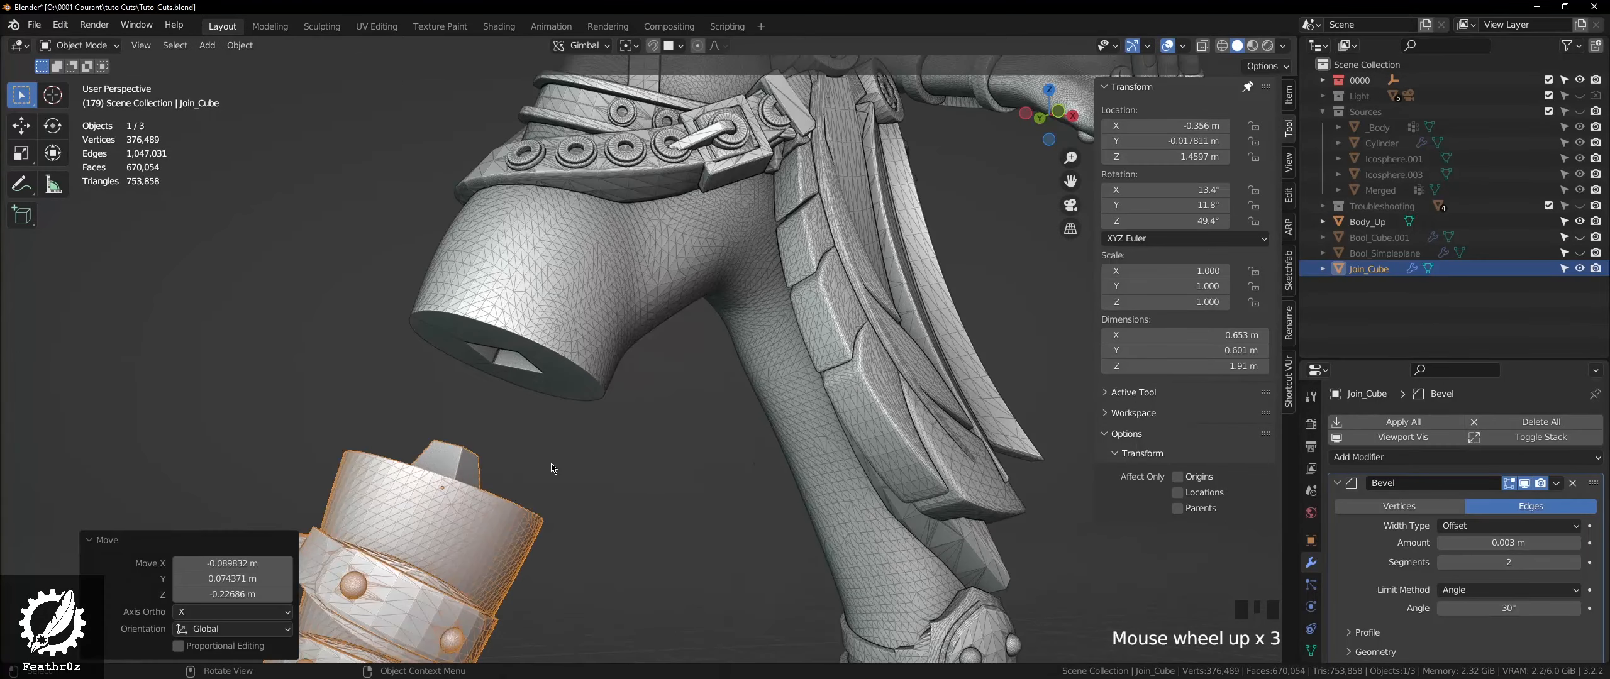
key(g)
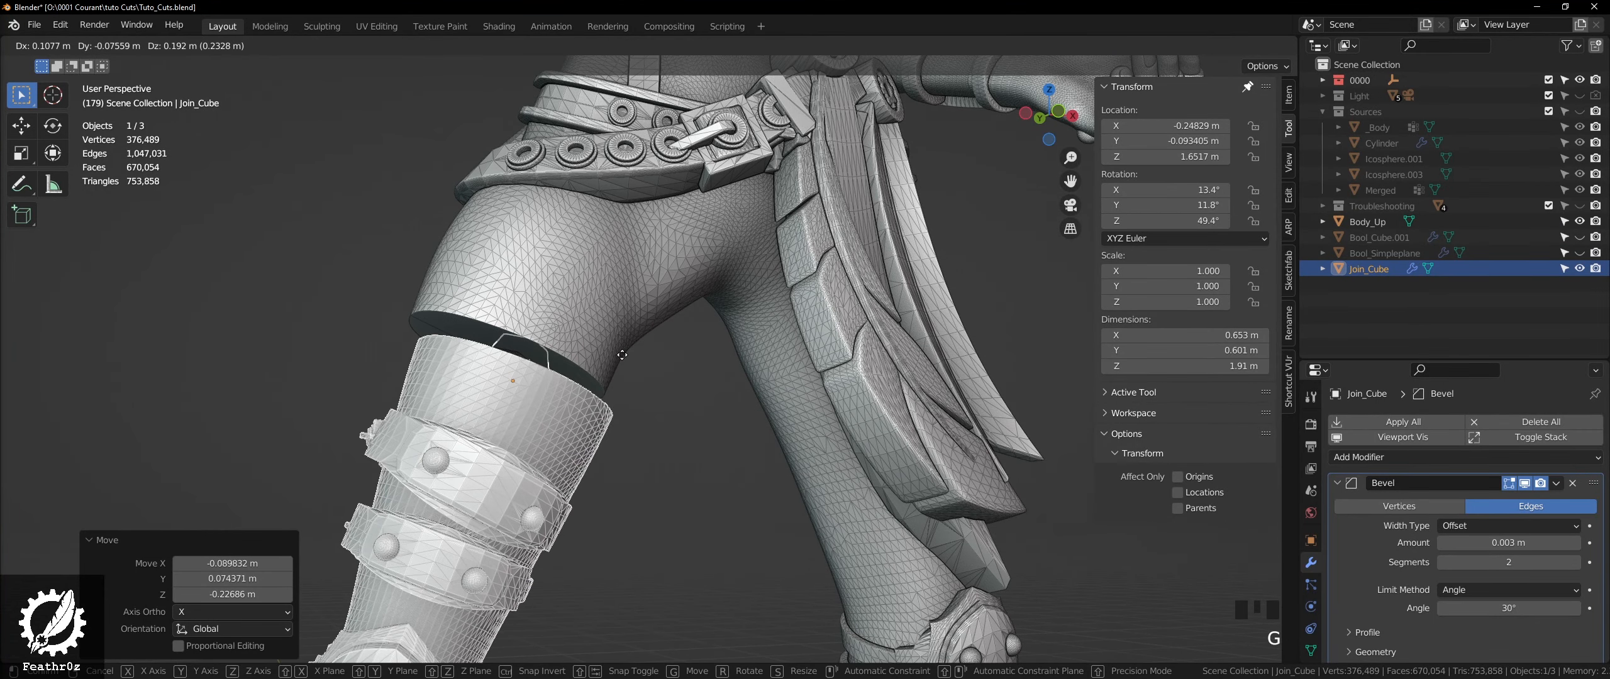
click(613, 340)
key(ctrl+z)
key(ctrl+z)
- Examine the thigh seam, the belt and the waist of Body_Up to judge where the body can be cut
middle_drag(654, 358, 442, 302)
click(443, 302)
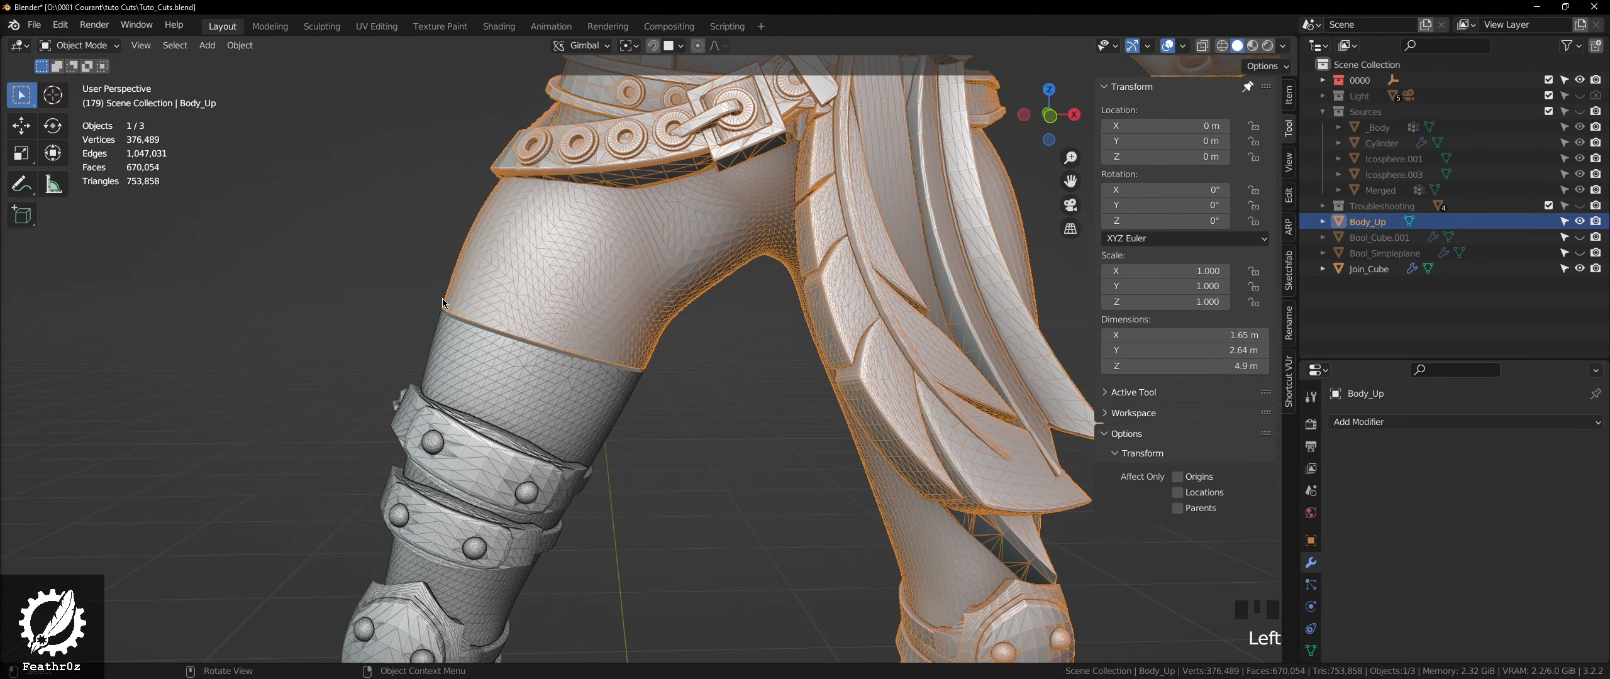
scroll(443, 299, down, 3)
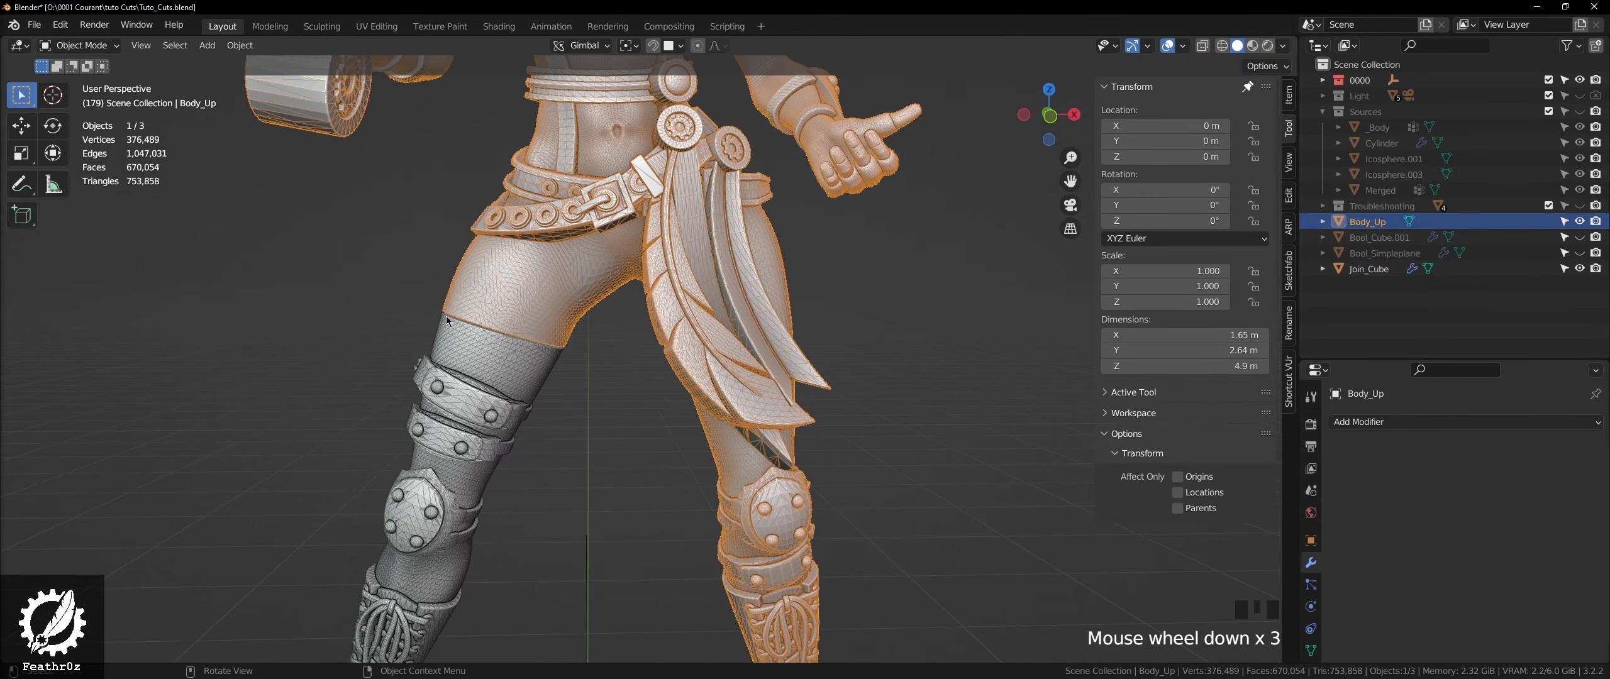
click(868, 398)
middle_drag(868, 399, 762, 454)
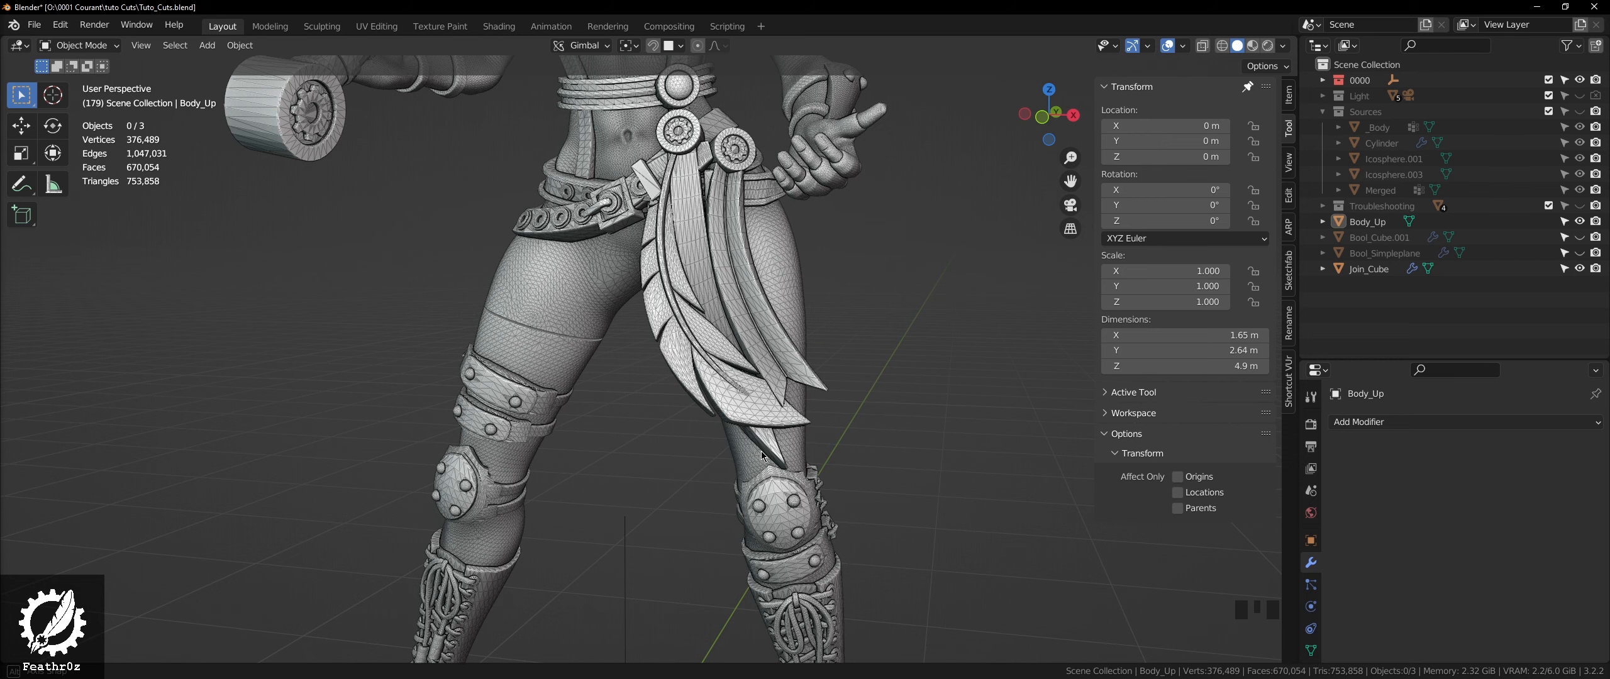
middle_drag(761, 450, 797, 473)
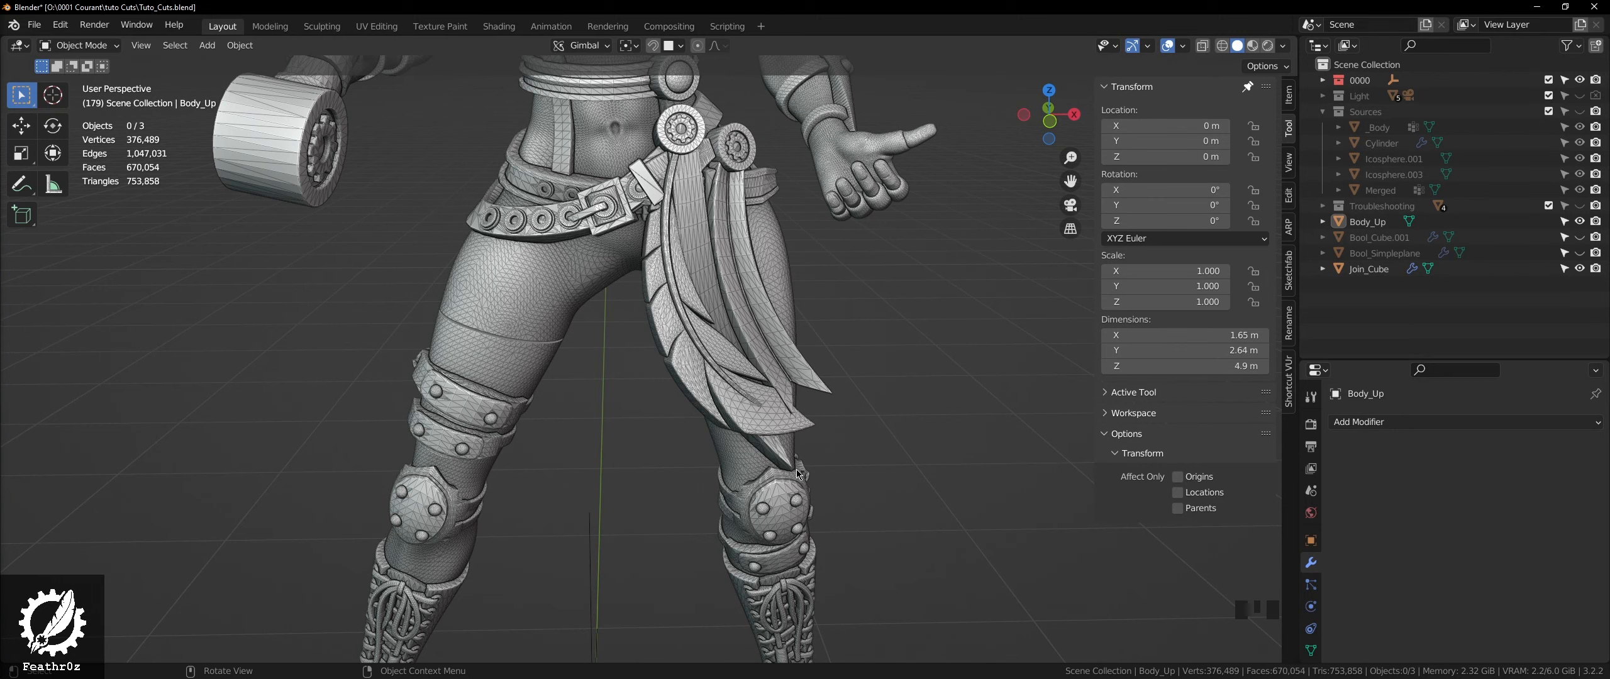
scroll(577, 113, up, 3)
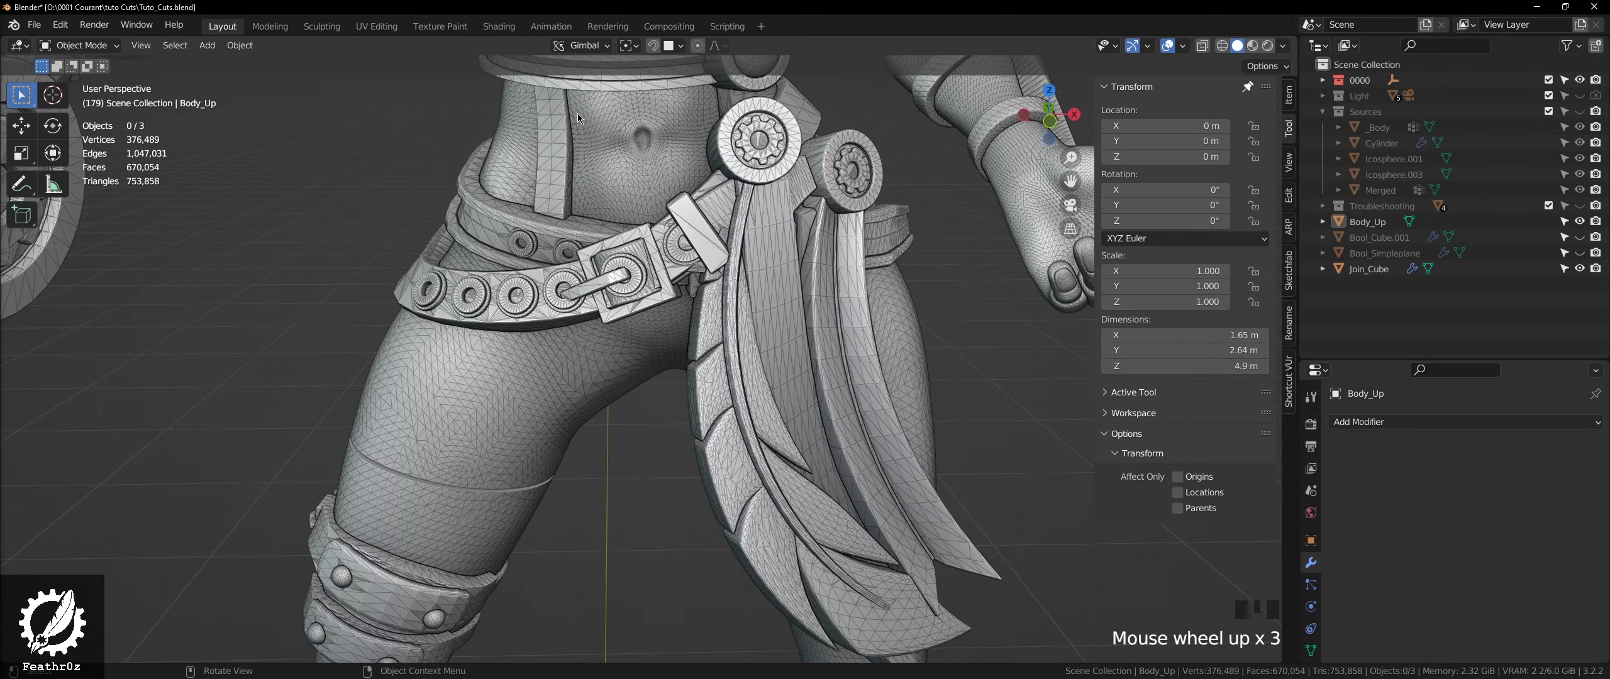
scroll(647, 152, down, 4)
shift+middle_drag(646, 153, 774, 279)
scroll(726, 365, up, 3)
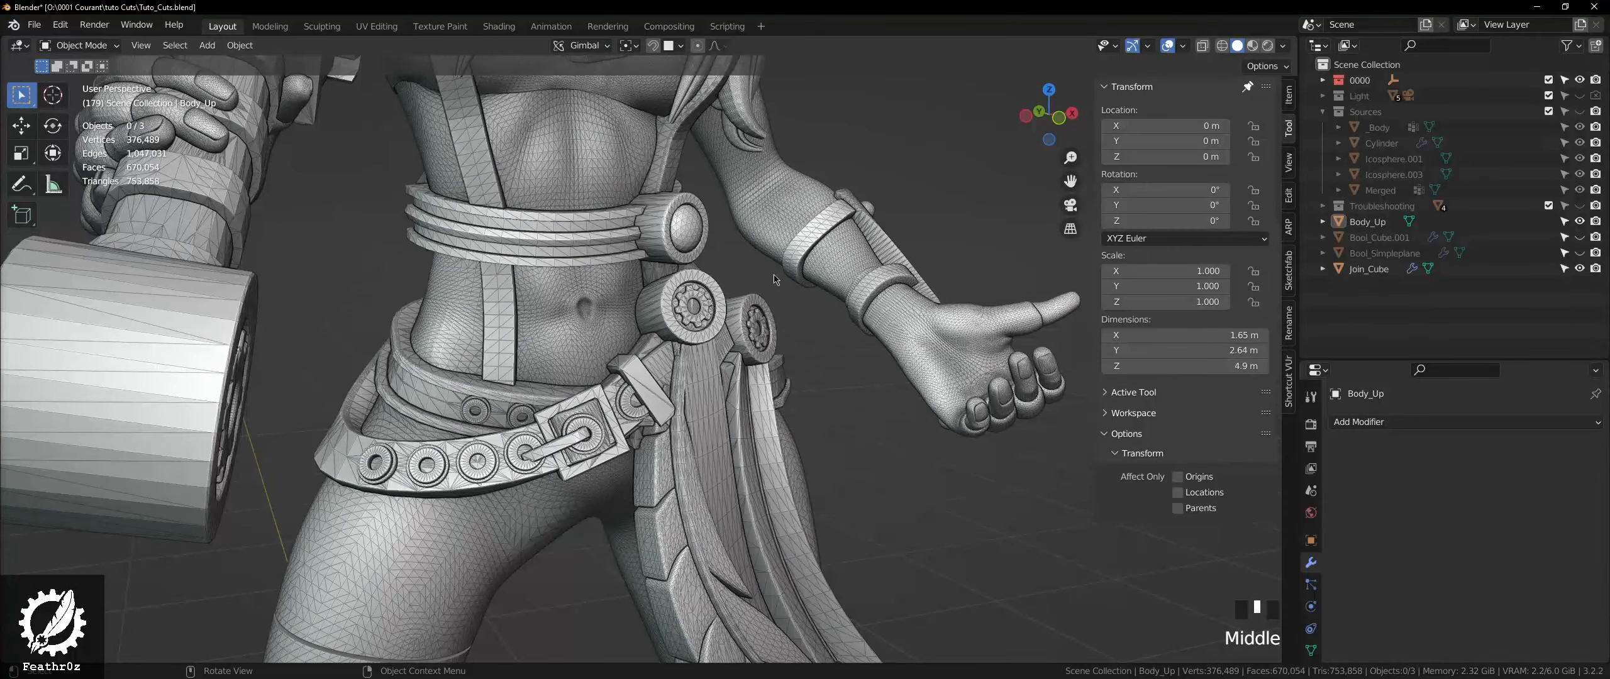
click(507, 301)
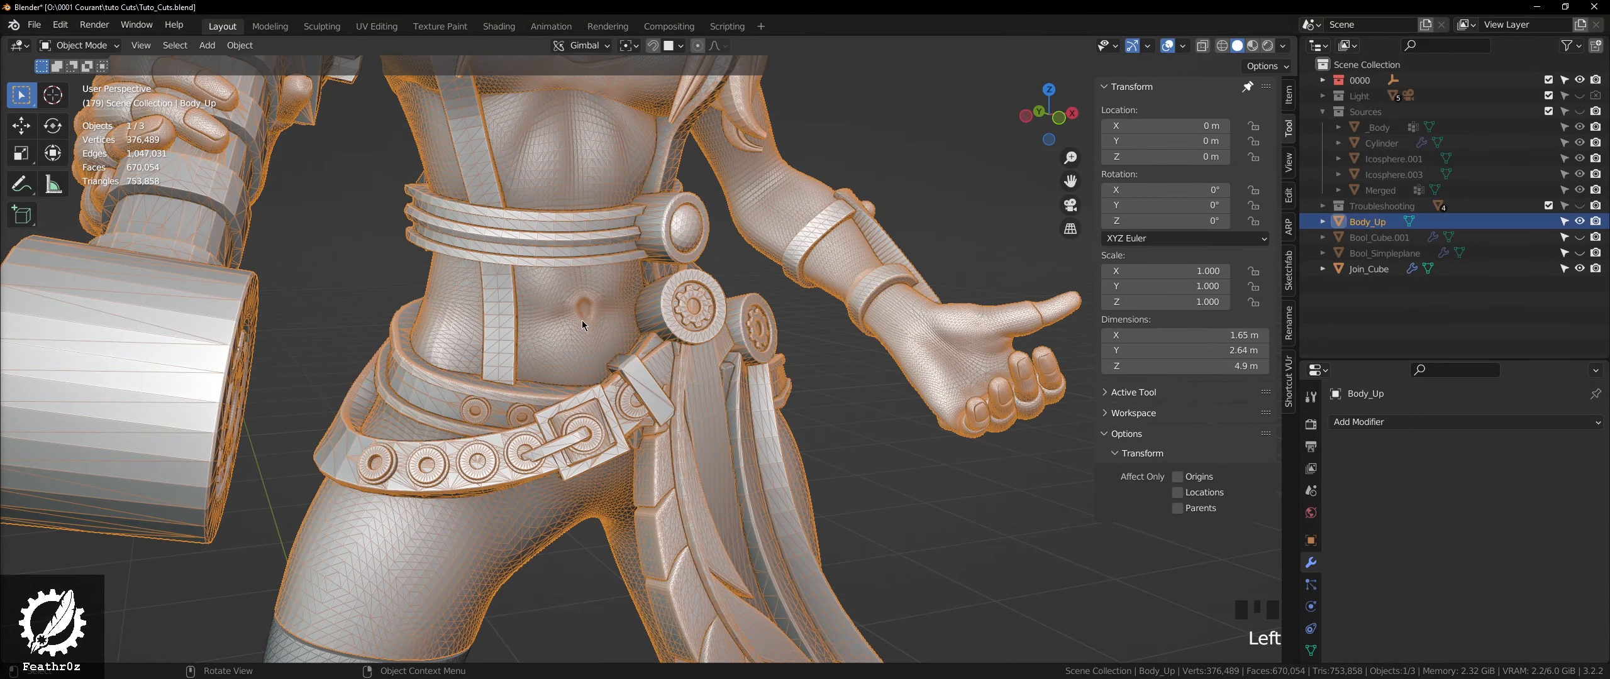
scroll(507, 301, down, 8)
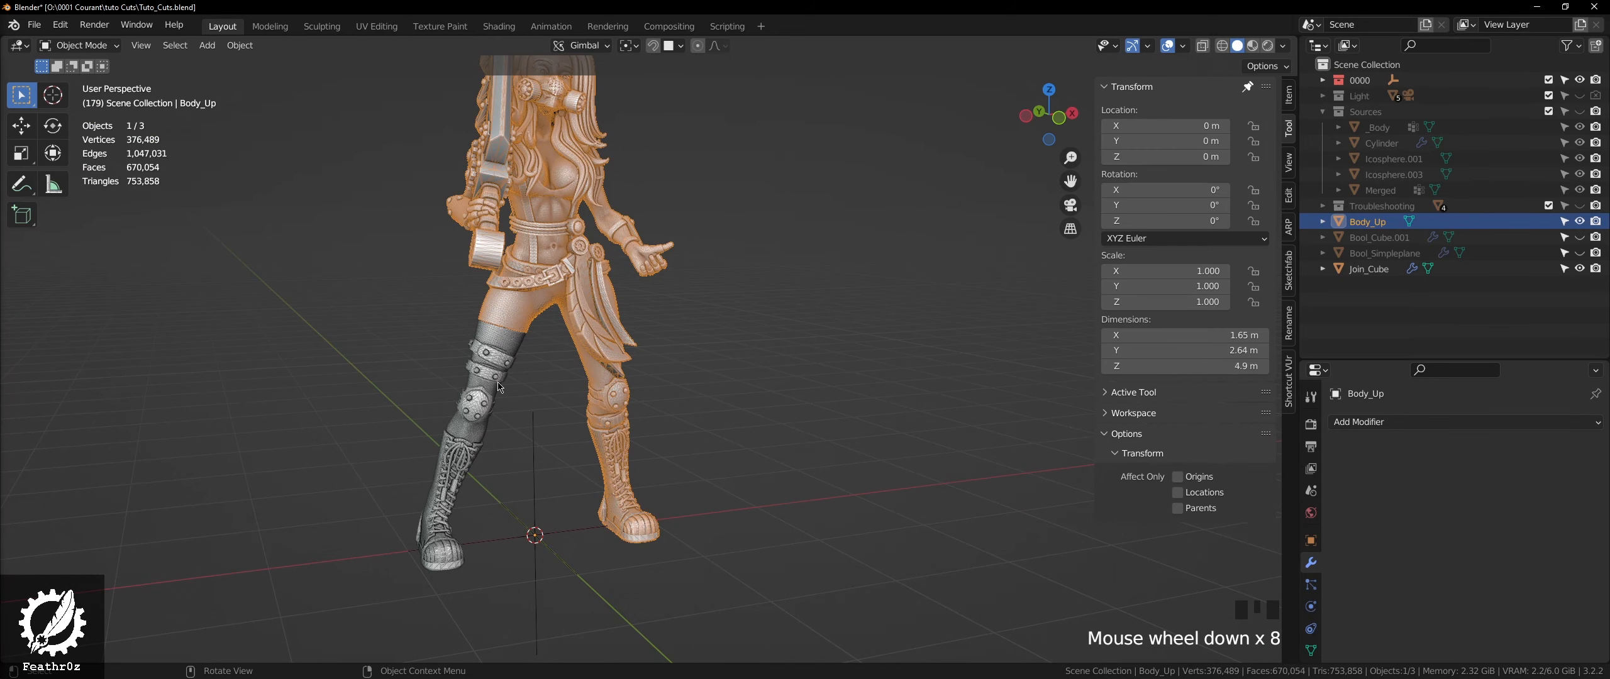
- Hide the Join_Cube leg so that only the Body_Up part remains displayed
click(500, 386)
key(h)
alt+middle_drag(466, 385, 465, 385)
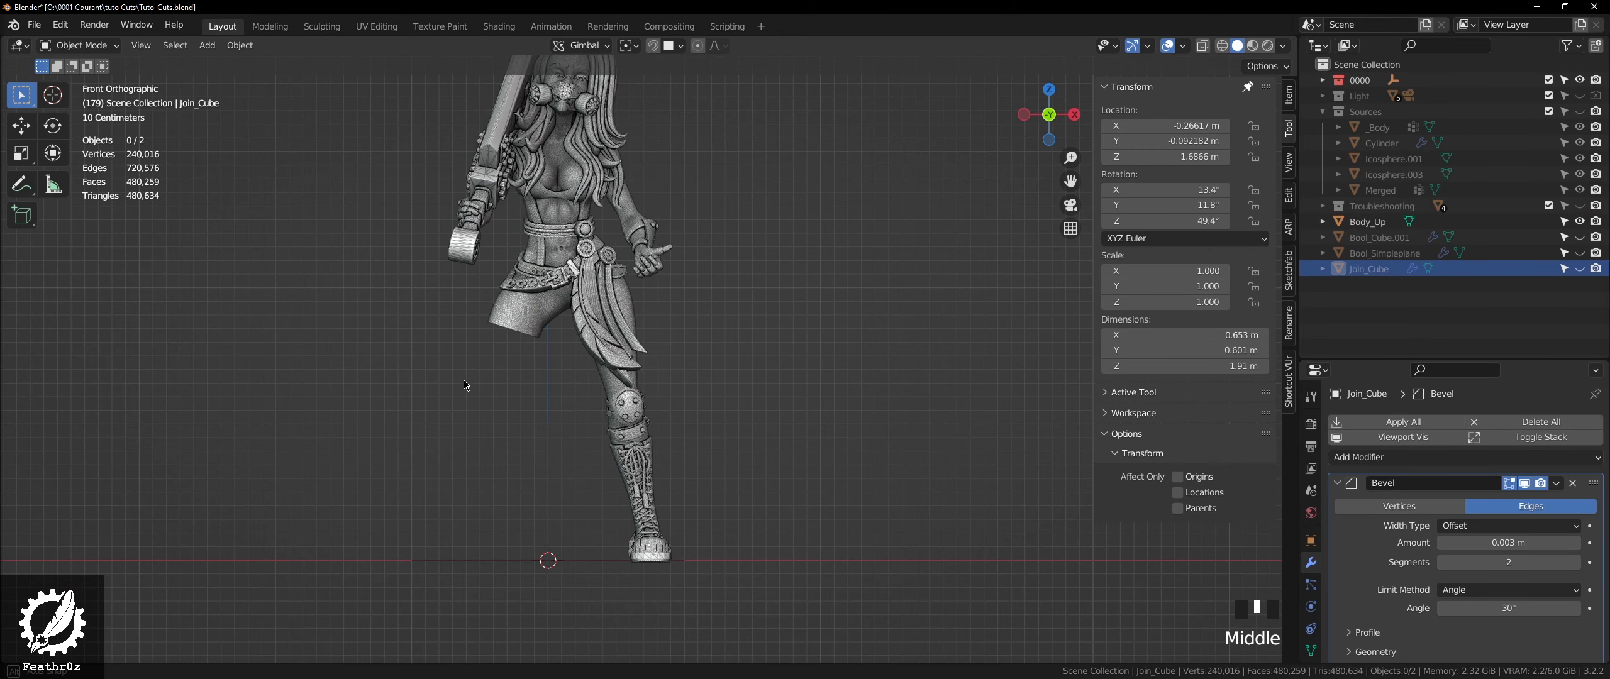
middle_drag(535, 475, 536, 513)
- Add a 2 m mesh plane at the world origin beneath the figure
key(shift+a)
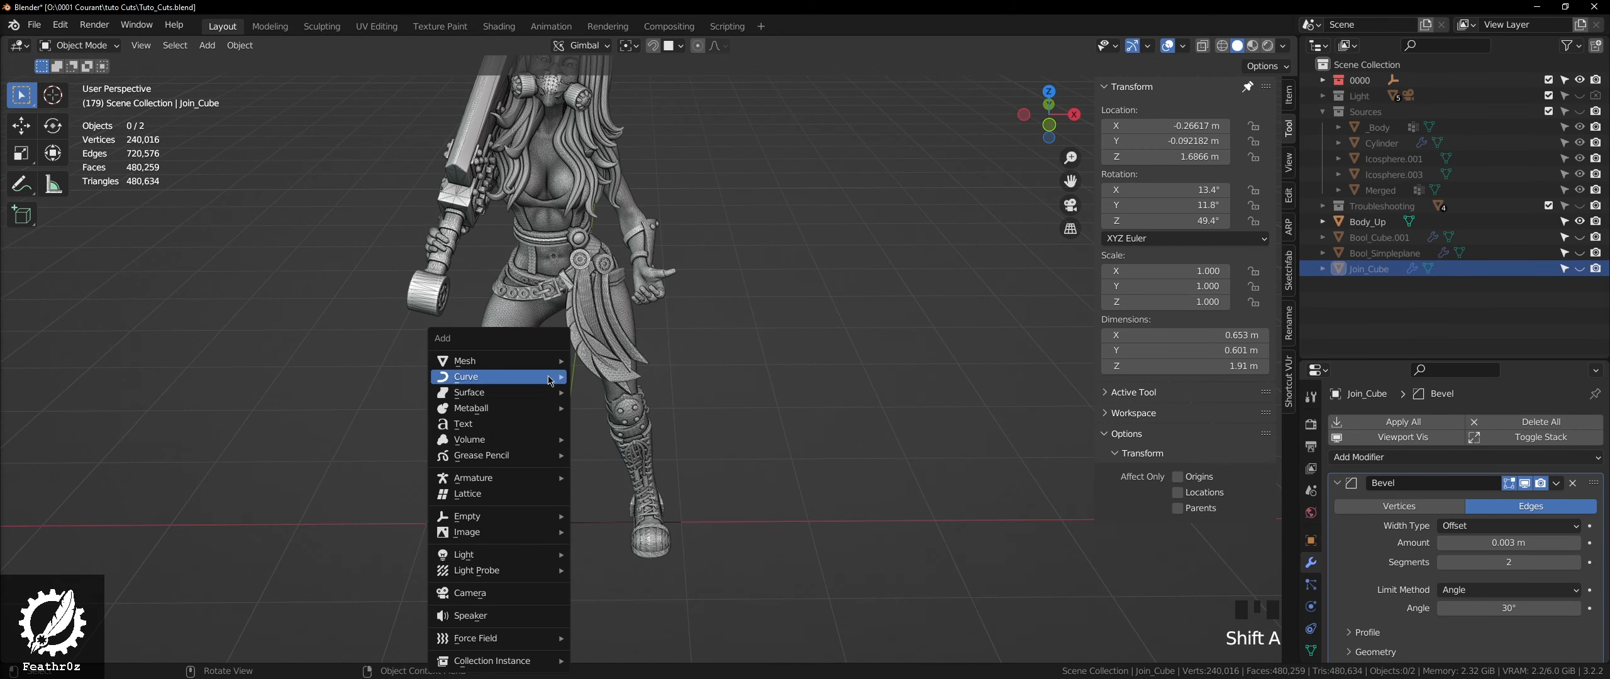
mouse_move(553, 365)
scroll(659, 63, up, 3)
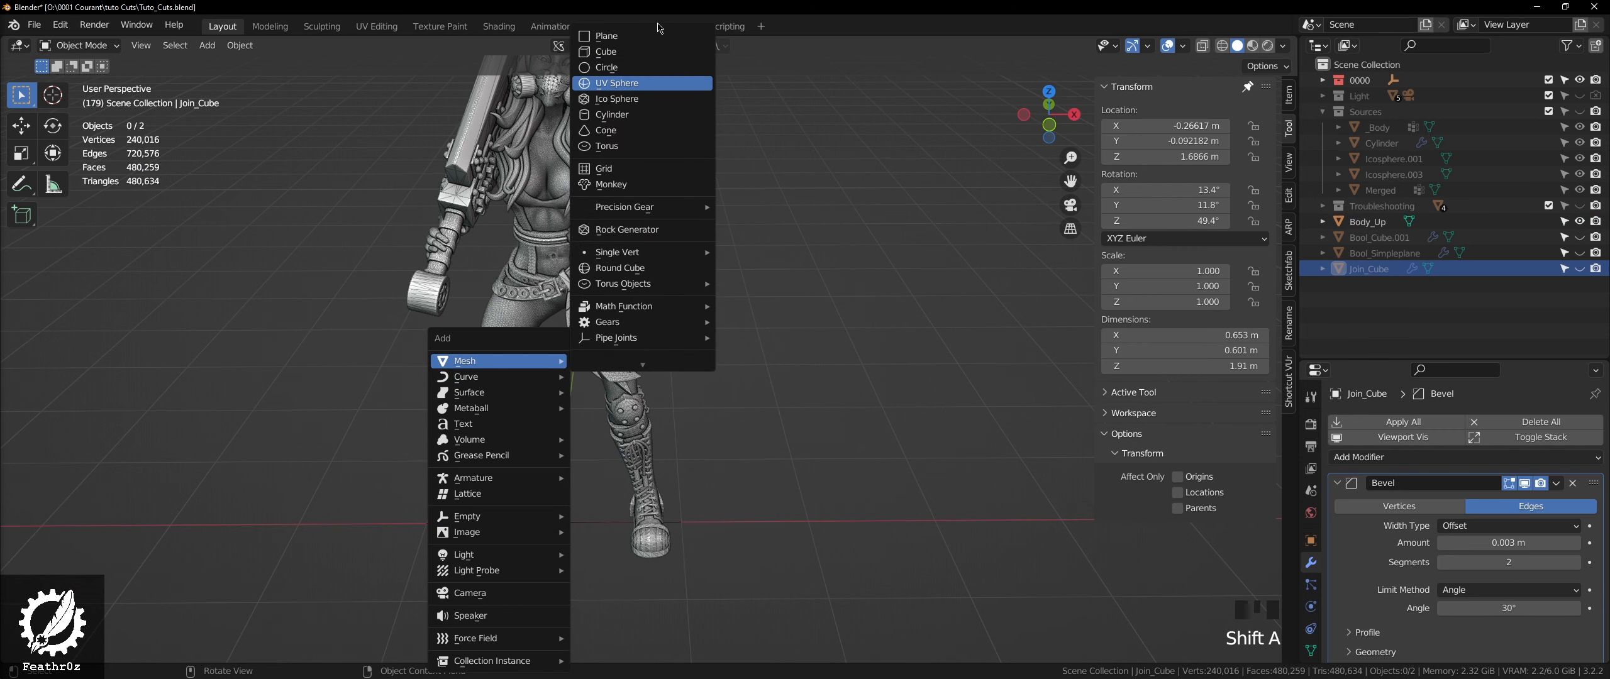
click(655, 41)
shift+middle_drag(553, 498, 594, 412)
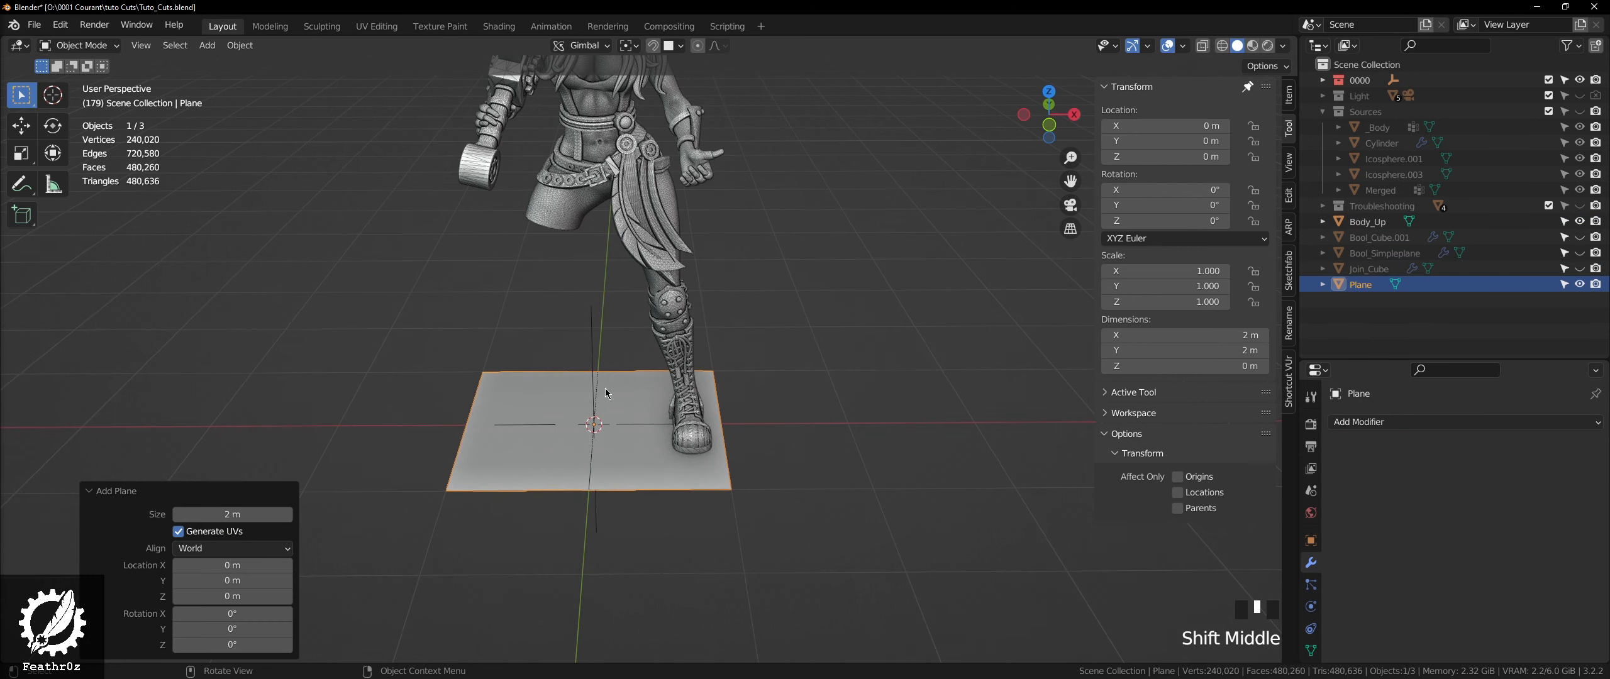
scroll(594, 404, up, 3)
scroll(594, 404, down, 2)
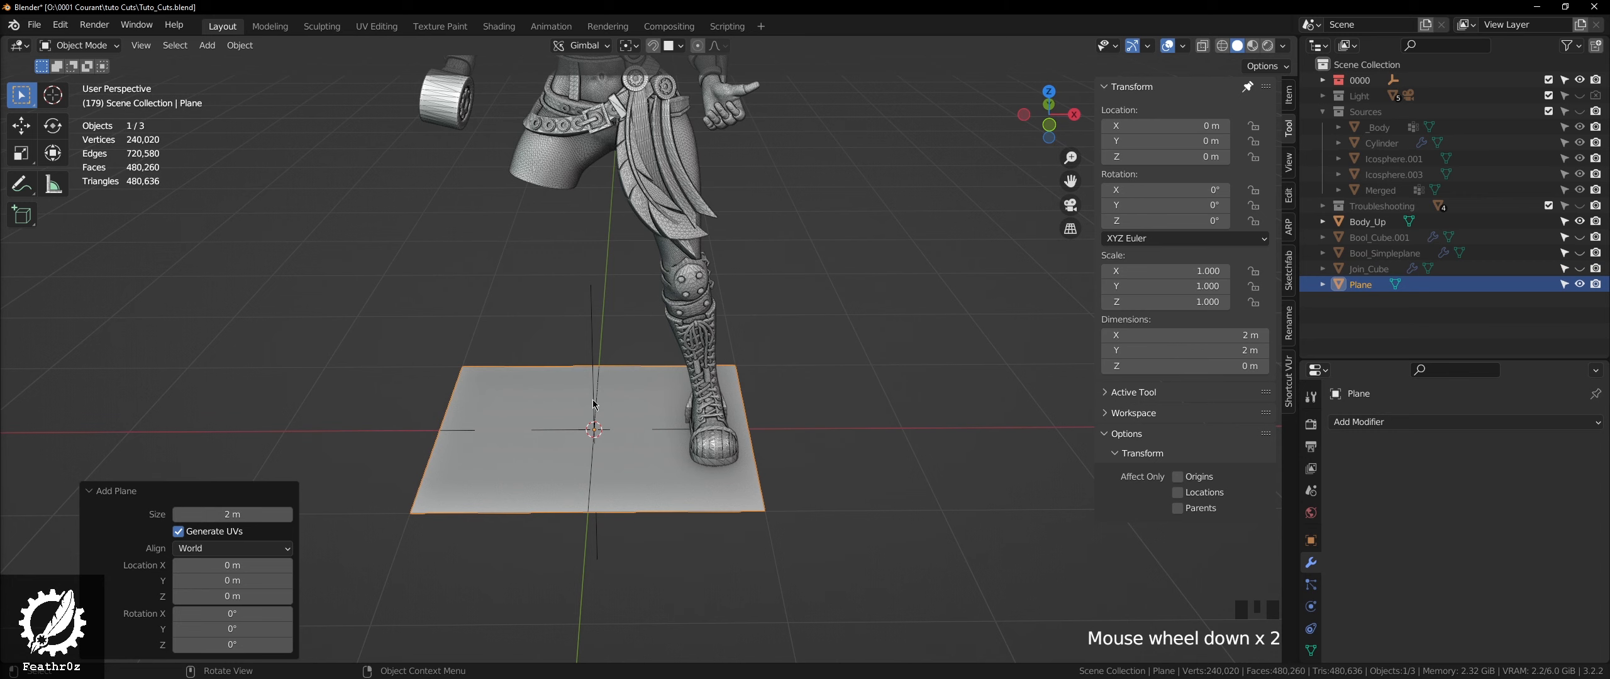
key(shift+a)
mouse_move(548, 361)
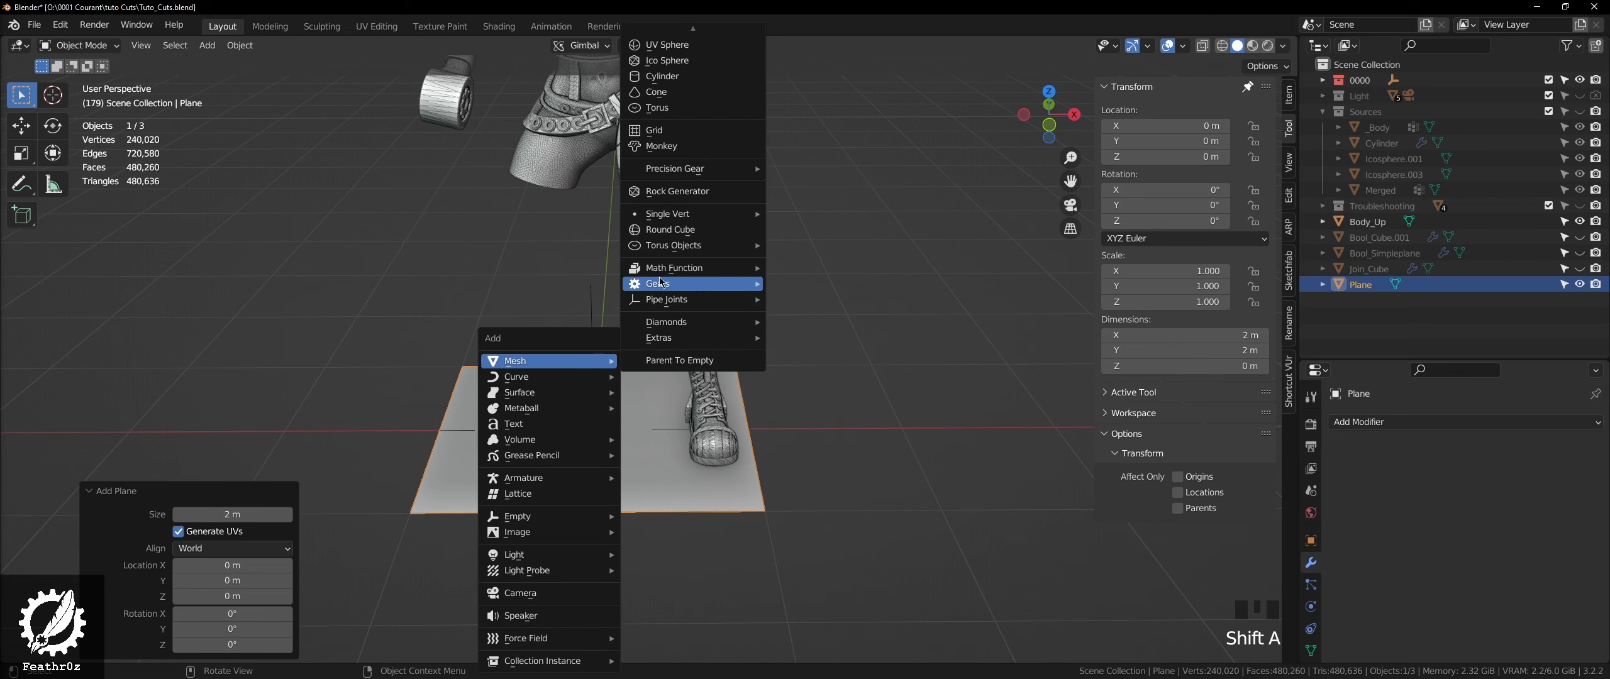
mouse_move(703, 219)
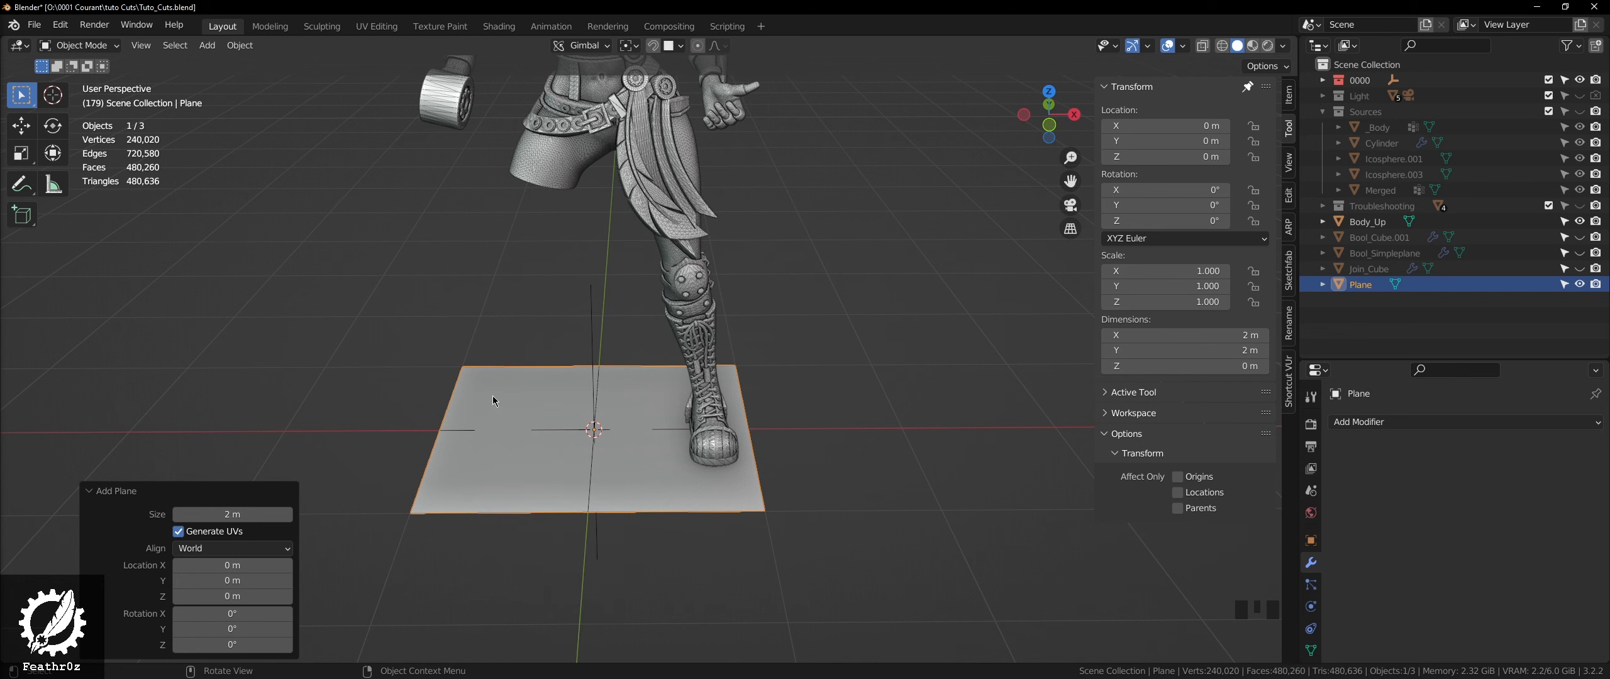
- Enter Edit Mode on the plane and delete three of its corner vertices, keeping a single vertex
key(Tab)
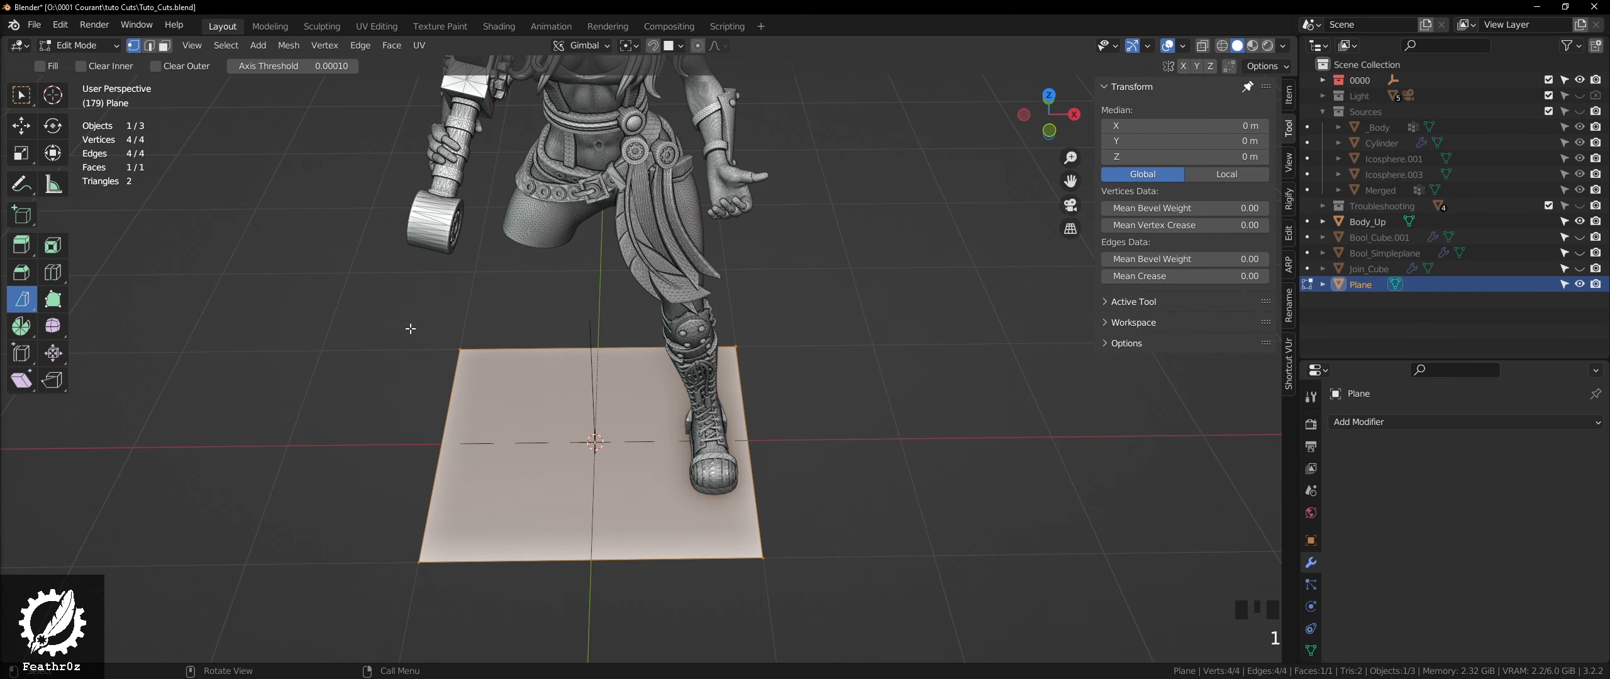
drag(410, 328, 431, 258)
key(ctrl+z)
key(w)
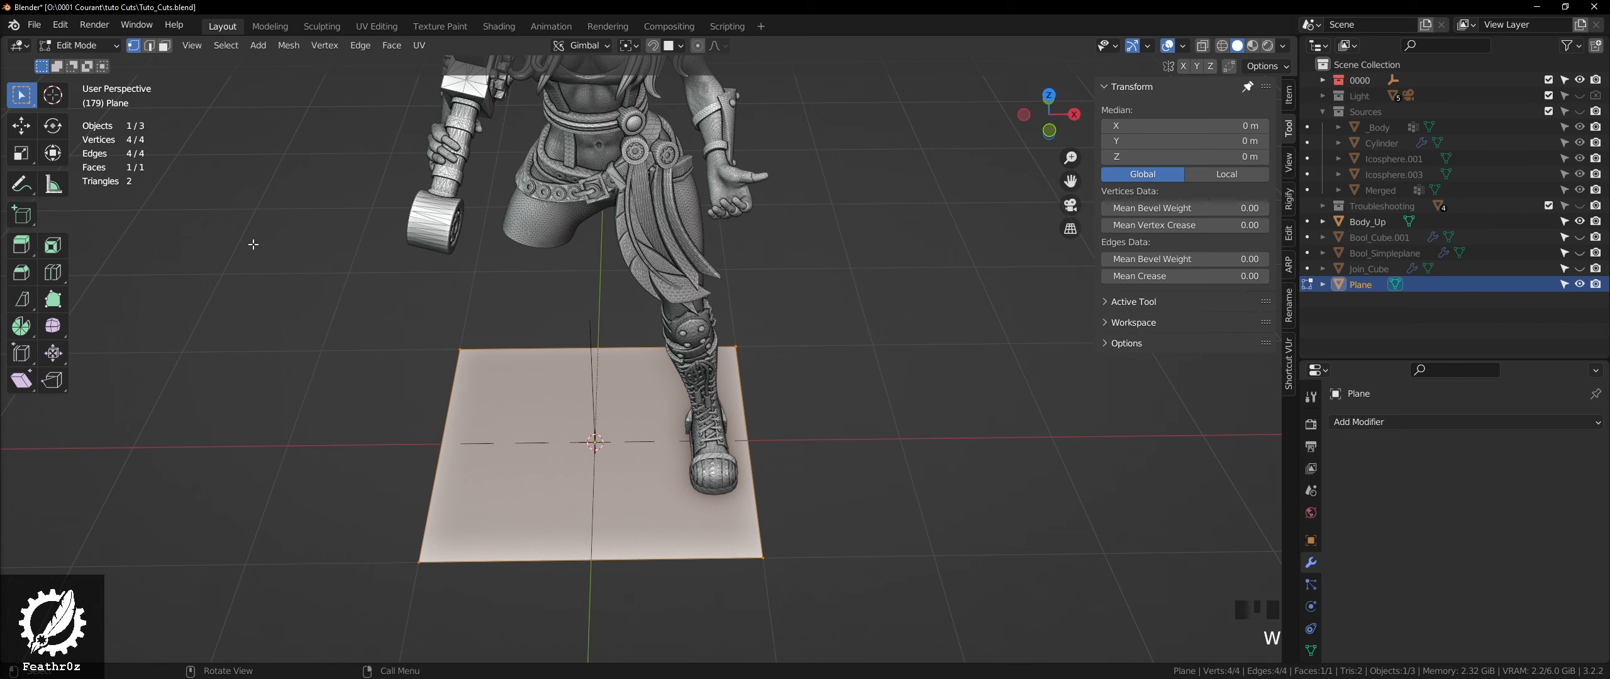
drag(403, 306, 887, 417)
shift+drag(647, 467, 827, 586)
key(Delete)
click(940, 392)
scroll(504, 521, up, 1)
scroll(323, 510, down, 2)
- Move the remaining vertex with snapping enabled onto the abdomen, at the lower edge of the ribbed waistband above the navel
click(323, 510)
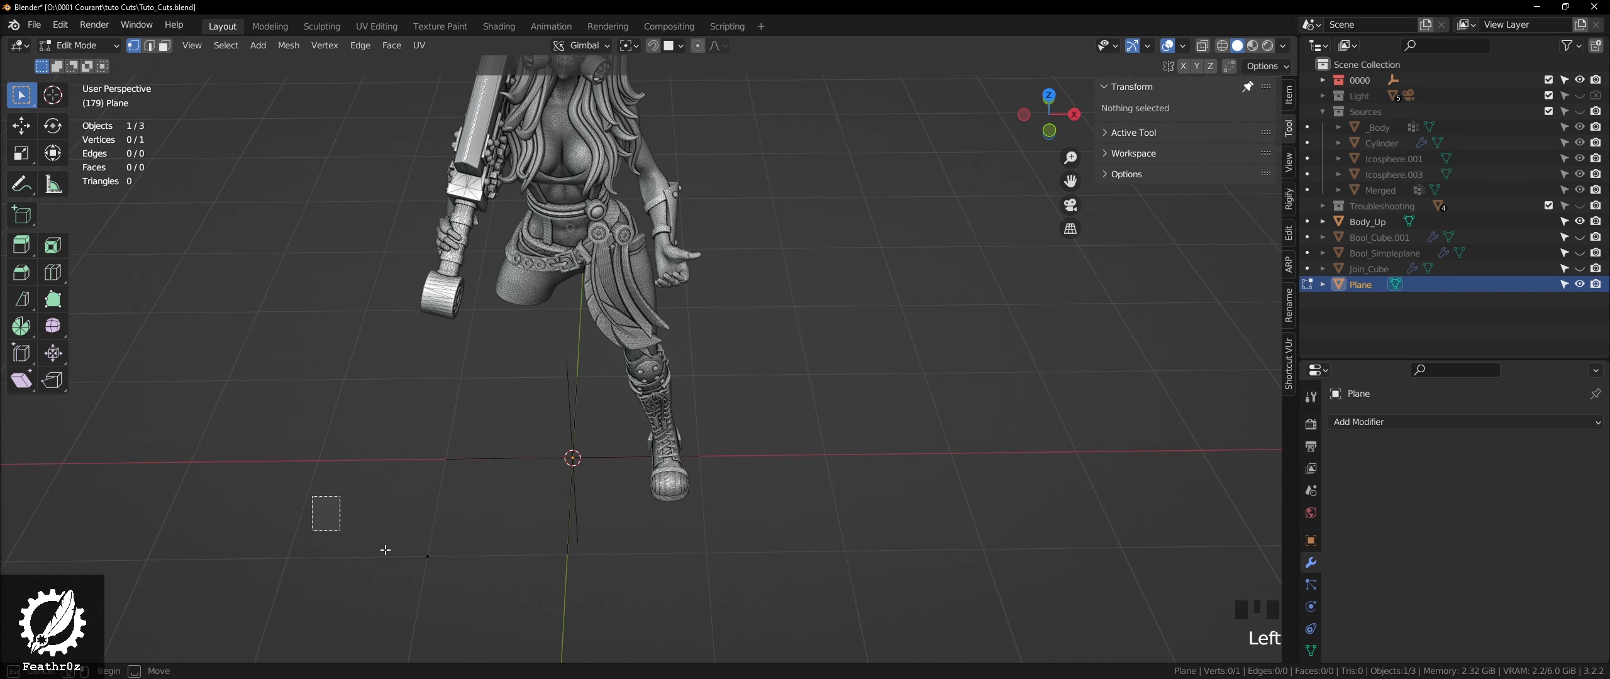
scroll(503, 521, up, 2)
key(g)
click(637, 401)
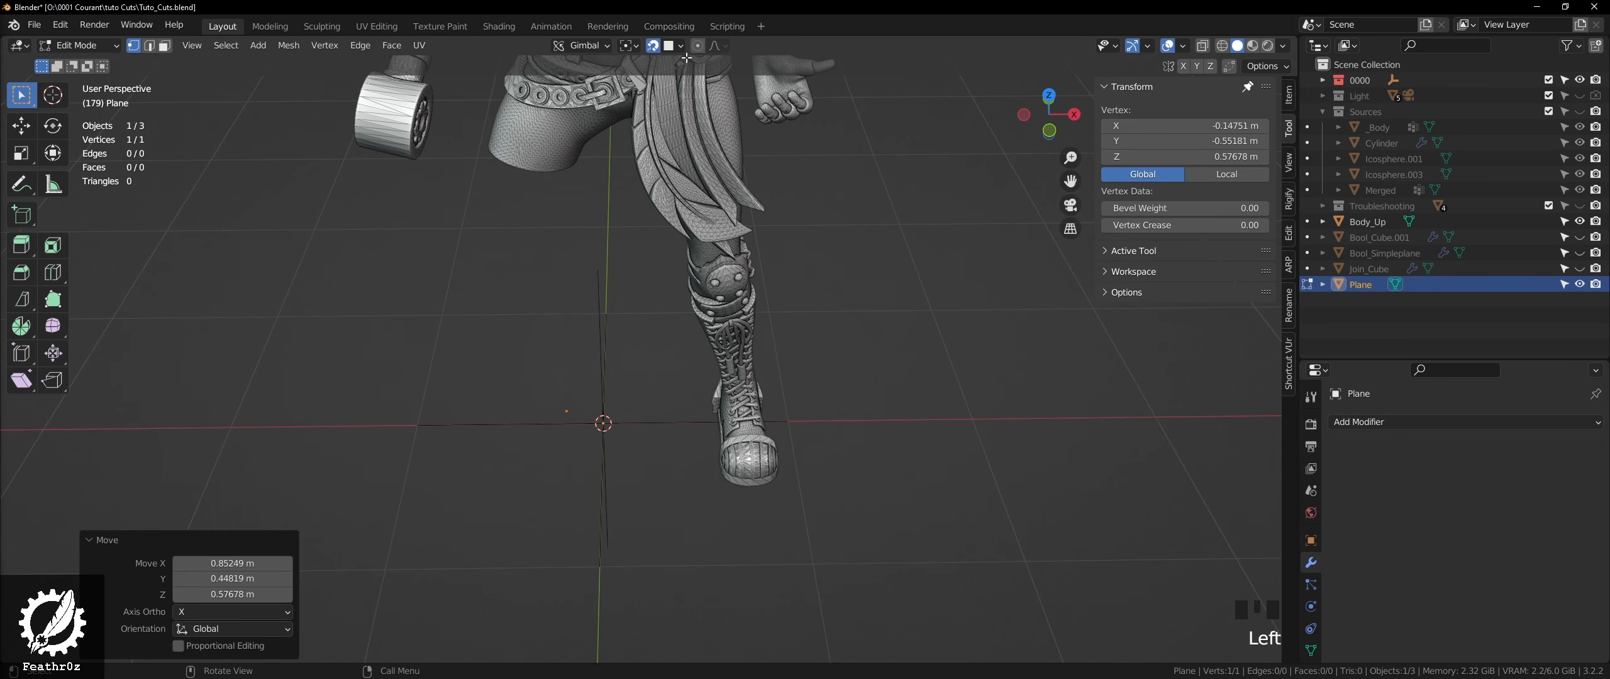
shift+middle_drag(581, 258, 558, 584)
scroll(570, 607, up, 2)
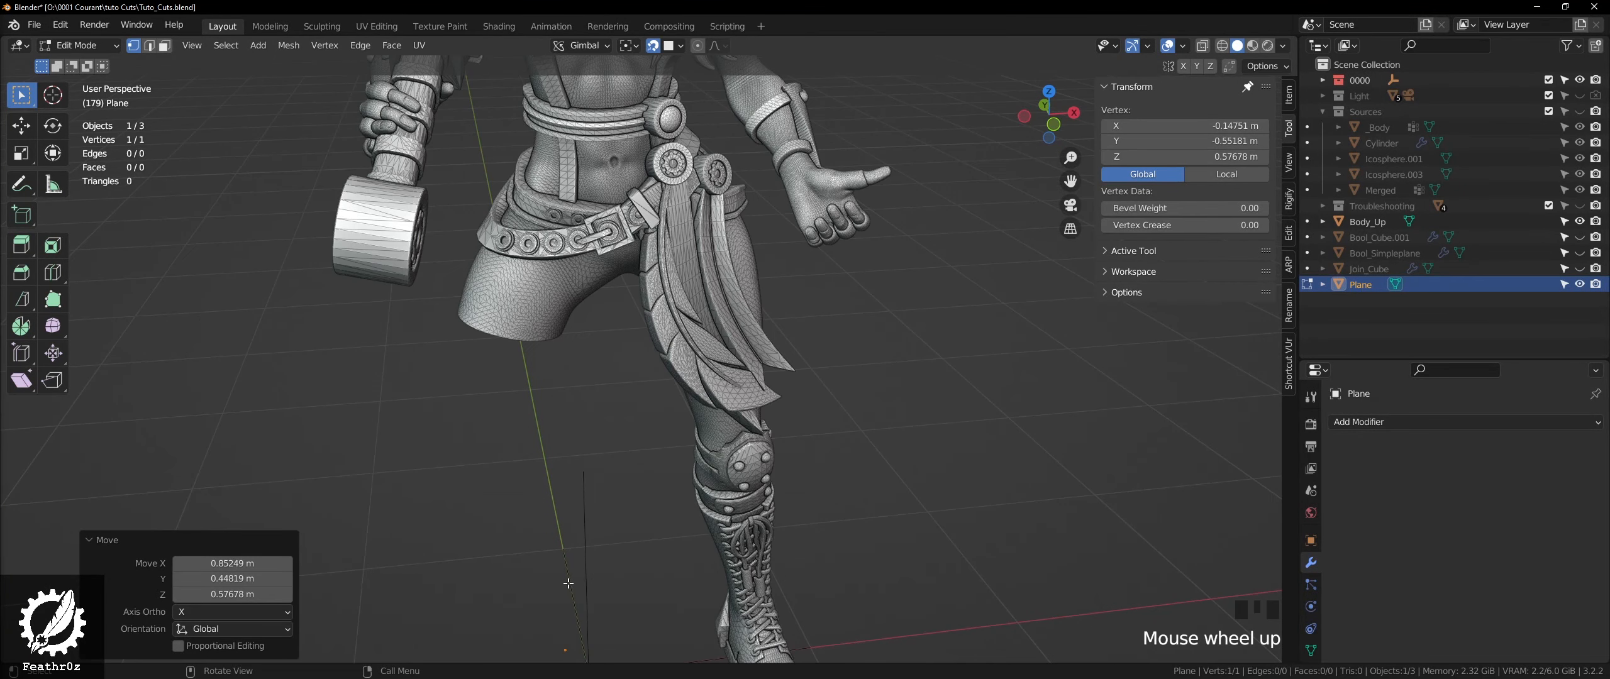
middle_drag(574, 341, 615, 240)
scroll(606, 294, up, 6)
scroll(606, 294, up, 3)
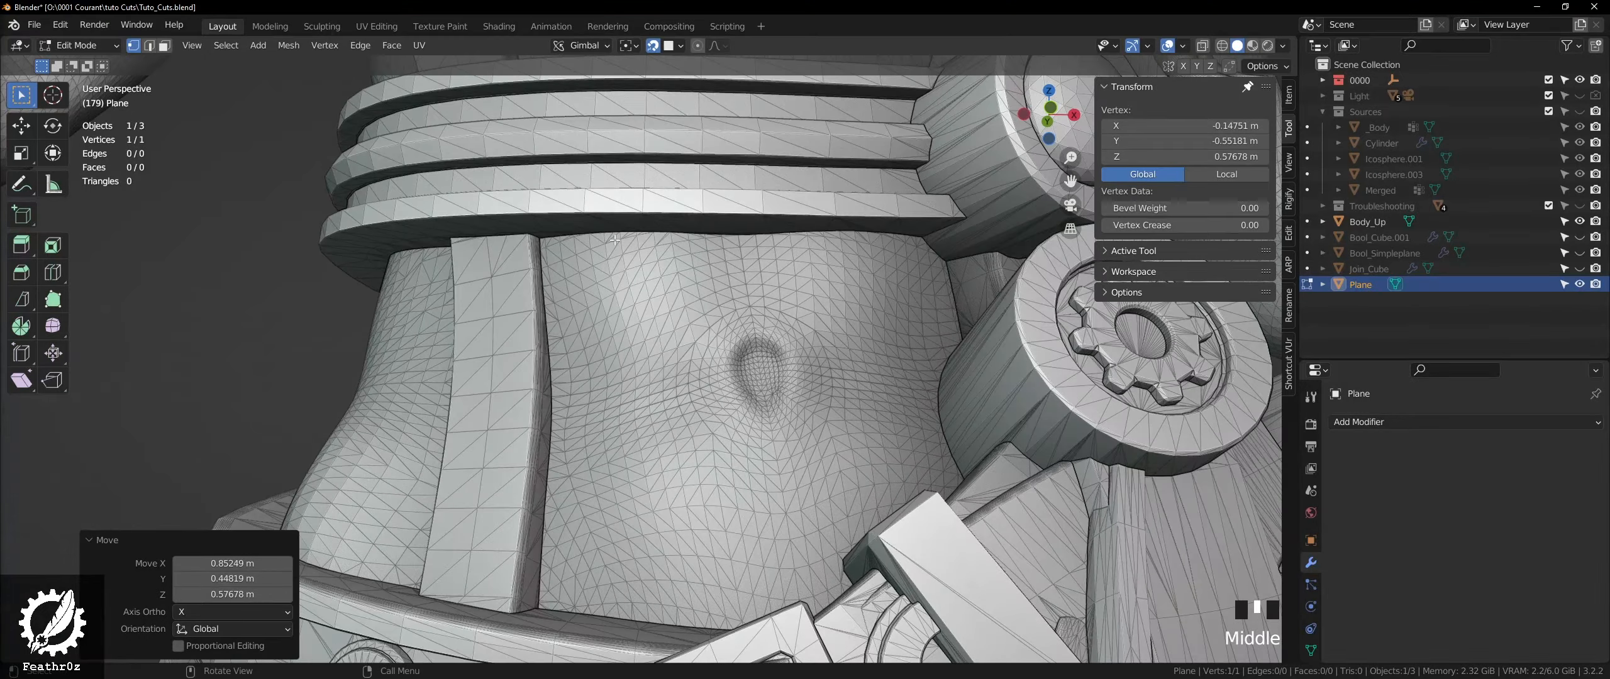
key(g)
click(602, 244)
scroll(543, 267, up, 10)
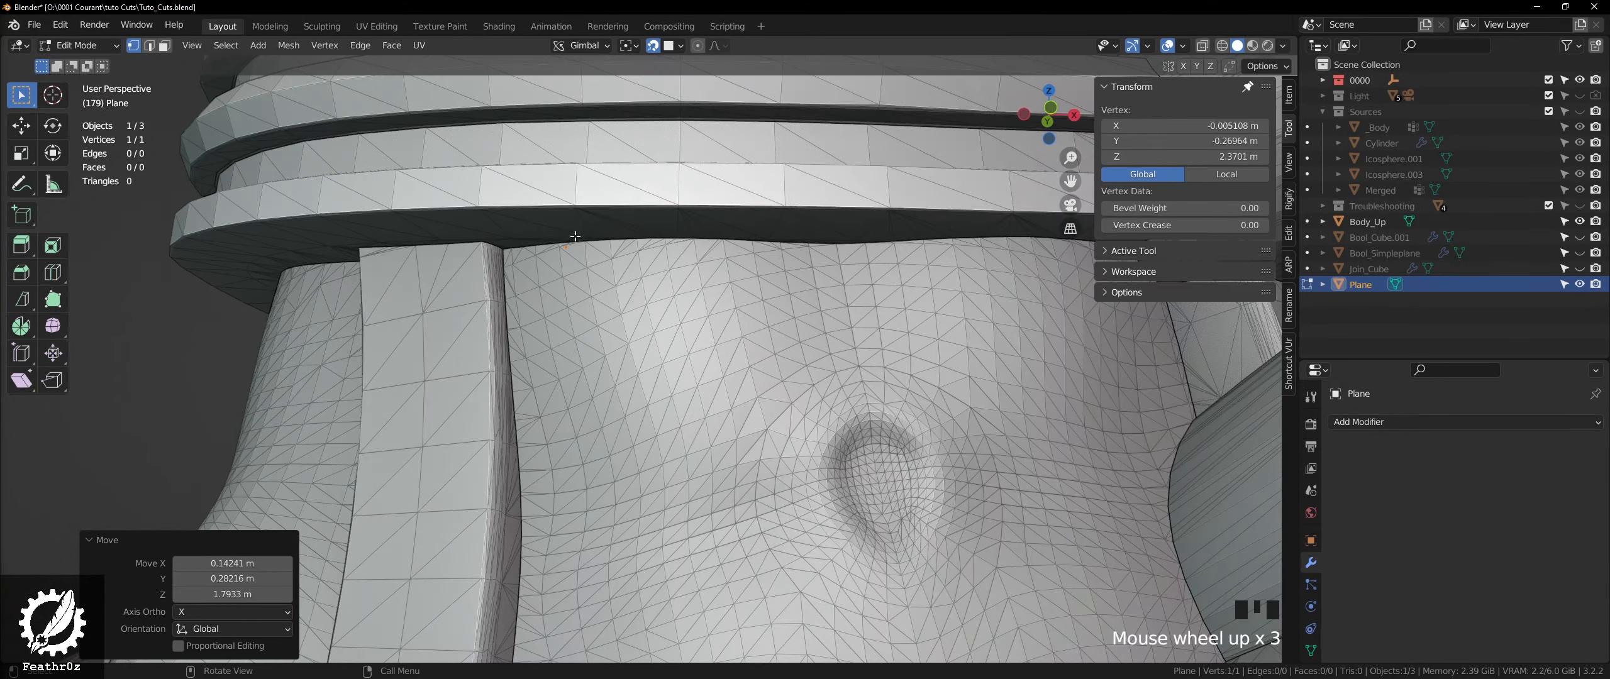
middle_drag(543, 266, 893, 323)
scroll(509, 284, down, 3)
scroll(509, 284, down, 12)
scroll(566, 371, down, 4)
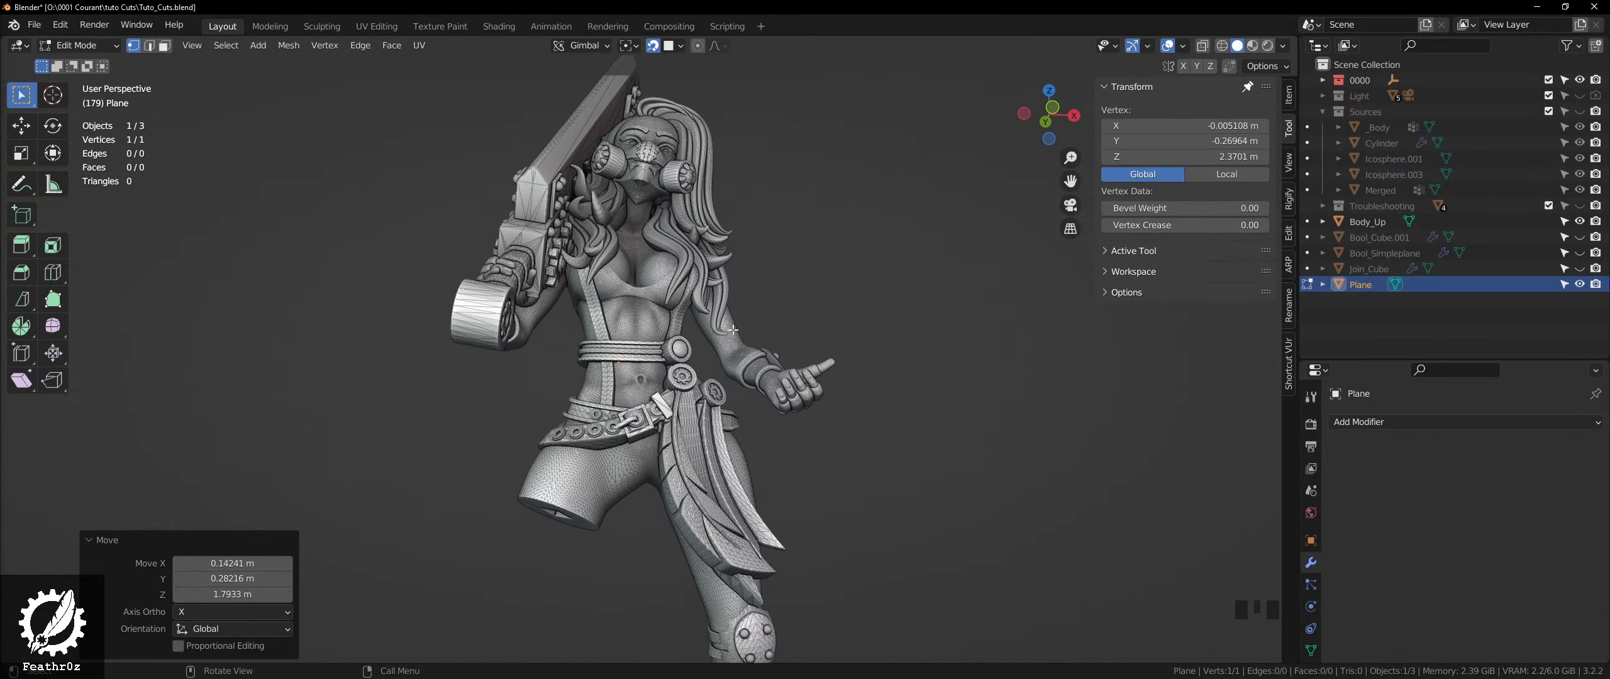
- Move the single vertex along the waistband's lower edge and snap it onto the abdomen just beside the vertical front strap
scroll(733, 329, up, 10)
middle_drag(733, 330, 562, 278)
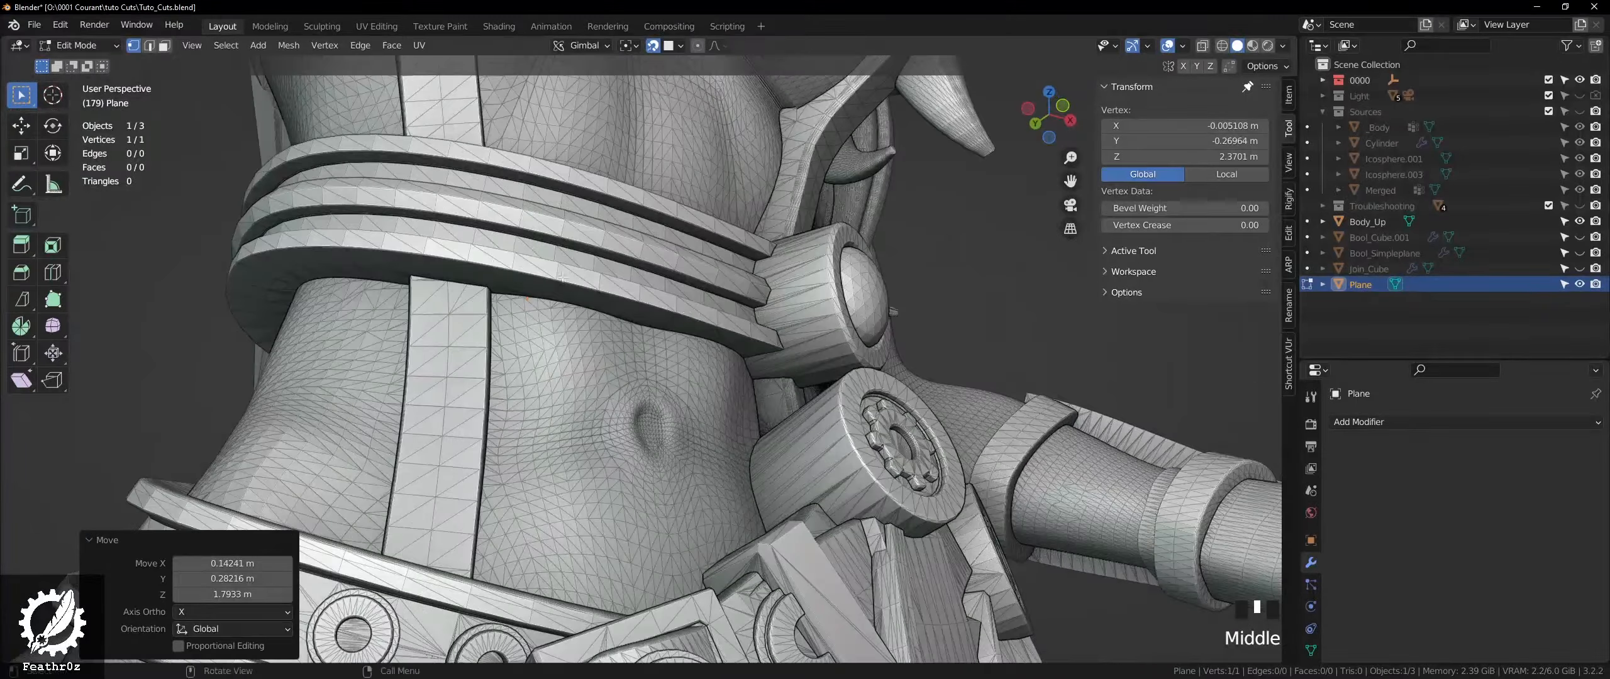
scroll(562, 277, up, 10)
scroll(565, 327, down, 4)
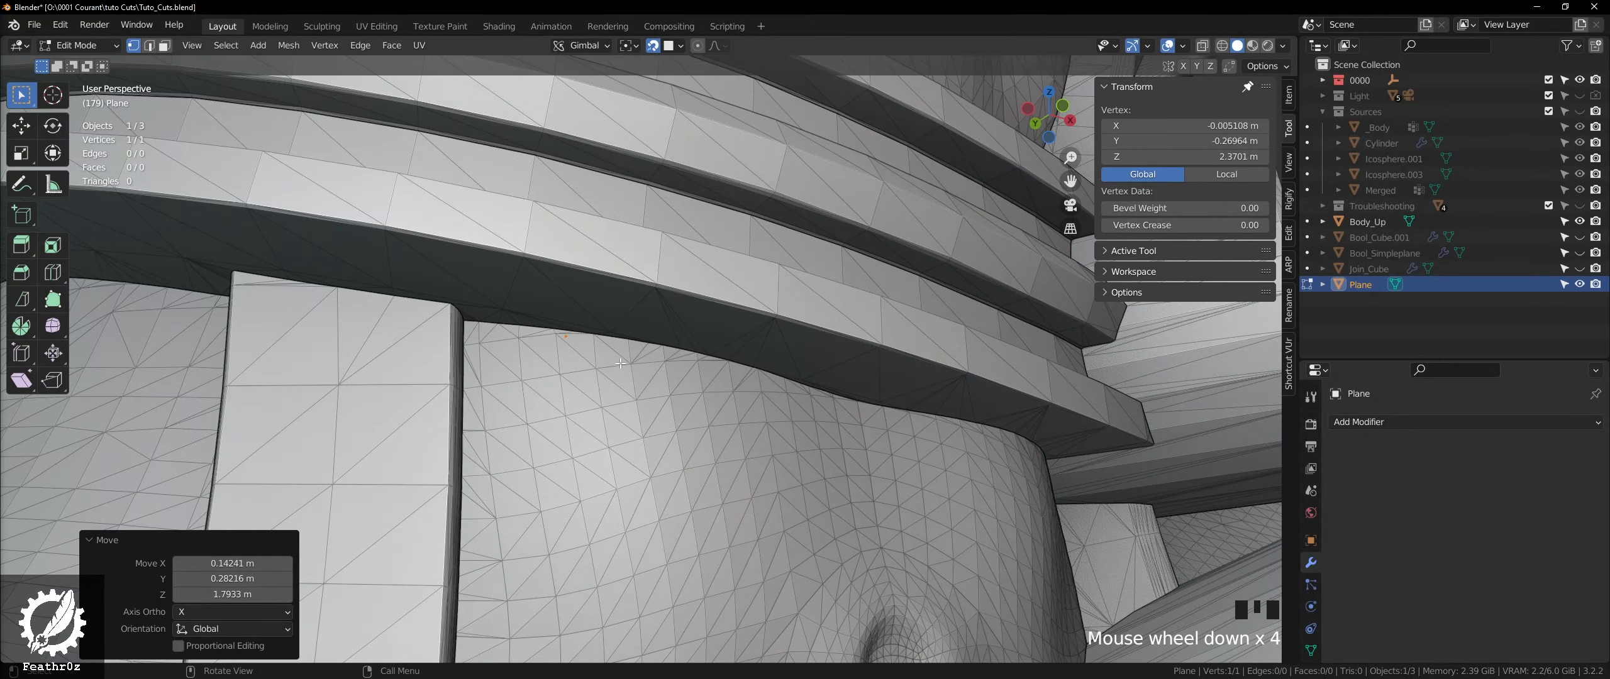
middle_drag(565, 327, 612, 361)
scroll(612, 361, down, 4)
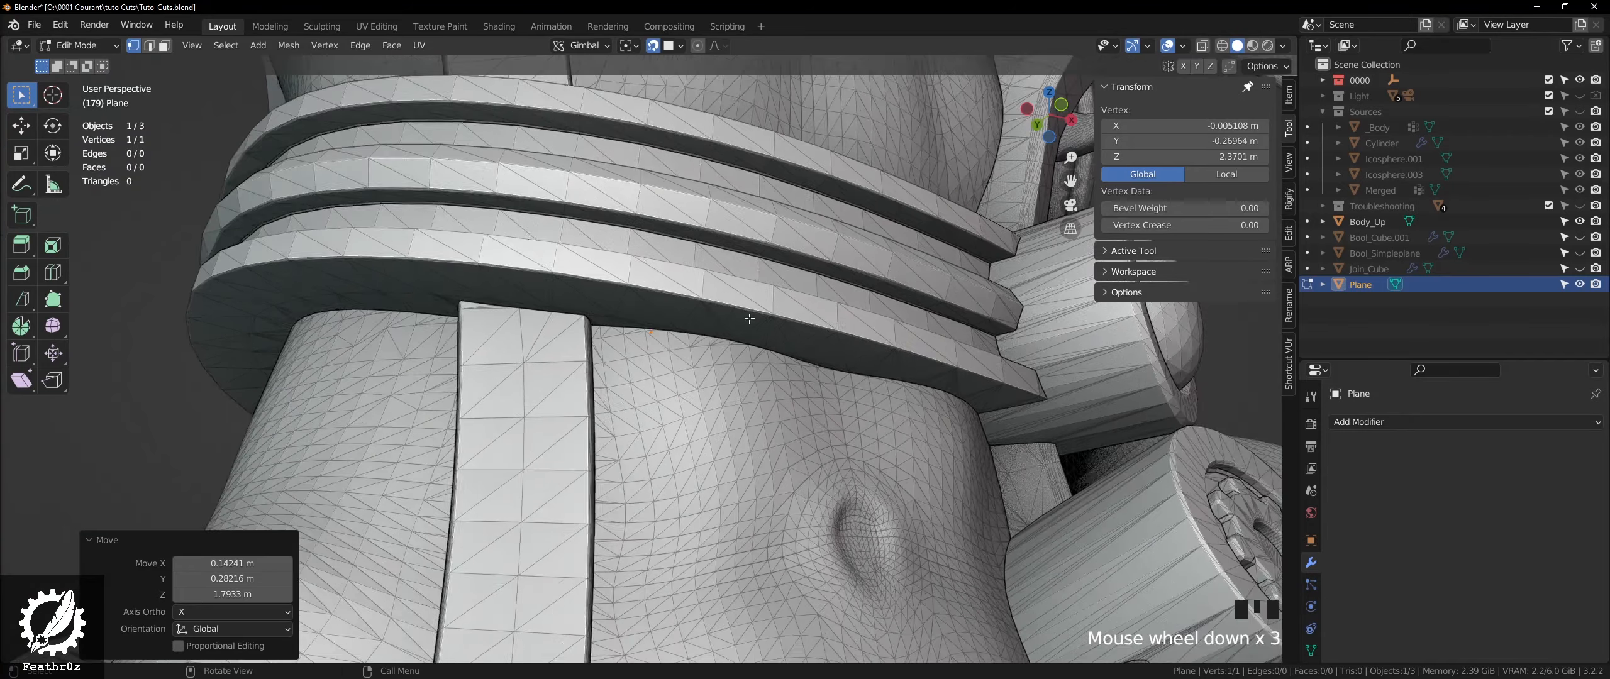
scroll(660, 358, up, 8)
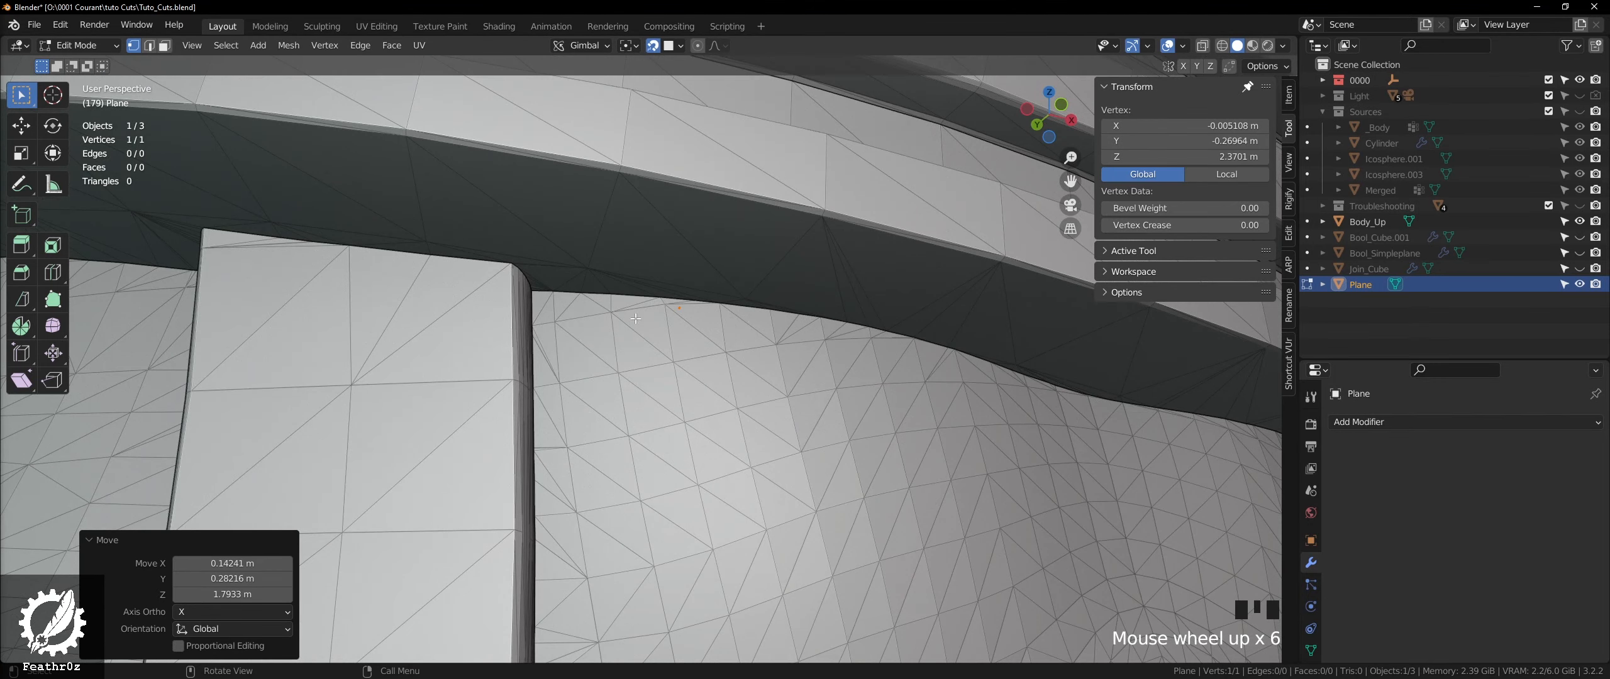
scroll(659, 358, down, 4)
middle_drag(659, 357, 609, 312)
scroll(609, 313, up, 6)
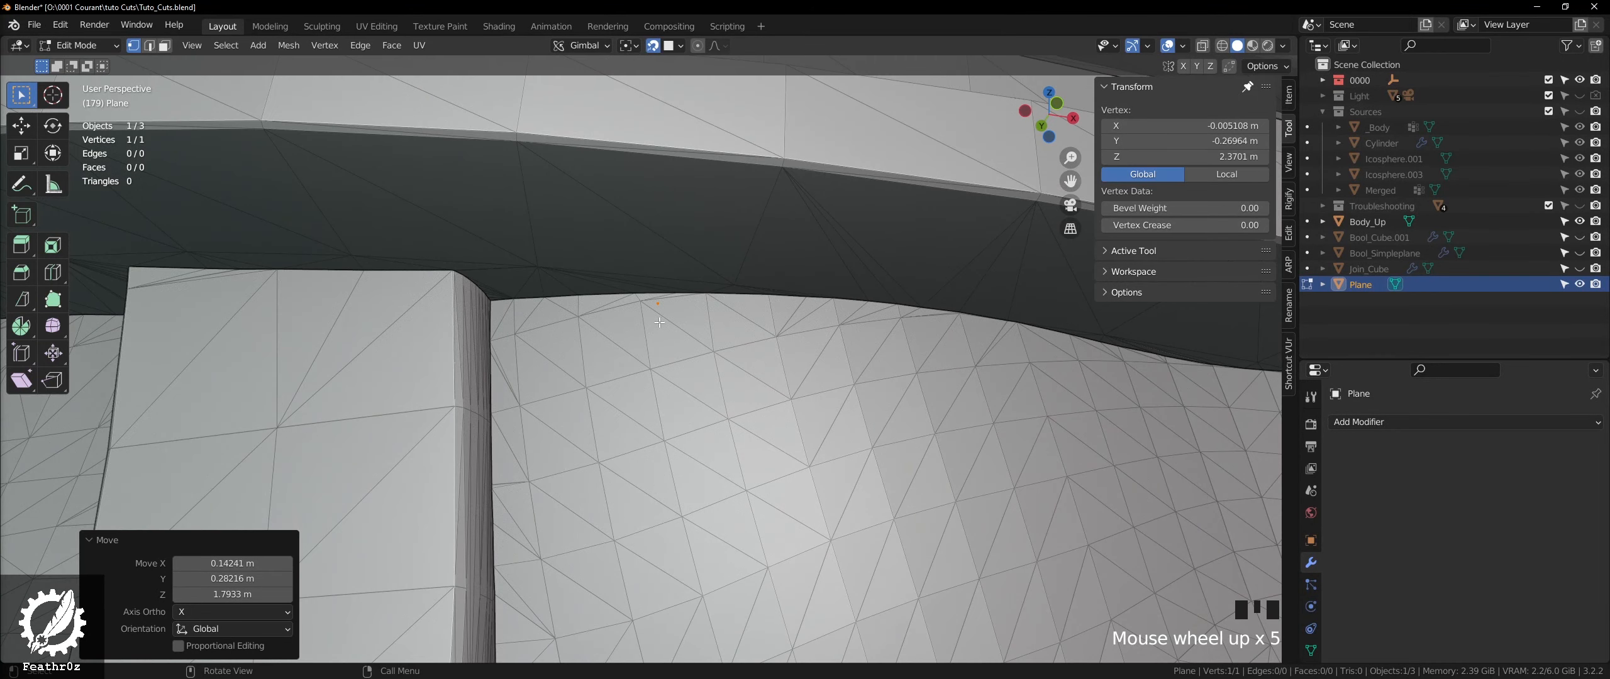
key(g)
scroll(513, 306, up, 4)
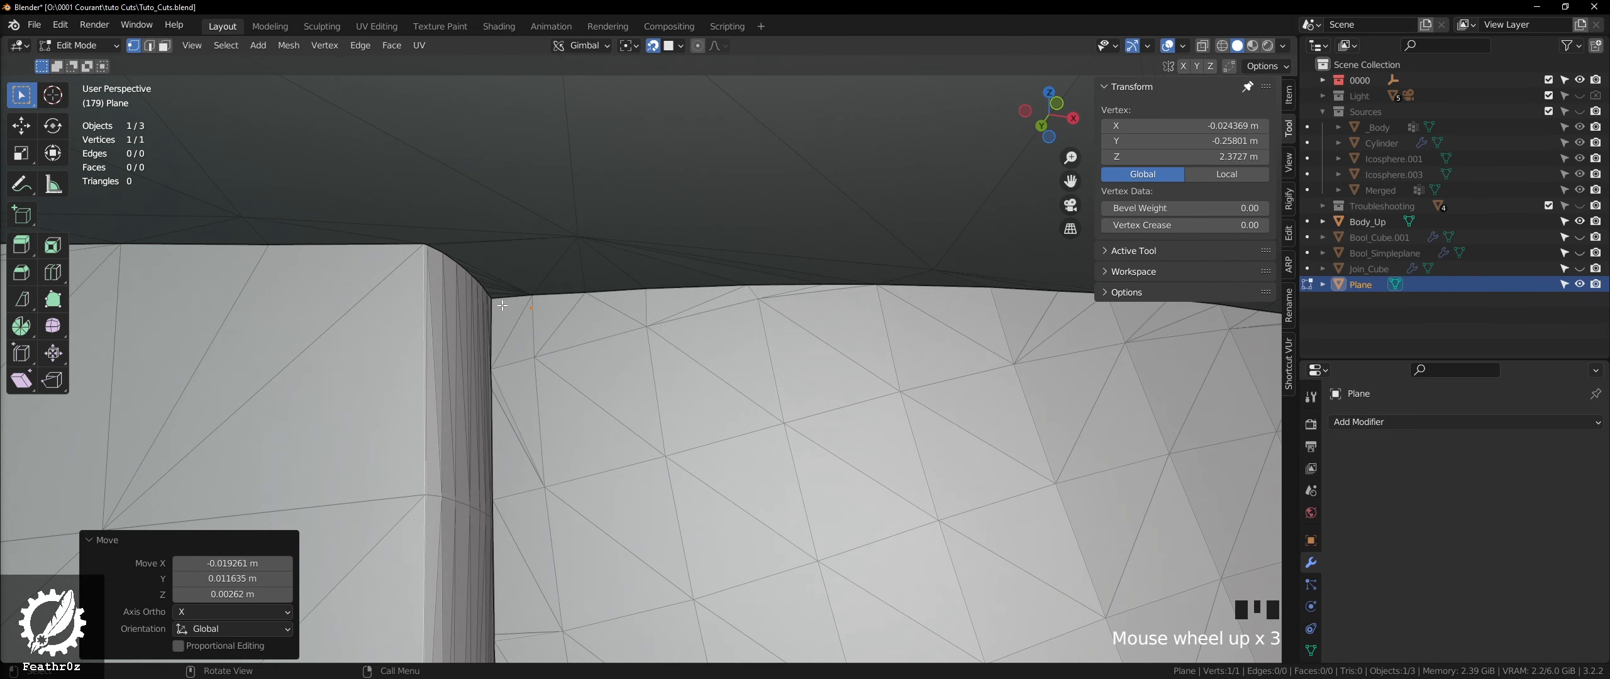
click(486, 294)
key(g)
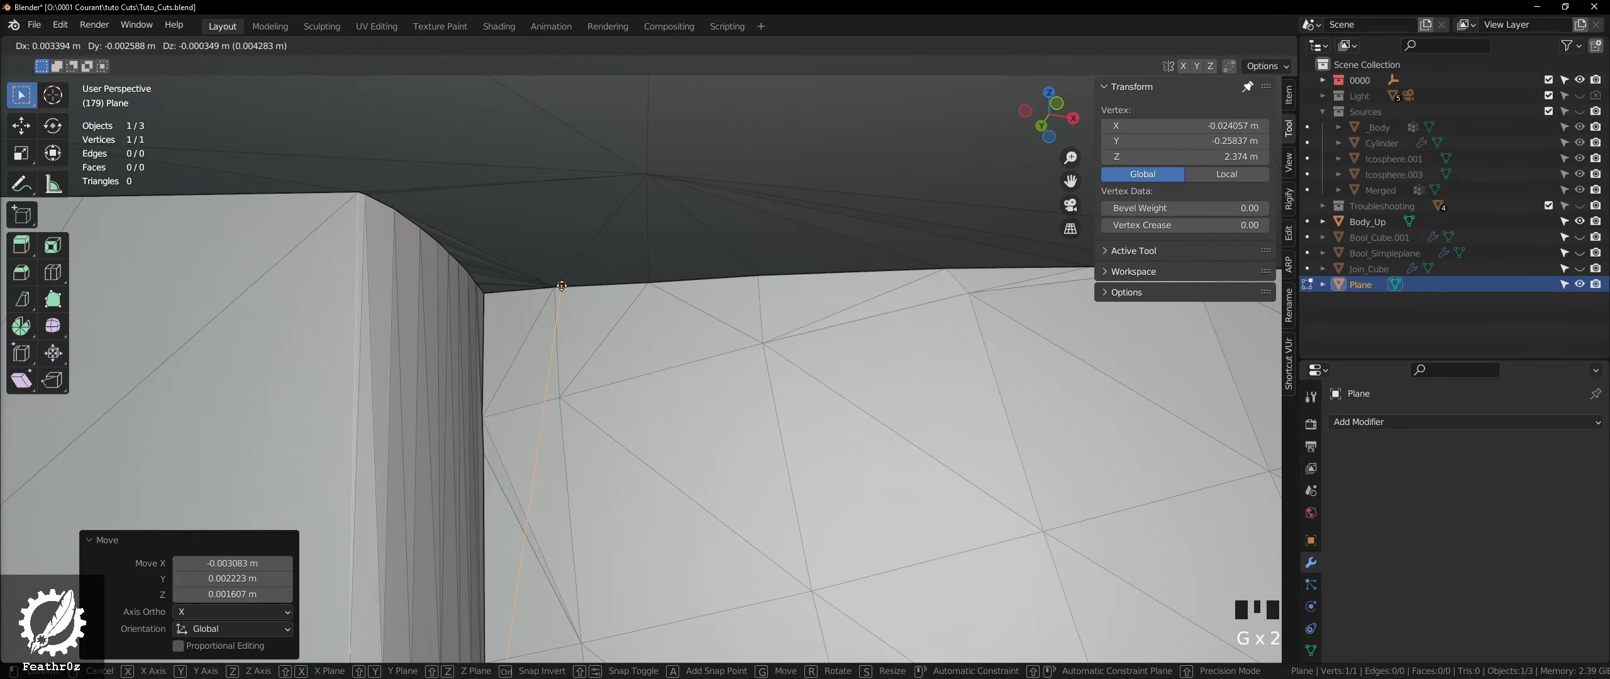
click(563, 287)
- Extrude the vertex four times along the waistband's lower edge, following the abdomen from the front strap to above the navel
scroll(566, 302, down, 2)
shift+middle_drag(566, 270, 567, 334)
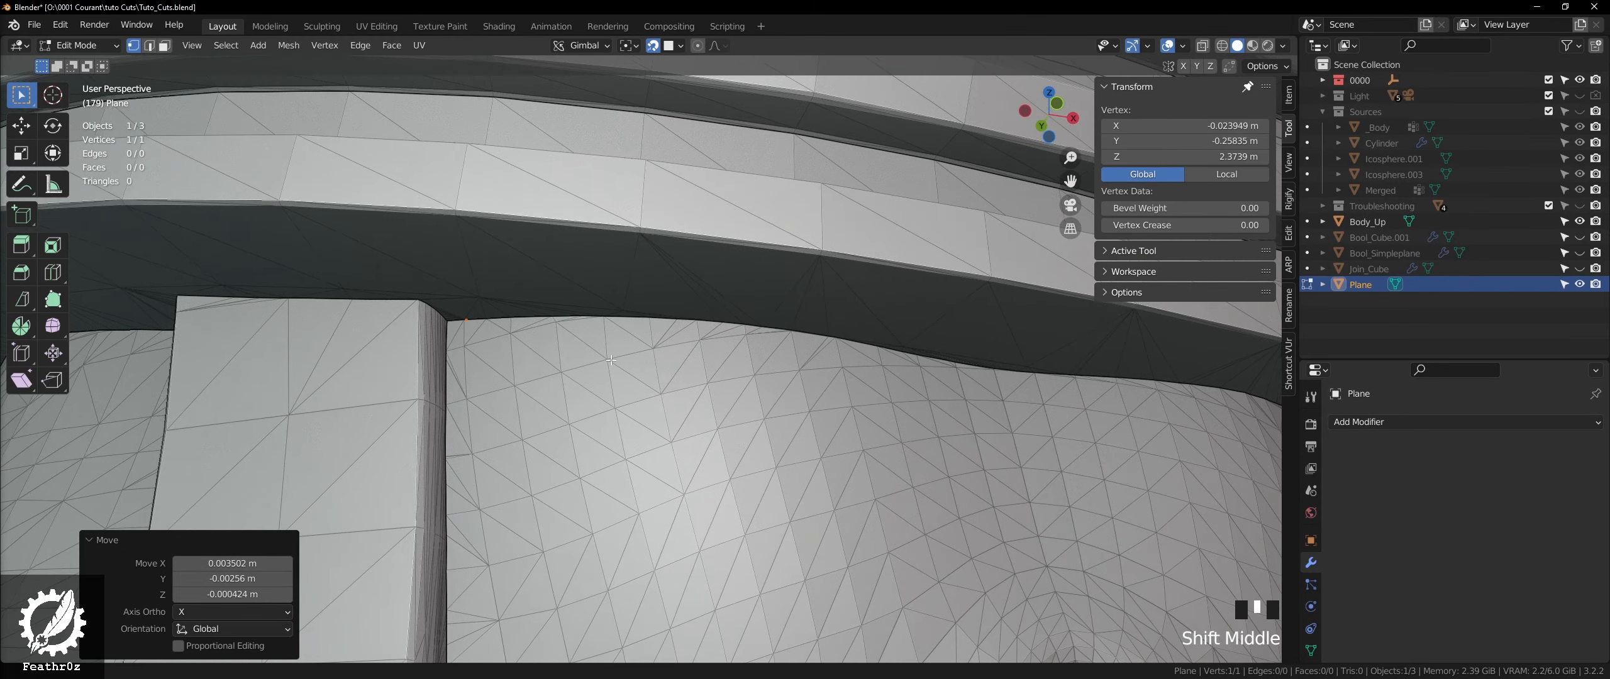
scroll(567, 333, up, 3)
key(e)
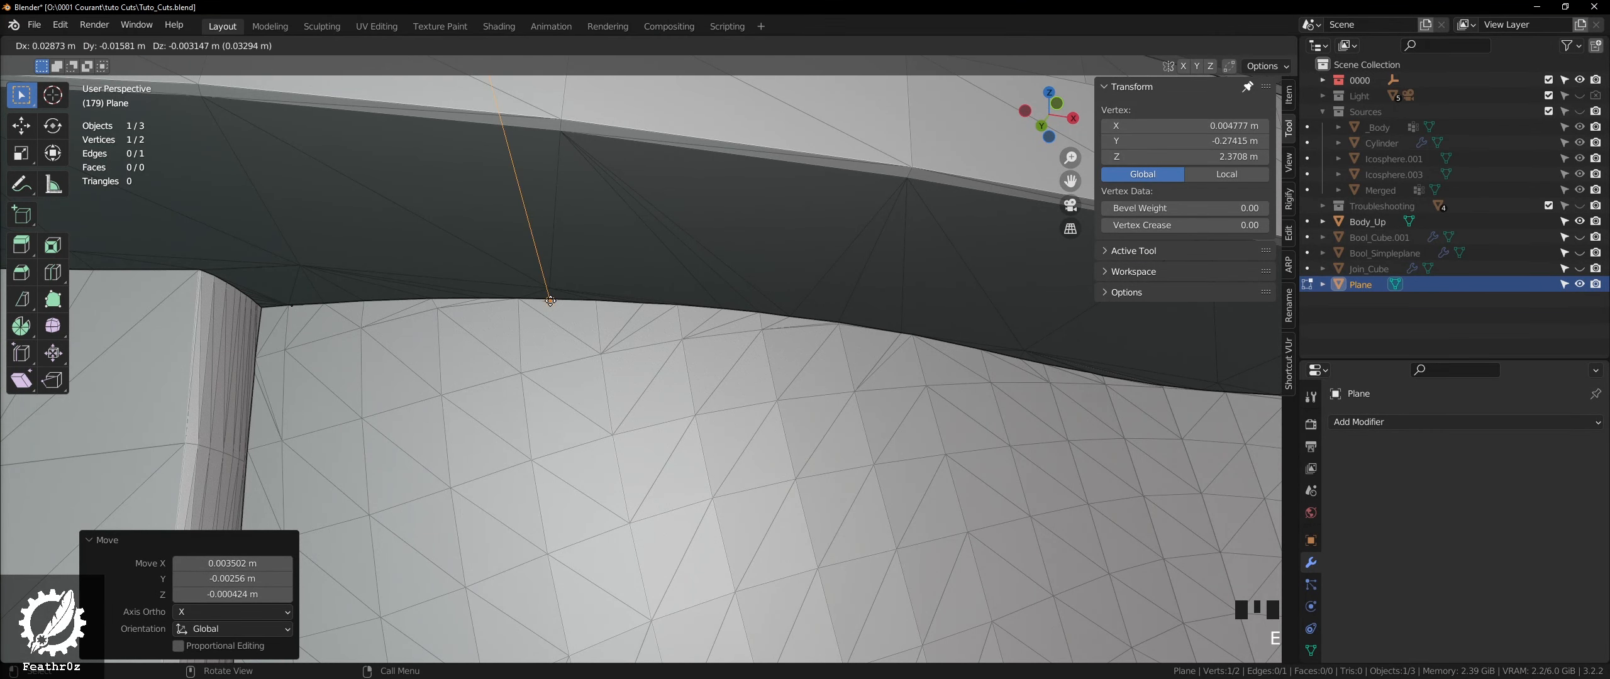
click(550, 302)
scroll(551, 301, down, 3)
shift+middle_drag(551, 302, 520, 321)
key(e)
click(580, 308)
key(e)
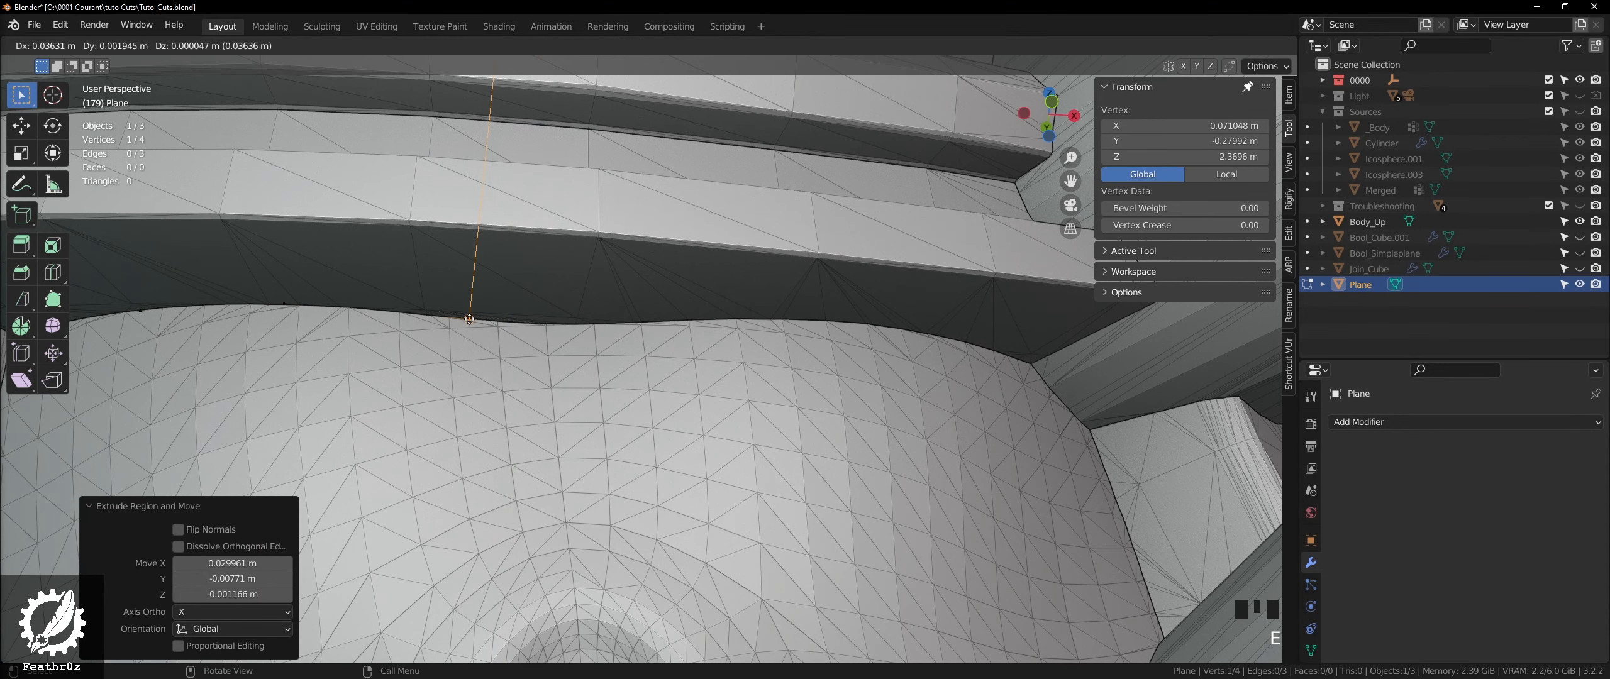
click(469, 319)
key(e)
click(595, 327)
- Extrude three more vertices along the waistband's lower edge, past the navel toward the round buckle
shift+middle_drag(723, 325, 492, 338)
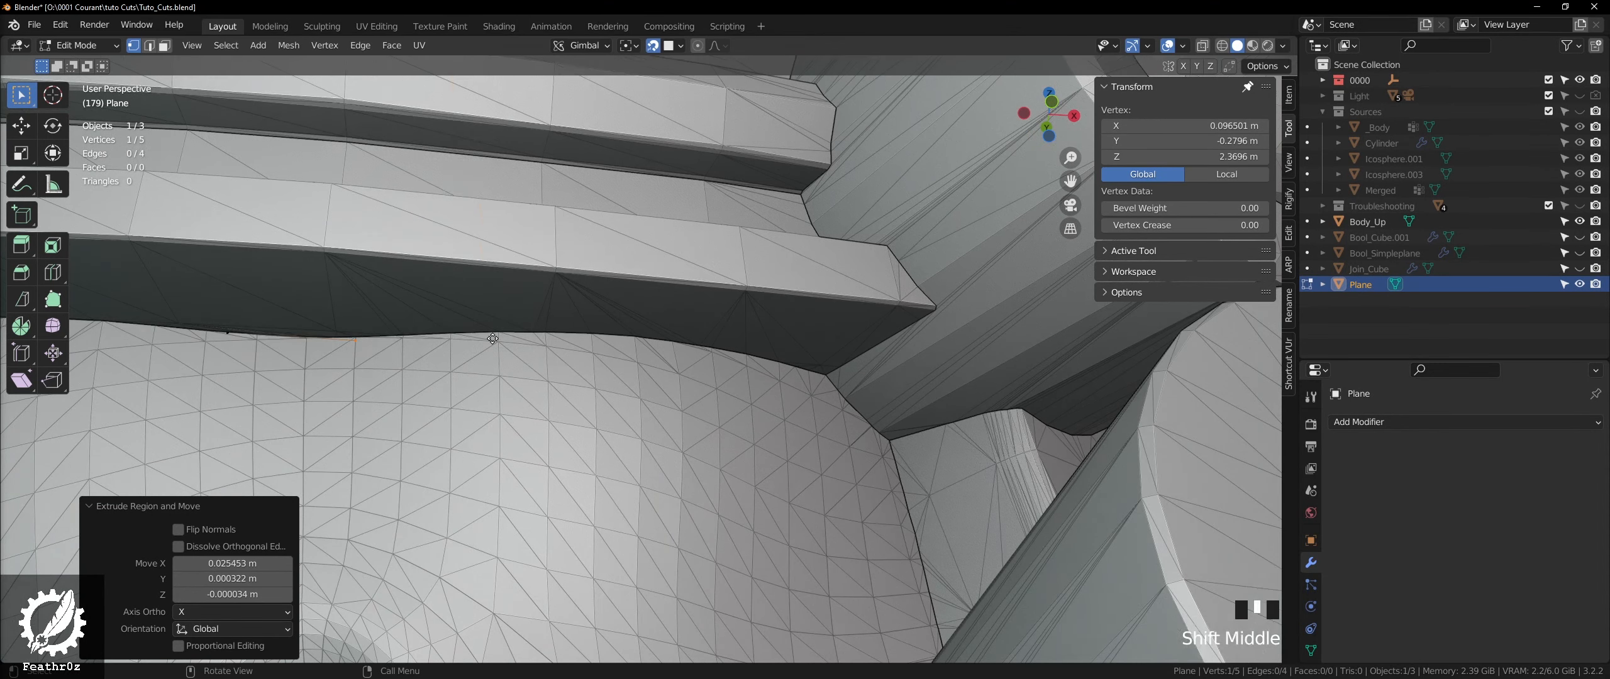
key(e)
click(501, 332)
key(e)
click(603, 338)
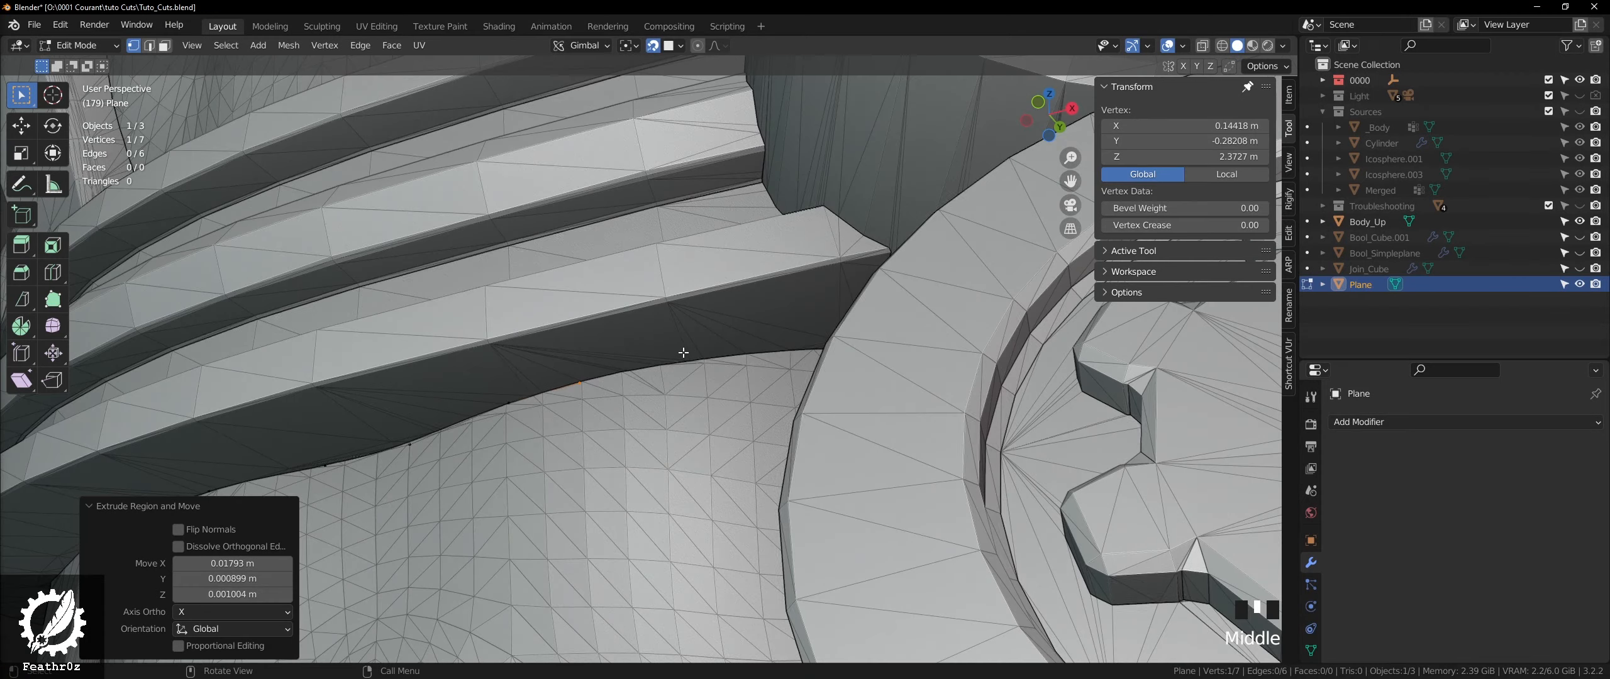
middle_drag(748, 359, 684, 351)
key(e)
click(695, 363)
- Extrude three vertices along the remaining waistband edge to the corner where abdomen, waistband and round buckle meet
scroll(696, 363, up, 5)
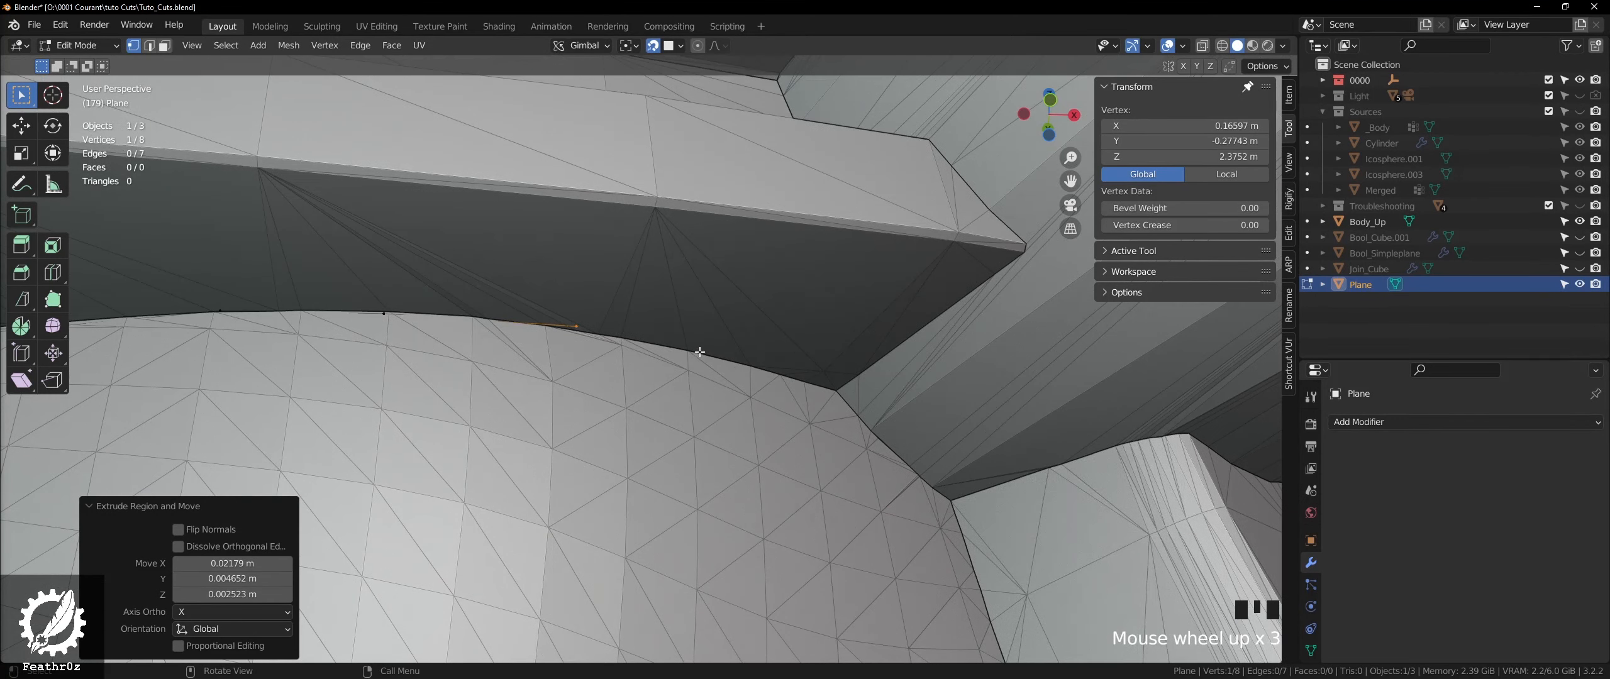
key(e)
click(772, 375)
key(e)
click(778, 375)
key(e)
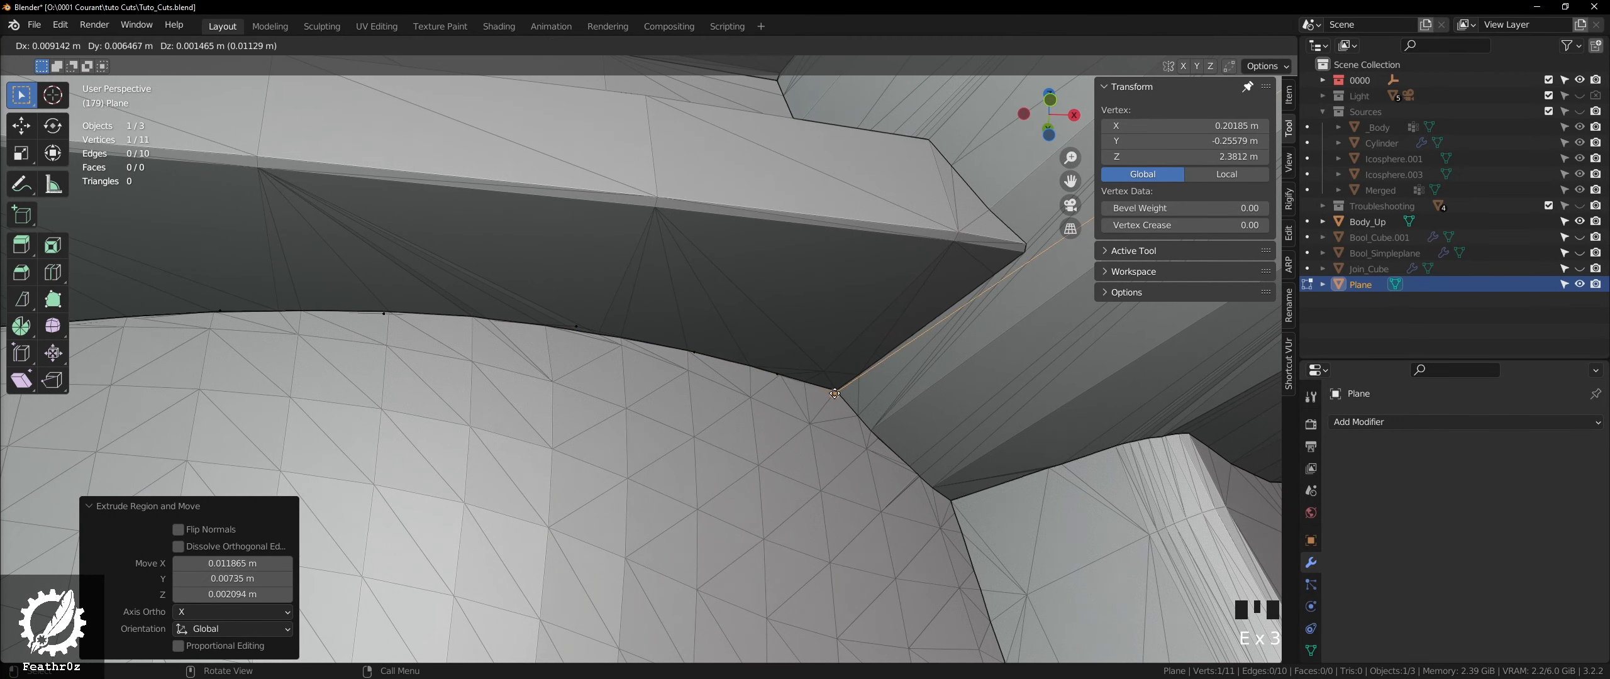
click(835, 393)
- Extrude three vertices down the line between the abdomen and the round buckle to the side strap's near corner
key(e)
click(874, 434)
key(e)
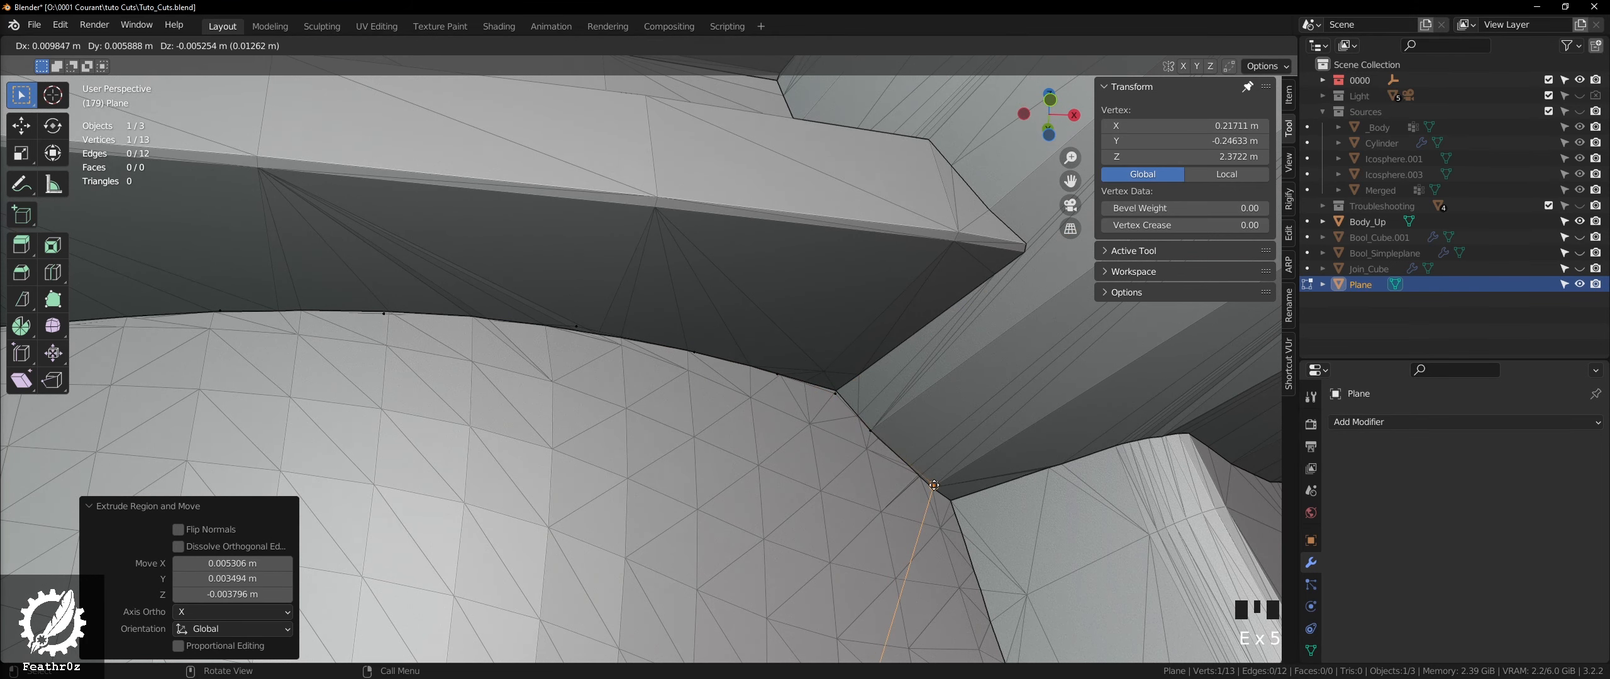
click(915, 469)
key(e)
click(953, 504)
- Extrude one vertex along the buckle's underside to the start of the side strap's rounded edge
scroll(955, 505, down, 2)
shift+middle_drag(955, 505, 835, 449)
scroll(835, 449, up, 4)
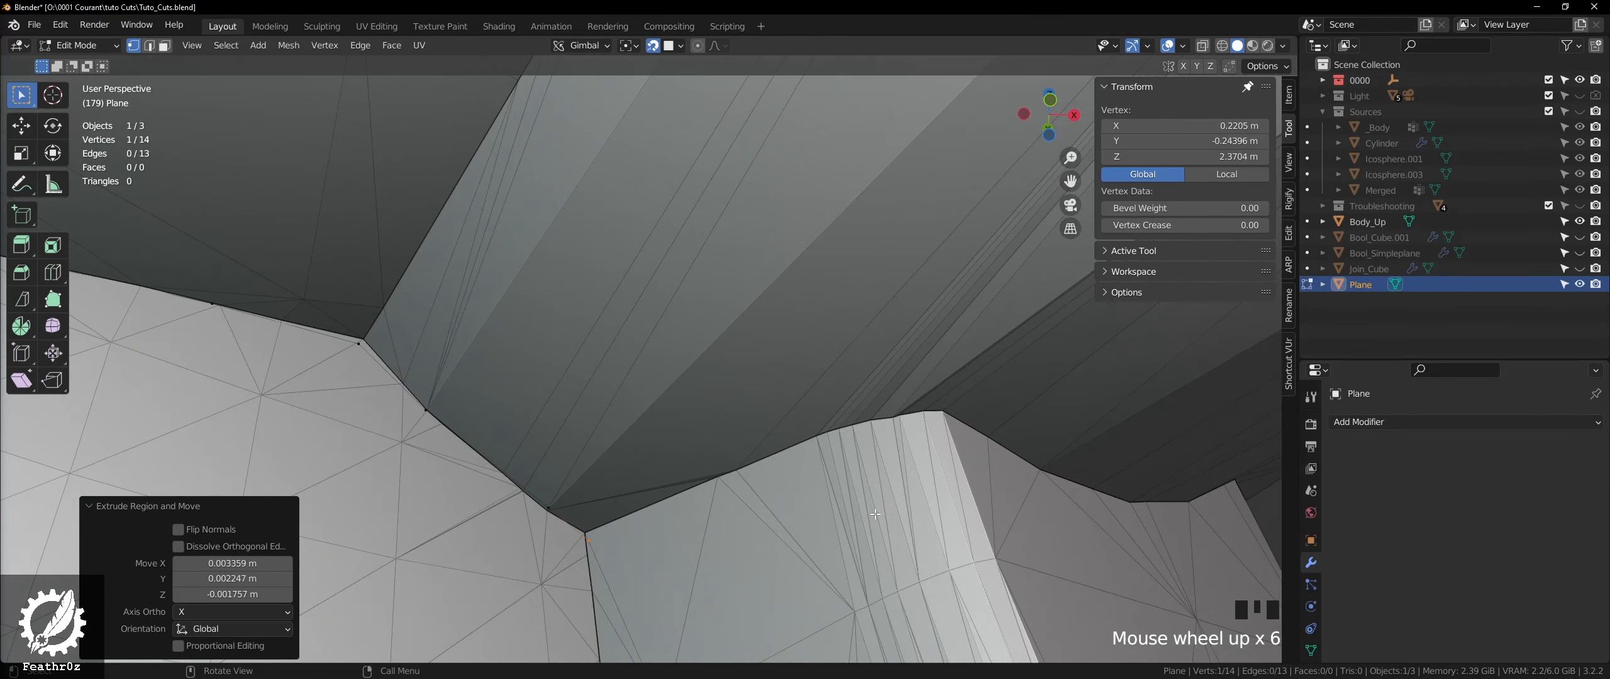
key(e)
click(818, 440)
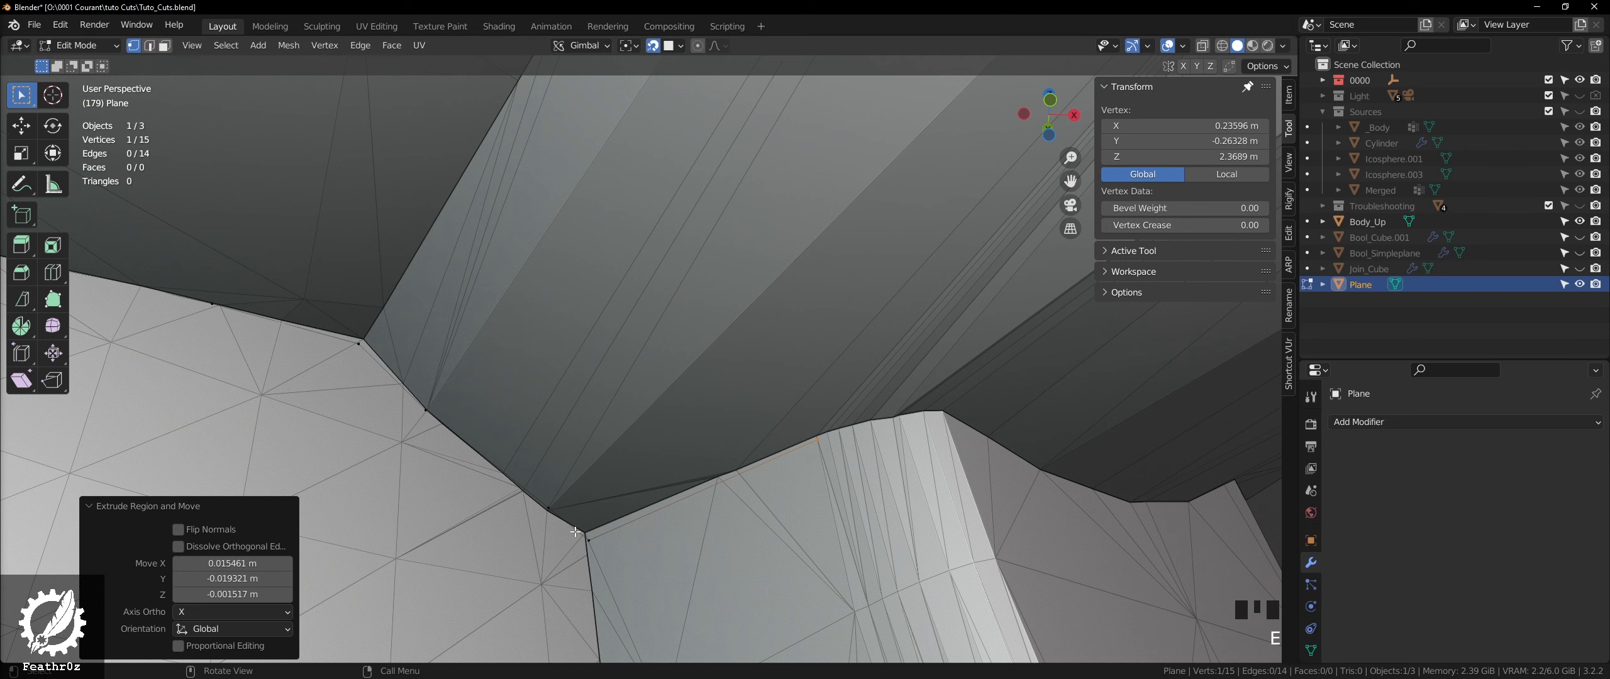
- Move the preceding chain vertex exactly onto the corner where the abdomen, side strap and buckle meet
click(588, 541)
key(g)
click(586, 532)
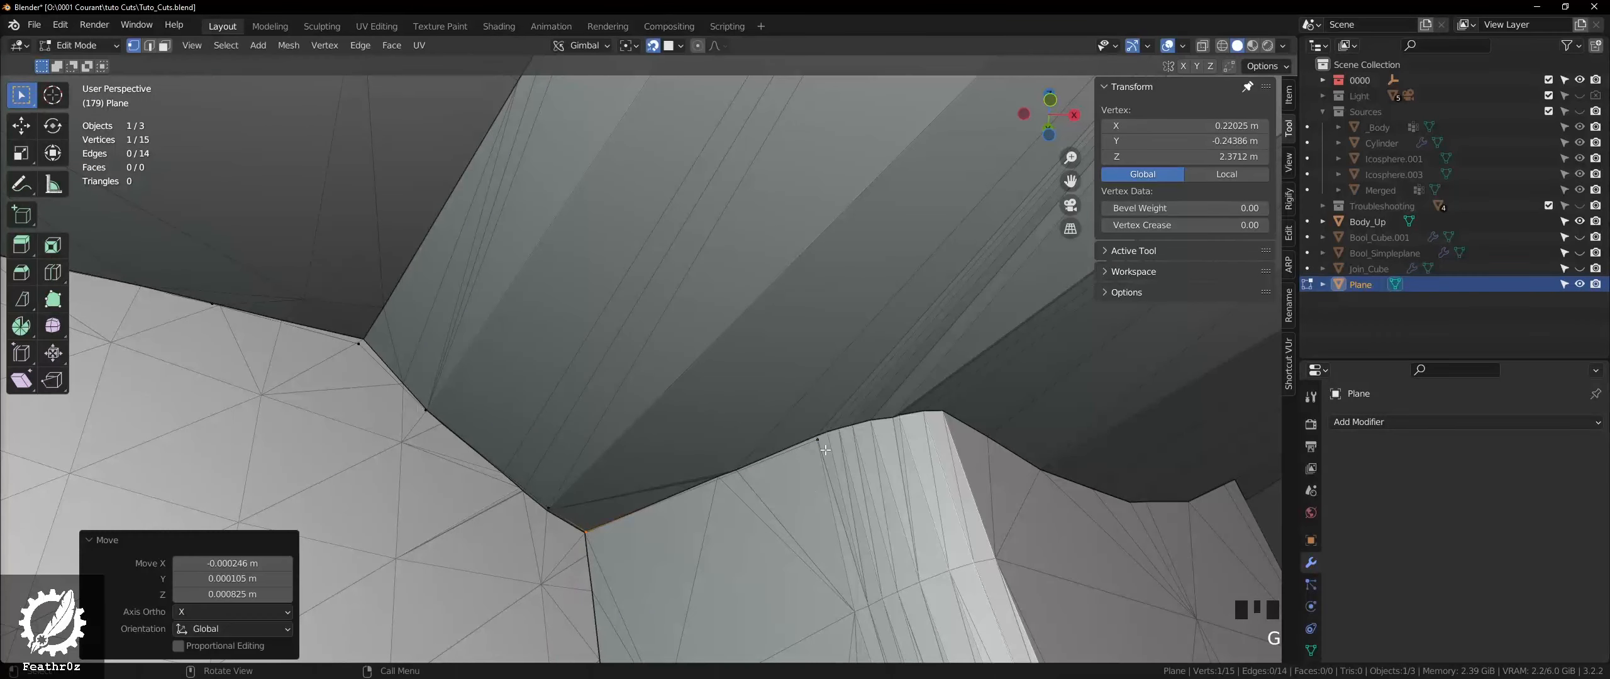
- Select the chain's end vertex on the side strap and extrude it to the strap's front corner under the buckle
click(814, 444)
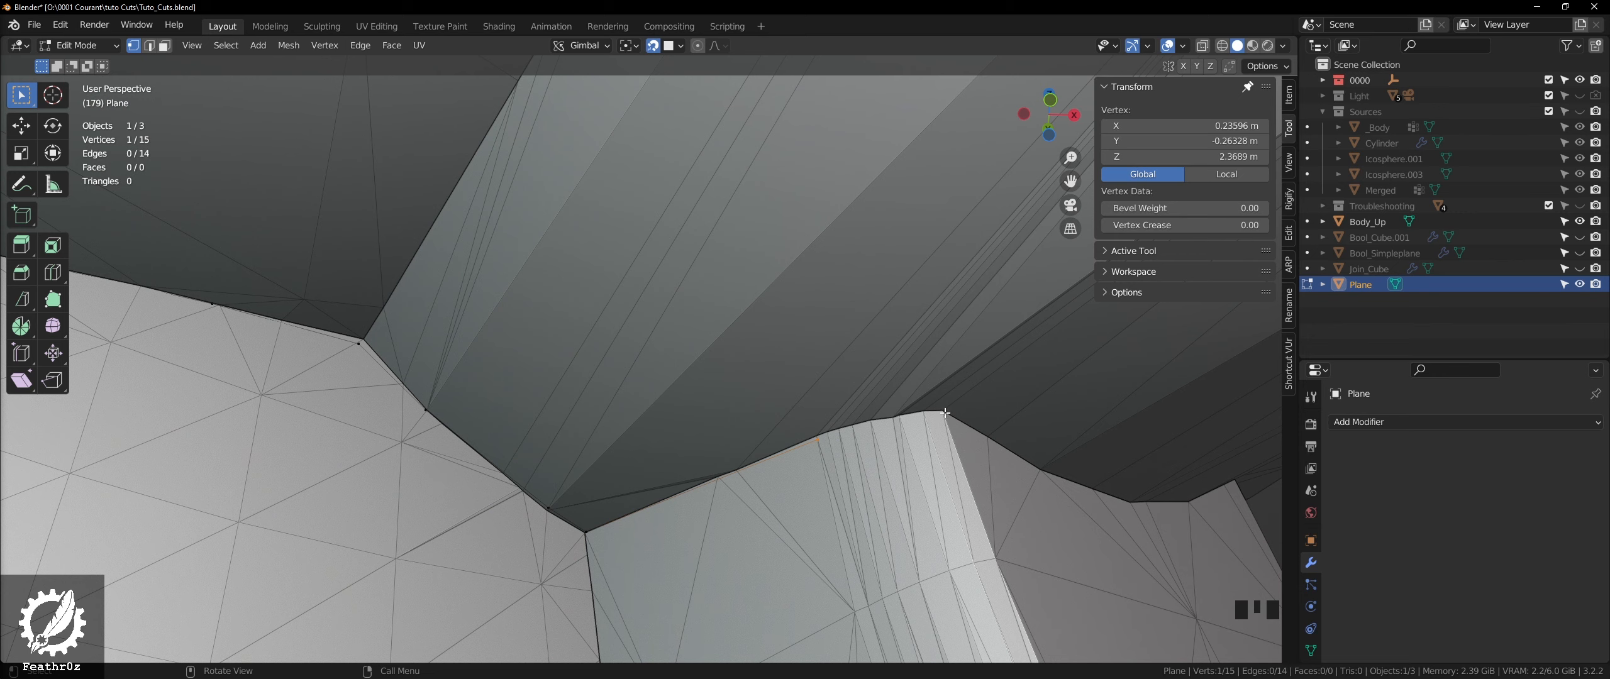
key(e)
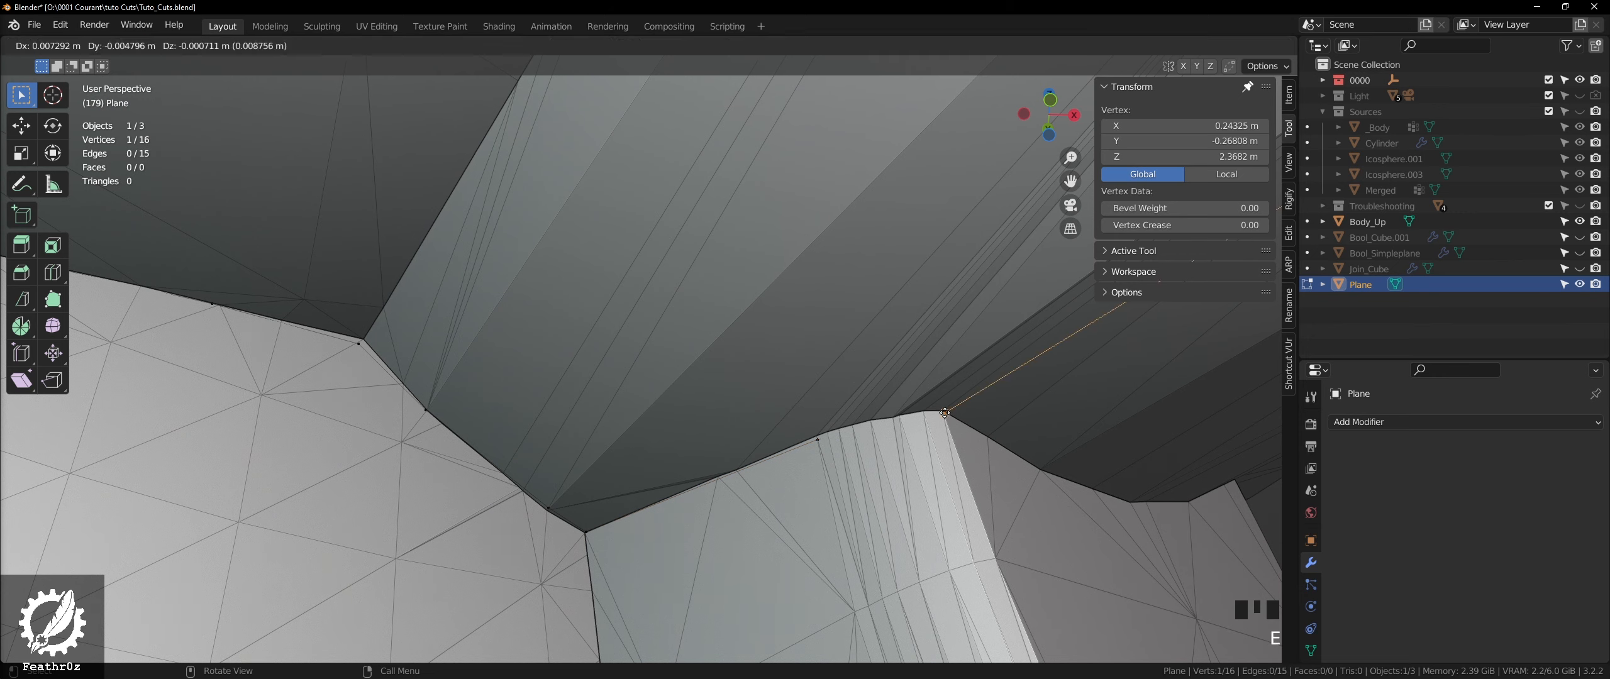
click(947, 414)
- Clip the front view to a region around the ribbed waistband and its round buckle
shift+middle_drag(947, 414, 877, 519)
scroll(877, 519, down, 8)
scroll(877, 519, down, 20)
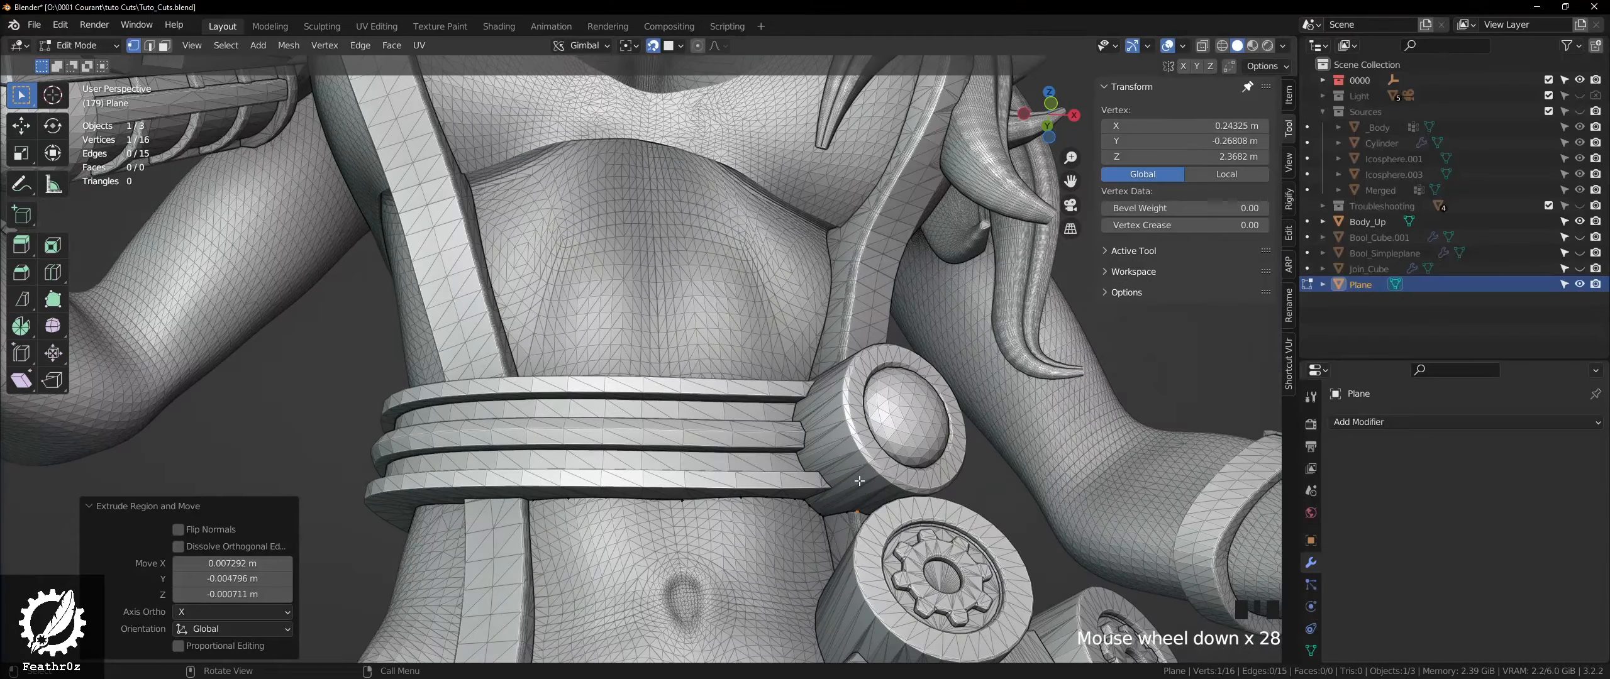
middle_drag(860, 481, 807, 477)
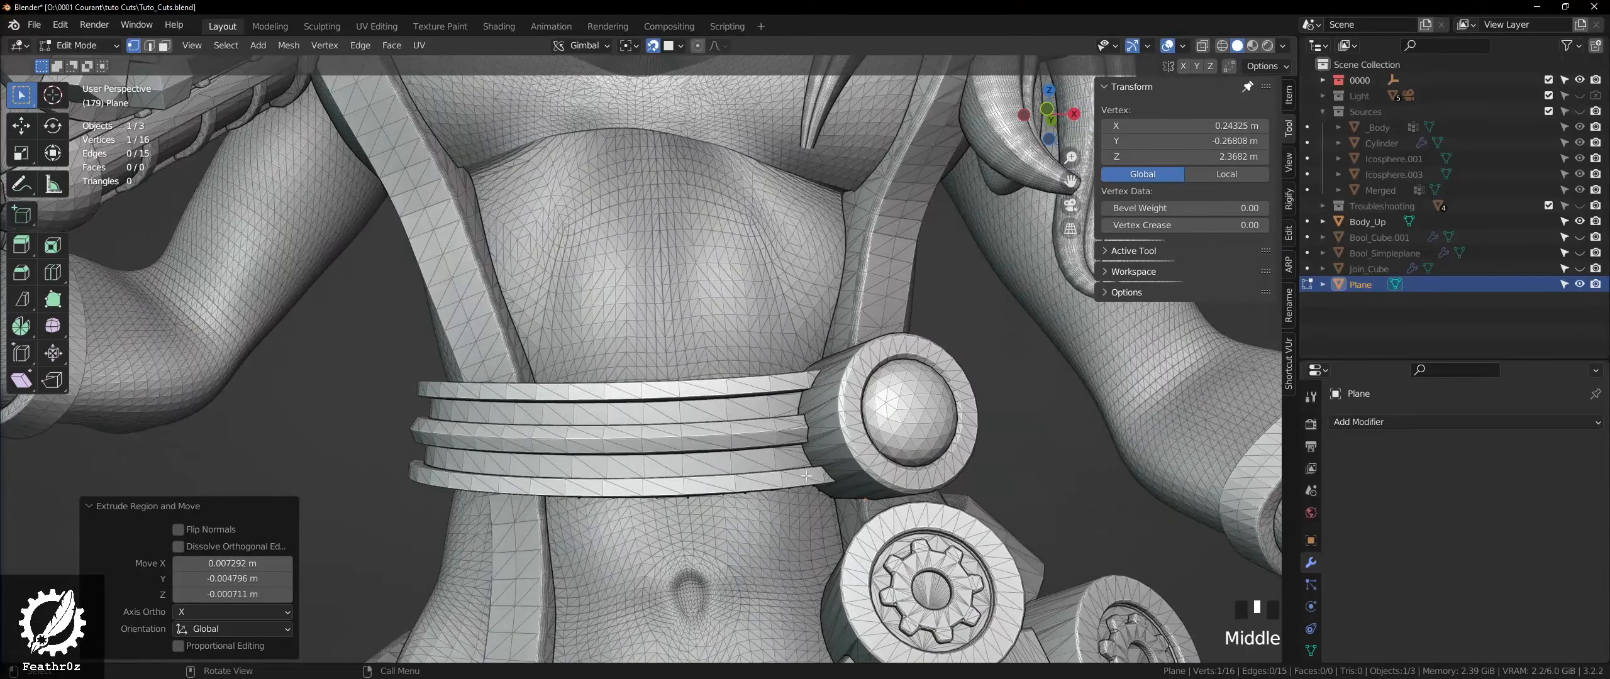
middle_drag(830, 386, 793, 384)
key(alt+b)
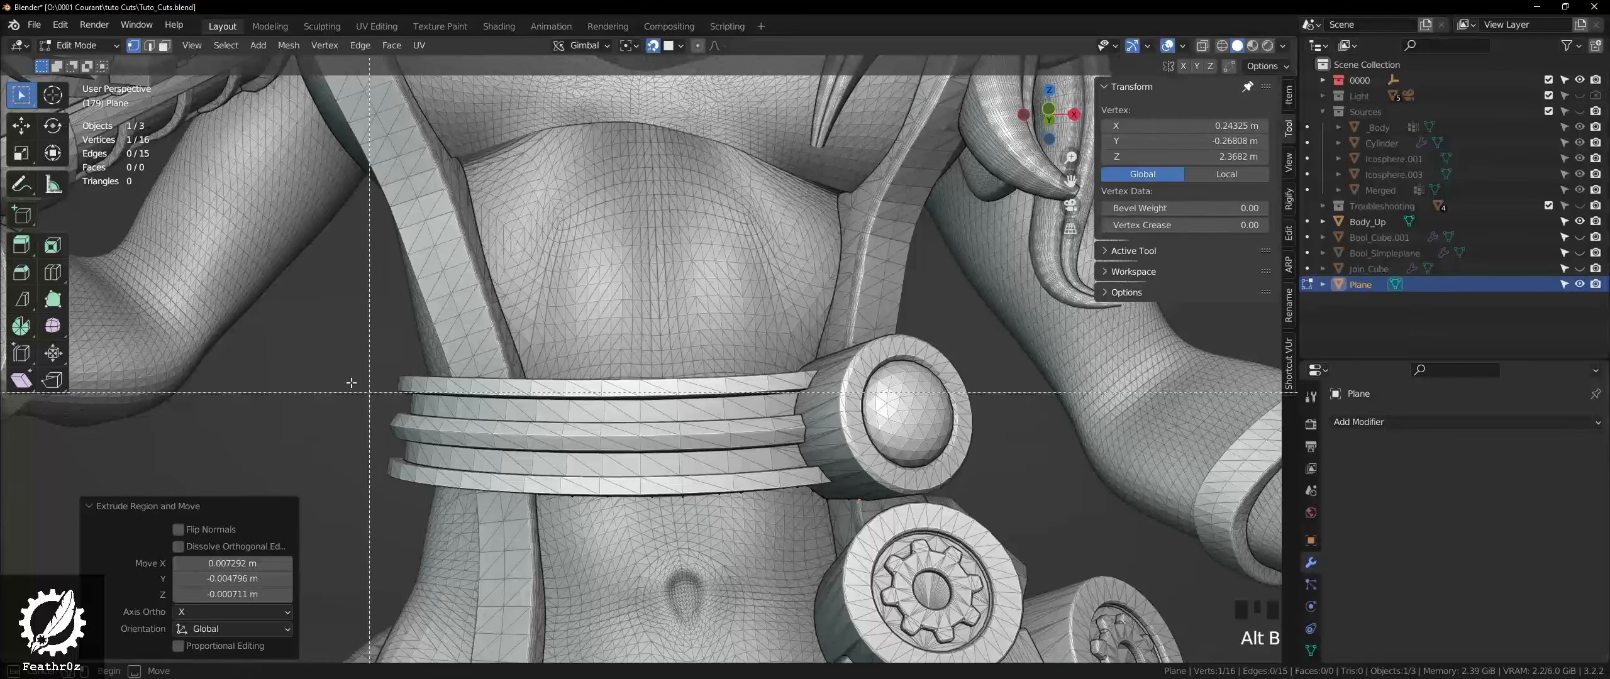
drag(307, 325, 1113, 591)
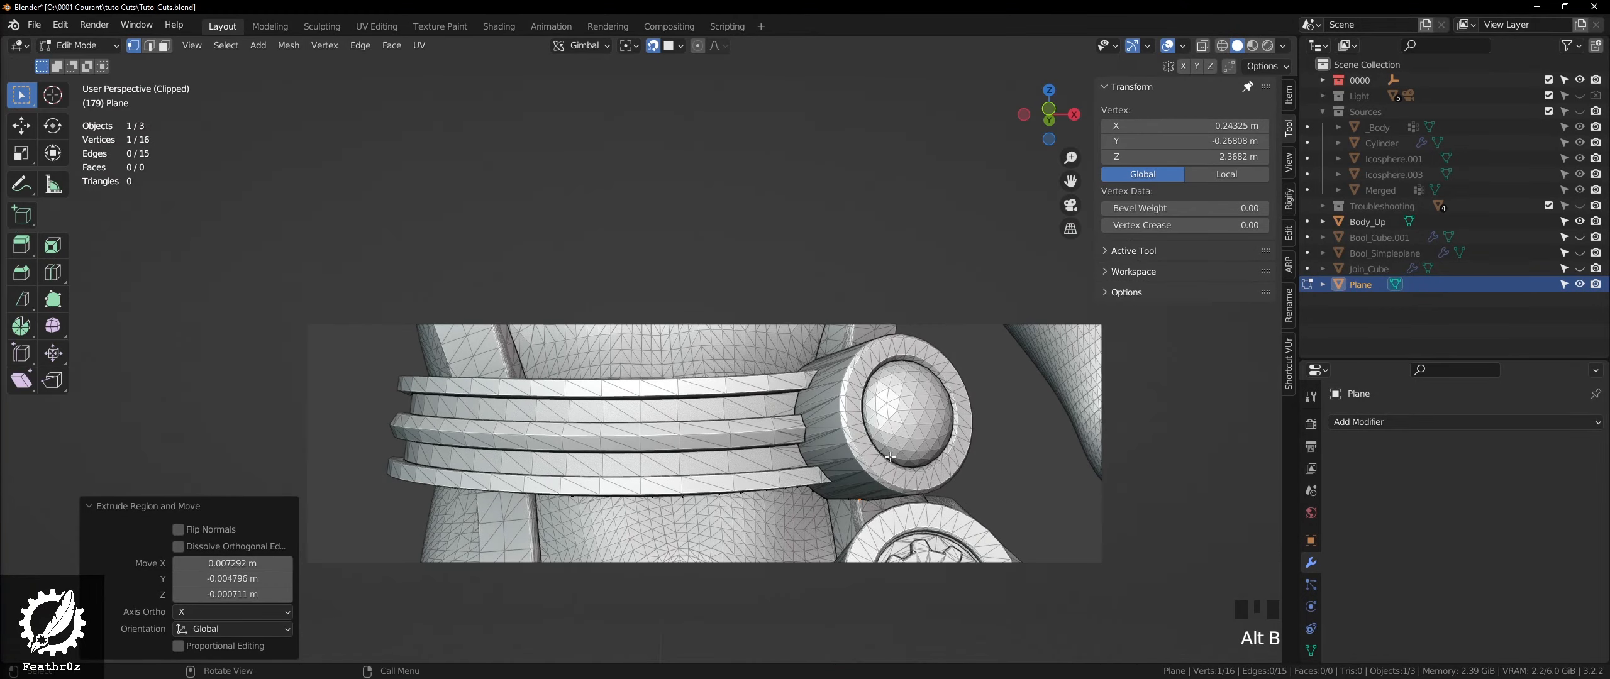
- Extrude five vertices along the side strap's outer face beneath the round buckle, up to its far rounded edge
middle_drag(1112, 592, 757, 455)
scroll(743, 417, up, 3)
scroll(1051, 476, up, 3)
key(e)
click(786, 405)
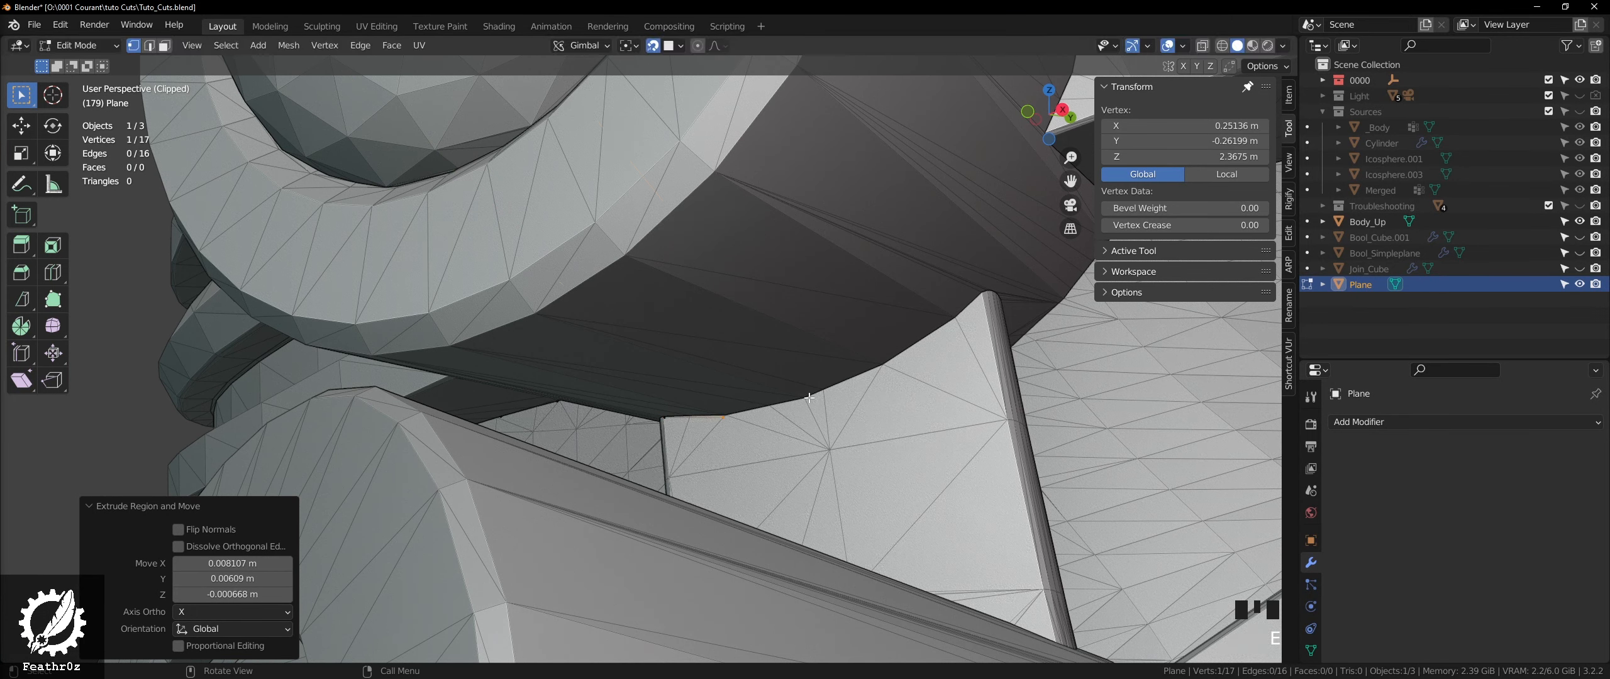
key(e)
click(861, 377)
key(e)
key(e)
click(941, 334)
key(e)
click(988, 294)
- Extrude one vertex over the side strap's far rounded edge, undoing the first placement and snapping it again
shift+middle_drag(987, 293, 713, 366)
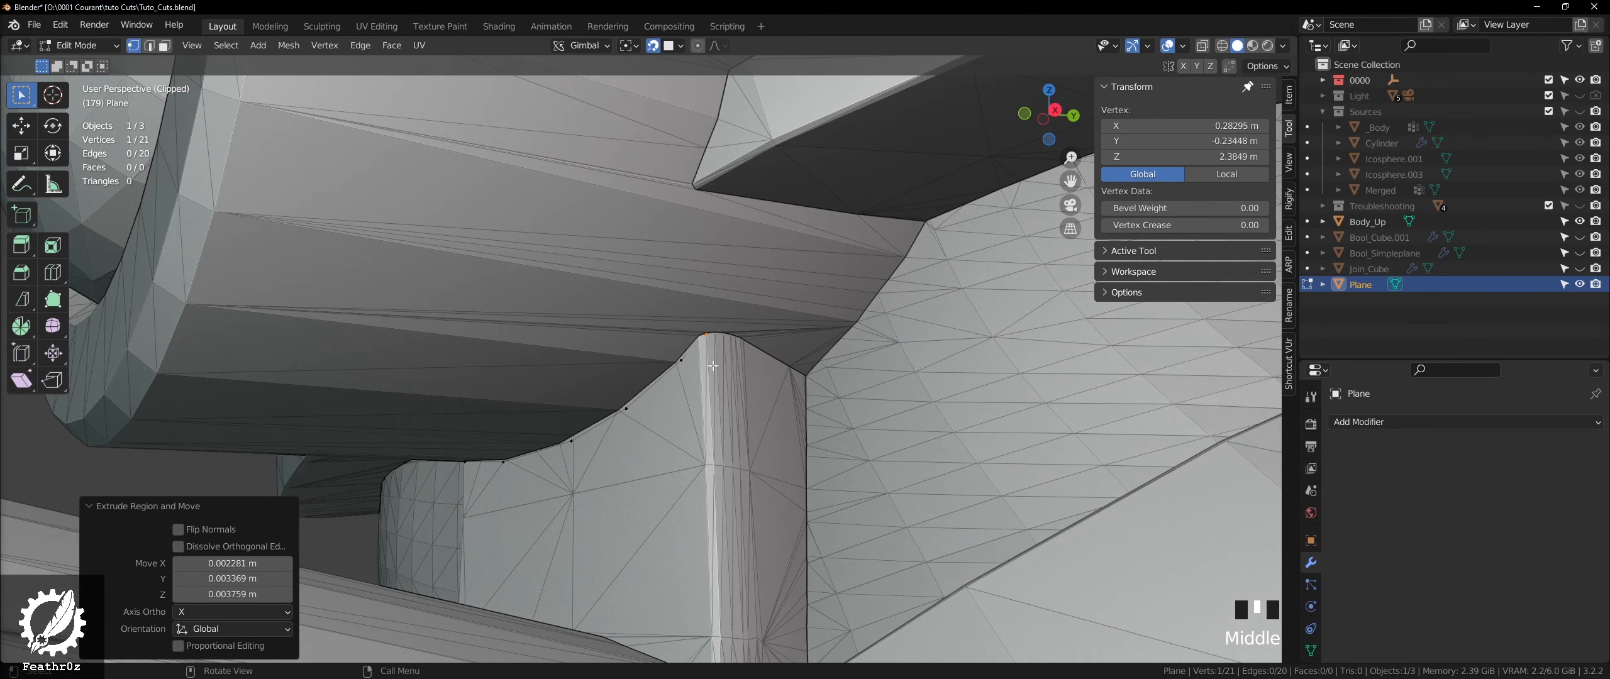
key(e)
key(ctrl+z)
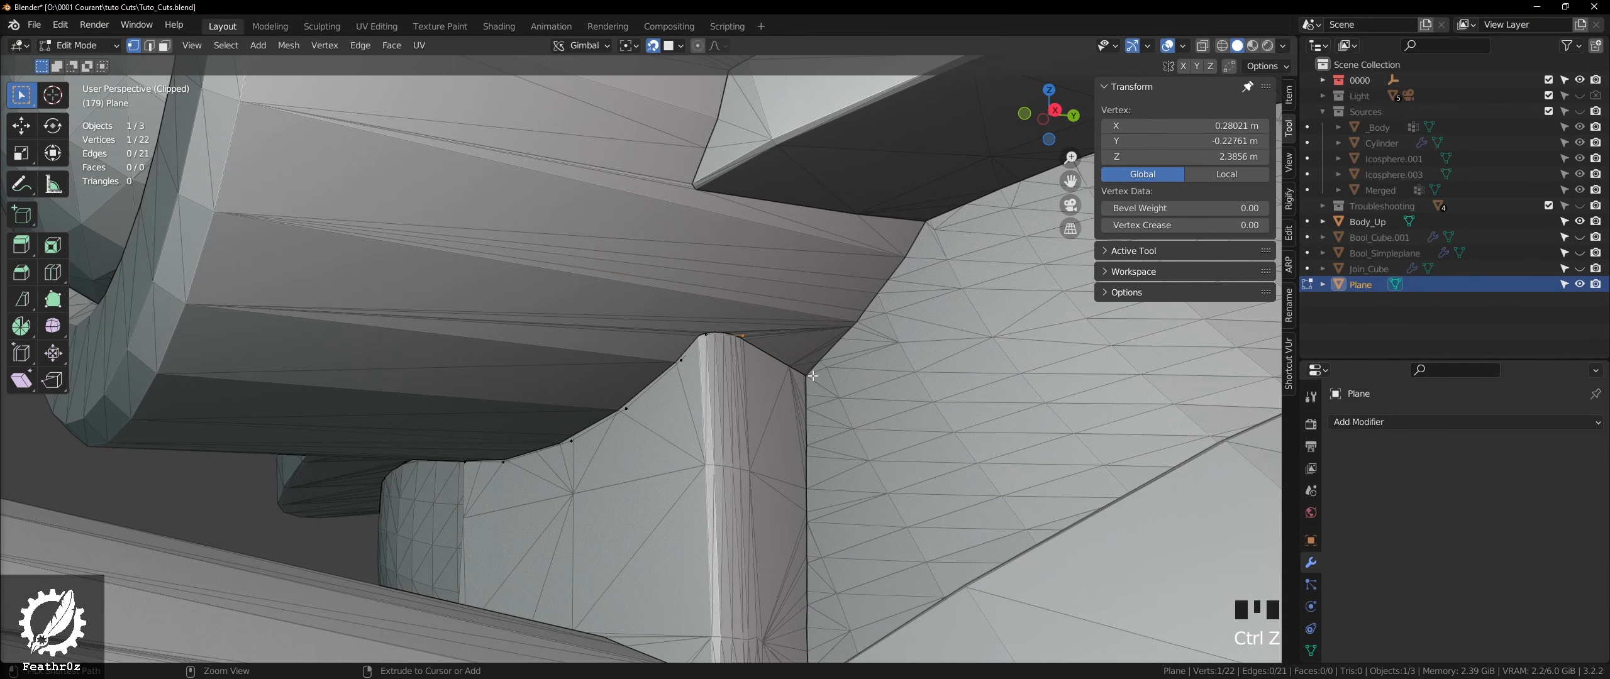
scroll(812, 376, up, 2)
key(e)
click(821, 382)
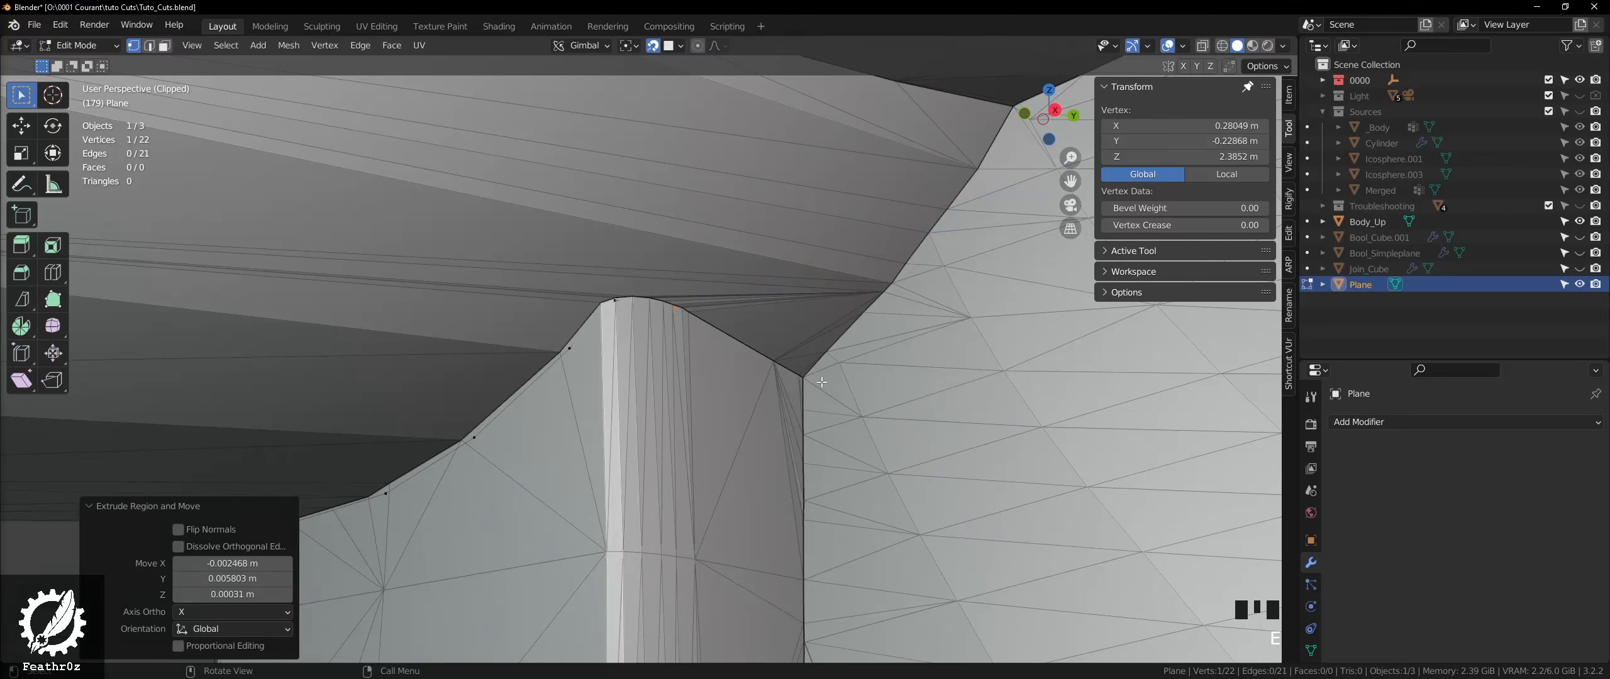
- Extrude the chain up the line between buckle and torso to the waistband's lower corner, undoing and replacing a misplaced vertex
click(896, 289)
key(e)
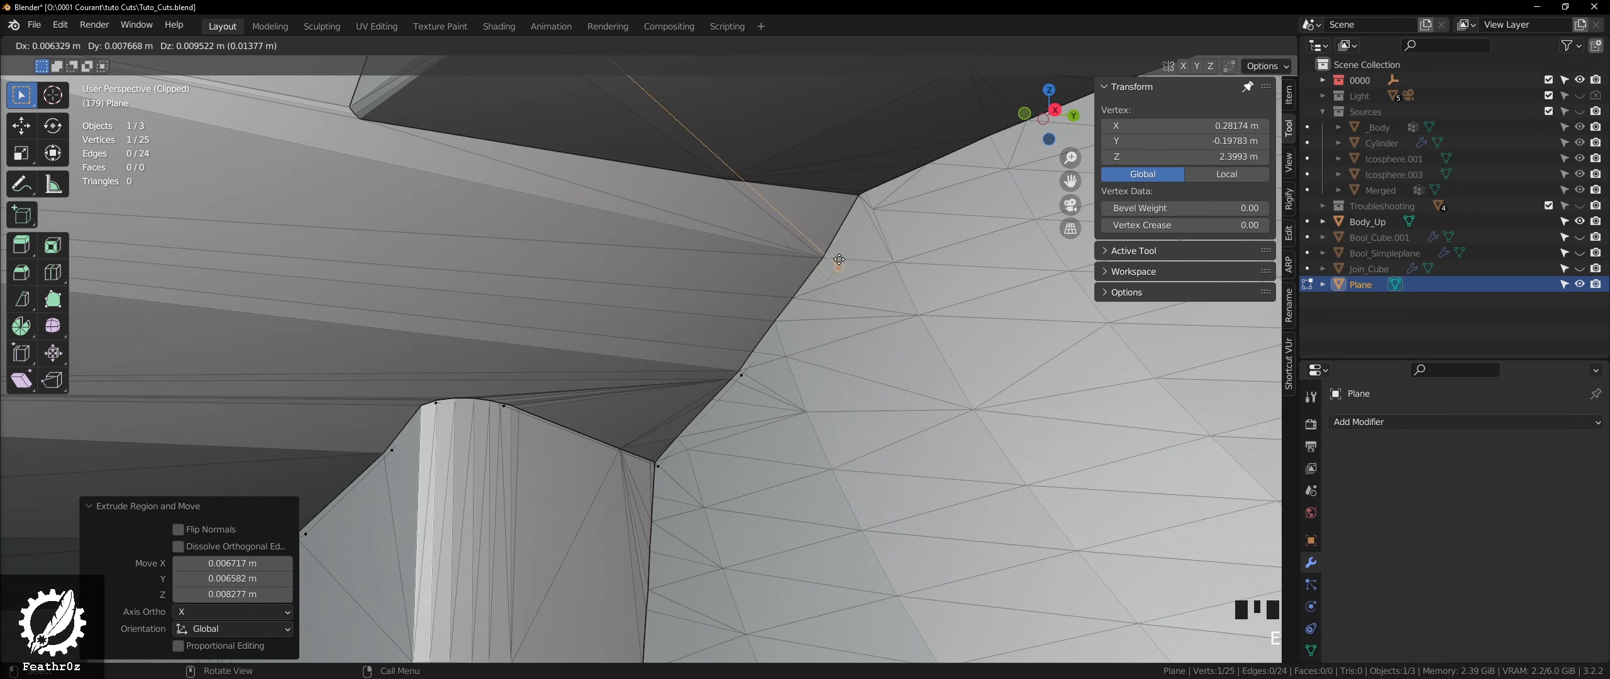
key(ctrl+z)
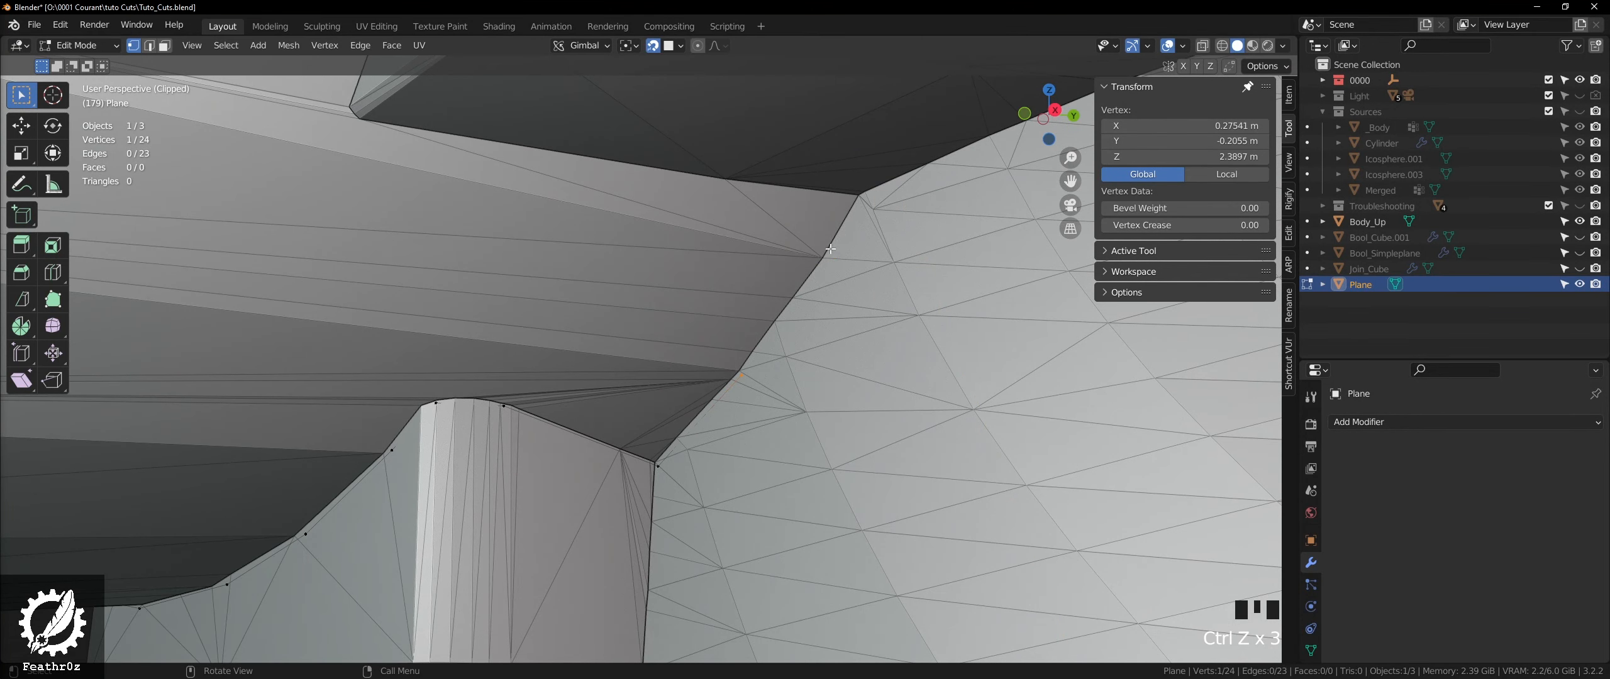
key(e)
click(838, 232)
click(859, 195)
- Extrude four vertices from the buckle corner along the waistband's lower edge around the side of the waist
scroll(860, 196, down, 2)
shift+middle_drag(860, 196, 642, 270)
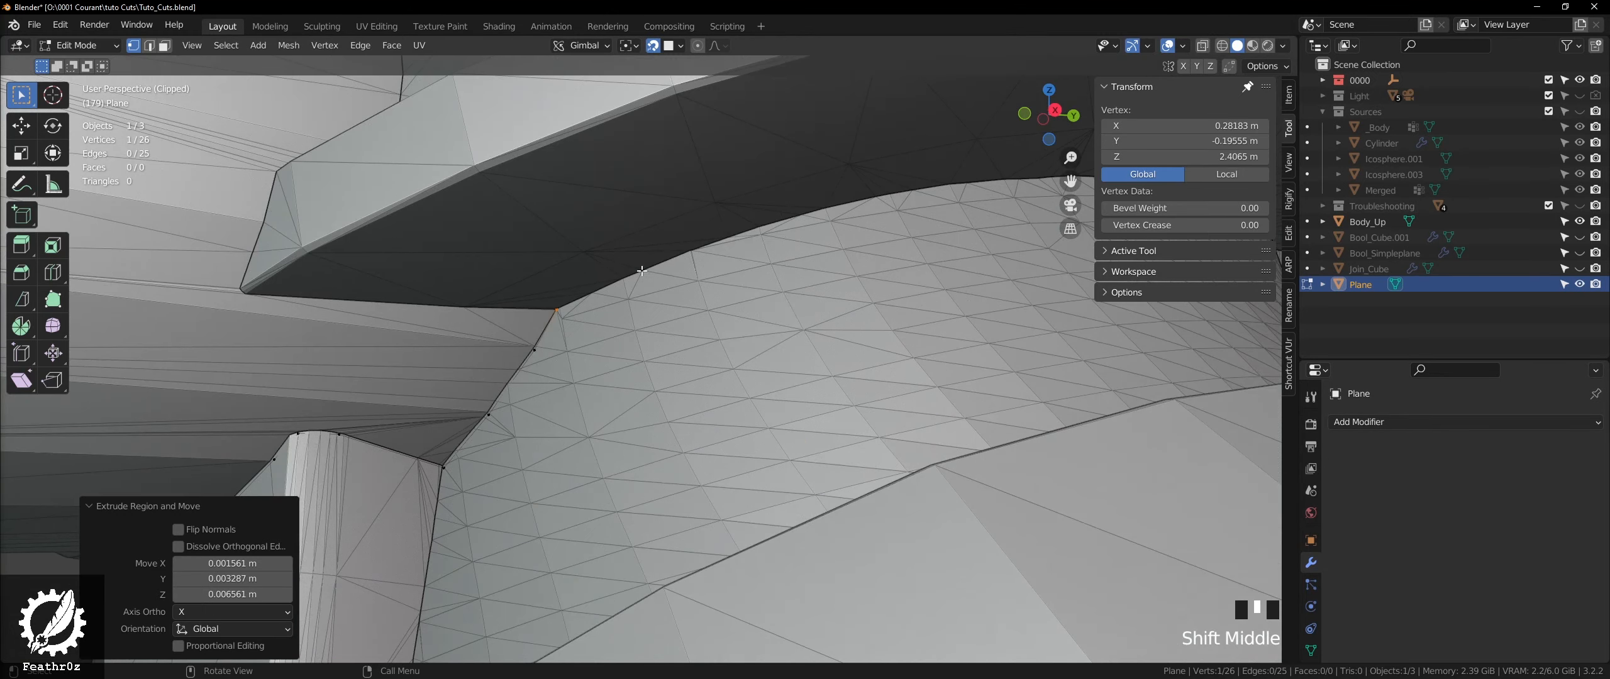
click(718, 241)
shift+middle_drag(717, 241, 530, 338)
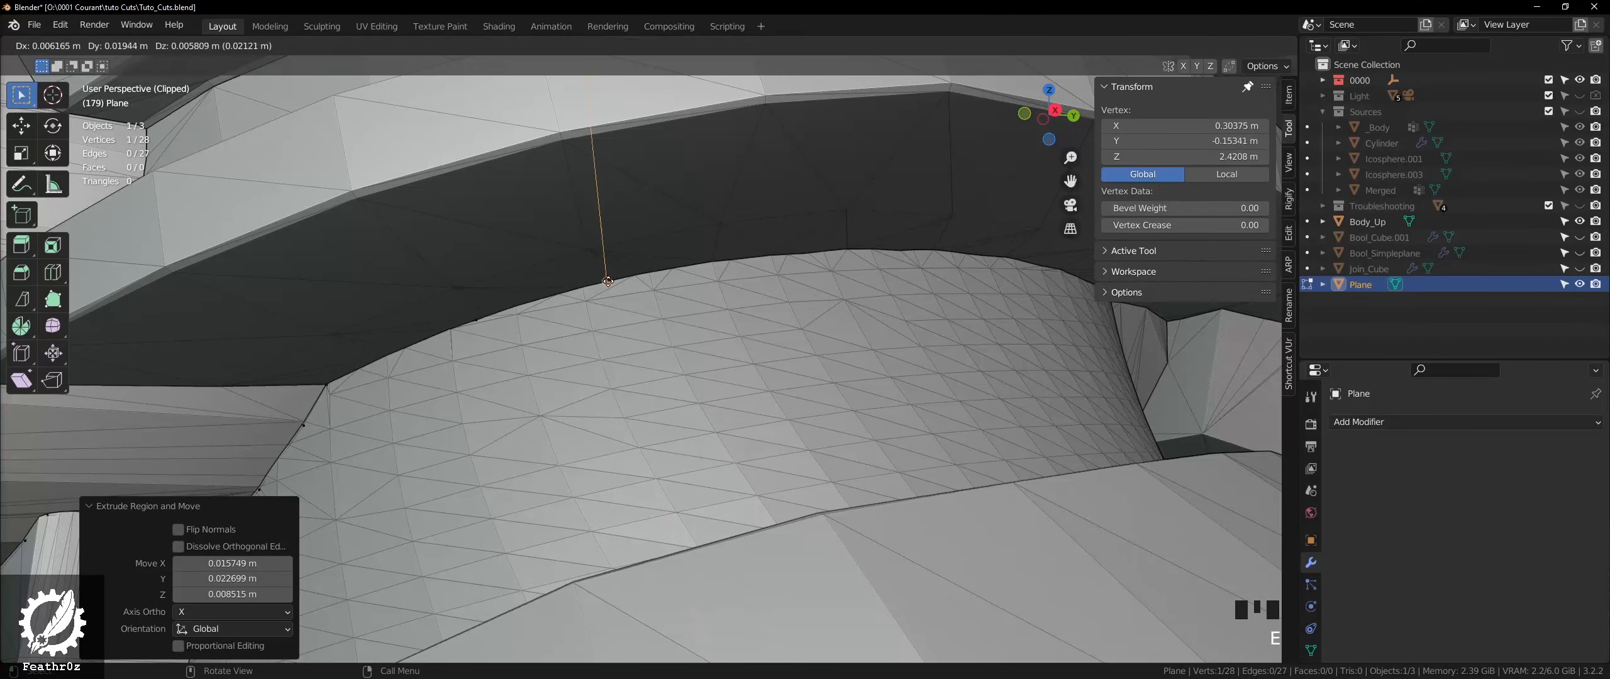
click(607, 281)
shift+middle_drag(607, 281, 654, 278)
key(e)
key(e)
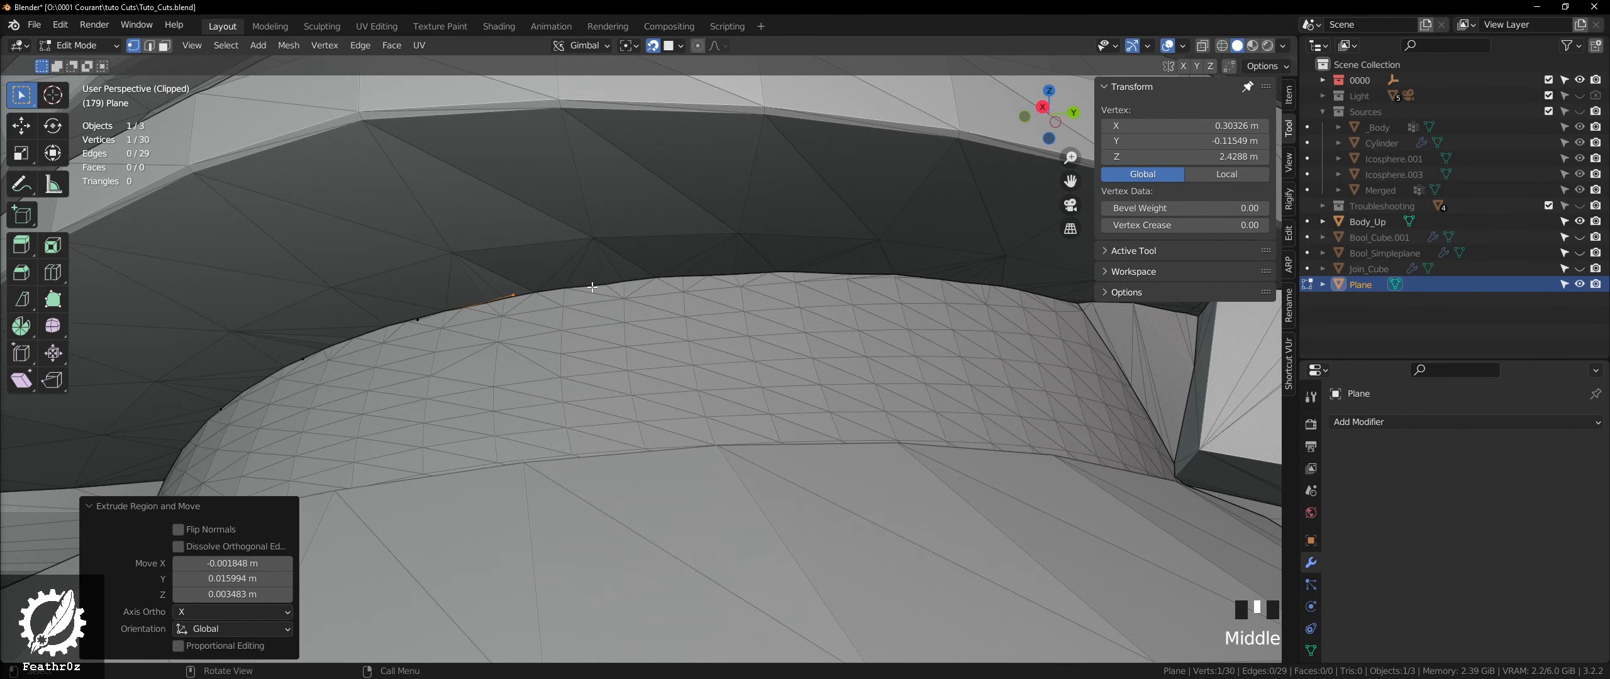
- Extrude five more vertices along the waistband's lower edge toward the back, ending where the skin meets the rear strap
key(e)
key(e)
shift+middle_drag(765, 312, 615, 350)
key(e)
click(593, 317)
key(e)
click(786, 212)
key(e)
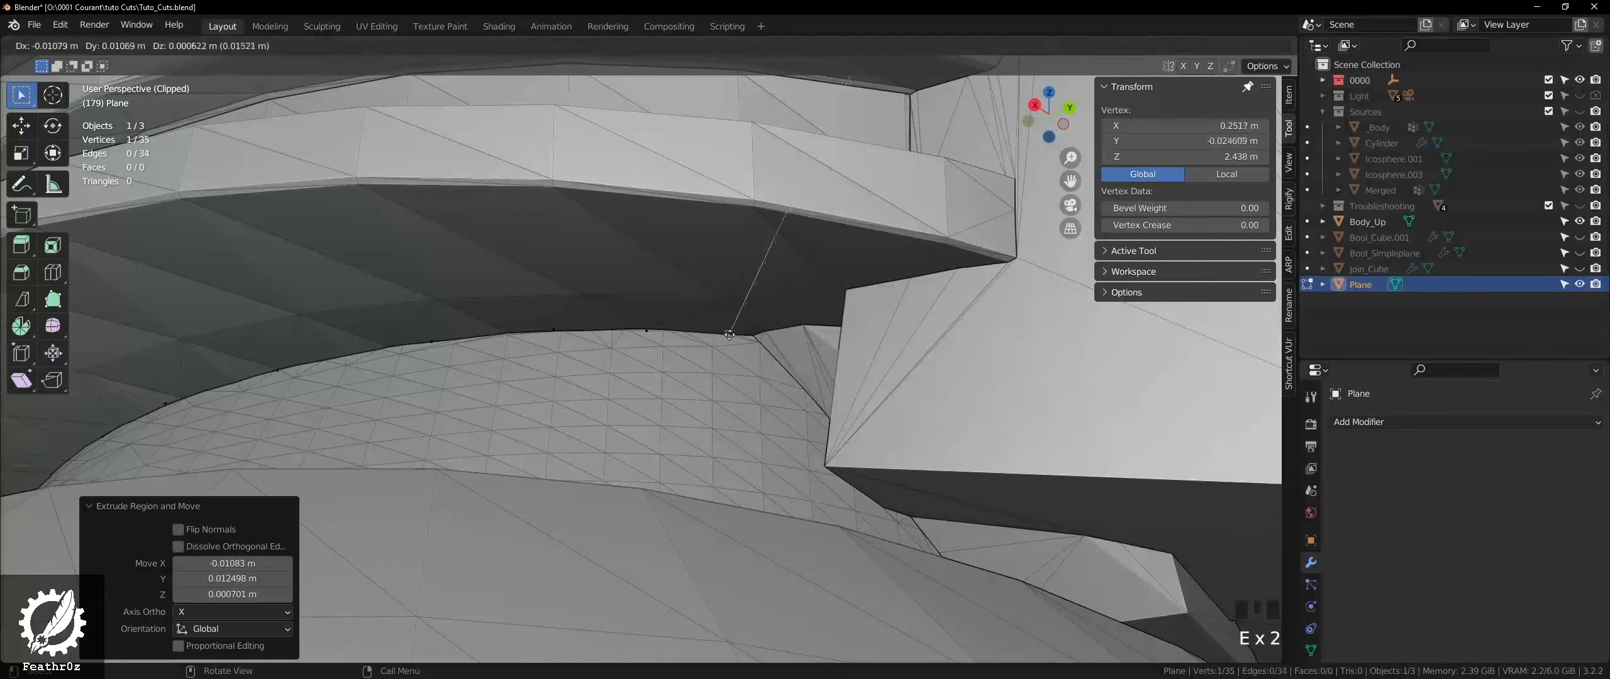
click(754, 338)
scroll(754, 337, up, 3)
middle_drag(753, 338, 868, 466)
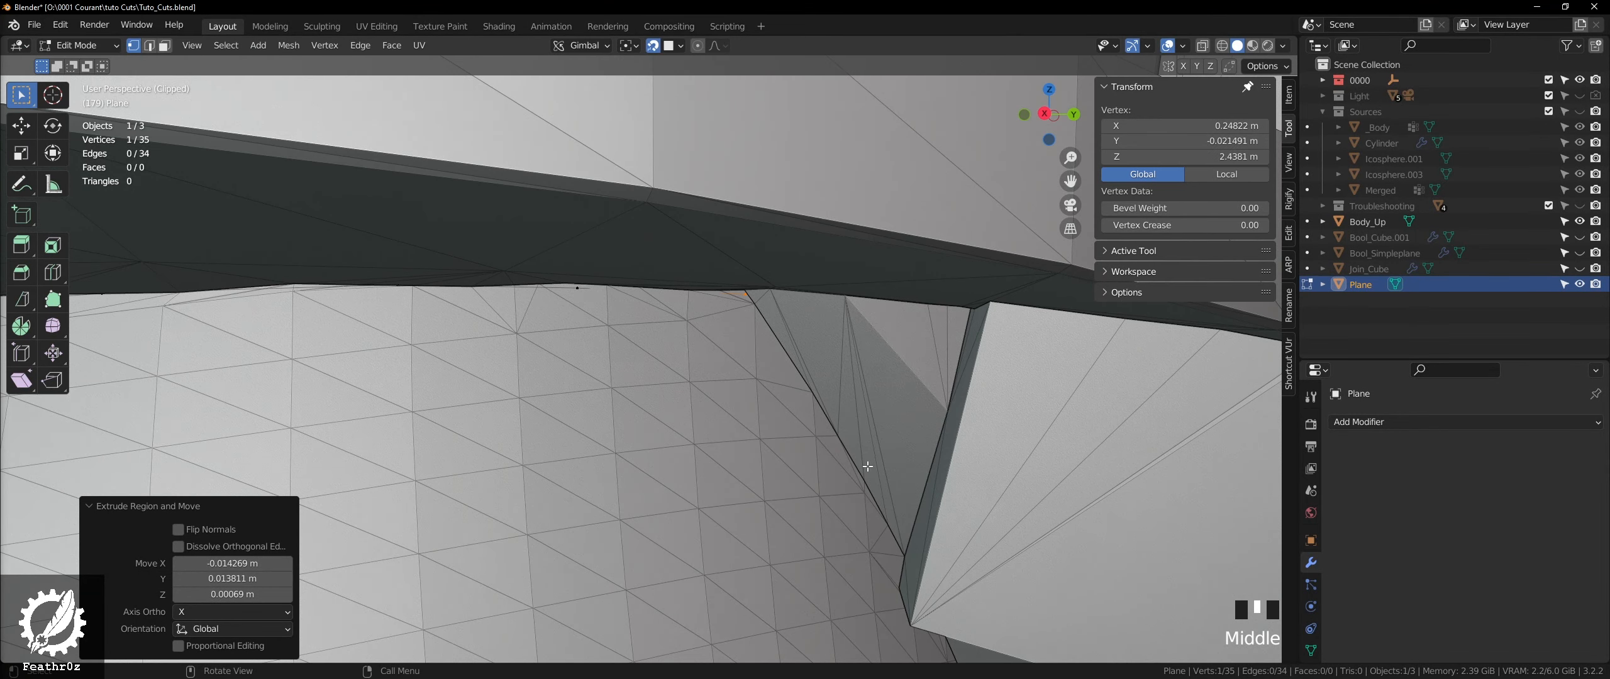
- Try to extrude the chain down from the waistband to the corner of the rear strap, undoing each misplaced vertex
key(e)
click(900, 587)
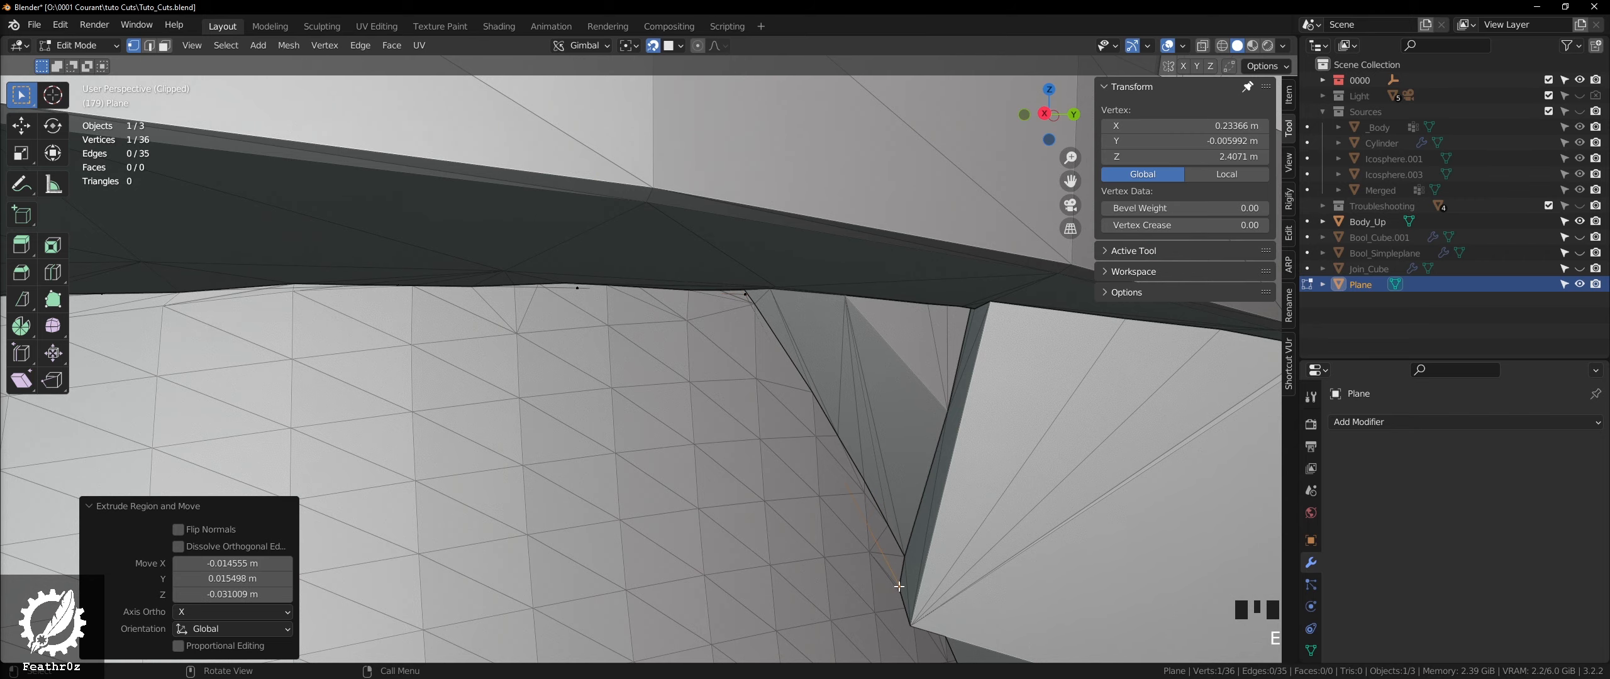
middle_drag(901, 587, 759, 427)
scroll(806, 469, up, 3)
scroll(820, 359, down, 4)
key(e)
click(743, 406)
key(e)
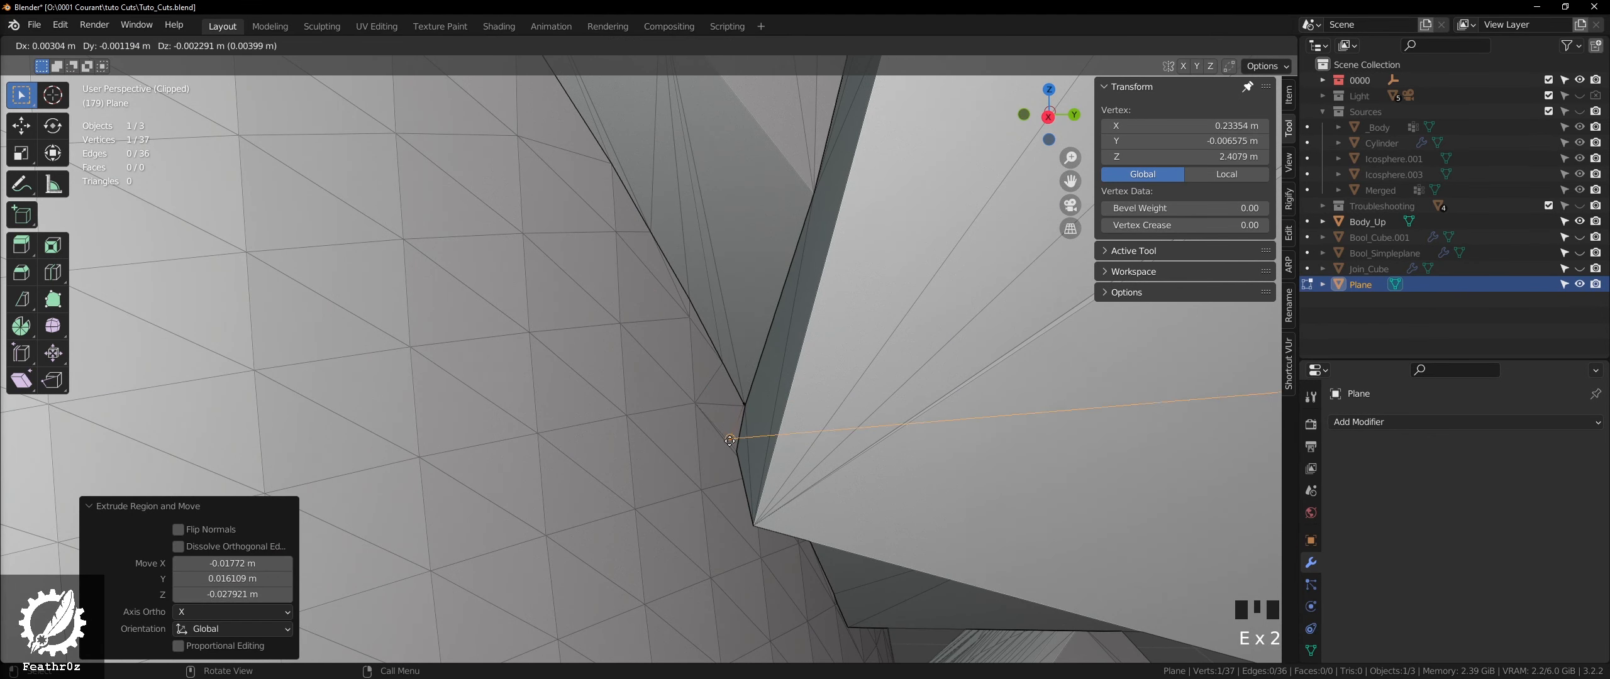
click(734, 452)
scroll(734, 453, down, 2)
middle_drag(734, 453, 739, 472)
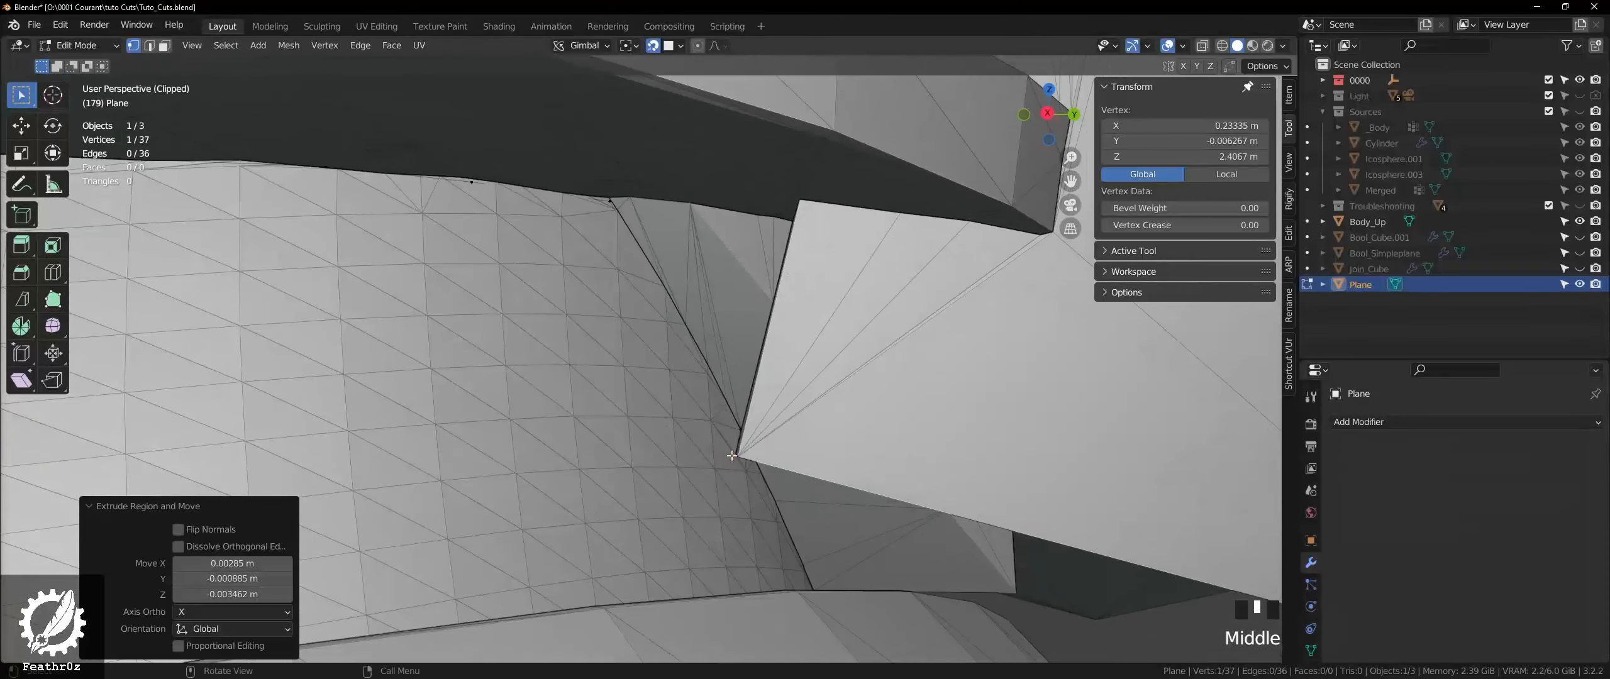
scroll(739, 472, up, 2)
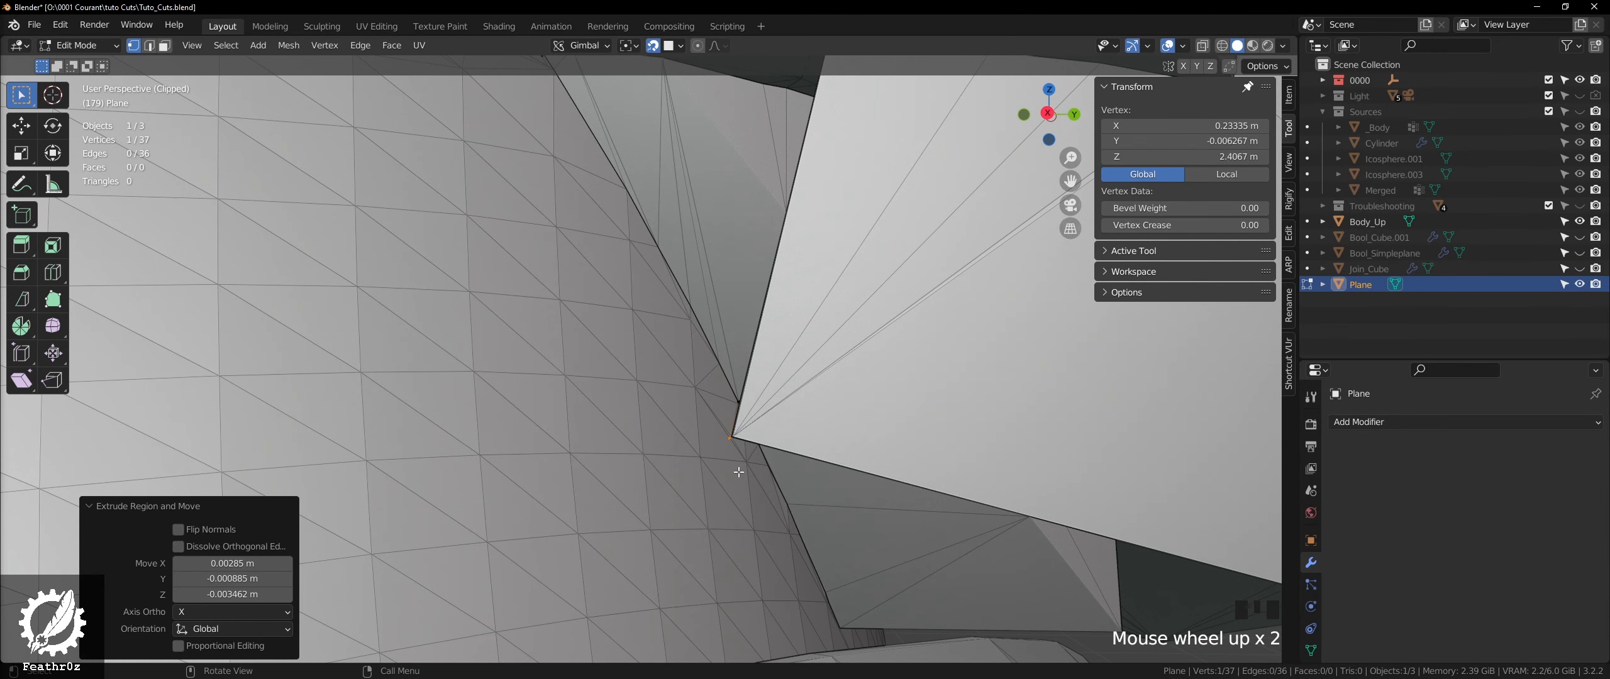
key(ctrl+z)
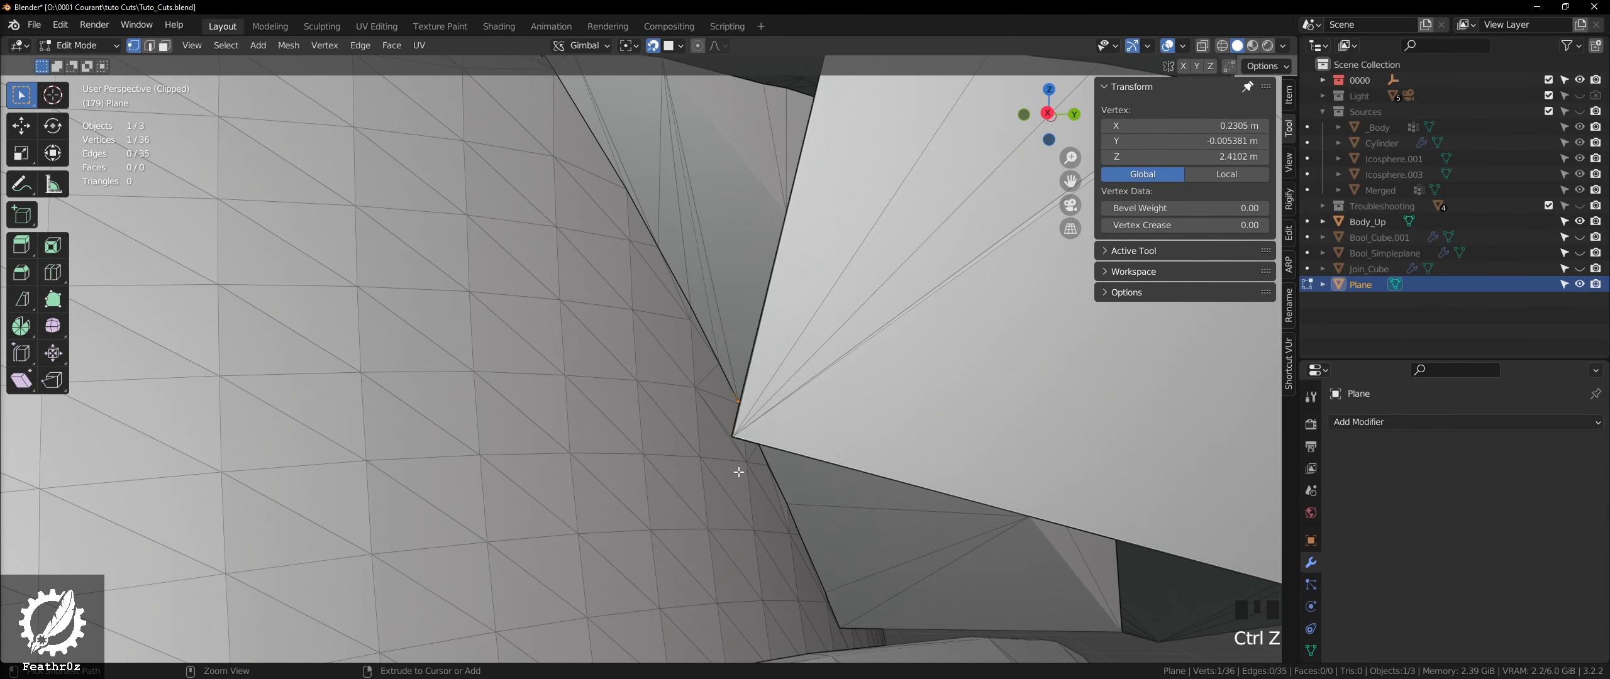
scroll(739, 472, up, 2)
middle_drag(733, 457, 647, 359)
key(e)
click(727, 421)
scroll(726, 420, down, 1)
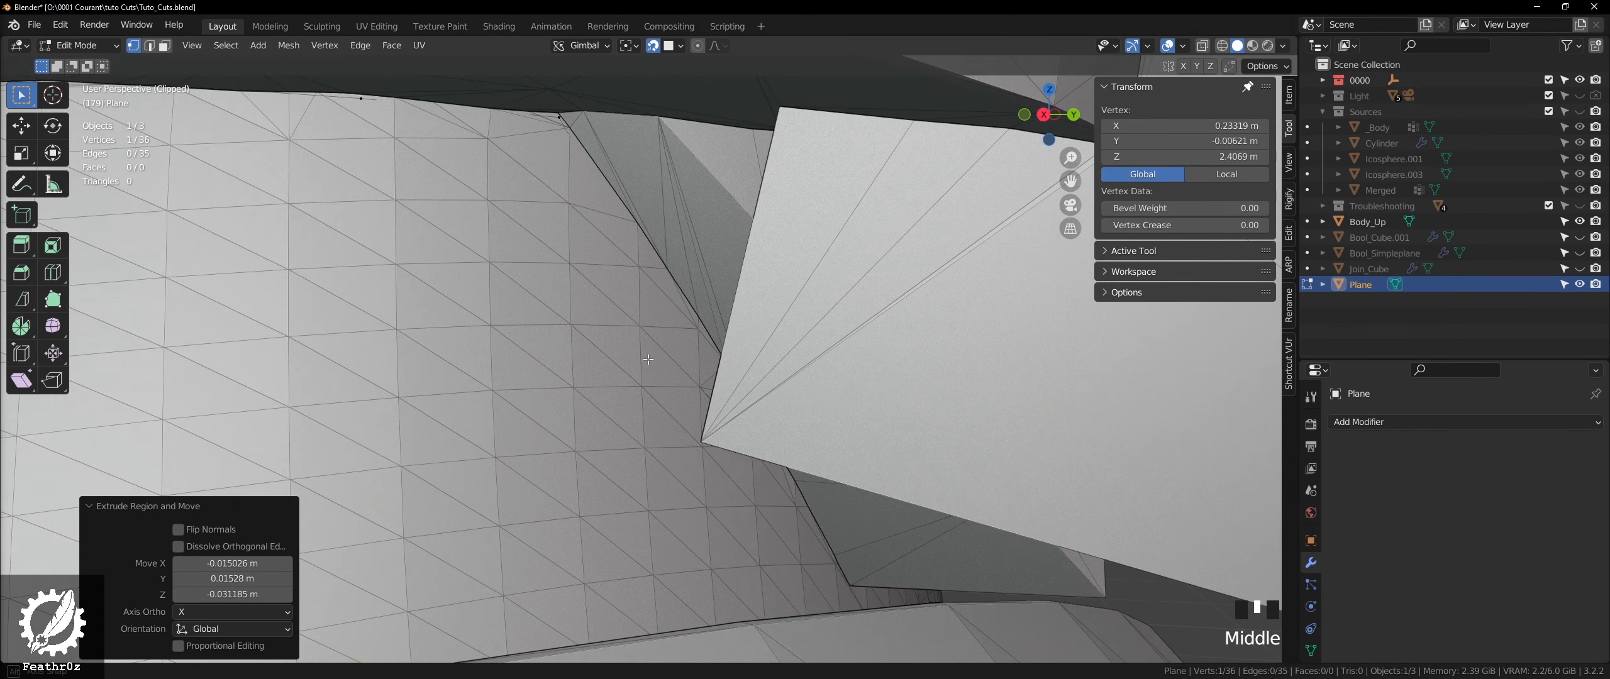
key(ctrl+z)
- Extrude the chain down the skin beside the rear strap's corner to the strap's underside, undoing and replacing a misplaced vertex
key(e)
click(637, 298)
middle_drag(637, 299, 623, 346)
scroll(666, 400, up, 3)
key(ctrl+z)
key(e)
click(621, 344)
middle_drag(692, 382, 717, 454)
key(e)
click(717, 453)
scroll(717, 454, down, 2)
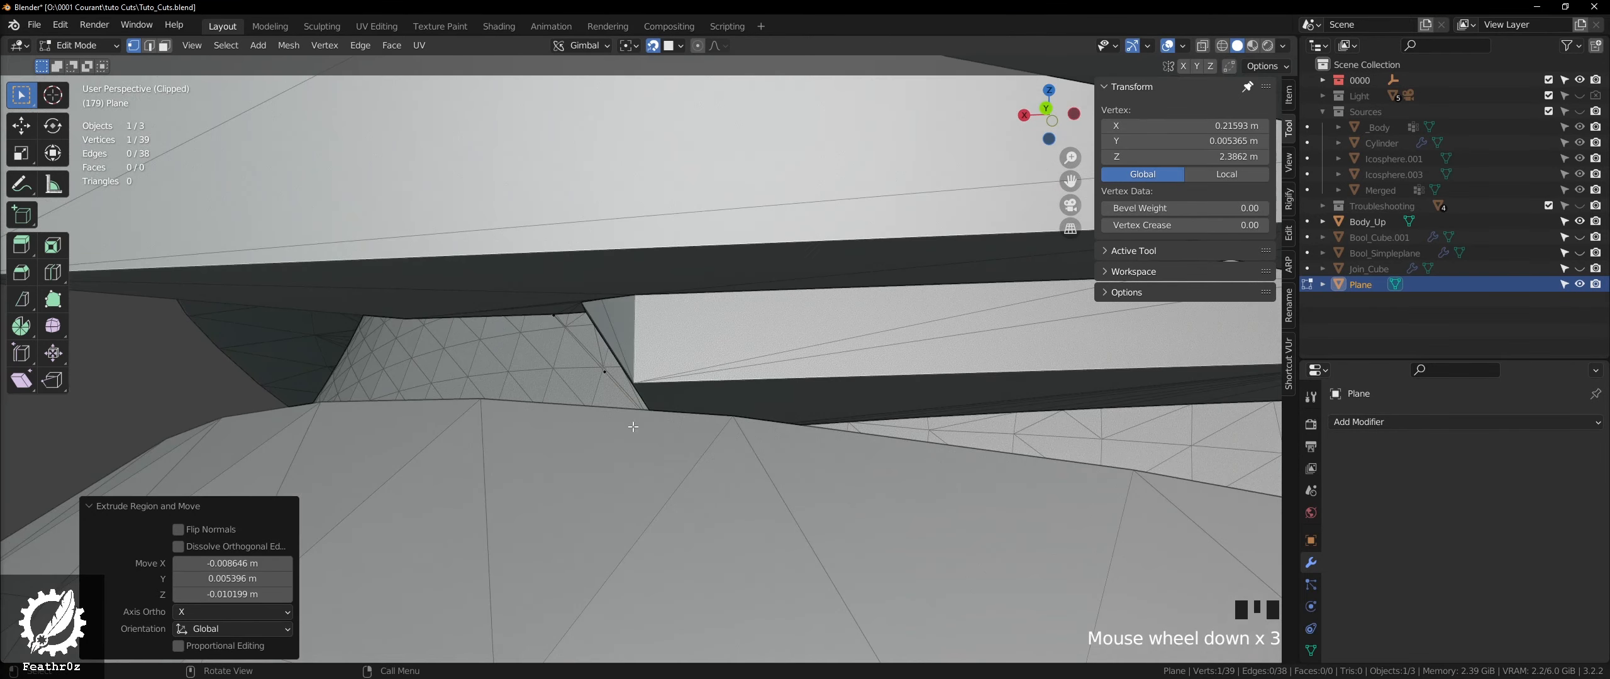
- Extrude three vertices along the line where the skin meets the rear strap's underside, heading across the back
shift+middle_drag(640, 406, 575, 410)
scroll(629, 409, down, 2)
scroll(575, 410, down, 2)
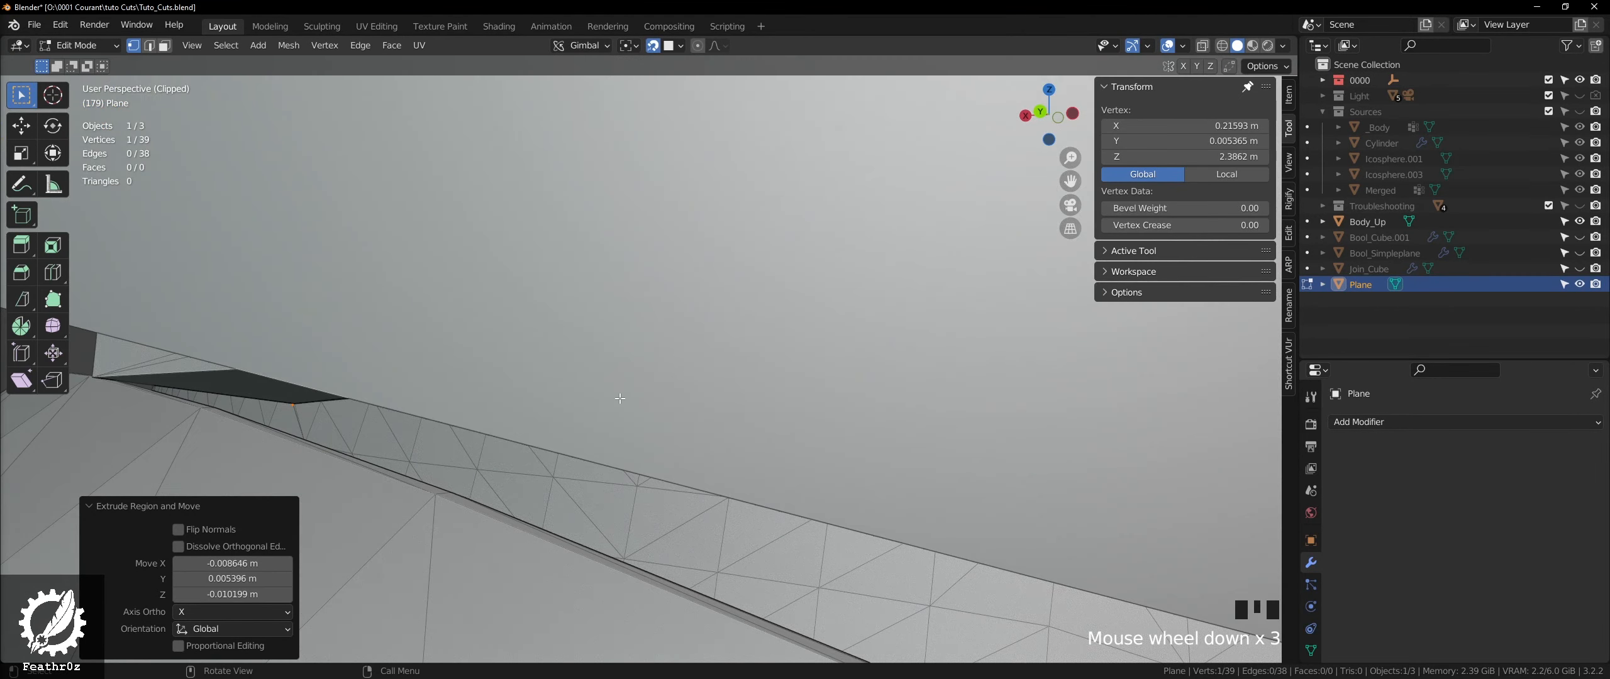
scroll(575, 410, up, 3)
key(e)
click(436, 367)
middle_drag(436, 367, 570, 366)
key(e)
click(734, 307)
scroll(629, 296, down, 2)
scroll(588, 289, up, 2)
- Extrude four more vertices along the strap's angled lower edge, around its lowest corner and onto the rising edge
key(e)
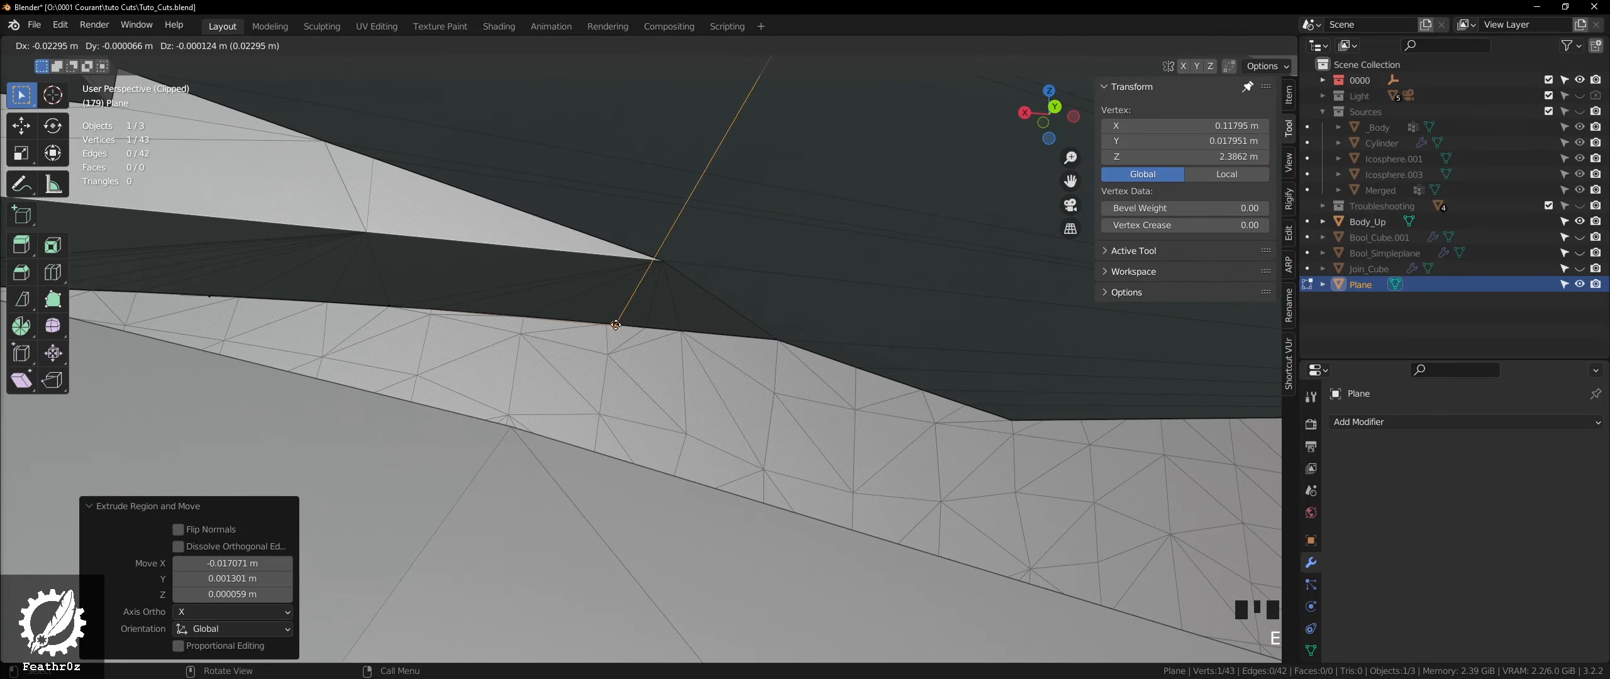
click(773, 340)
key(e)
click(779, 343)
middle_drag(774, 344, 740, 359)
key(e)
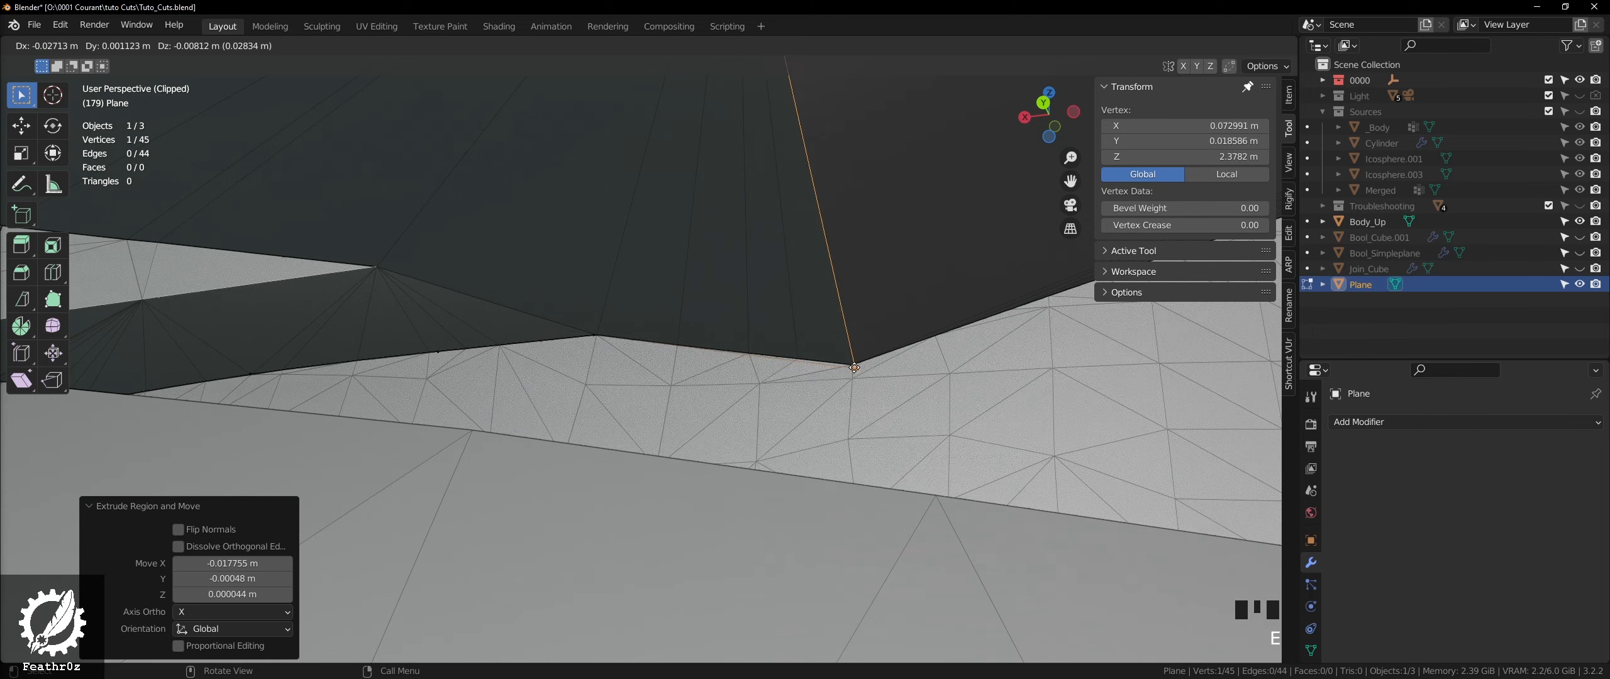
click(855, 368)
middle_drag(854, 368, 850, 308)
key(e)
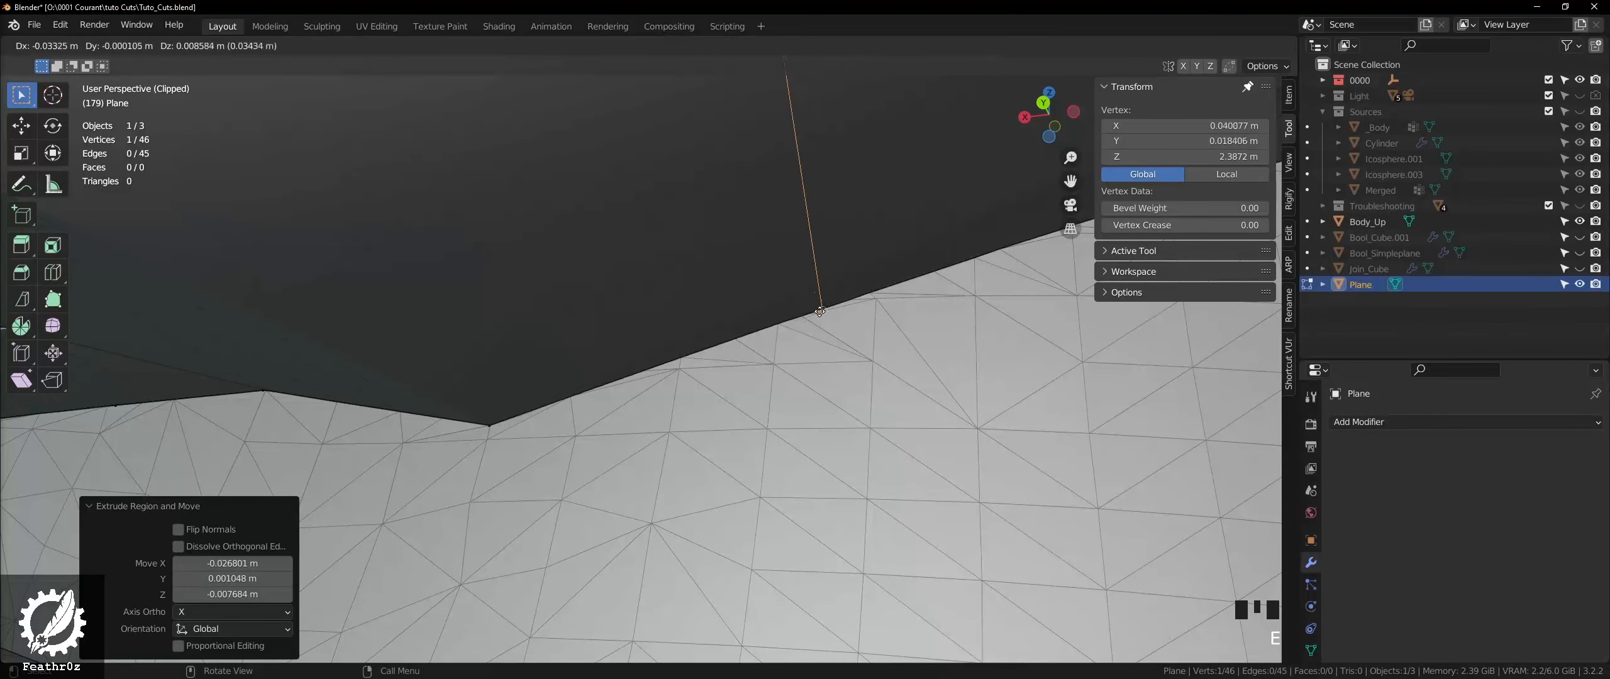
click(723, 347)
- Extrude four vertices up the rising lower edge to the small notch, snapping the last one beside the notch's lower corner
shift+middle_drag(723, 347, 703, 315)
key(e)
click(644, 298)
key(e)
click(615, 285)
key(e)
click(679, 306)
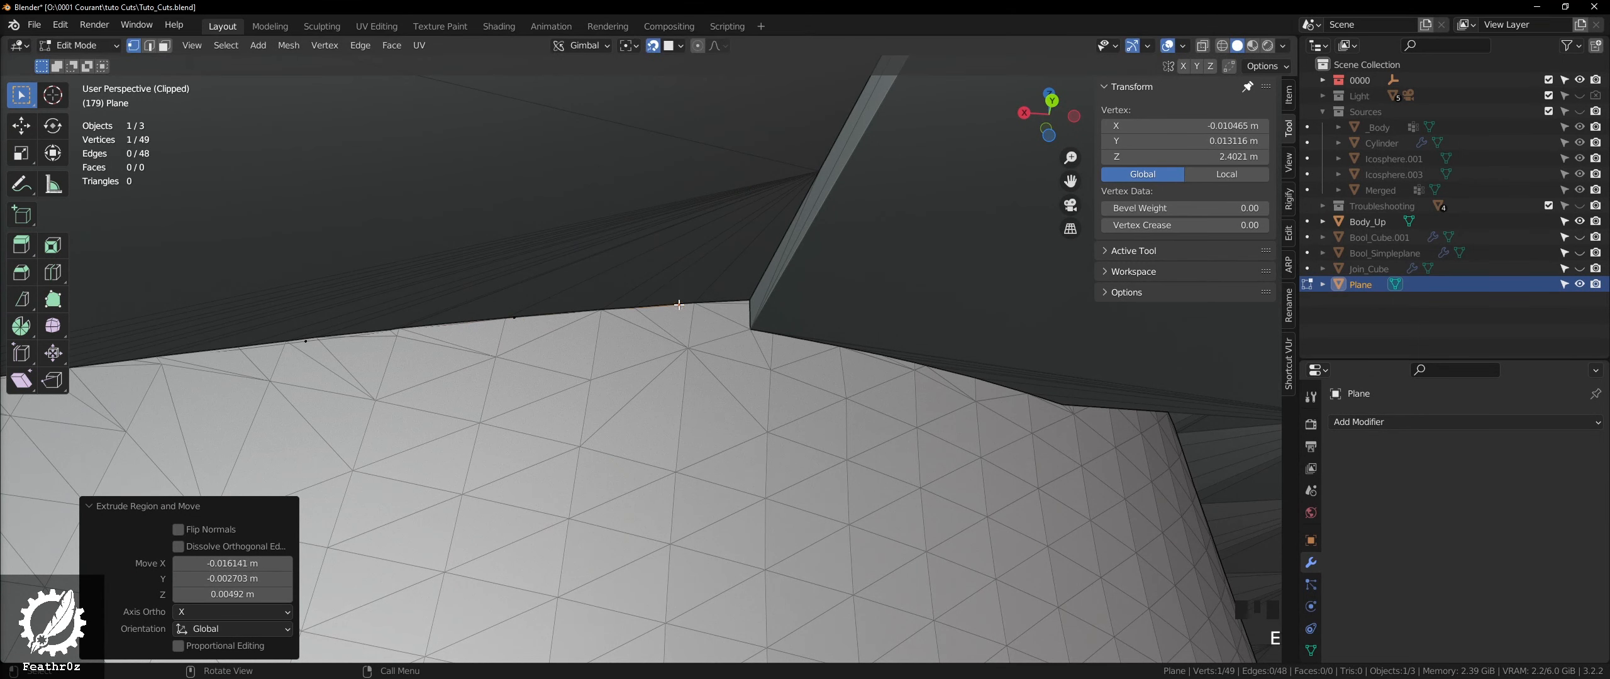
scroll(723, 305, up, 5)
key(e)
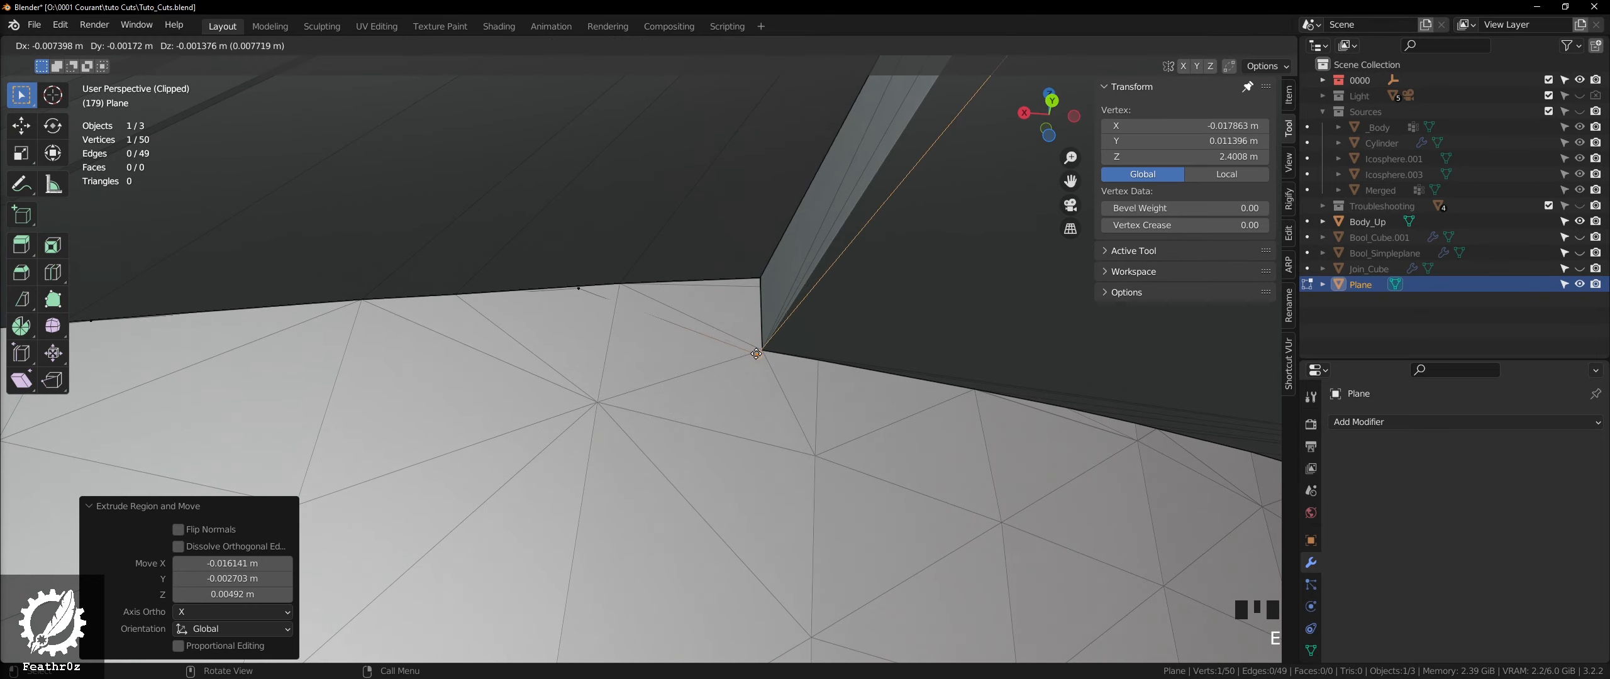
click(757, 354)
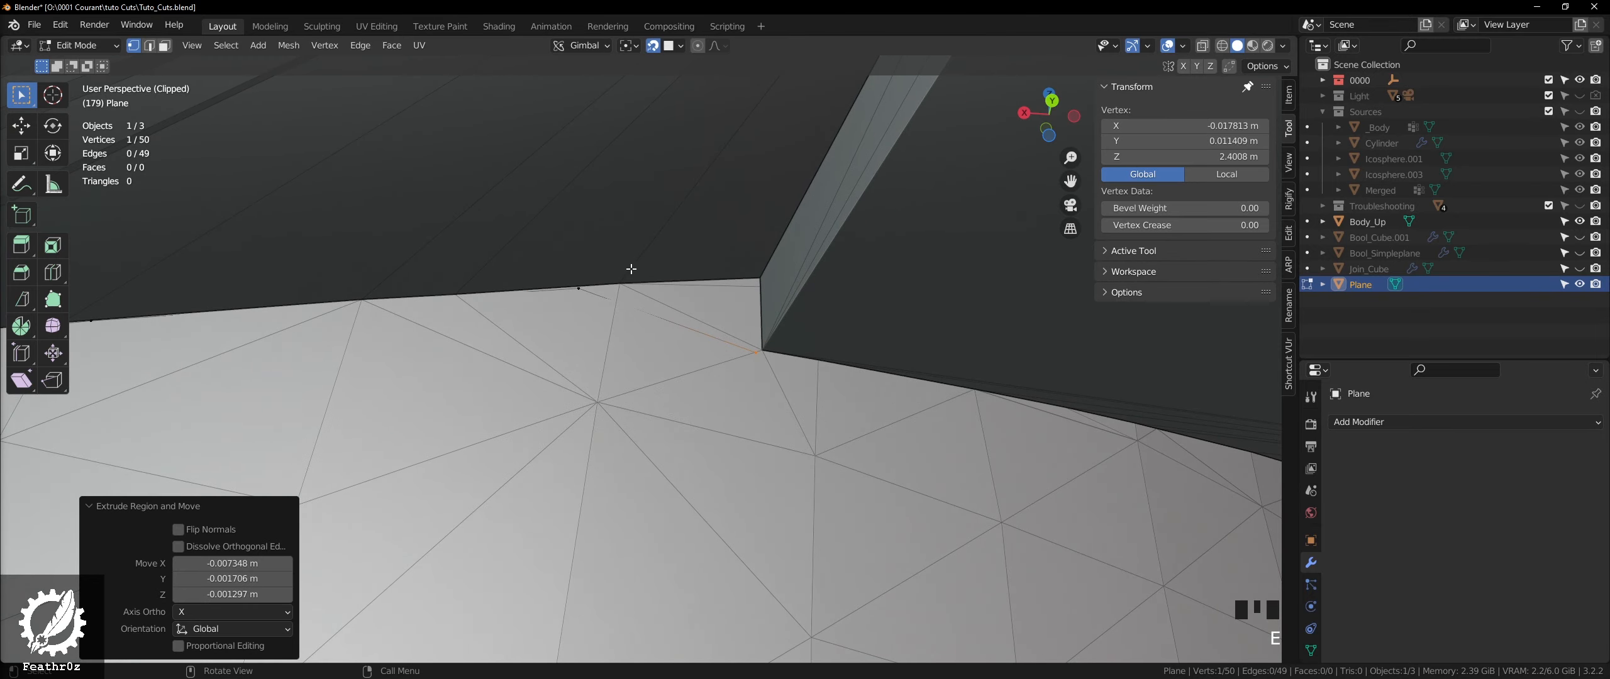
- Extrude two vertices along the lower edge beyond the notch, following the curve of the skin
scroll(738, 391, down, 2)
shift+middle_drag(653, 388, 679, 340)
scroll(658, 371, up, 3)
key(e)
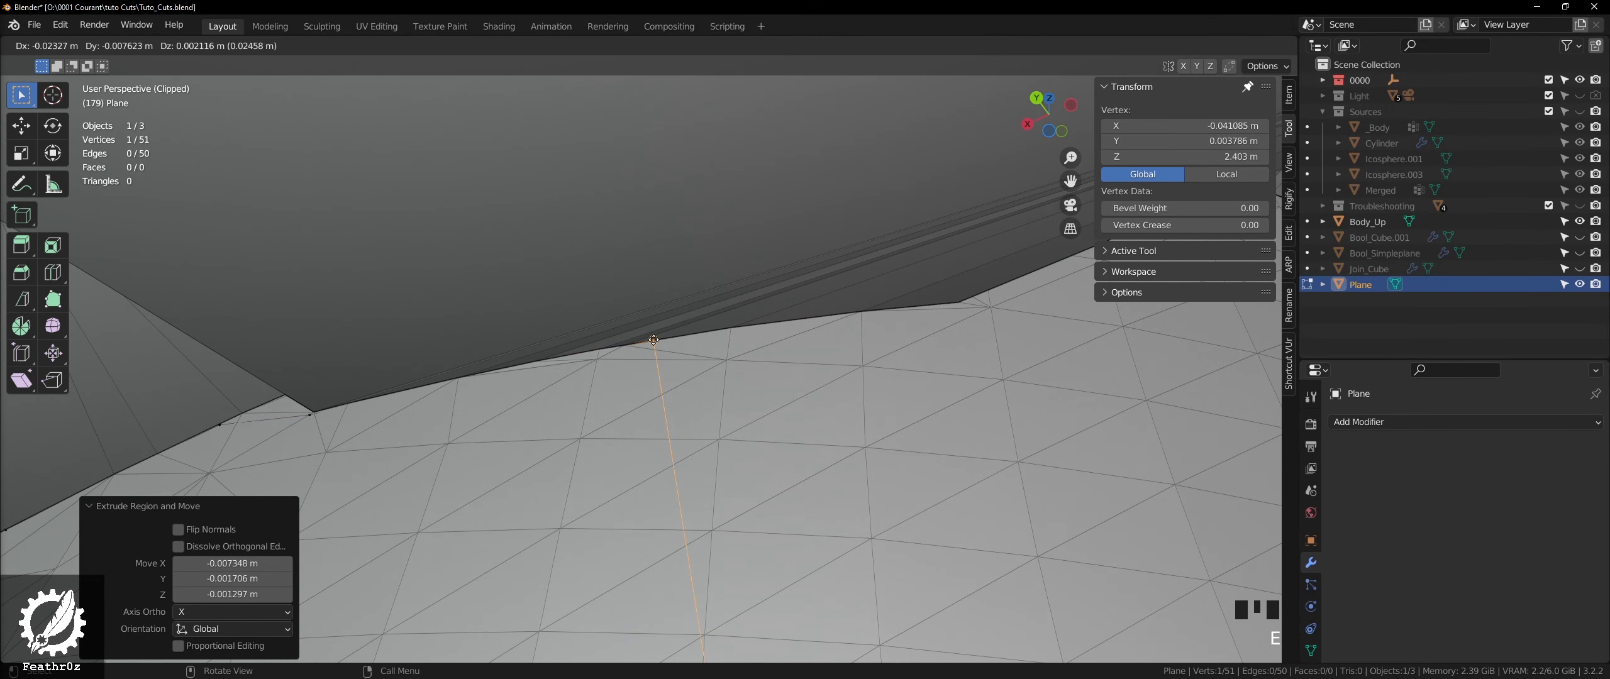
click(653, 339)
scroll(679, 377, down, 2)
middle_drag(680, 377, 643, 406)
scroll(646, 396, up, 3)
scroll(712, 384, down, 2)
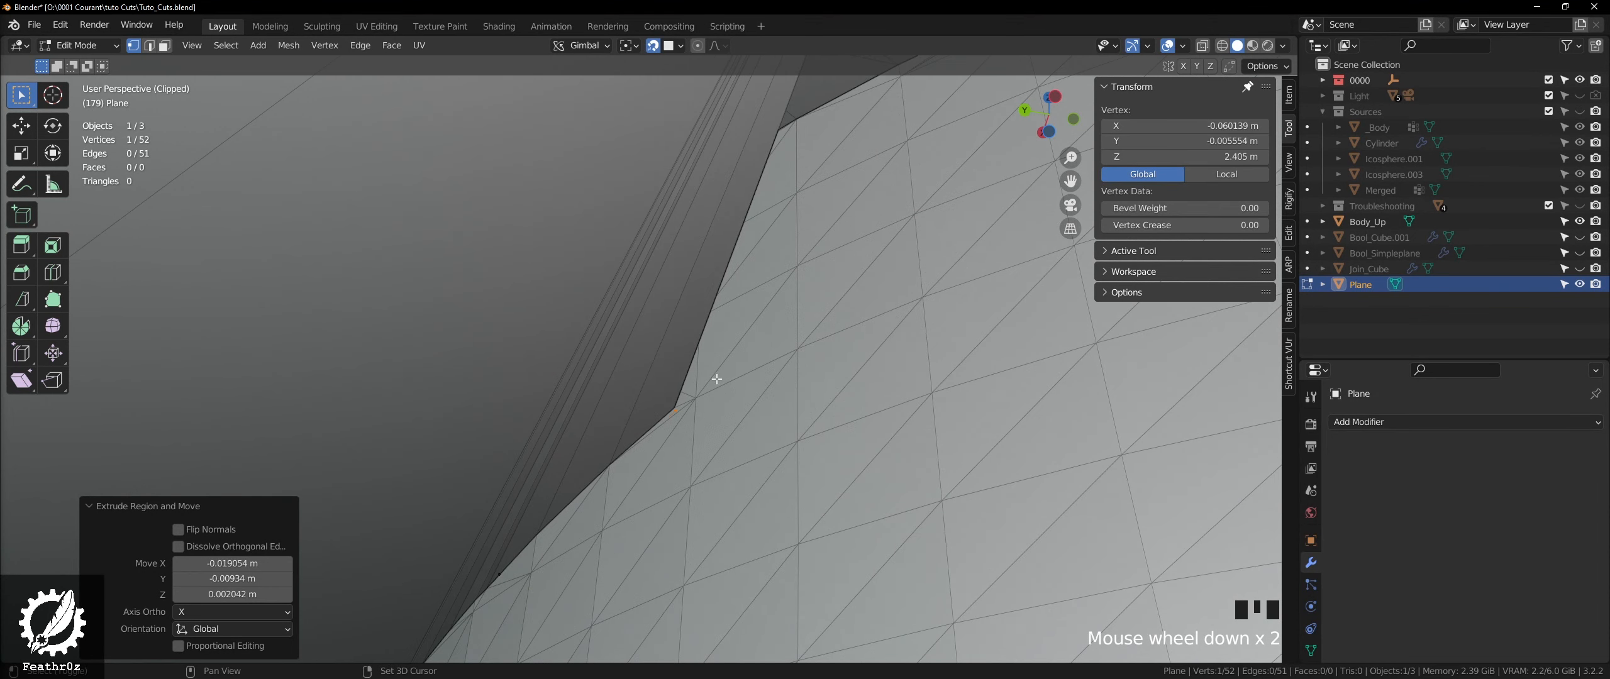
- Extrude two vertices across the skin past the inward corner and up to the edge above it
middle_drag(716, 380, 667, 359)
key(e)
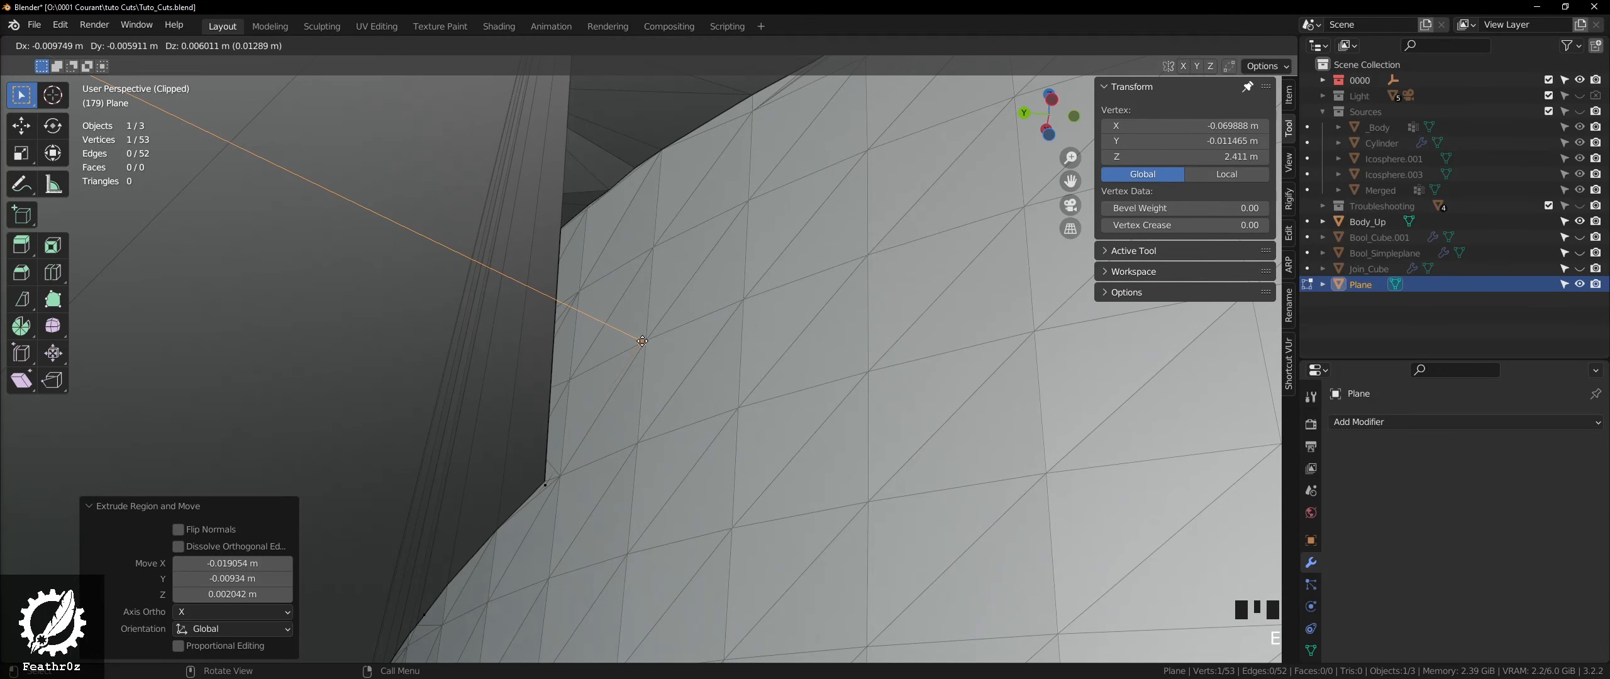
click(642, 341)
scroll(643, 341, down, 3)
key(e)
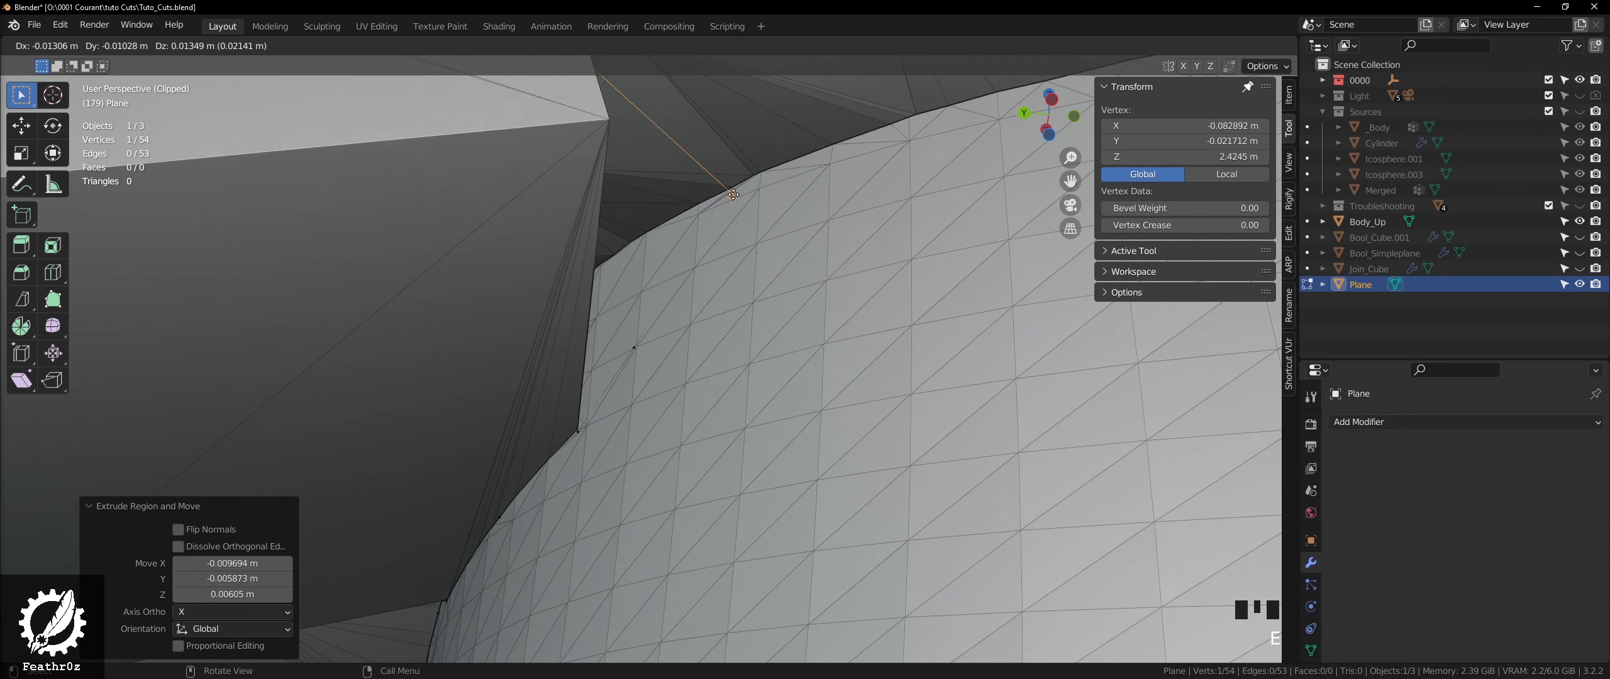
click(753, 183)
- Extrude three vertices along the skin's curved upper boundary under the dark overhang, starting past the inward corner
middle_drag(711, 238, 660, 287)
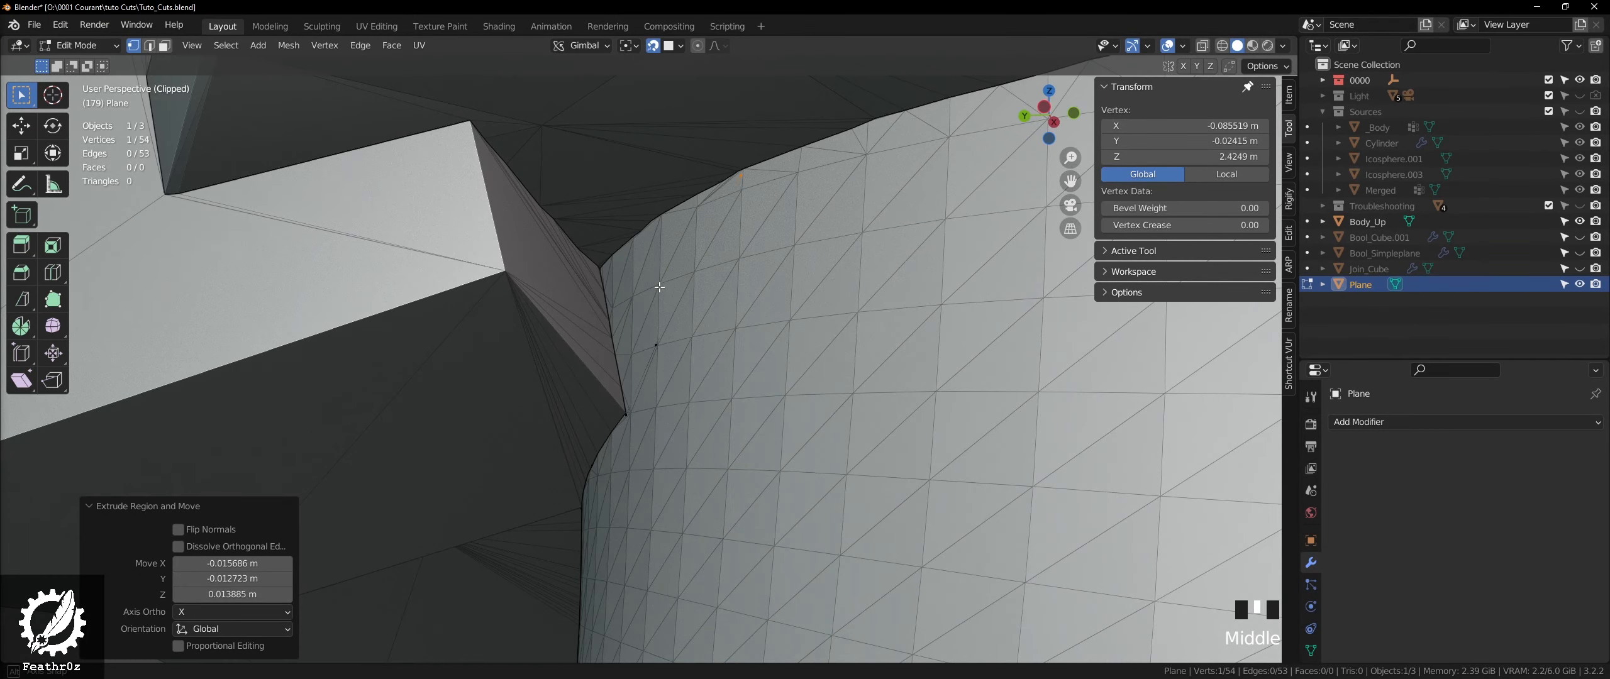
middle_drag(619, 338, 682, 301)
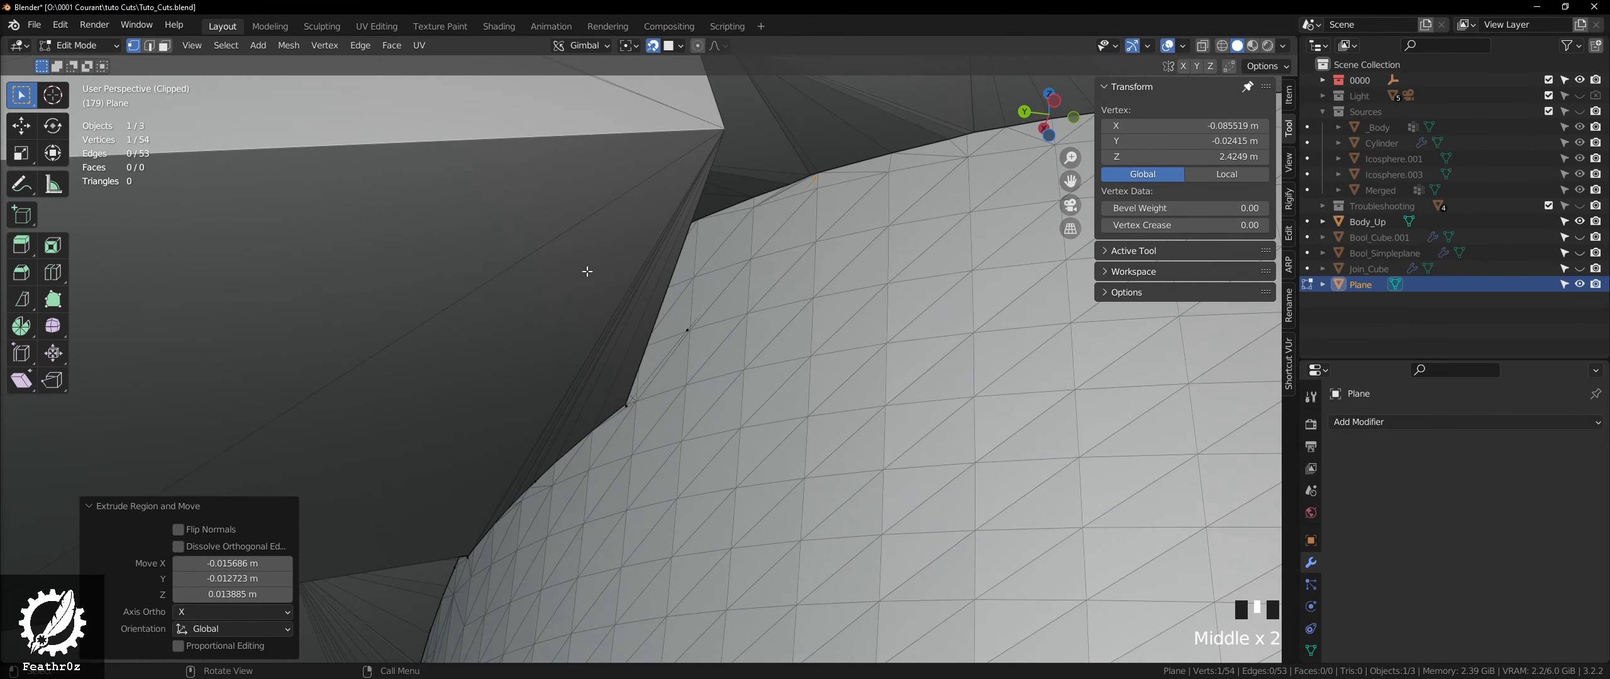
scroll(588, 271, down, 3)
shift+middle_drag(588, 271, 742, 291)
scroll(743, 291, up, 3)
key(e)
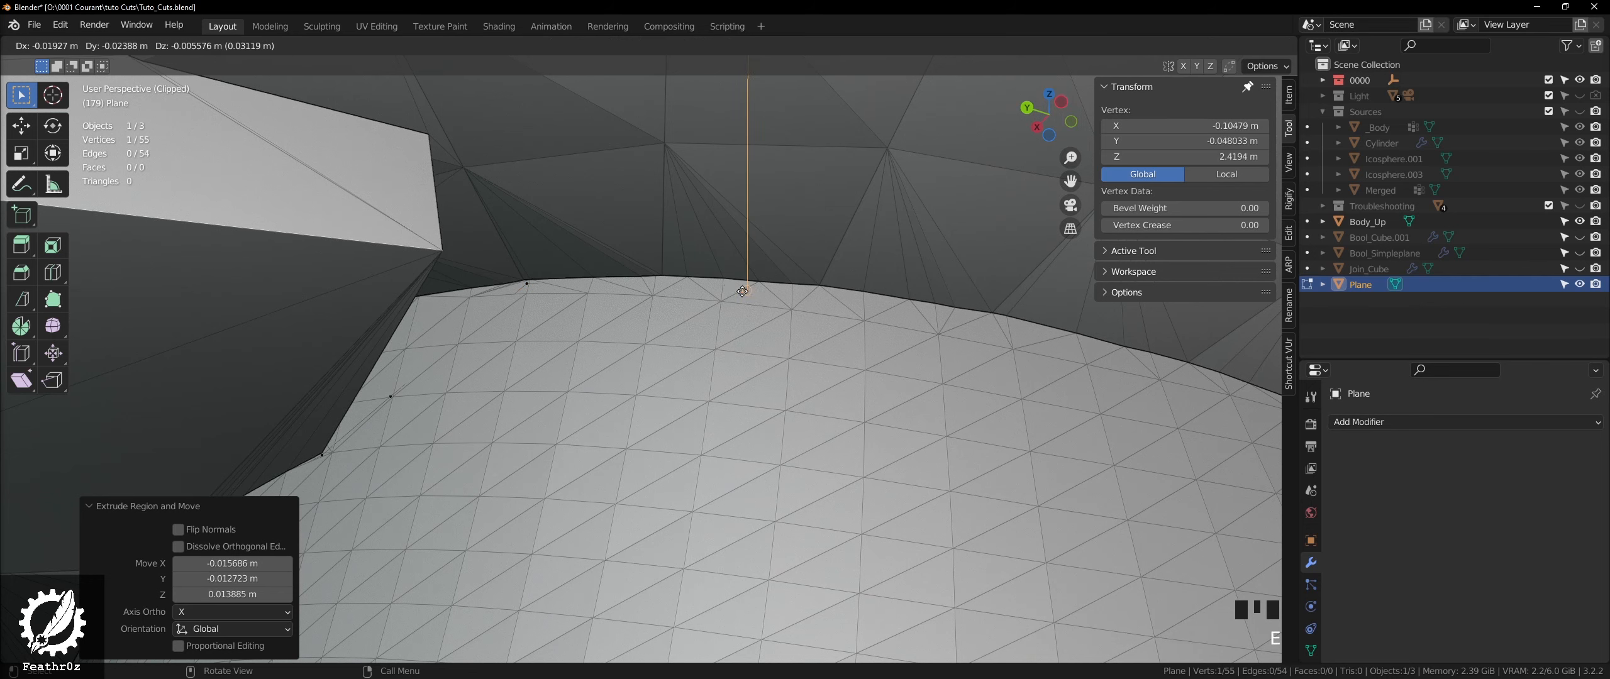
click(661, 278)
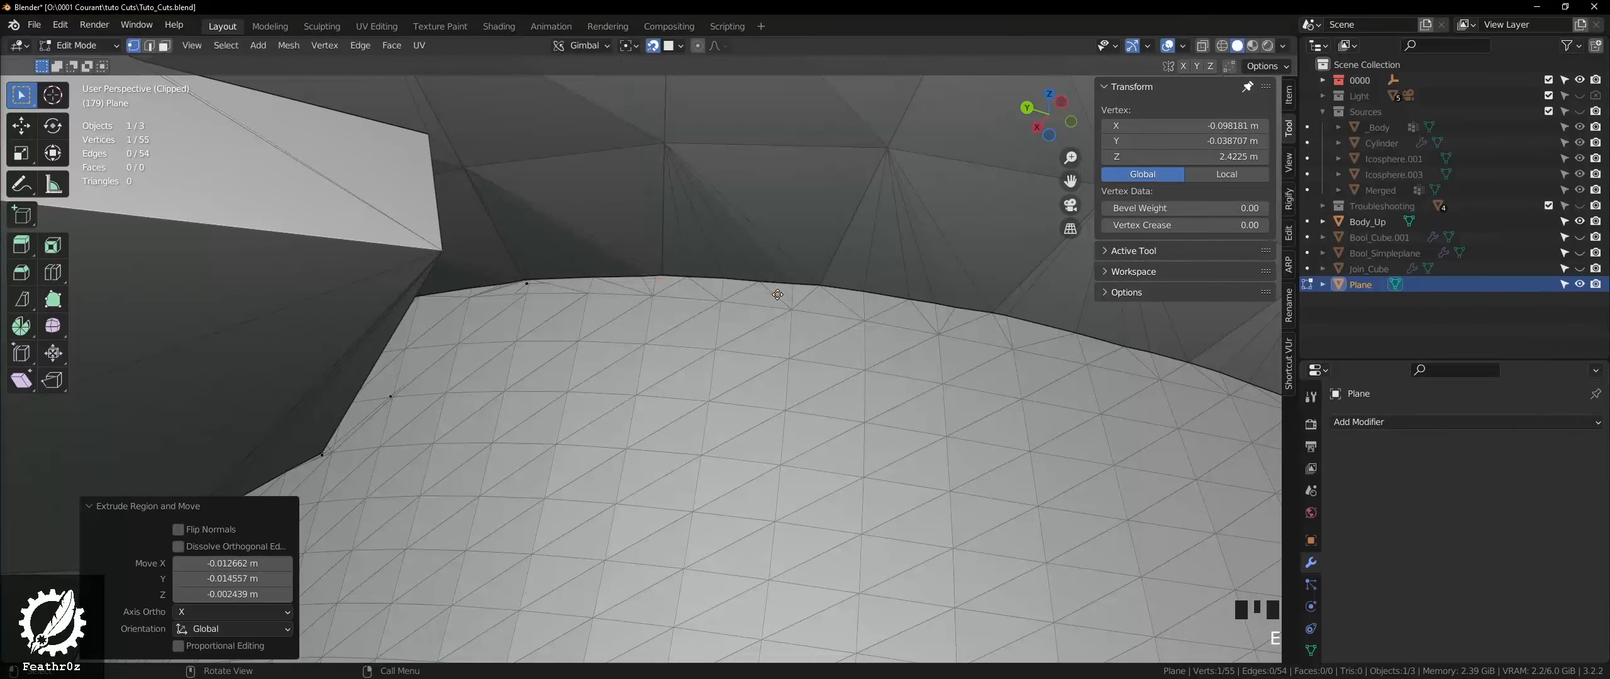
key(e)
click(794, 287)
shift+middle_drag(820, 301, 672, 292)
scroll(672, 292, up, 3)
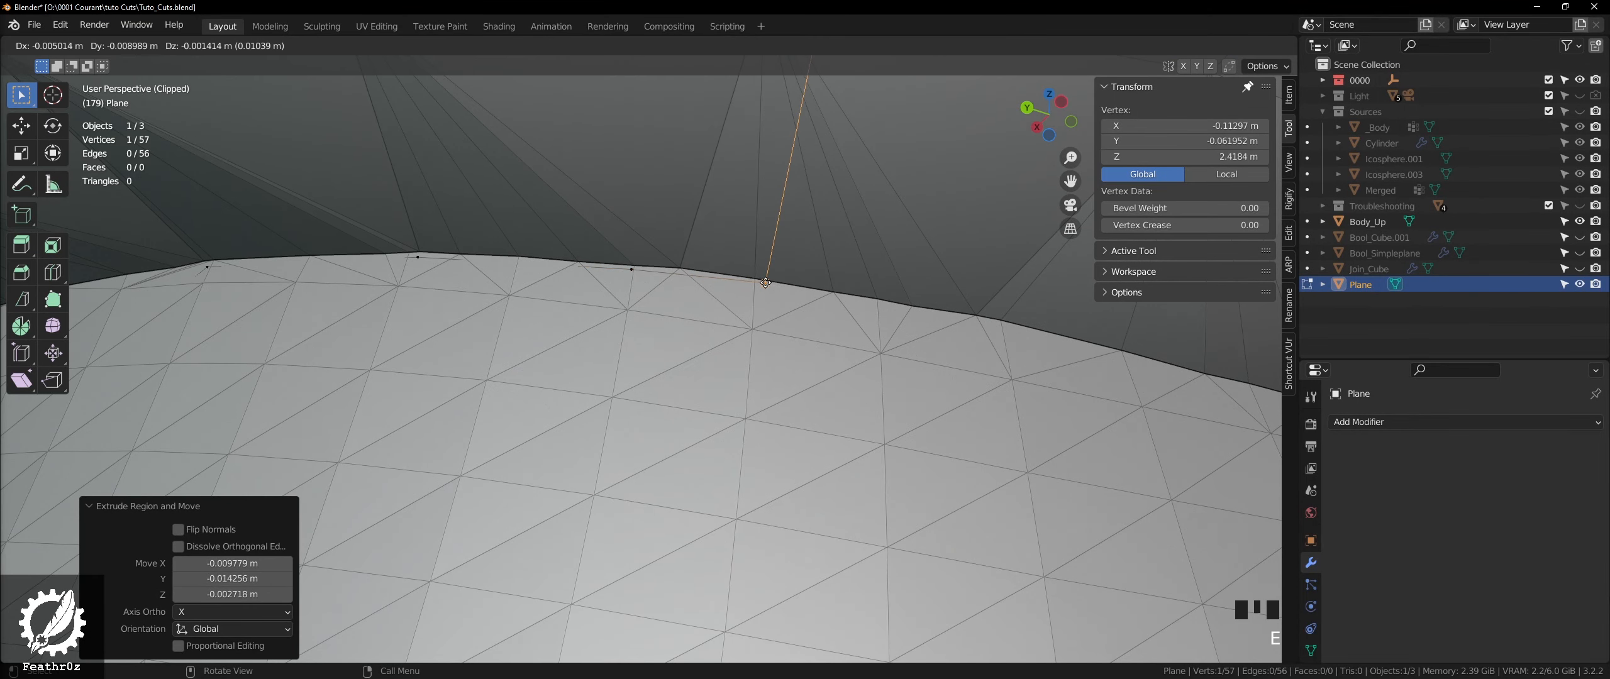
scroll(671, 292, down, 3)
key(e)
click(775, 300)
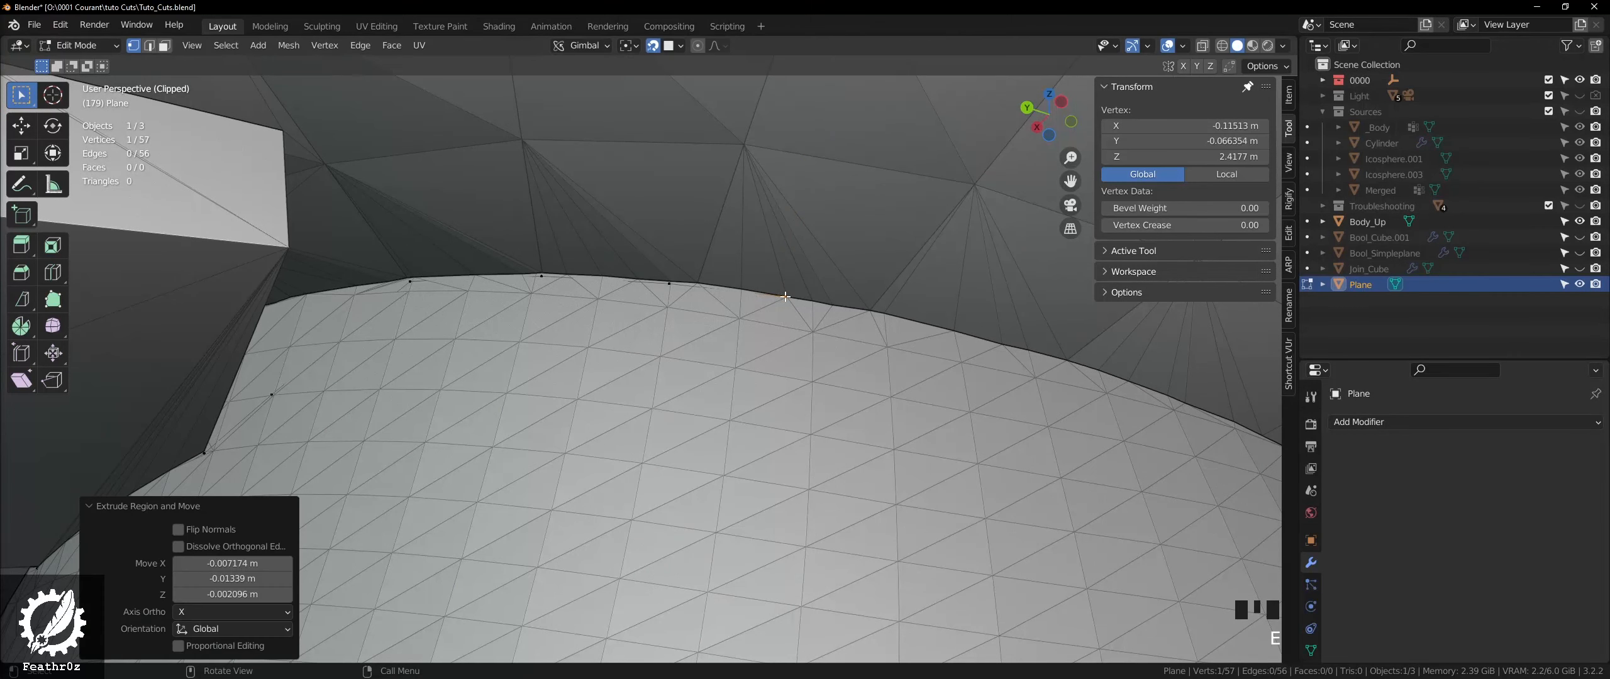
- Extrude four more vertices along the skin's upper boundary around the side of the waist
shift+middle_drag(815, 347, 681, 337)
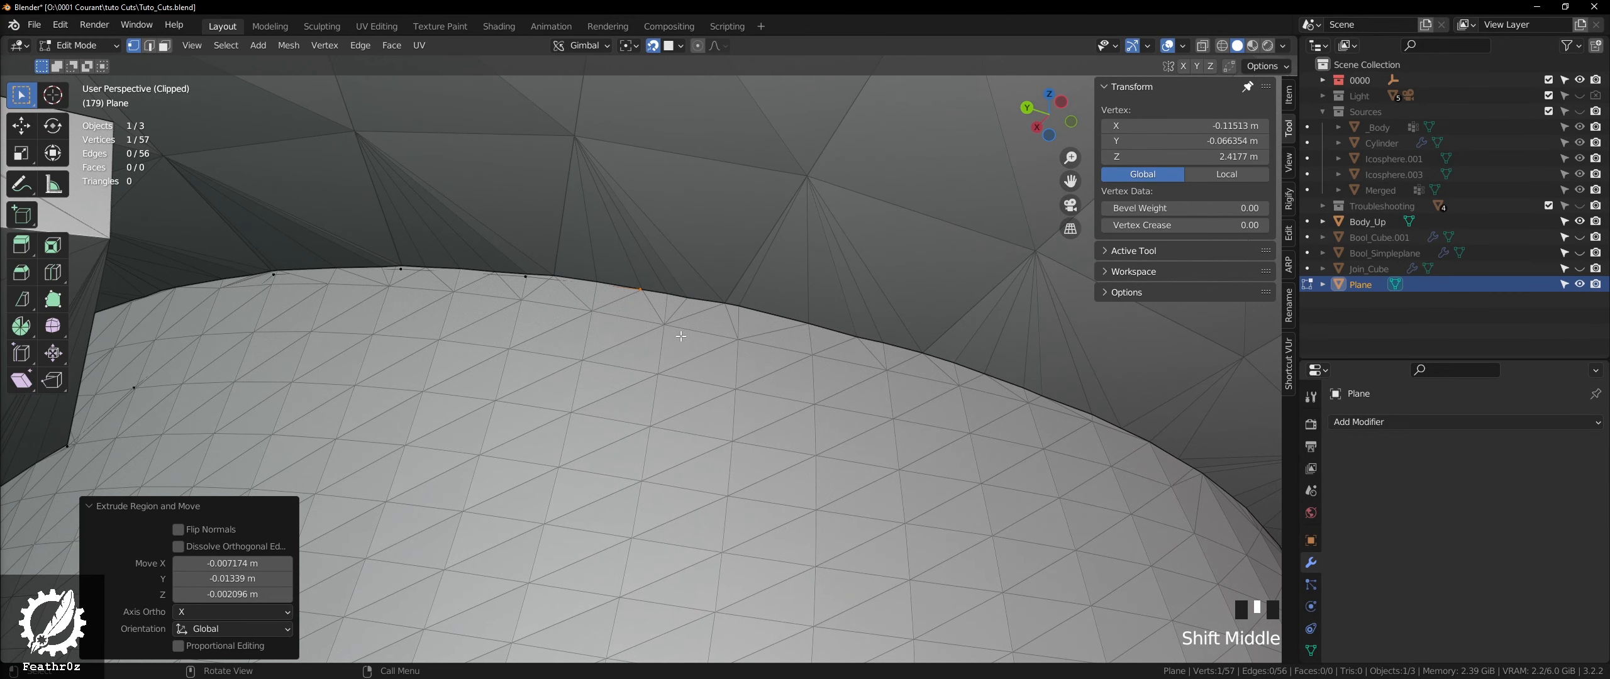
shift+middle_drag(682, 337, 601, 289)
key(e)
click(633, 301)
scroll(594, 287, up, 1)
key(e)
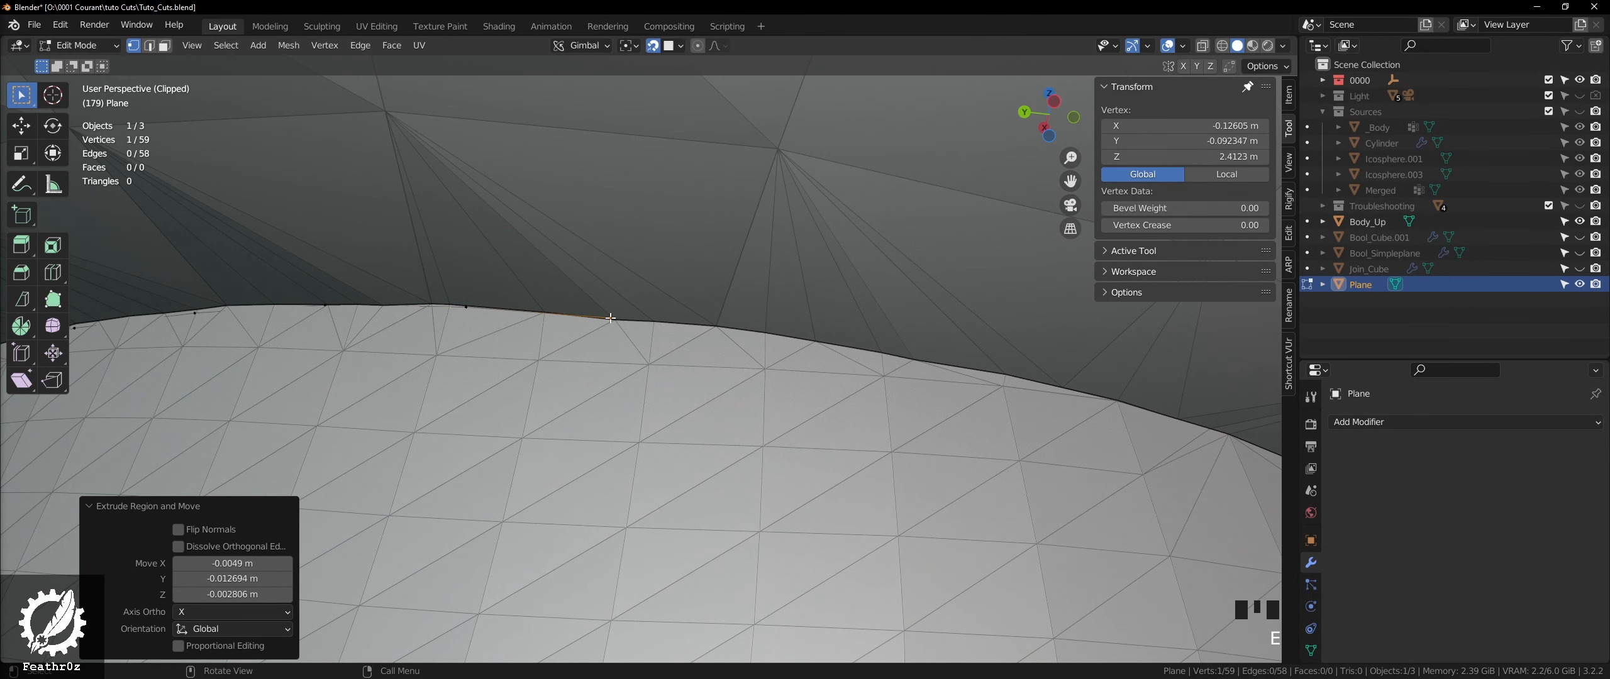
key(e)
click(770, 332)
scroll(770, 332, down, 2)
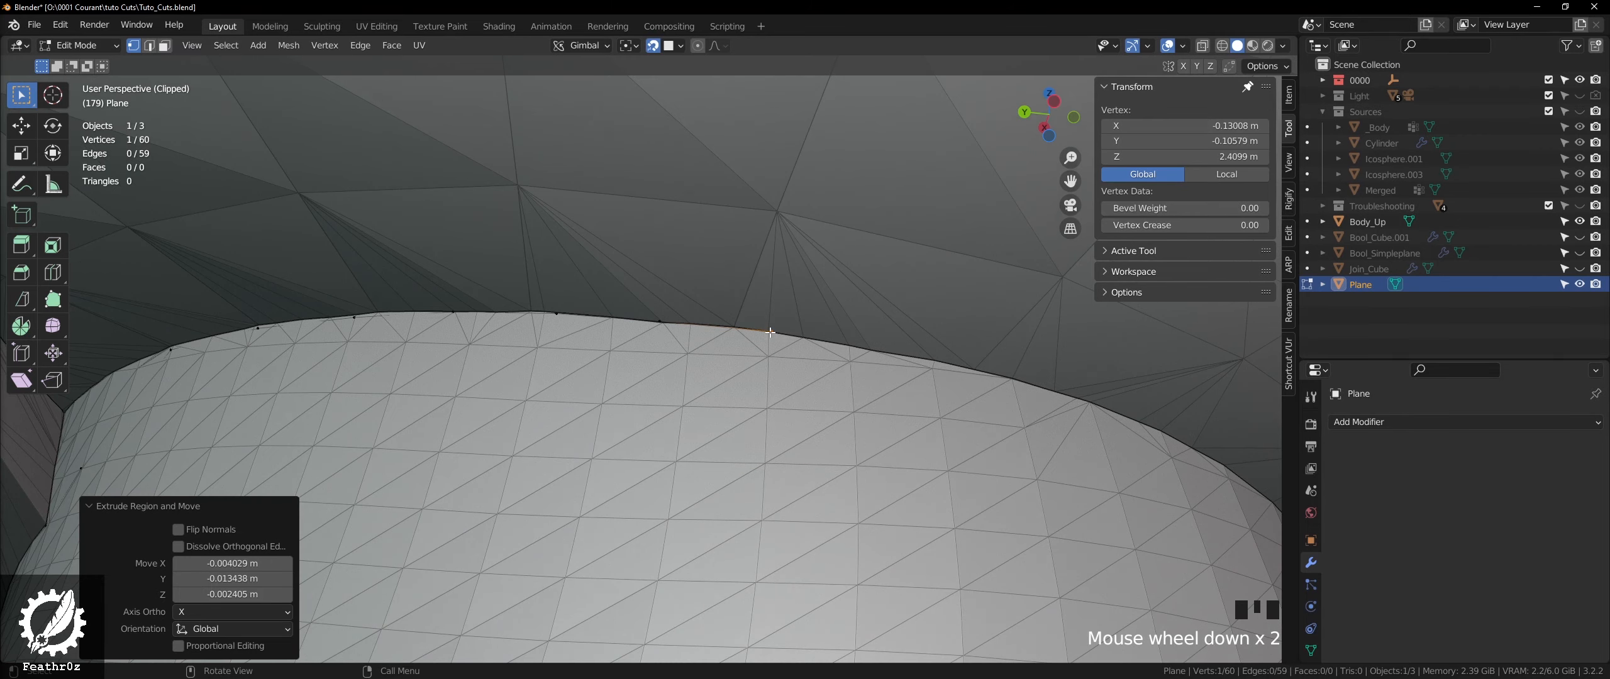
shift+middle_drag(770, 332, 749, 363)
key(e)
click(718, 368)
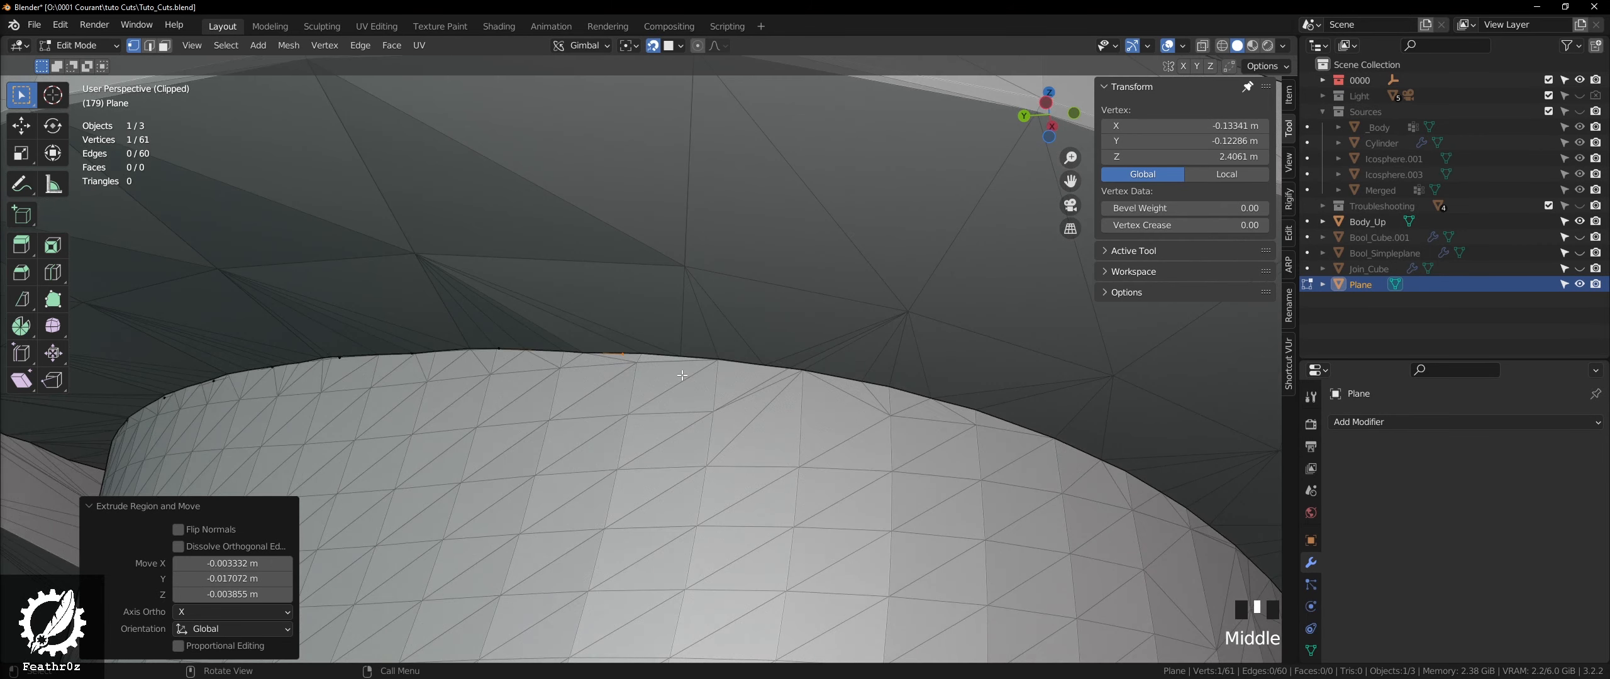
- Extrude four vertices around the curve of the waist toward the front, keeping to the edge under the overhang
key(e)
middle_drag(861, 388, 655, 362)
key(e)
click(742, 368)
key(e)
click(747, 345)
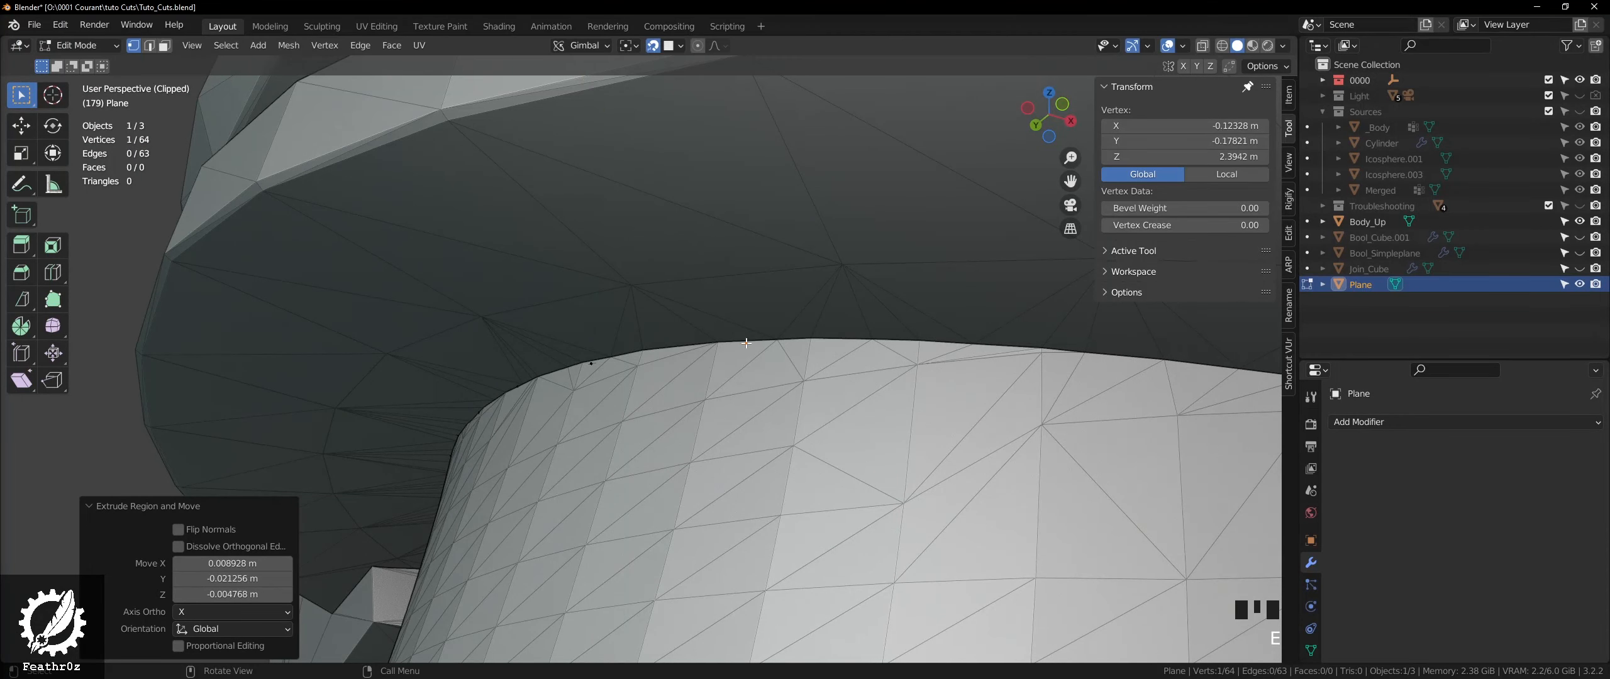
shift+middle_drag(747, 346, 514, 334)
key(e)
click(650, 329)
- Extrude the chain along the remaining skin edge to the raised strap, over its rounded side and onto its top edge
shift+middle_drag(650, 330, 434, 320)
key(e)
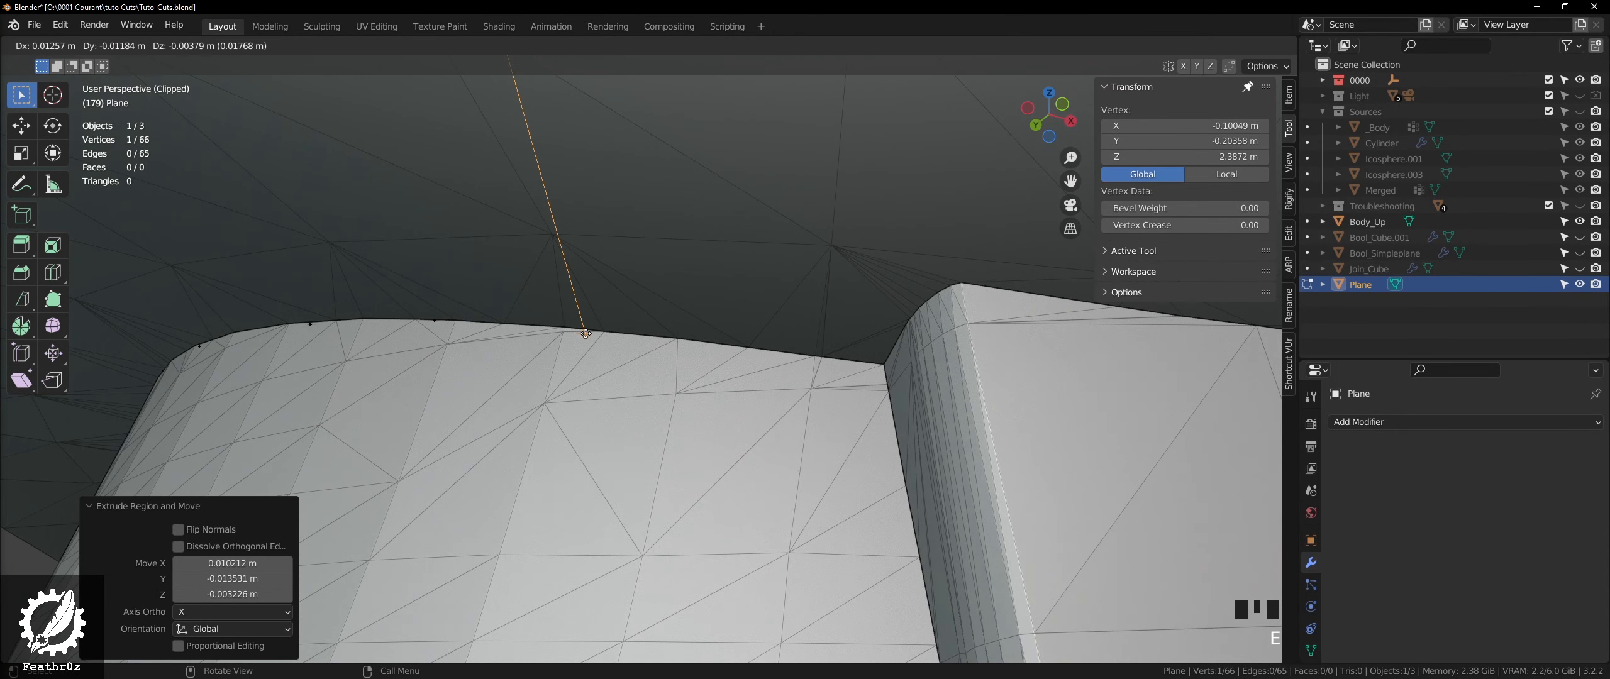
click(574, 328)
key(e)
click(704, 344)
key(e)
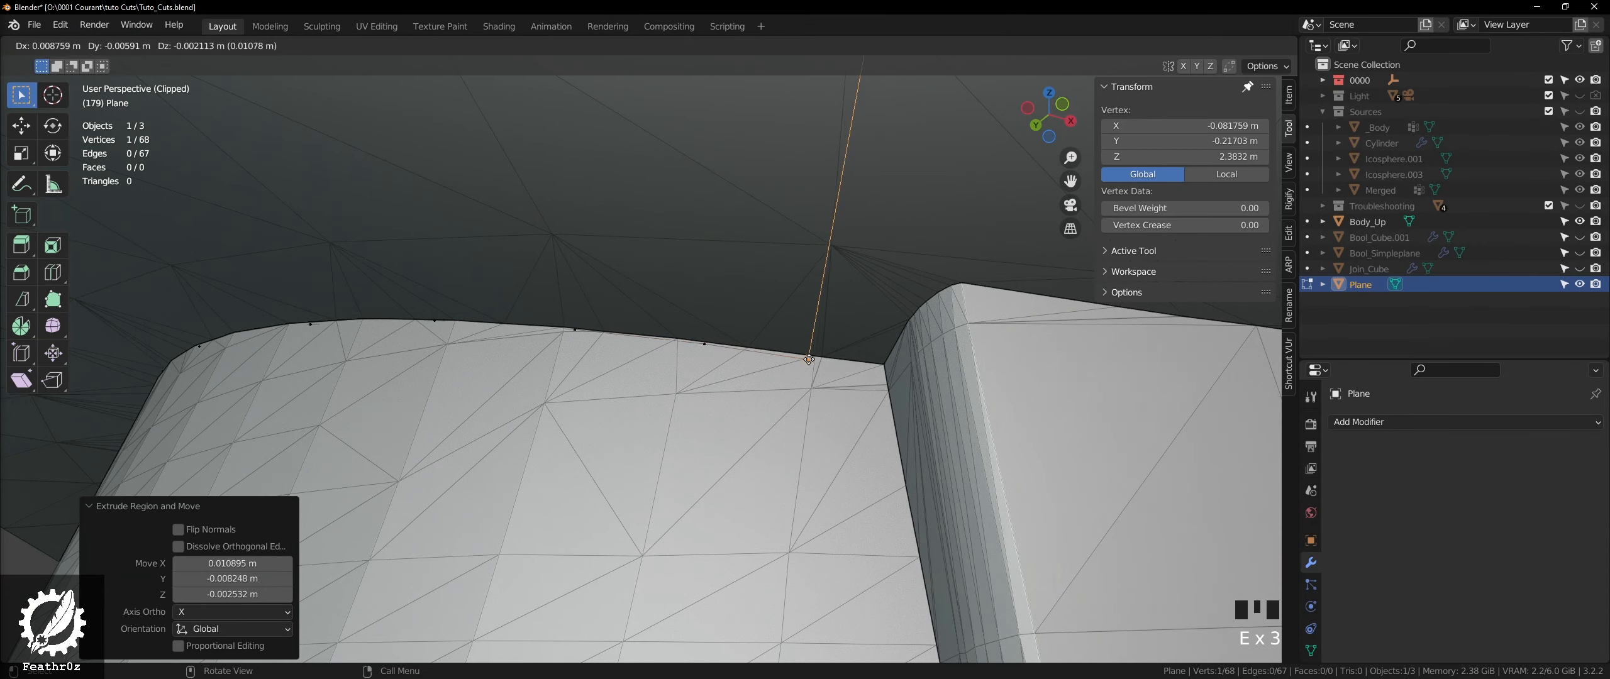
click(810, 358)
key(e)
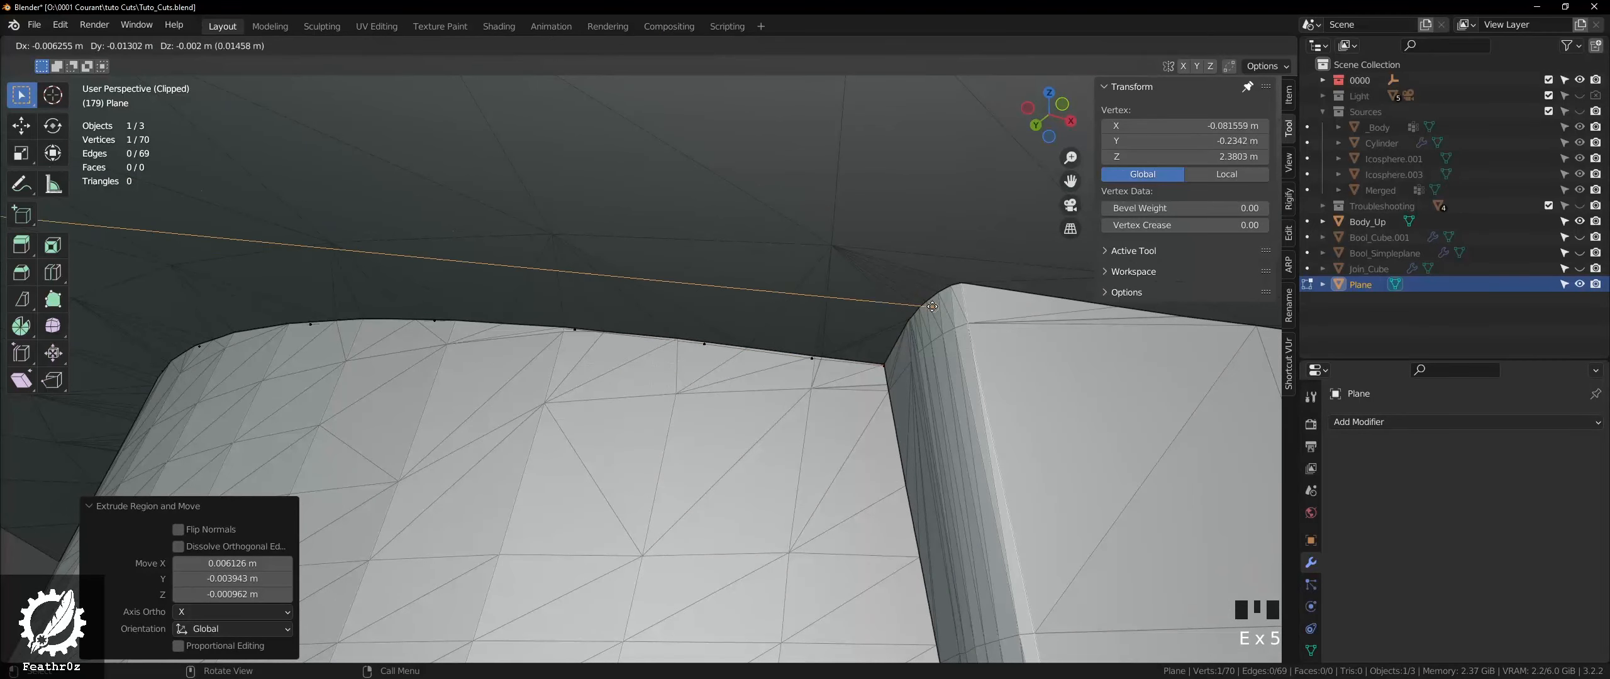
click(924, 300)
click(1051, 294)
- Extrude three vertices along the raised strap's top edge to its far rounded corner
shift+middle_drag(1051, 293, 380, 294)
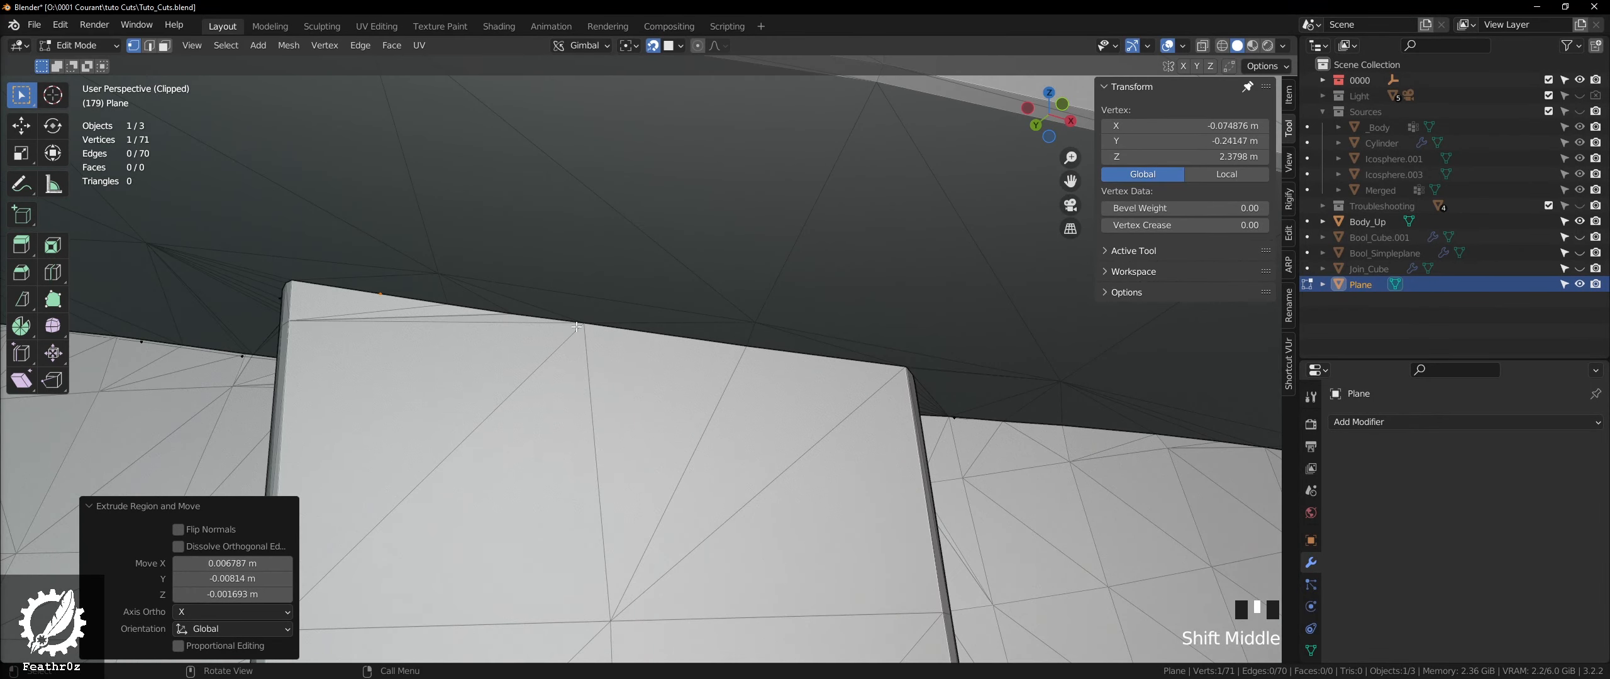
key(e)
click(629, 330)
key(e)
click(810, 358)
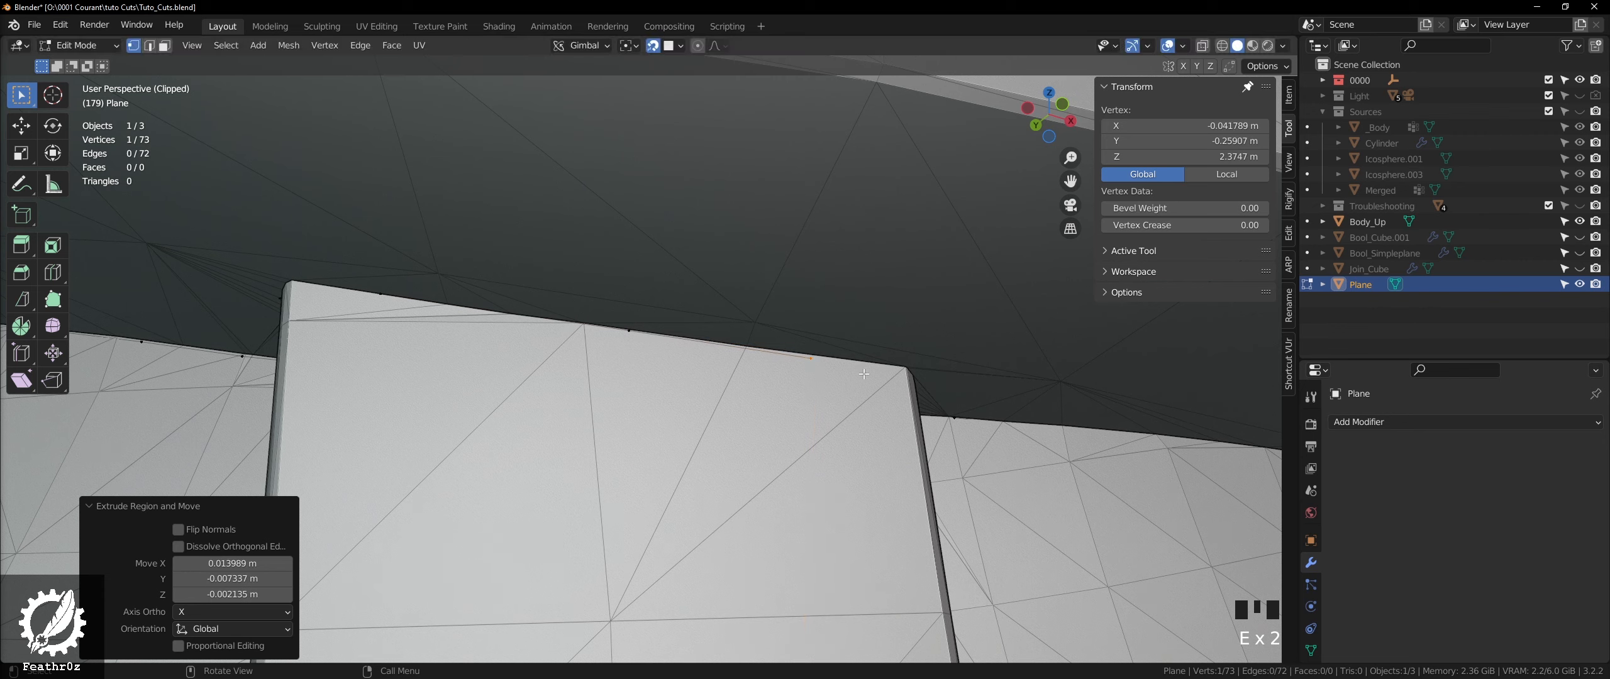
key(e)
shift+middle_drag(921, 395, 711, 372)
middle_drag(711, 371, 641, 378)
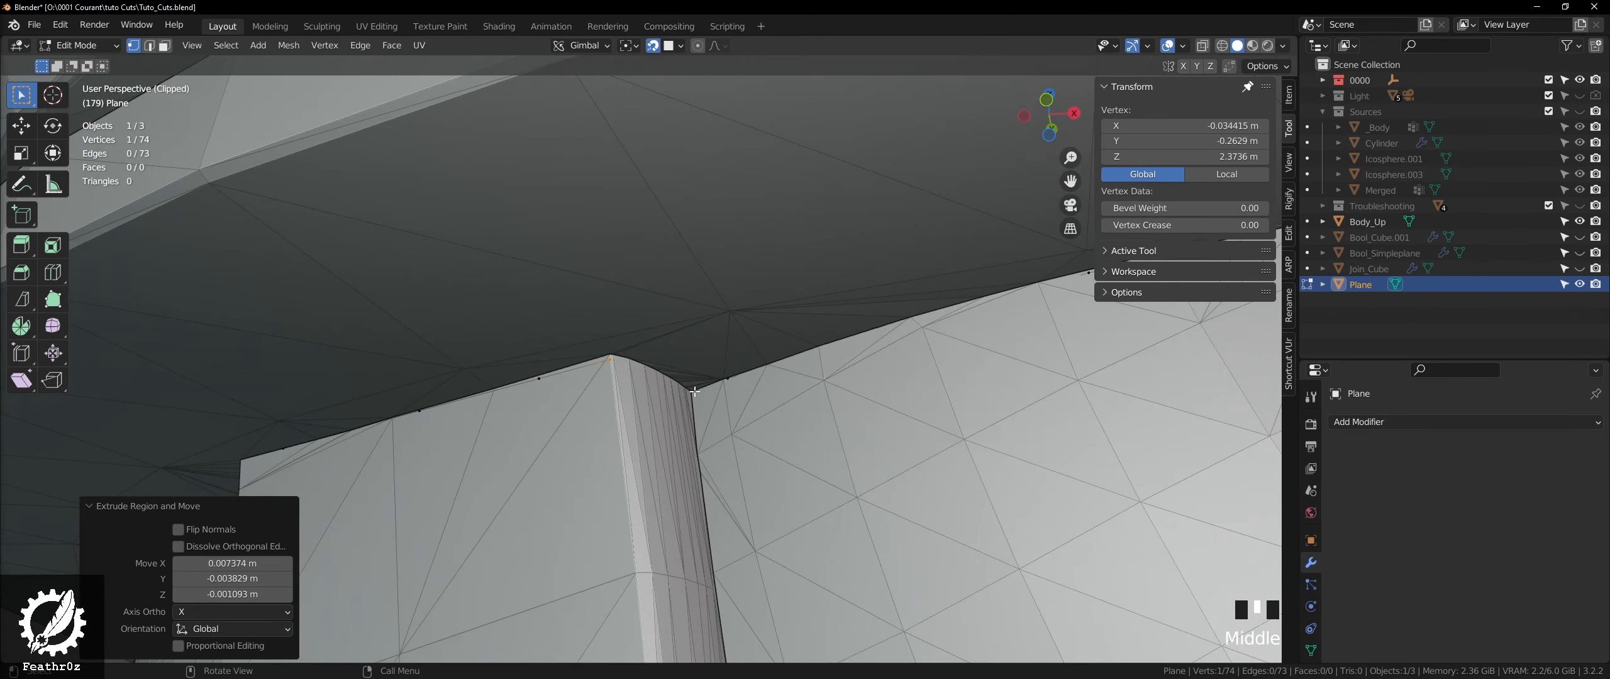
- Extrude two vertices from the strap's rounded corner down its far side to the skin edge beside it
key(e)
click(694, 388)
shift+middle_drag(786, 386, 637, 397)
middle_drag(636, 397, 633, 395)
key(e)
click(632, 395)
- Close the outline by joining its last vertex to its starting vertex with an edge, and check the join in local view
scroll(558, 388, up, 5)
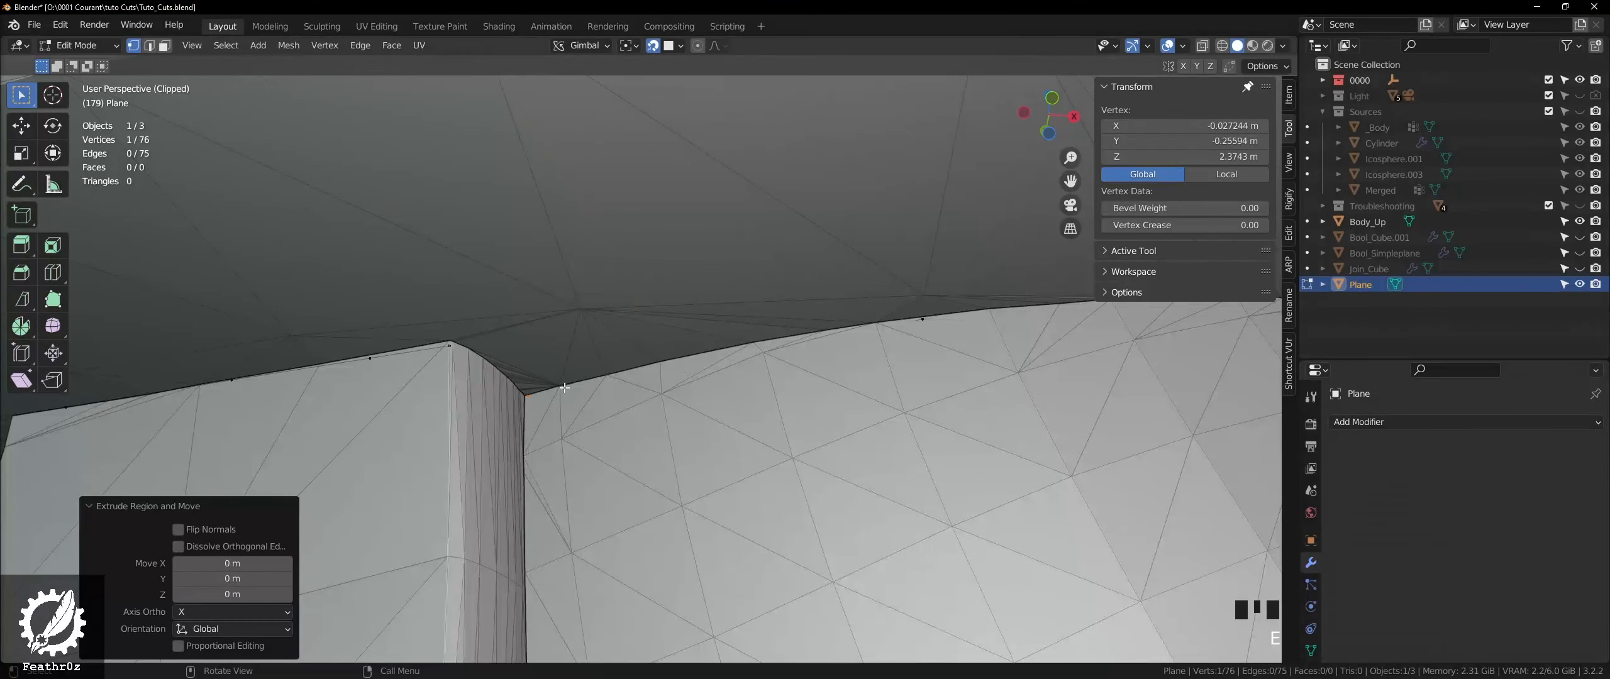
shift+click(575, 383)
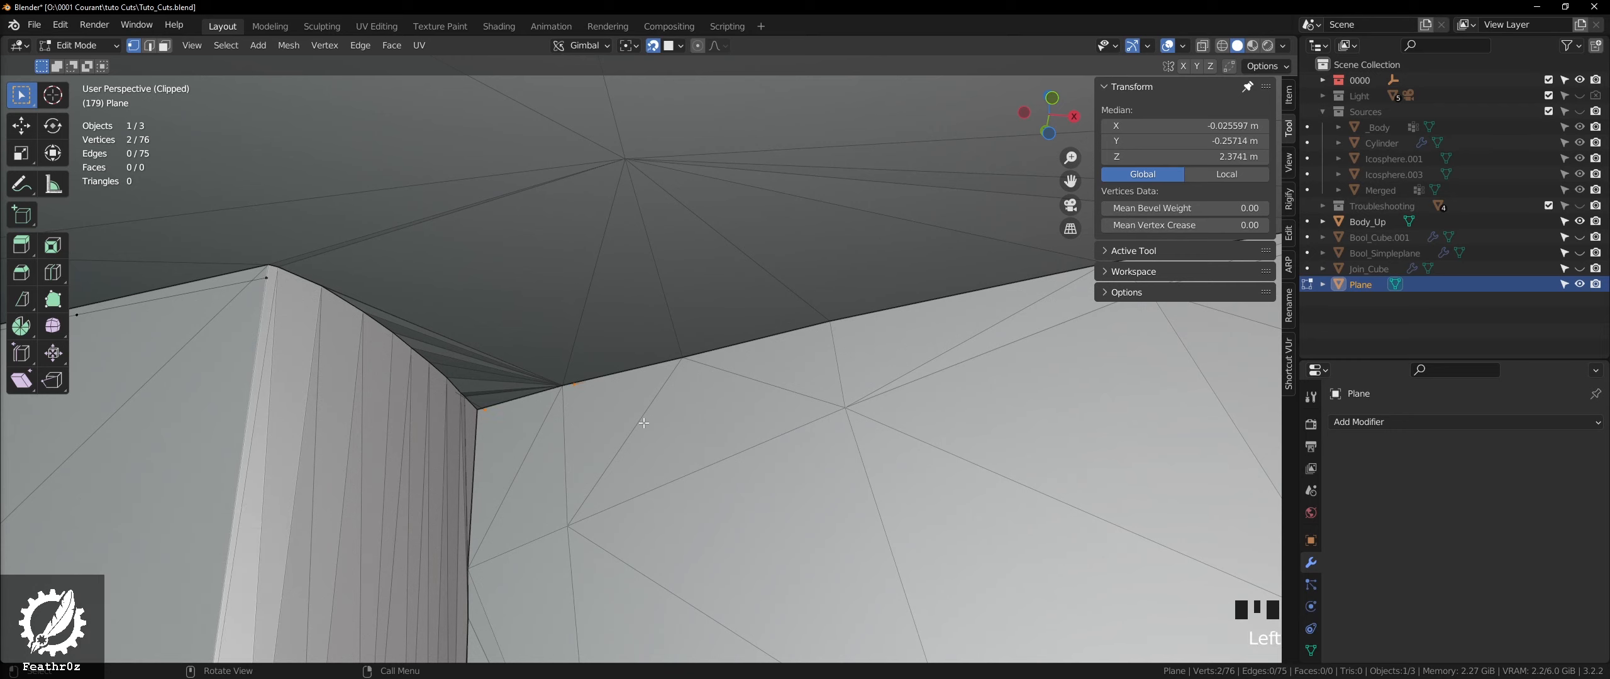
key(KP_Divide)
middle_drag(626, 331, 575, 384)
scroll(605, 373, up, 6)
key(f)
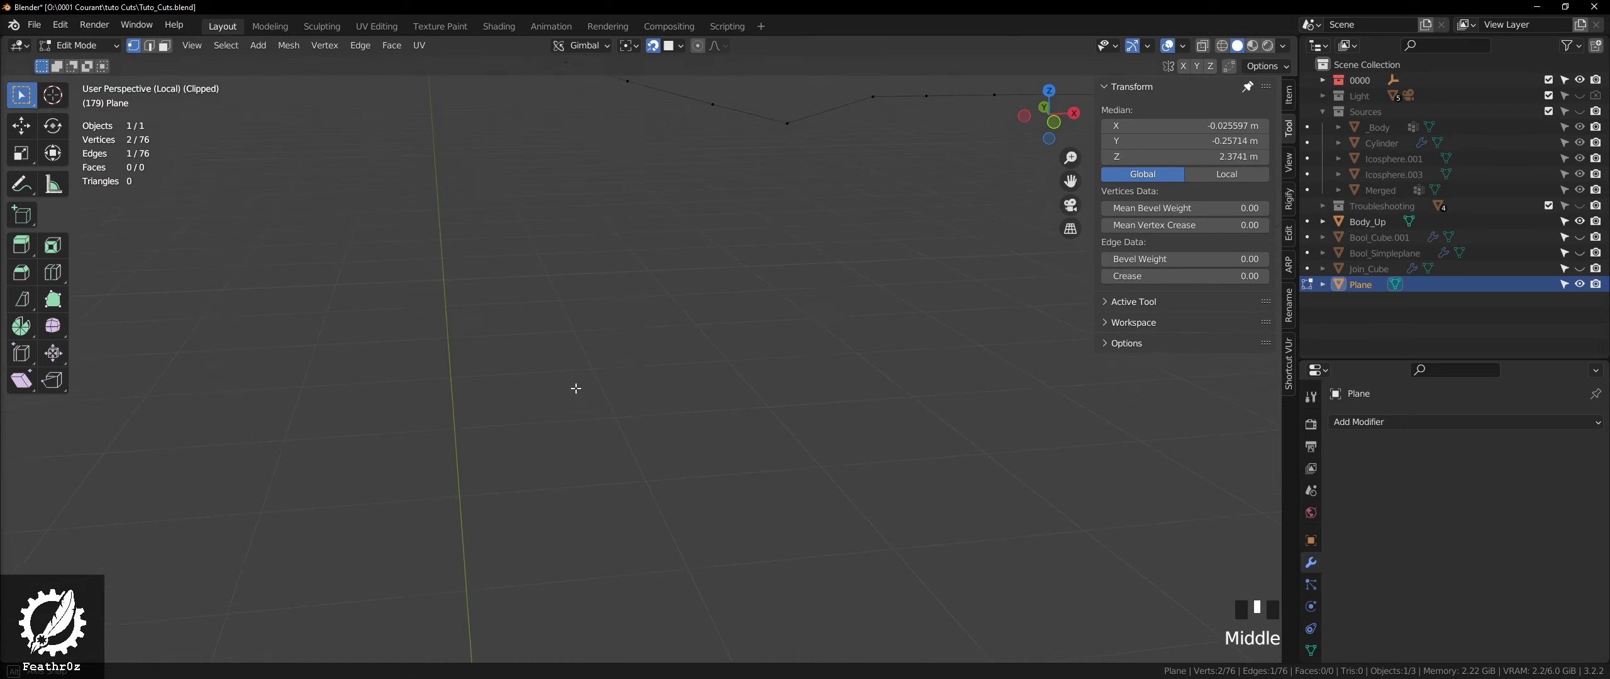
key(KP_Divide)
key(KP_Divide)
scroll(592, 295, up, 3)
key(KP_Divide)
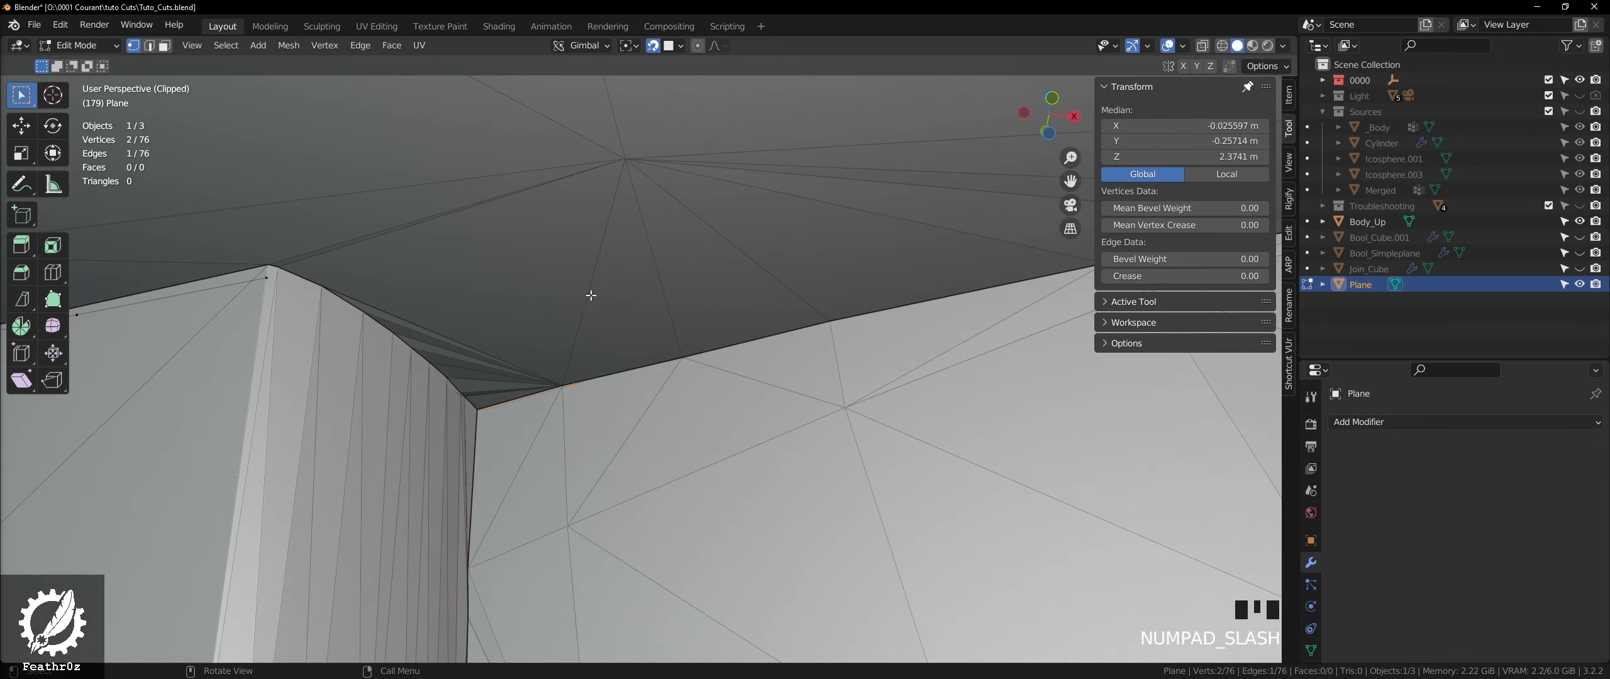
- Move the vertex next to the strap corner farther along the skin edge, keeping it on the boundary under the overhang
click(570, 380)
scroll(566, 378, down, 2)
key(g)
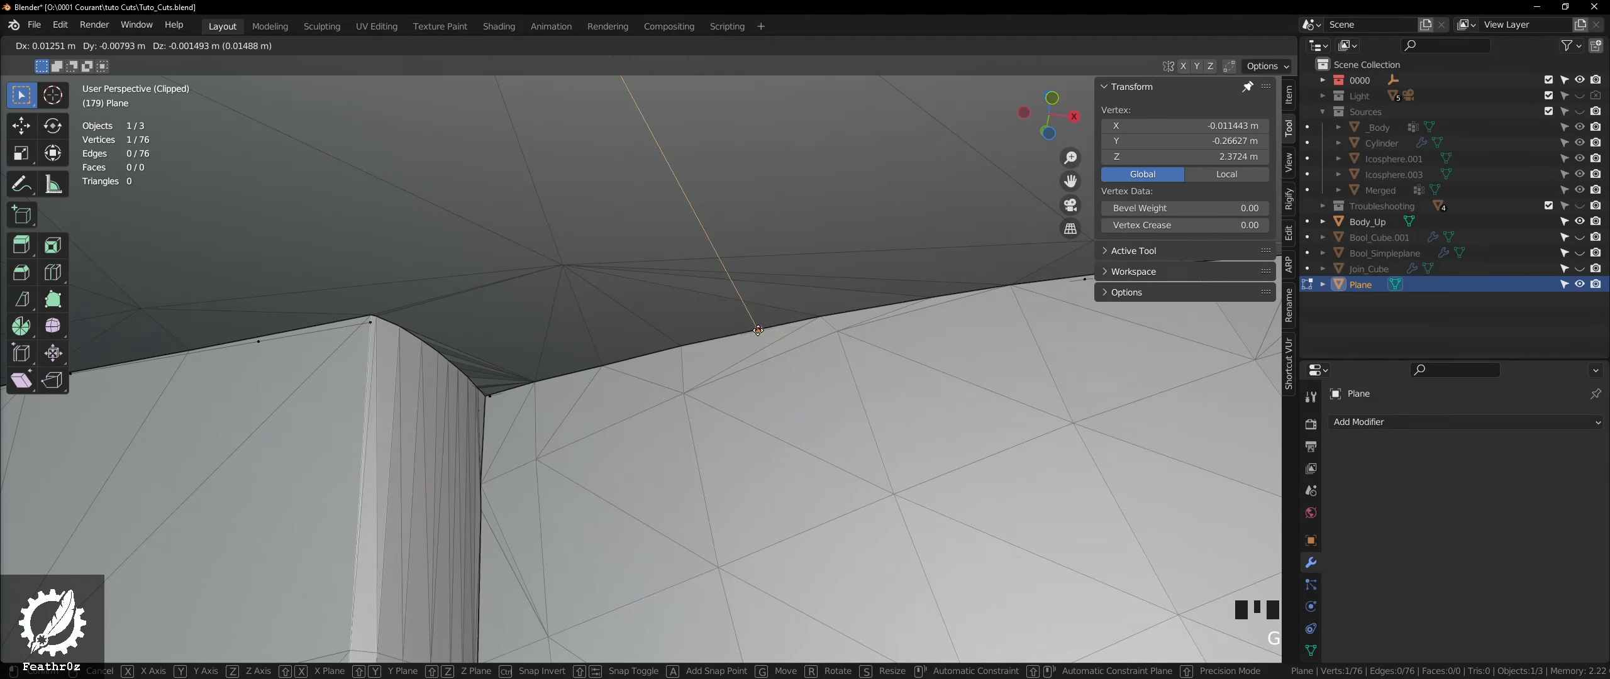
click(758, 330)
- Inspect the full waist outline in isolation, leave mesh editing and return to the whole scene
key(KP_Divide)
middle_drag(752, 331, 734, 401)
scroll(648, 360, down, 3)
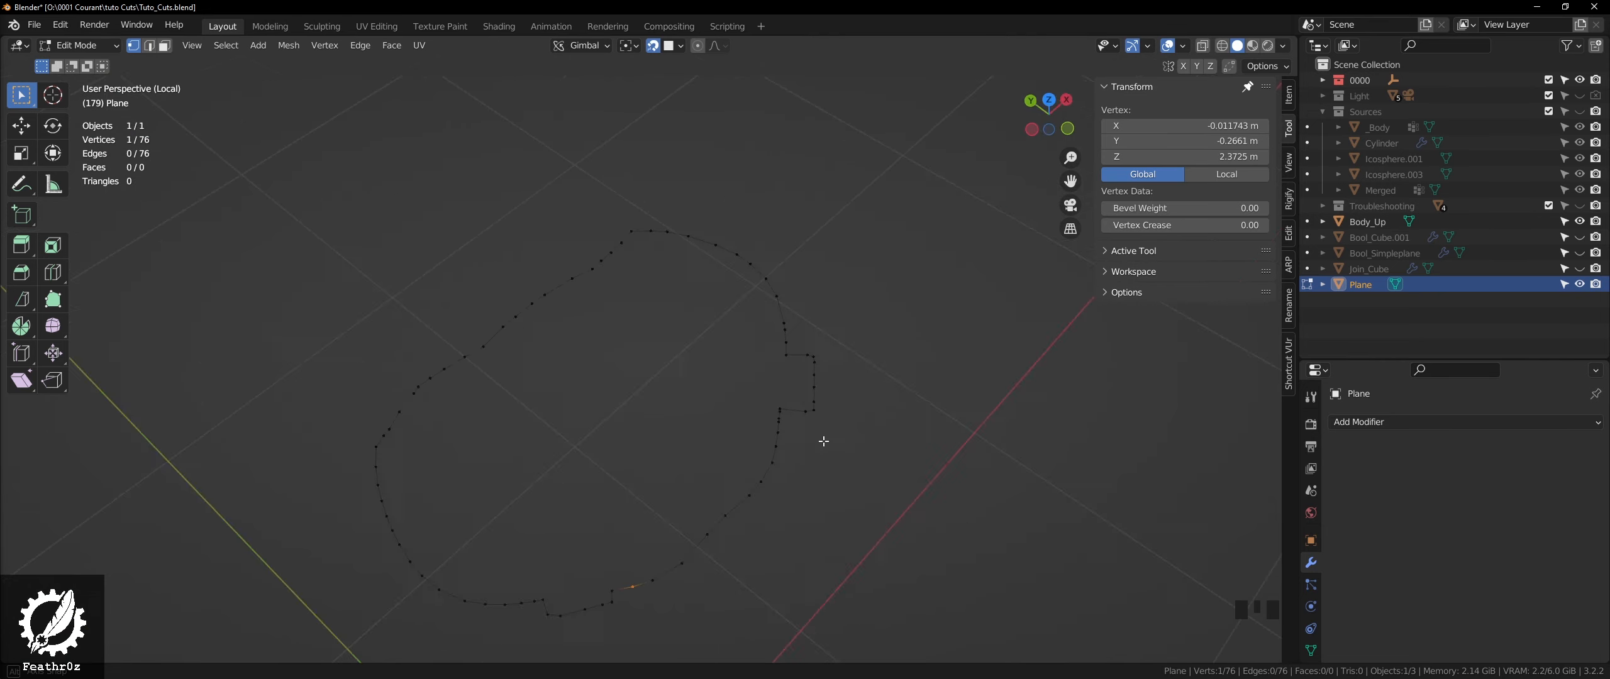
key(Tab)
scroll(513, 323, down, 3)
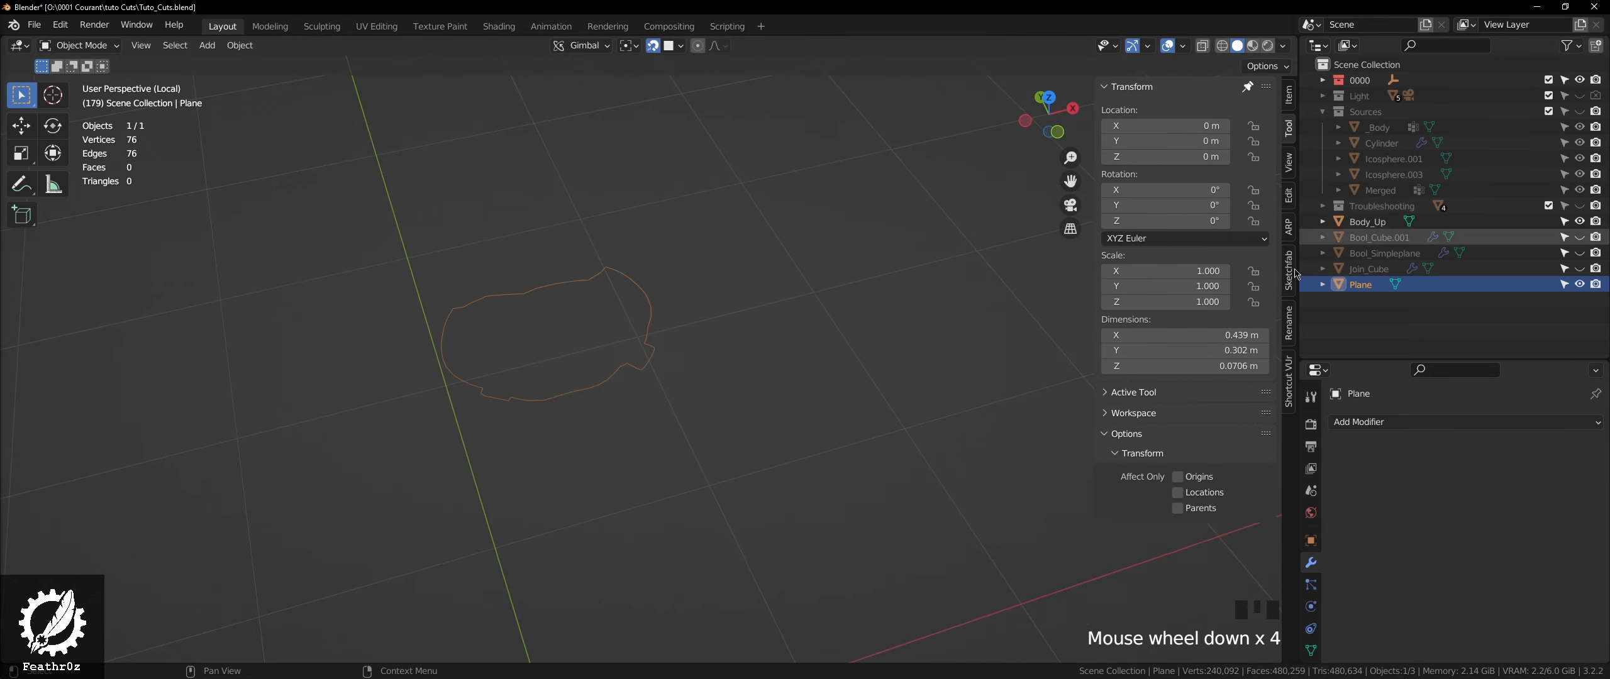
key(KP_Divide)
- Rename the traced outline object as Bool_CutPlane and hide it
scroll(783, 327, down, 16)
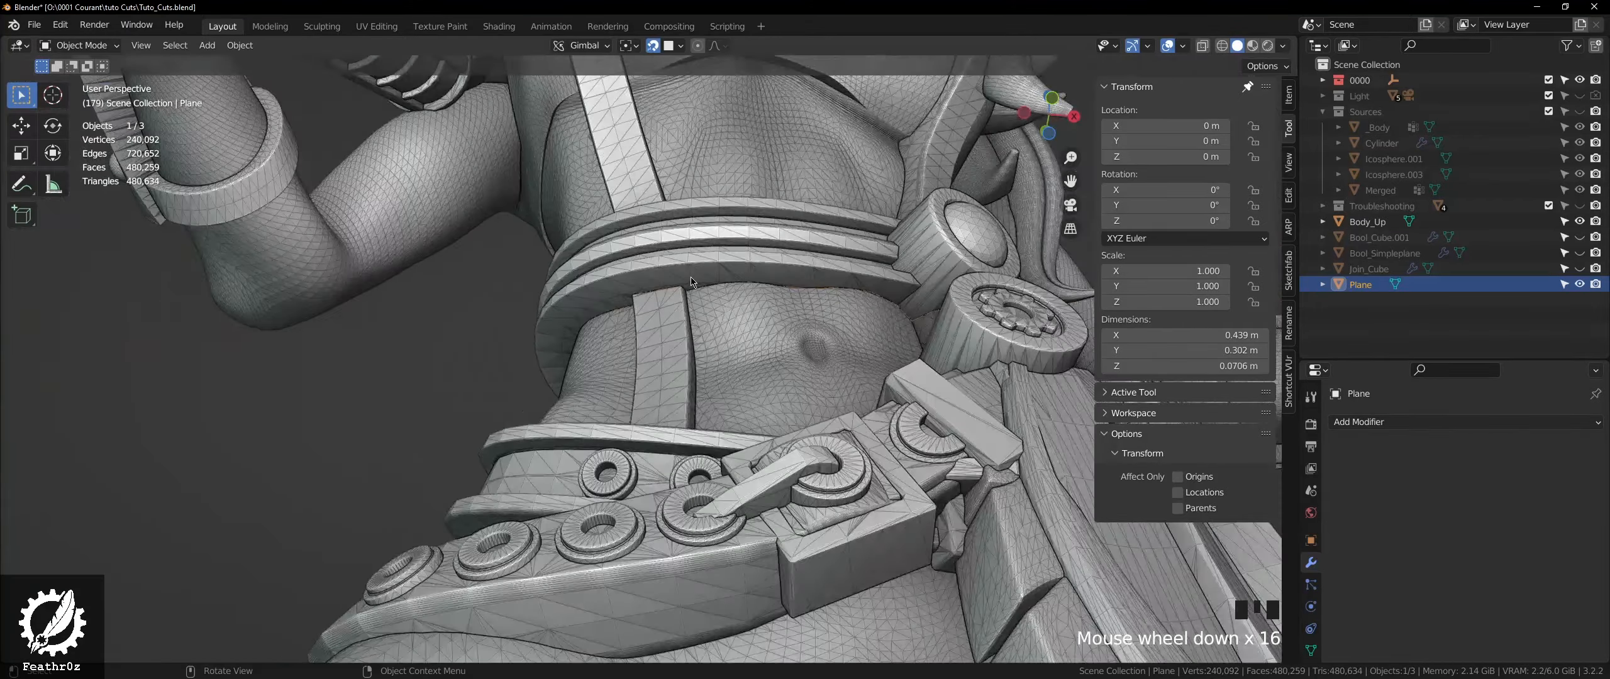
scroll(691, 281, down, 8)
scroll(669, 334, down, 1)
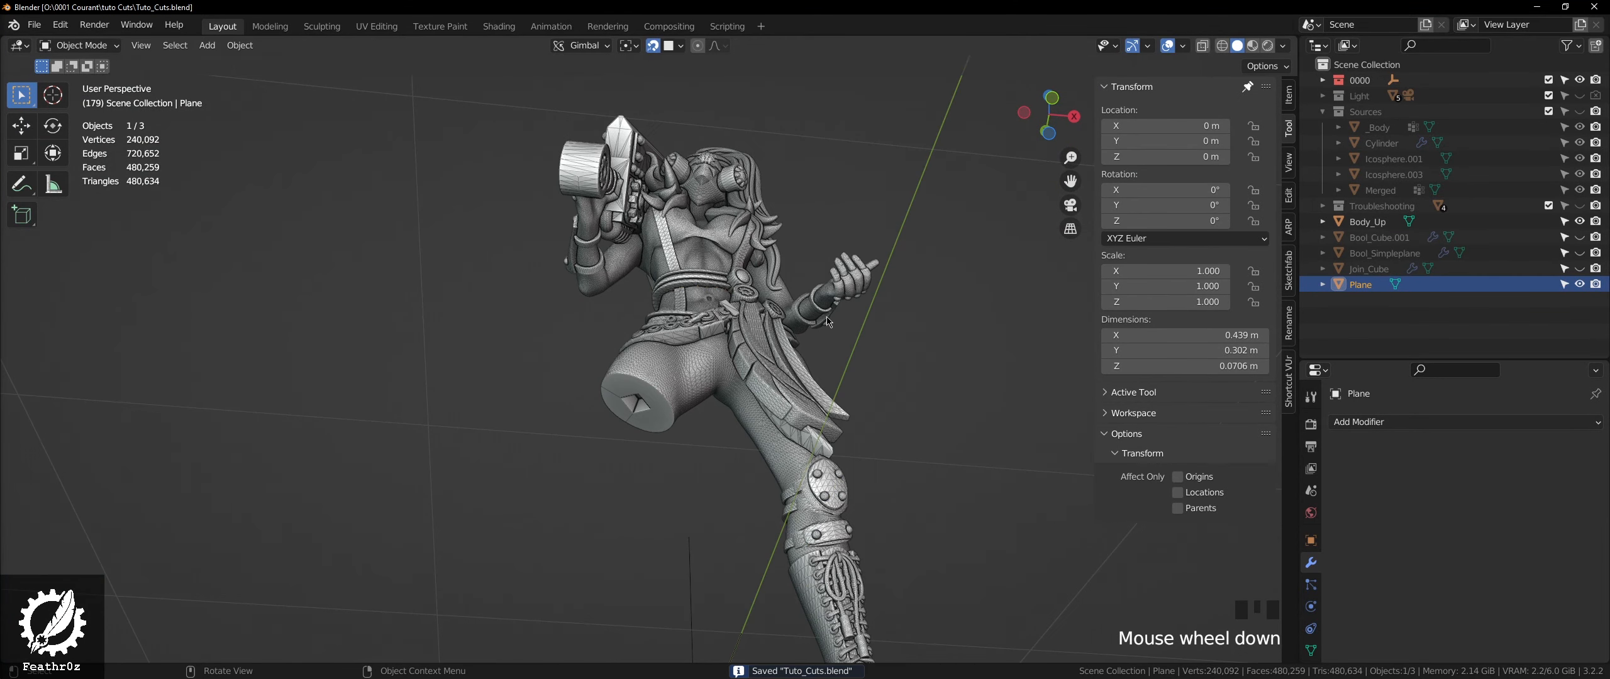
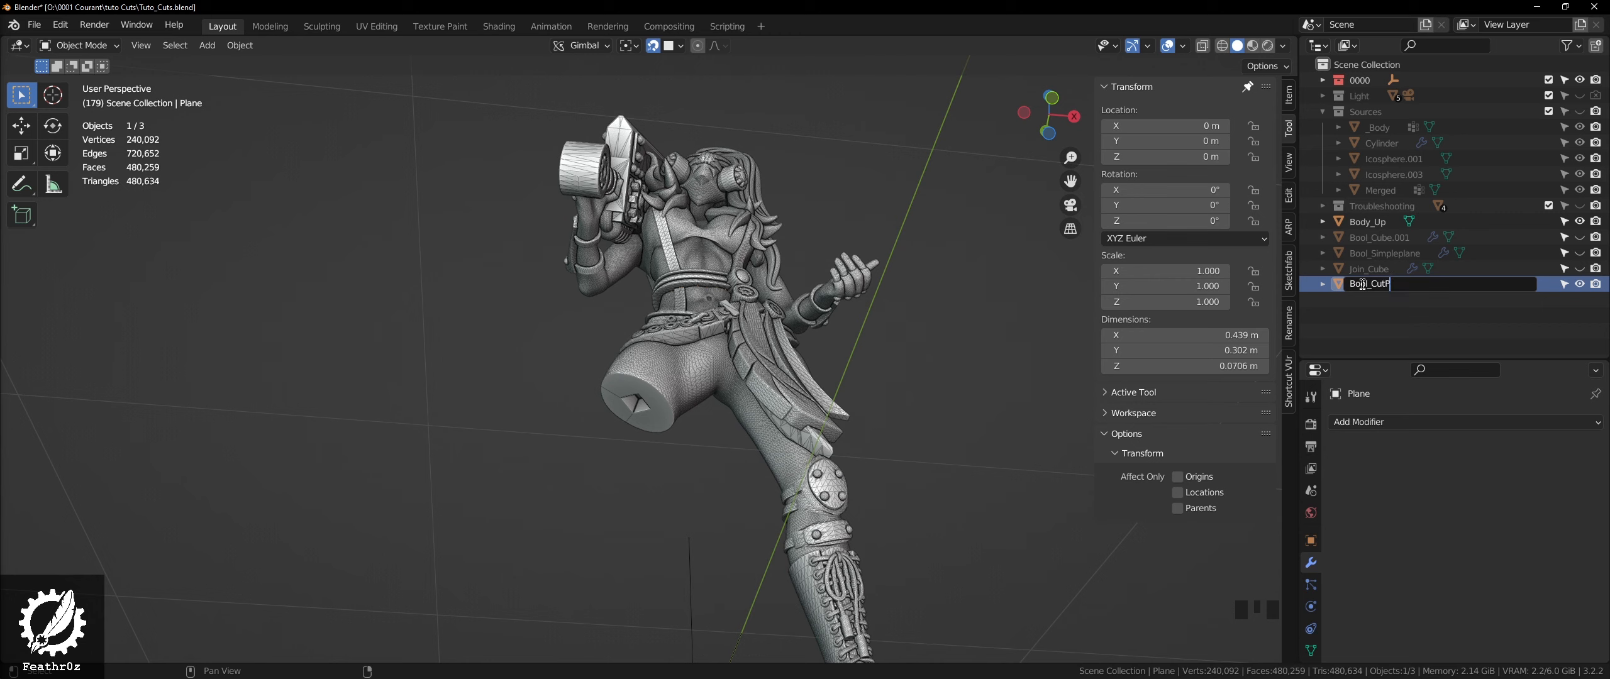
key(Return)
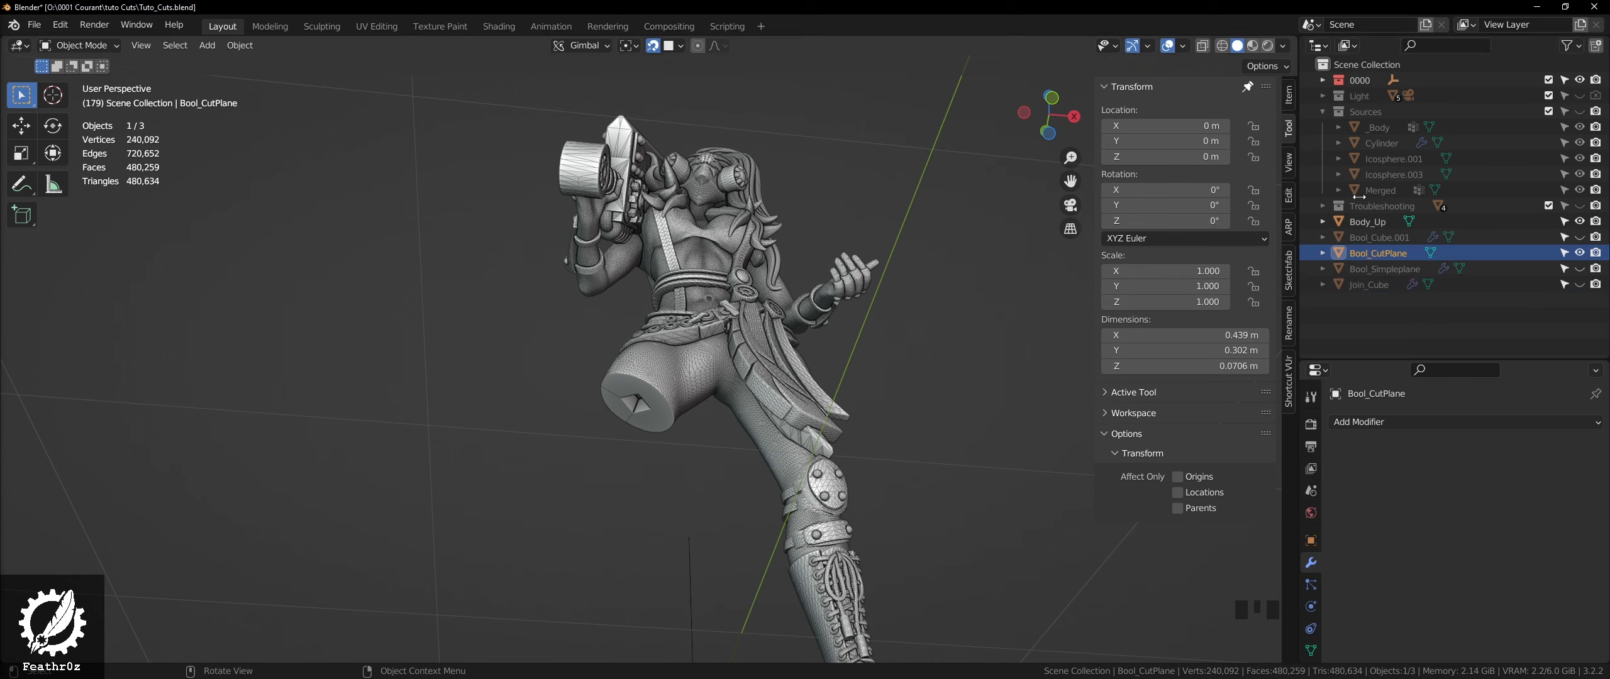
click(1398, 240)
middle_drag(912, 314, 880, 295)
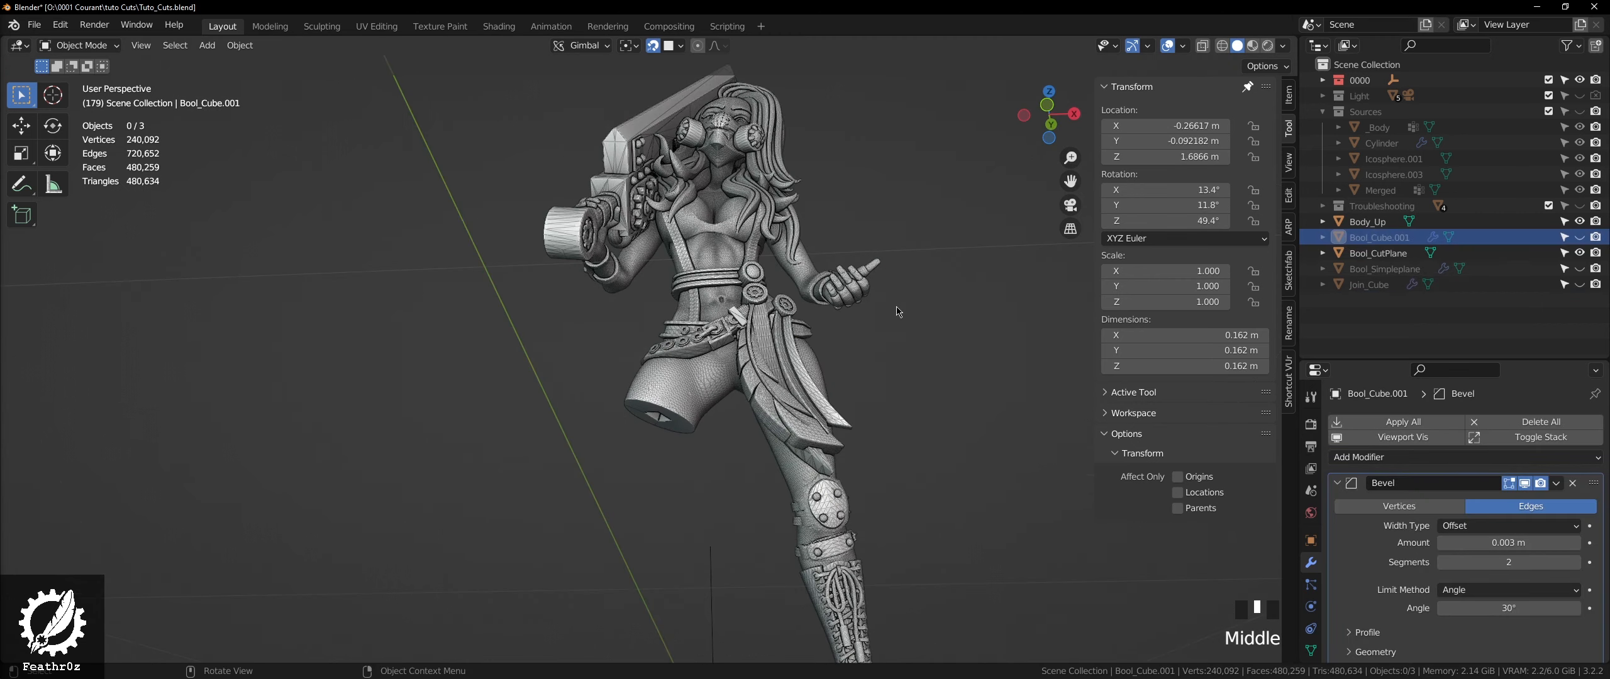
click(1510, 253)
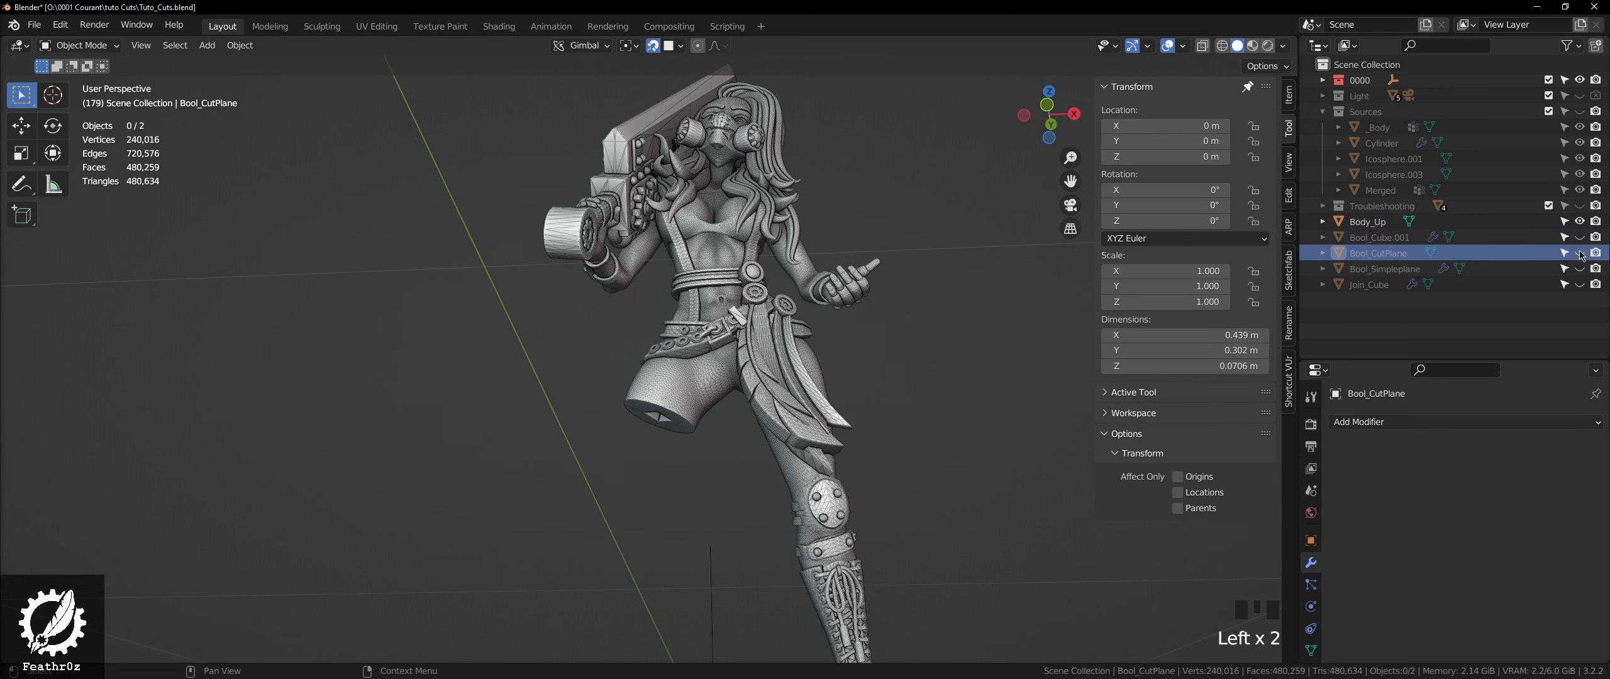
- Show the Troubleshooting collection and inspect its wavy circle beside the figure in isolation
middle_drag(944, 378, 905, 364)
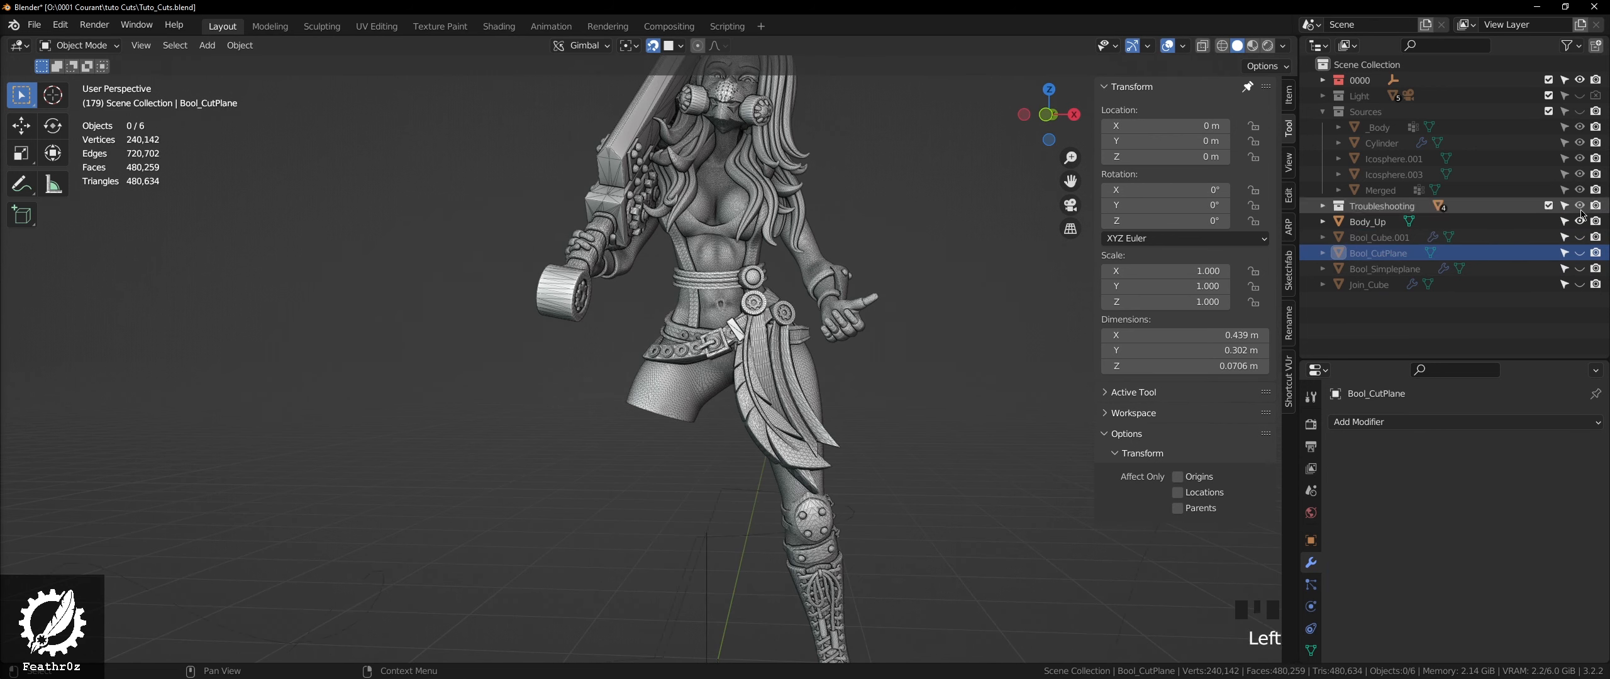
scroll(724, 403, down, 4)
middle_drag(743, 403, 713, 421)
click(582, 468)
key(KP_Divide)
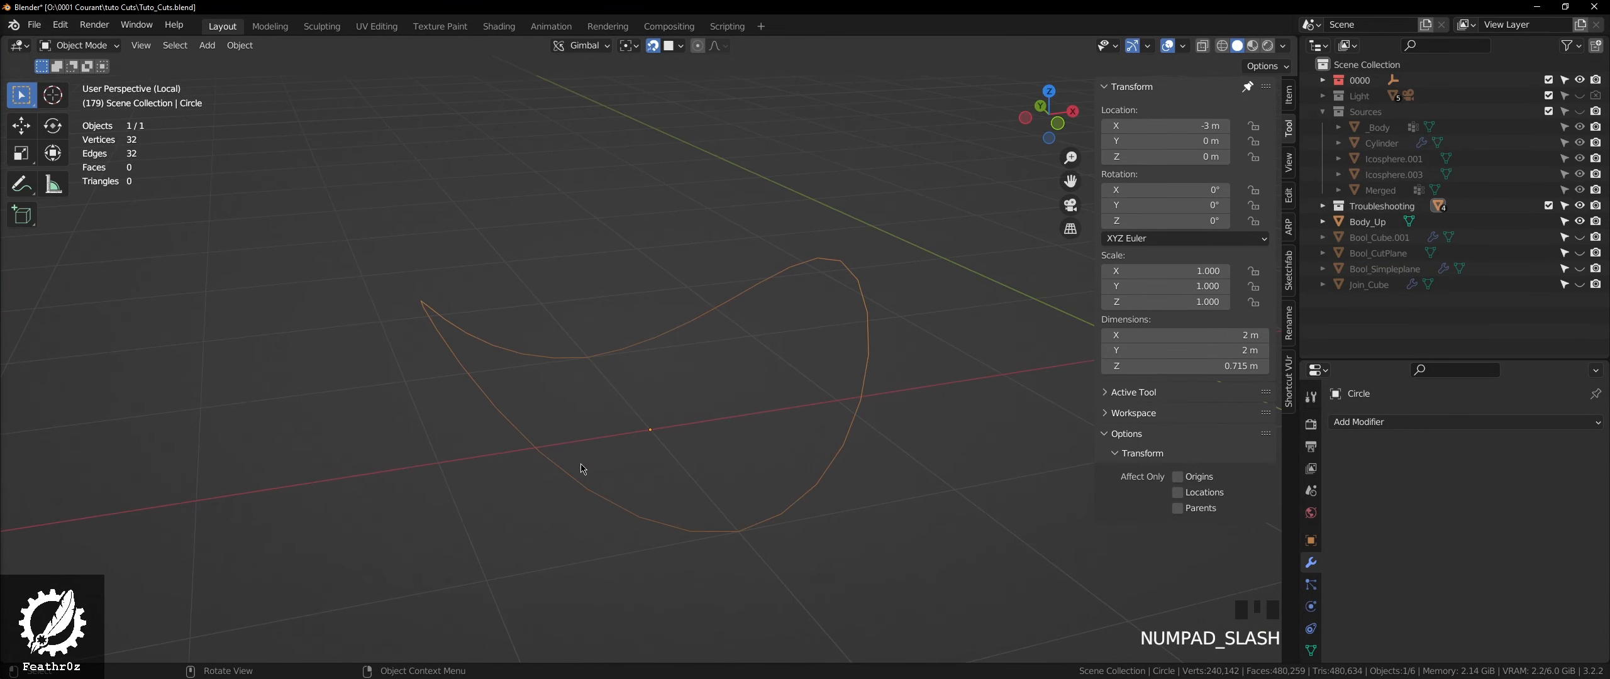
key(KP_Divide)
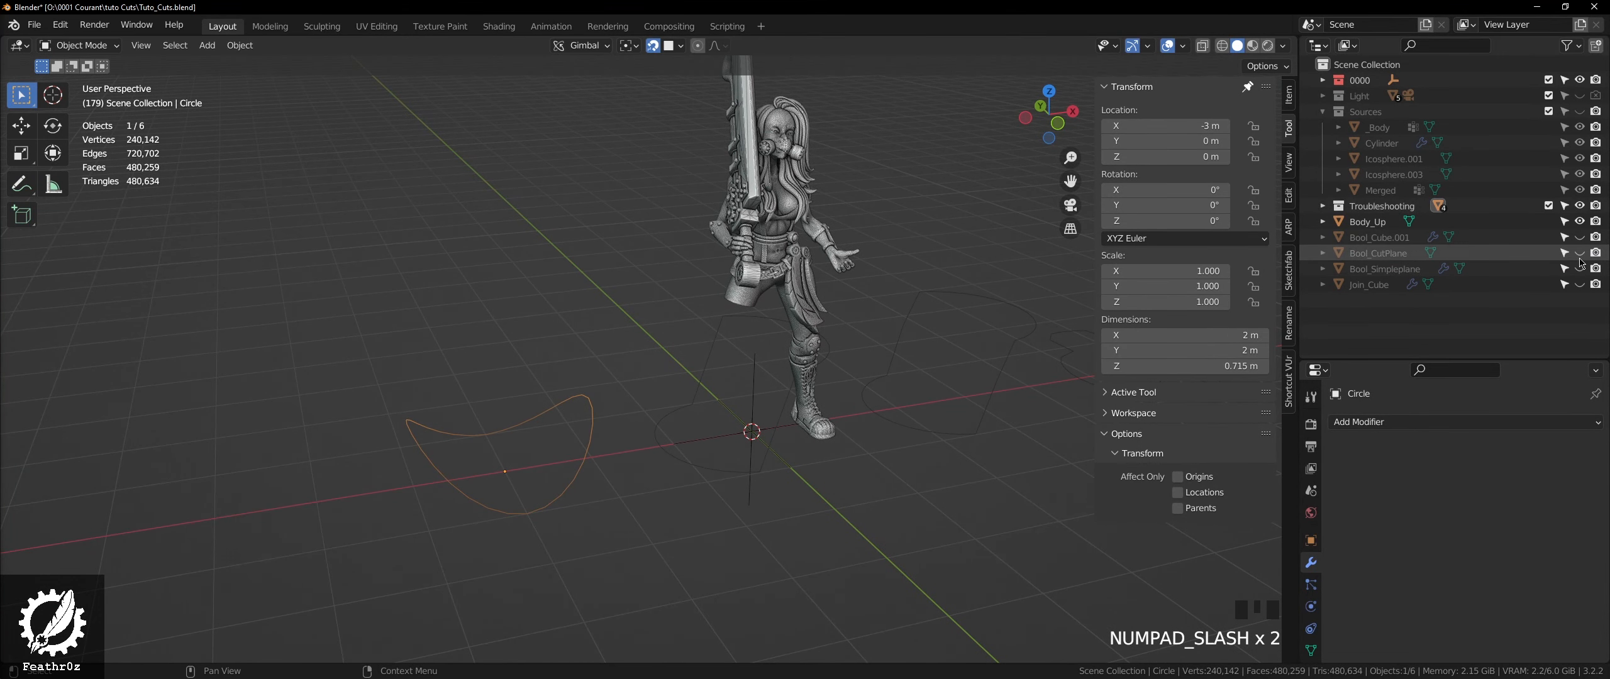
- Show Bool_CutPlane again and examine its outline from several angles in isolation
click(1522, 258)
key(KP_Divide)
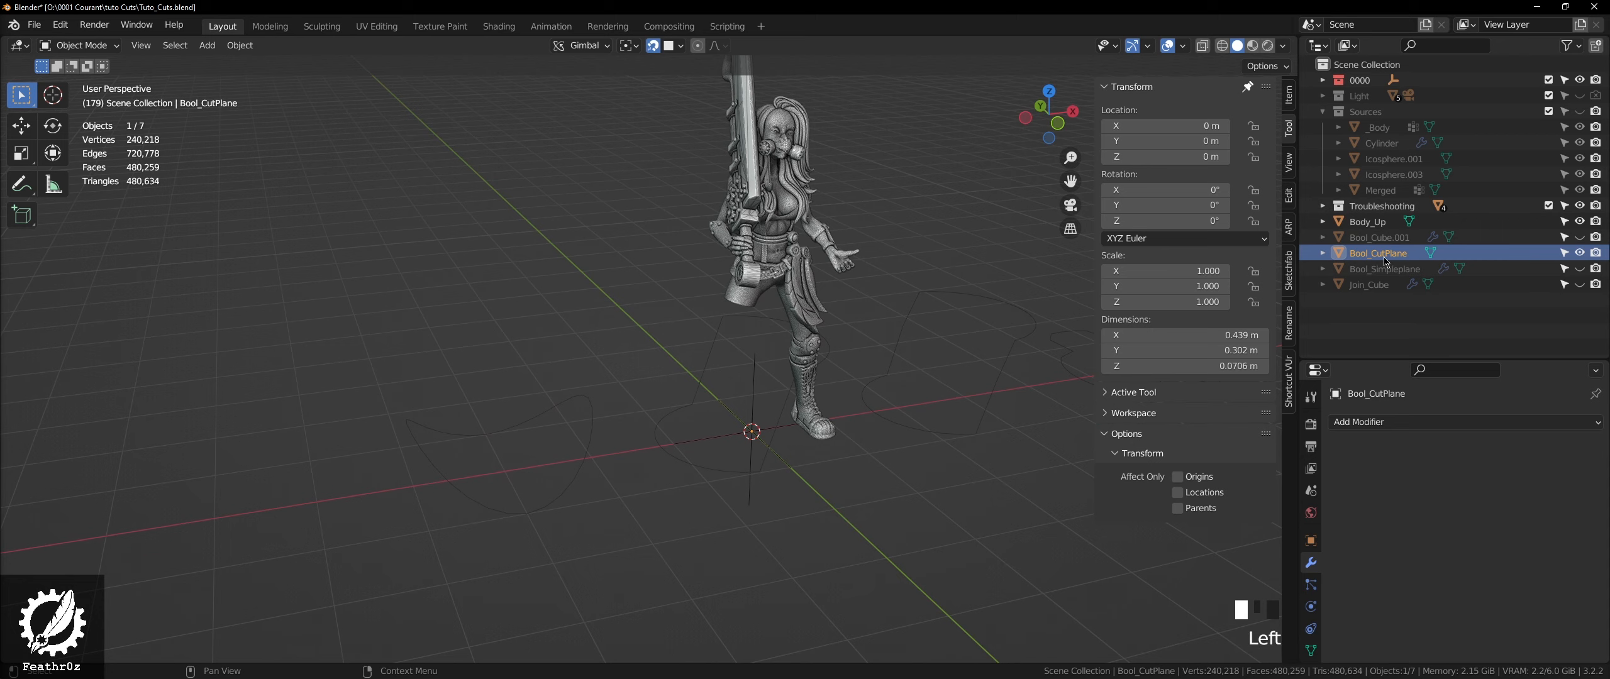
key(KP_Divide)
middle_drag(730, 271, 573, 285)
middle_drag(446, 314, 748, 310)
key(KP_Divide)
click(567, 497)
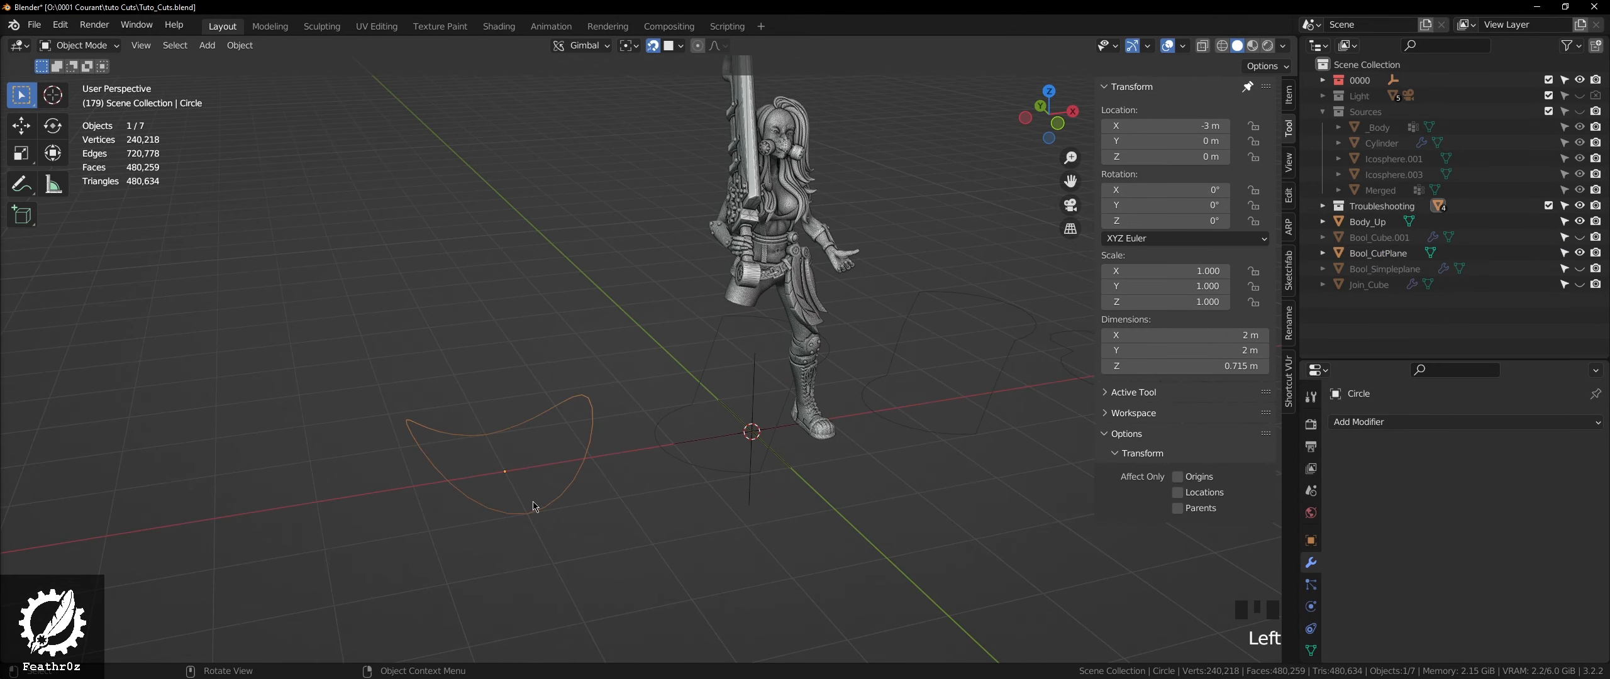
scroll(532, 502, up, 3)
middle_drag(532, 502, 515, 488)
scroll(515, 488, down, 3)
scroll(808, 387, up, 6)
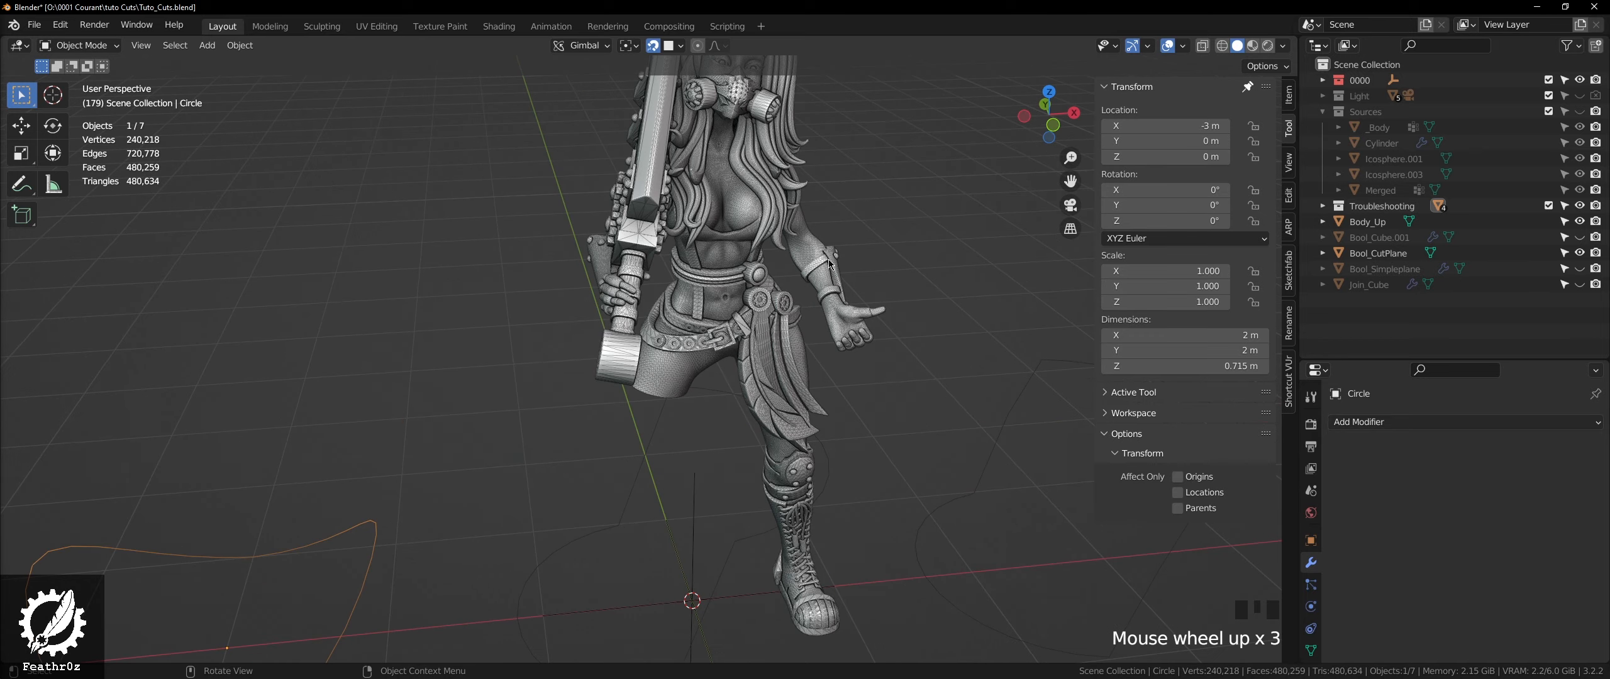
scroll(714, 292, down, 5)
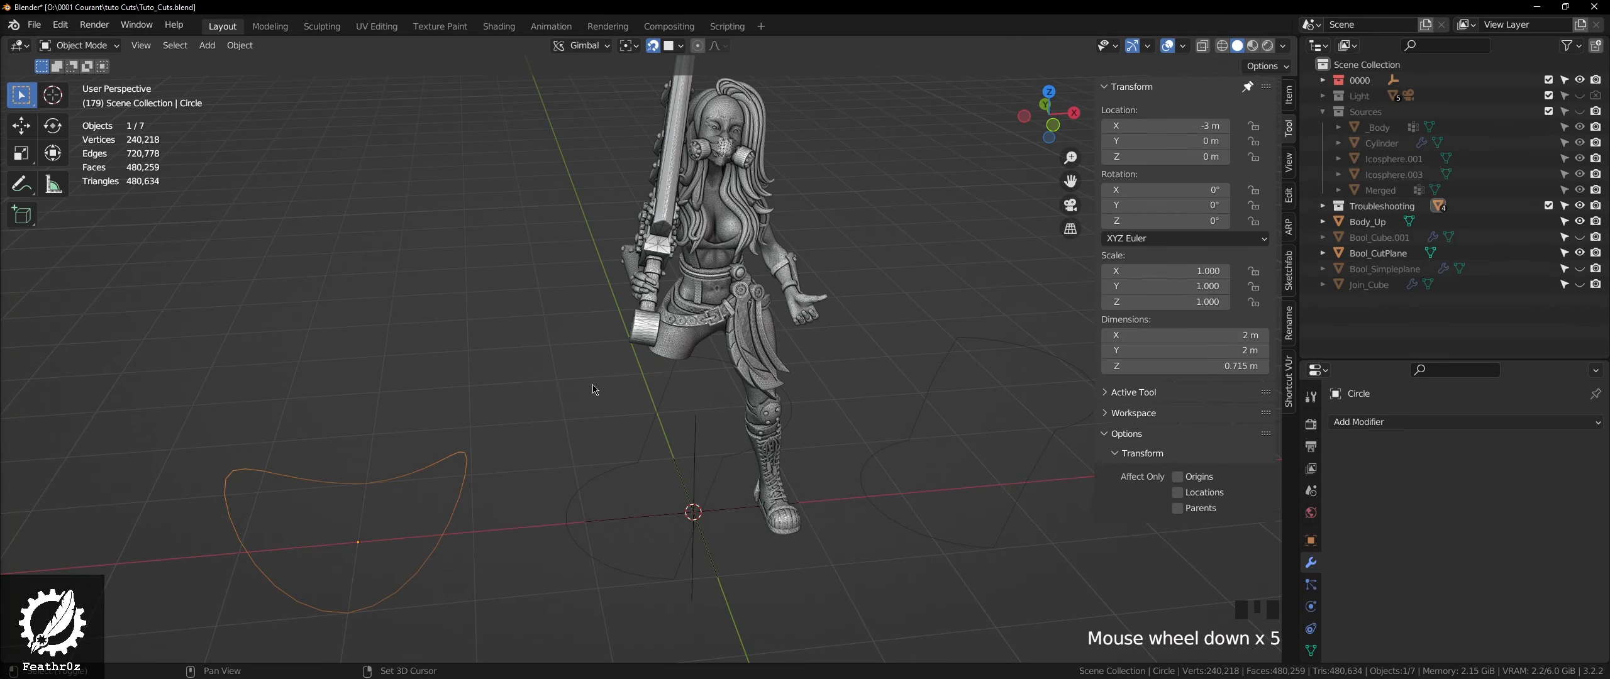
- Add a cube and move it along the X axis to about -6.68 m, clear of the example circles
shift+middle_drag(595, 390, 811, 281)
middle_drag(780, 332, 702, 347)
key(shift+a)
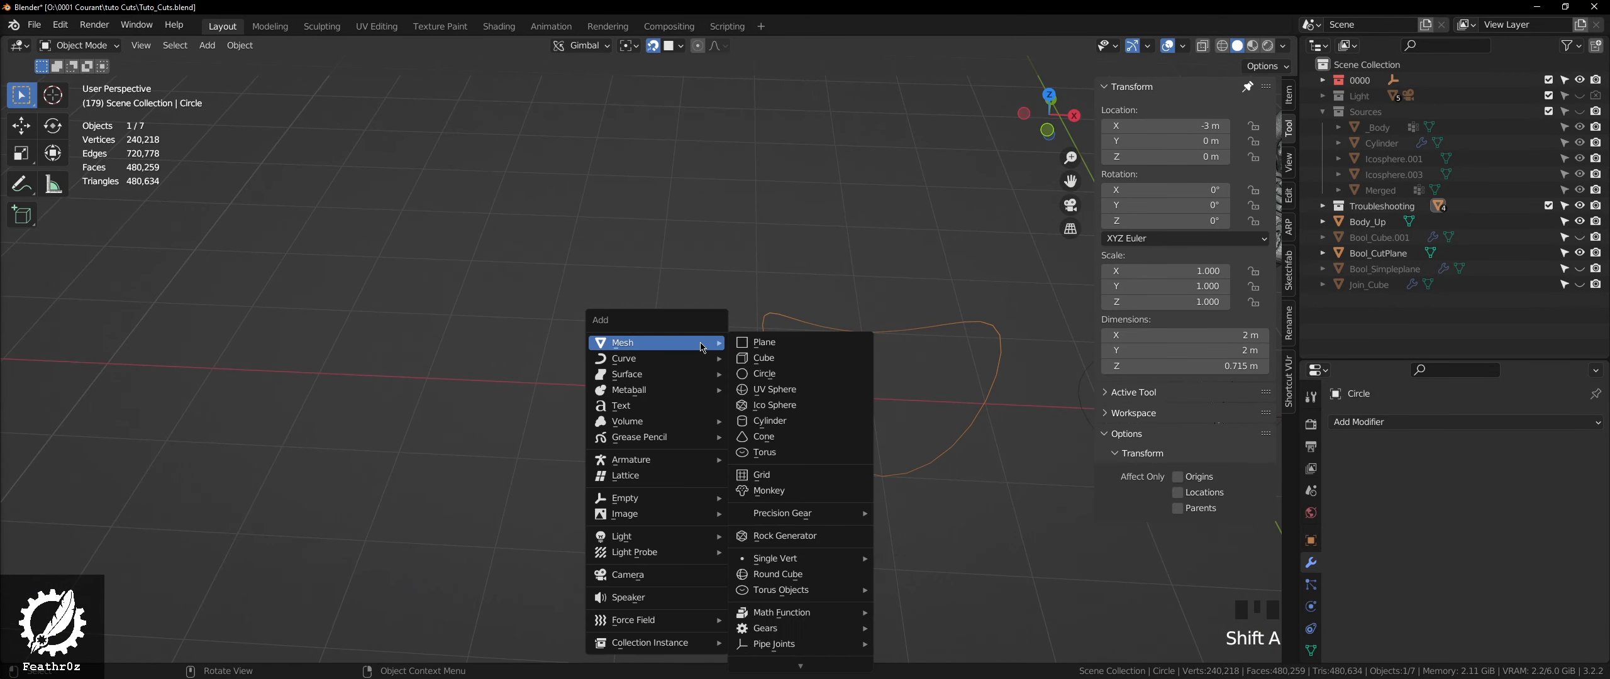
click(785, 360)
middle_drag(557, 382, 585, 359)
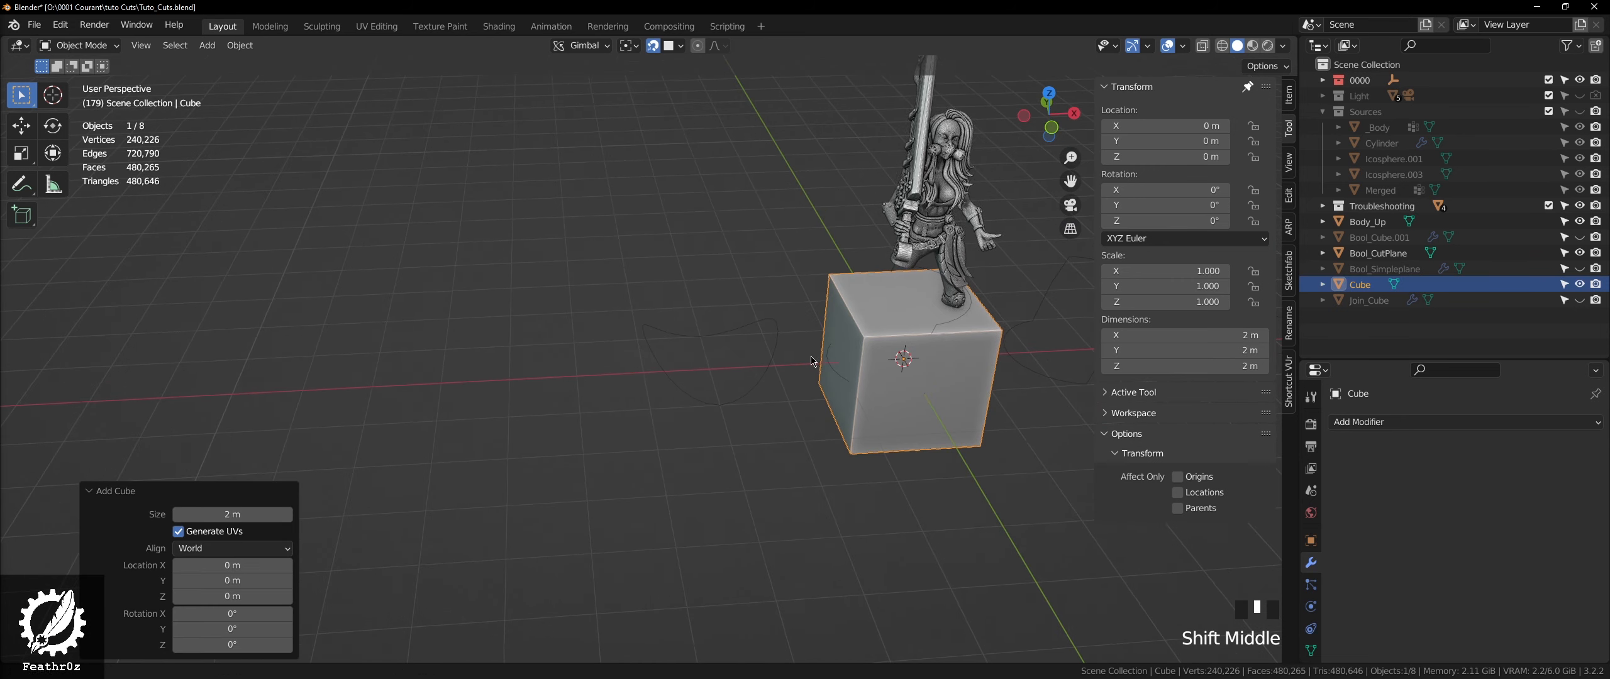
key(g)
key(x)
click(343, 387)
- Inset the new cube's top face to leave a smaller centred square
key(Tab)
click(425, 339)
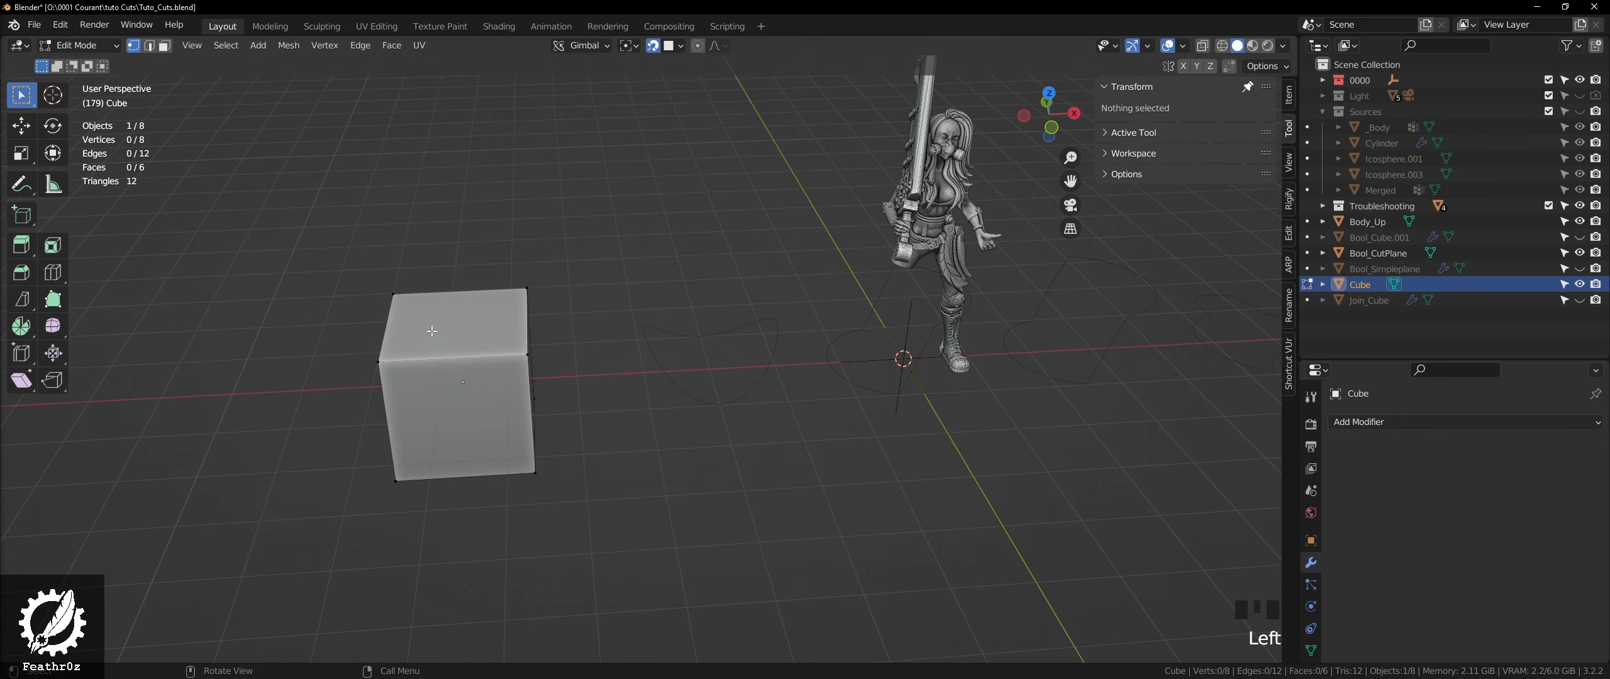
scroll(431, 332, up, 3)
key(Tab)
key(Tab)
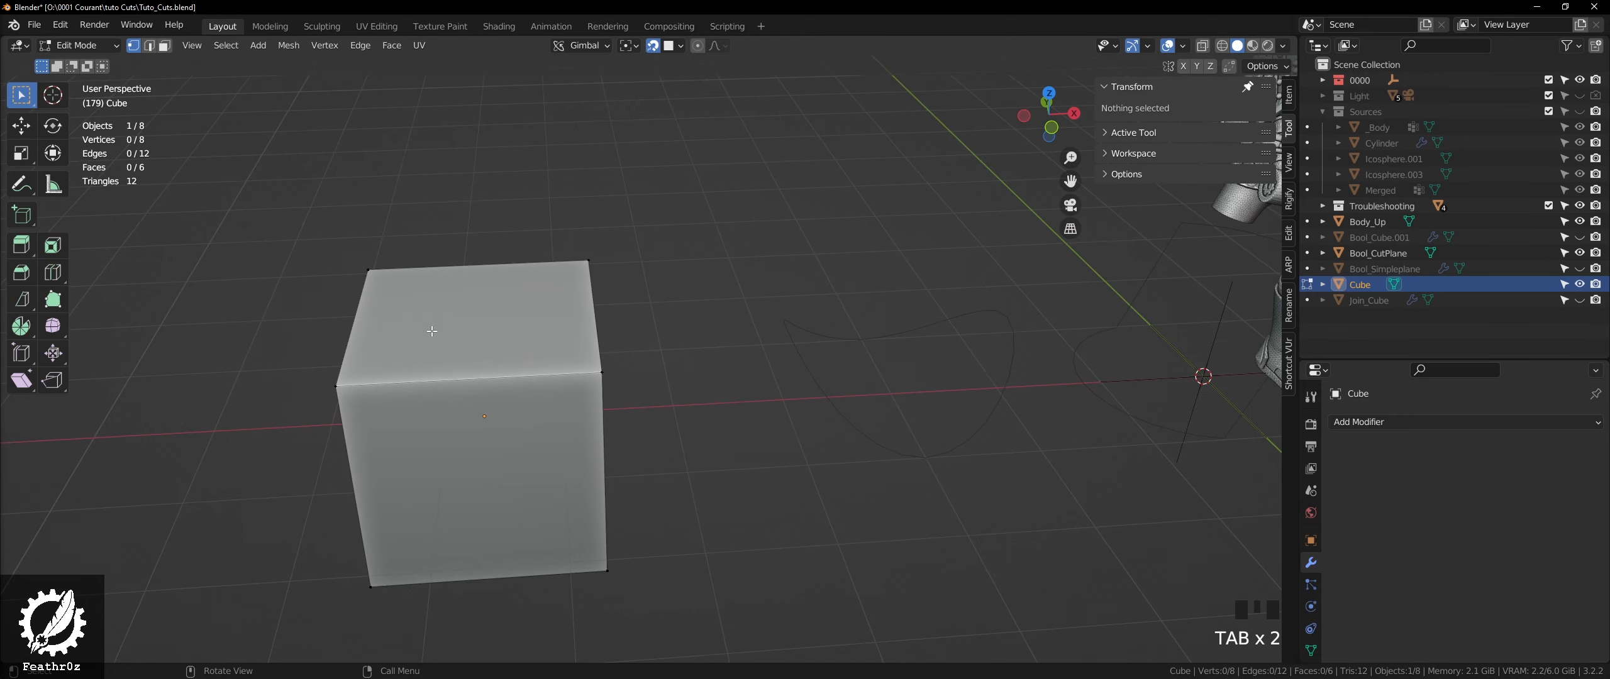
click(431, 332)
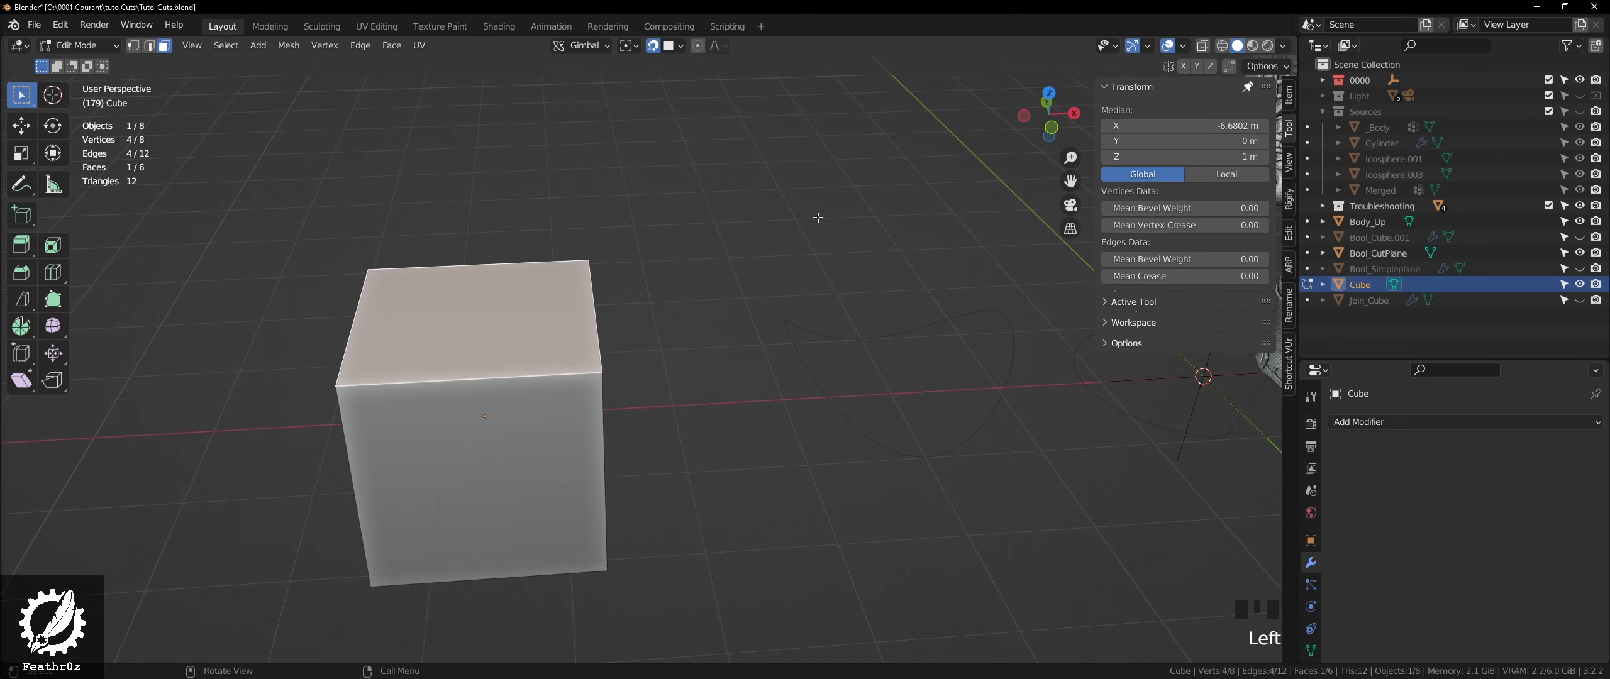
key(i)
click(780, 237)
- Extrude the inset square upward about 0.21 m into a raised block
middle_drag(780, 237, 592, 296)
key(e)
click(527, 239)
scroll(560, 295, up, 3)
click(570, 309)
key(i)
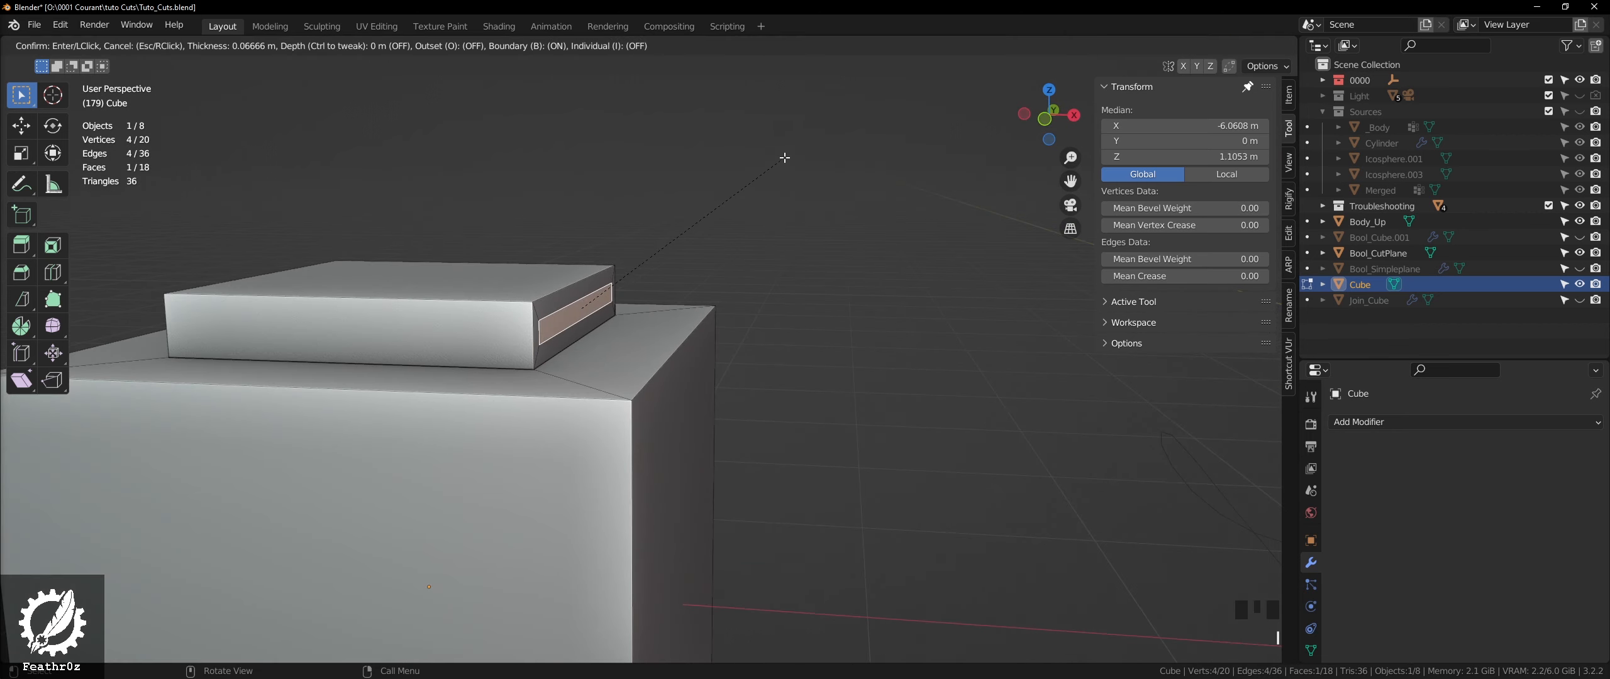
click(785, 158)
scroll(785, 158, up, 2)
middle_drag(785, 158, 526, 335)
key(ctrl+z)
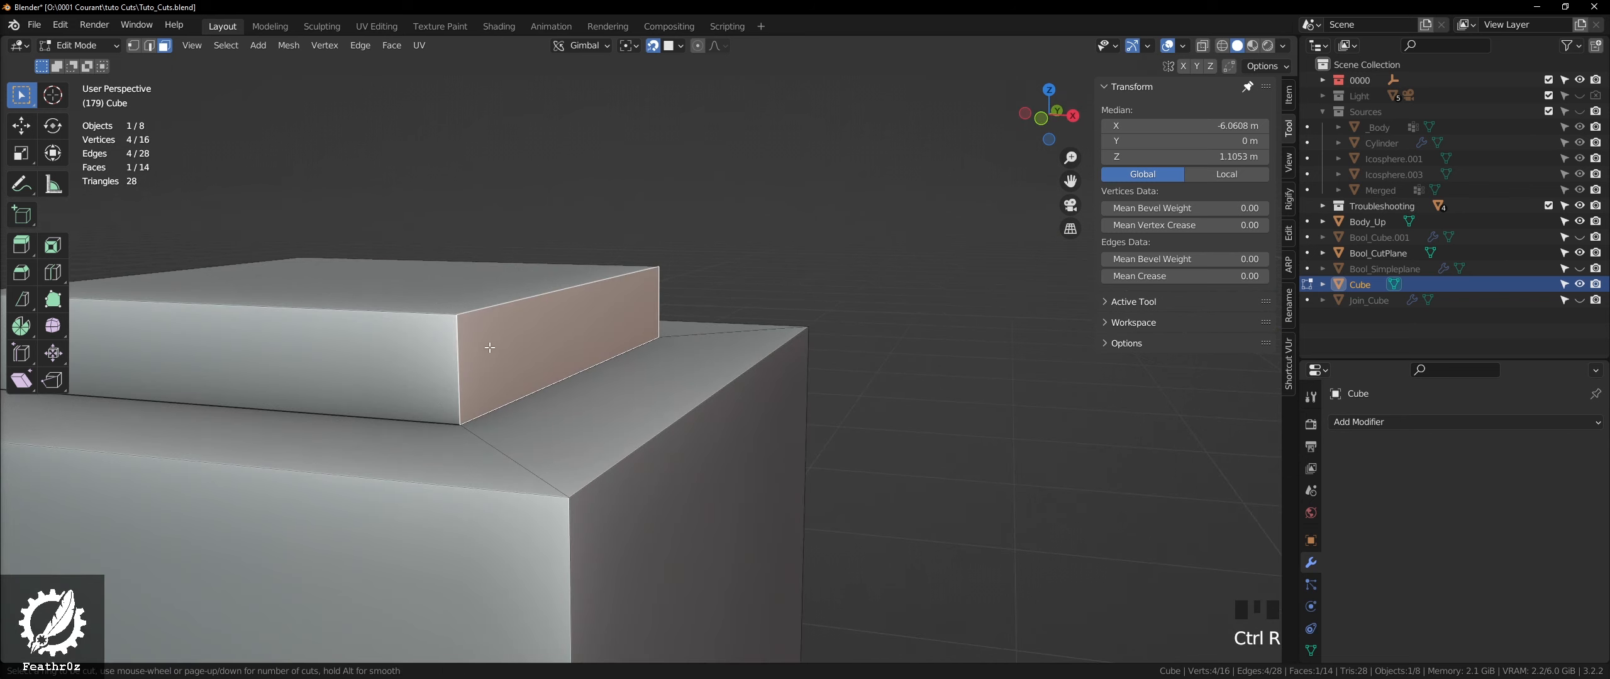
drag(449, 351, 454, 350)
middle_drag(475, 344, 474, 332)
key(ctrl+z)
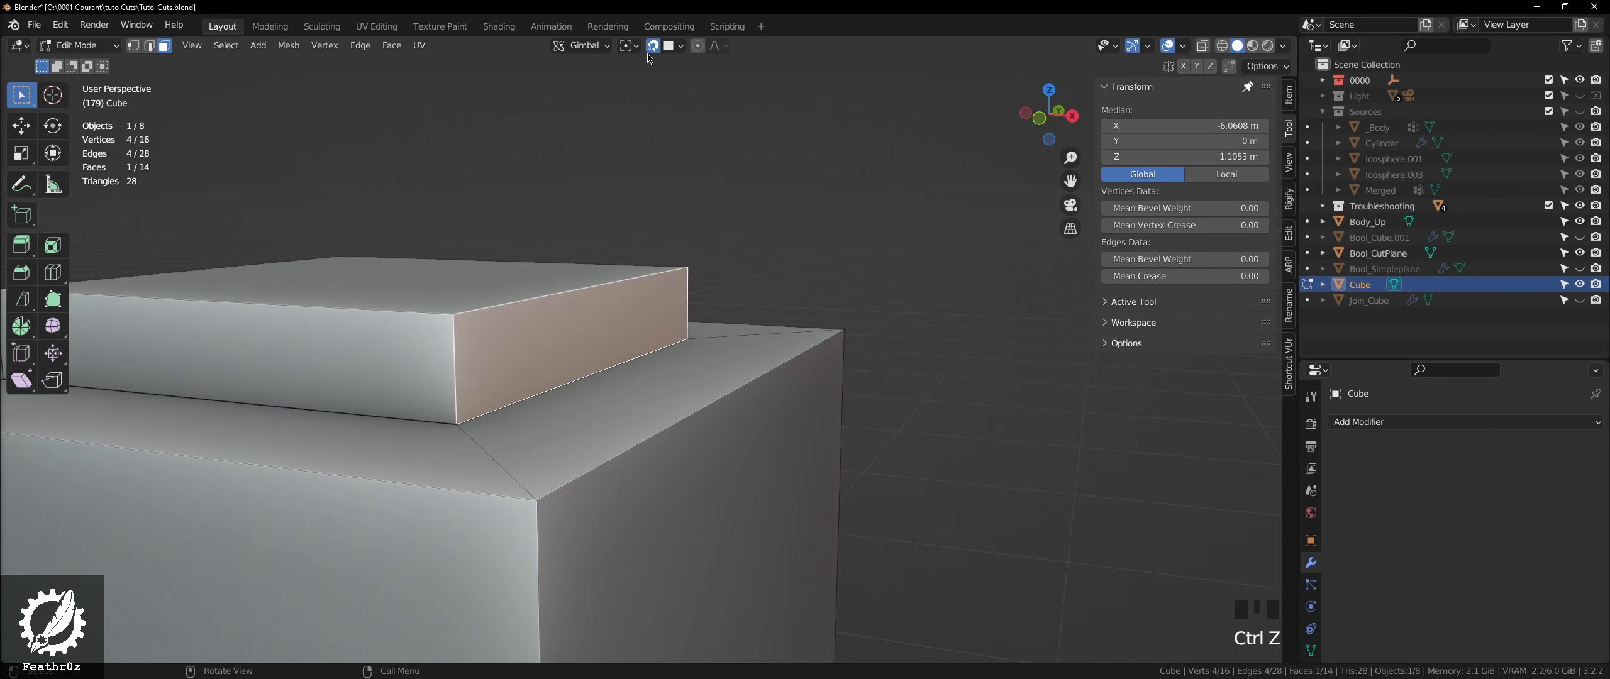
- With snapping off, cut a horizontal loop around the raised block and extrude its upper side face about 0.175 m outward
drag(482, 350, 484, 340)
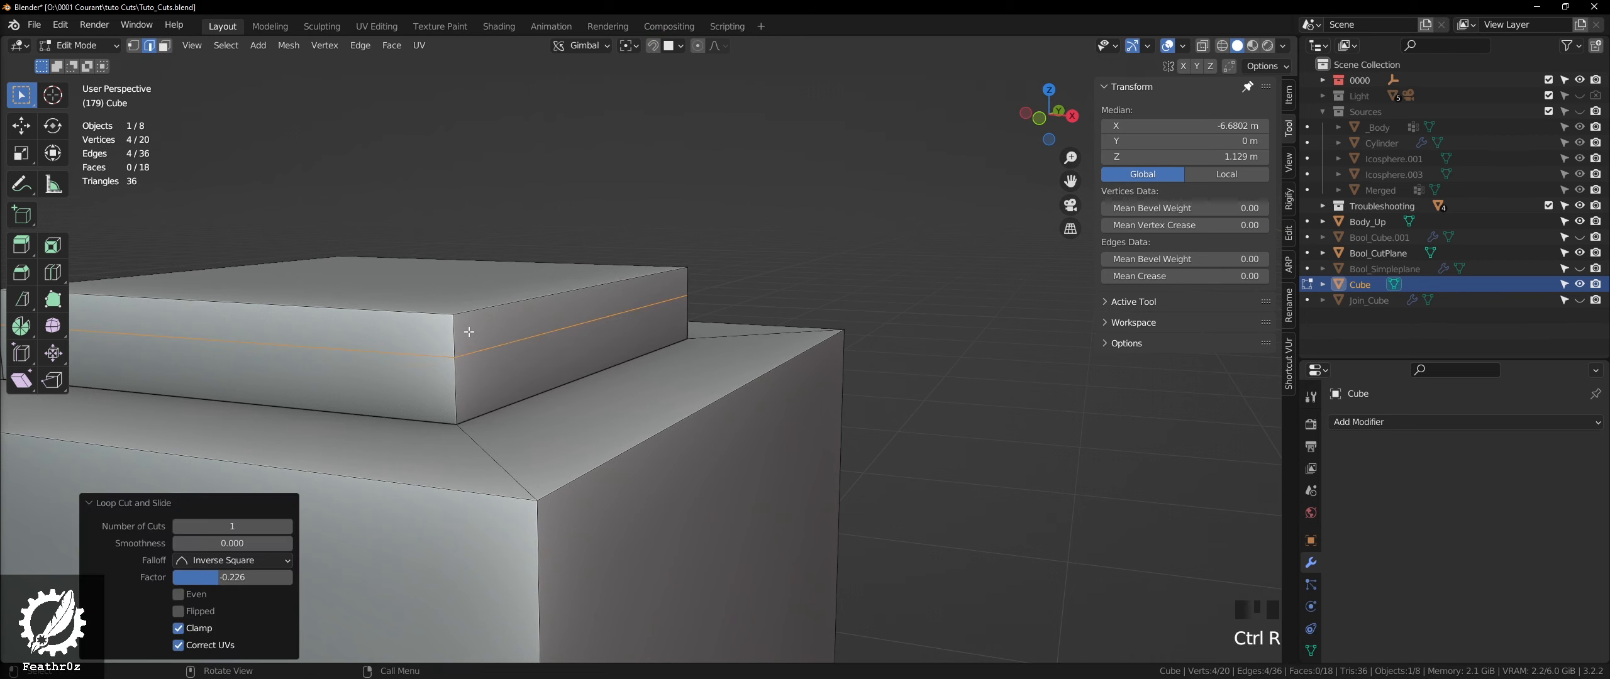
scroll(485, 323, up, 2)
click(488, 327)
key(e)
click(1078, 305)
middle_drag(1078, 306, 692, 352)
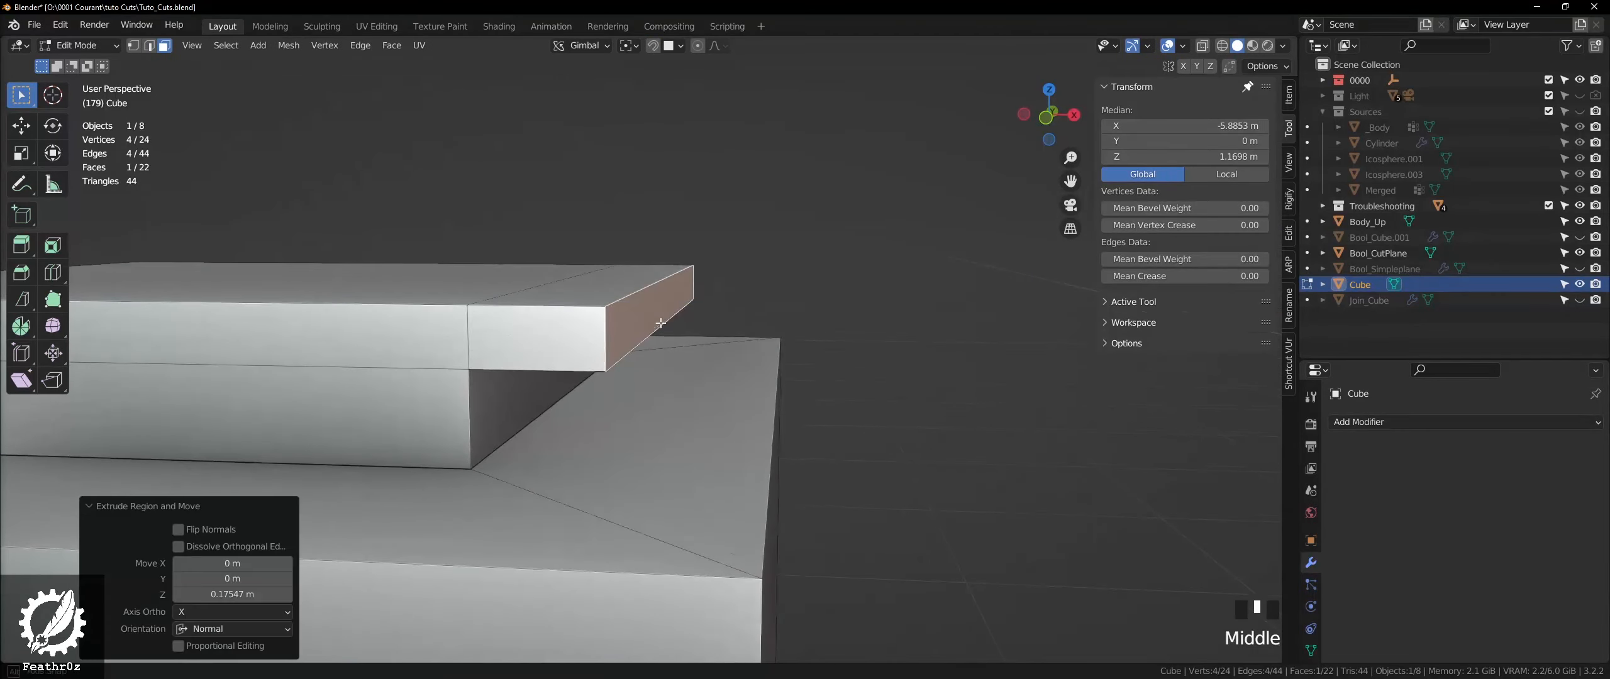
- Examine the undercut beneath the ledge by selecting its vertical corner edge and the ledge's outer corner, and leave mesh editing
click(640, 371)
scroll(514, 407, down, 2)
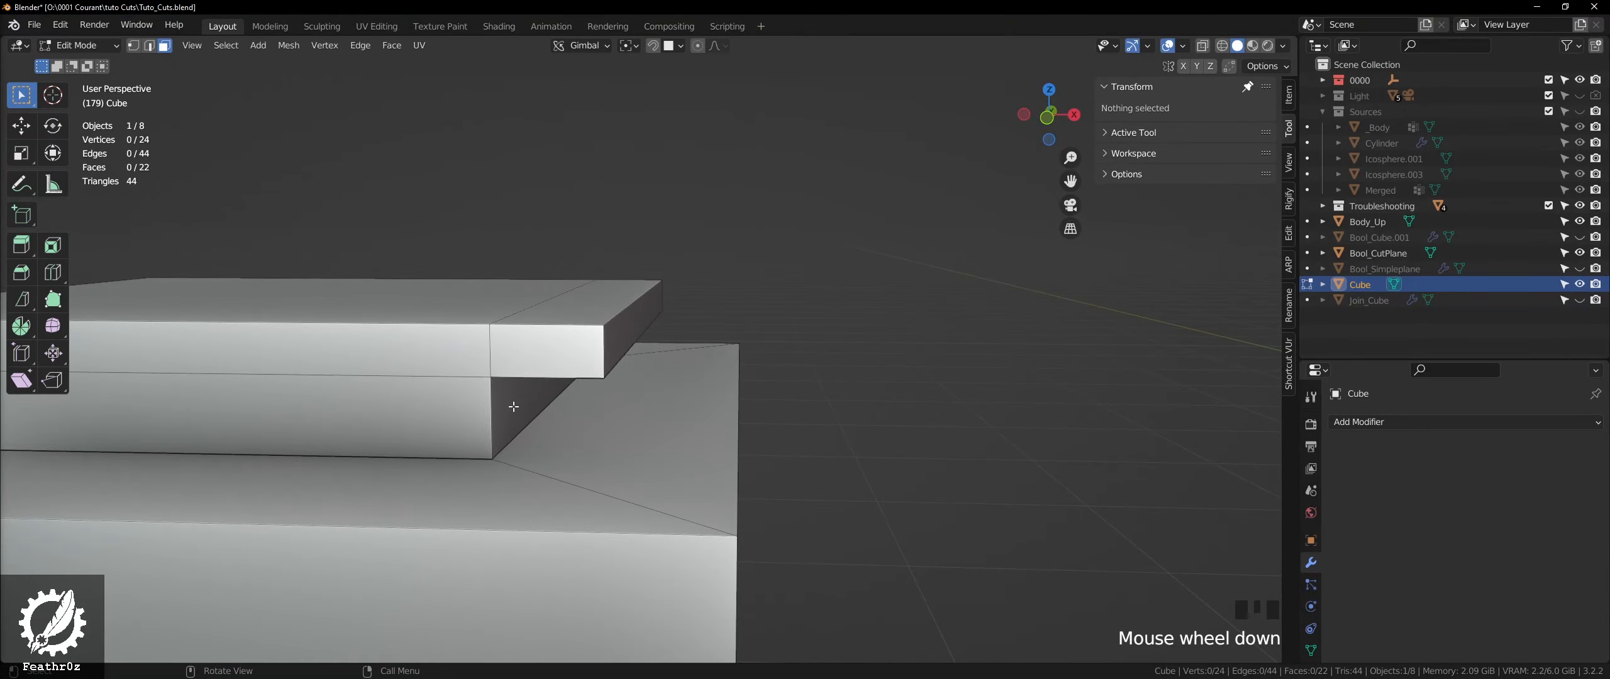
click(491, 457)
middle_drag(491, 457, 517, 445)
shift+click(493, 373)
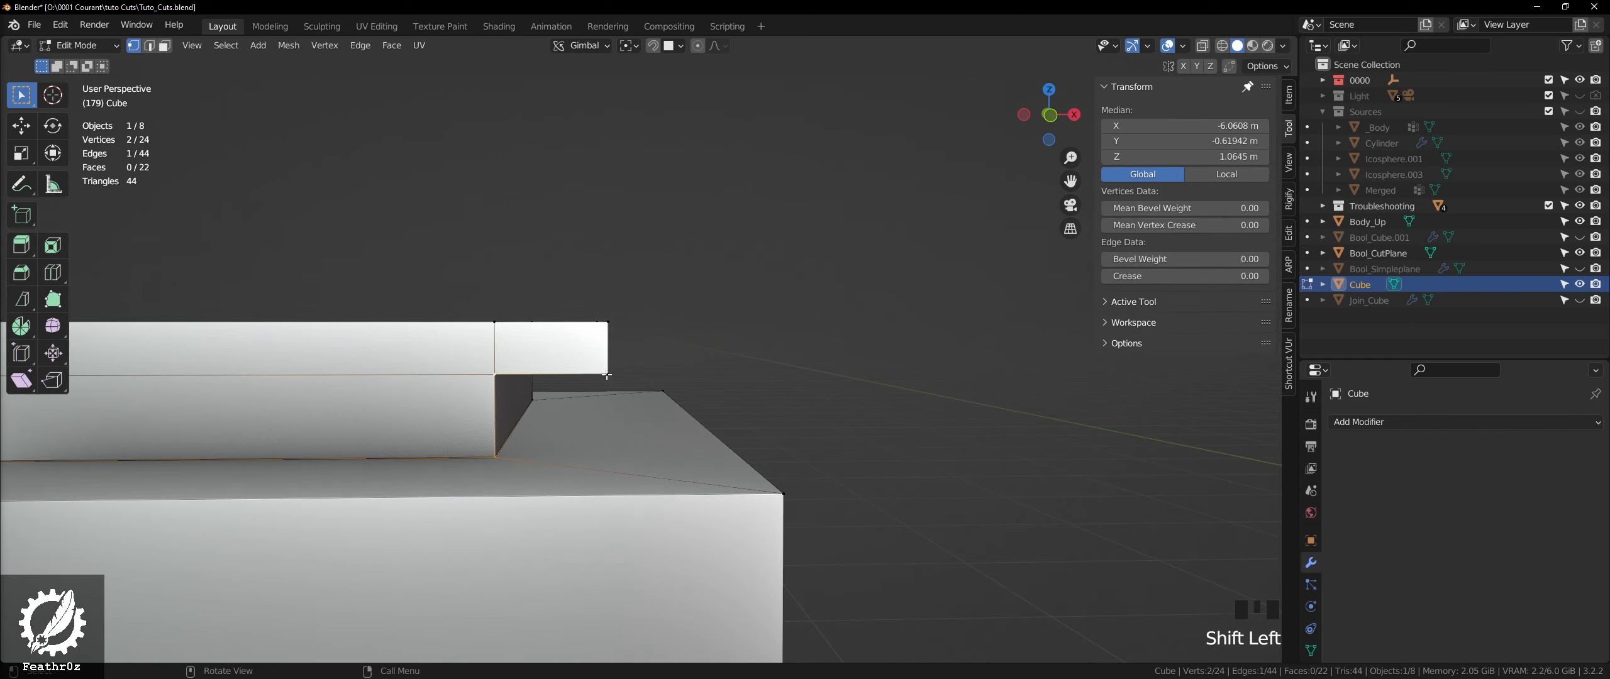
click(608, 373)
key(Tab)
- Duplicate the example cube and place the copy above the stepped block
scroll(616, 365, down, 2)
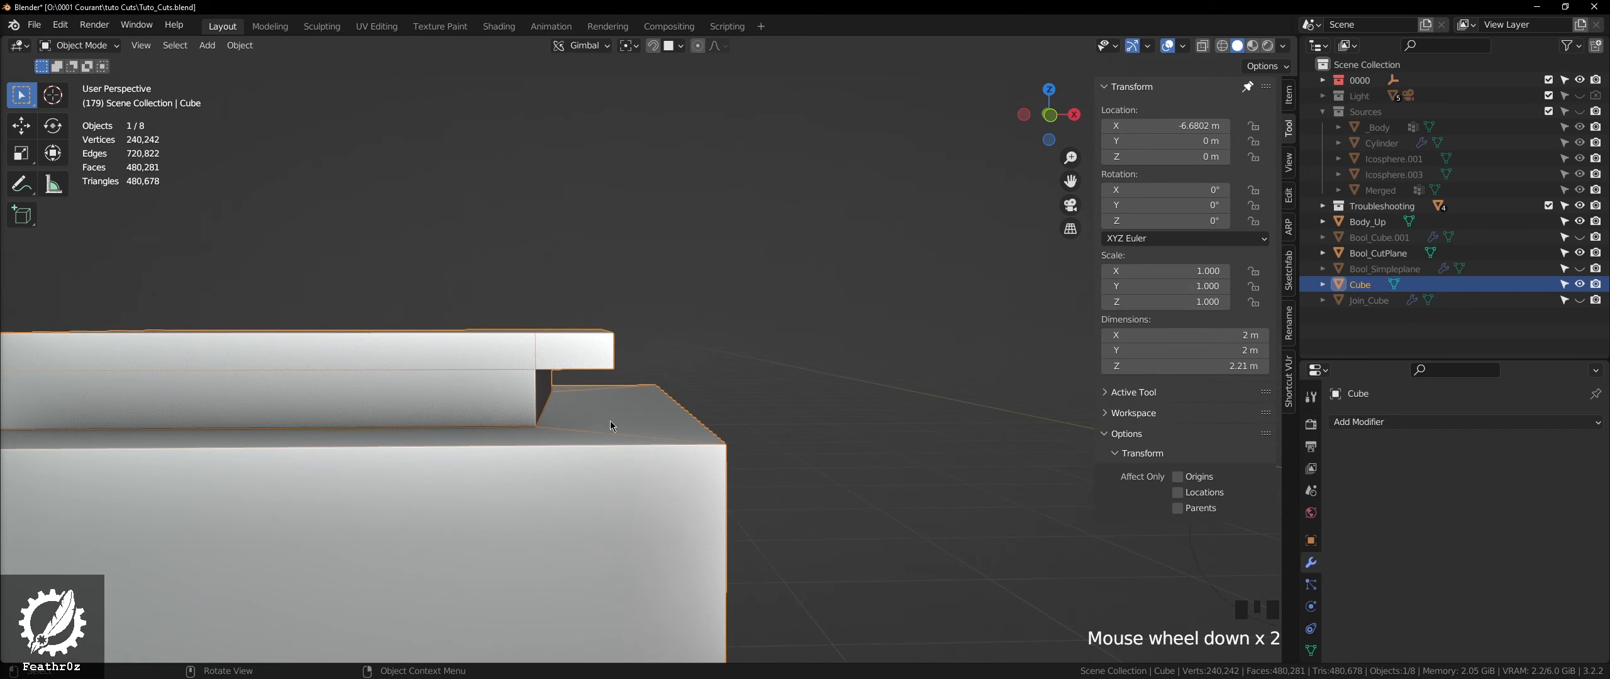
key(shift+d)
click(730, 400)
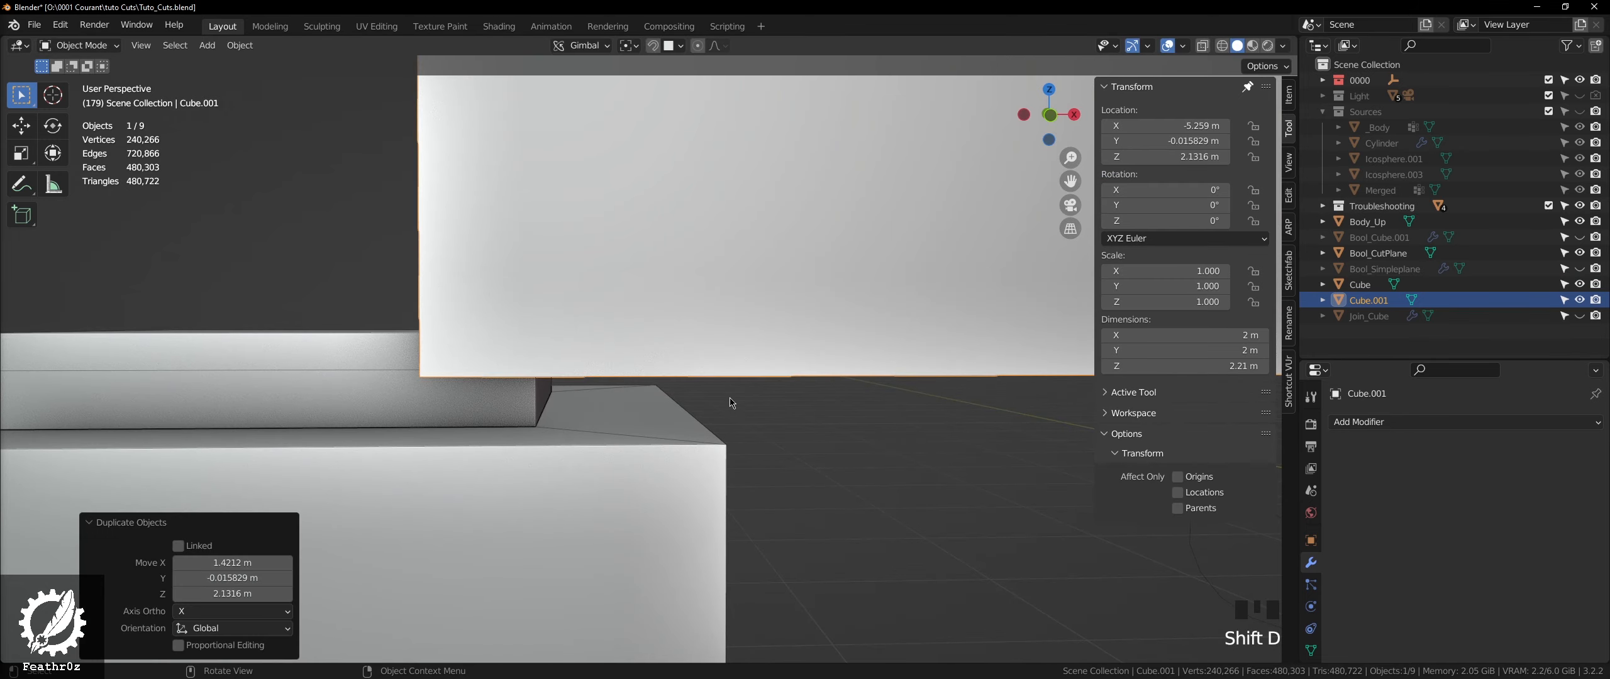
scroll(765, 342, down, 2)
key(g)
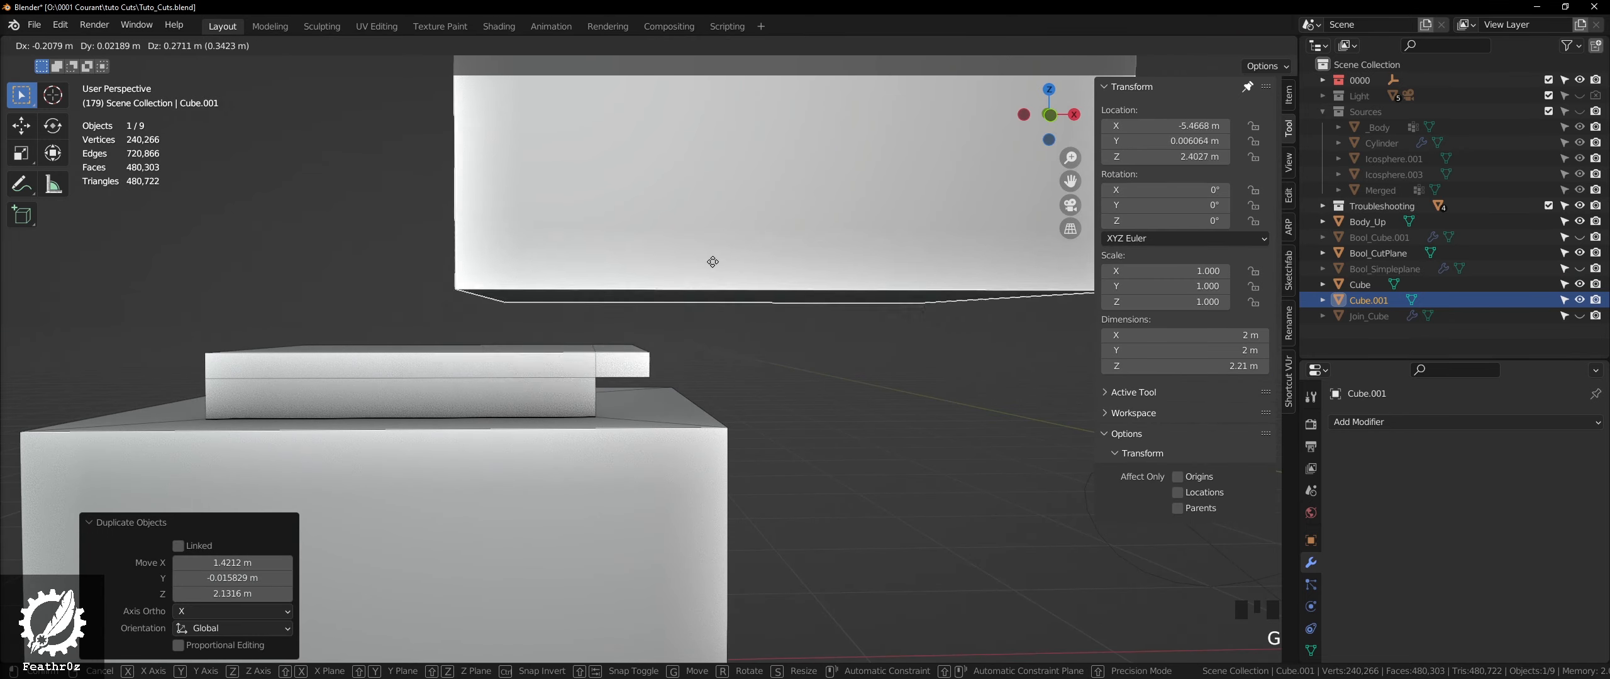
click(700, 341)
- In front view, move the cube copy over the ledge to demonstrate the fit, and delete the copy
alt+middle_drag(699, 345, 679, 365)
key(g)
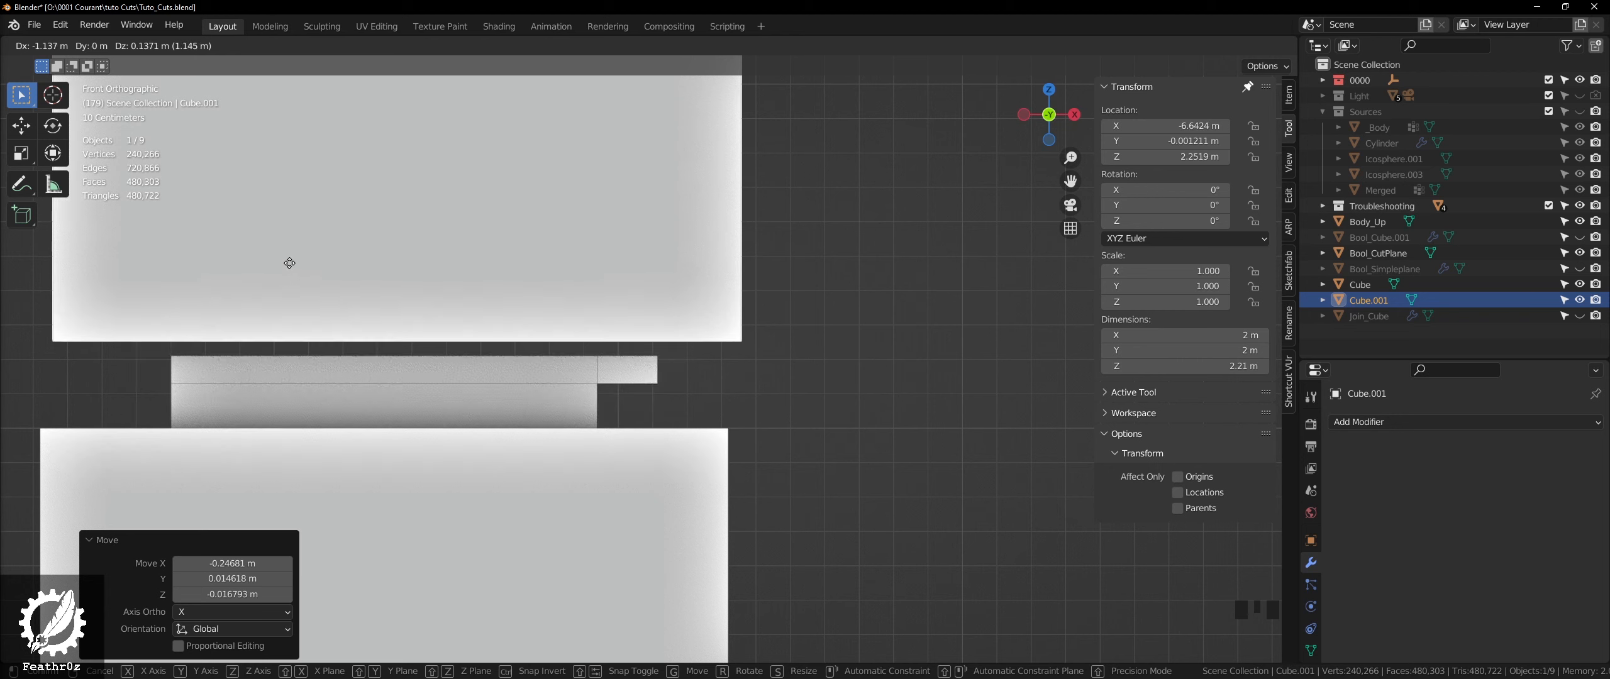
click(425, 299)
key(Delete)
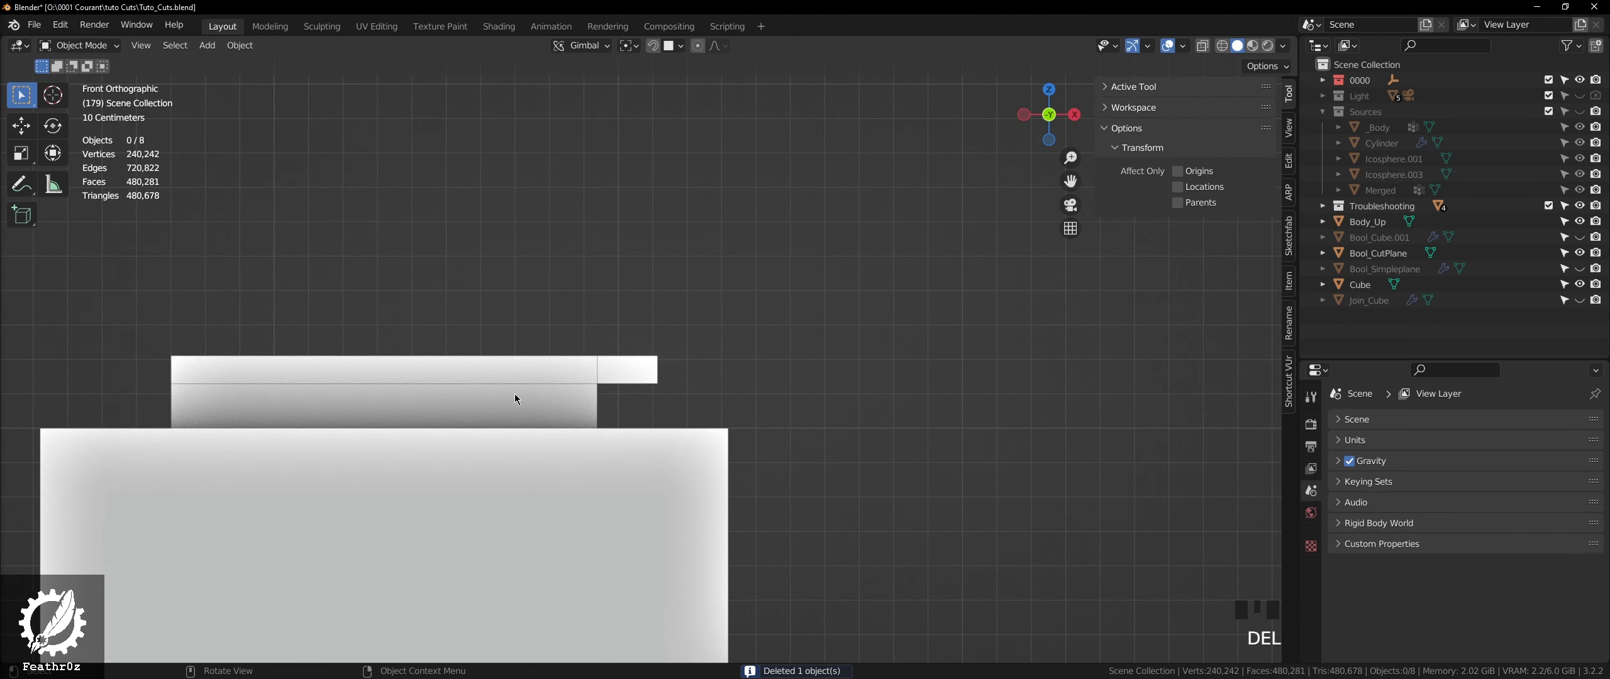
- Return to the Body_Up figure, select the Bool_CutPlane outline and frame it in view
middle_drag(514, 399, 679, 384)
scroll(536, 385, down, 3)
click(941, 101)
key(KP_Decimal)
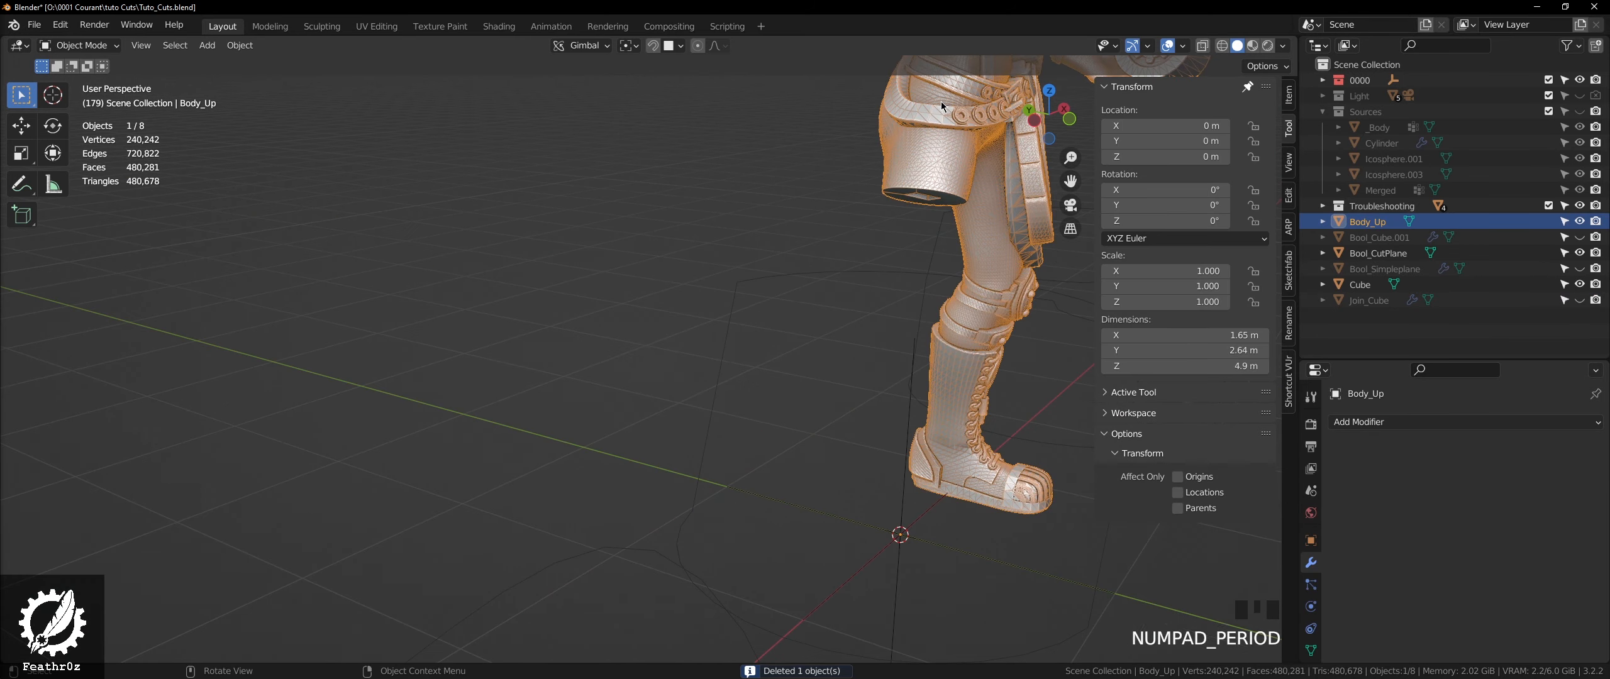
scroll(944, 189, up, 4)
click(1378, 253)
key(KP_Decimal)
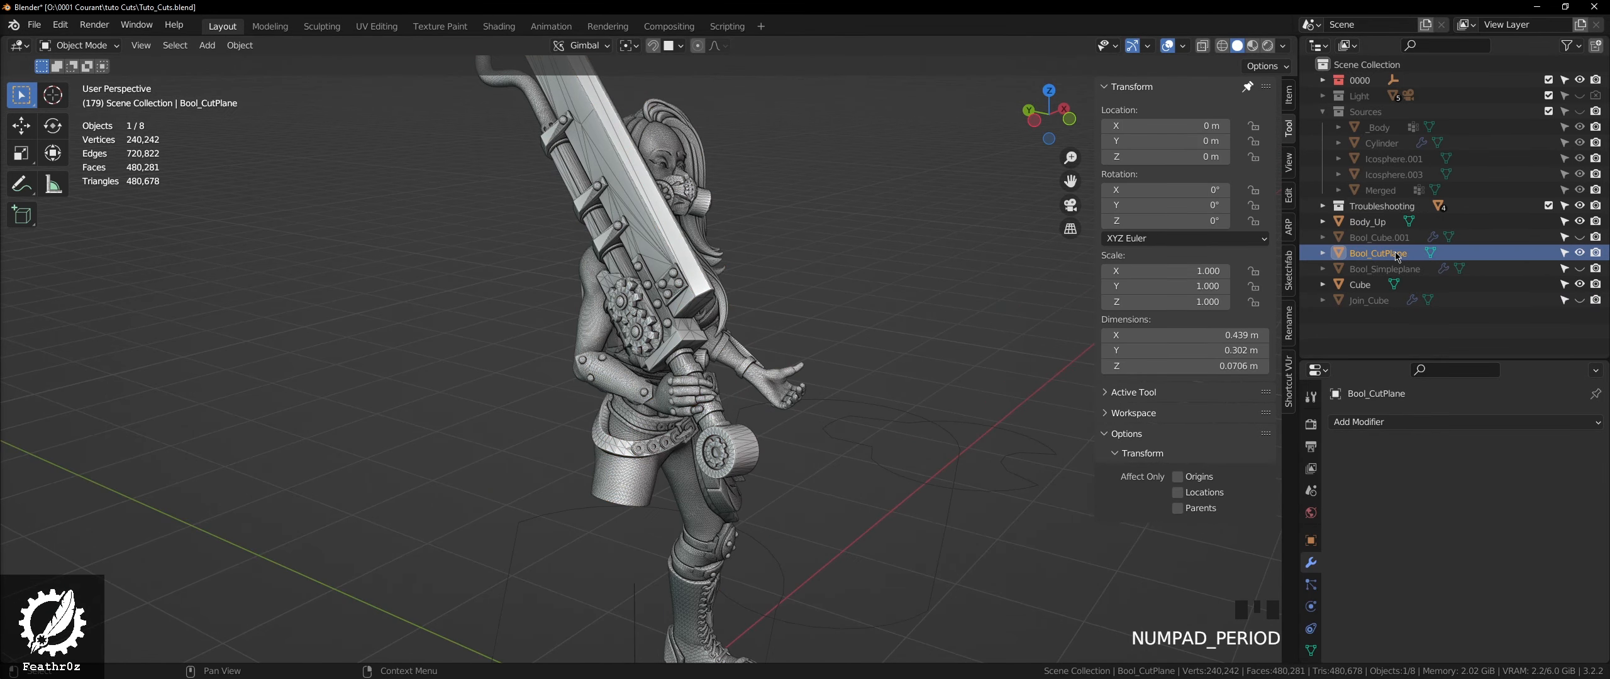
key(KP_Decimal)
- Check the shape of the Bool_CutPlane outline in isolation and bring the rest of the scene back
scroll(651, 356, down, 4)
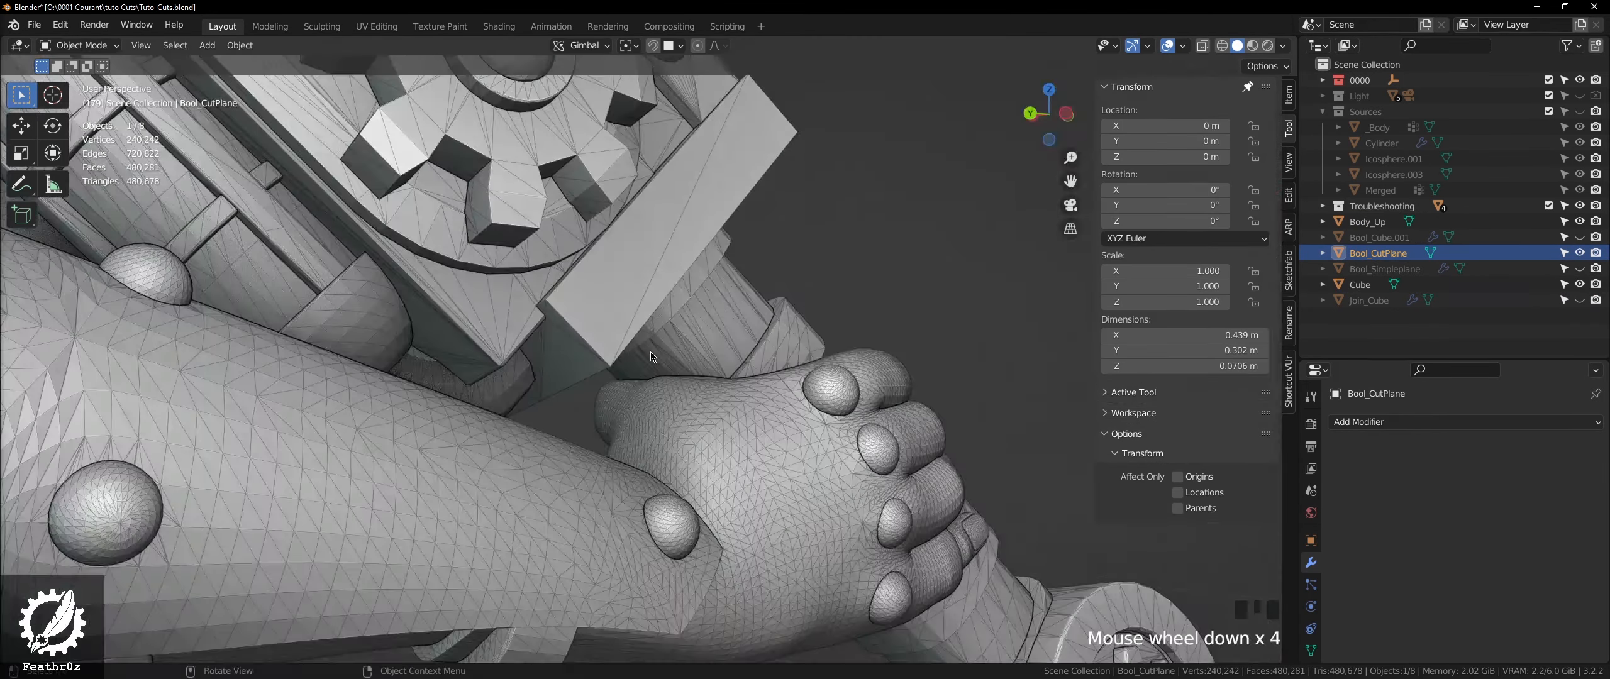
scroll(651, 357, down, 4)
shift+middle_drag(514, 436, 550, 349)
scroll(532, 352, up, 7)
key(KP_Divide)
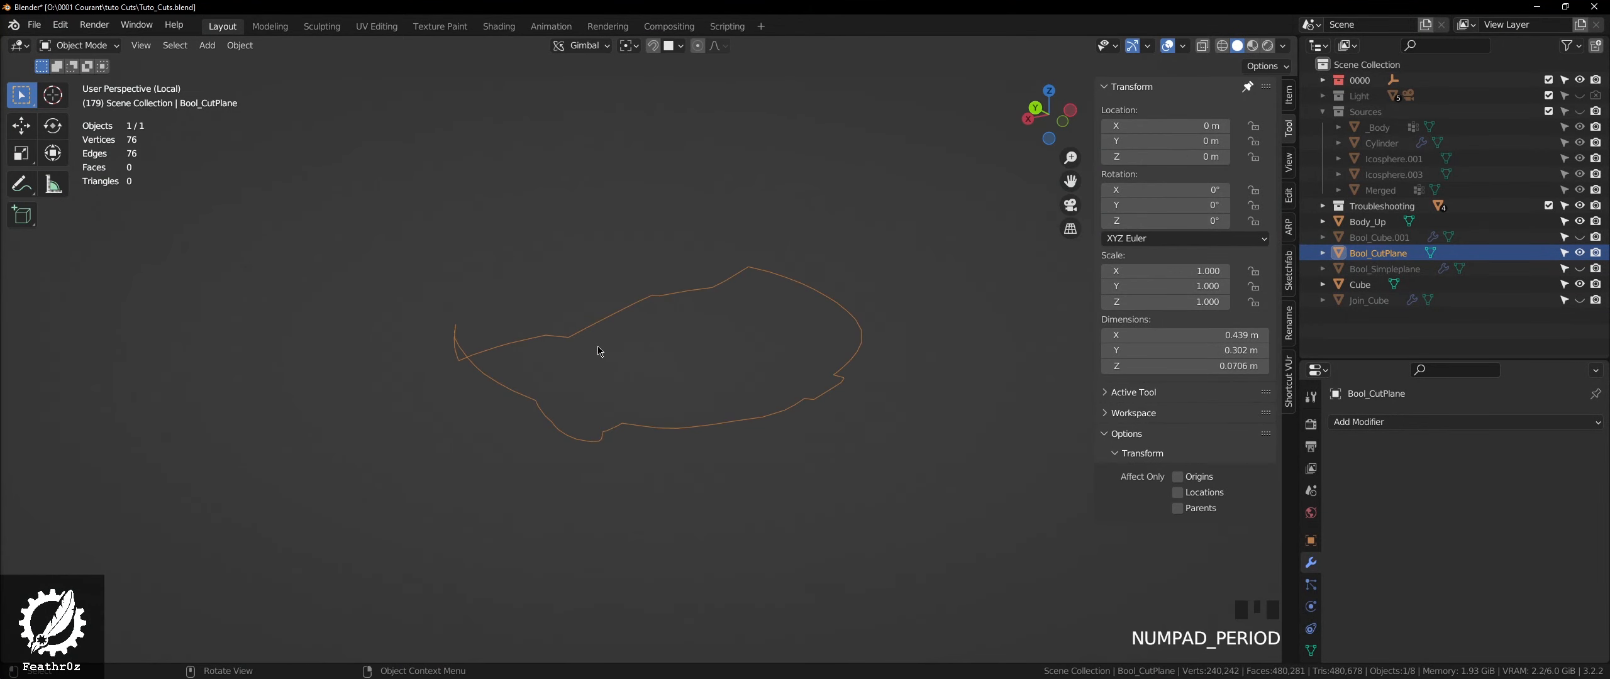
key(KP_Divide)
- Examine where the Bool_CutPlane outline passes the protruding faces beside the waist for overhangs, and review the whole figure
scroll(733, 299, up, 3)
middle_drag(733, 298, 762, 245)
scroll(736, 307, down, 3)
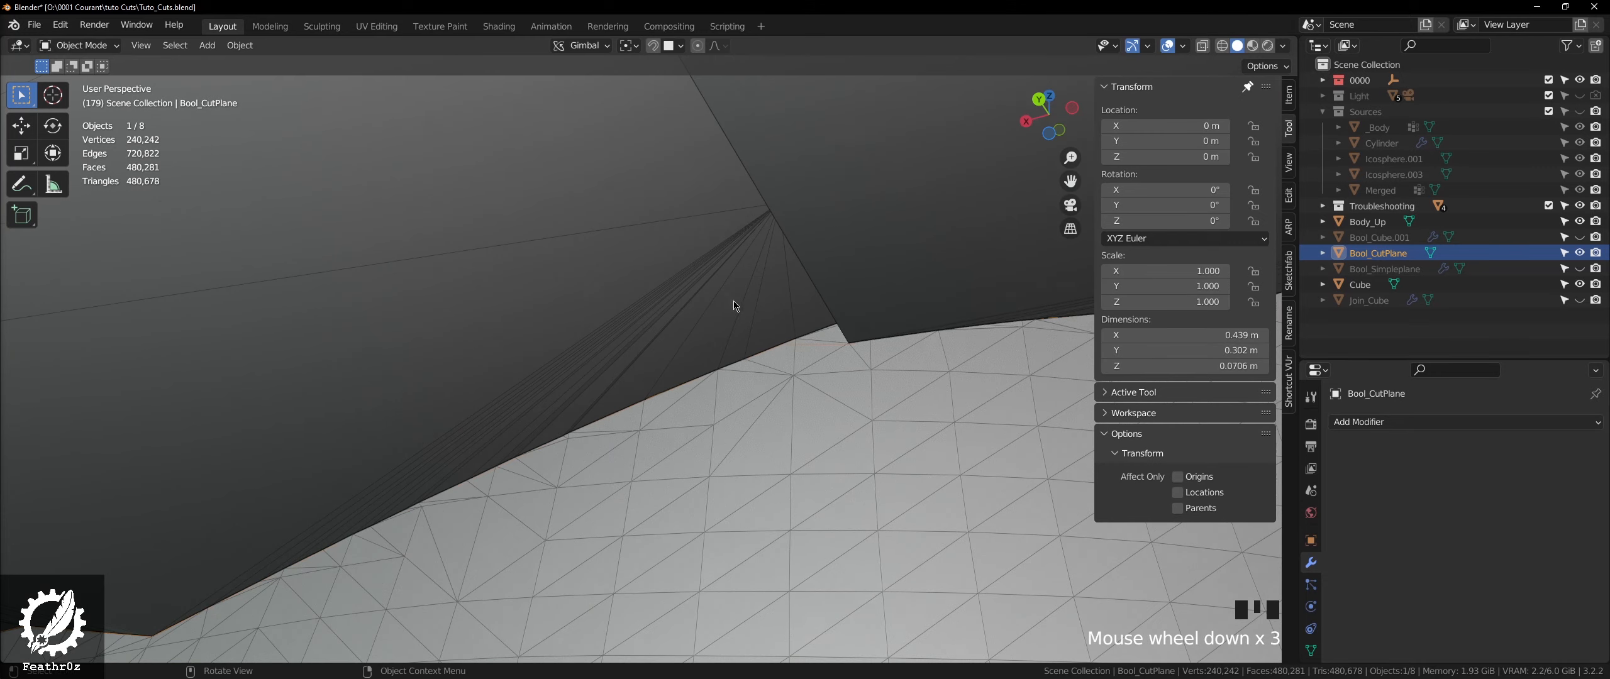
shift+middle_drag(736, 306, 624, 368)
scroll(613, 382, up, 4)
scroll(602, 228, down, 3)
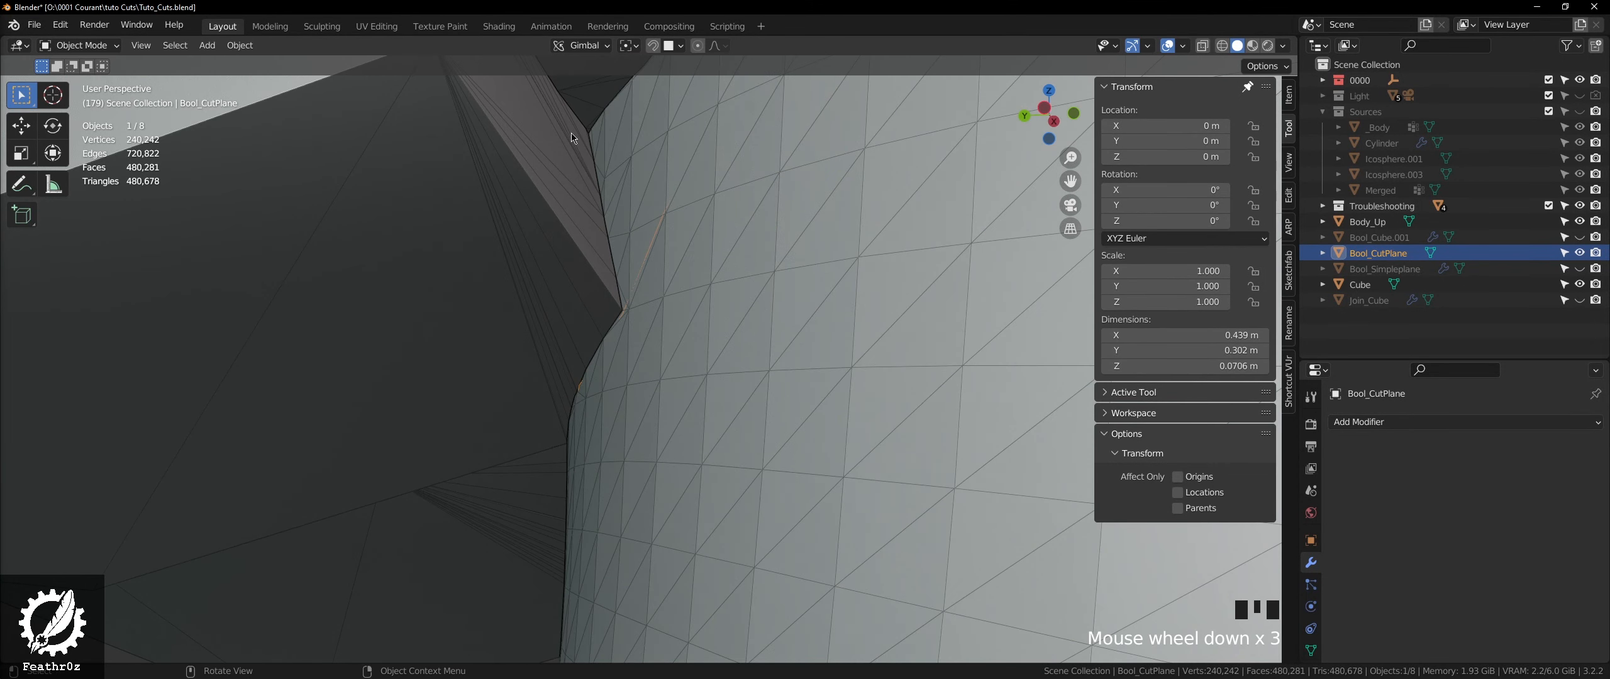
middle_drag(566, 317, 620, 337)
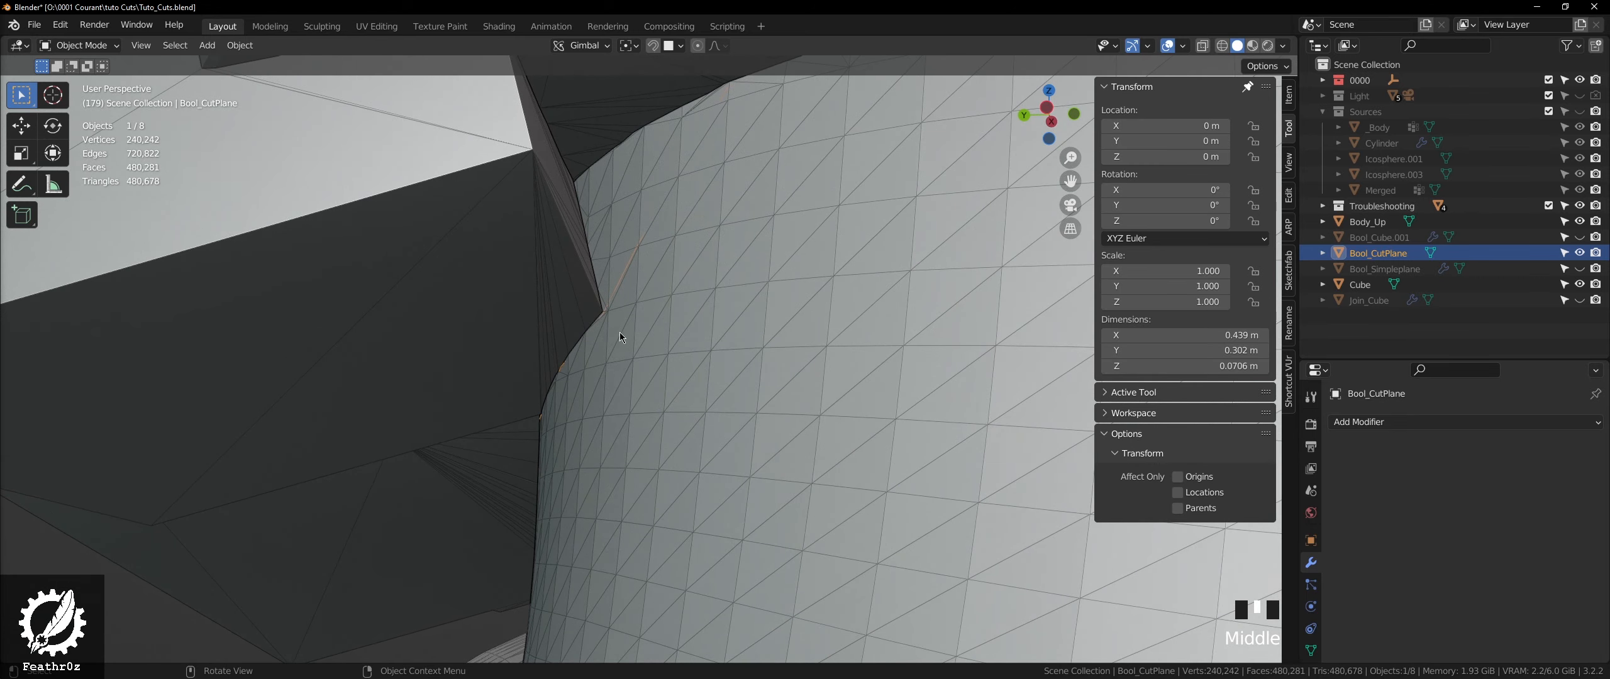
middle_drag(593, 203, 579, 224)
key(KP_Divide)
key(KP_Divide)
middle_drag(534, 322, 580, 274)
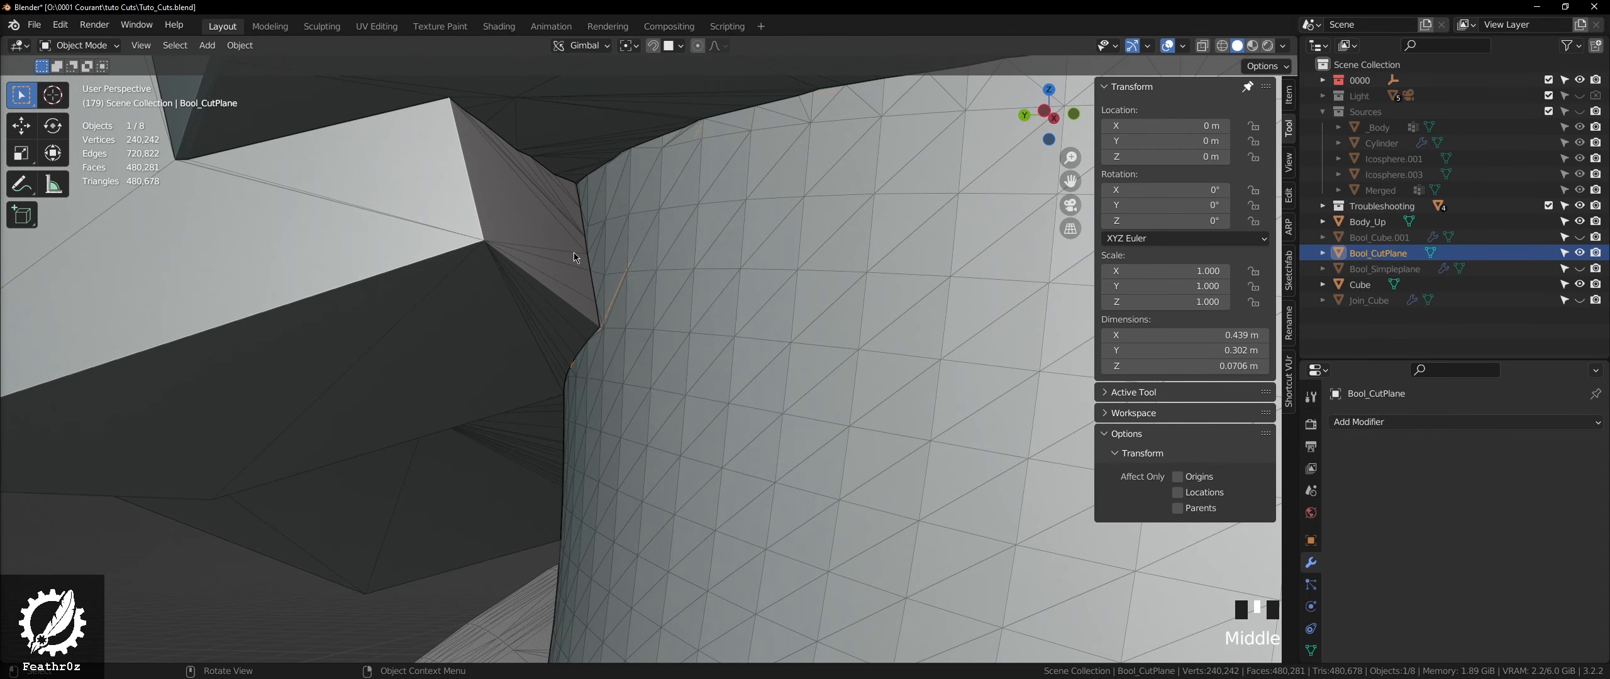
scroll(573, 255, down, 3)
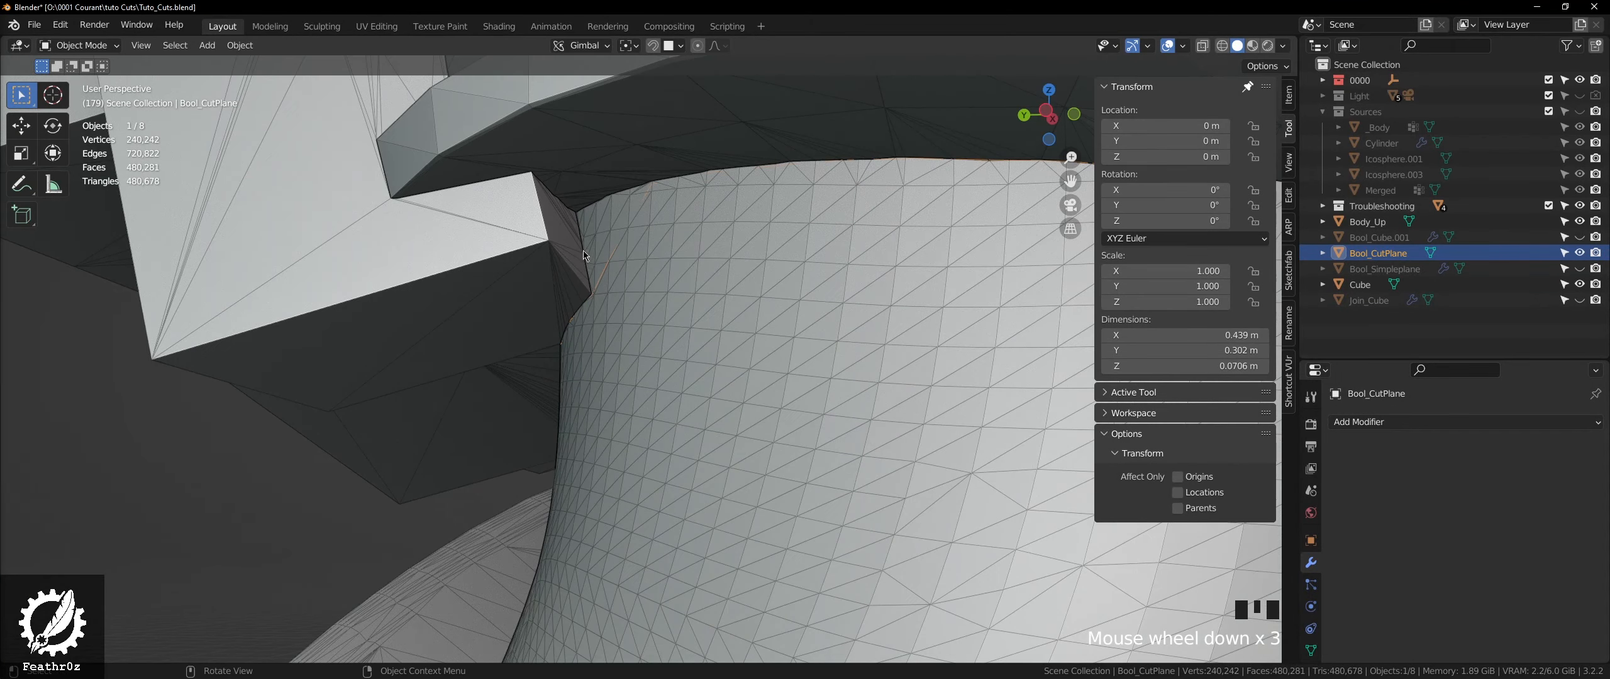
scroll(584, 250, down, 3)
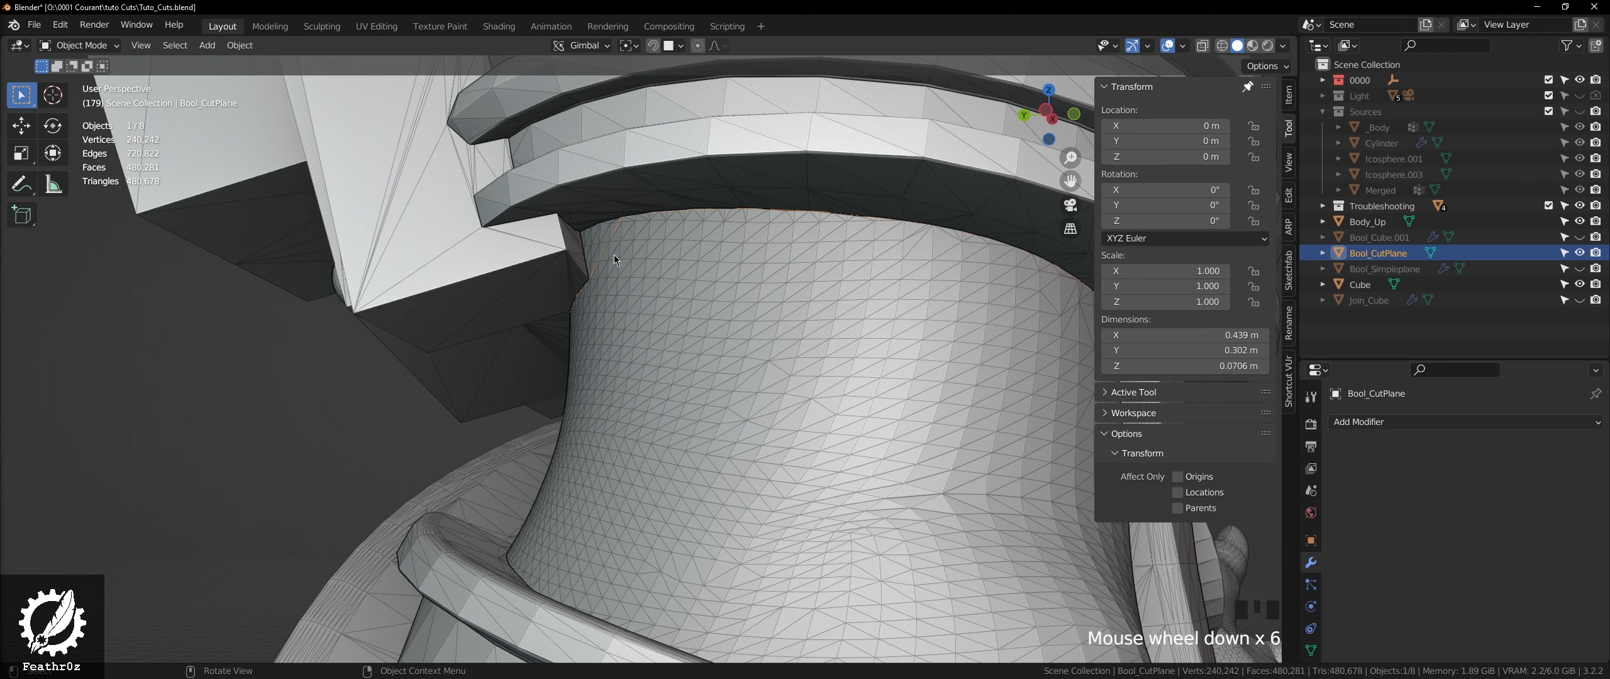
scroll(584, 268, up, 7)
middle_drag(584, 268, 613, 176)
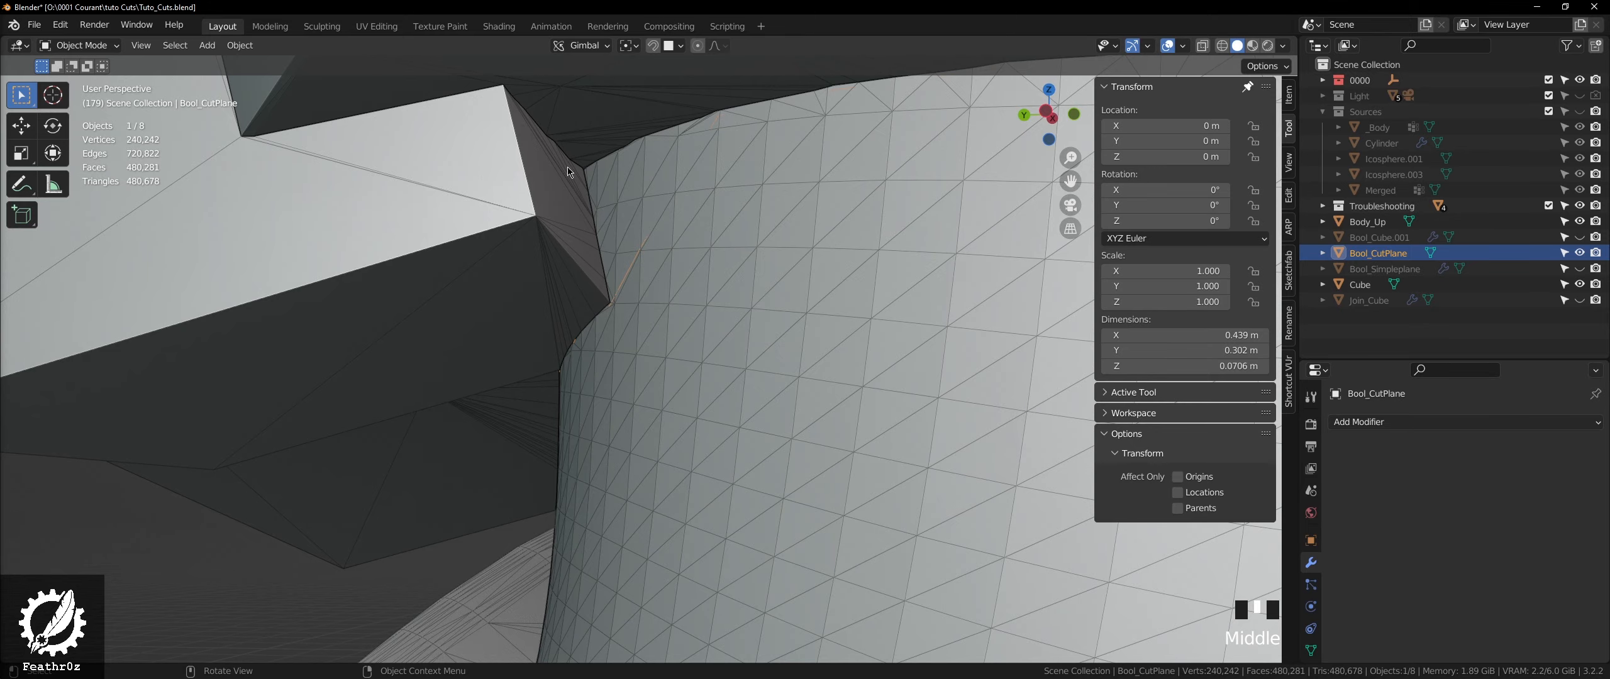
middle_drag(568, 171, 645, 224)
scroll(617, 296, down, 11)
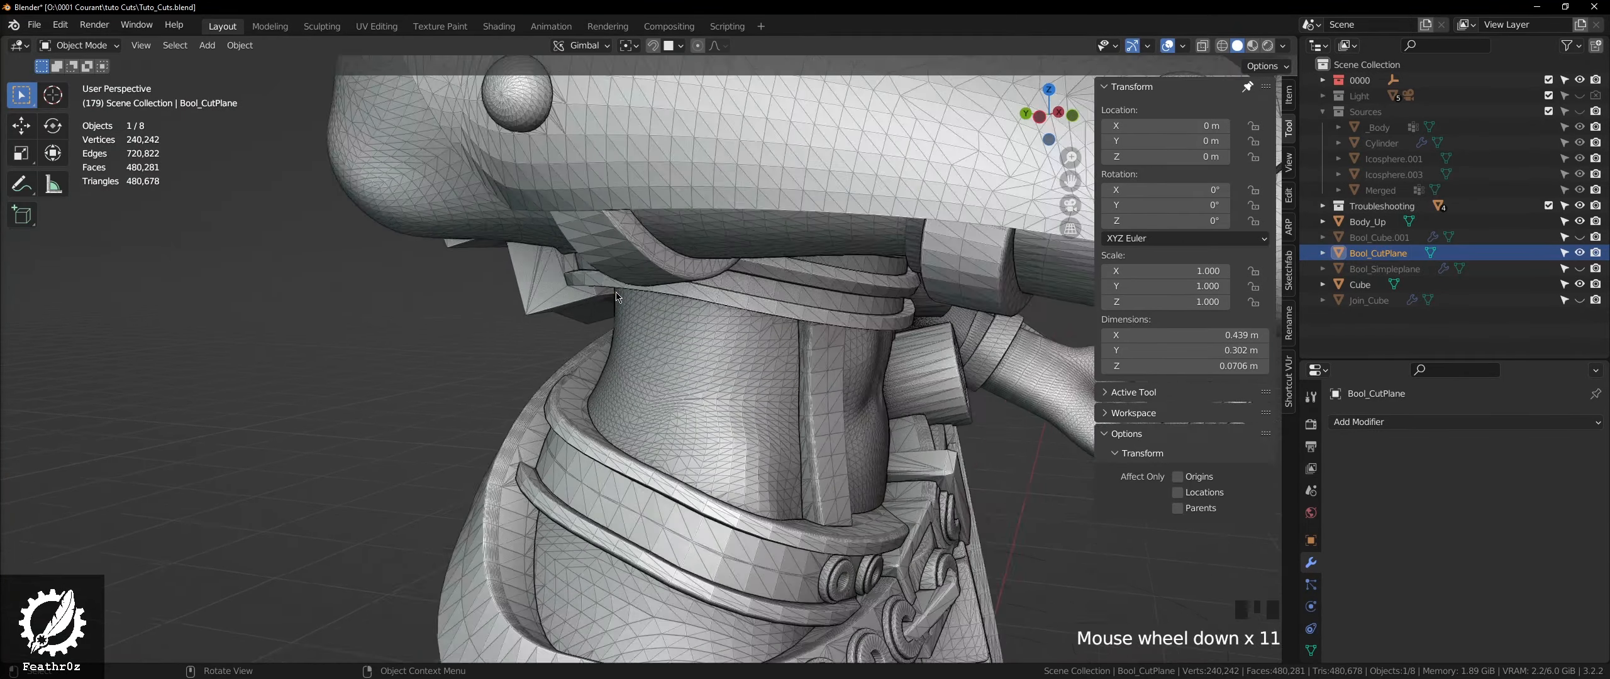
middle_drag(617, 296, 1030, 372)
scroll(710, 320, down, 4)
scroll(595, 386, down, 3)
scroll(594, 387, up, 3)
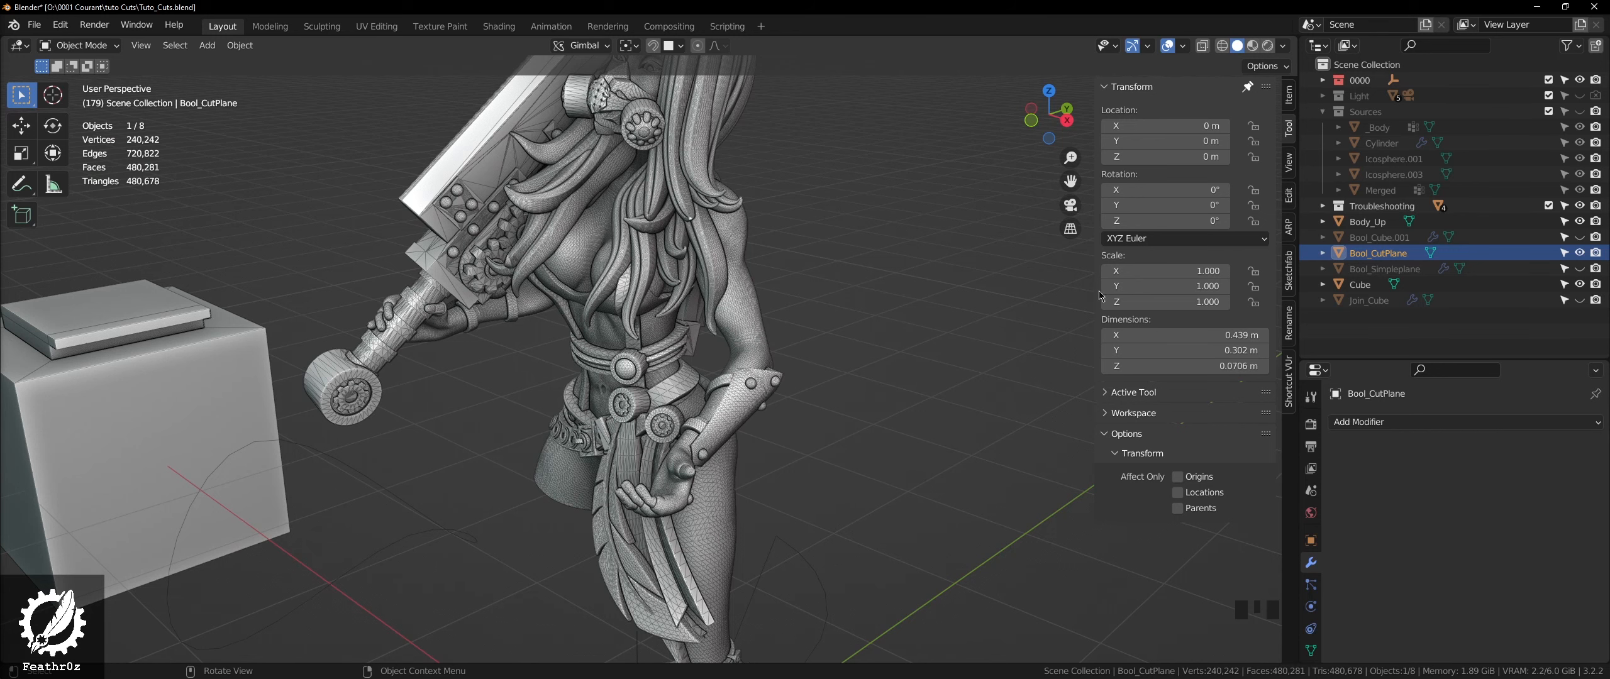
- Inspect the stand-alone Cube beside the figure in isolation, then delete it from the scene
scroll(571, 370, down, 4)
click(319, 352)
scroll(262, 349, up, 3)
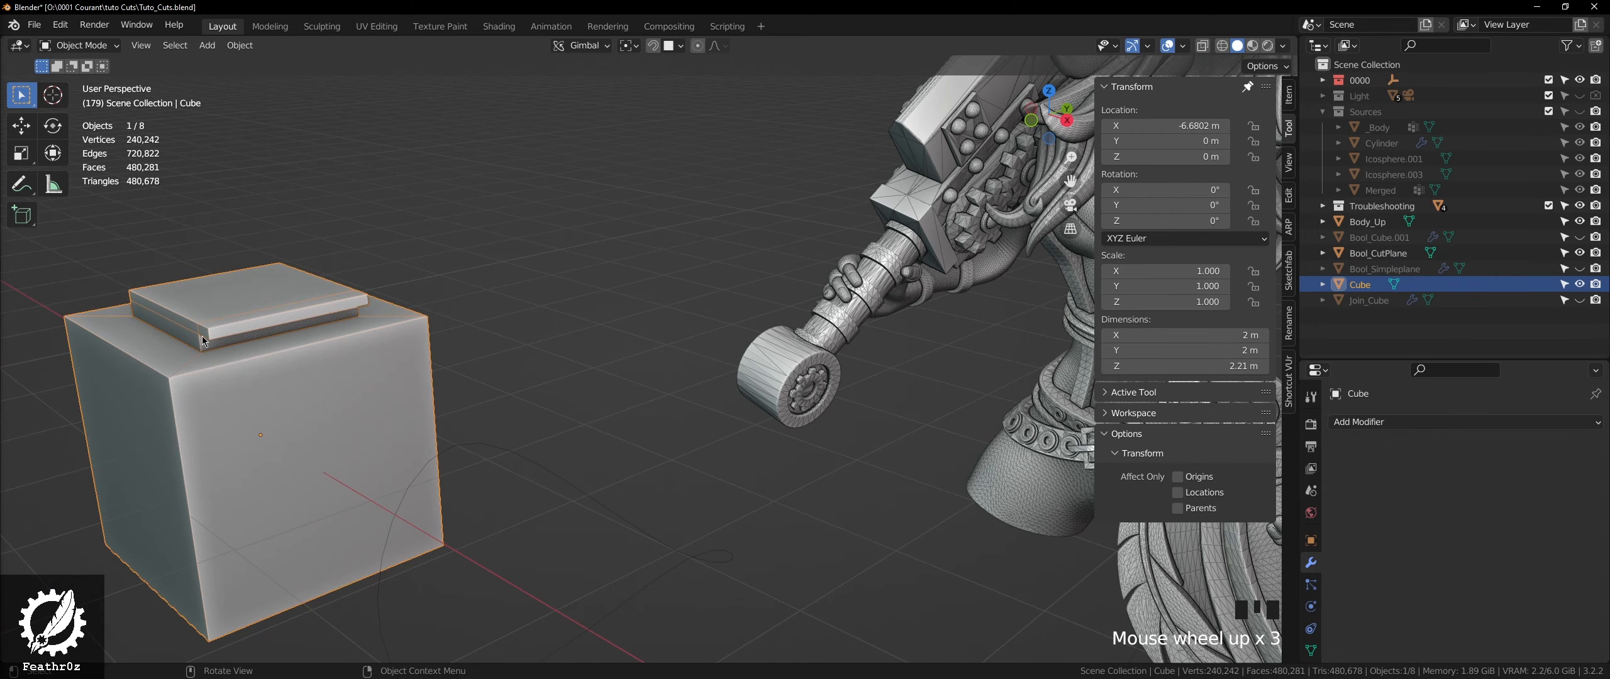
key(KP_Divide)
scroll(261, 329, down, 3)
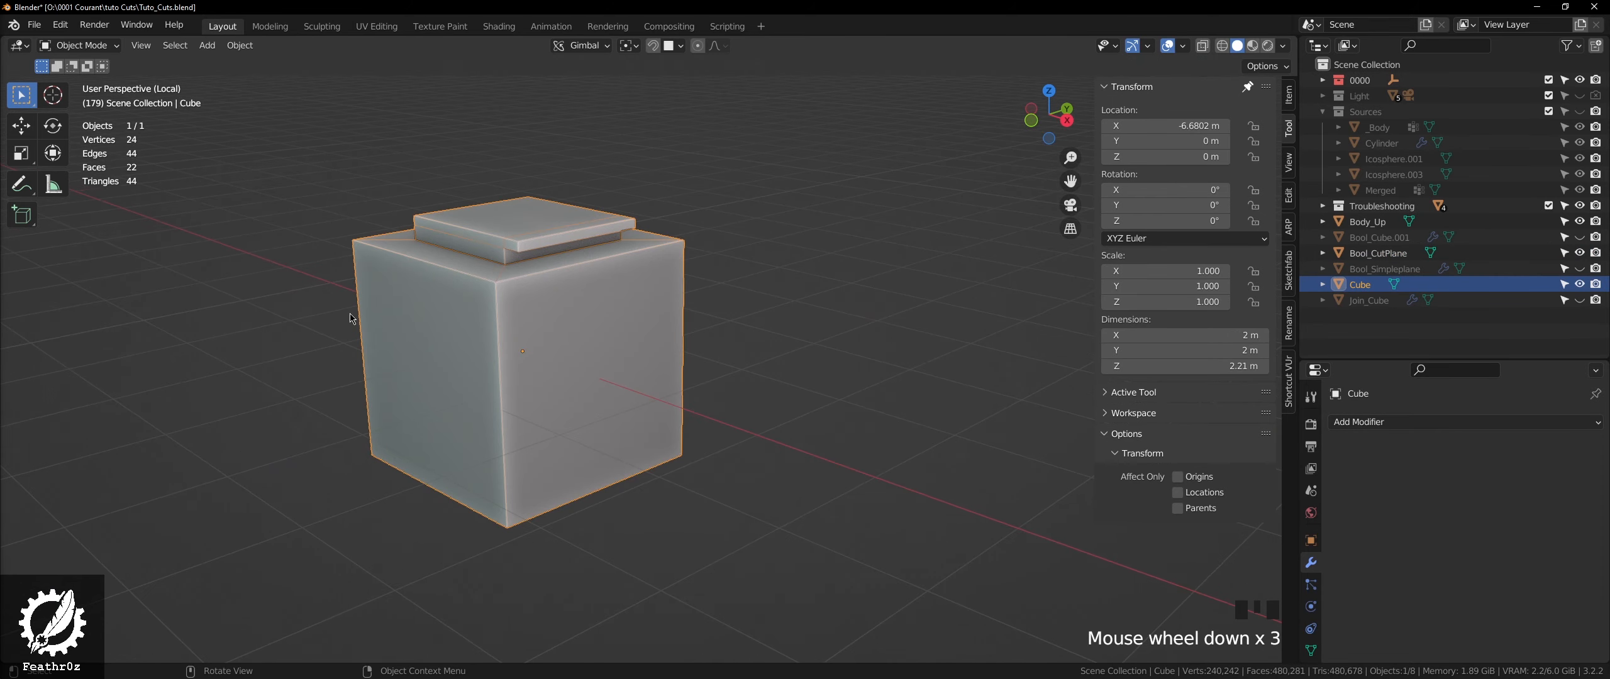
key(KP_Divide)
key(Delete)
scroll(339, 303, up, 1)
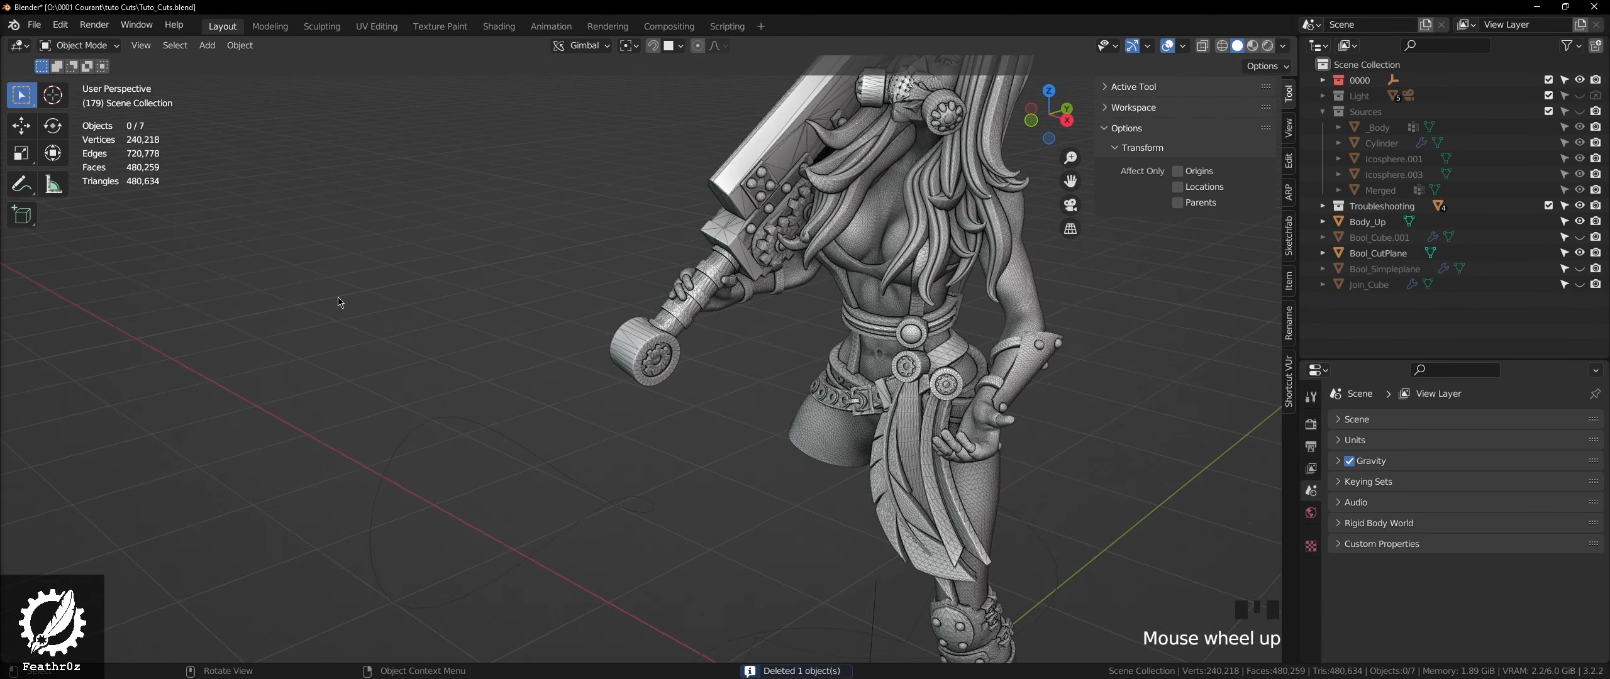
- Isolate Bool_CutPlane in local view and open its outline for editing
scroll(979, 283, down, 4)
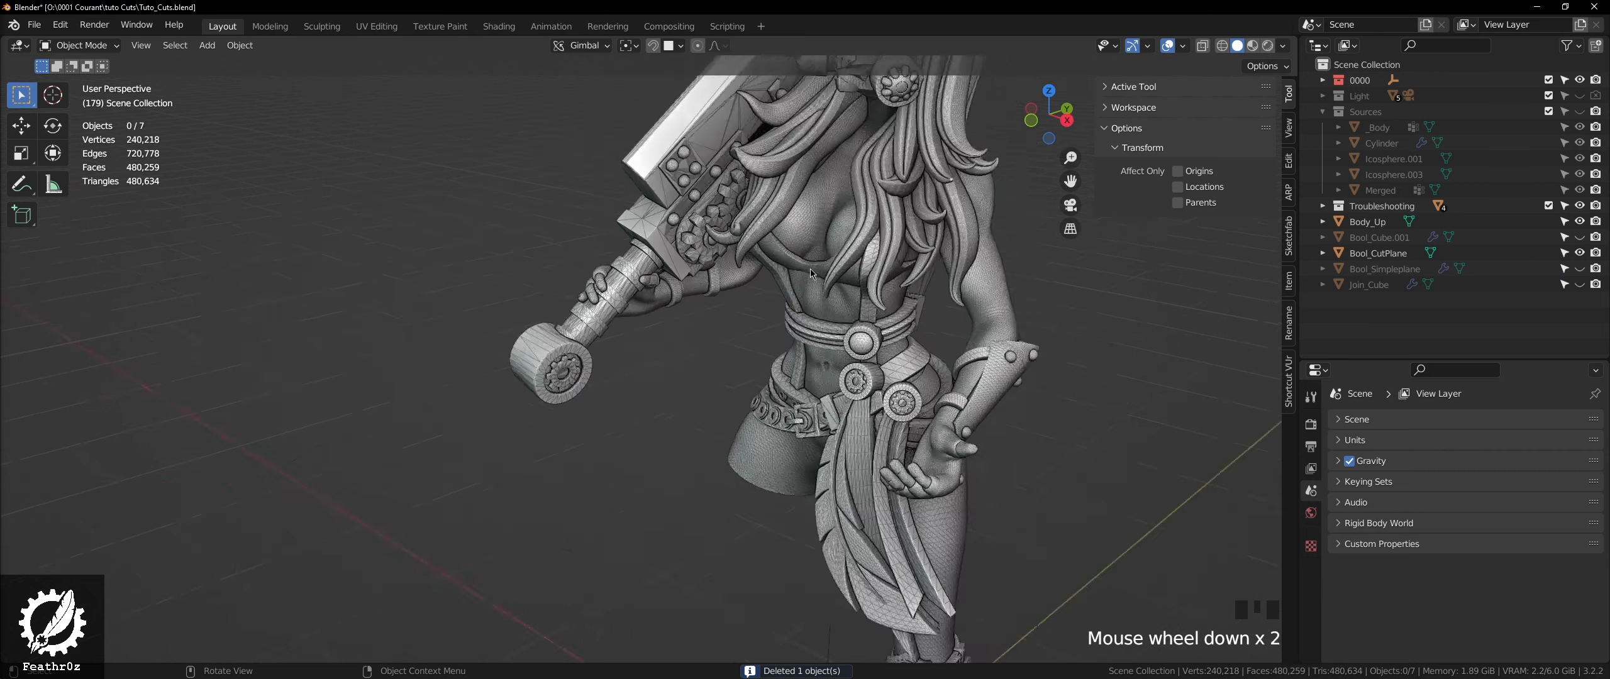
middle_drag(980, 283, 818, 280)
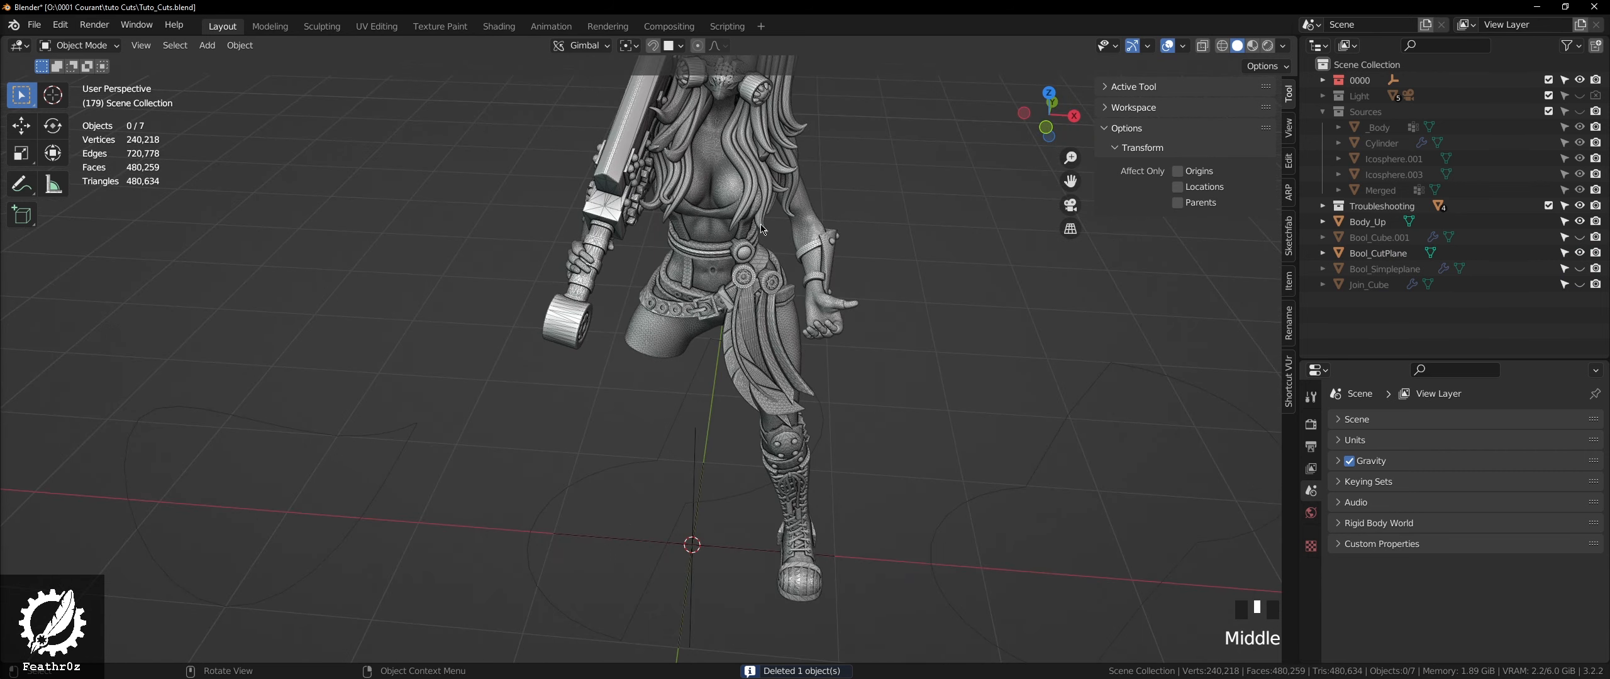
scroll(762, 229, up, 6)
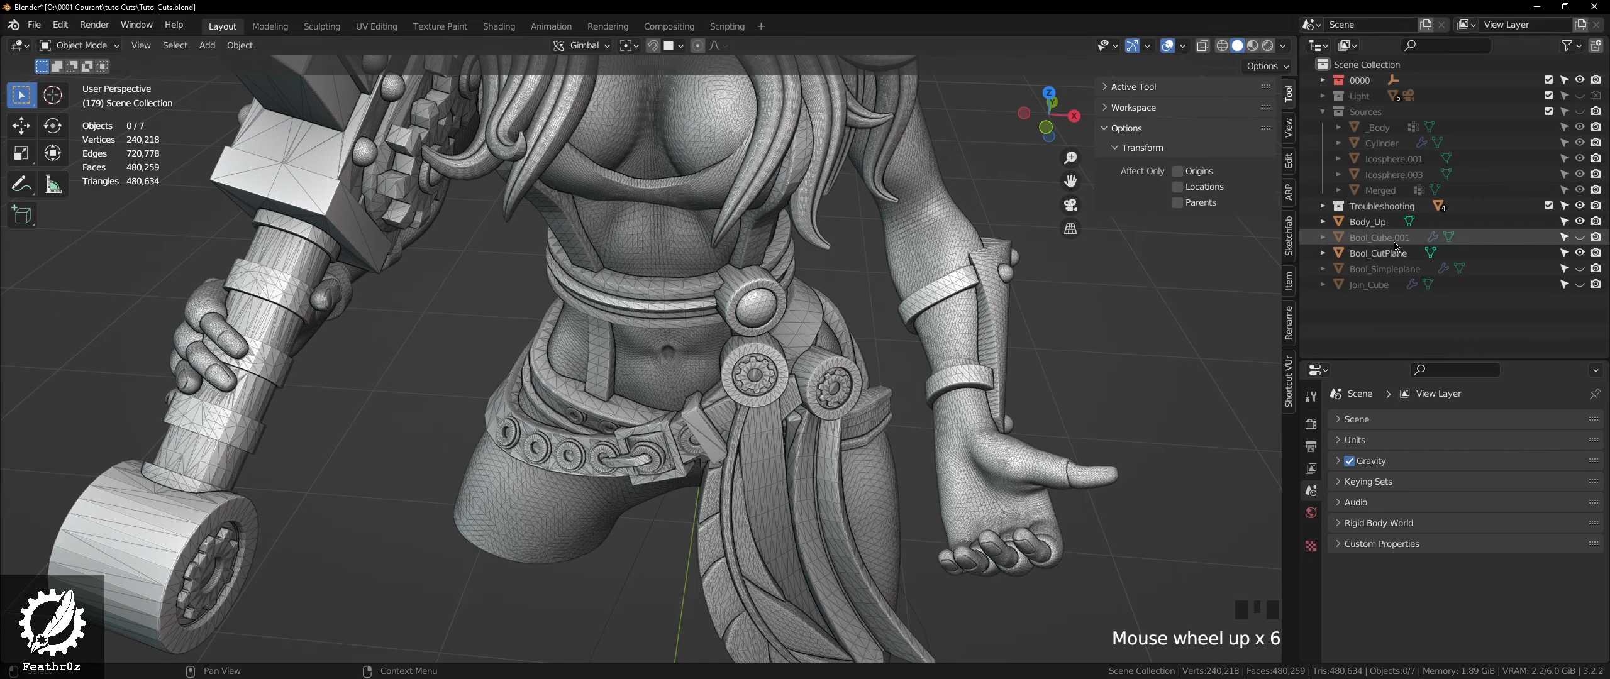
click(1377, 252)
key(KP_Divide)
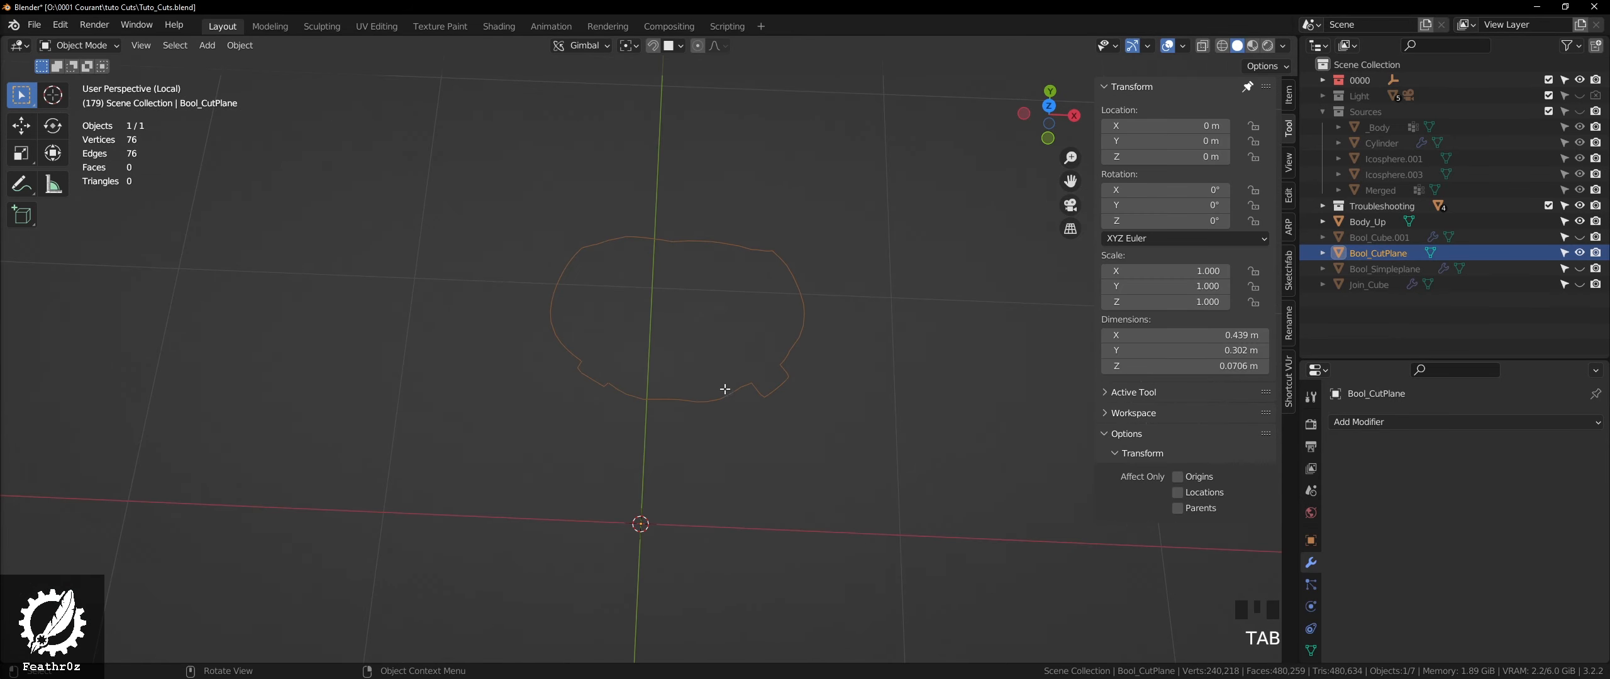
key(Tab)
middle_drag(725, 389, 727, 401)
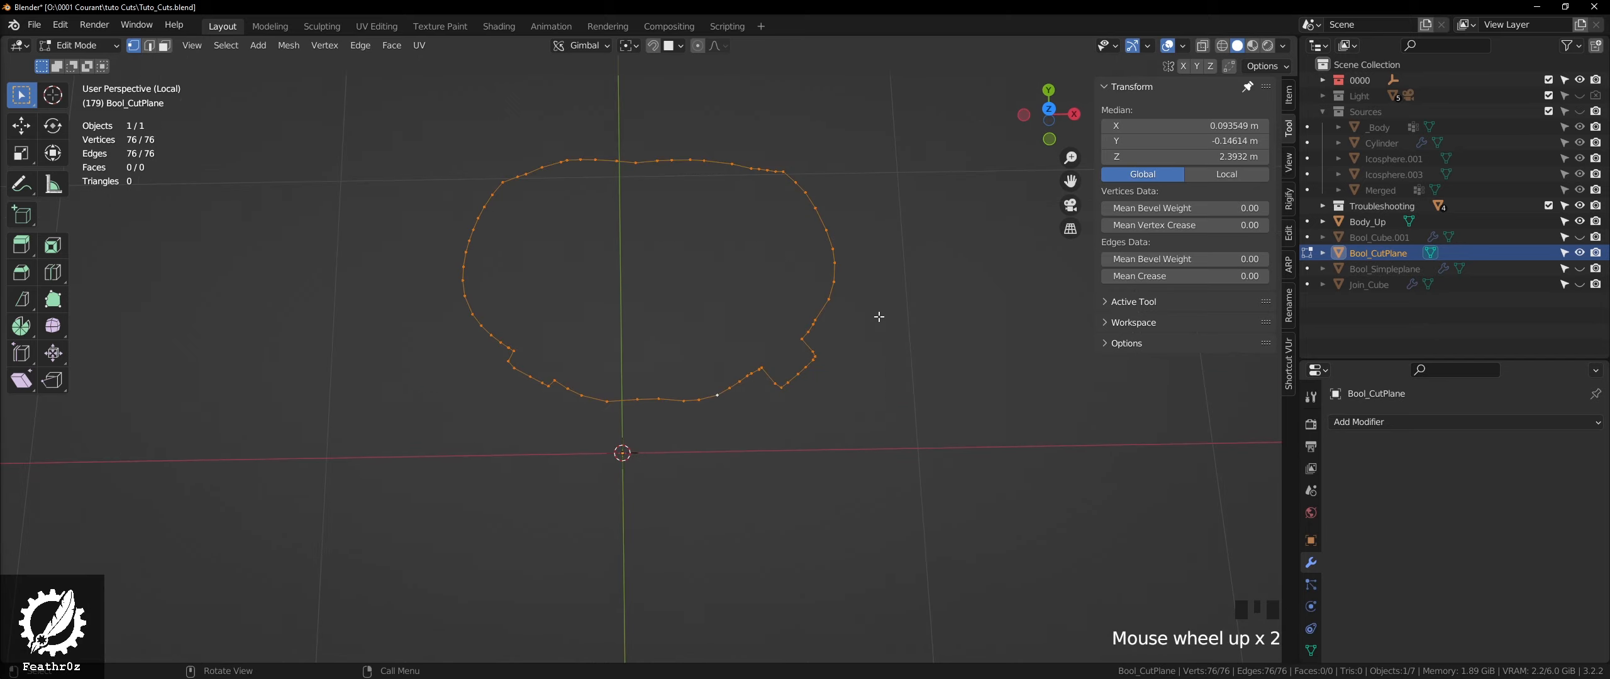
- Extrude the whole cut outline in place, scale the new loop outward to about 1.17, and check it against the figure
key(e)
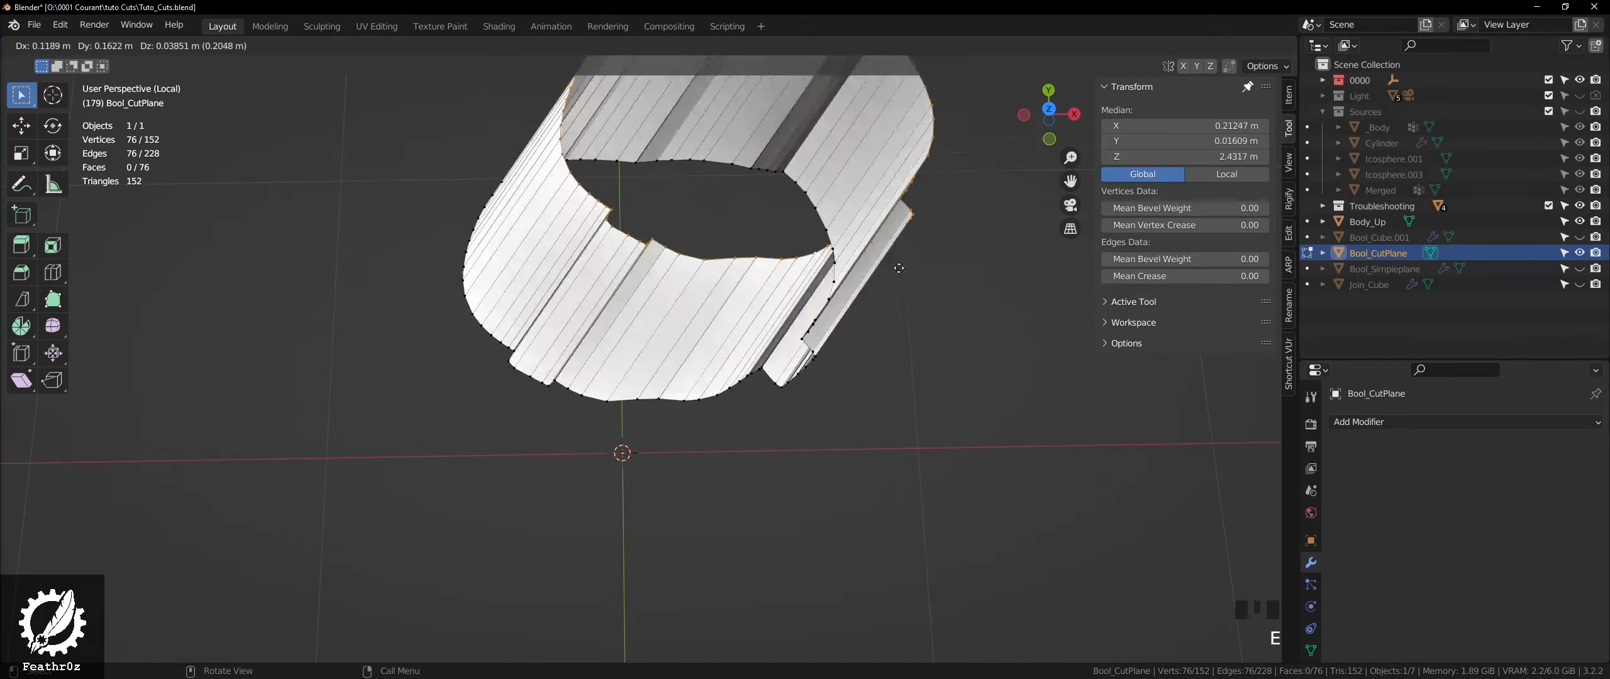
right_click(780, 377)
key(s)
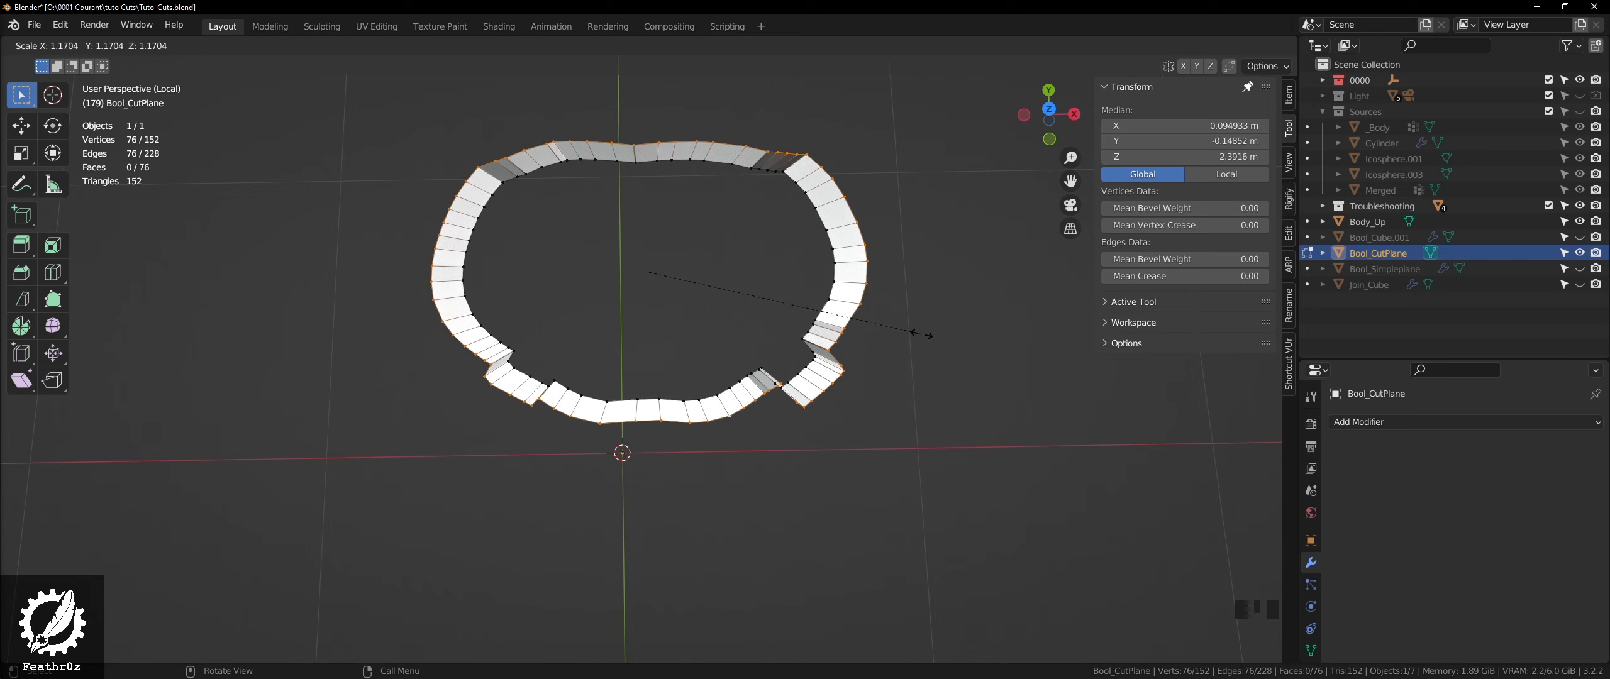
click(922, 335)
middle_drag(922, 335, 880, 302)
key(KP_Divide)
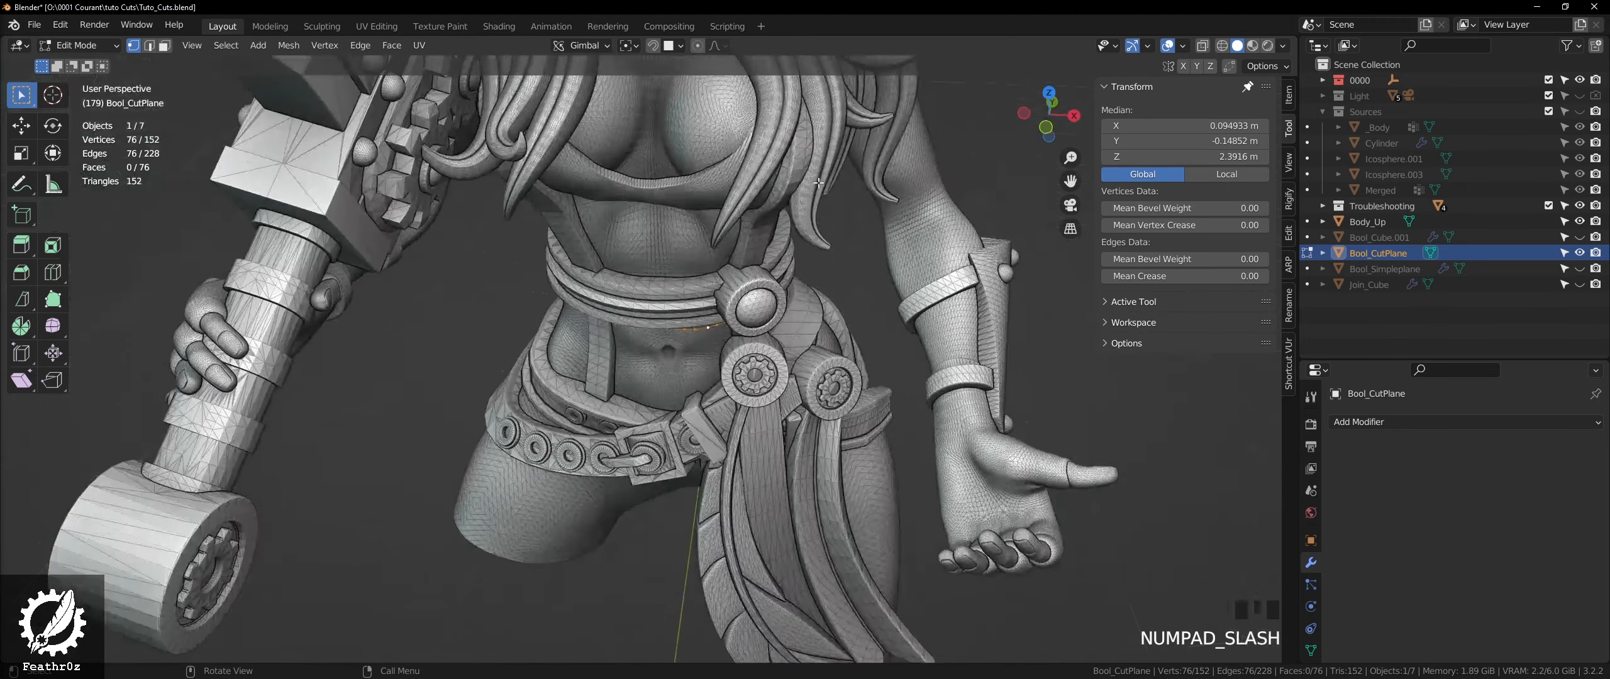
scroll(705, 331, up, 3)
scroll(704, 332, up, 3)
middle_drag(705, 331, 762, 233)
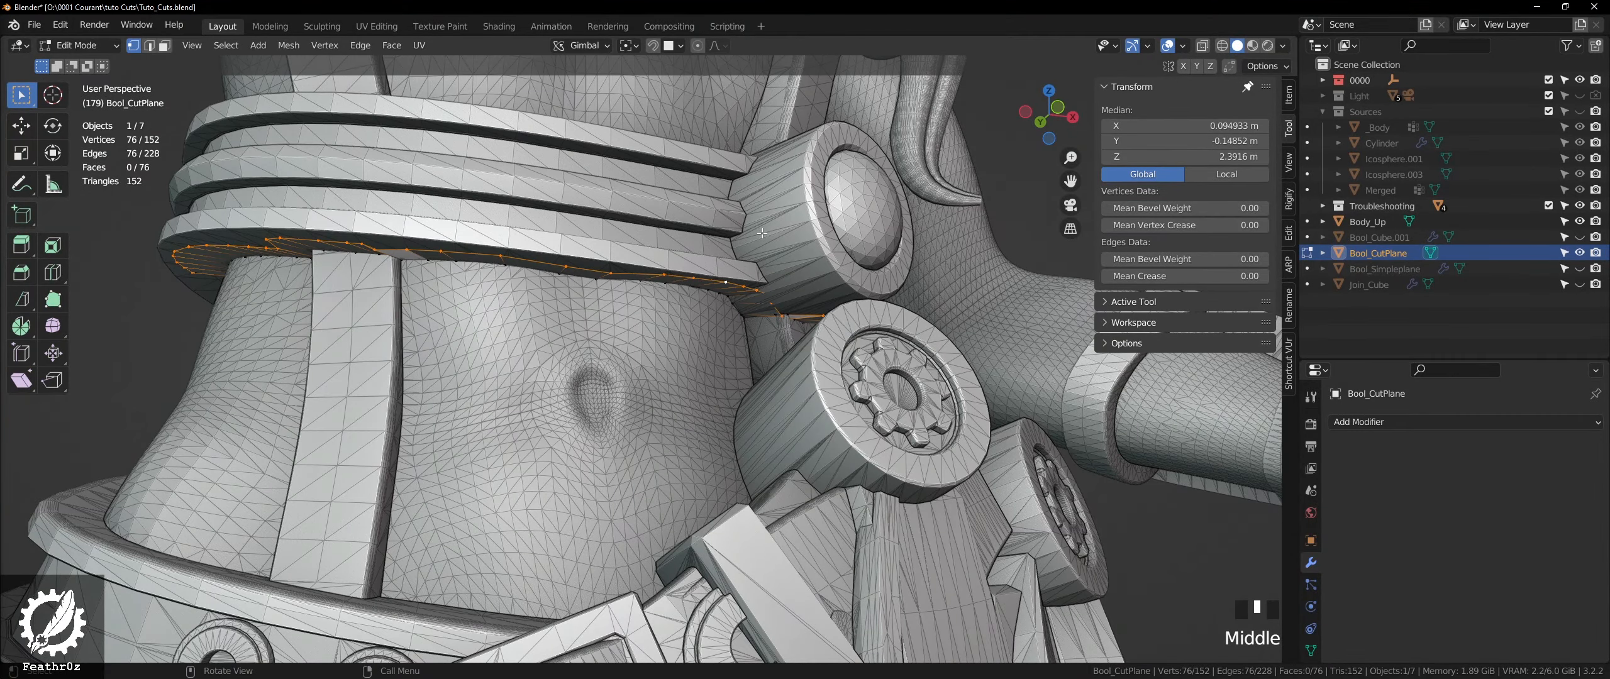
- Isolate the cut plane with X-ray on and reposition two outer-rim vertices at the inner corner of the front notch
key(KP_Divide)
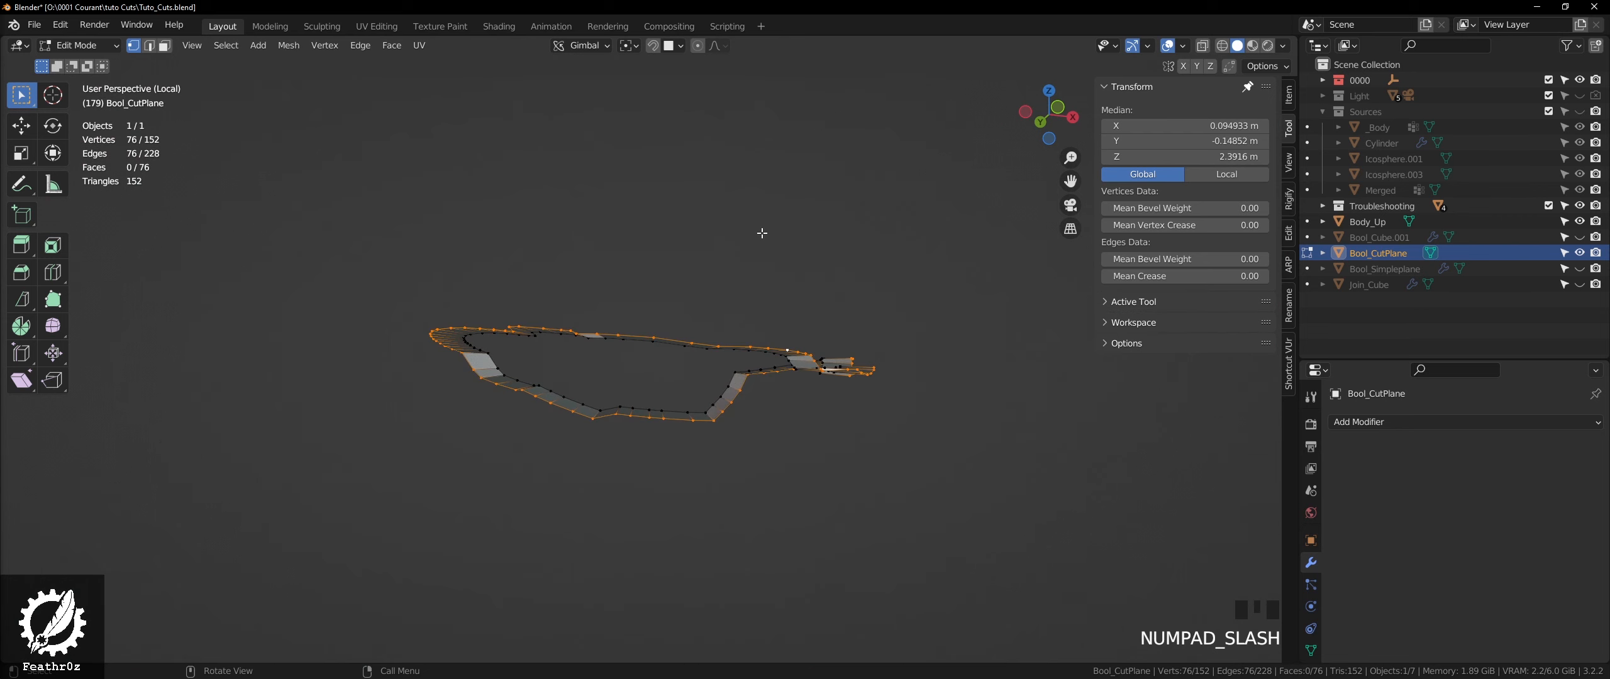
middle_drag(763, 233, 643, 396)
scroll(658, 410, up, 10)
click(643, 397)
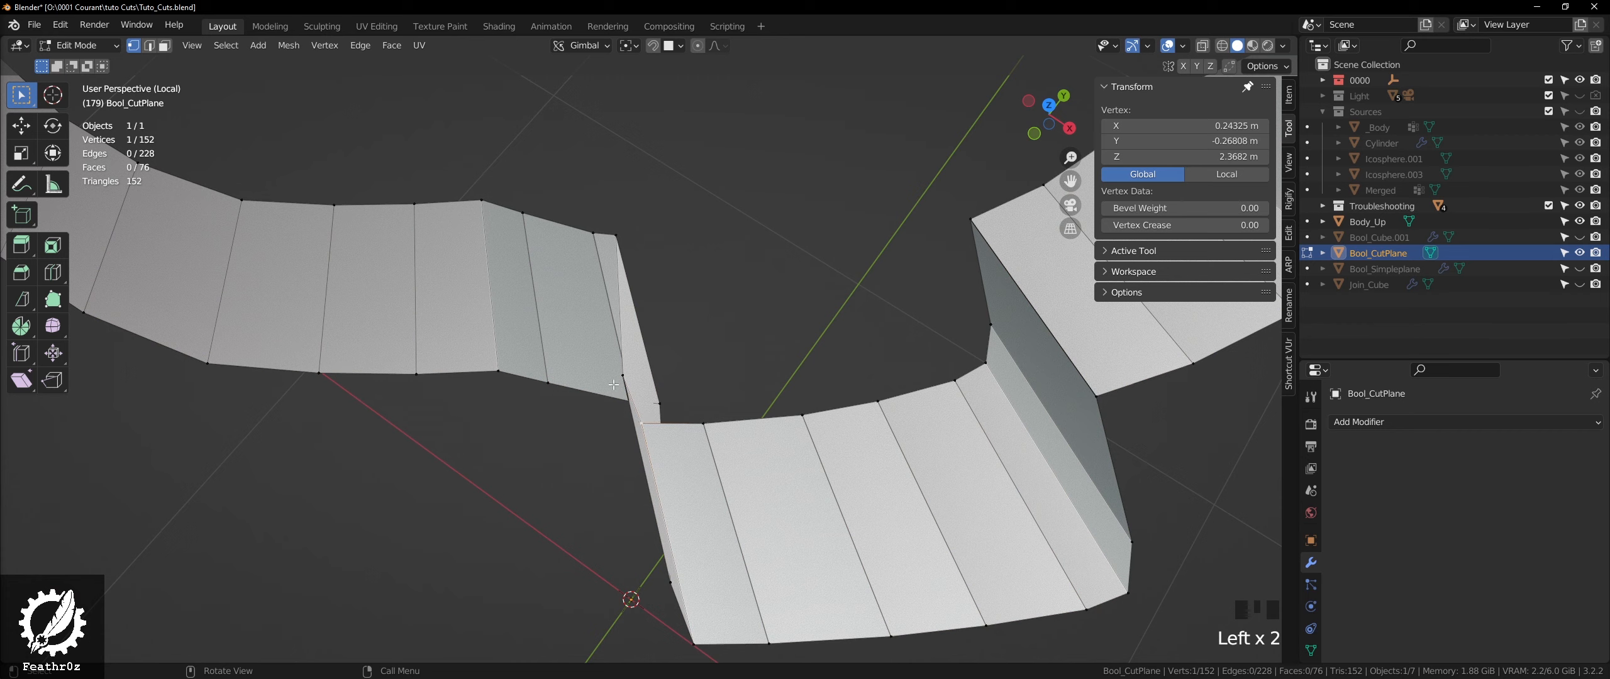
key(alt+z)
key(g)
click(643, 396)
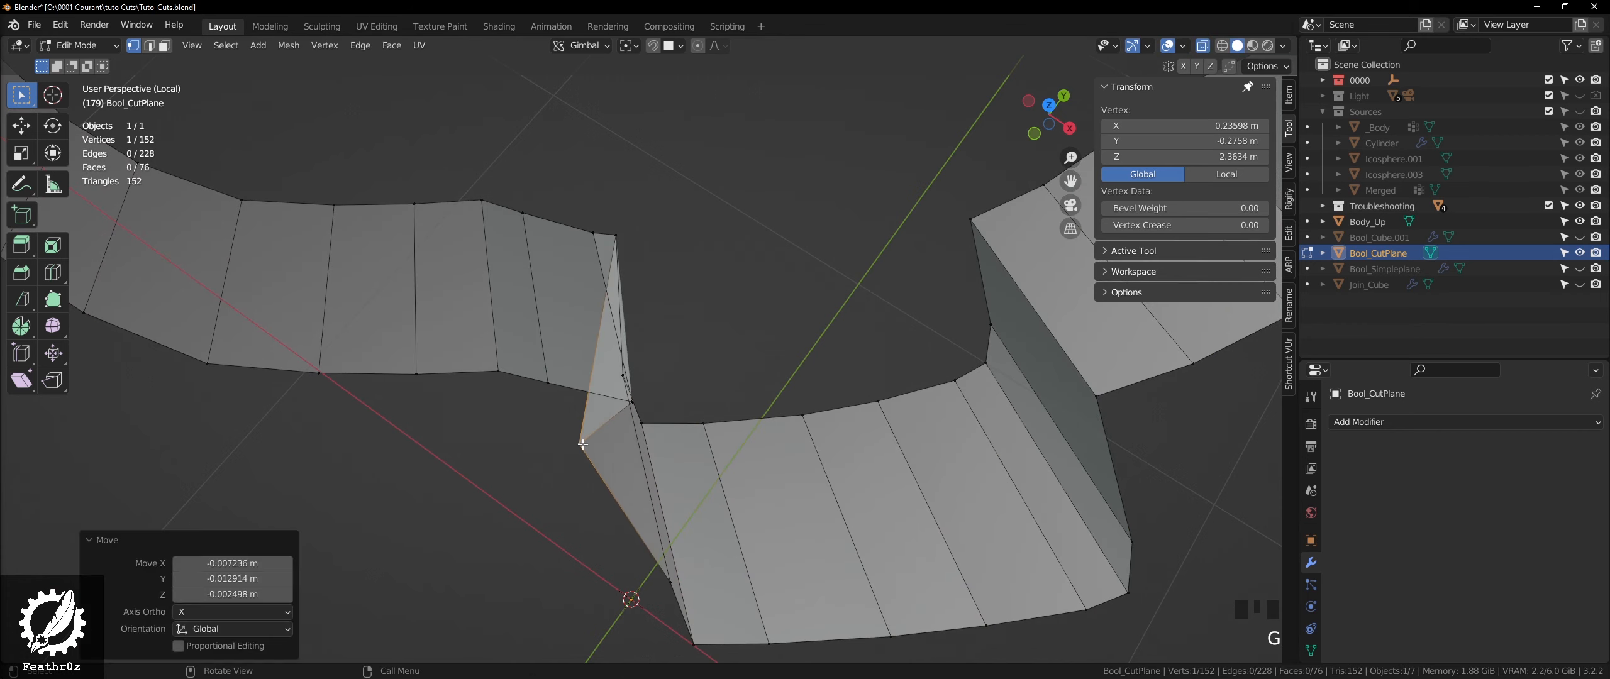
scroll(643, 395, up, 3)
key(g)
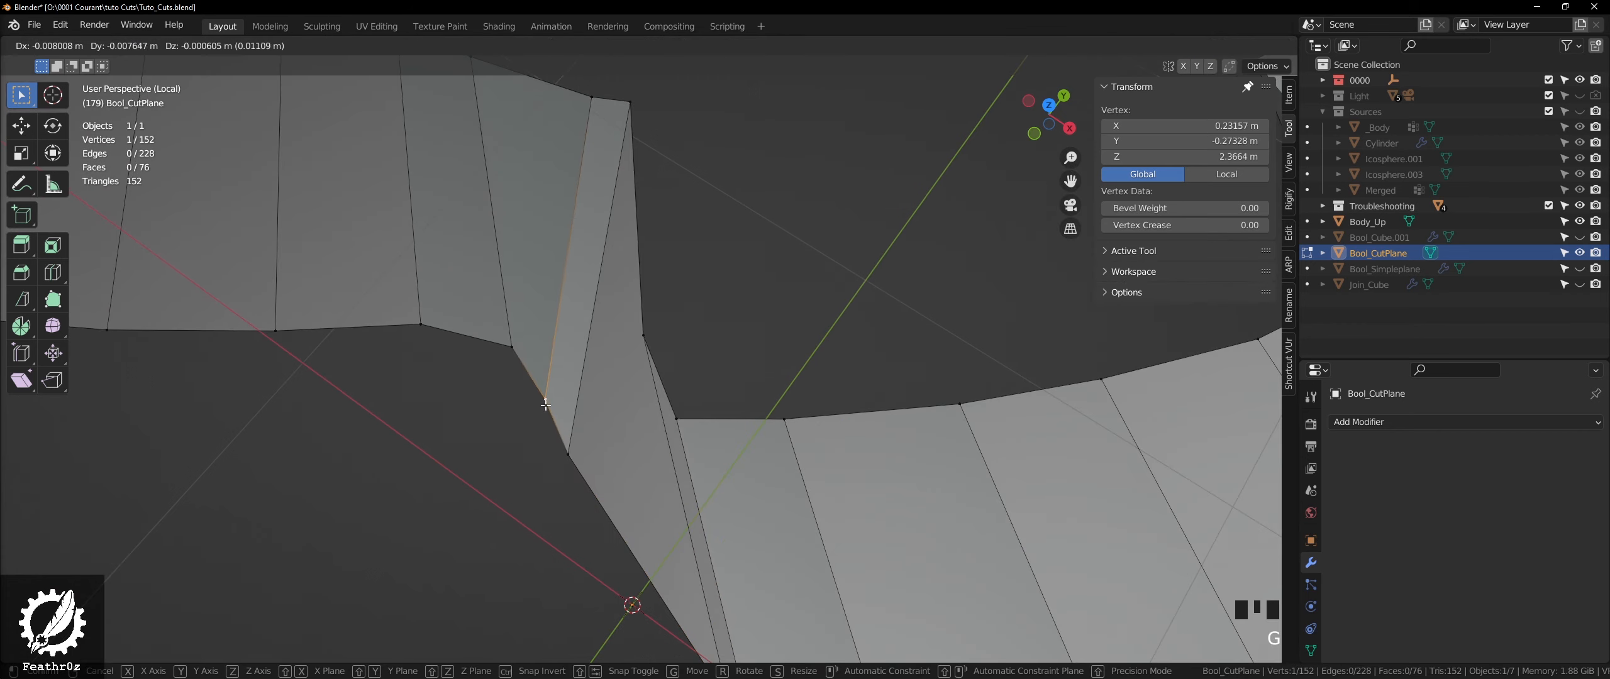
click(546, 405)
- Shift the next outer-rim vertex beside the notch corner and one along the notch side inward, then check the fit on the figure
middle_drag(546, 405, 610, 410)
click(478, 380)
key(g)
click(470, 390)
scroll(715, 503, down, 2)
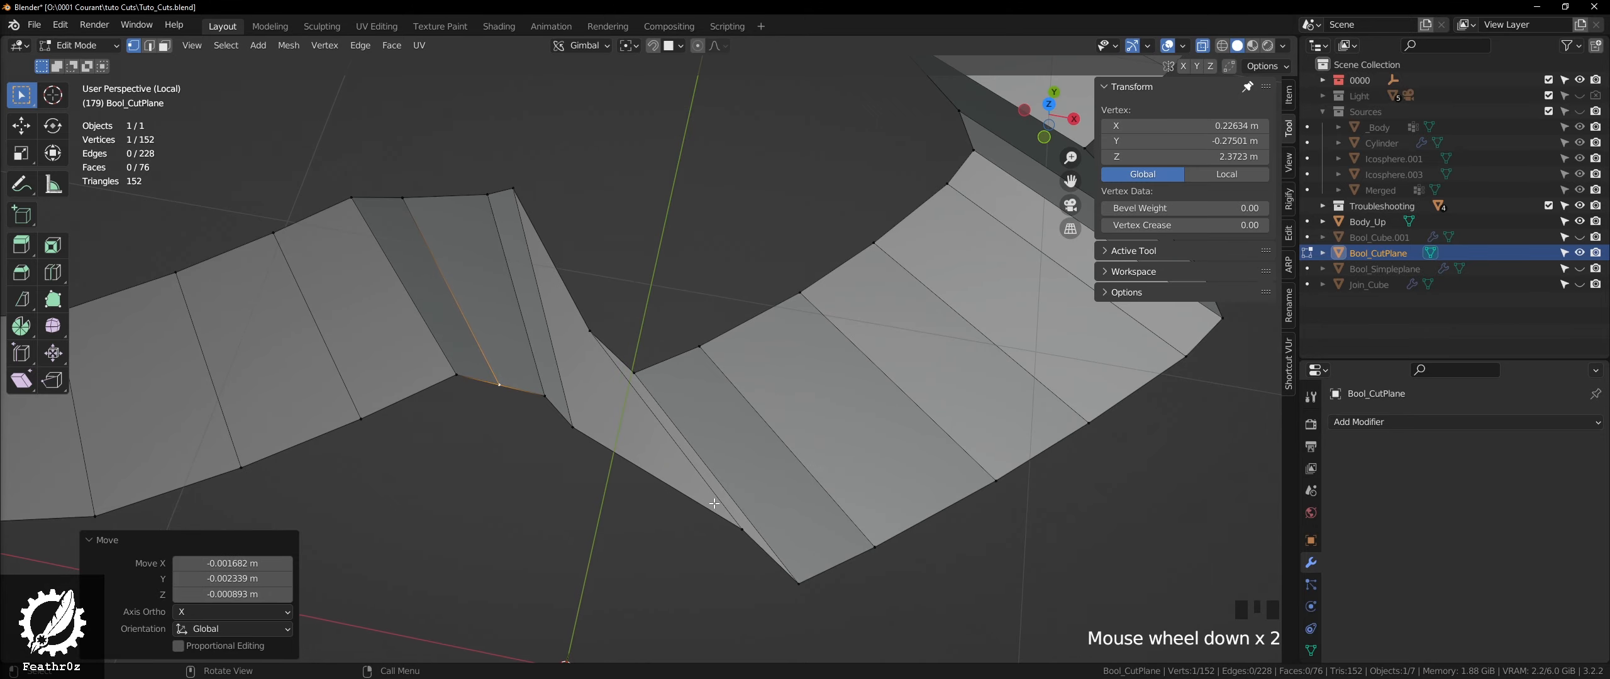
click(740, 525)
key(g)
click(604, 478)
key(KP_Divide)
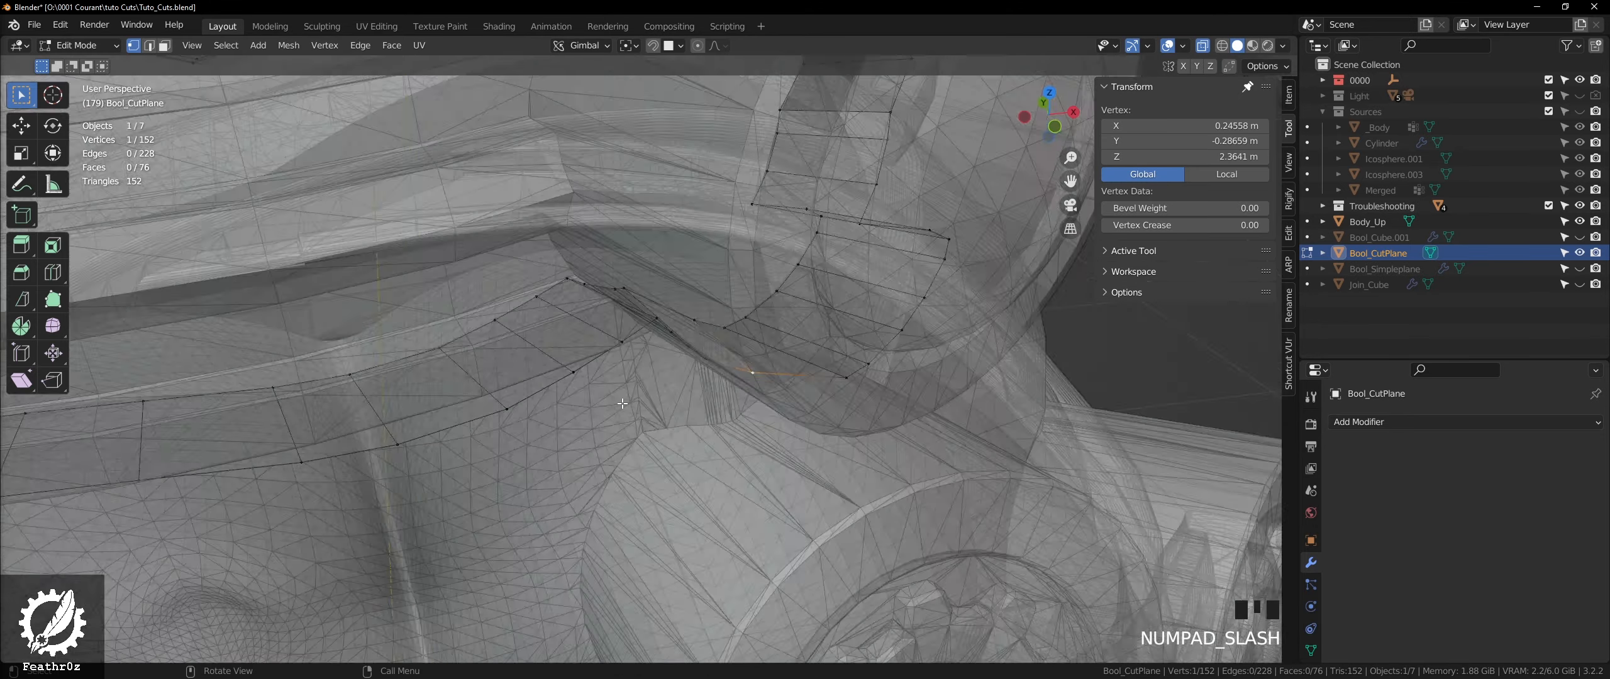
scroll(878, 320, up, 4)
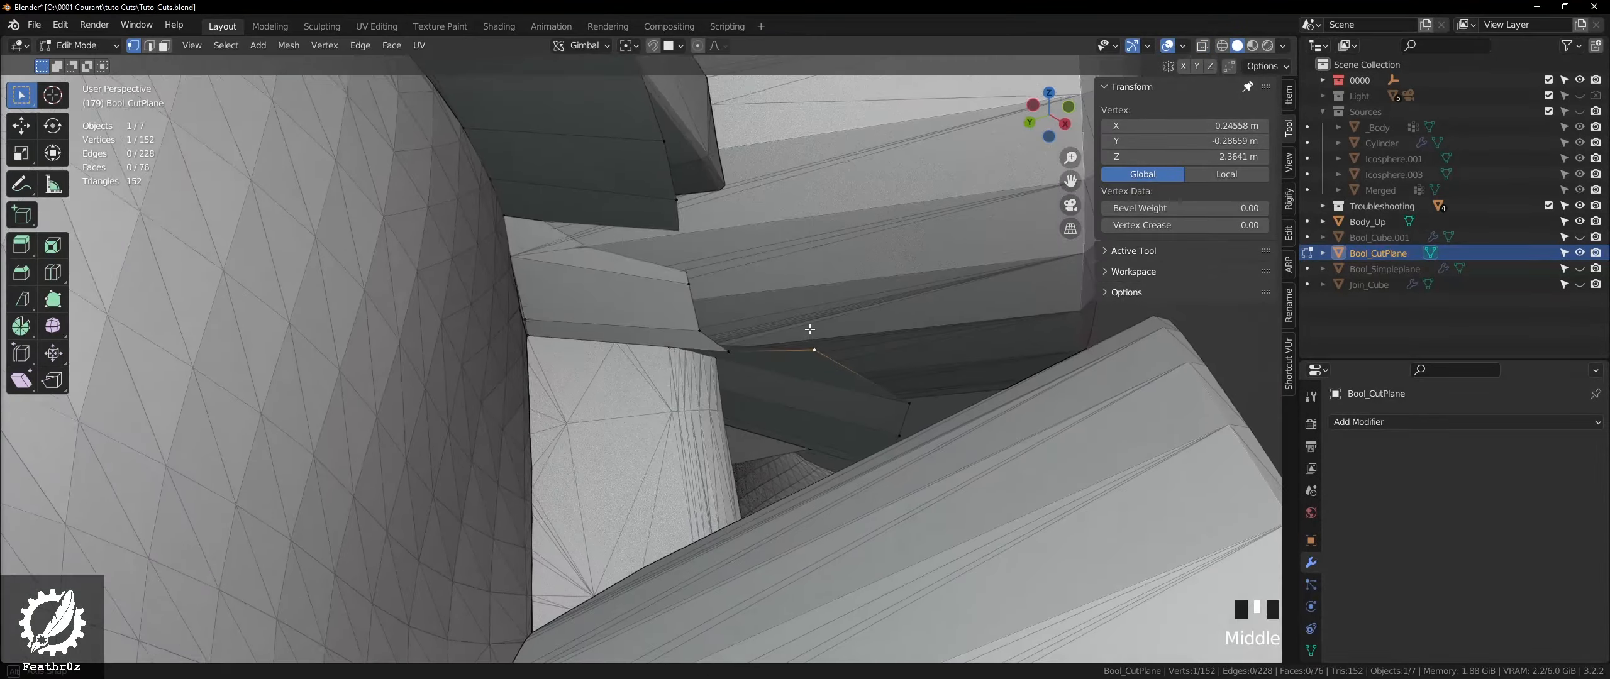
- With the cut plane isolated, slide two outer-rim vertices just before the notch corner back along the rim to spread their spacing
key(KP_Divide)
middle_drag(724, 381, 705, 403)
scroll(704, 403, up, 11)
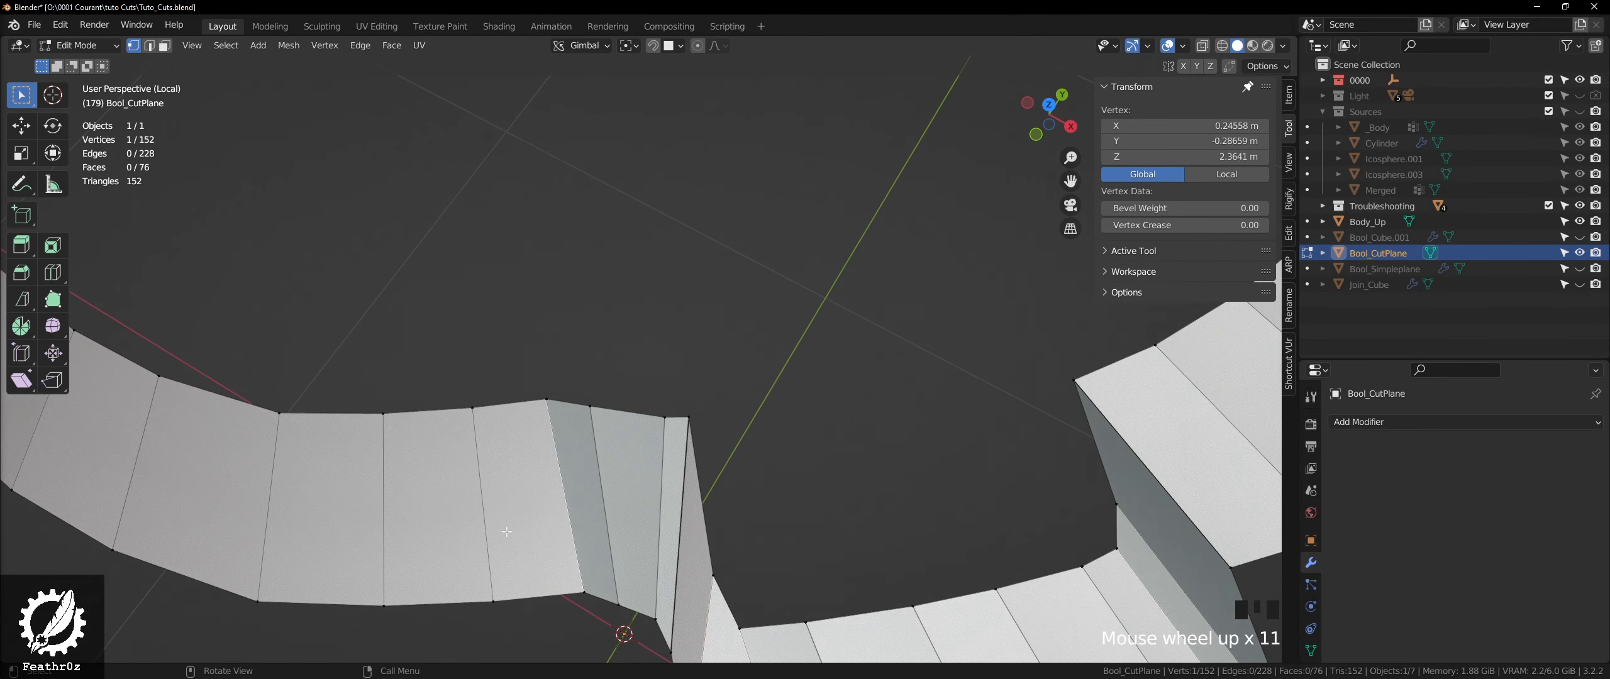
shift+middle_drag(705, 490, 698, 414)
click(624, 450)
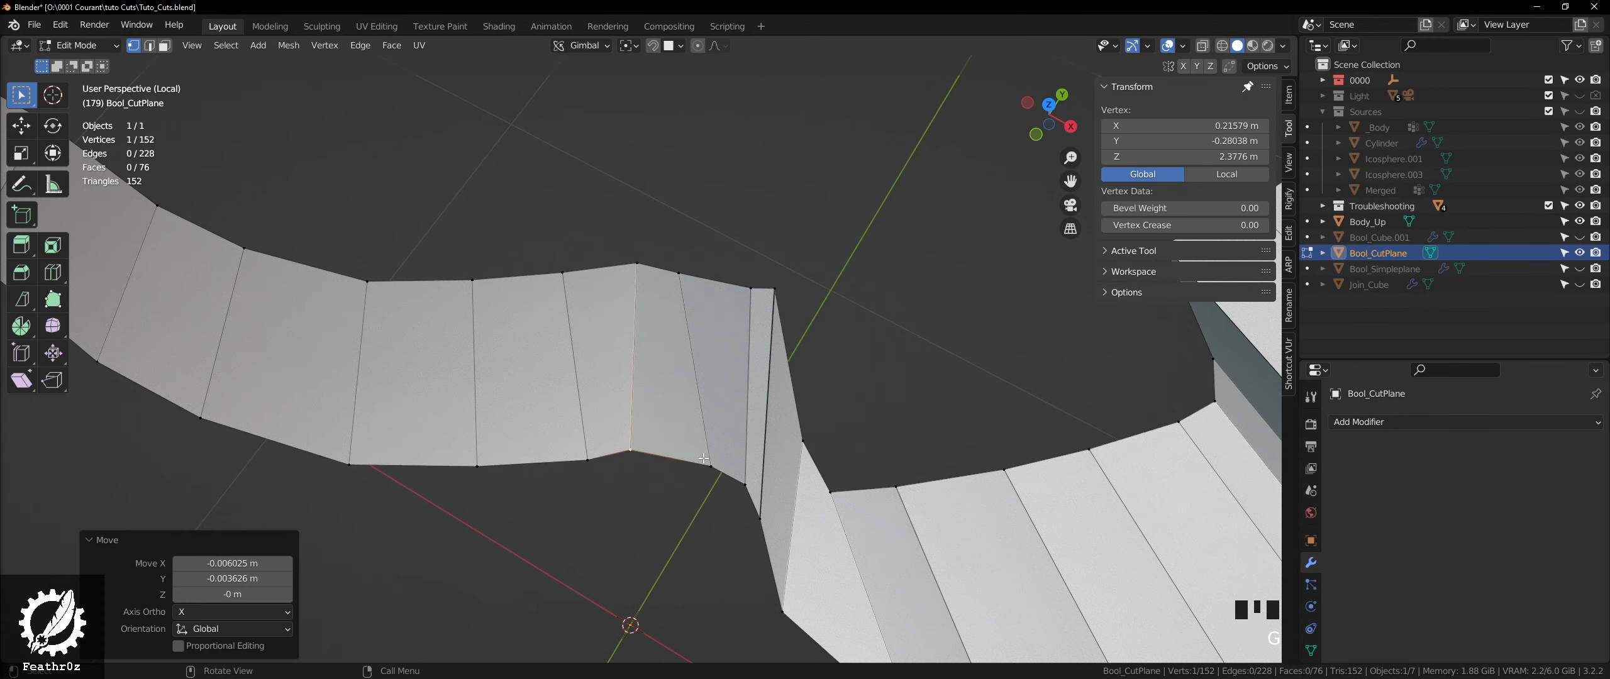
key(alt+a)
click(719, 476)
key(g)
click(665, 474)
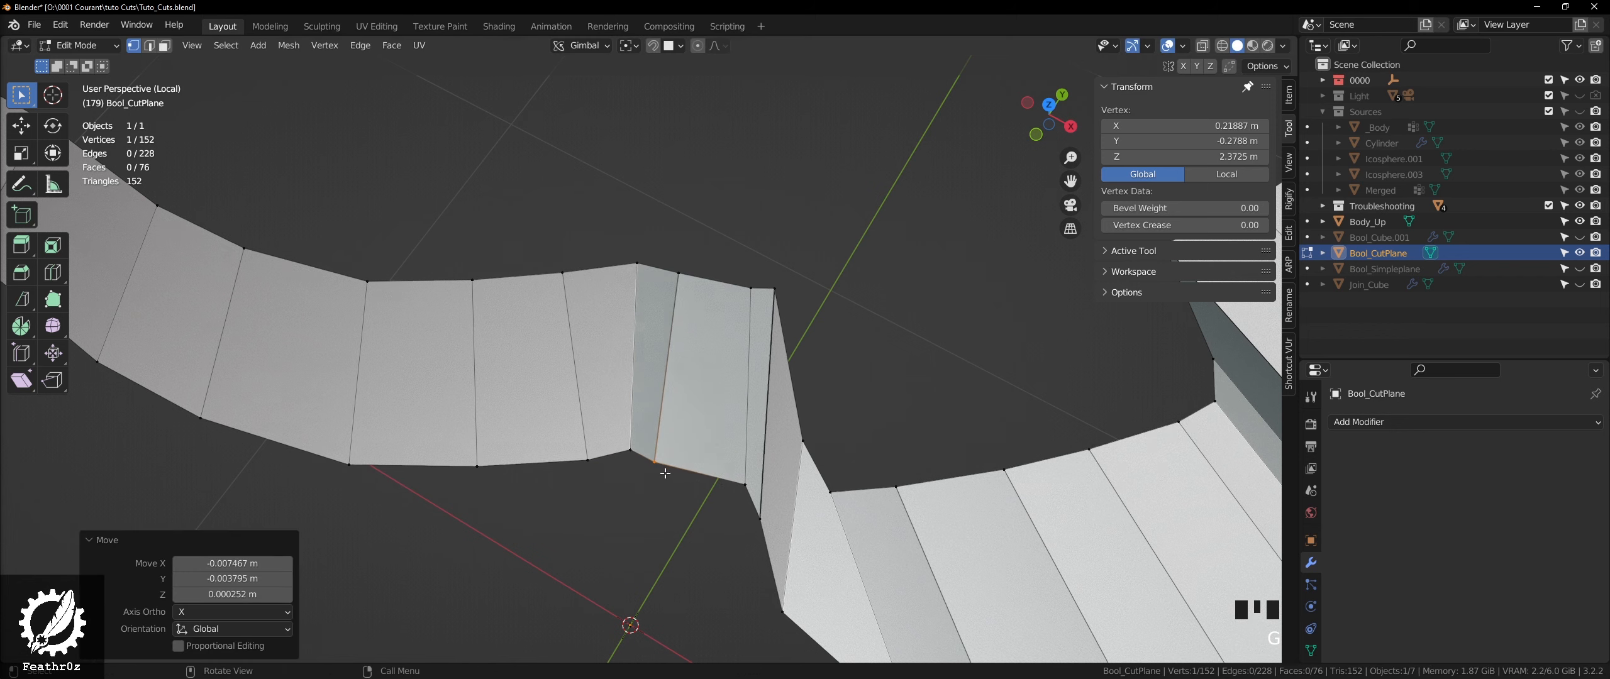
- Reposition the remaining outer-rim vertices around the notch corner to remove the overlapping faces, and bring back the full figure
drag(750, 496, 779, 530)
key(g)
click(693, 495)
key(g)
click(755, 525)
shift+middle_drag(755, 526, 728, 419)
drag(754, 514, 755, 513)
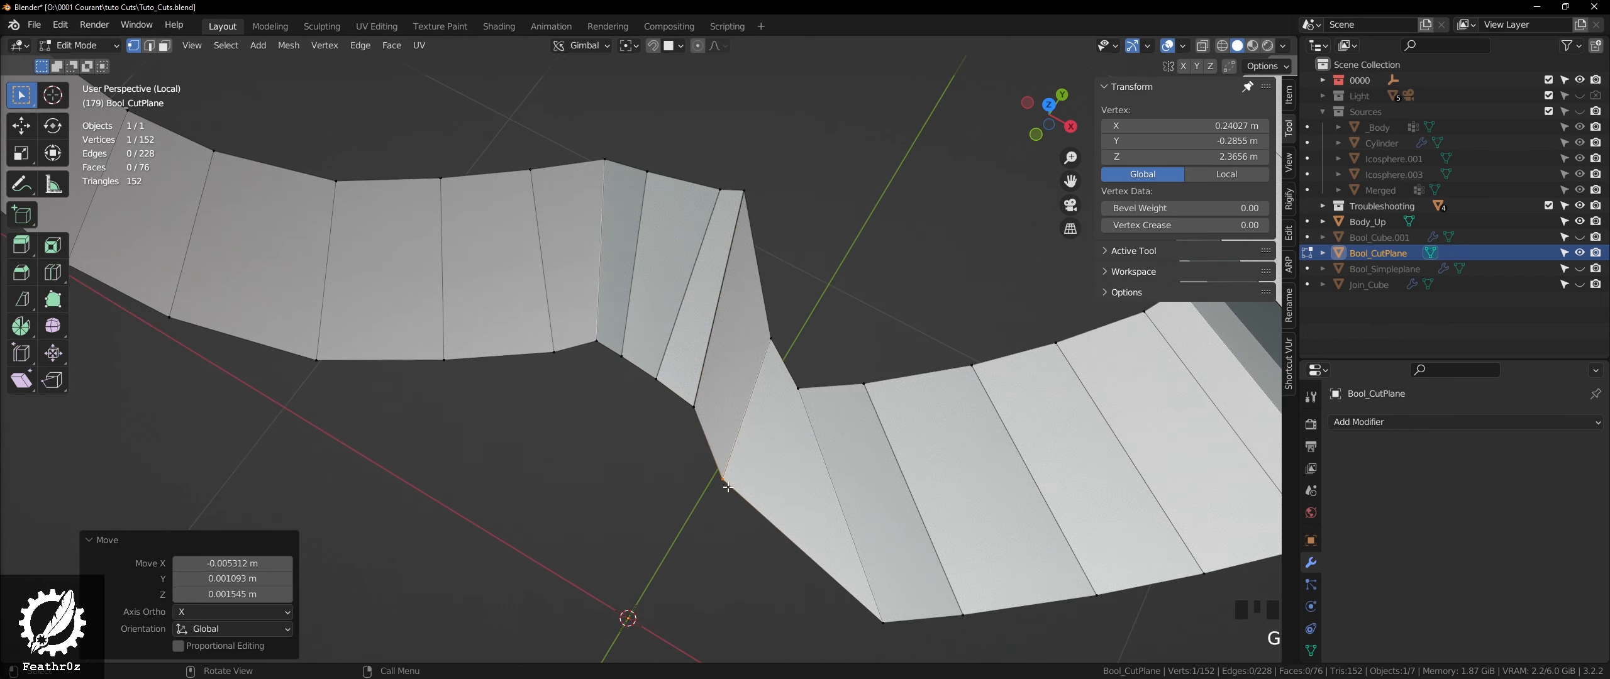
scroll(754, 514, down, 3)
middle_drag(754, 514, 852, 406)
key(KP_Divide)
- Select the run of five outer-rim vertices hidden in the lowest belt at the figure's side and lower them about 0.012 m
scroll(920, 344, down, 2)
scroll(954, 334, down, 2)
scroll(874, 363, down, 3)
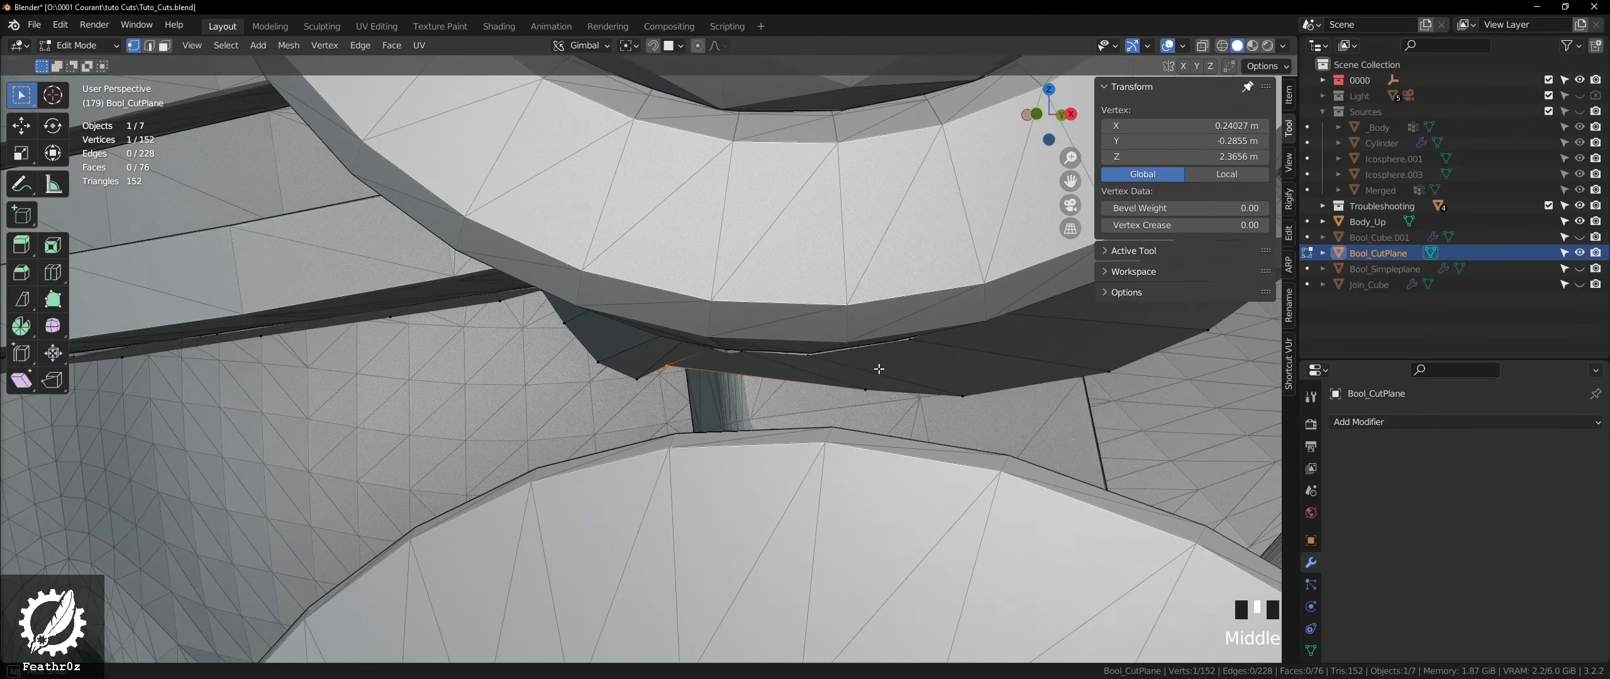
shift+middle_drag(805, 363, 719, 251)
key(alt+z)
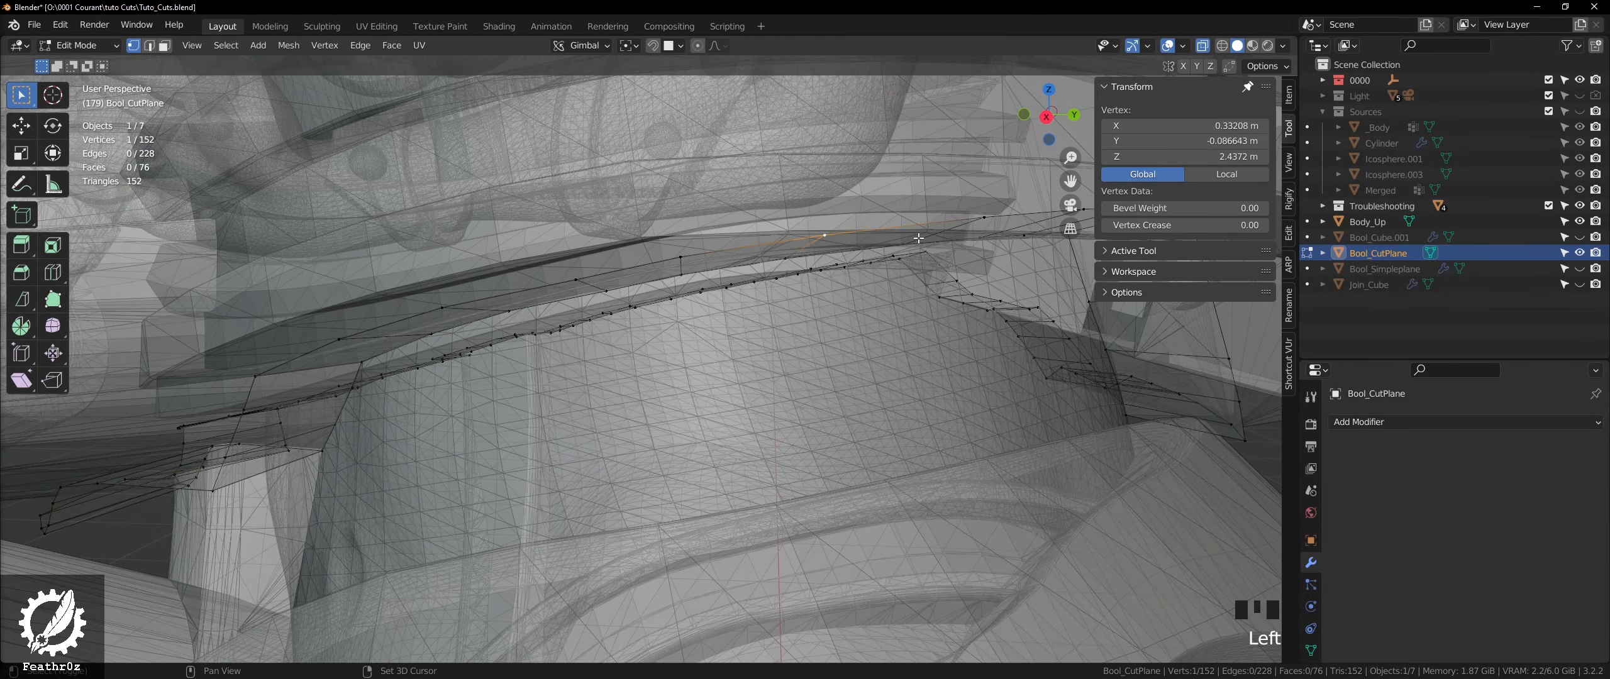
shift+middle_drag(918, 239, 634, 316)
middle_drag(818, 279, 791, 263)
shift+click(791, 262)
shift+click(970, 243)
key(alt+z)
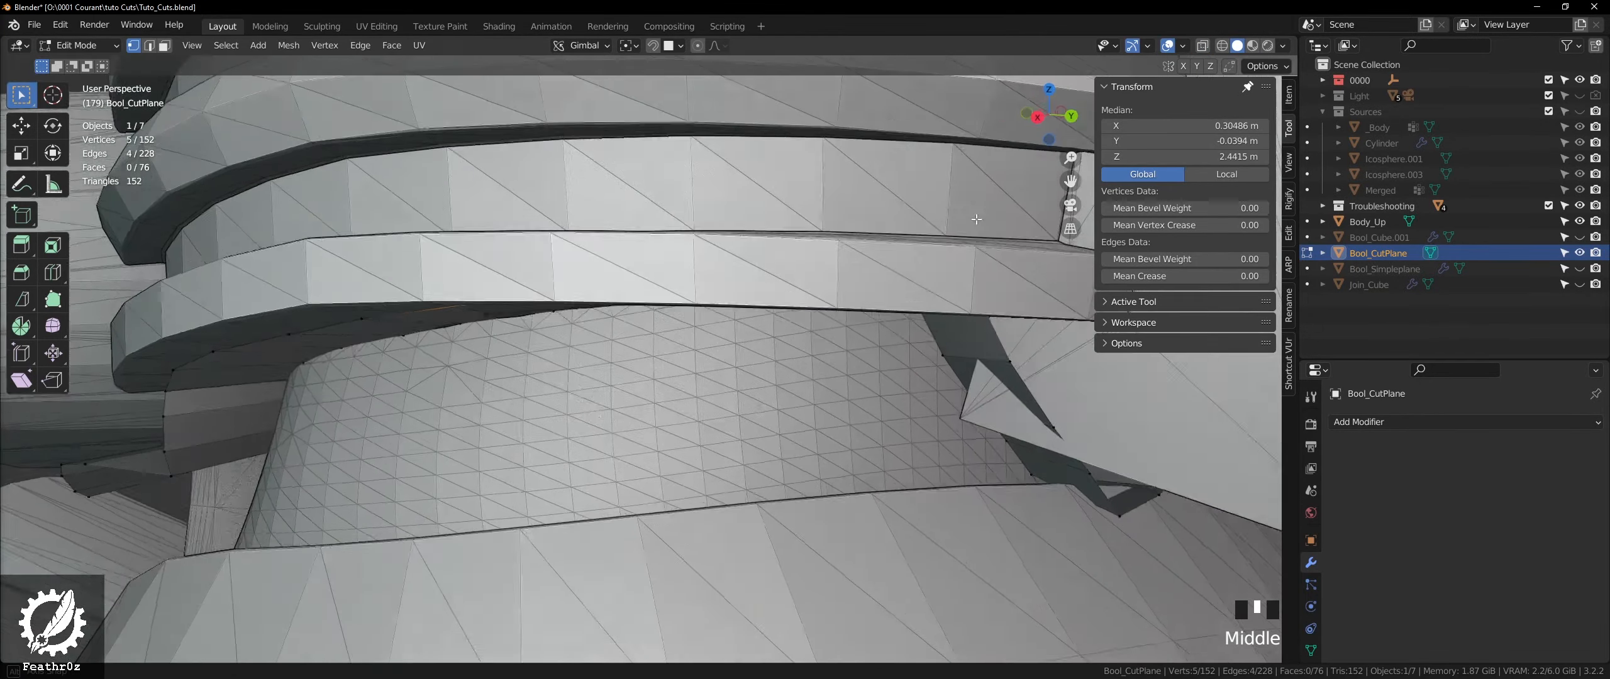
key(g)
click(944, 339)
- Lower the adjoining outer-rim vertex under the lowest belt by about 0.006 m
middle_drag(567, 315, 547, 307)
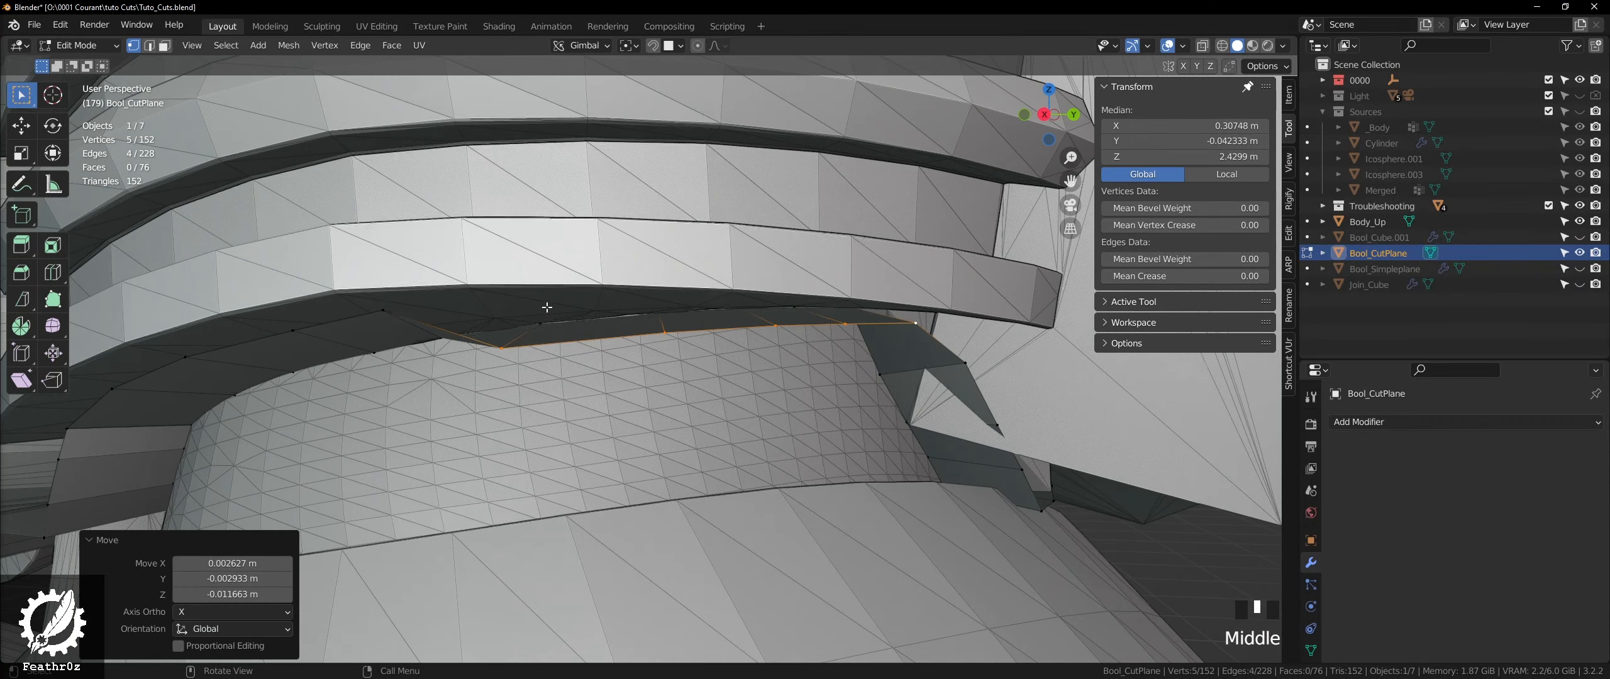
click(388, 313)
key(g)
click(386, 315)
key(g)
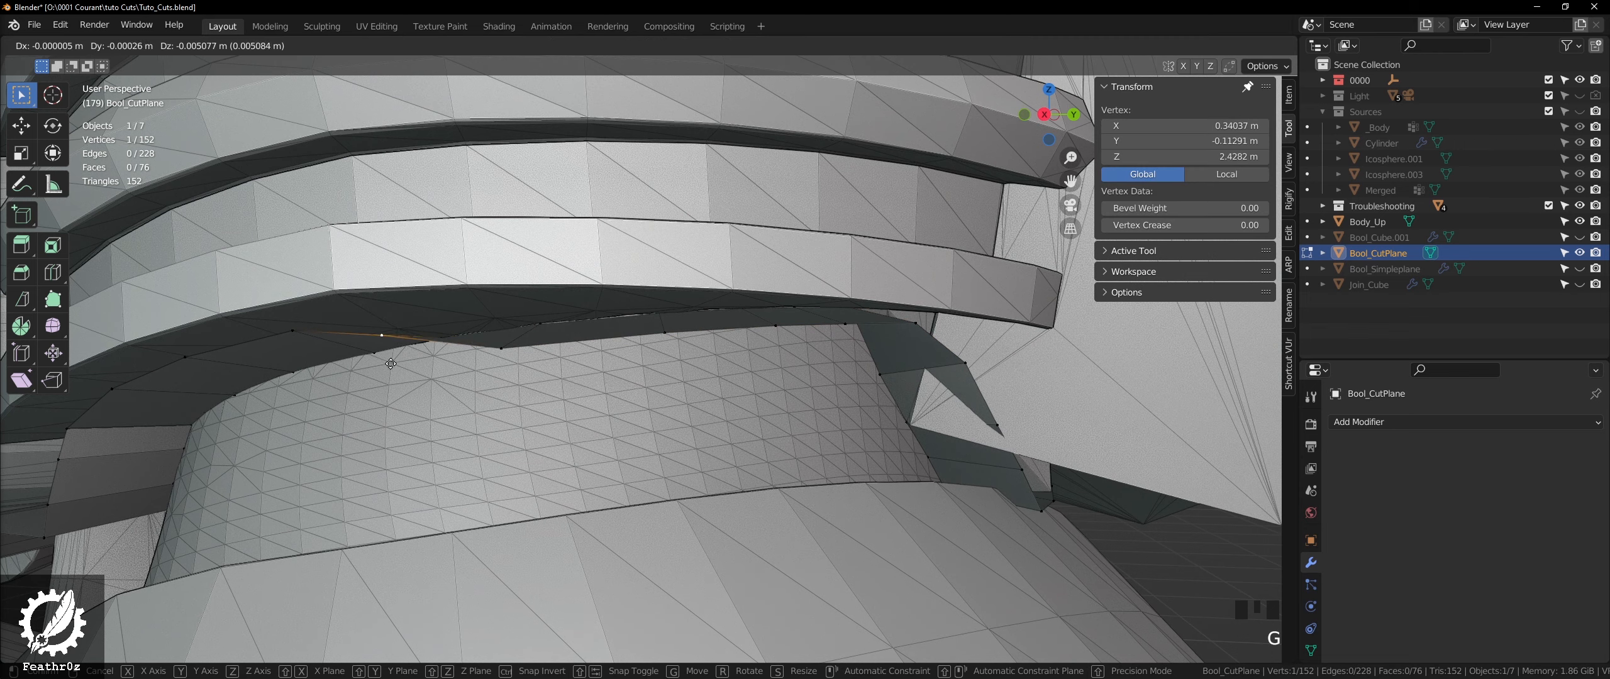
click(391, 362)
- Reposition the outer-rim vertices where the cut plane drops behind the end of the lowest belt, pulling them out of the neighbouring part
shift+middle_drag(629, 331, 755, 365)
scroll(471, 350, up, 3)
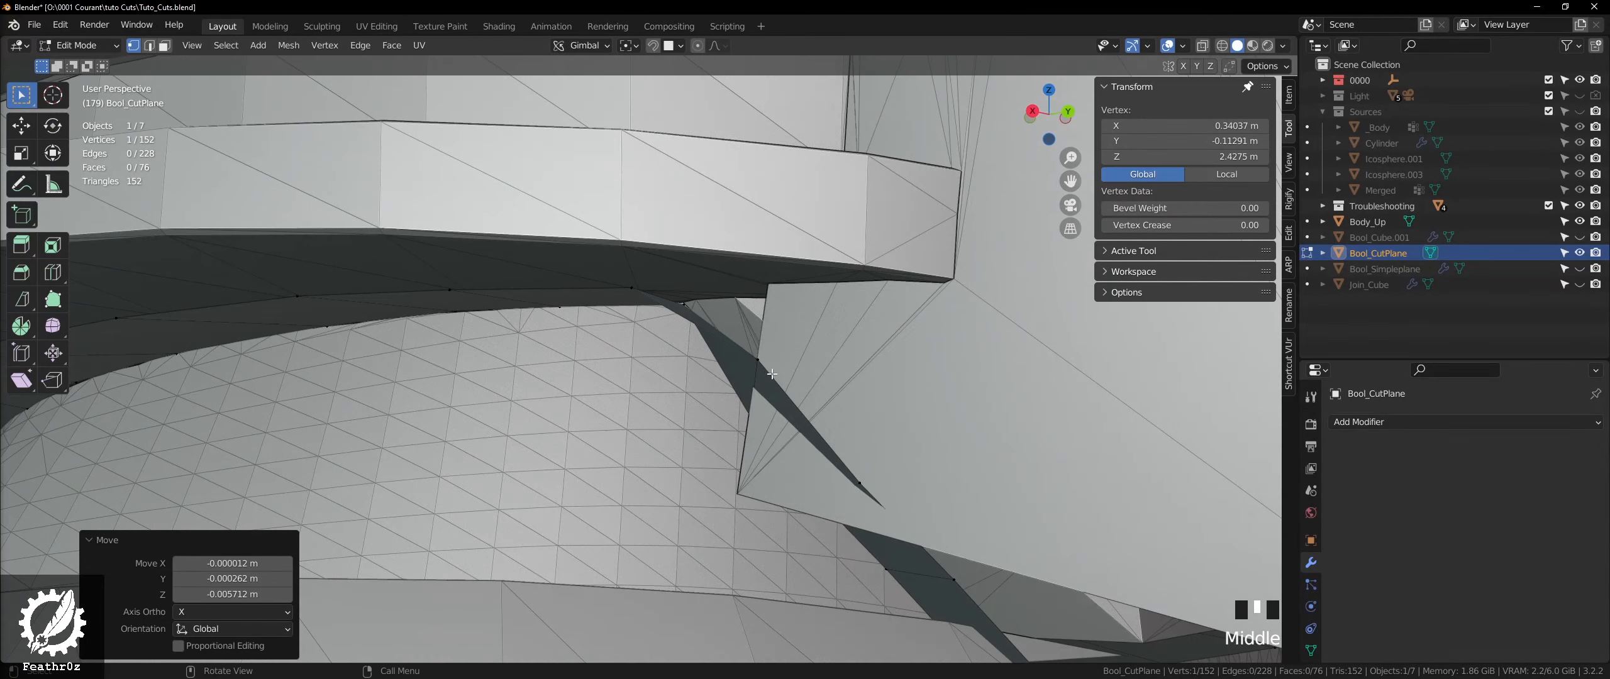
click(766, 365)
click(710, 521)
shift+middle_drag(710, 520, 695, 393)
click(794, 383)
key(g)
click(656, 446)
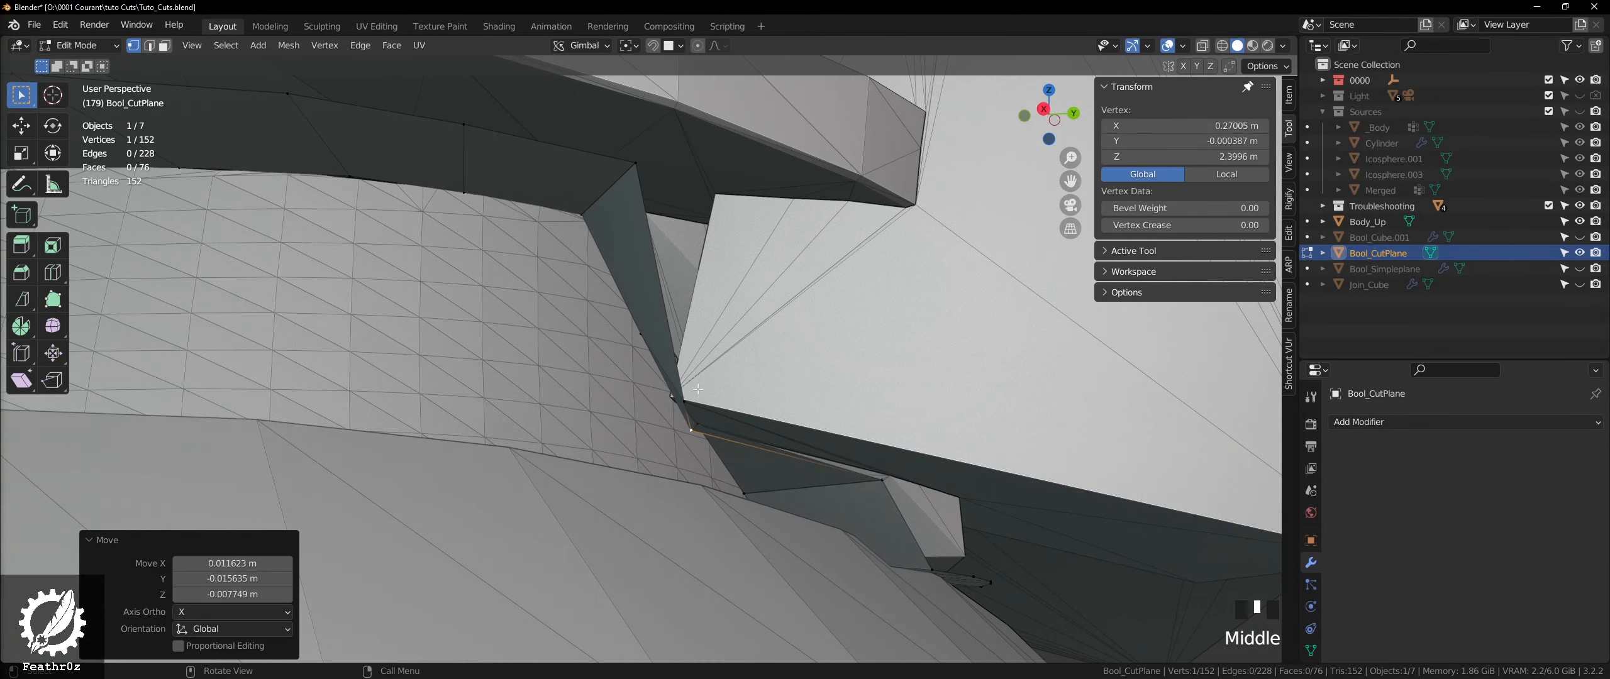
- Move two outer-rim vertices at the lower bend behind the belt toward the waist, clear of the large flat part
click(698, 390)
key(g)
click(617, 394)
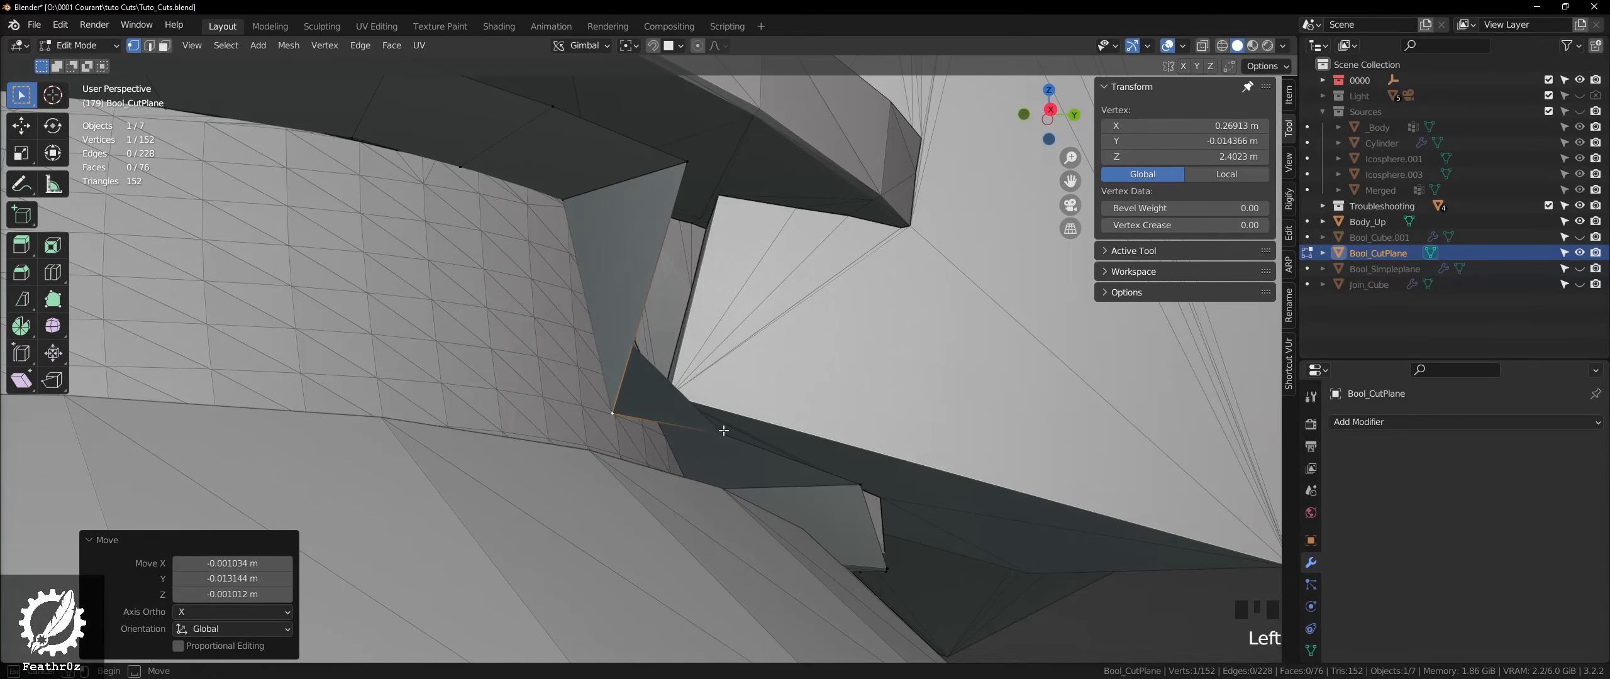
click(711, 427)
key(g)
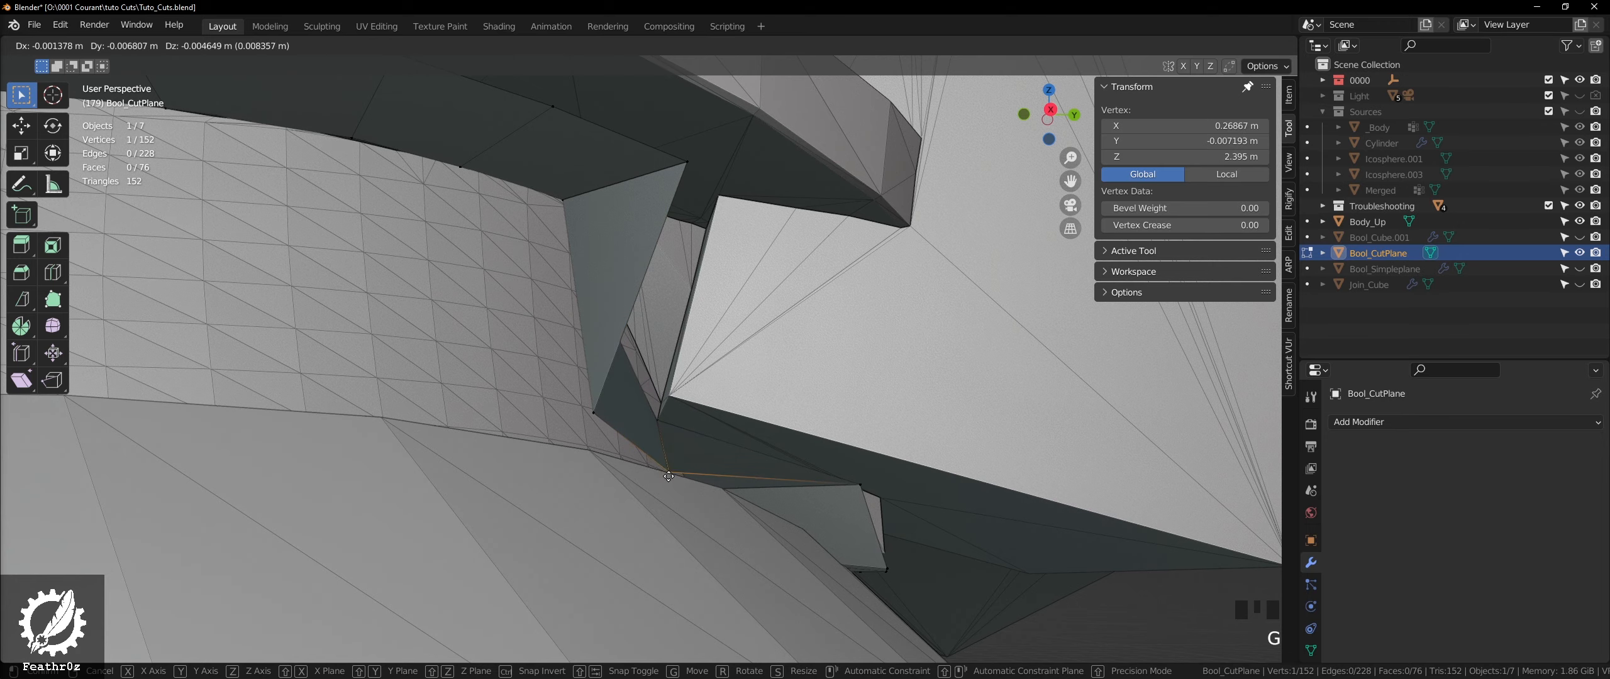
click(669, 476)
- Move the outer-rim vertex at the next bend below the large flat part slightly downward
middle_drag(669, 476, 654, 403)
scroll(830, 460, up, 3)
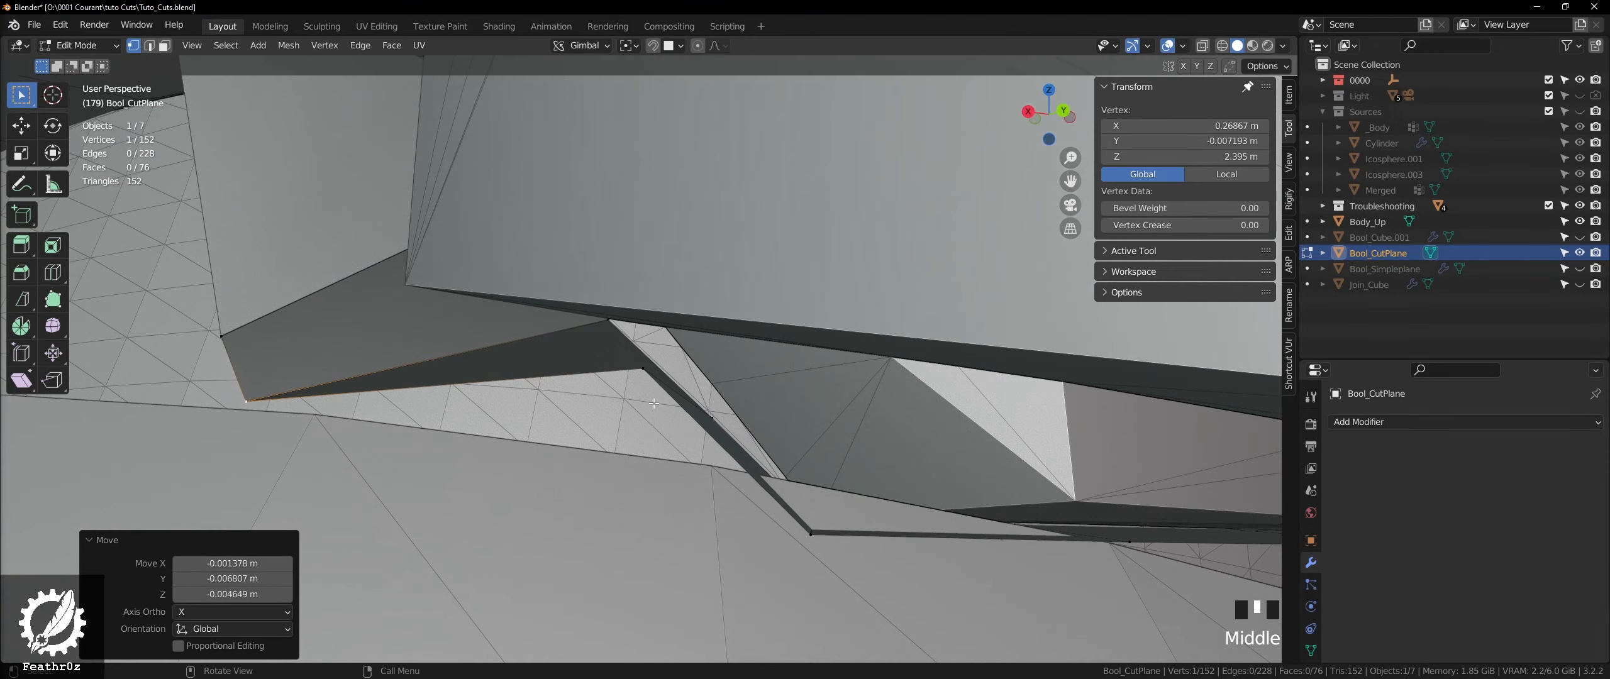
click(654, 404)
key(g)
click(709, 441)
- Raise the two outer-rim vertices nearest the waist toward the lower edge of the large flat part
click(245, 401)
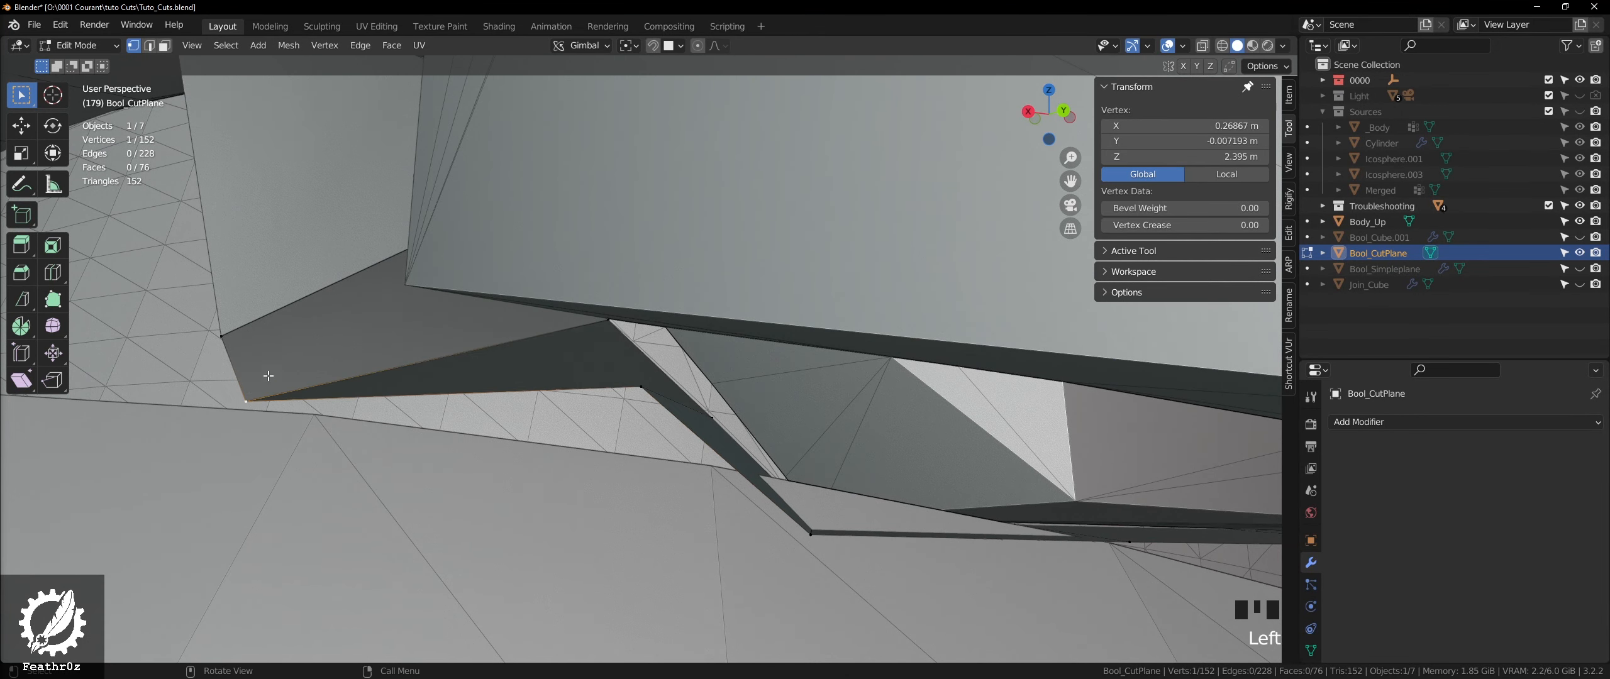
key(g)
click(264, 330)
click(223, 336)
key(g)
click(248, 276)
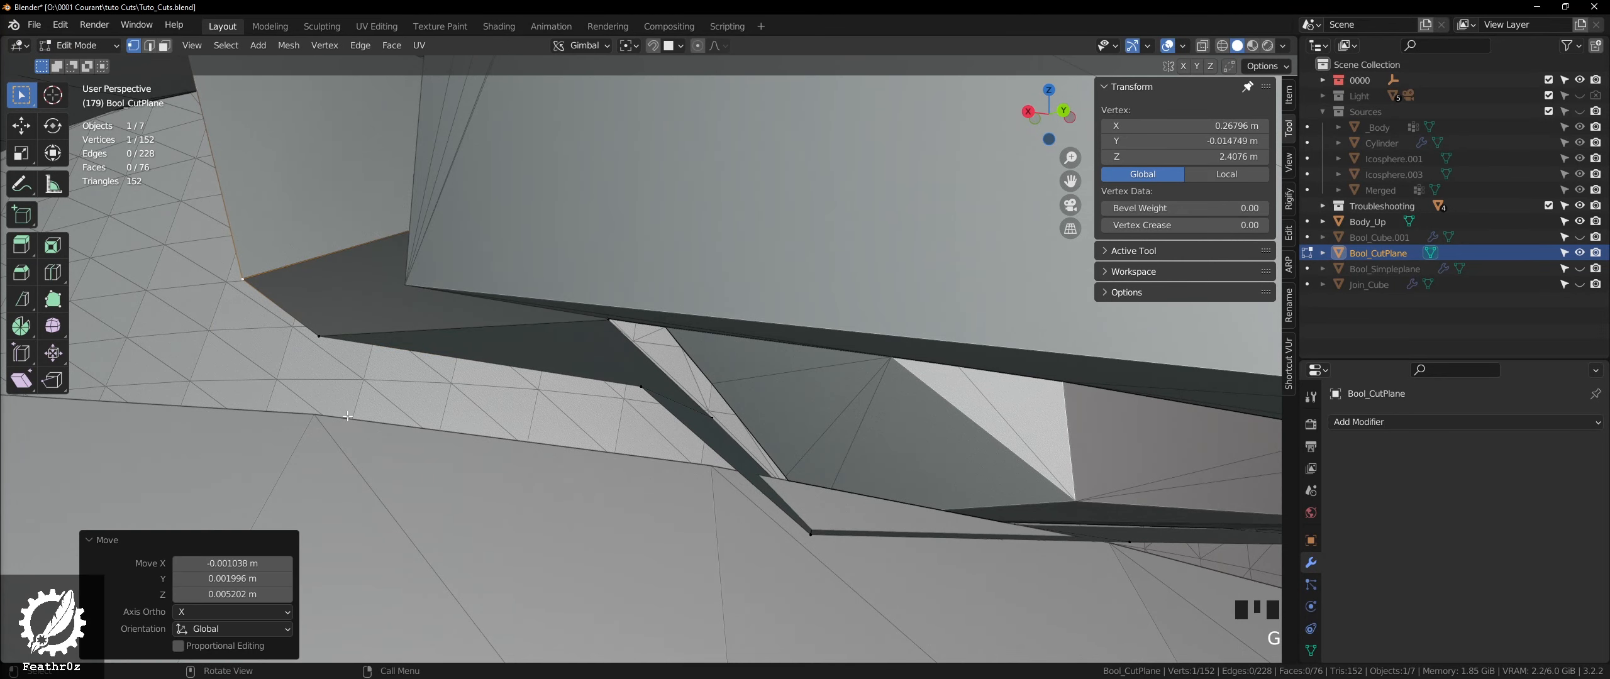
- Move the outer-rim vertex just past the corner of the large flat part upward, clear of the overlapping surface
shift+middle_drag(247, 276, 514, 376)
click(599, 407)
key(g)
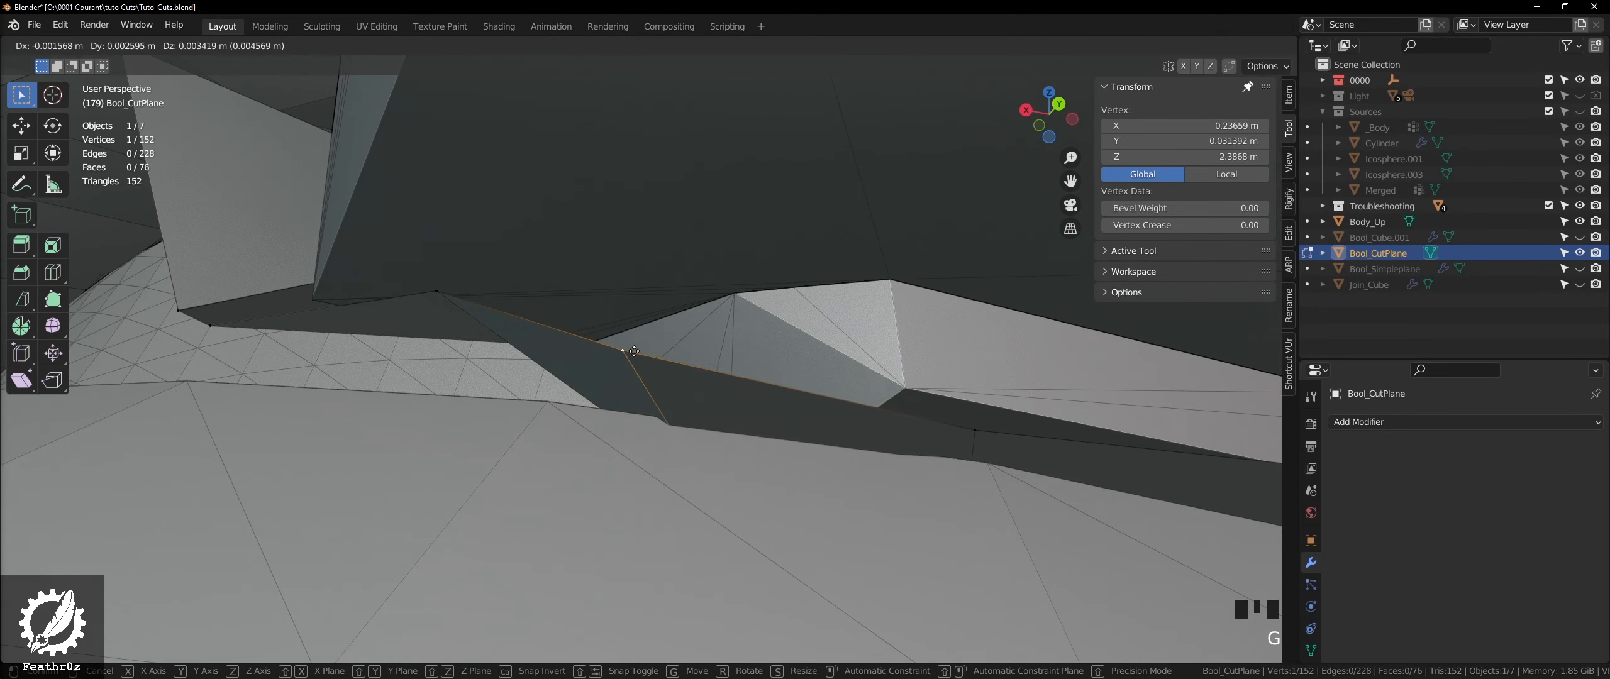
click(600, 409)
scroll(726, 388, up, 2)
middle_drag(726, 389, 814, 459)
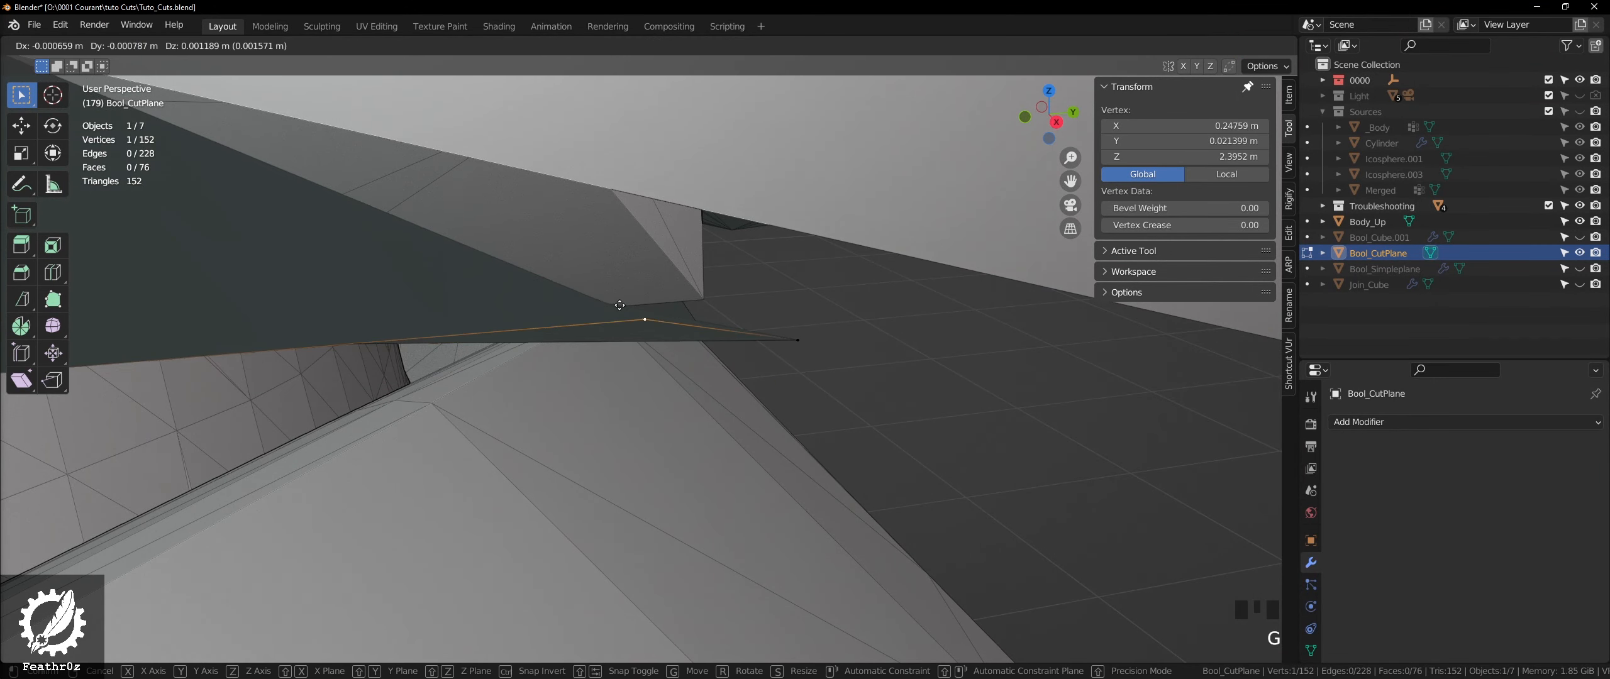
click(626, 312)
- Raise the neighbouring outer-rim vertex beneath the large flat part by about 0.0016 m
middle_drag(626, 313, 919, 333)
scroll(529, 307, down, 2)
scroll(604, 314, up, 3)
scroll(704, 364, down, 4)
key(g)
click(757, 343)
scroll(623, 330, down, 3)
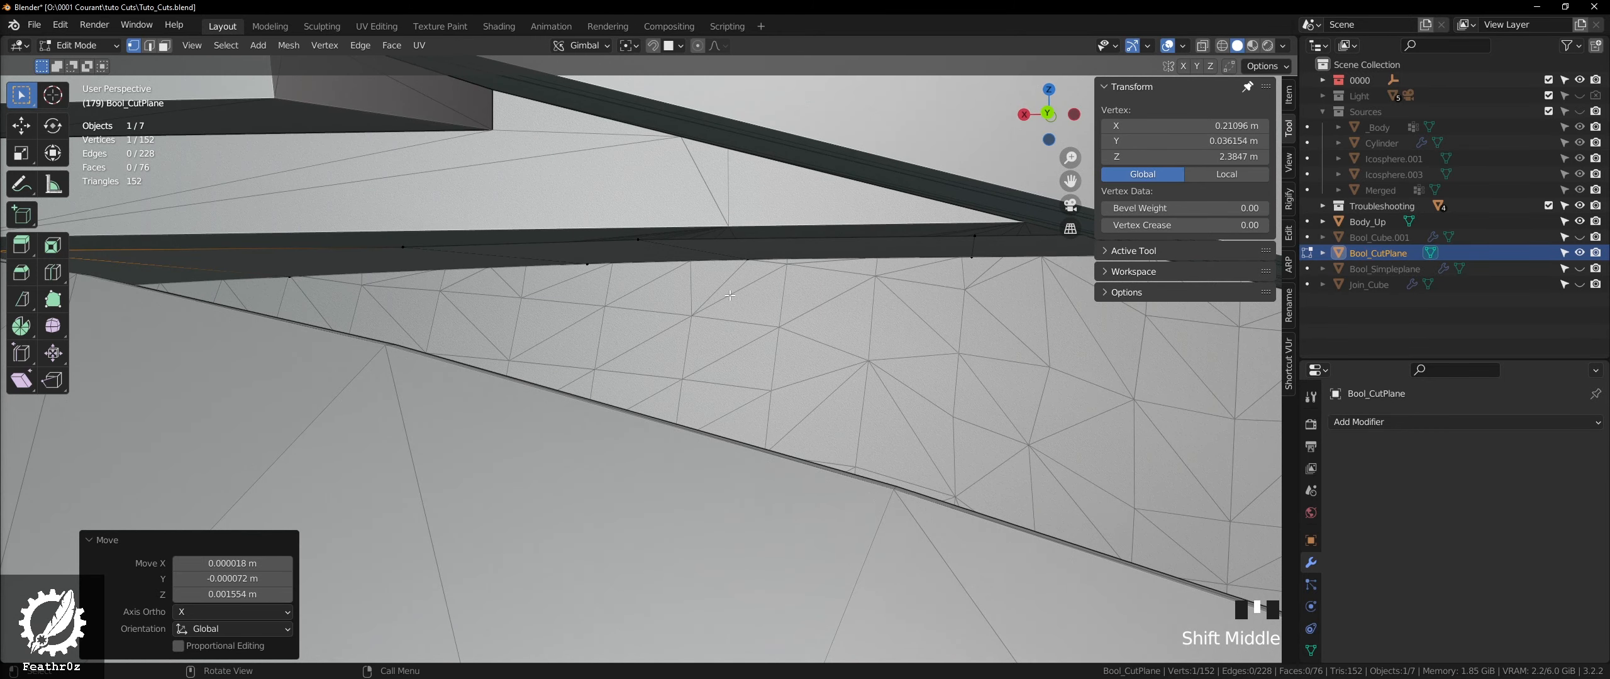
- Lower two outer-rim vertices where the rim meets the diagonal part by about 0.009 m and 0.008 m
scroll(729, 295, up, 3)
click(402, 232)
scroll(429, 237, down, 3)
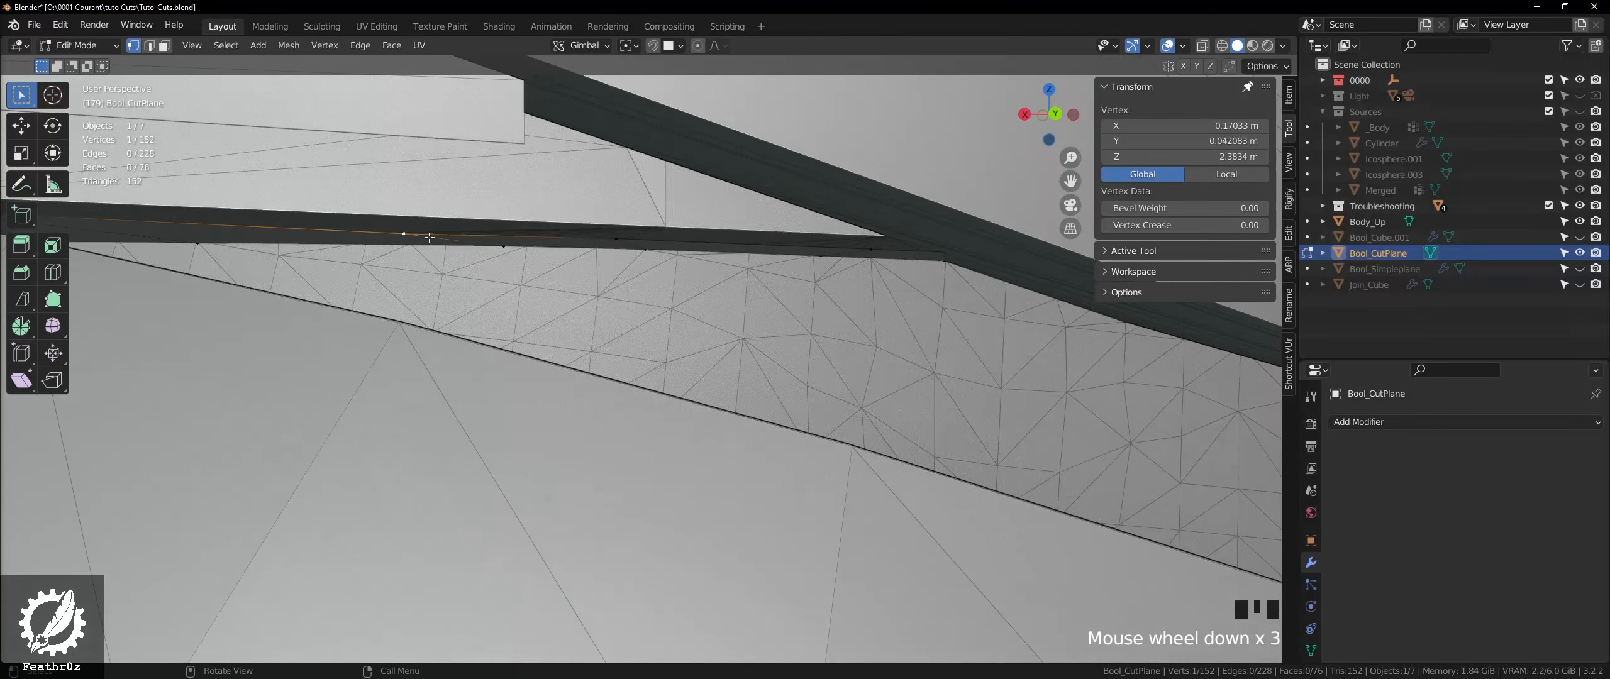
shift+middle_drag(429, 237, 719, 237)
scroll(516, 234, up, 3)
scroll(719, 238, down, 2)
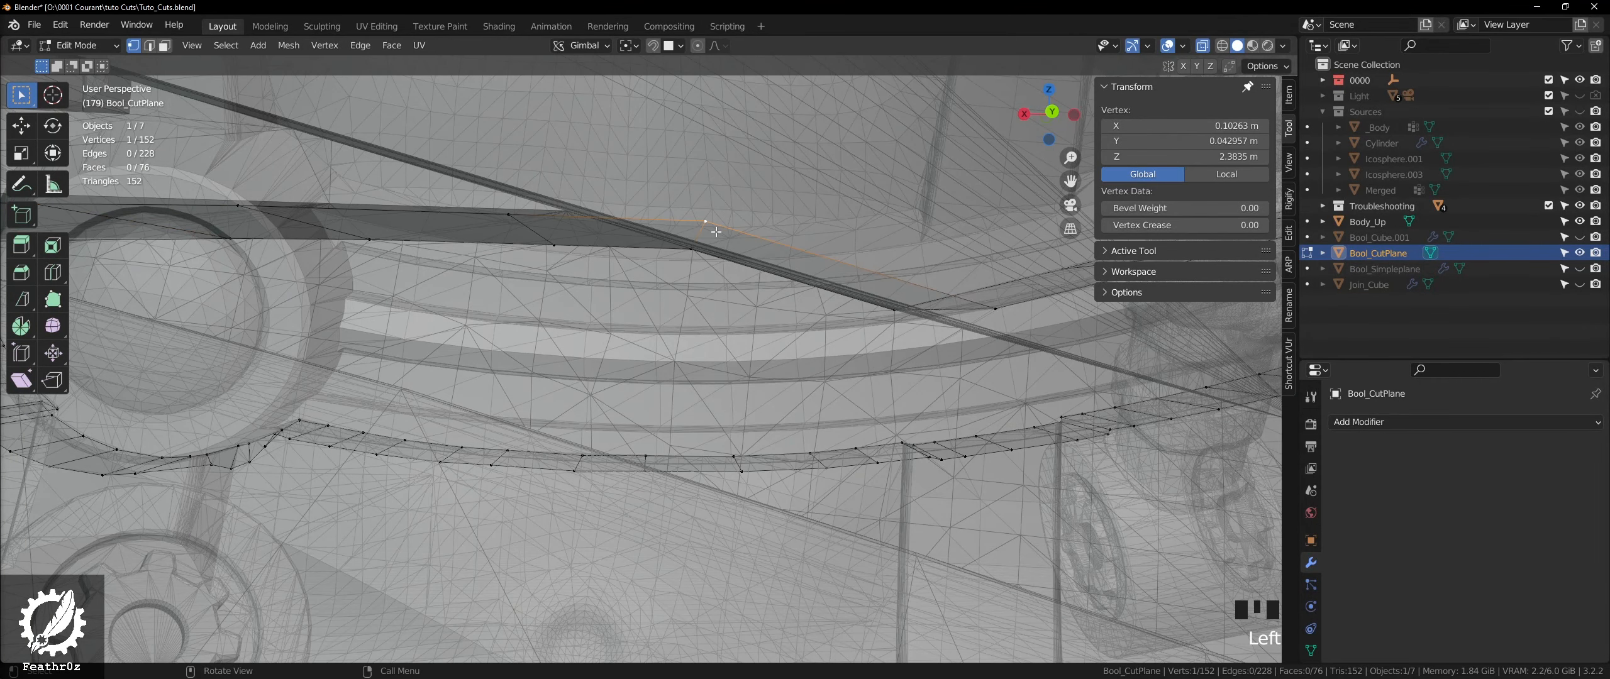
drag(716, 232, 718, 234)
scroll(718, 234, up, 3)
shift+middle_drag(717, 234, 658, 279)
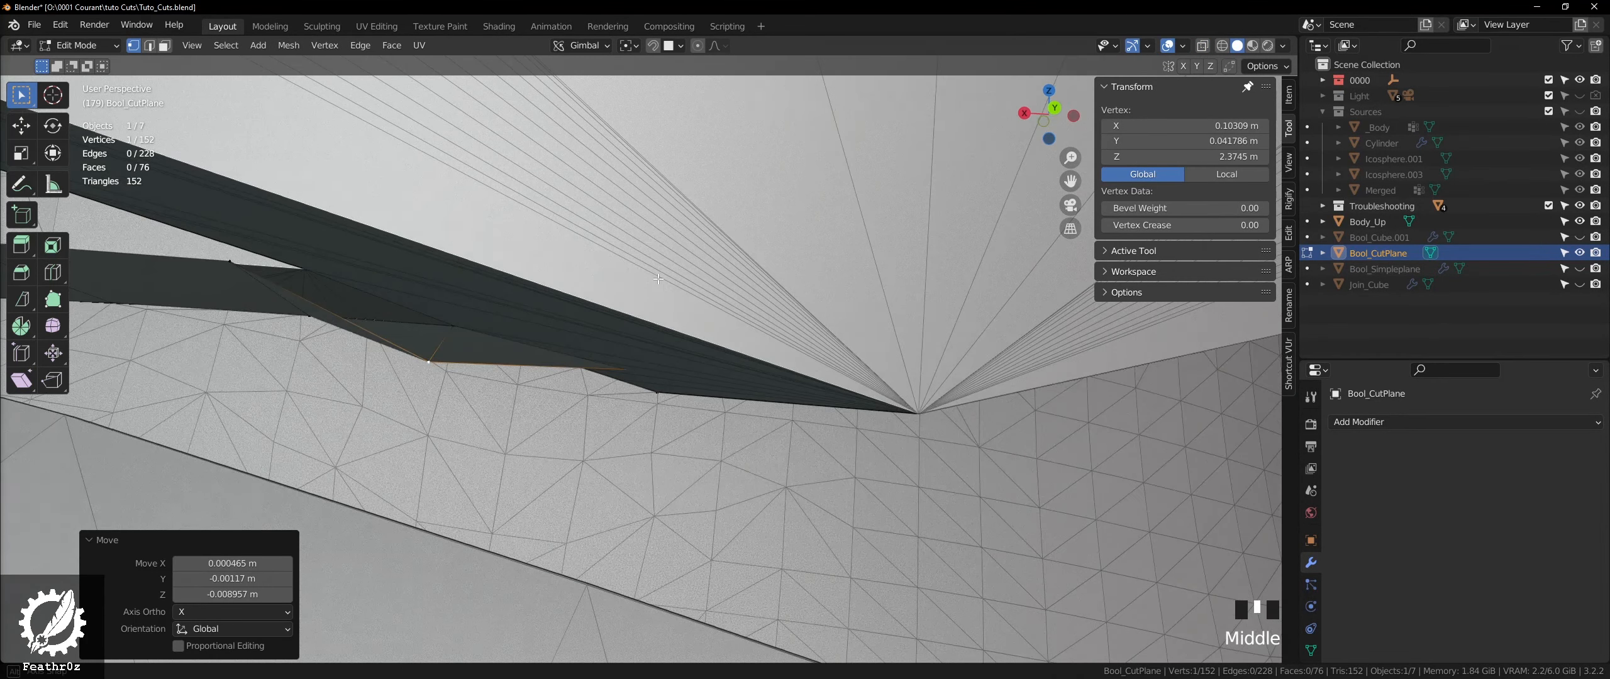
key(alt+z)
drag(729, 383, 730, 373)
scroll(729, 373, down, 3)
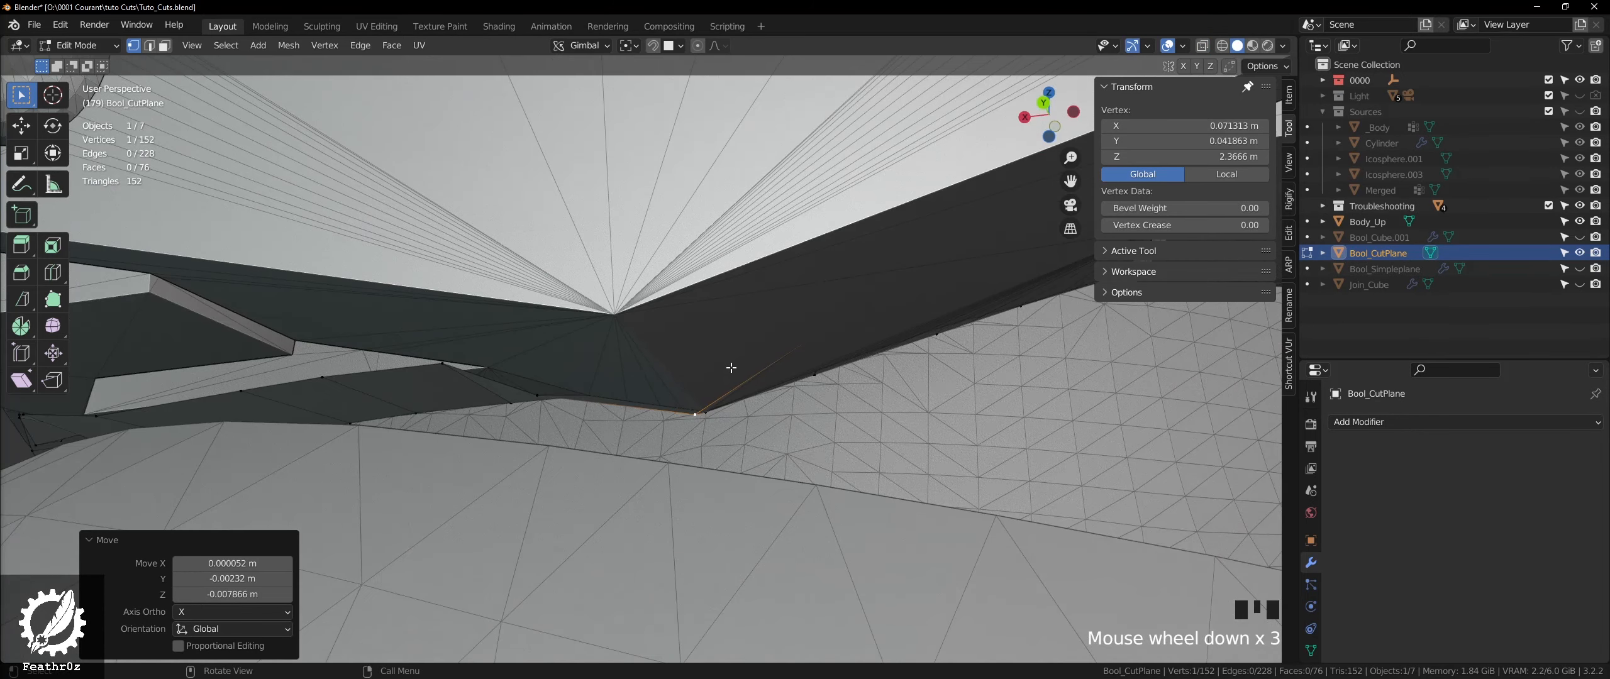
- Lower the next run of four outer-rim vertices together by about 0.018 m, down onto the body surface
shift+middle_drag(731, 368, 546, 386)
key(alt+z)
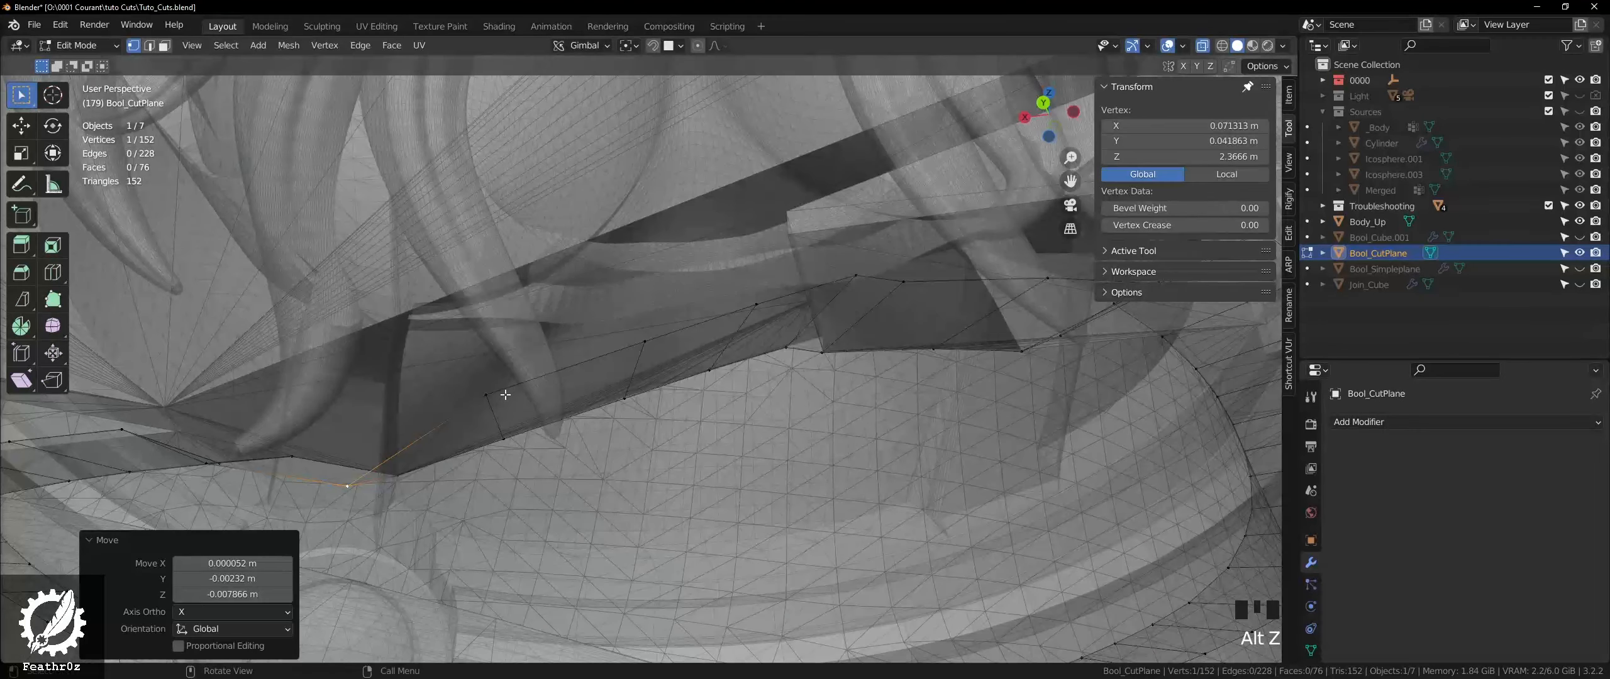
shift+click(644, 342)
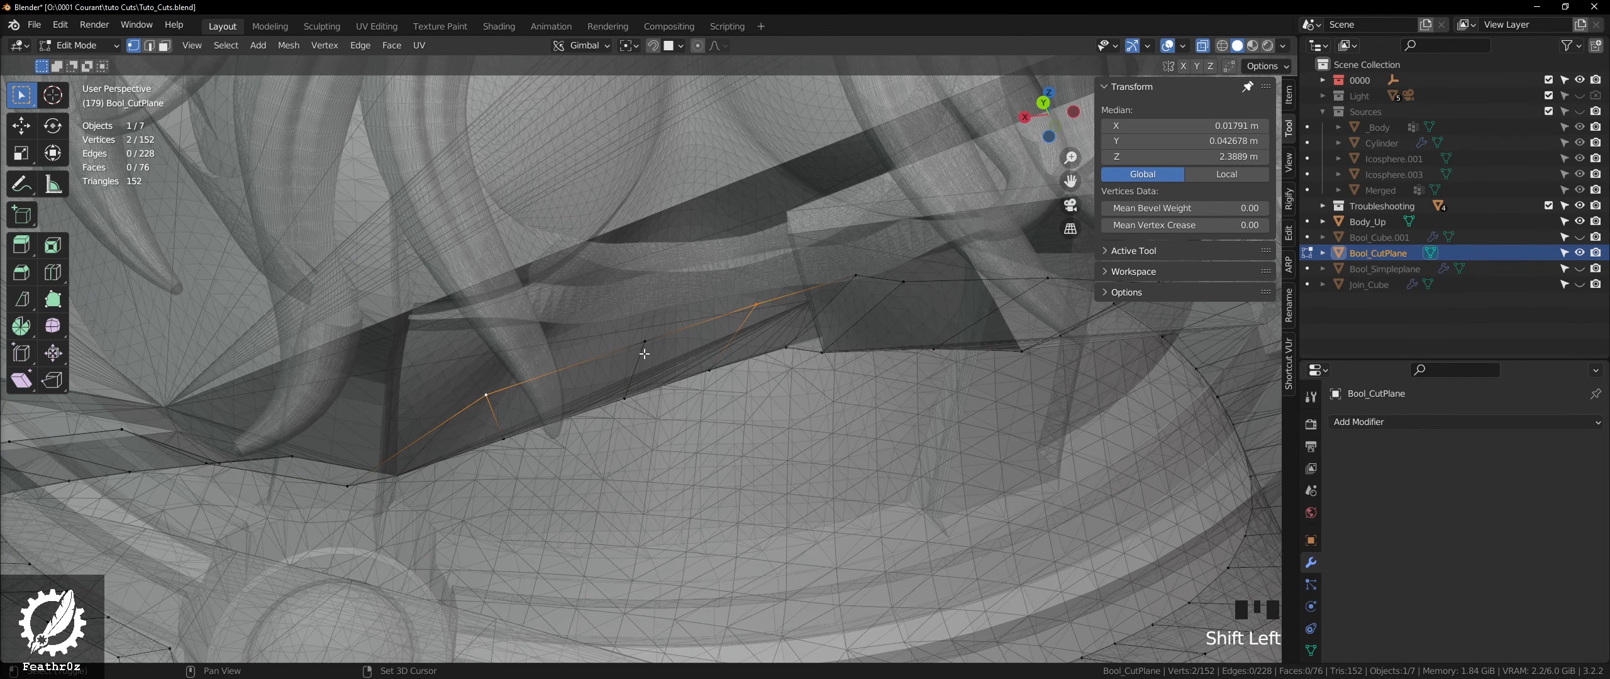
shift+click(824, 280)
drag(852, 271, 906, 290)
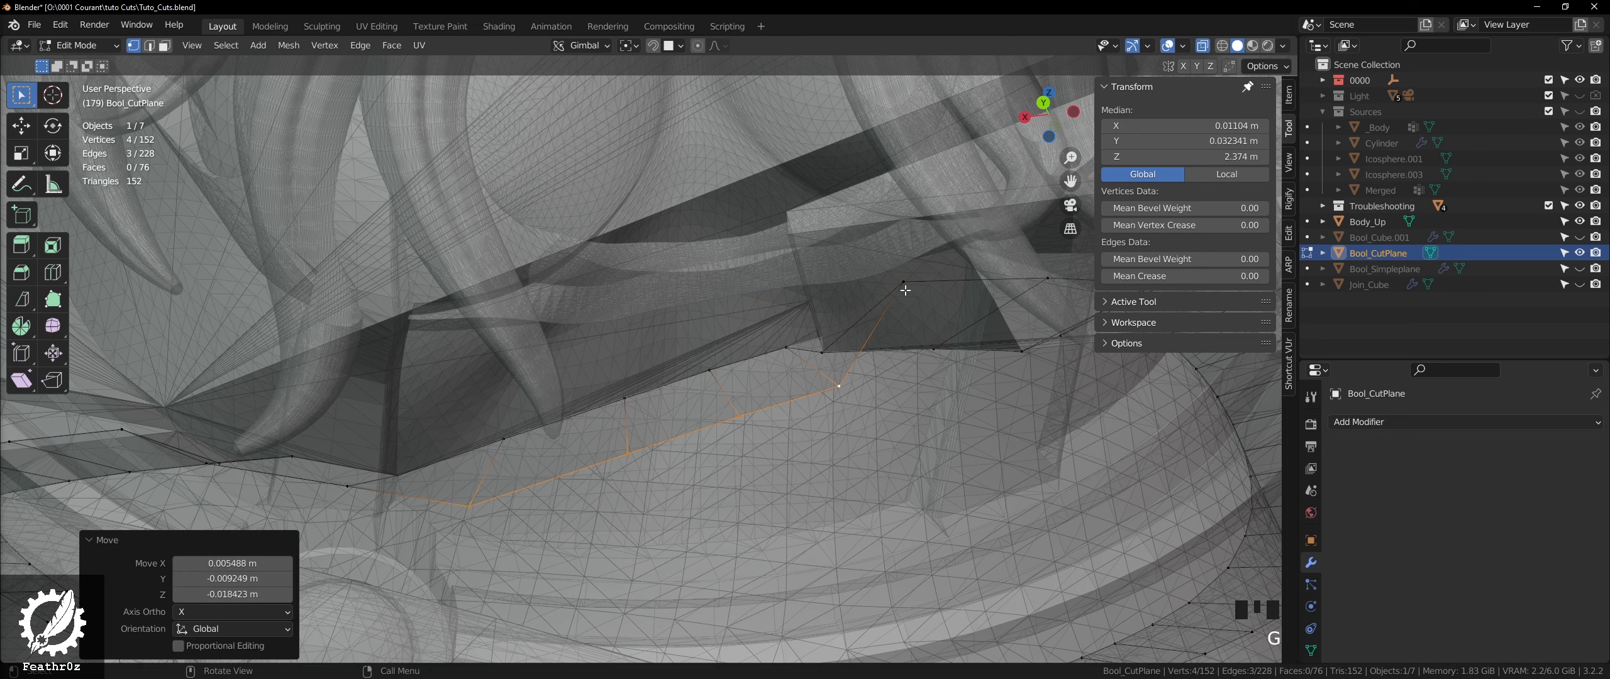
- Reposition the end vertices of the lowered run along the body surface, shifting one about 0.012 m in X
drag(835, 380, 911, 378)
key(alt+z)
middle_drag(911, 378, 675, 426)
key(g)
click(554, 433)
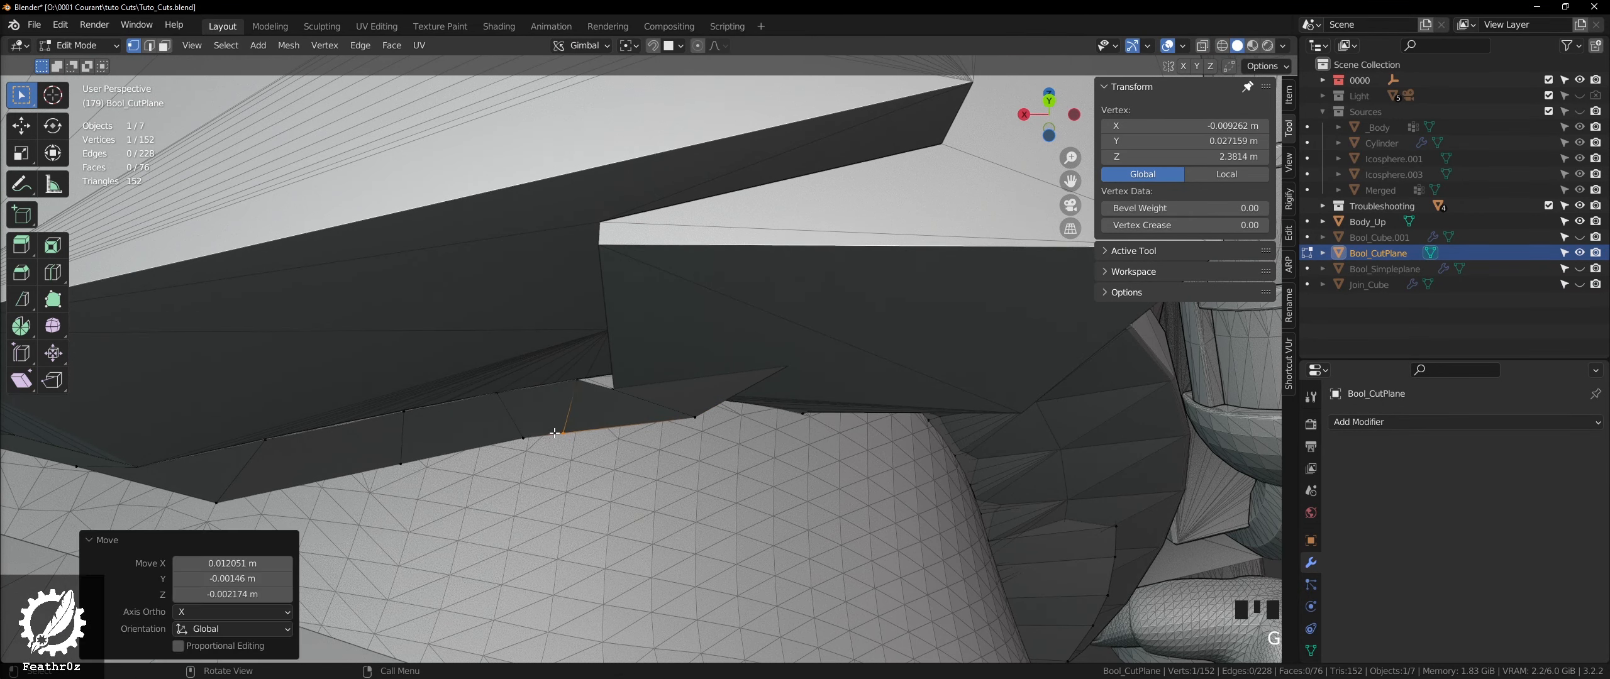
key(alt+z)
key(alt+z)
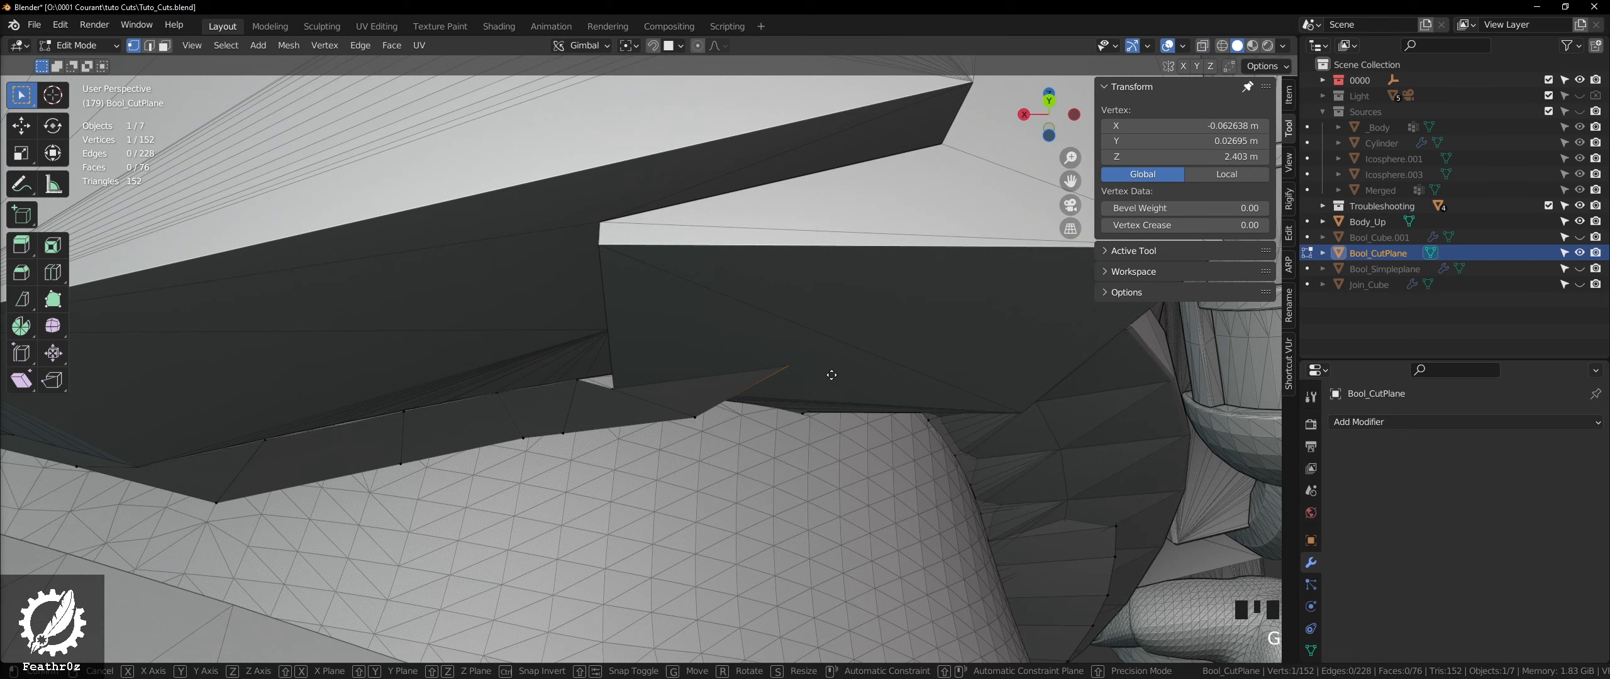
- Move the next outer-rim vertices under the overhanging block down toward the body surface
key(g)
click(804, 443)
middle_drag(804, 443, 527, 376)
key(g)
click(677, 428)
- Lower the following two outer-rim vertices together by about 0.023 m, below the end of the overhanging block
key(alt+z)
click(696, 380)
shift+click(742, 364)
click(704, 495)
key(alt+z)
shift+middle_drag(705, 495, 698, 327)
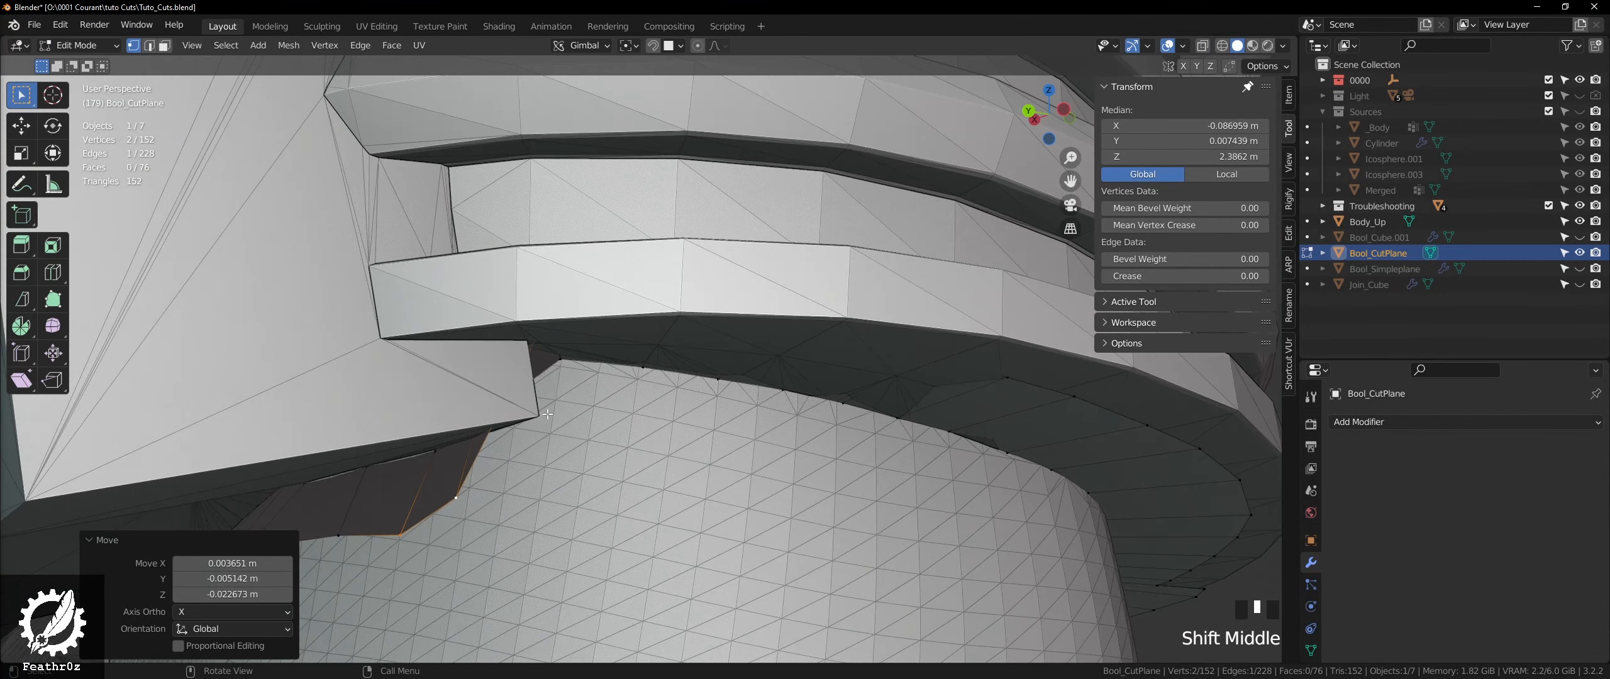
- Lower the first two outer-rim vertices under the lowest belt together, and the following vertex individually
key(alt+z)
click(557, 297)
shift+click(699, 313)
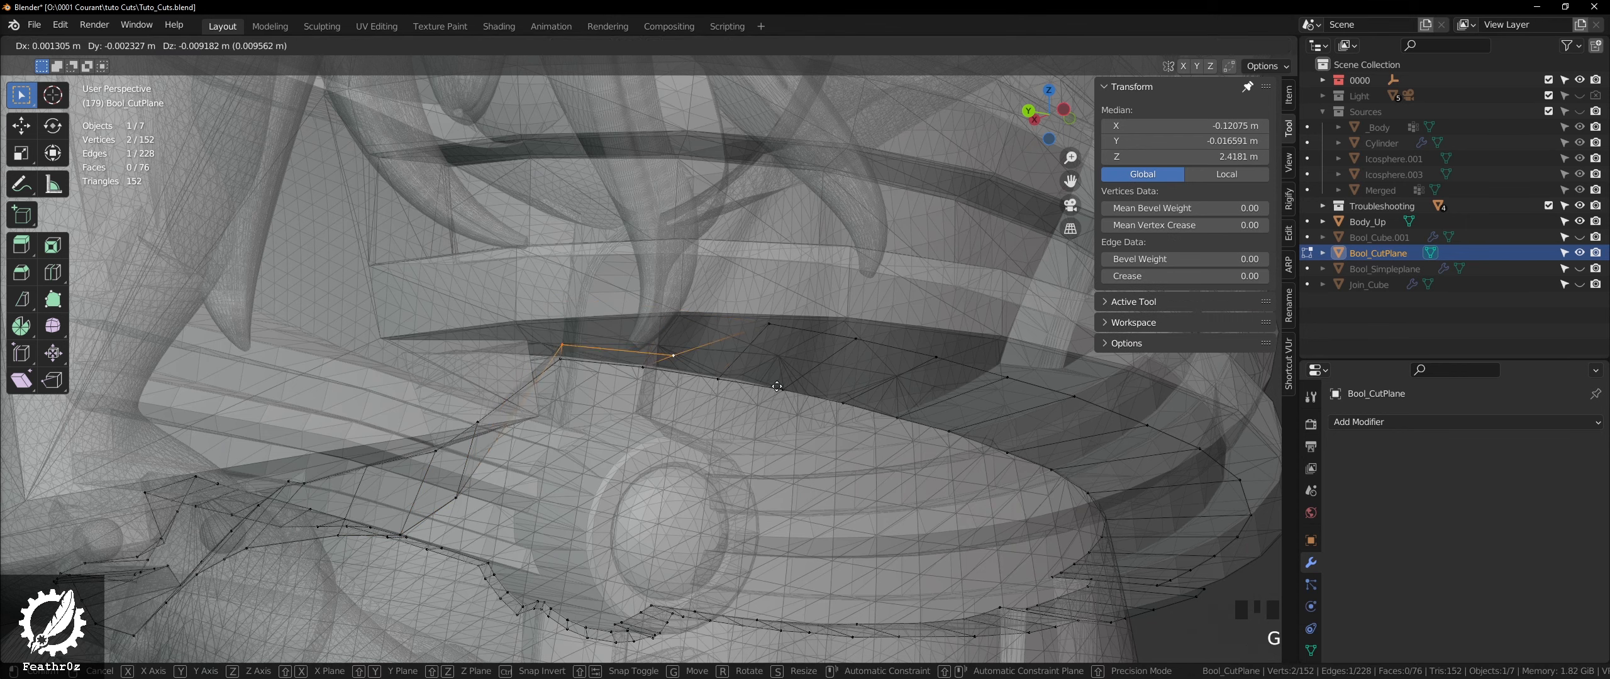
key(alt+z)
shift+middle_drag(783, 425, 583, 356)
key(alt+z)
click(585, 317)
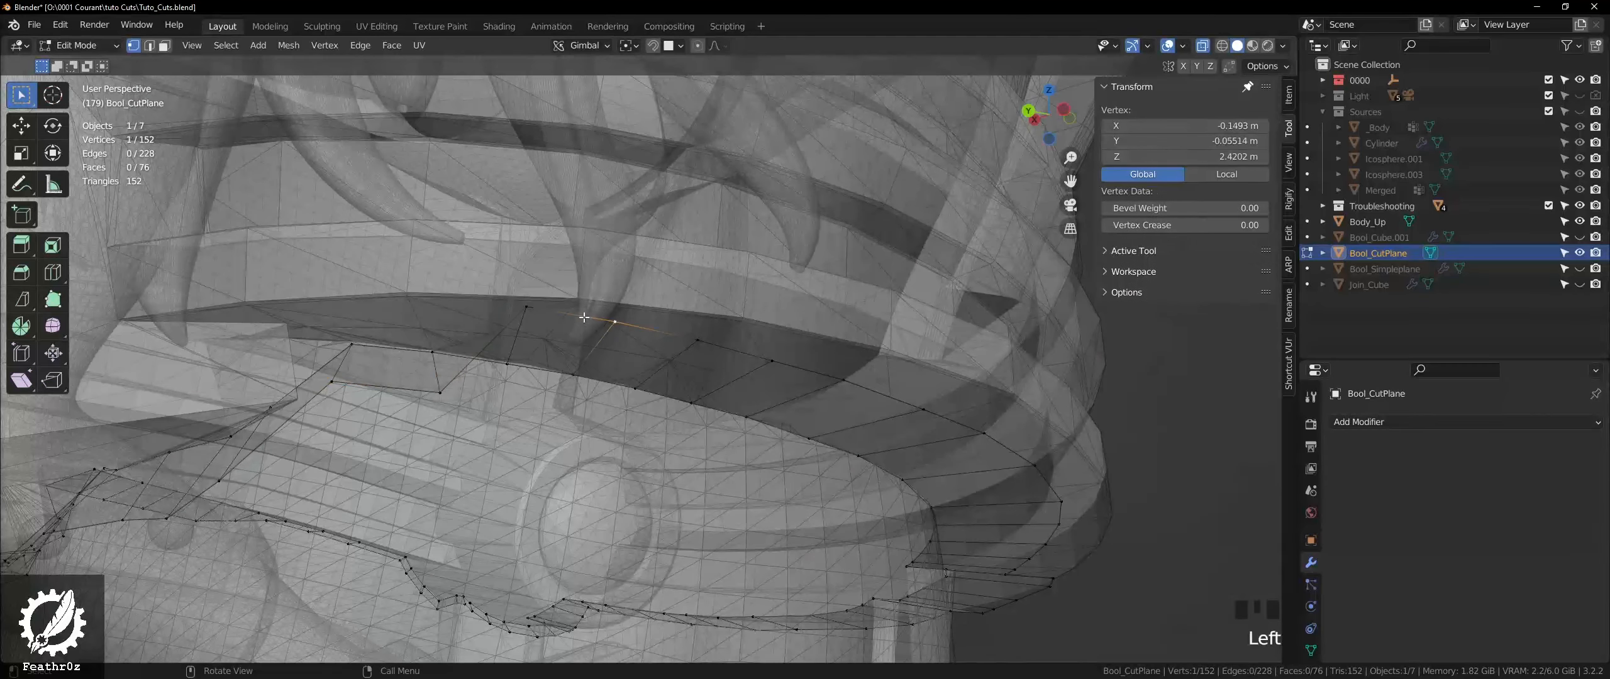
key(g)
click(565, 393)
- Lower the next three outer-rim vertices beneath the curved belt together by about 0.018 m
click(694, 341)
shift+click(772, 361)
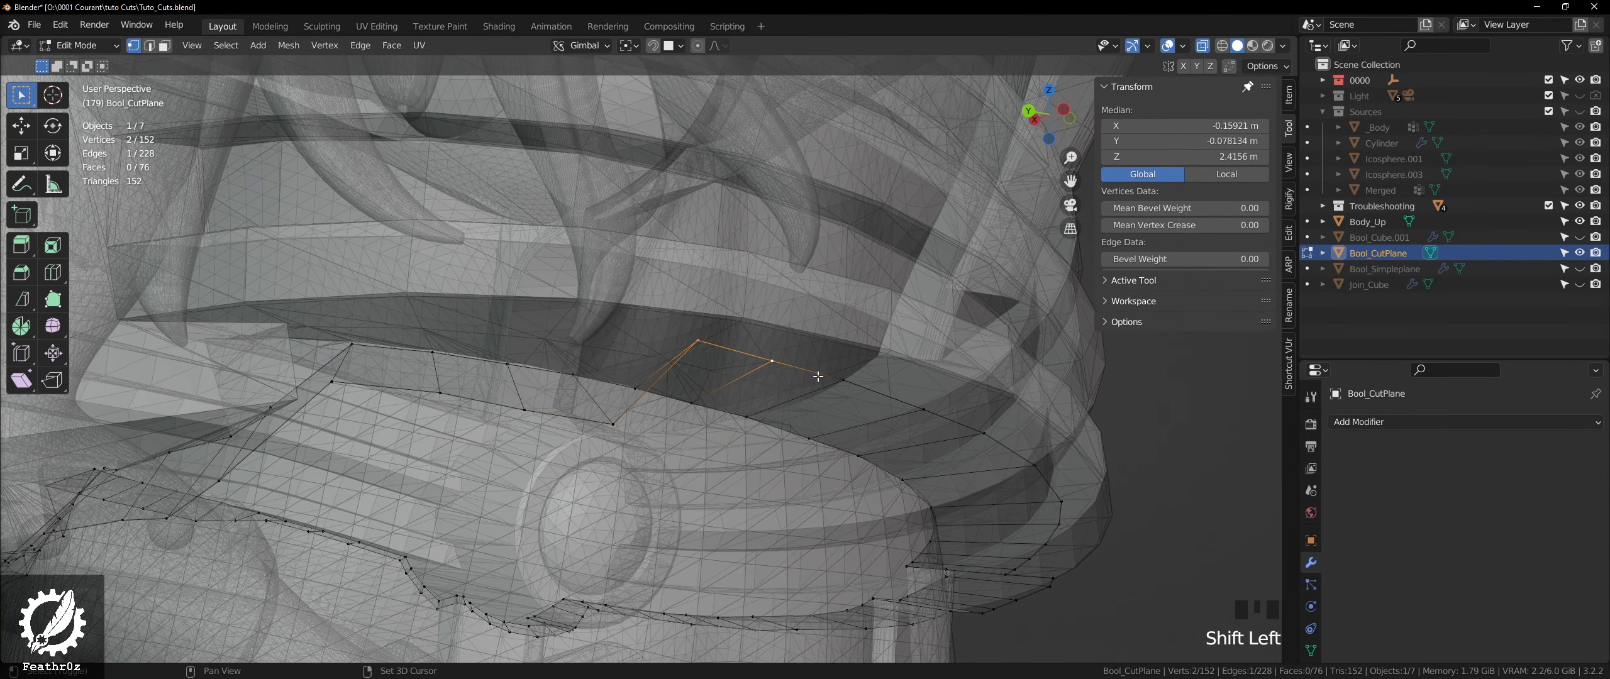
middle_drag(868, 390, 773, 497)
key(g)
click(763, 510)
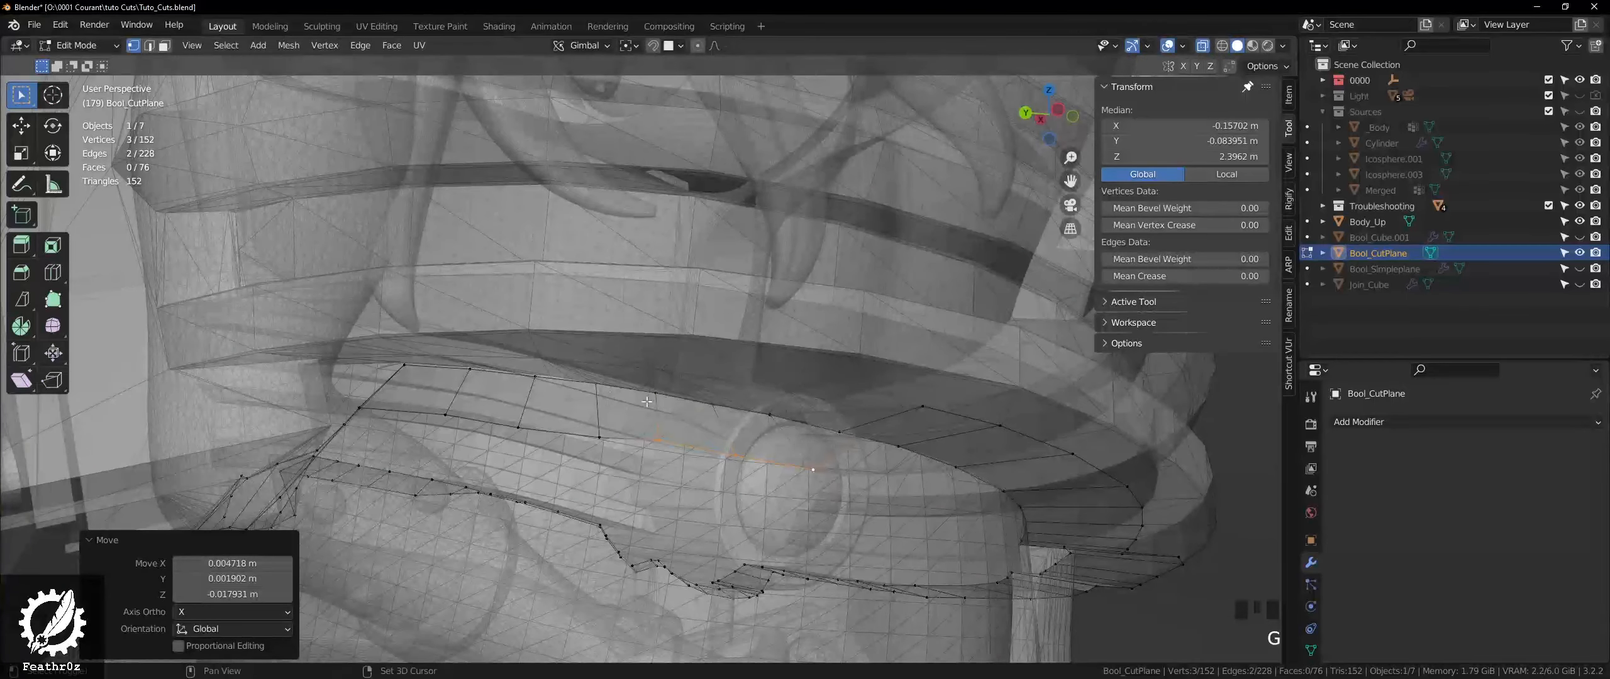
shift+middle_drag(648, 401, 453, 297)
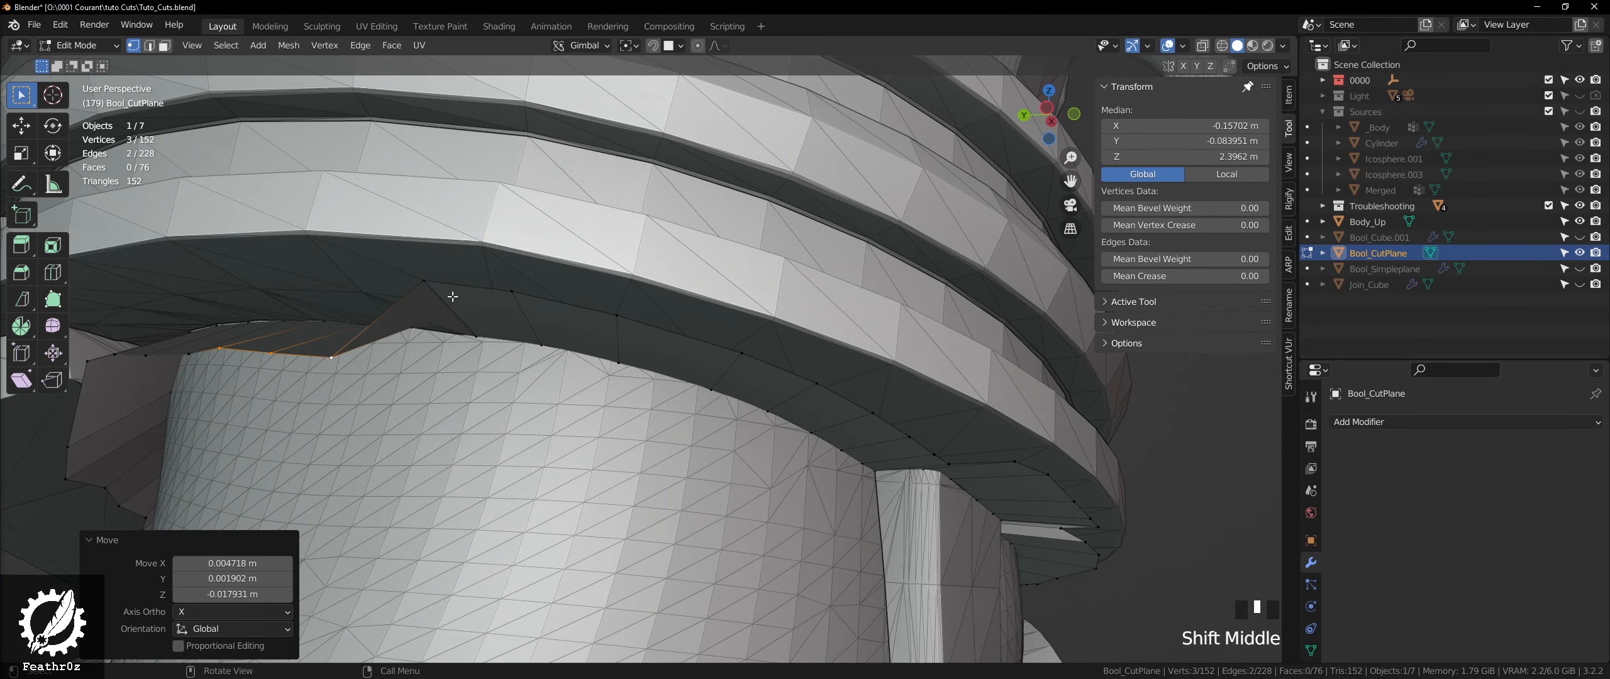
- Lower another three outer-rim vertices under the belt by about 0.013 m and the vertex after them by about 0.015 m
click(450, 295)
click(612, 387)
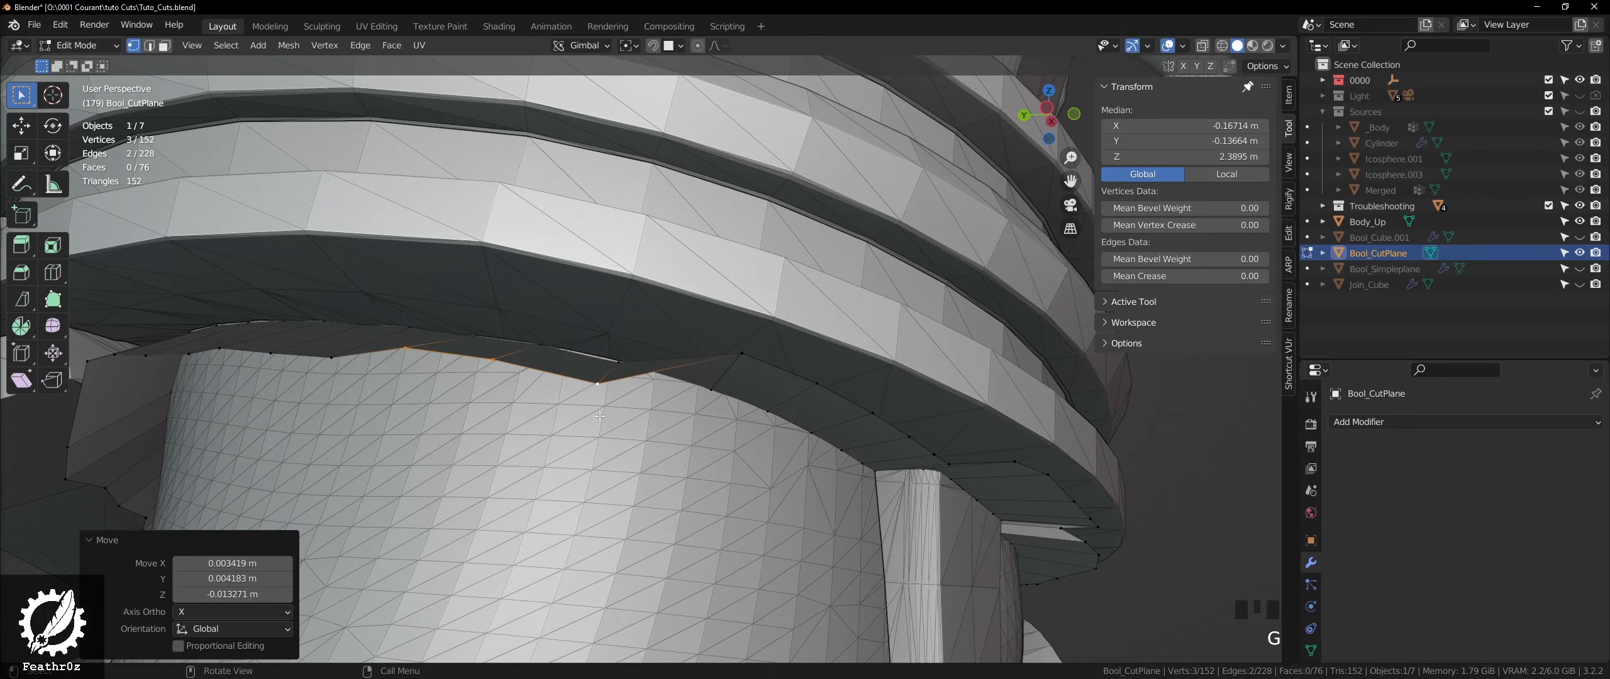
shift+middle_drag(611, 387, 452, 346)
click(483, 313)
key(g)
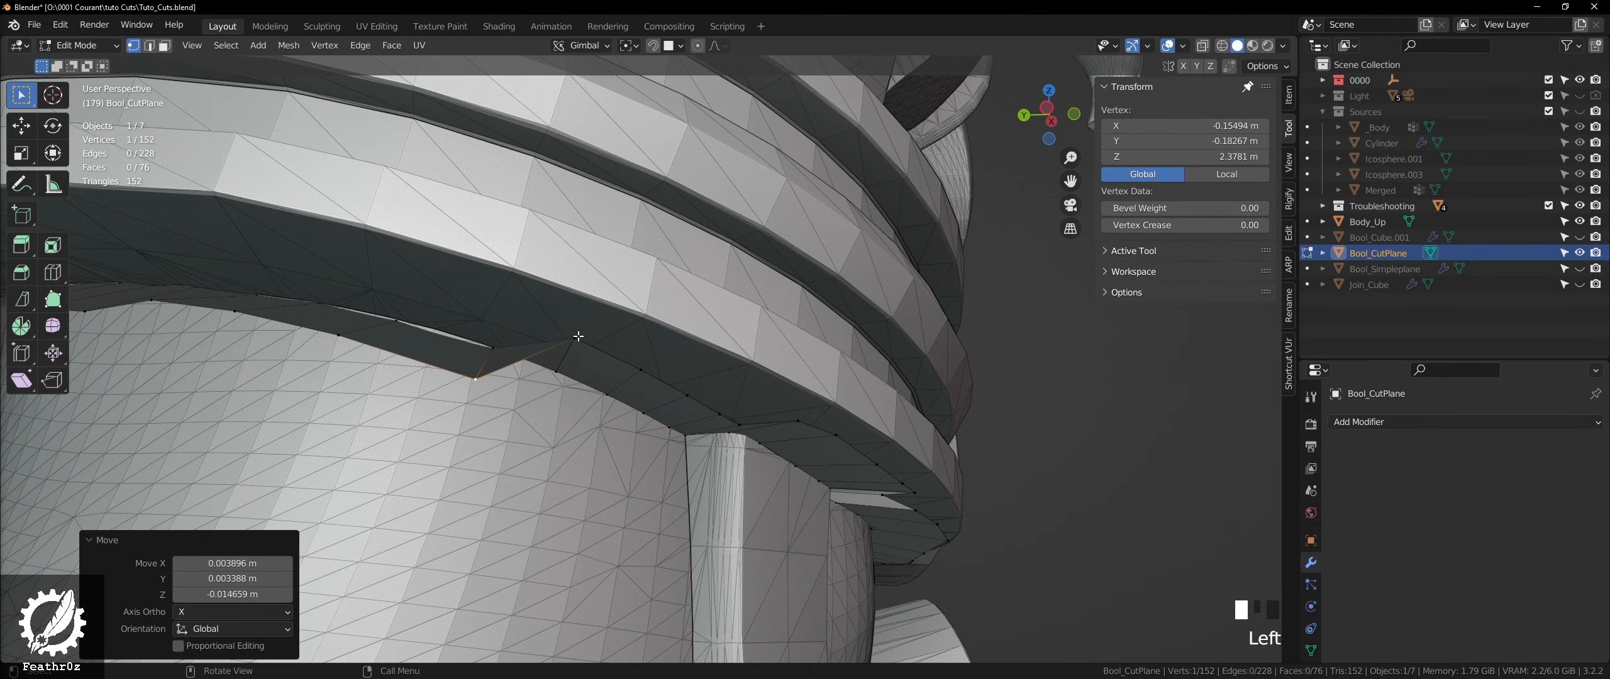
- Lower the next two outer-rim vertices toward the vertical strap one by one, the second by about 0.022 m
click(578, 336)
key(g)
click(585, 431)
click(643, 372)
key(g)
click(648, 469)
middle_drag(668, 422, 607, 415)
scroll(607, 415, up, 2)
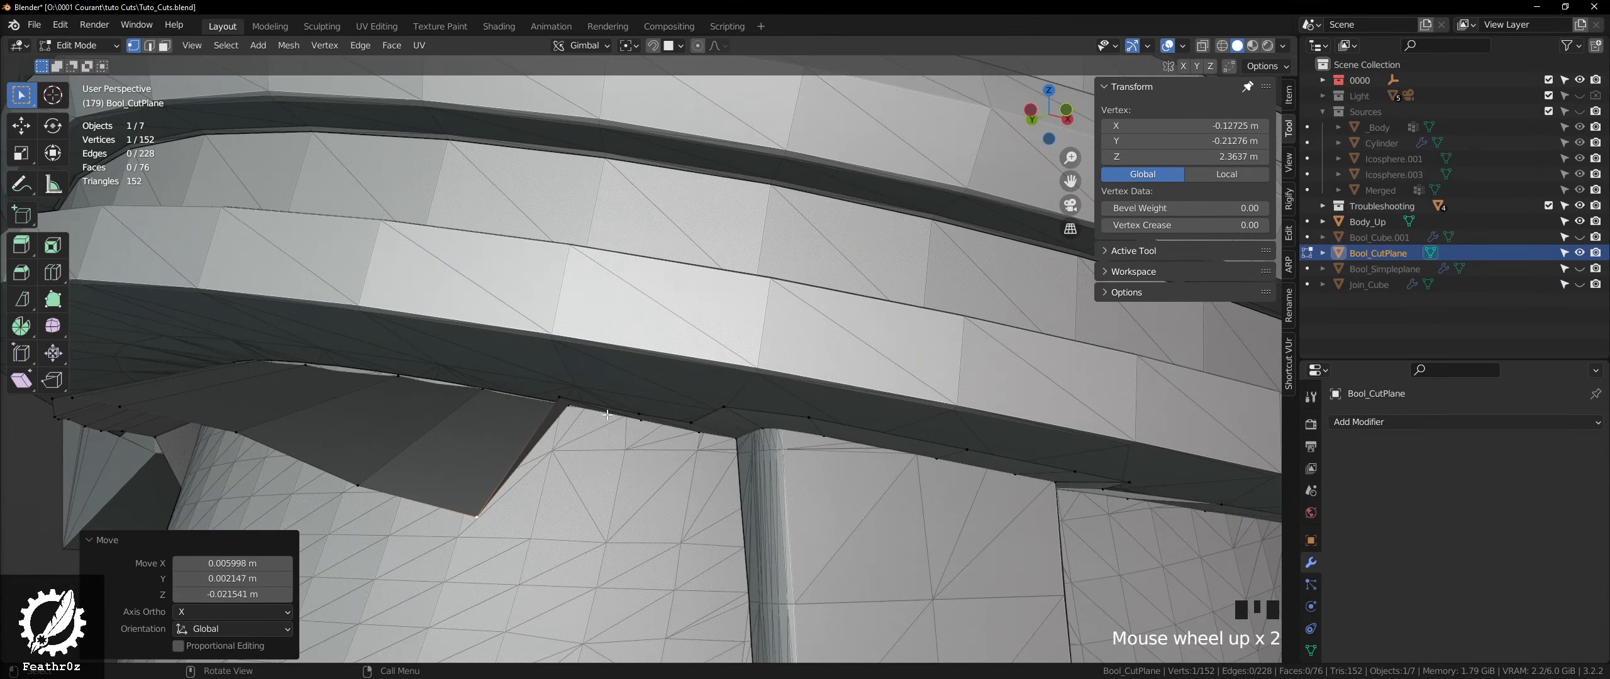
- Lower two more outer-rim vertices just before the vertical strap by about 0.015 m and 0.013 m
click(562, 399)
key(g)
click(570, 492)
shift+middle_drag(572, 478, 540, 358)
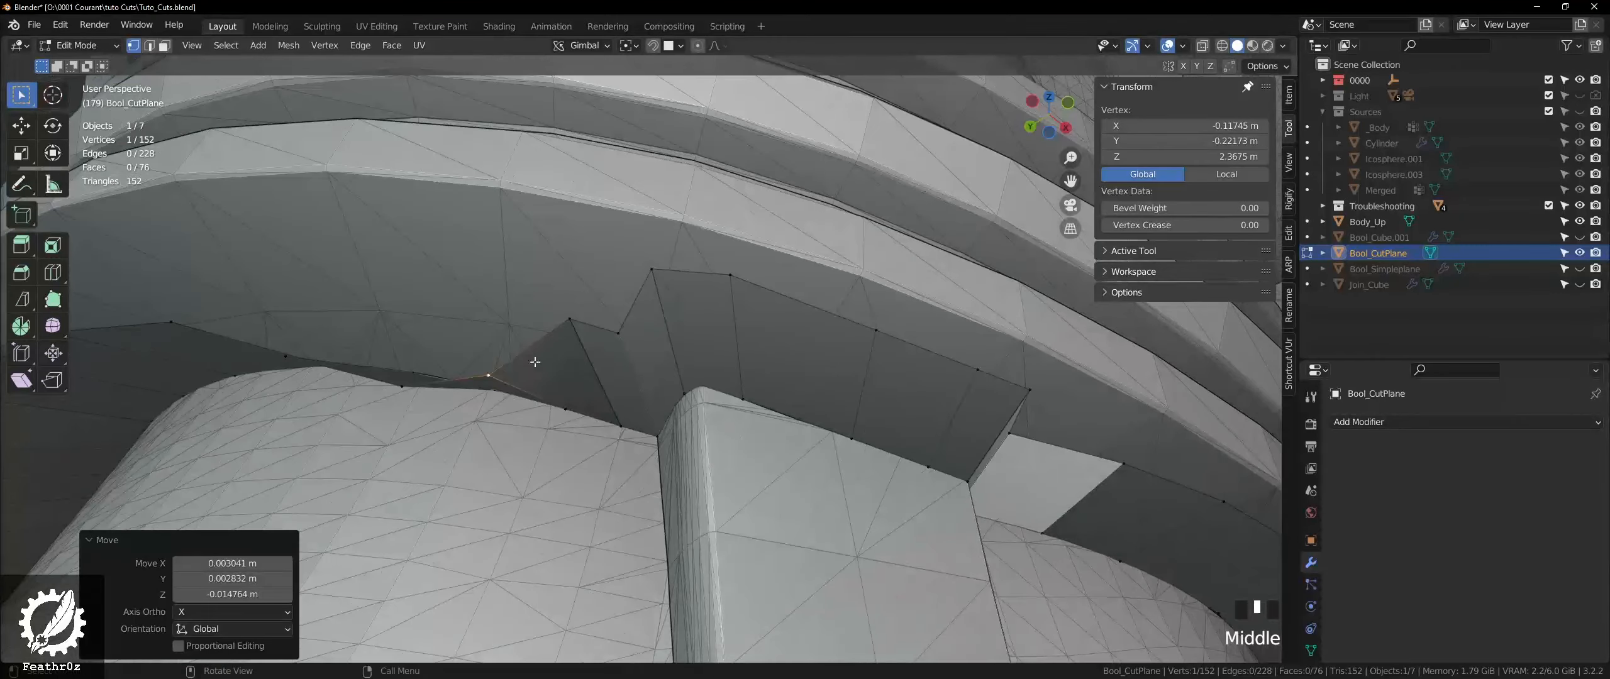
click(571, 340)
key(g)
click(574, 434)
- Nudge the two lowered rim vertices before the vertical strap sideways to even out their spacing
mouse_move(574, 434)
middle_down()
mouse_move(569, 409)
mouse_move(568, 442)
middle_up()
key(g)
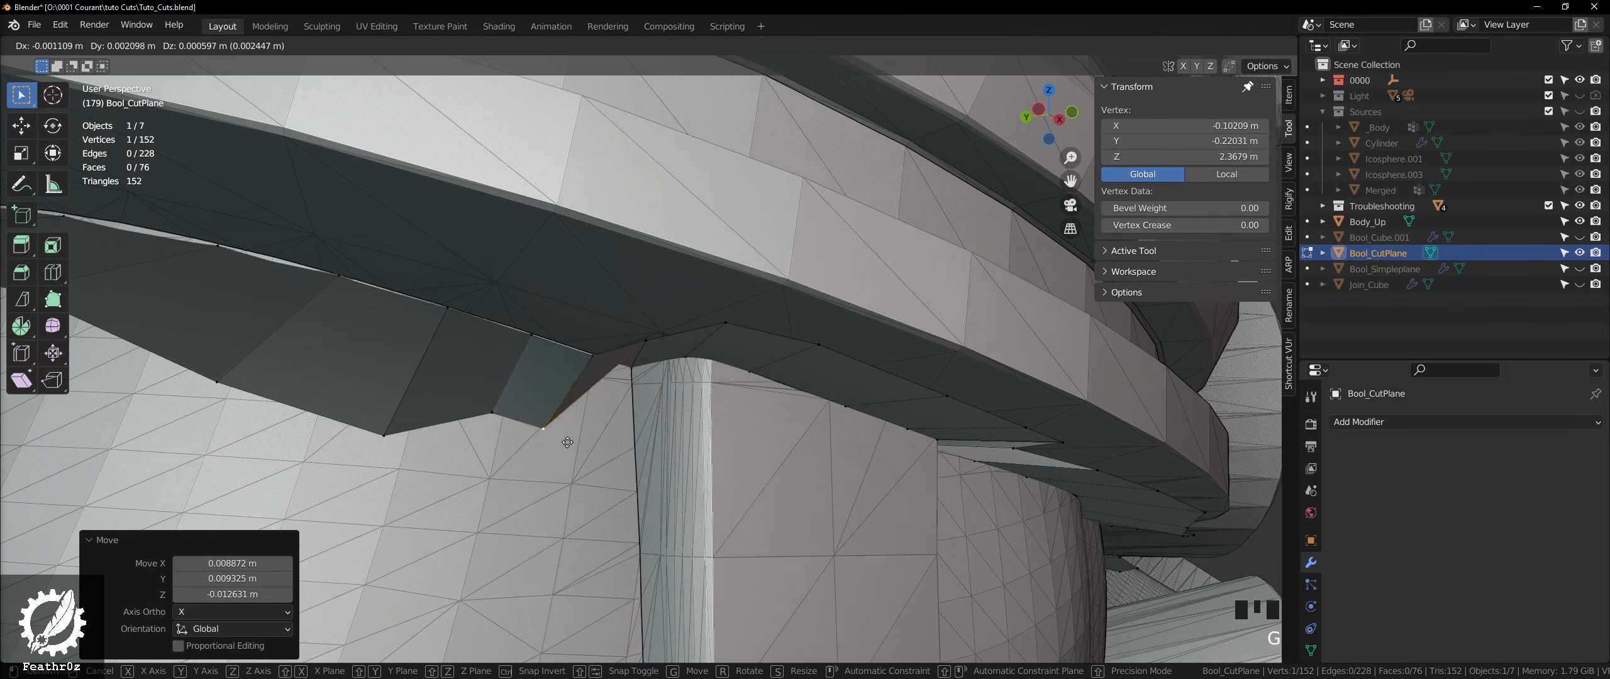
click(439, 411)
drag(517, 435, 517, 435)
key(g)
click(534, 398)
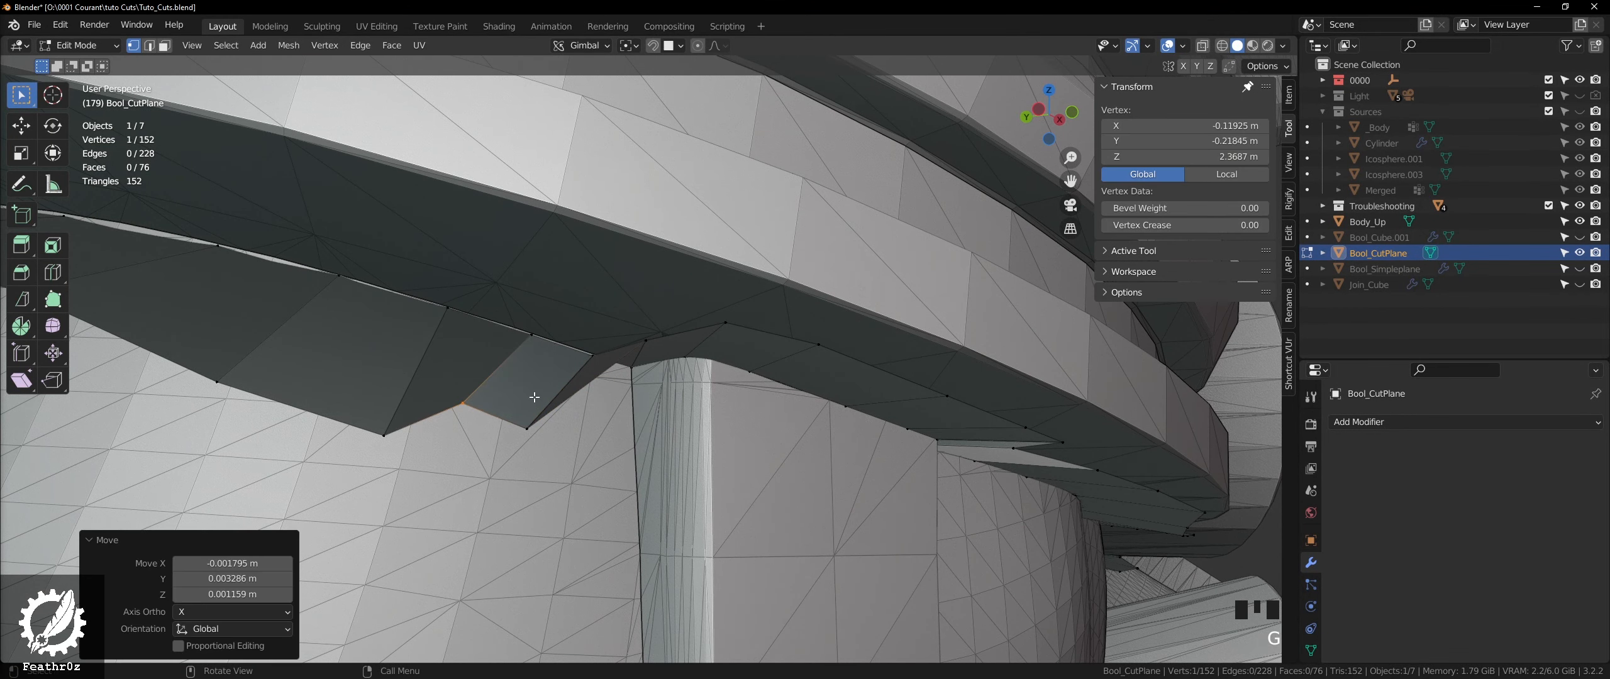
- Lower the outer-rim vertex at the near upper corner of the vertical strap
click(726, 323)
key(g)
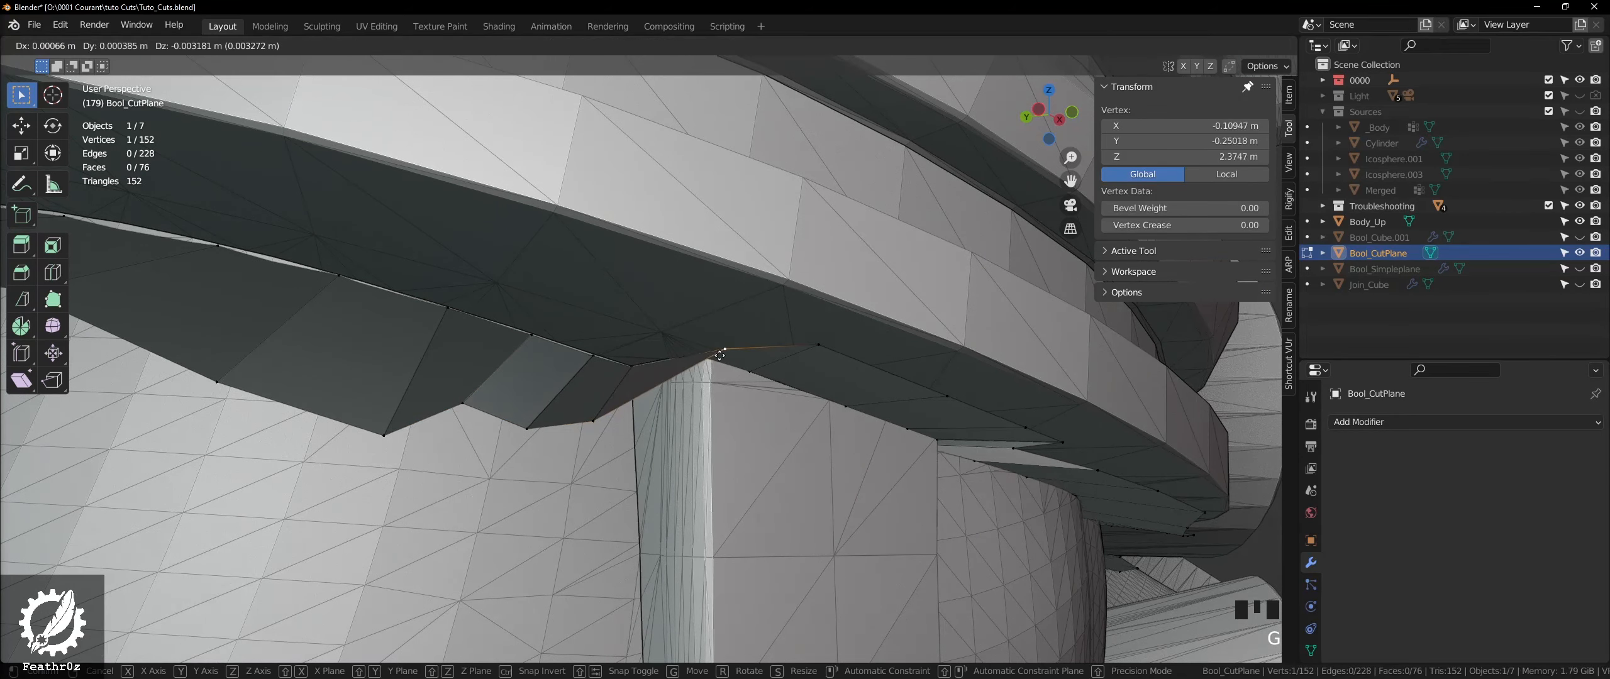
click(721, 380)
- Try lowering the next outer-rim vertex in front of the vertical strap, and undo the move
click(810, 350)
key(g)
click(799, 428)
middle_drag(797, 439, 541, 382)
key(ctrl+z)
- Examine the cut plane around the vertical strap, both in context and isolated in local view
middle_drag(578, 331, 736, 346)
scroll(874, 331, up, 3)
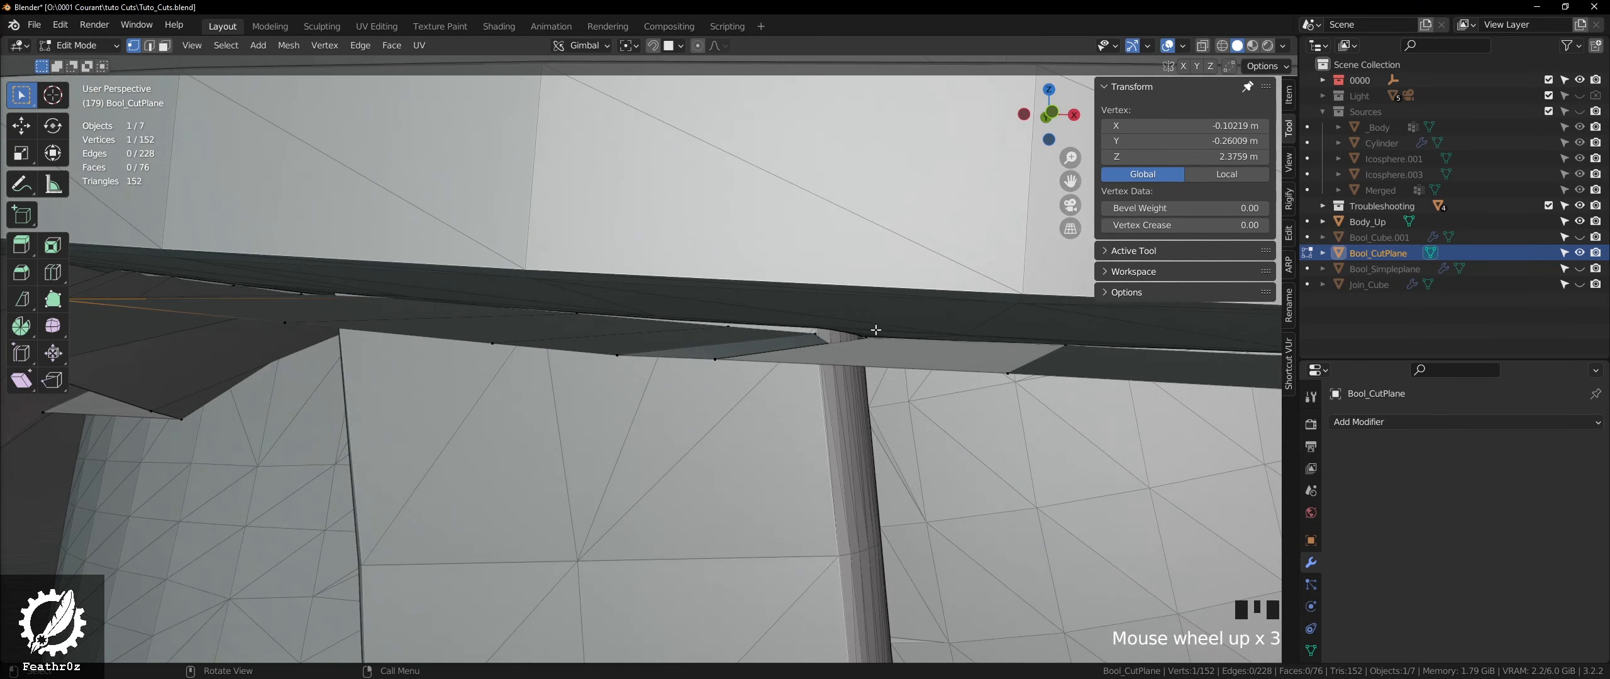
middle_drag(874, 331, 783, 315)
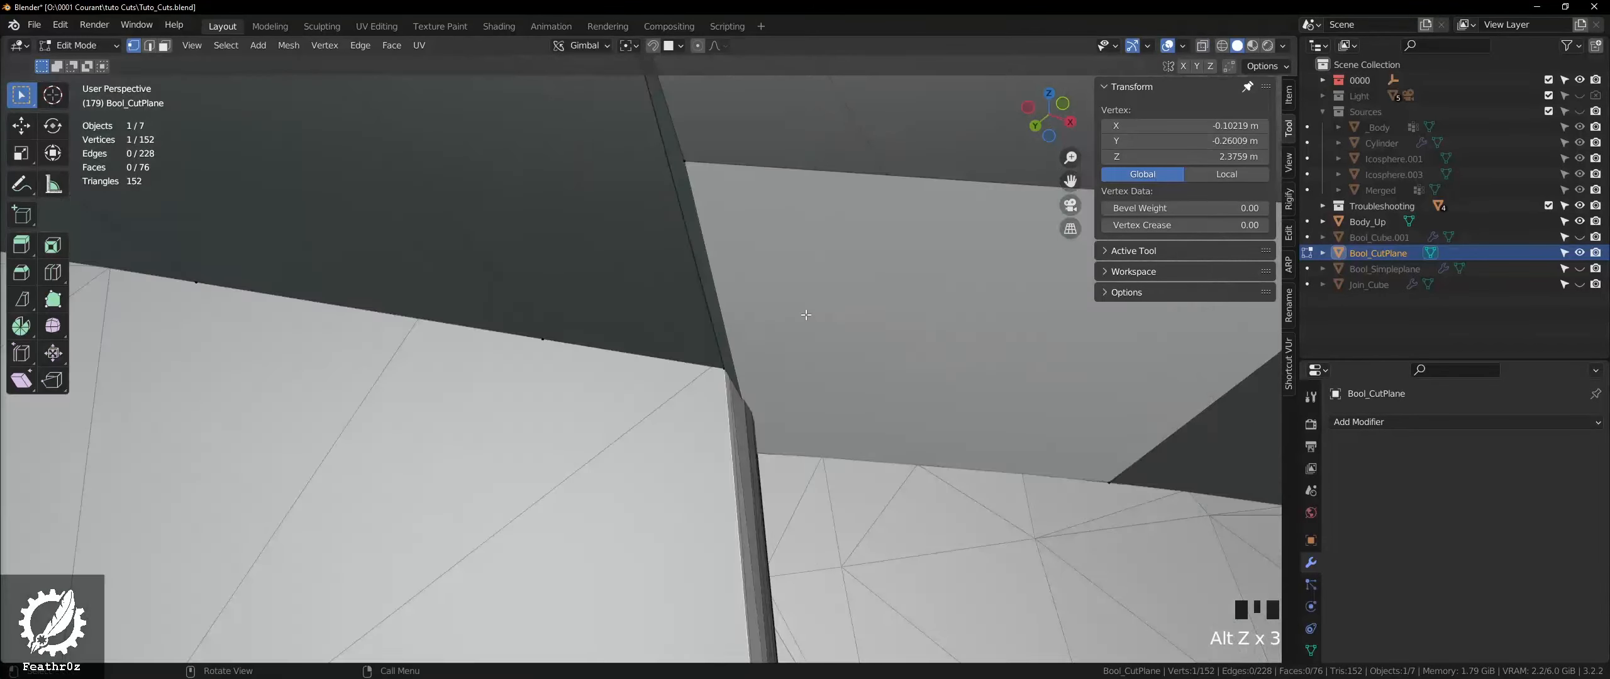
key(KP_Divide)
scroll(651, 399, up, 2)
scroll(651, 399, up, 5)
middle_drag(651, 399, 676, 289)
scroll(695, 404, up, 7)
scroll(696, 404, up, 7)
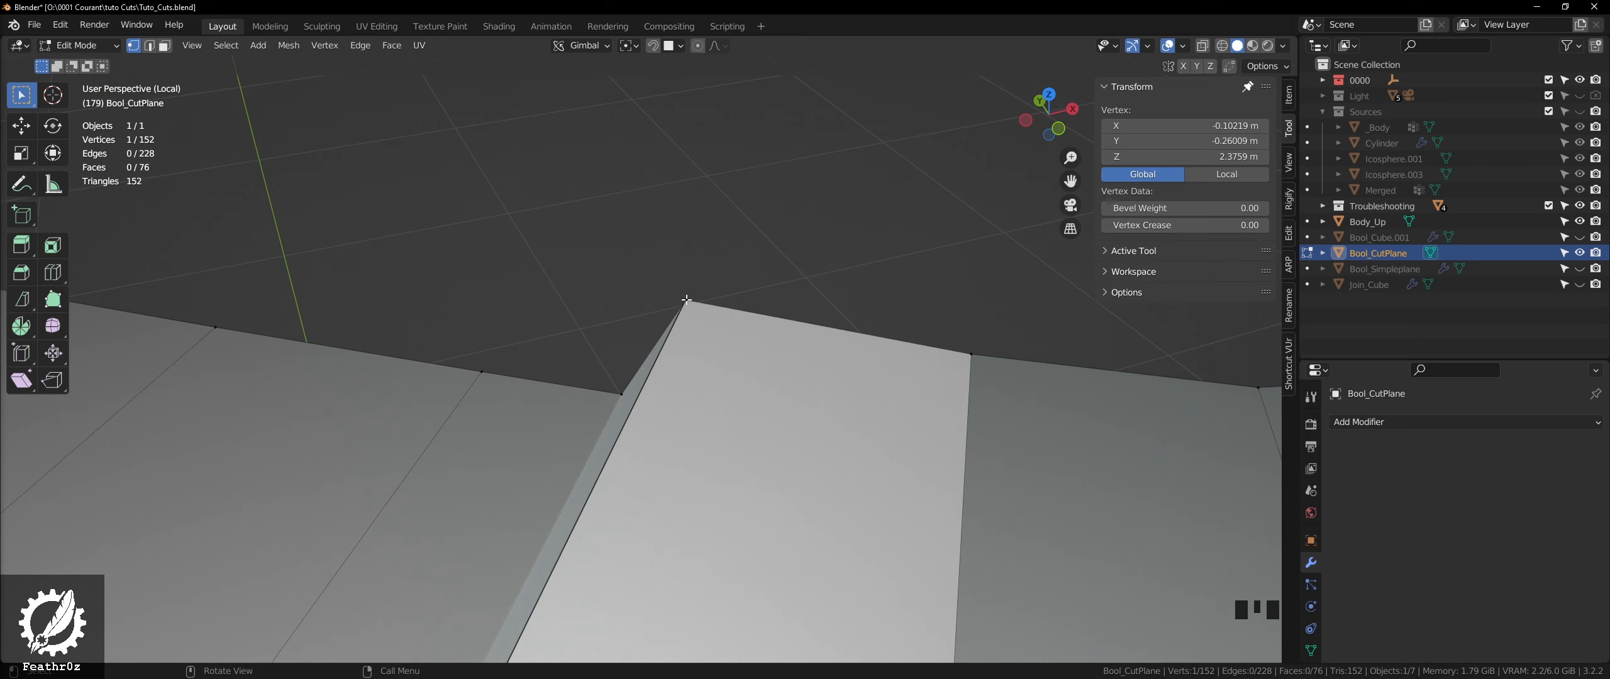
scroll(687, 300, down, 5)
shift+middle_drag(691, 285, 676, 368)
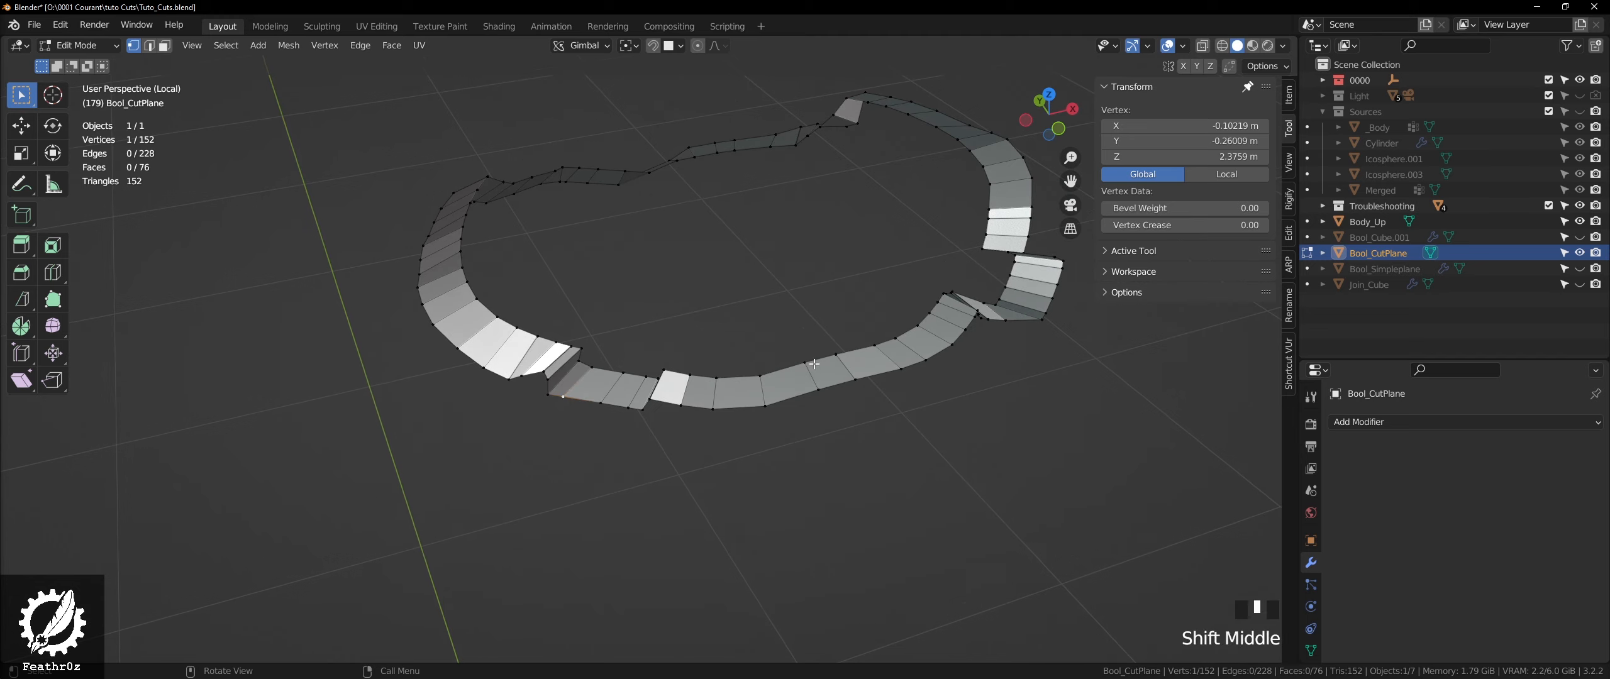
- Examine the whole Bool_CutPlane loop in Object Mode and local view, checking its folds and overlaps
key(Tab)
click(784, 380)
middle_drag(784, 380, 763, 416)
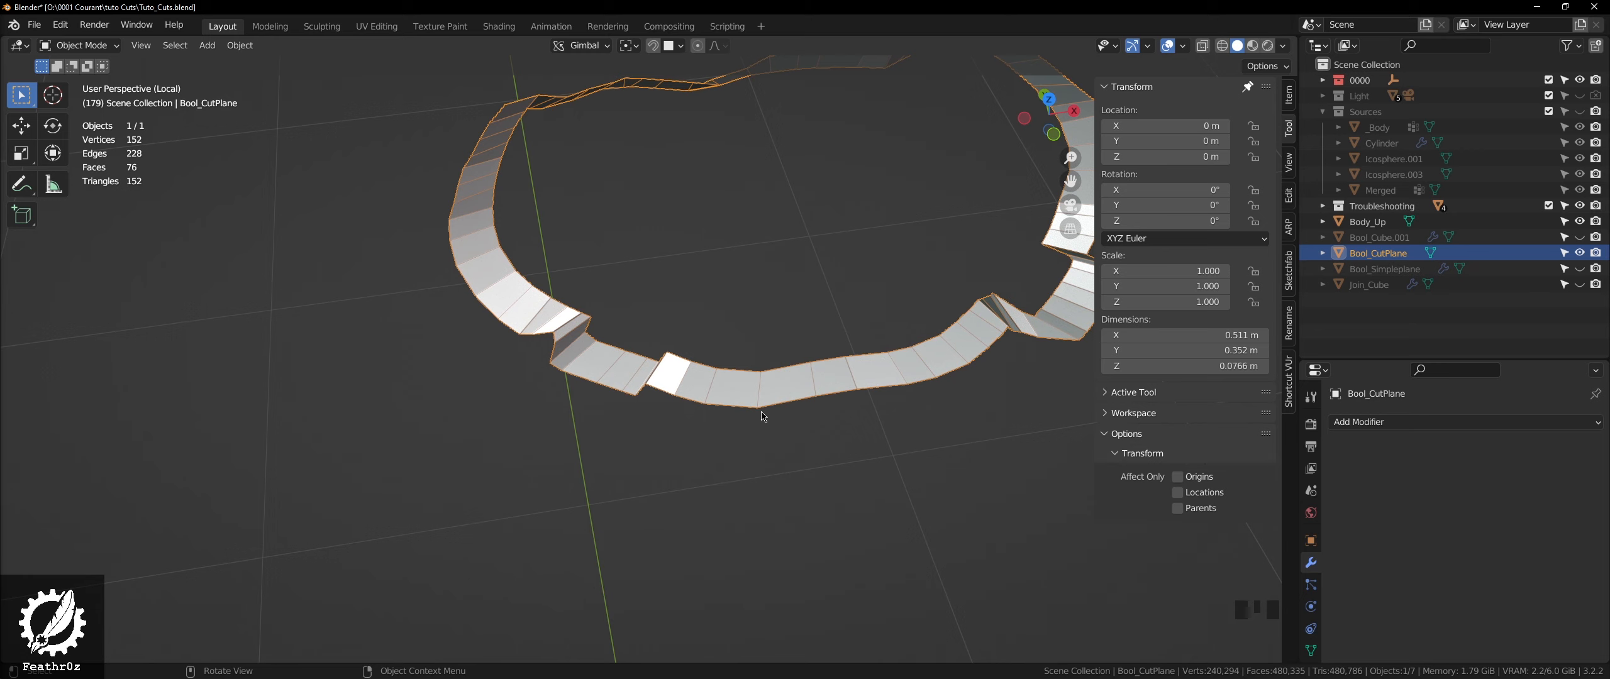
key(KP_Divide)
scroll(739, 355, down, 3)
key(KP_Divide)
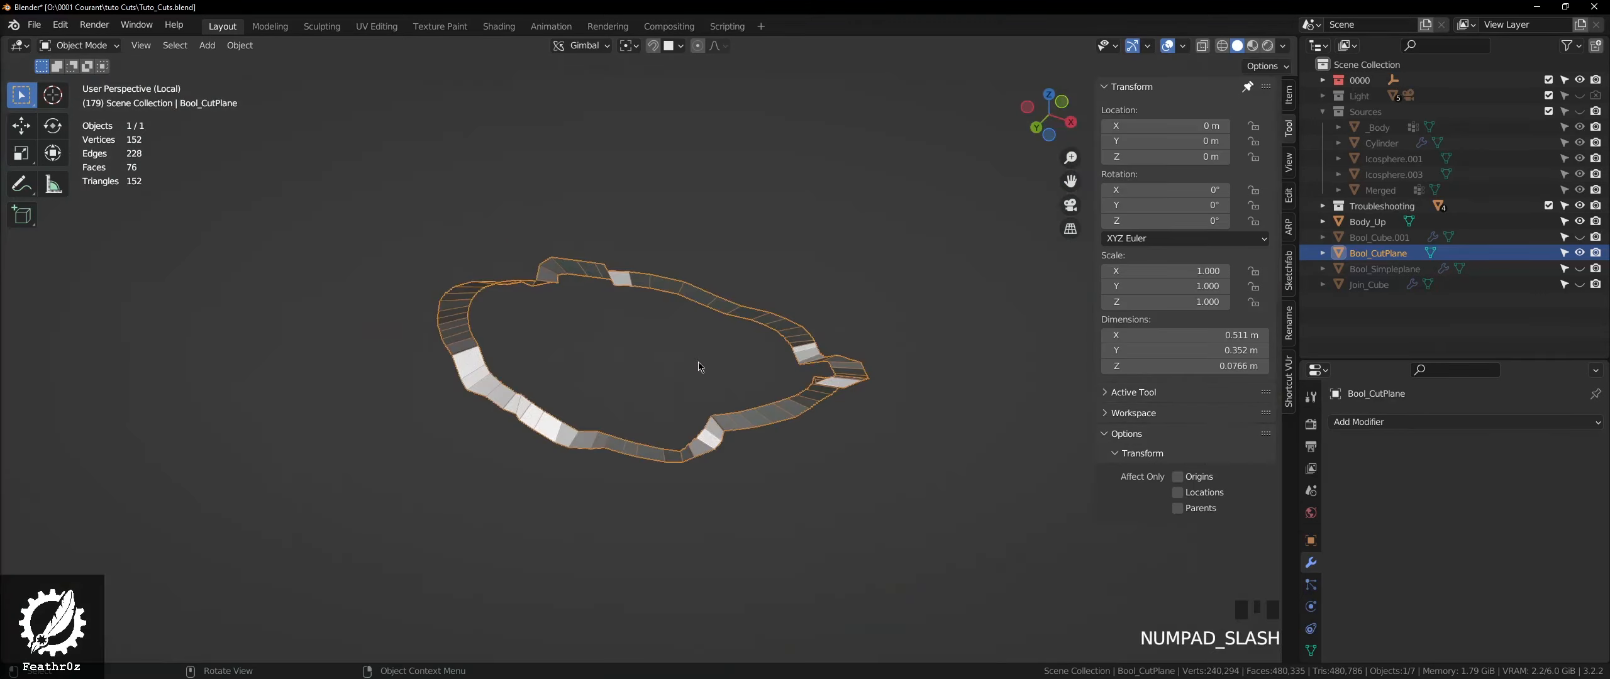
middle_drag(694, 359, 687, 434)
scroll(687, 434, up, 2)
middle_drag(692, 390, 885, 338)
key(Tab)
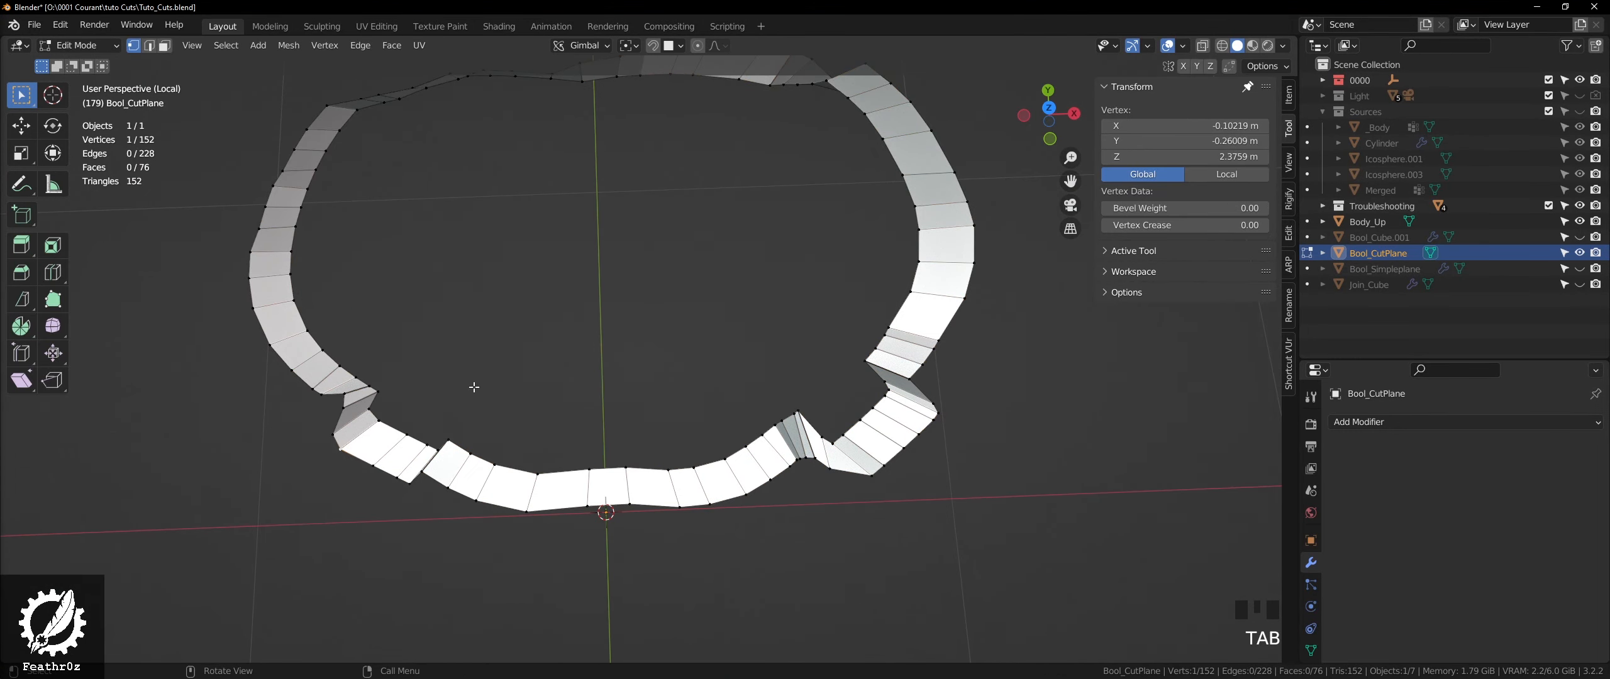
key(Tab)
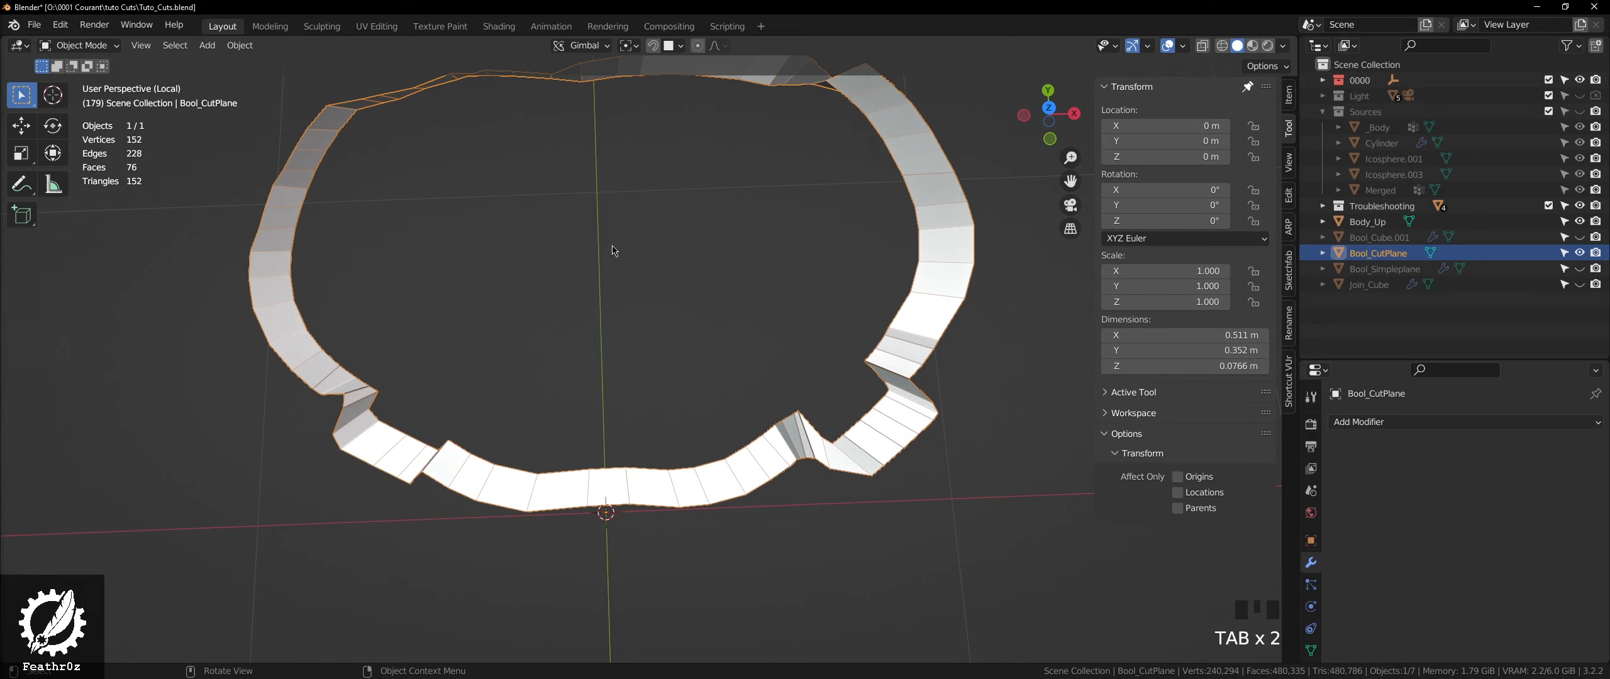
- Leave local view and examine the cut plane's position on the whole figure
key(KP_Divide)
scroll(611, 252, down, 4)
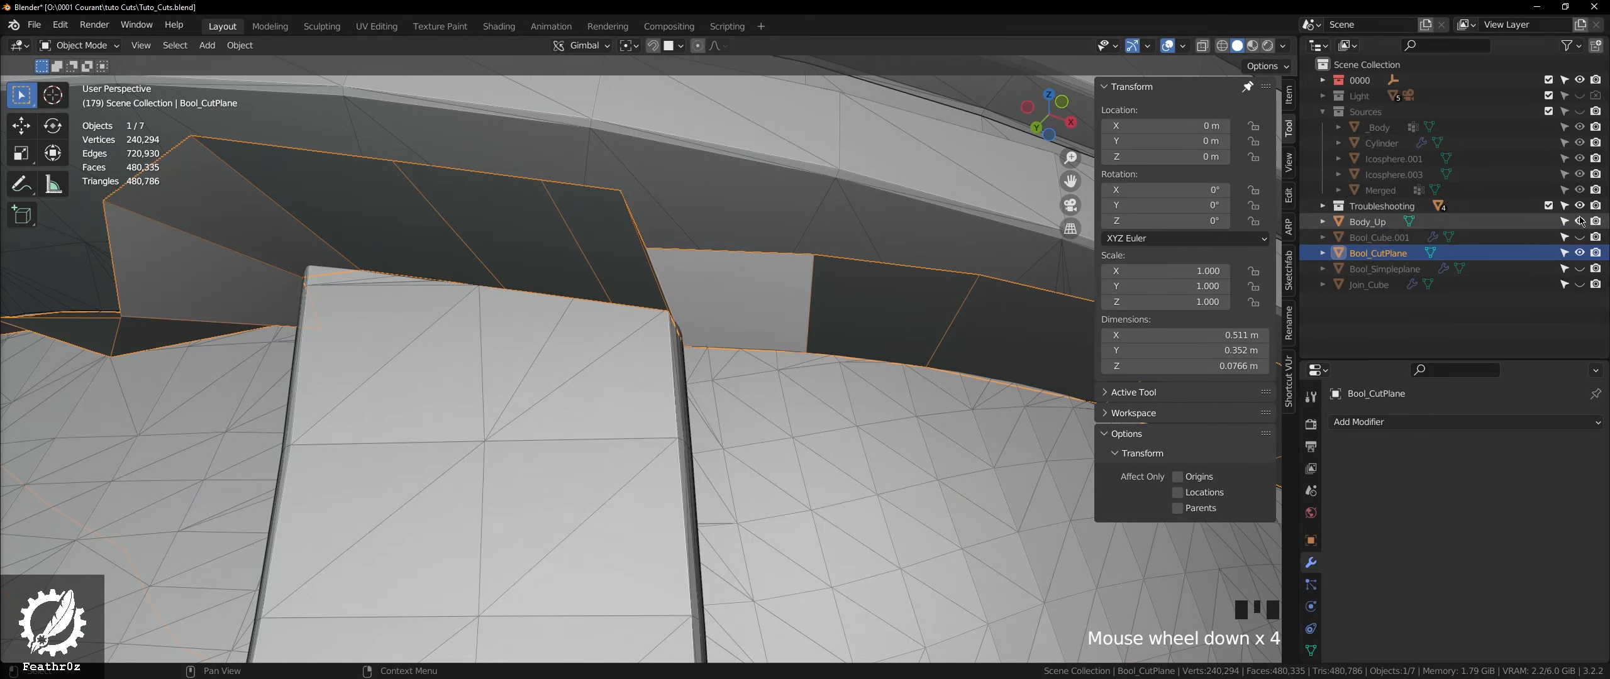
scroll(579, 342, down, 11)
middle_drag(579, 343, 579, 343)
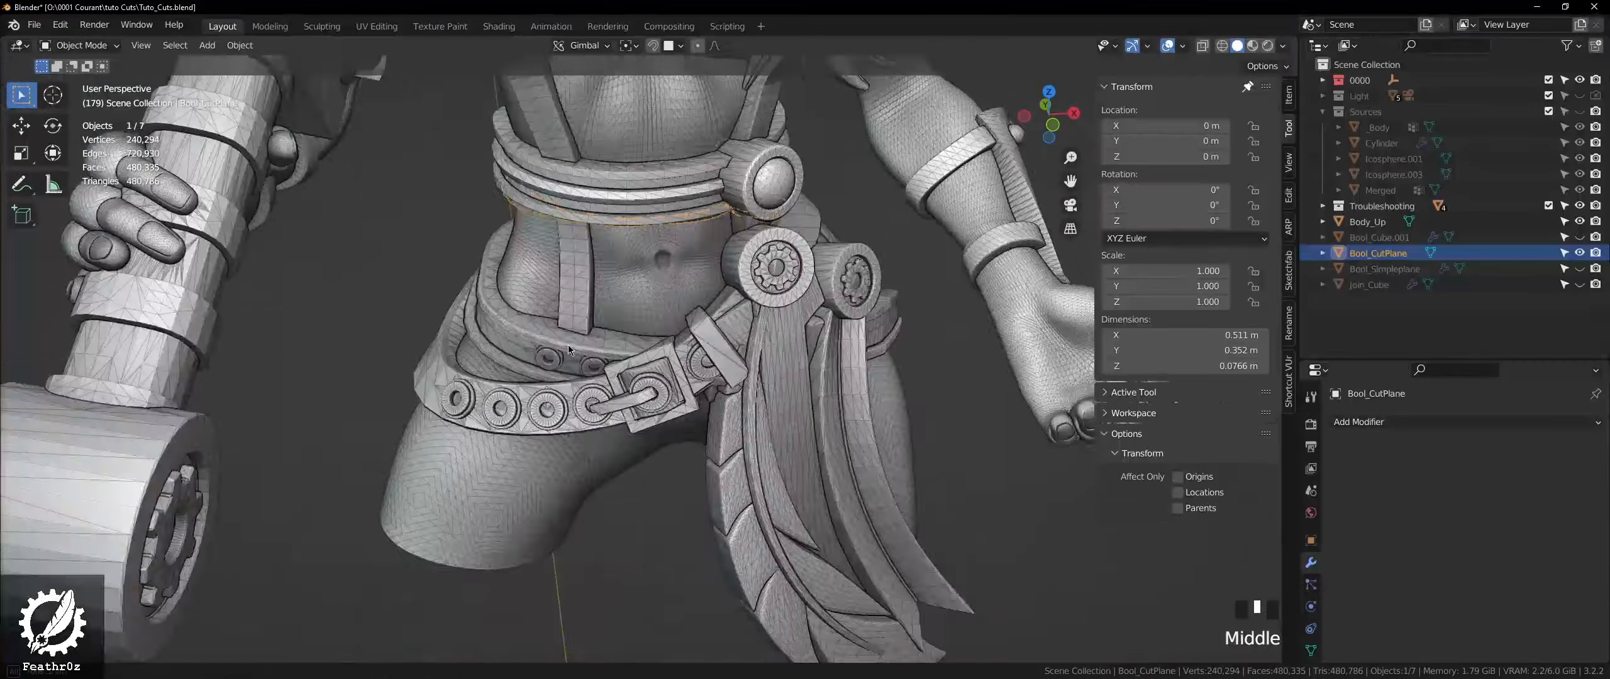
- Select the curved Circle outline standing apart beside the figure and open it in Edit Mode
scroll(579, 343, down, 9)
scroll(579, 343, down, 1)
click(386, 521)
shift+middle_drag(387, 521, 572, 456)
key(Tab)
scroll(559, 398, up, 3)
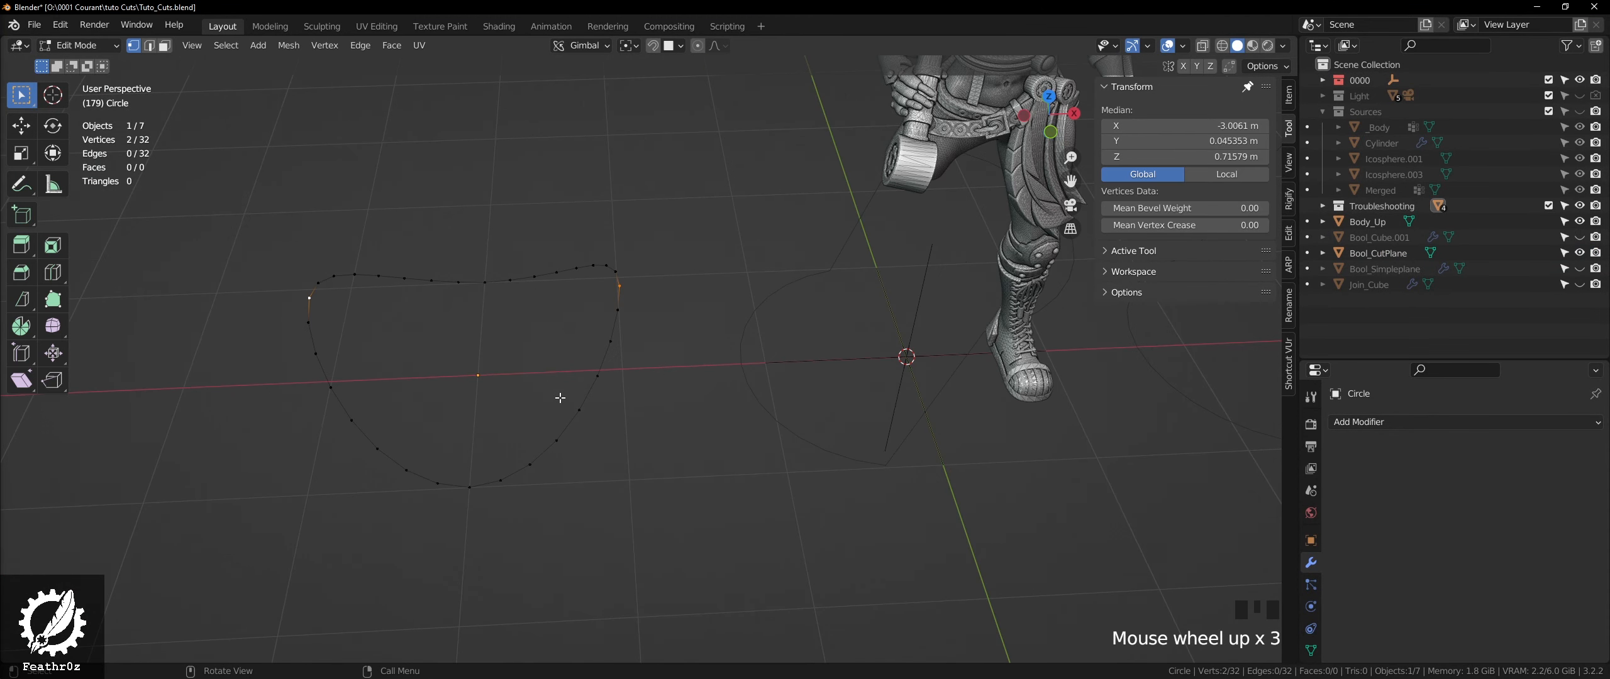
- Fill the entire curved Circle outline with one face, triangulate it and inspect the resulting edges
key(a)
middle_drag(556, 395, 550, 369)
key(f)
key(q)
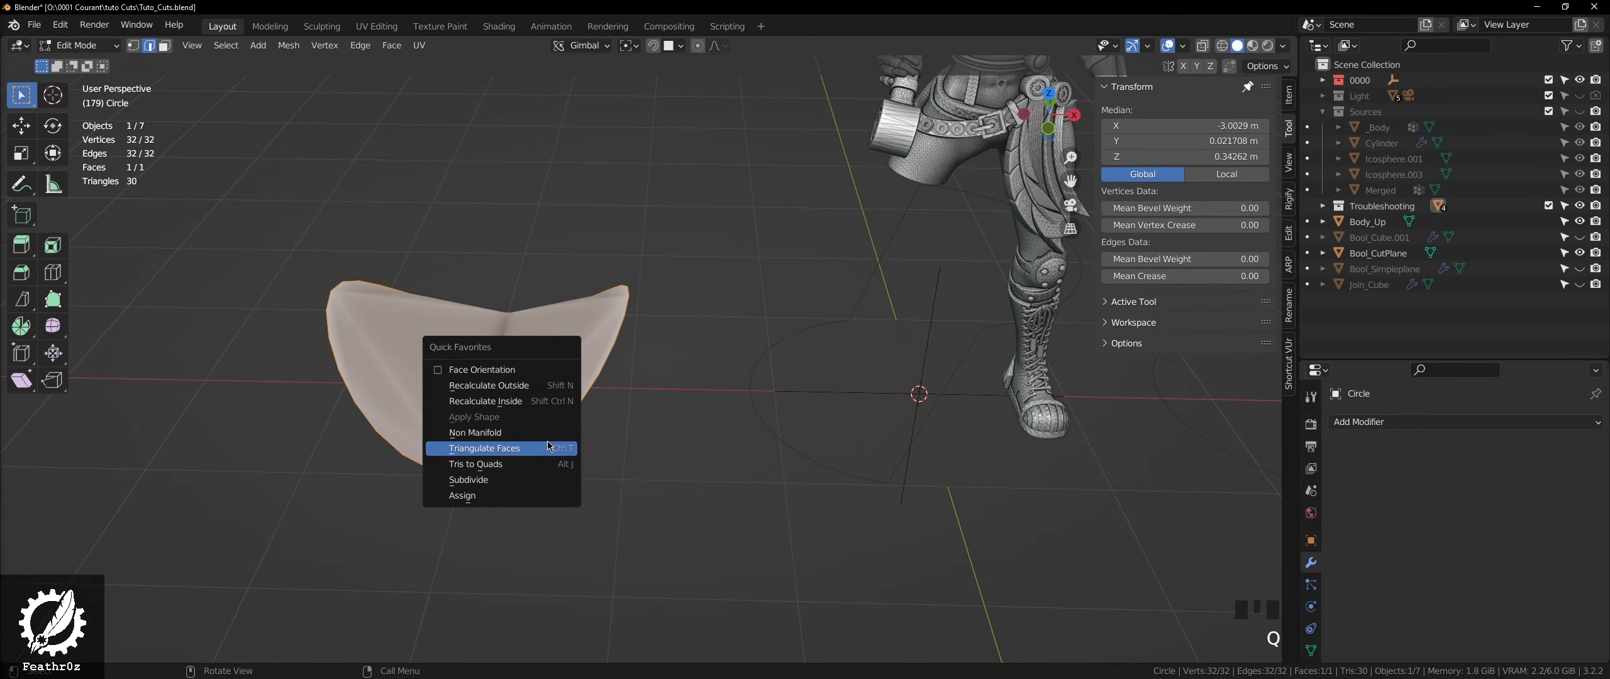
click(550, 446)
scroll(549, 446, up, 3)
middle_drag(549, 446, 504, 412)
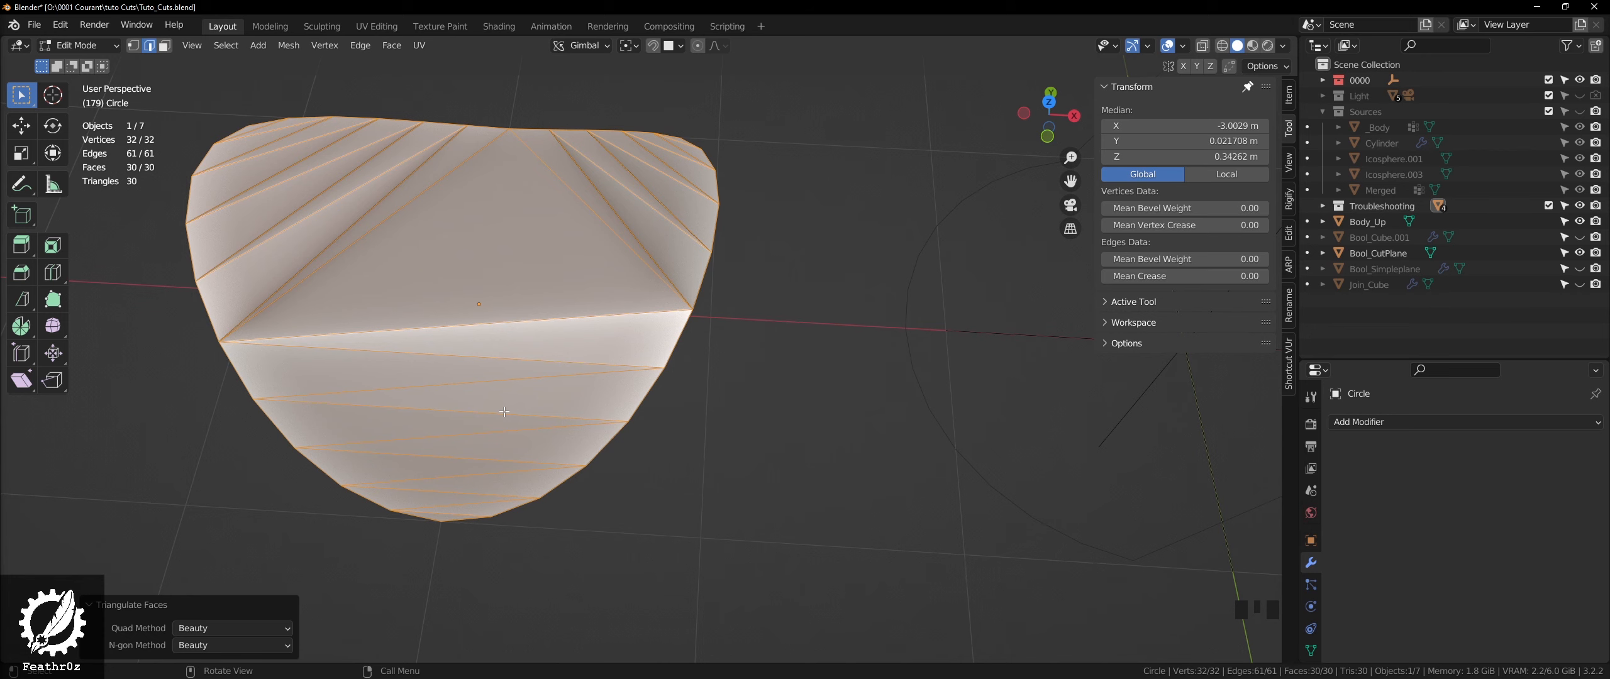
middle_drag(505, 412, 834, 348)
middle_drag(843, 409, 768, 463)
scroll(497, 413, down, 3)
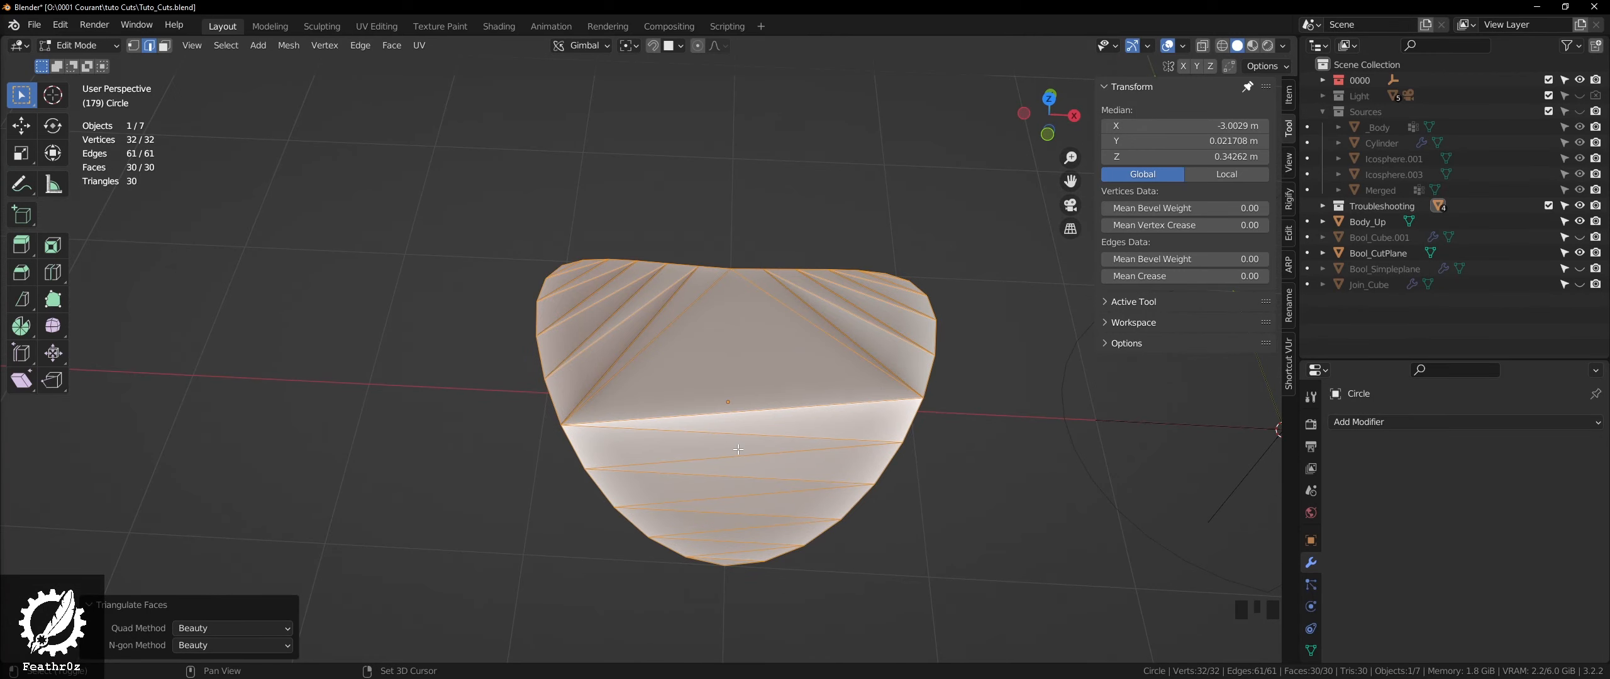
- Check the triangulated surface in wireframe shading, and undo the triangulation and the fill
key(shift+z)
key(shift+z)
key(ctrl+z)
key(ctrl+z)
key(ctrl+z)
- Extrude the curved outline inward twice, scaling the first new loop to 0.519 and the second to 0.282
shift+middle_drag(737, 446, 753, 411)
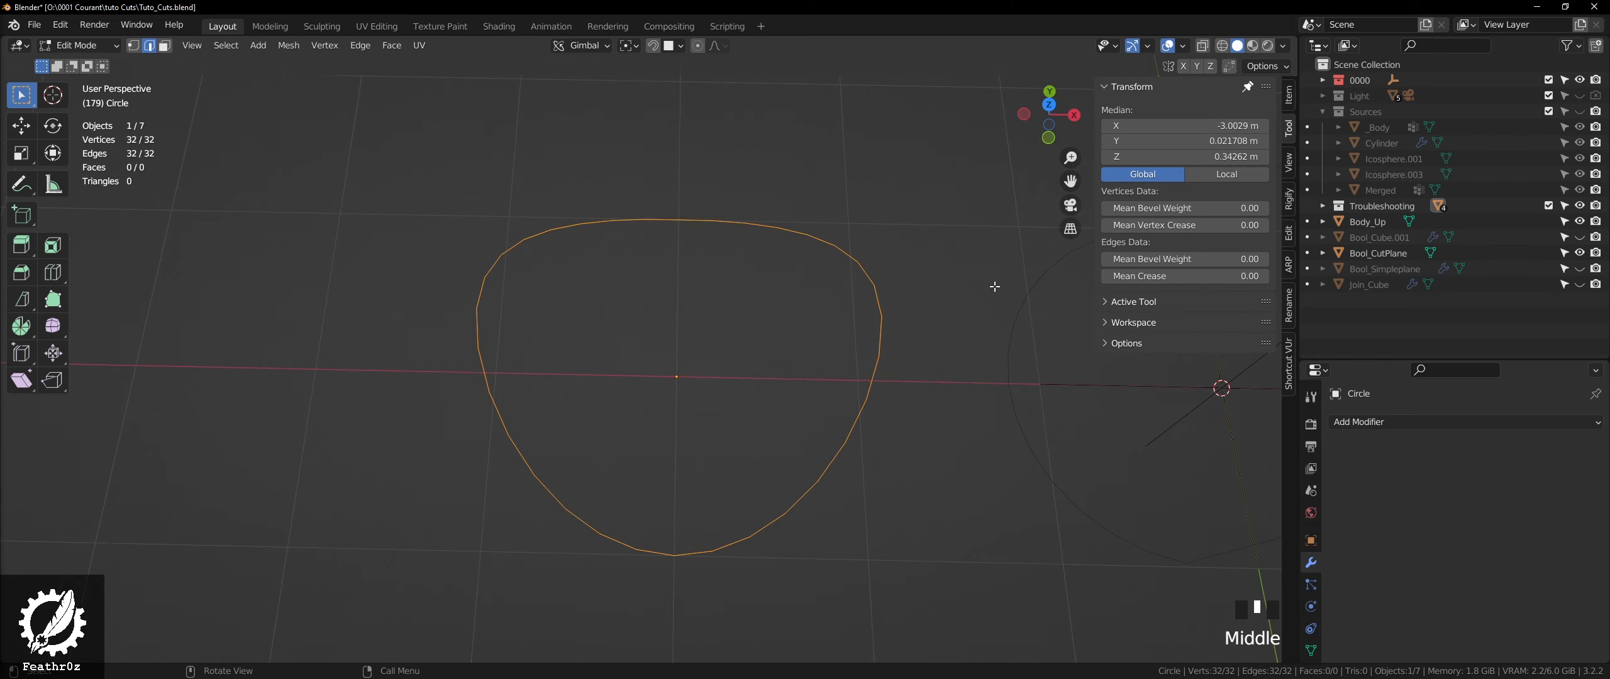
key(e)
key(s)
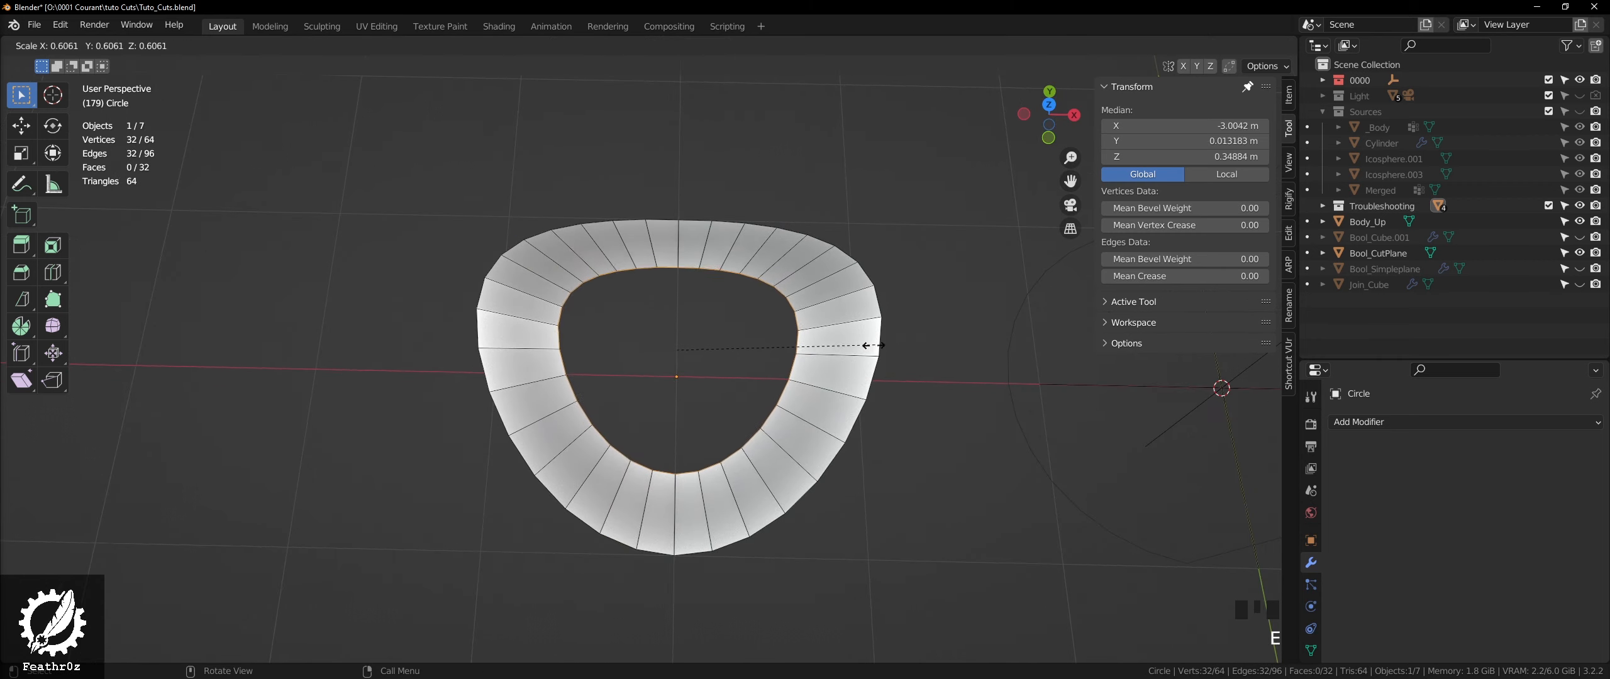
click(839, 361)
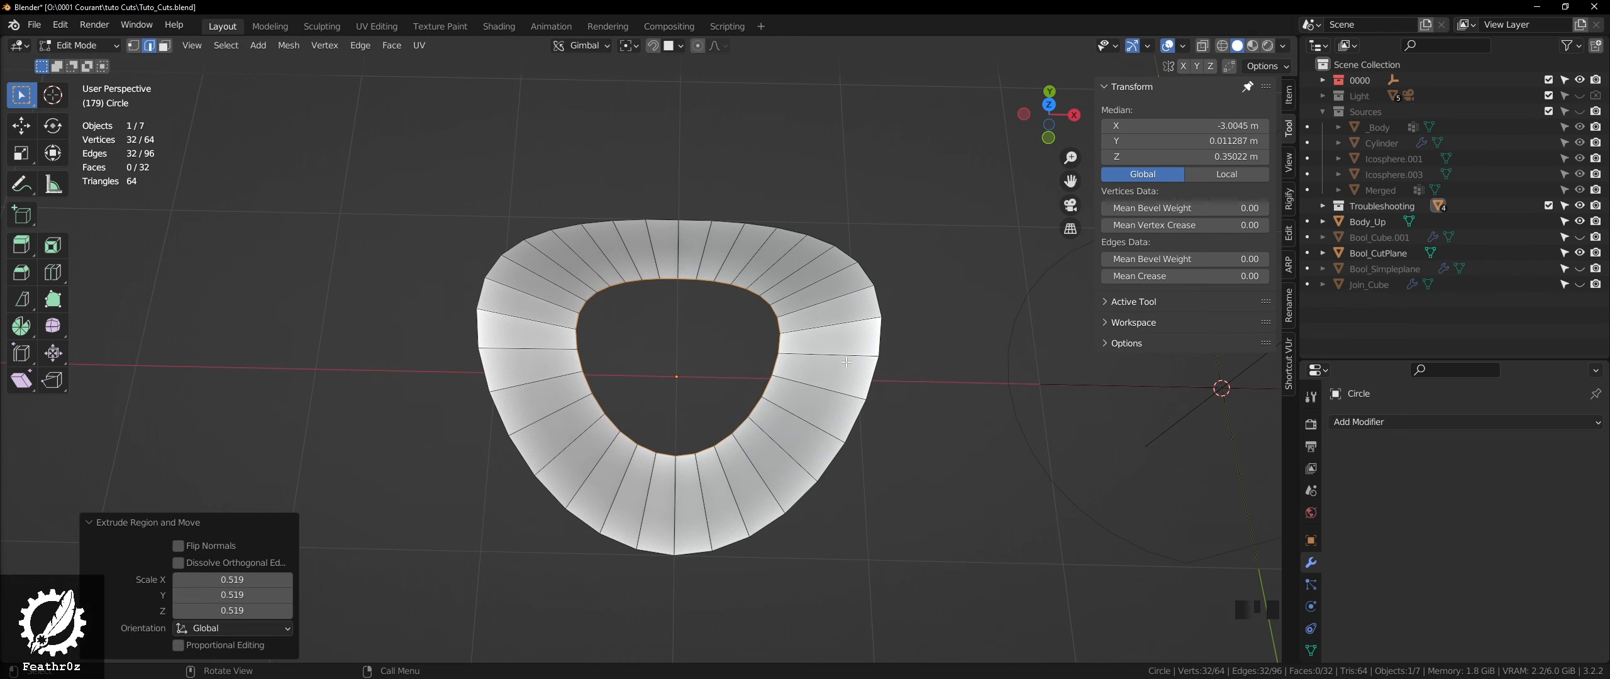
scroll(843, 357, up, 2)
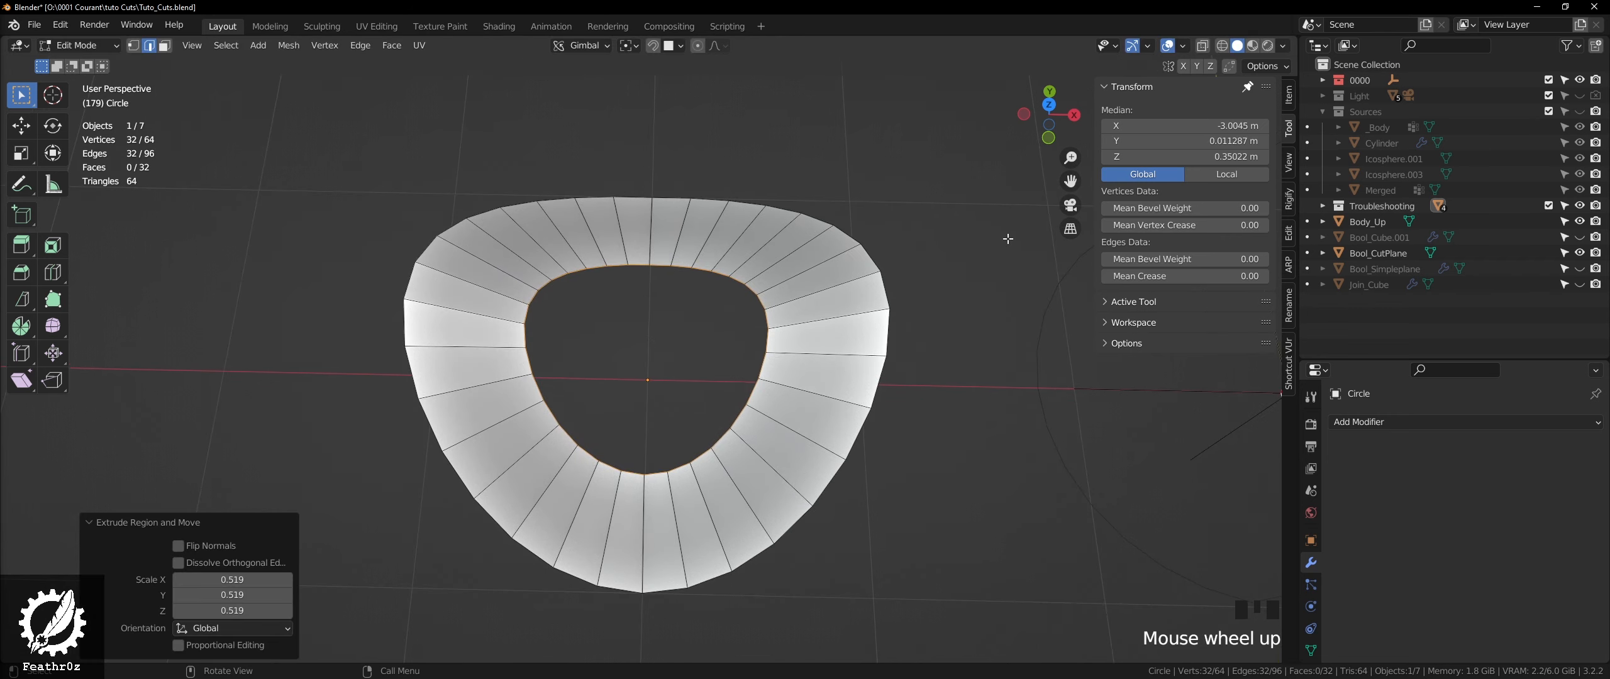
key(e)
key(s)
click(655, 346)
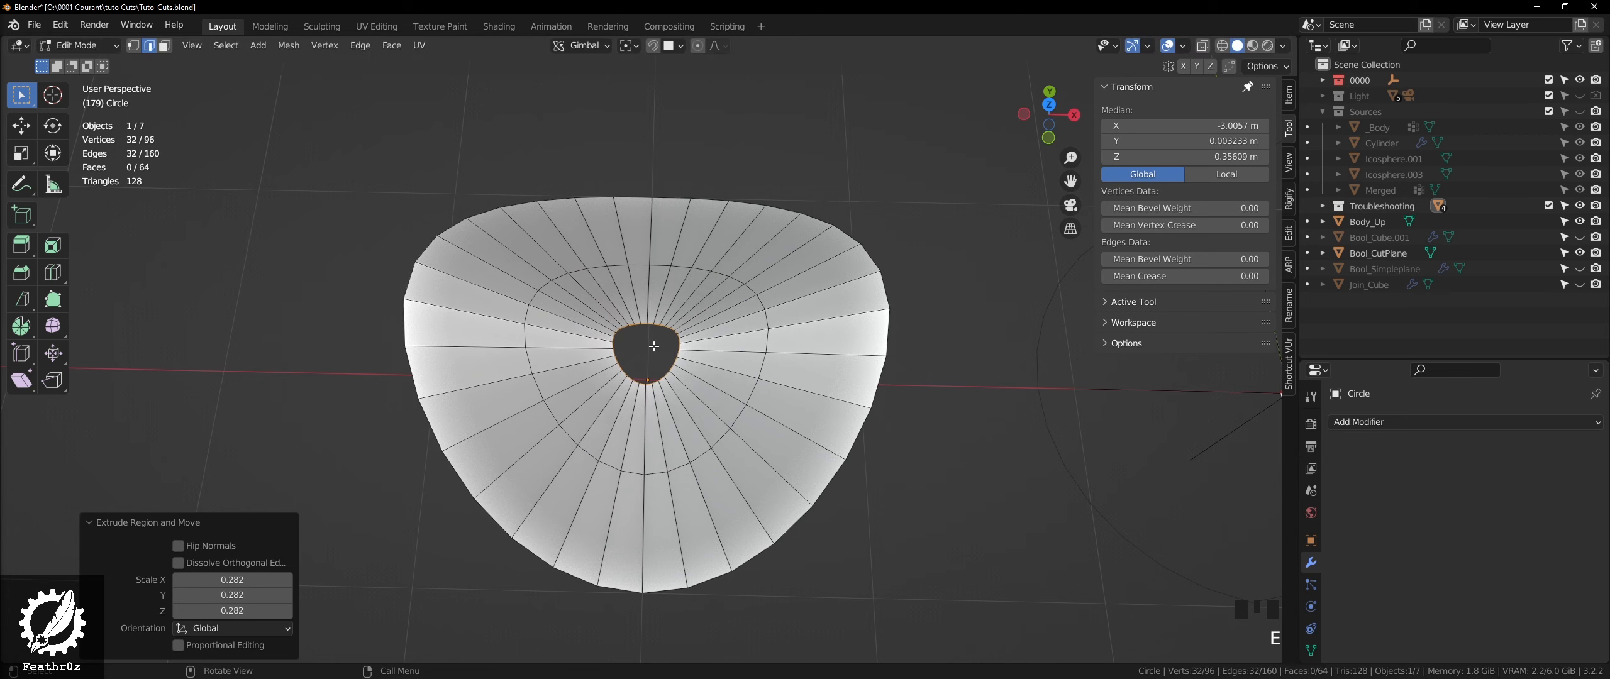
- Merge the innermost loop's vertices at their center to close the surface, and return to Object Mode
scroll(654, 346, up, 2)
key(1)
key(m)
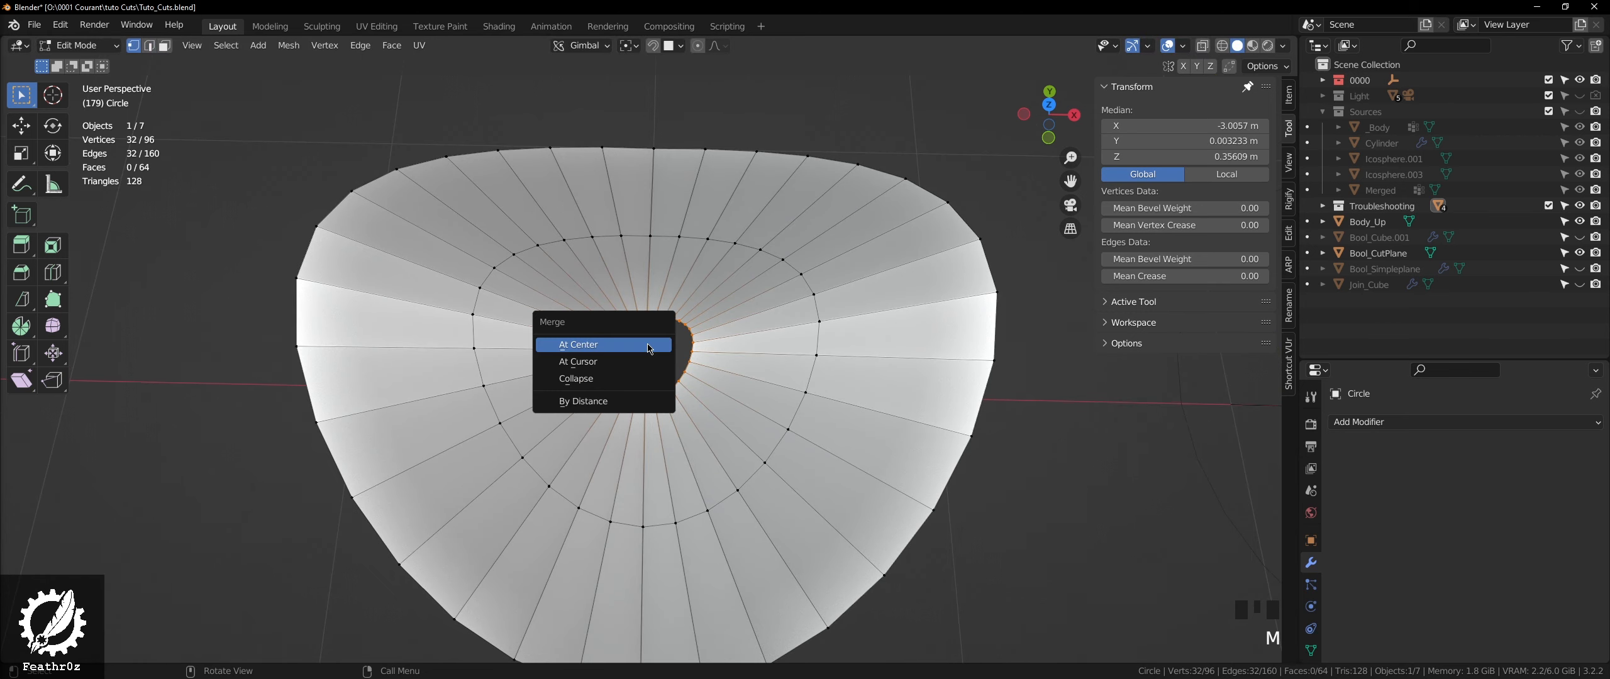
click(650, 349)
scroll(650, 349, down, 3)
key(Tab)
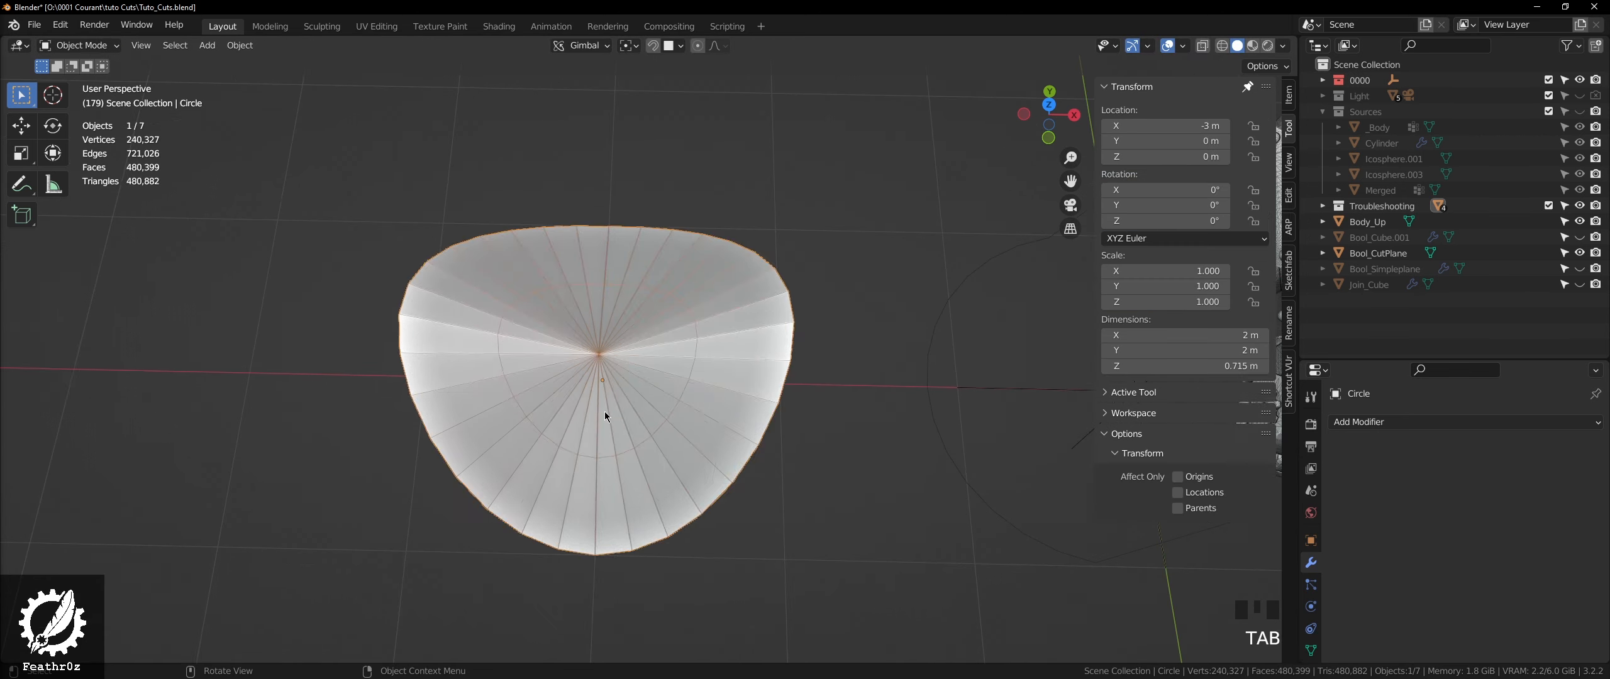
- Open the stepped Circle.003 outline near the figure's feet in Edit Mode and isolate it in local view
middle_drag(604, 411, 702, 389)
scroll(578, 377, down, 3)
scroll(571, 380, up, 3)
scroll(622, 312, down, 3)
click(771, 450)
scroll(780, 448, up, 2)
key(Tab)
scroll(796, 418, down, 2)
key(KP_Divide)
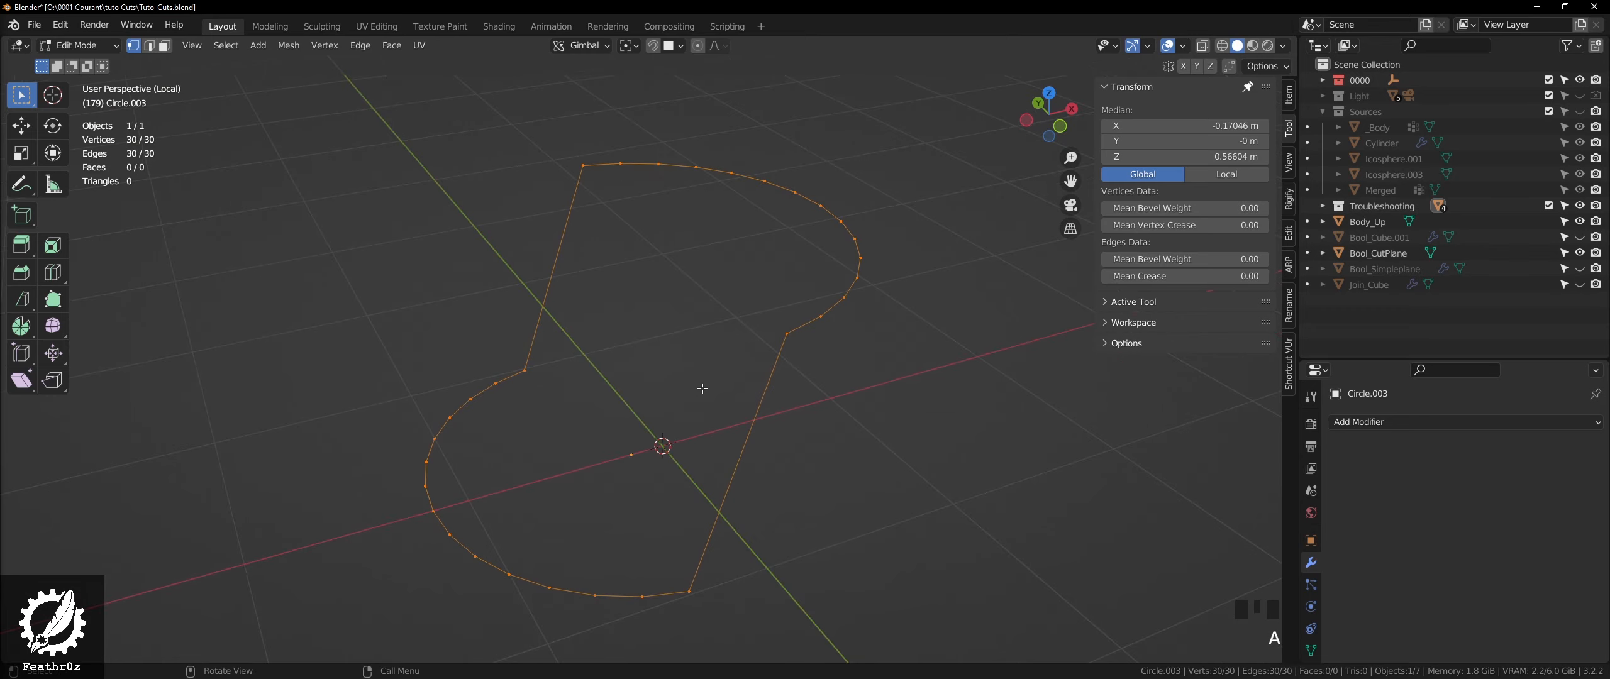
- Fill the stepped Circle.003 outline with one face and triangulate it
key(q)
key(f)
key(q)
click(588, 377)
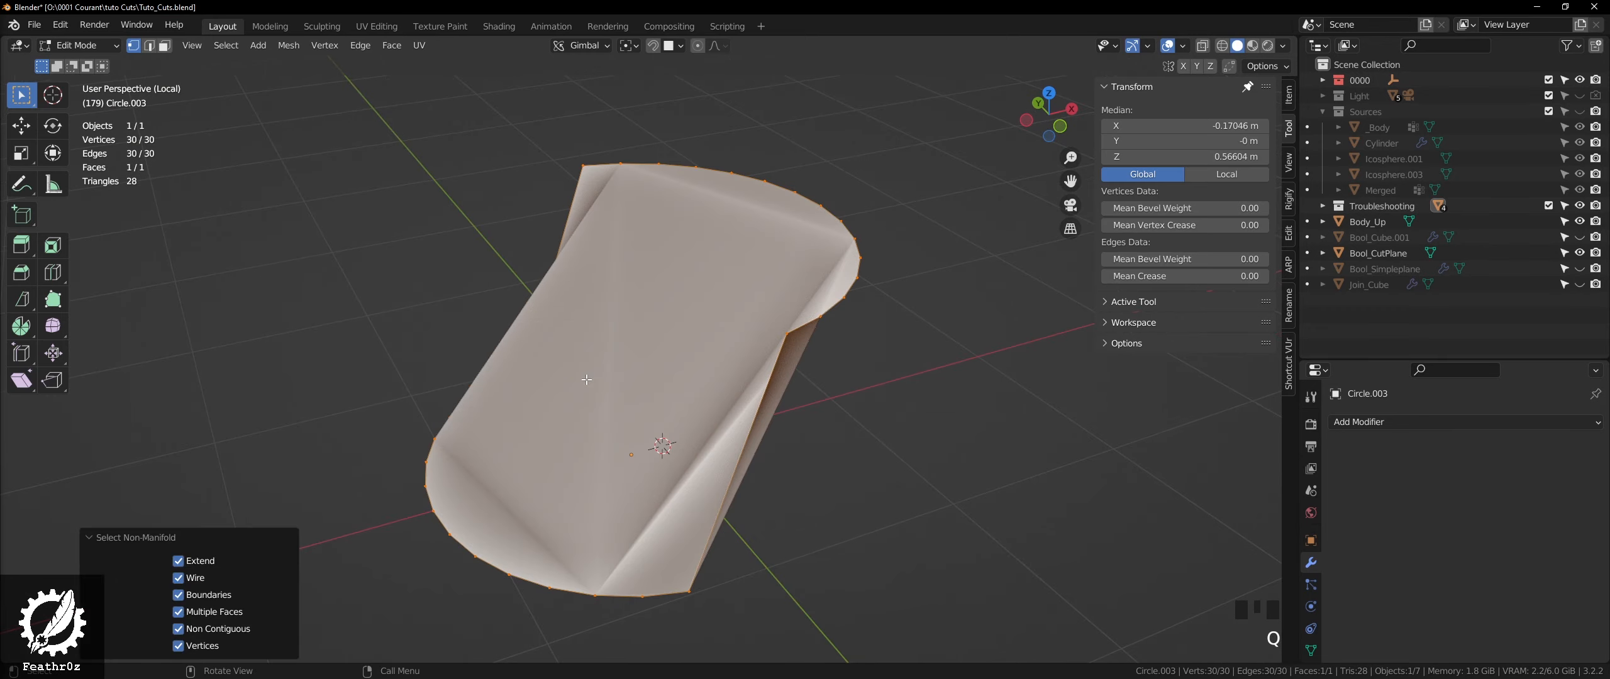
key(q)
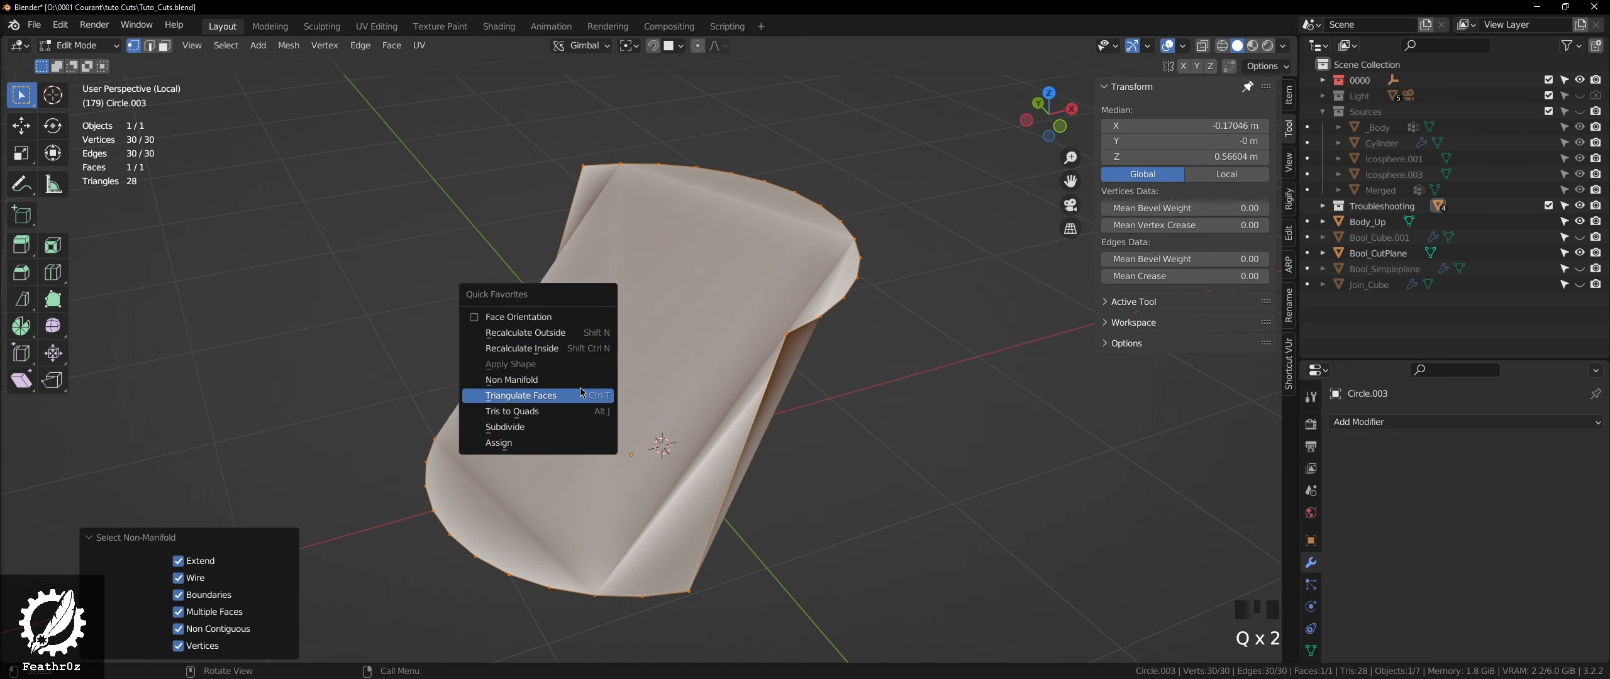
click(582, 395)
middle_drag(579, 392, 694, 370)
- Leave local view, return to Object Mode and examine the triangulated stepped plane next to the curved one
key(KP_Divide)
key(Tab)
click(756, 403)
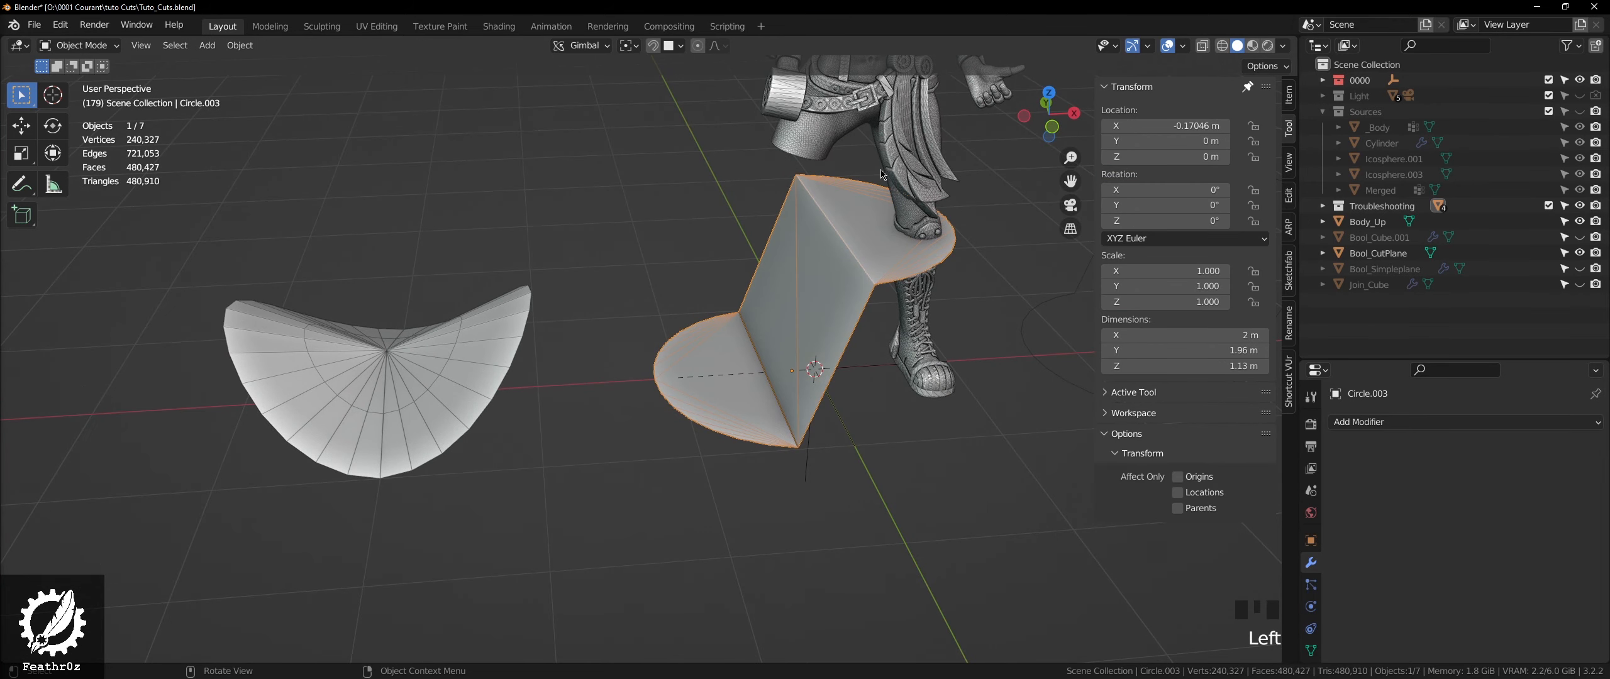
middle_drag(750, 373, 701, 385)
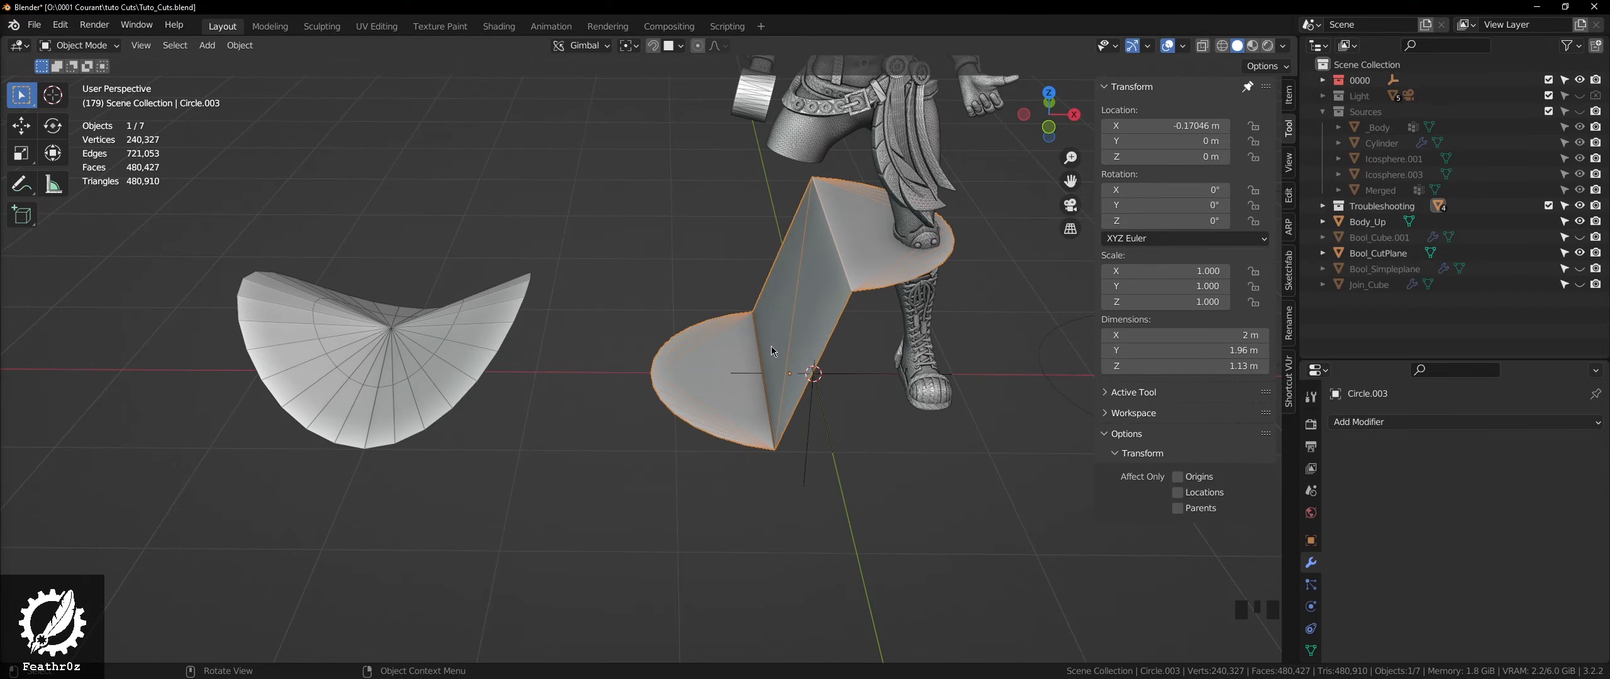
- Open the other stepped outline, Circle.001, in Edit Mode
shift+middle_drag(787, 346, 773, 377)
click(764, 453)
key(Tab)
scroll(801, 415, up, 3)
- Try filling the whole Circle.001 outline with one face and triangulating it, and undo both operations
key(a)
key(q)
click(806, 408)
key(f)
key(q)
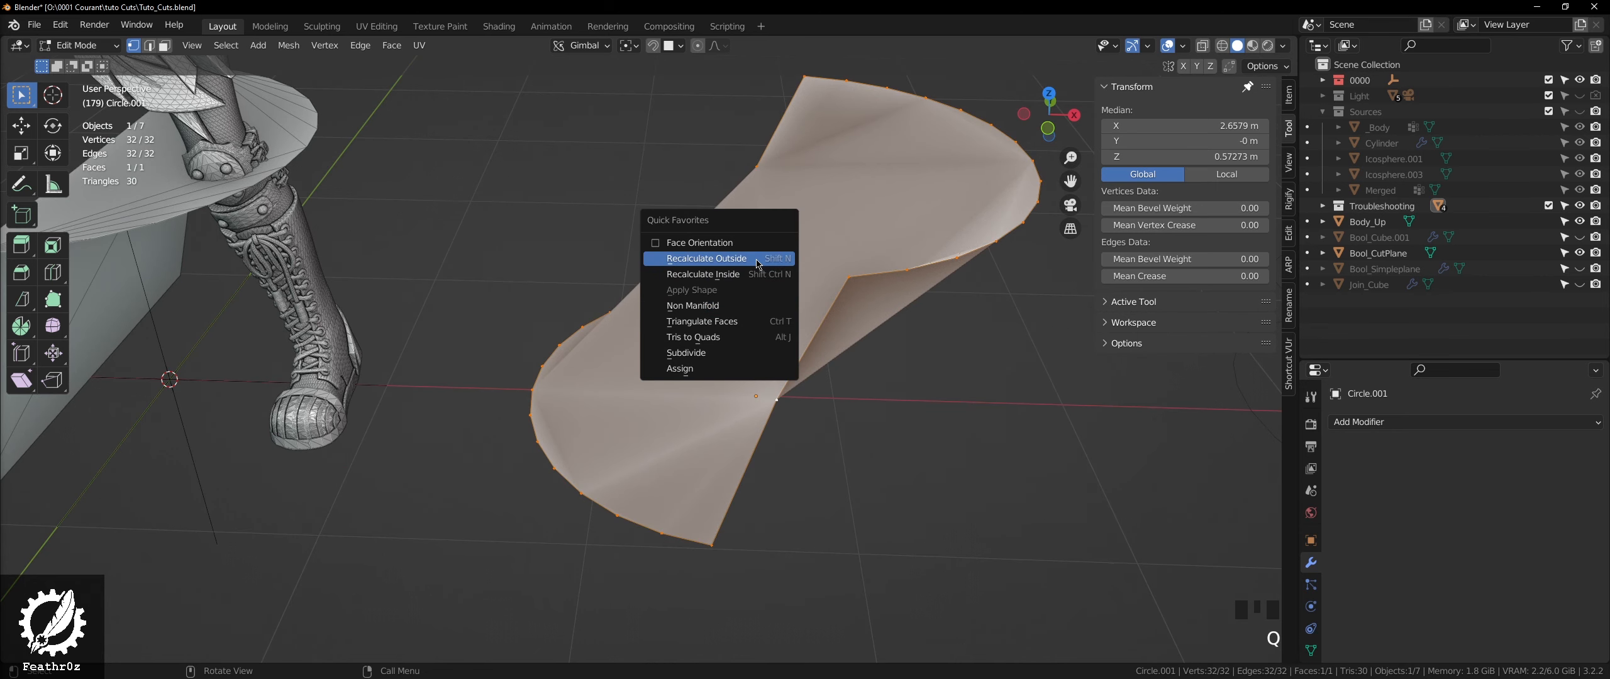
click(751, 322)
middle_drag(751, 321, 747, 303)
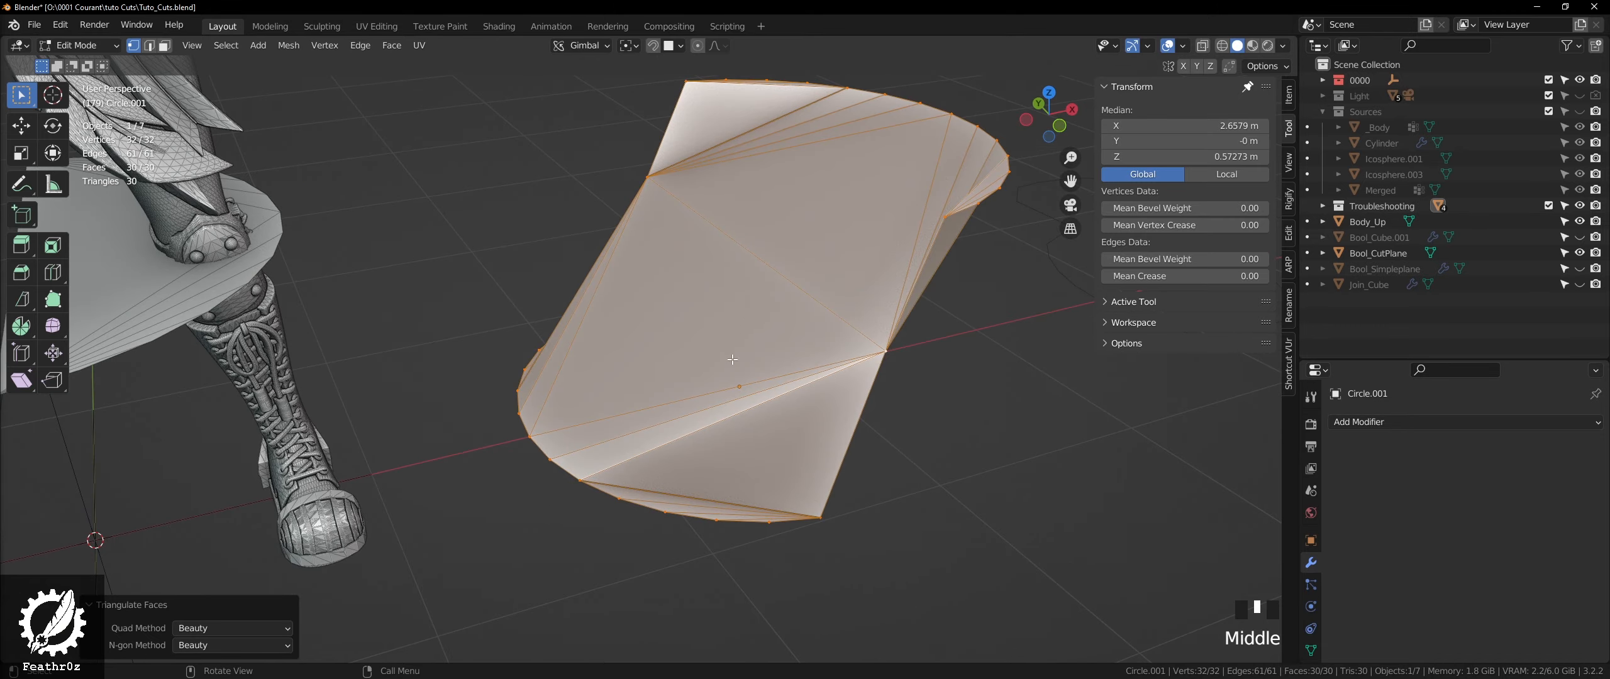
middle_drag(733, 360, 852, 392)
key(ctrl+z)
key(ctrl+z)
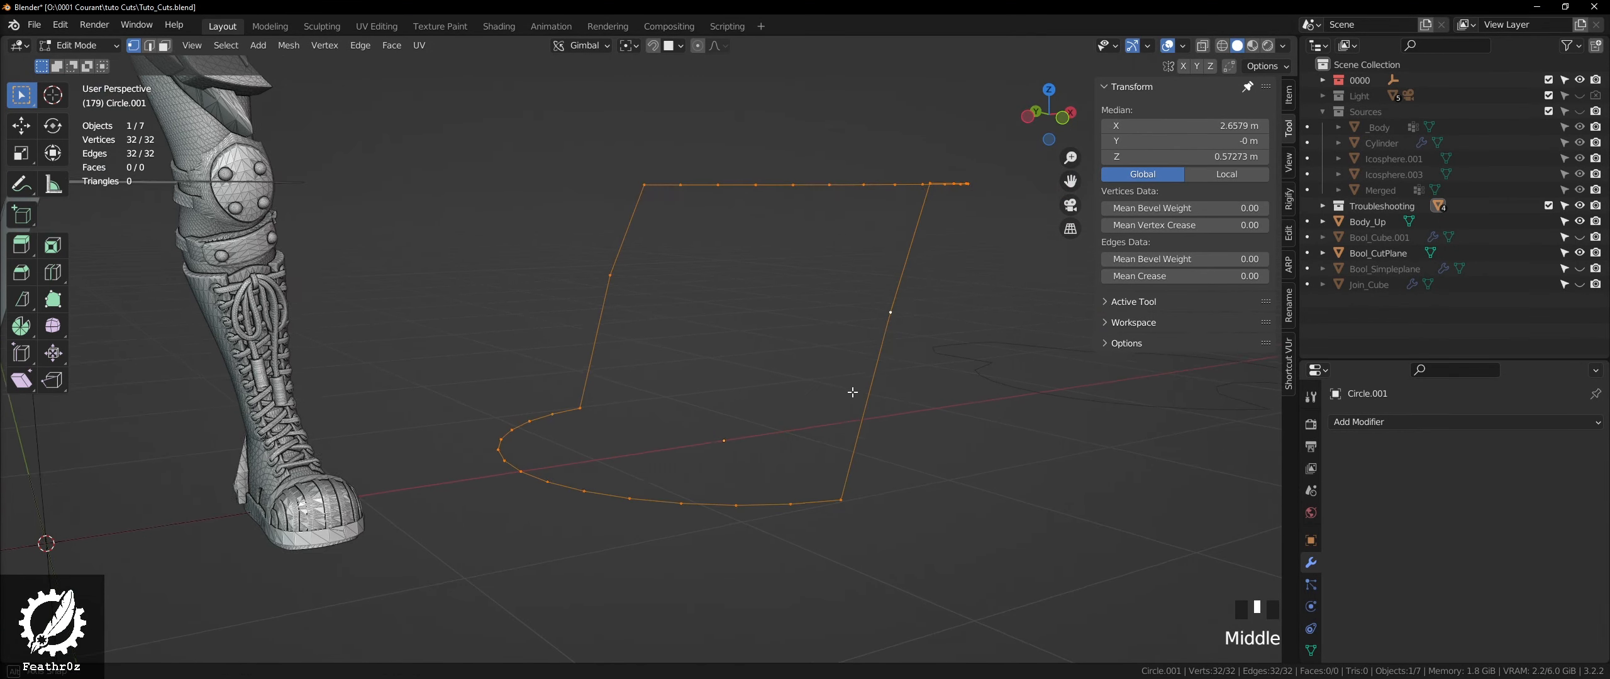
- Fill the slanted wall of Circle.001 with a lower and an upper face, each spanning a pair of opposite side edges
key(2)
click(872, 391)
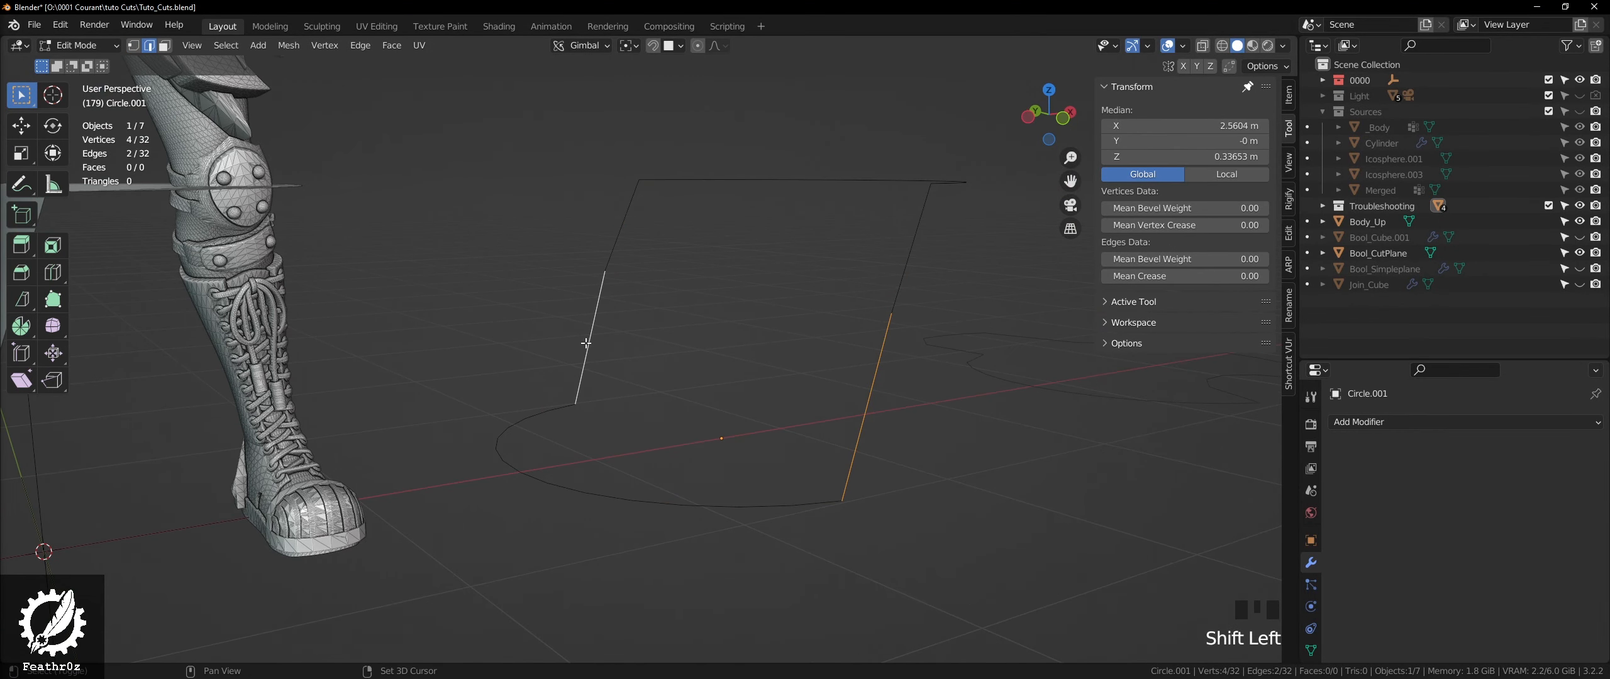
middle_drag(586, 343, 633, 356)
key(f)
click(970, 279)
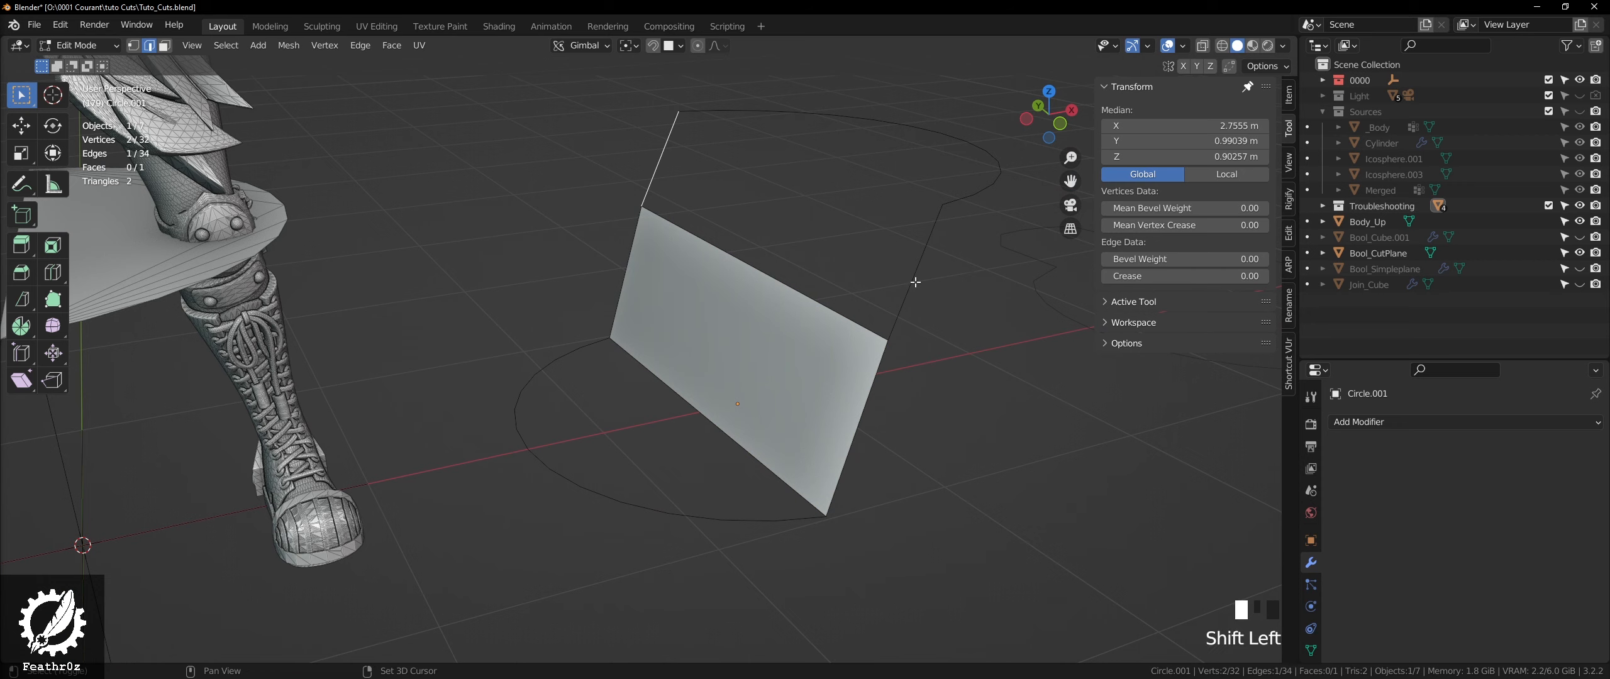
key(f)
middle_drag(916, 283, 834, 380)
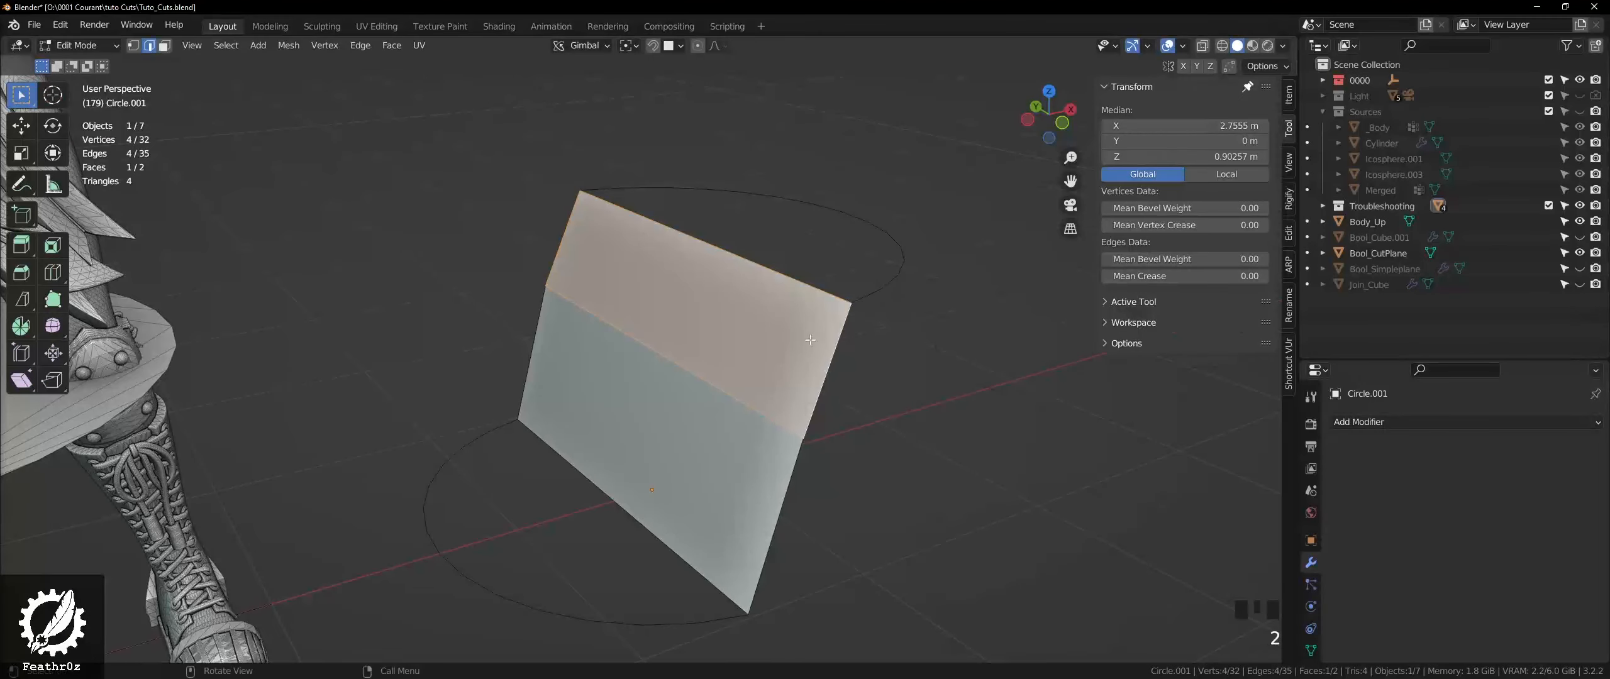
- Fill the upper and lower half-circles of Circle.001 with one face each
shift+middle_drag(811, 340, 679, 323)
alt+click(680, 323)
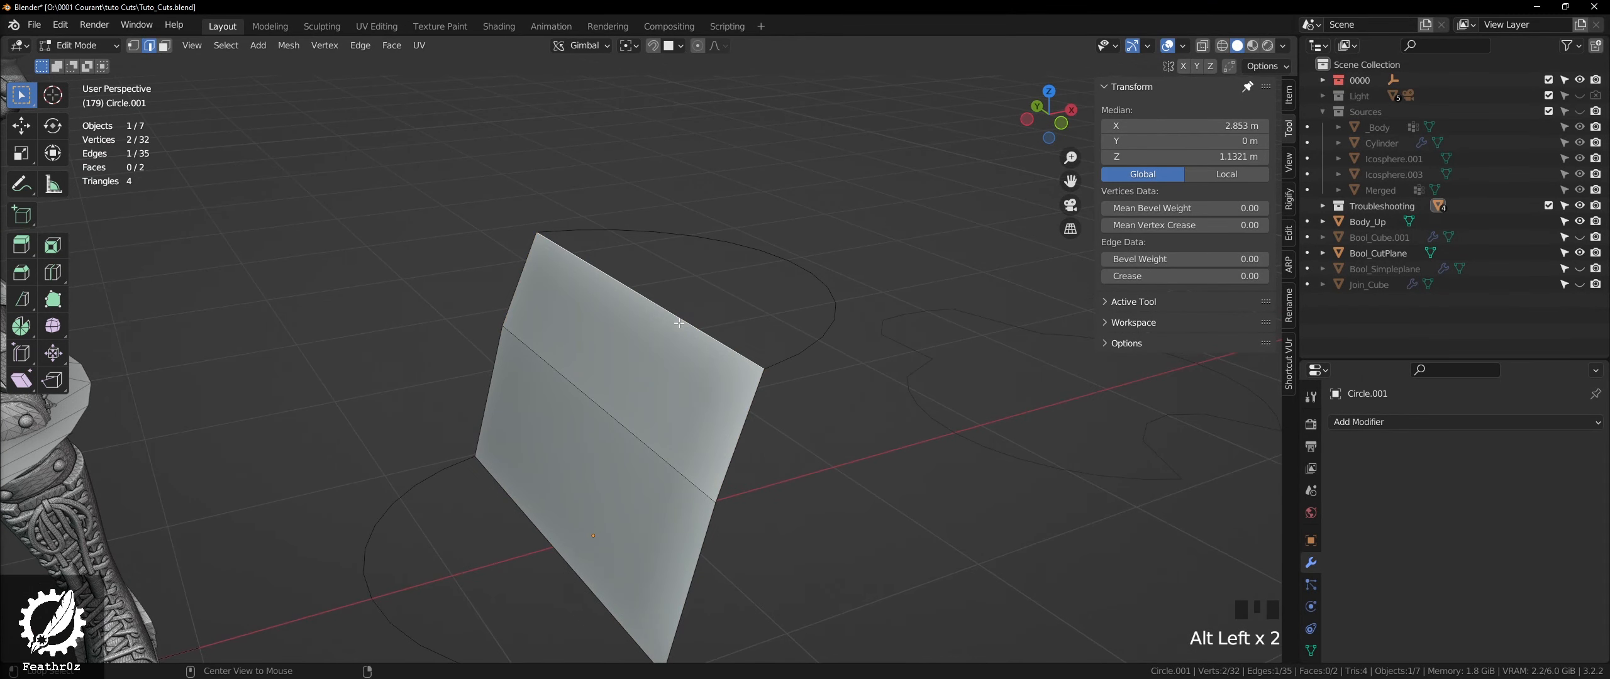
alt+click(811, 355)
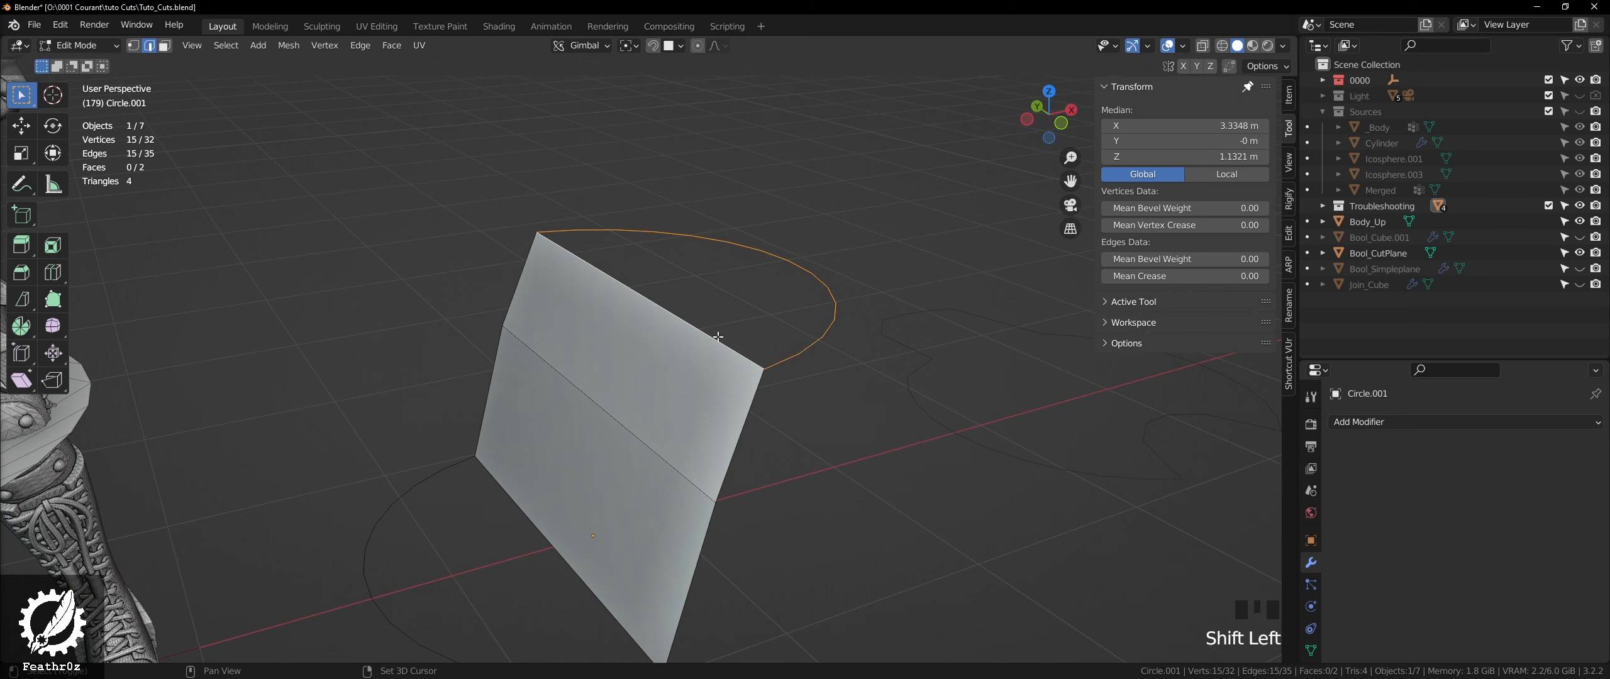
key(f)
shift+middle_drag(494, 640, 557, 496)
click(553, 503)
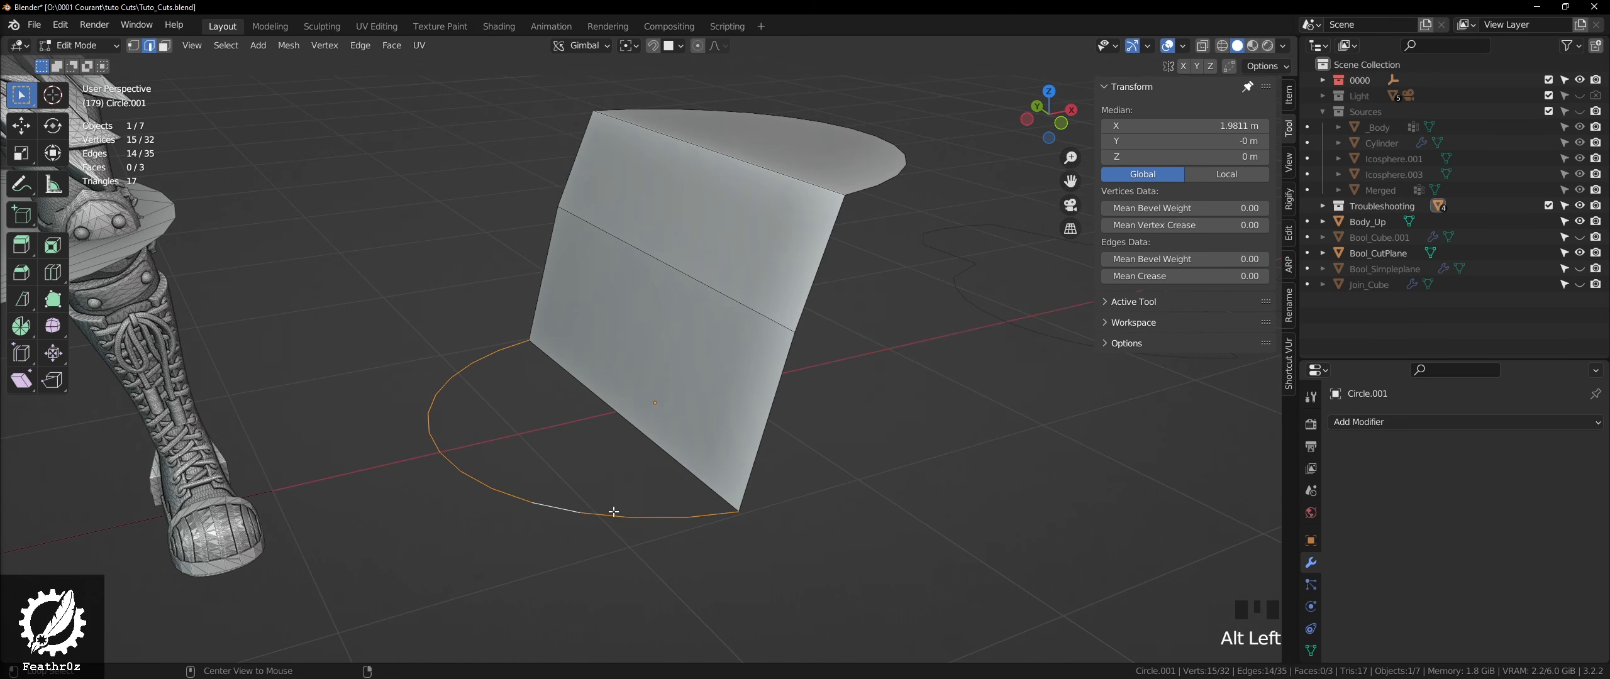
key(f)
middle_drag(647, 437, 654, 440)
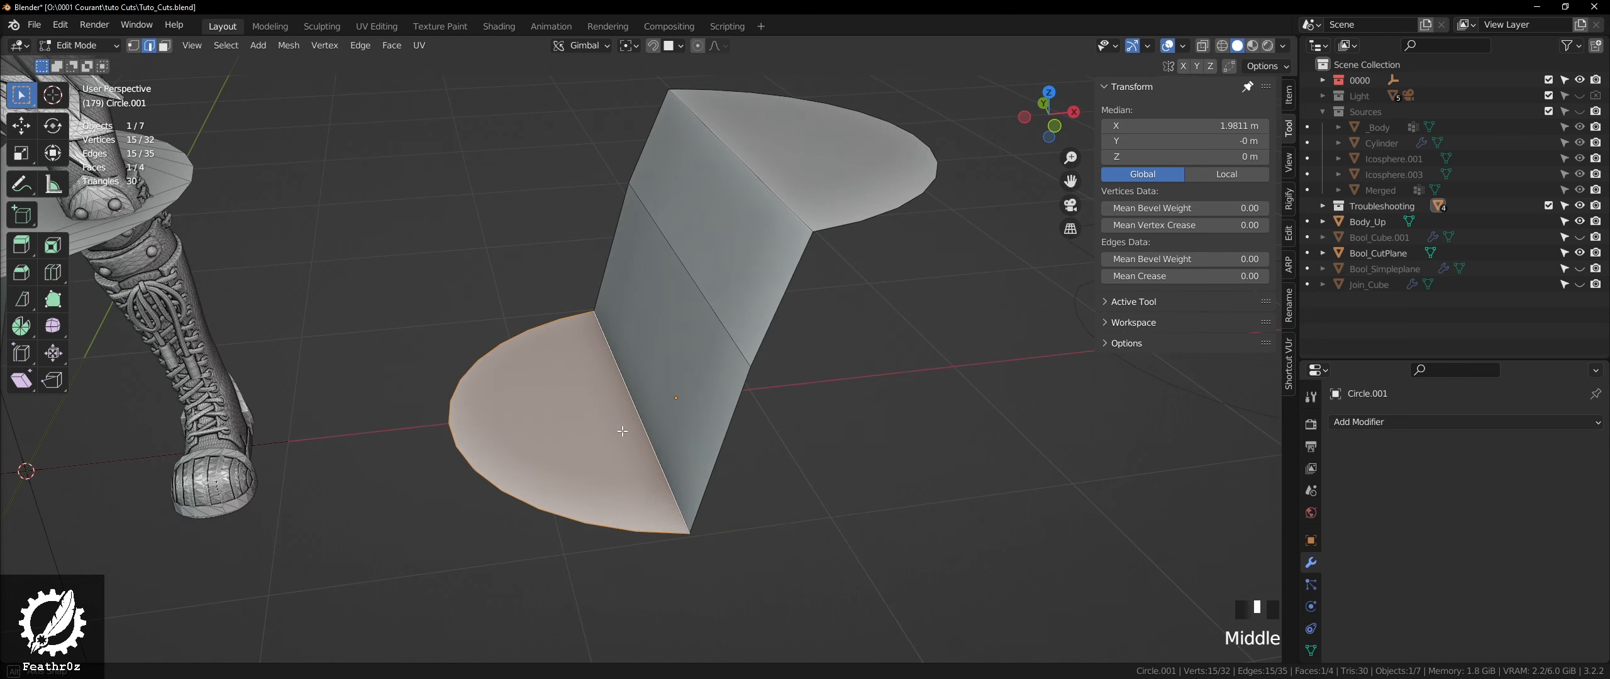
- Deselect everything, examine the filled Circle.001 plane beside the other planes and return to Object Mode
scroll(654, 440, down, 2)
click(807, 468)
scroll(807, 468, down, 4)
middle_drag(807, 468, 688, 337)
scroll(675, 300, up, 3)
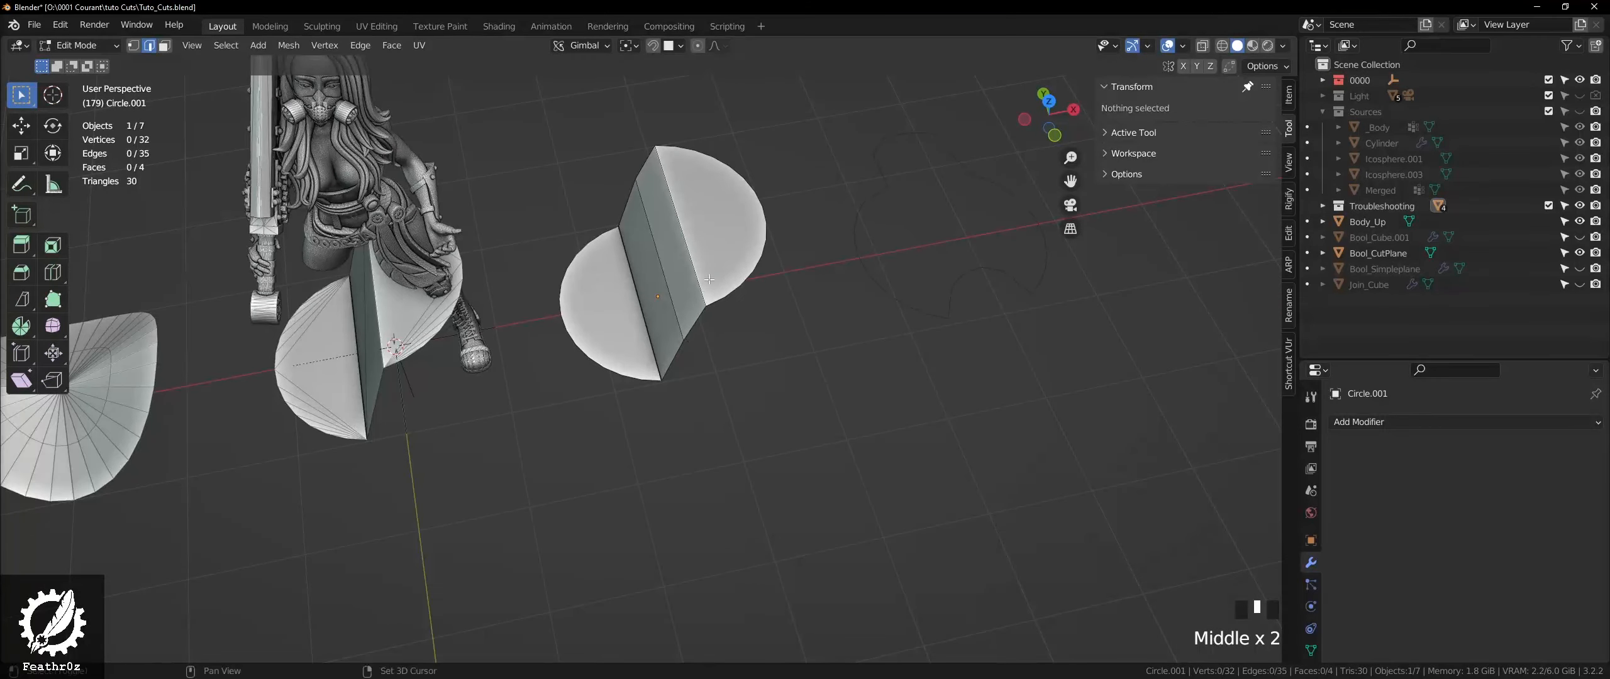
middle_drag(709, 279, 802, 383)
scroll(802, 383, up, 3)
key(Tab)
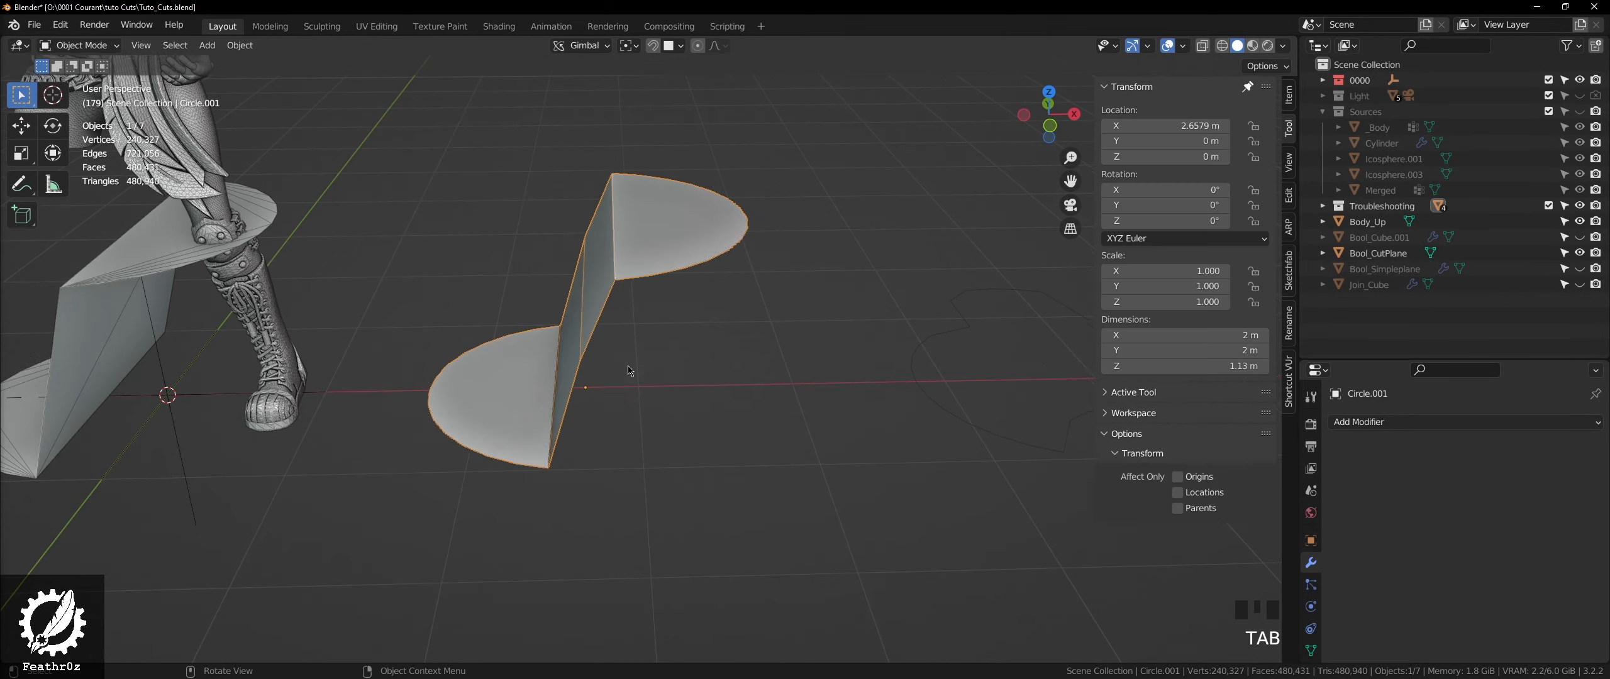
- Open the flat, notched Circle.002 outline in Edit Mode
shift+middle_drag(630, 371, 352, 356)
scroll(726, 406, down, 1)
click(723, 406)
key(Tab)
scroll(775, 409, up, 3)
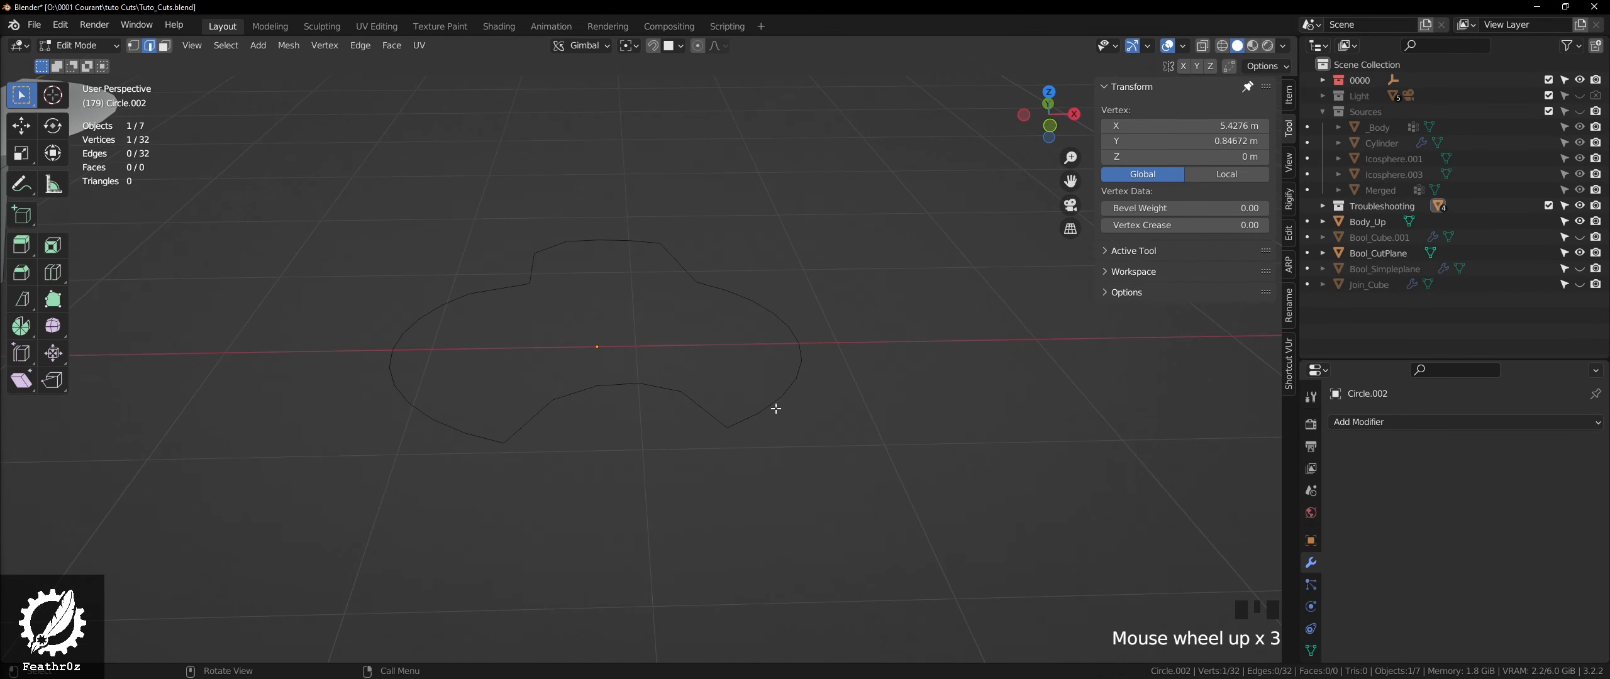
scroll(776, 409, up, 3)
key(Tab)
click(774, 405)
key(Tab)
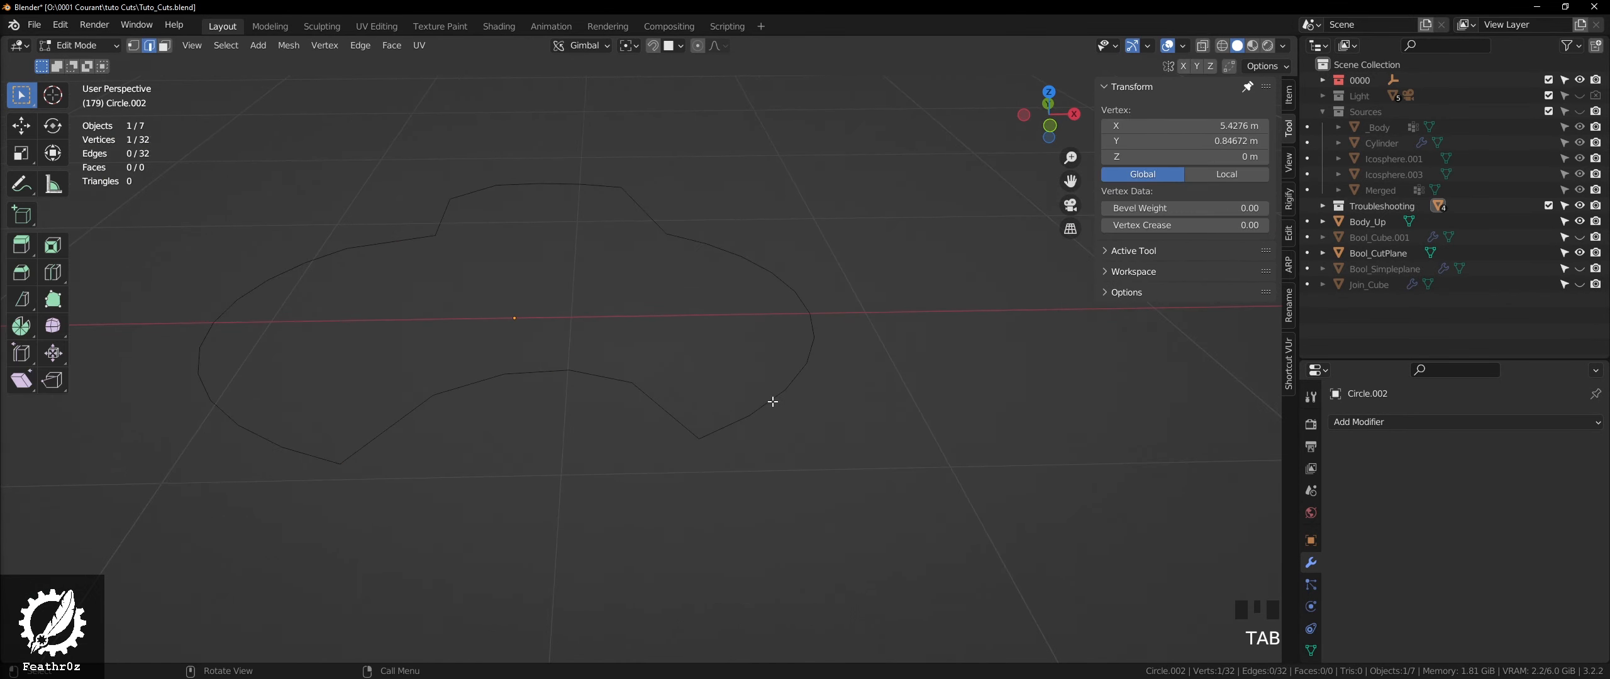
- Move one vertex of the flat outline out of plane by about 0.195 m in X, 0.240 m in Y and 0.093 m in Z
middle_drag(723, 393, 737, 449)
scroll(755, 469, down, 2)
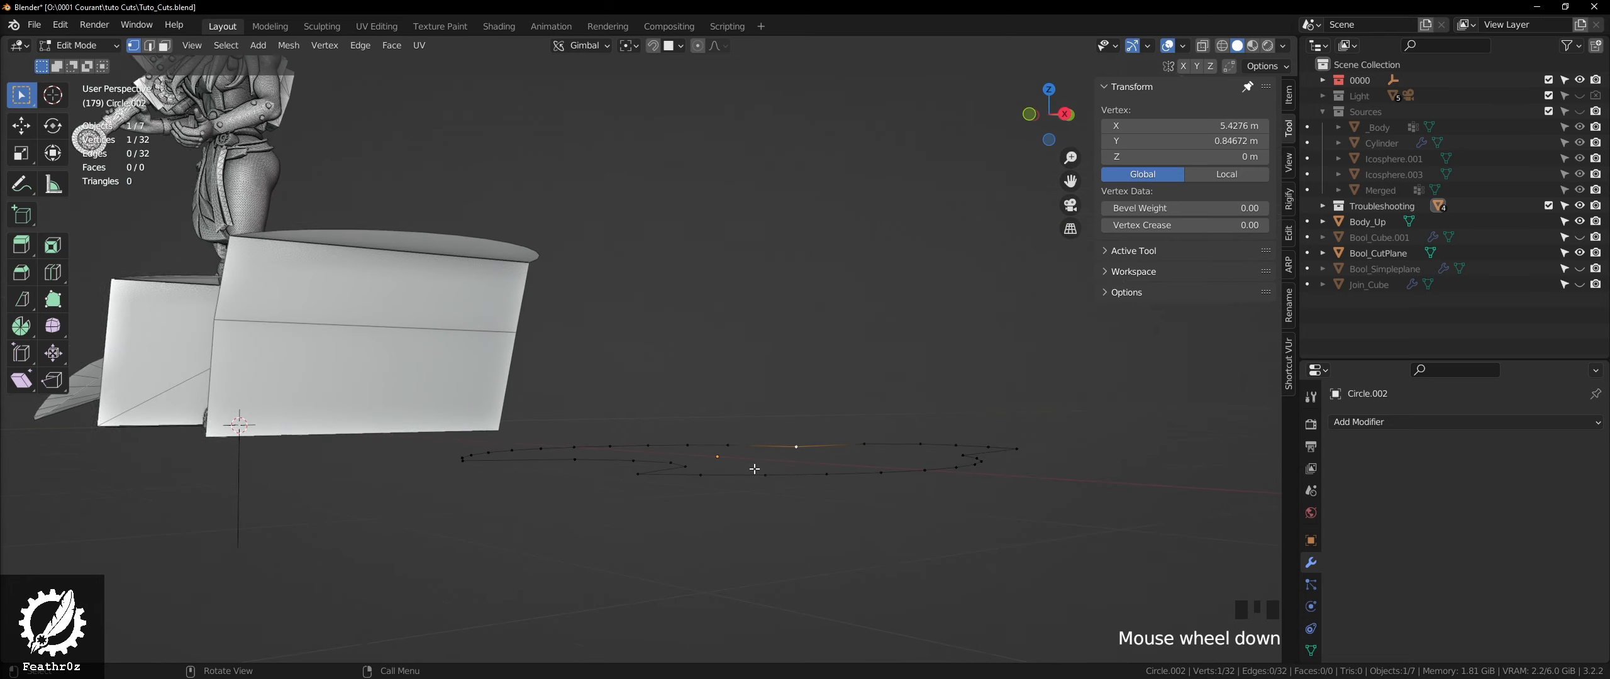
scroll(771, 478, up, 3)
key(g)
click(978, 432)
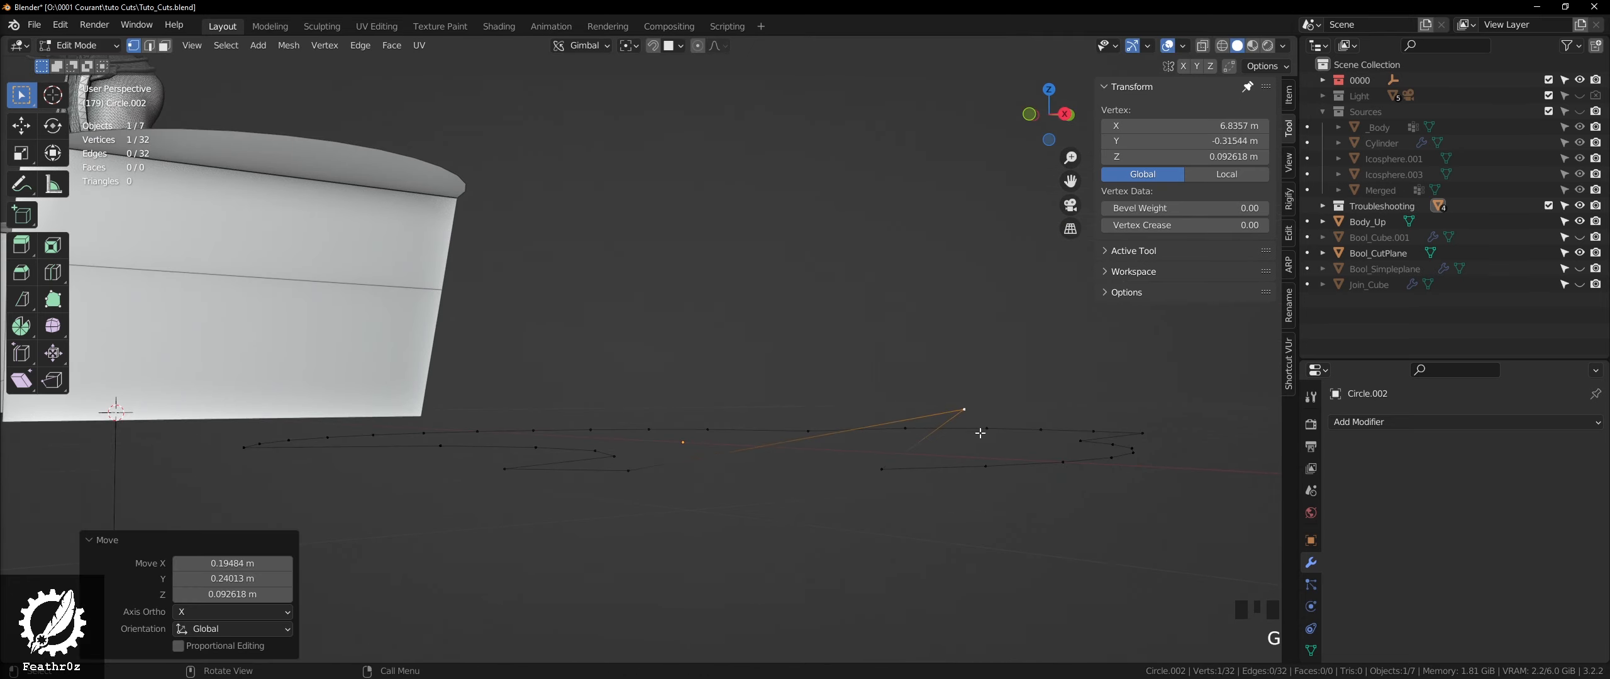
- Try filling the whole notched Circle.002 outline with one face and triangulating it, and undo the attempt
middle_drag(1020, 428, 945, 460)
scroll(921, 346, down, 3)
shift+middle_drag(921, 345, 635, 438)
key(a)
key(f)
key(q)
click(711, 399)
key(ctrl+z)
key(ctrl+z)
key(ctrl+z)
- Extrude the notched Circle.002 outline inward, scaling the new loop to 0.449, and inspect the area around the raised vertex
scroll(784, 356, down, 3)
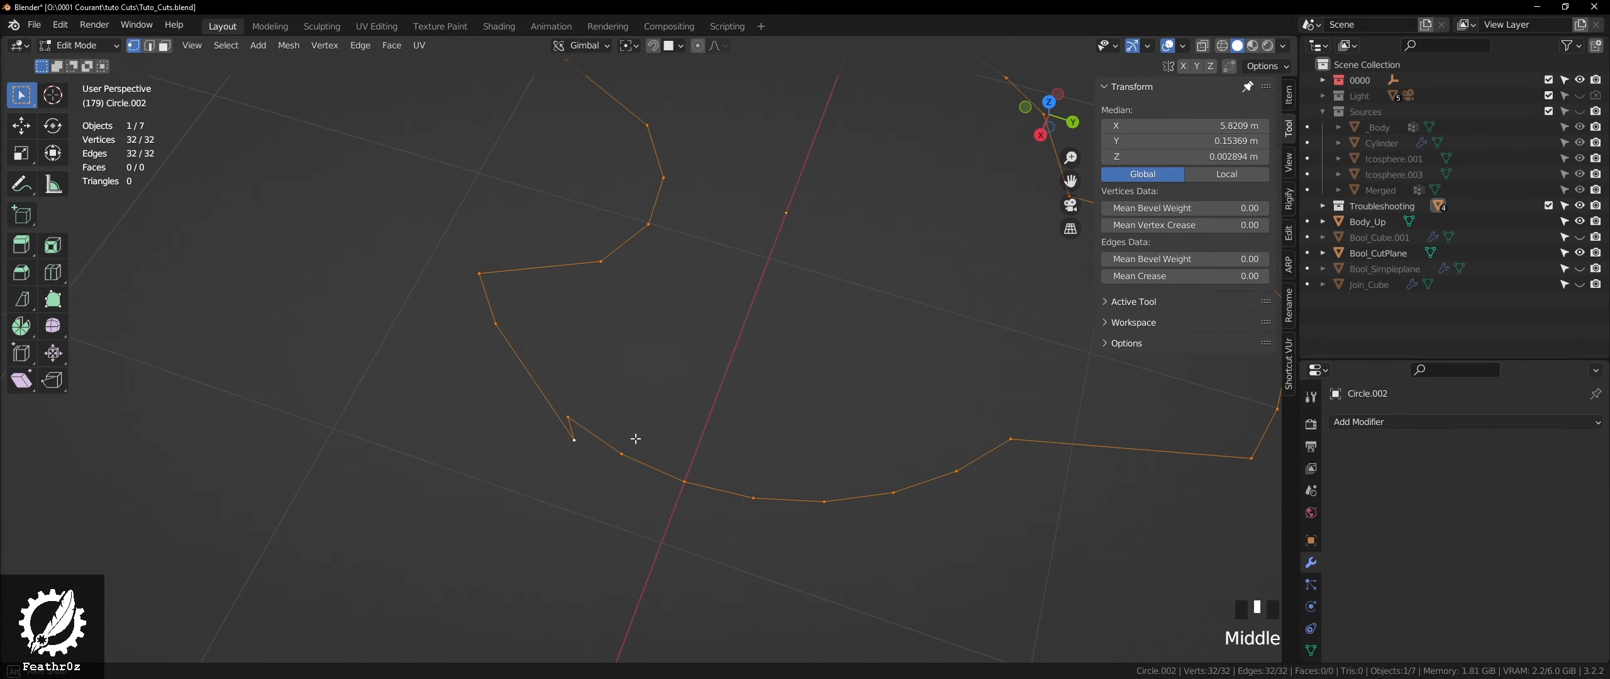
key(e)
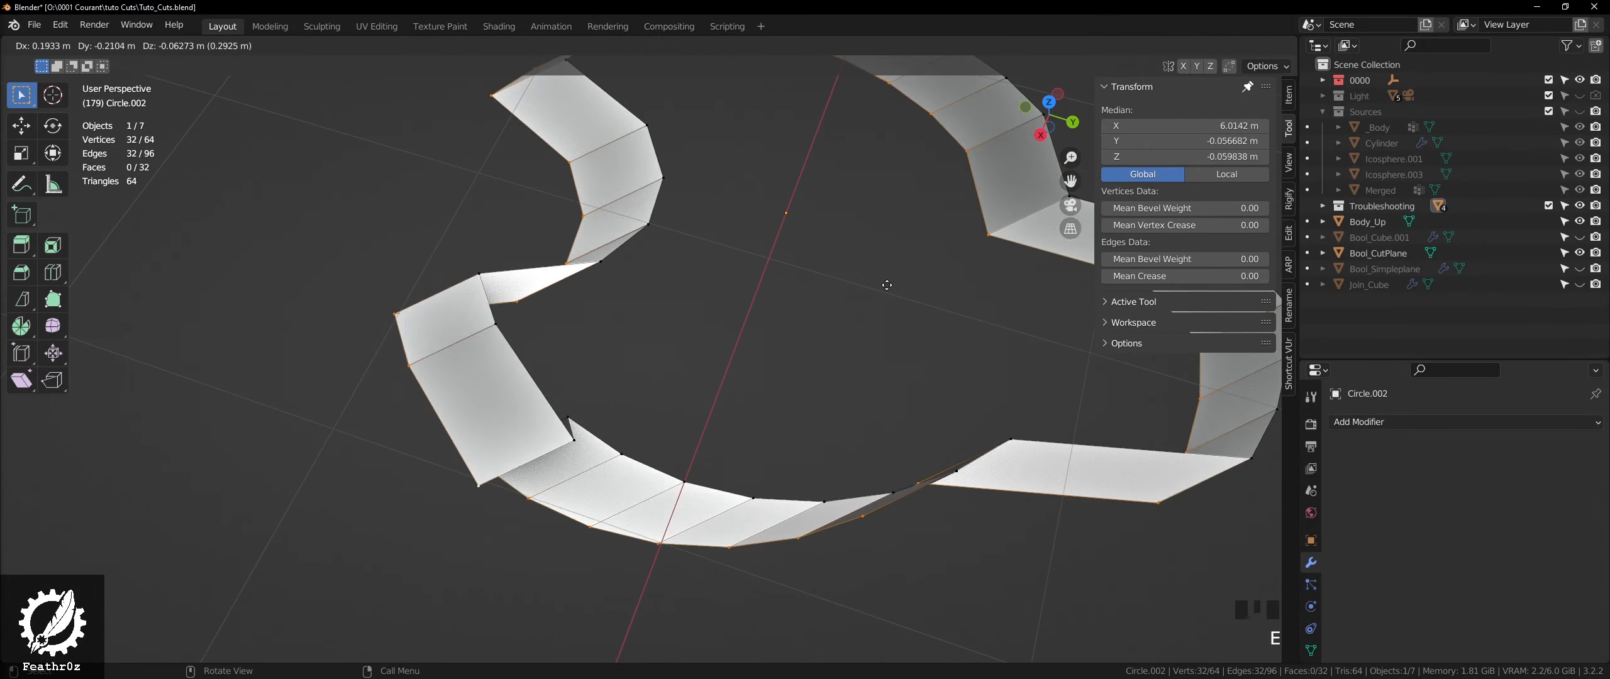
click(912, 245)
middle_drag(913, 245, 618, 402)
scroll(631, 410, up, 6)
scroll(618, 402, down, 3)
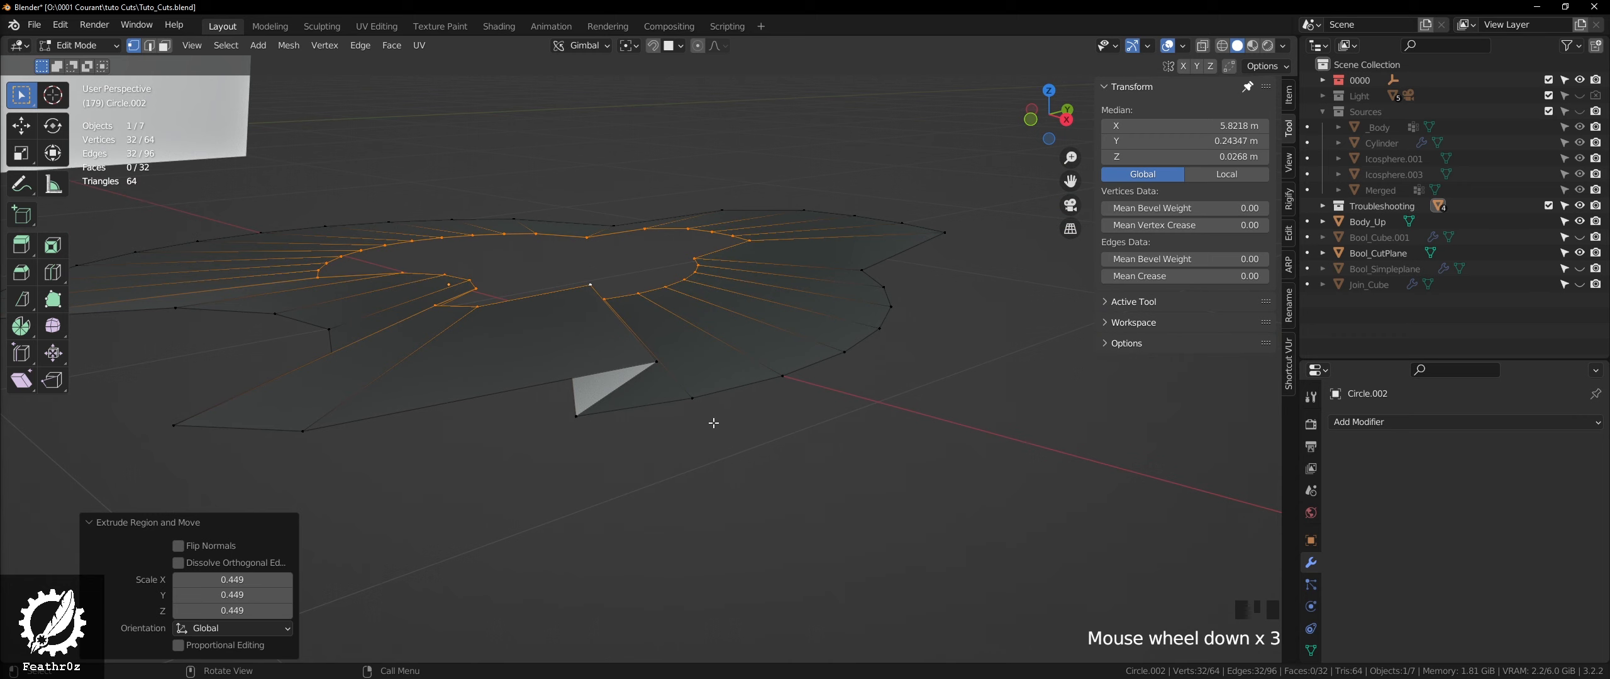
- Undo the inward extrusion and the earlier vertex move on the notched Circle.002 outline
middle_drag(645, 360, 684, 399)
key(ctrl+z)
scroll(683, 374, up, 2)
key(ctrl+z)
key(ctrl+z)
scroll(684, 402, down, 3)
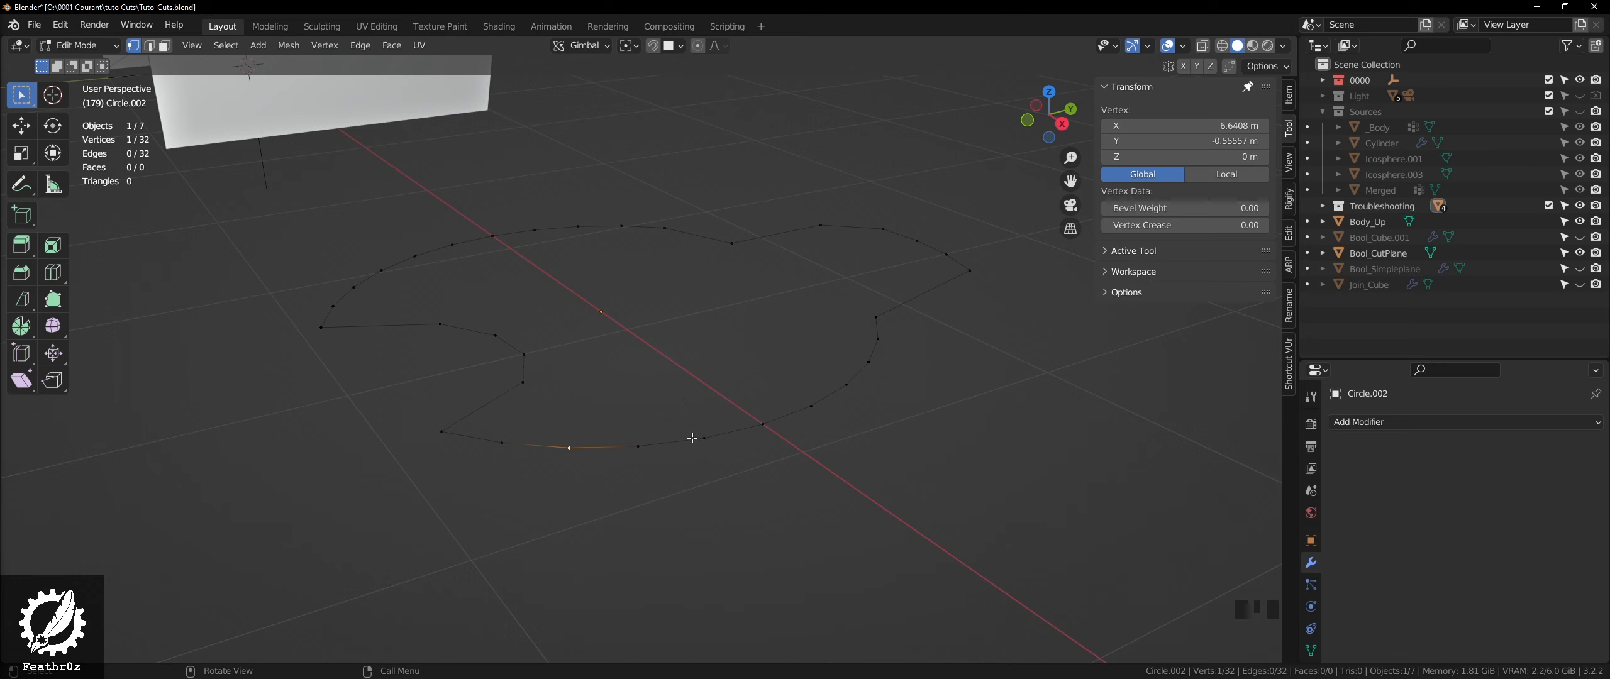
middle_drag(692, 438, 783, 442)
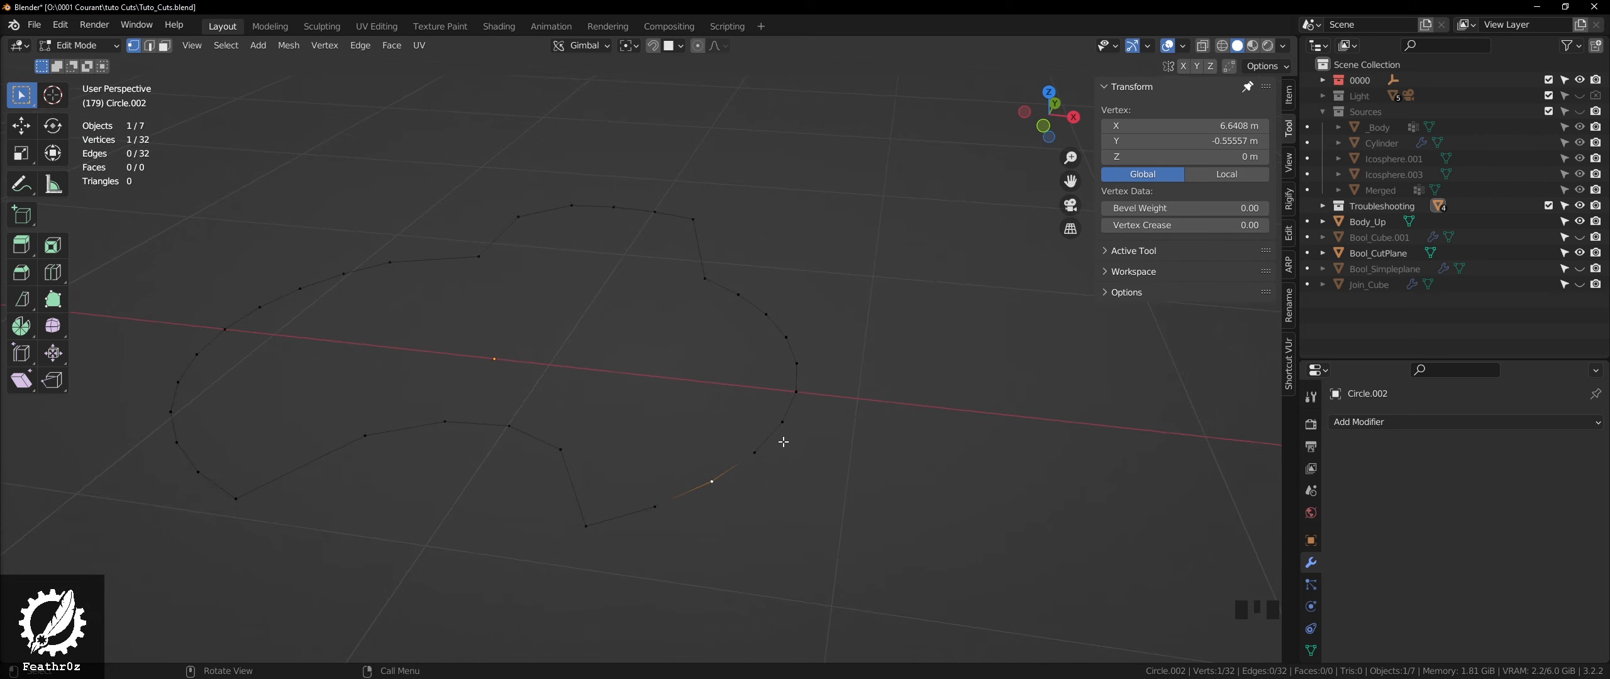
middle_drag(780, 442, 629, 471)
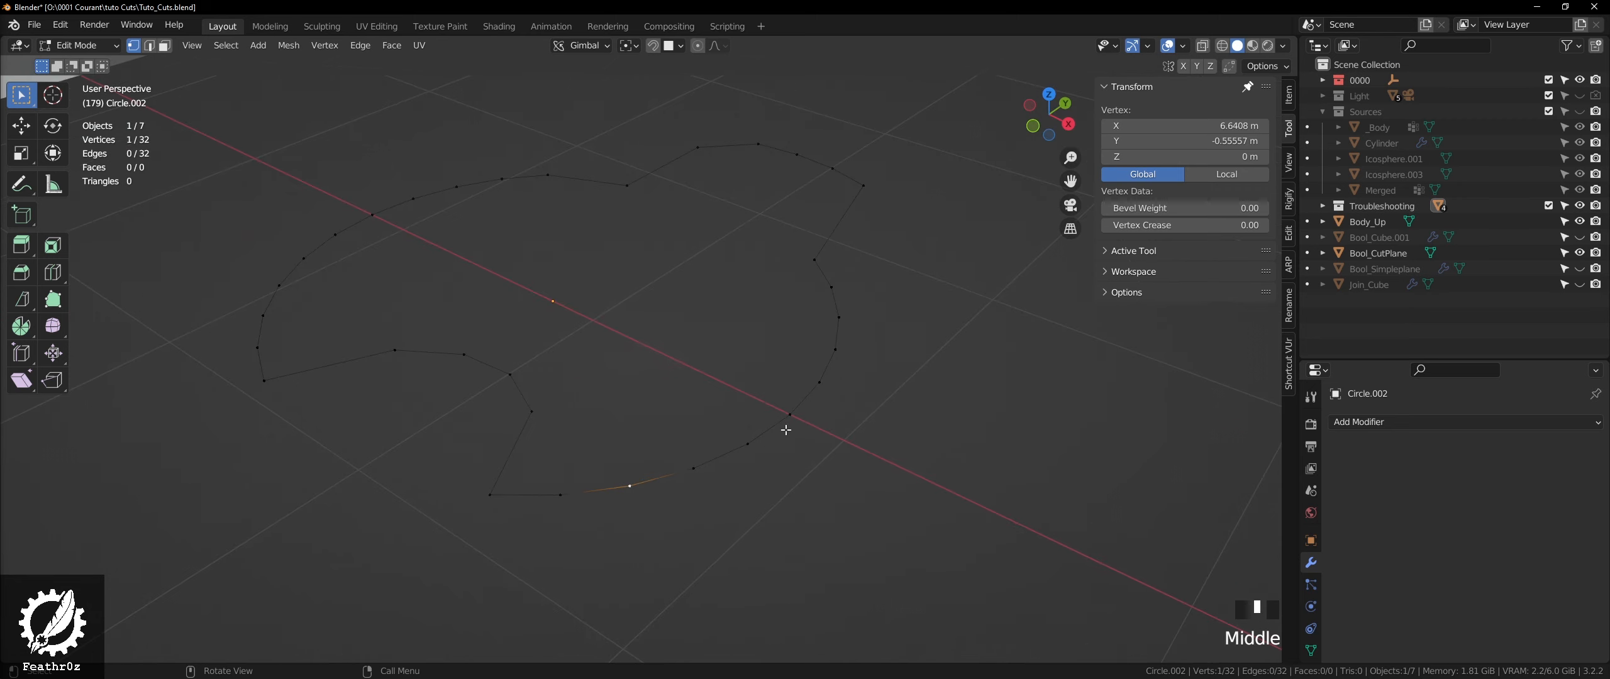
scroll(754, 439, down, 2)
shift+middle_drag(755, 438, 834, 472)
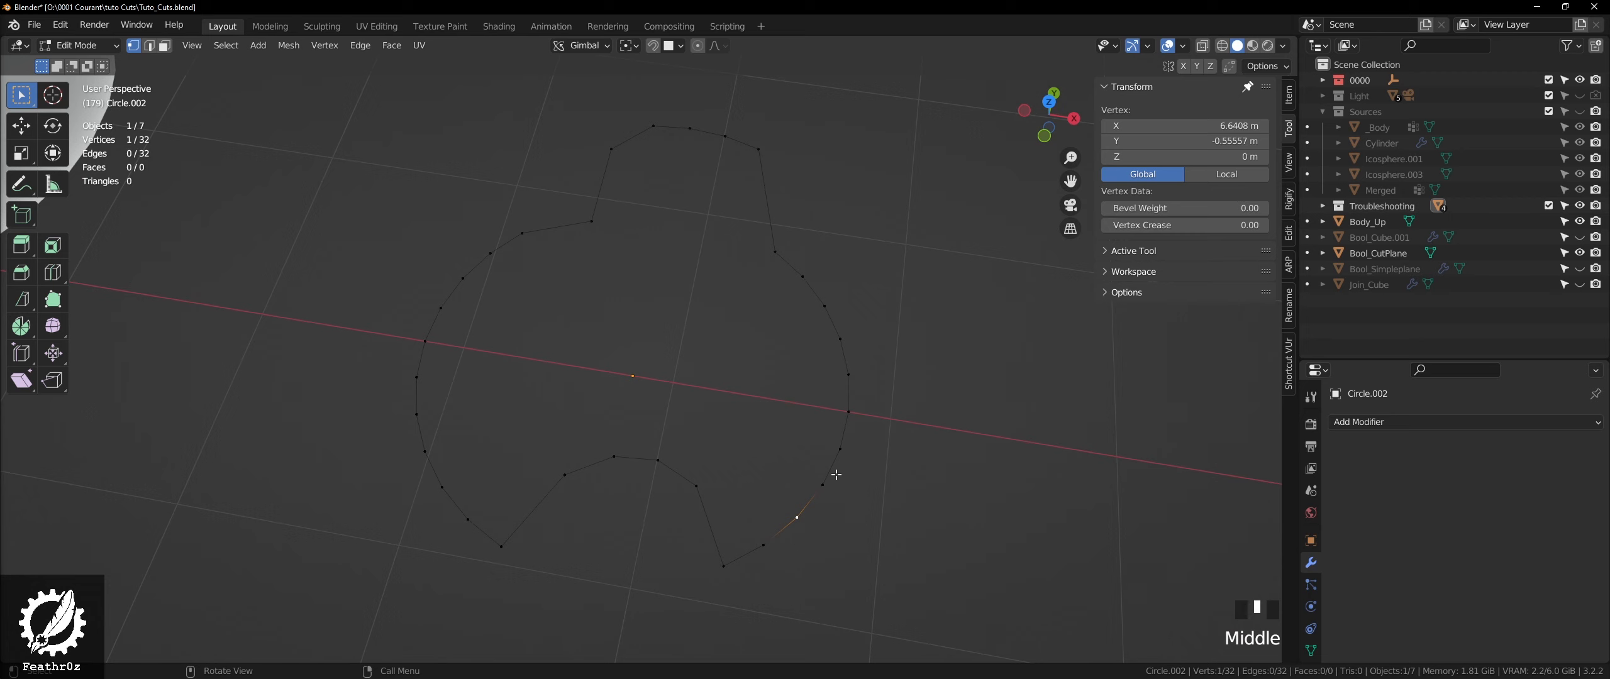
middle_drag(826, 480, 880, 512)
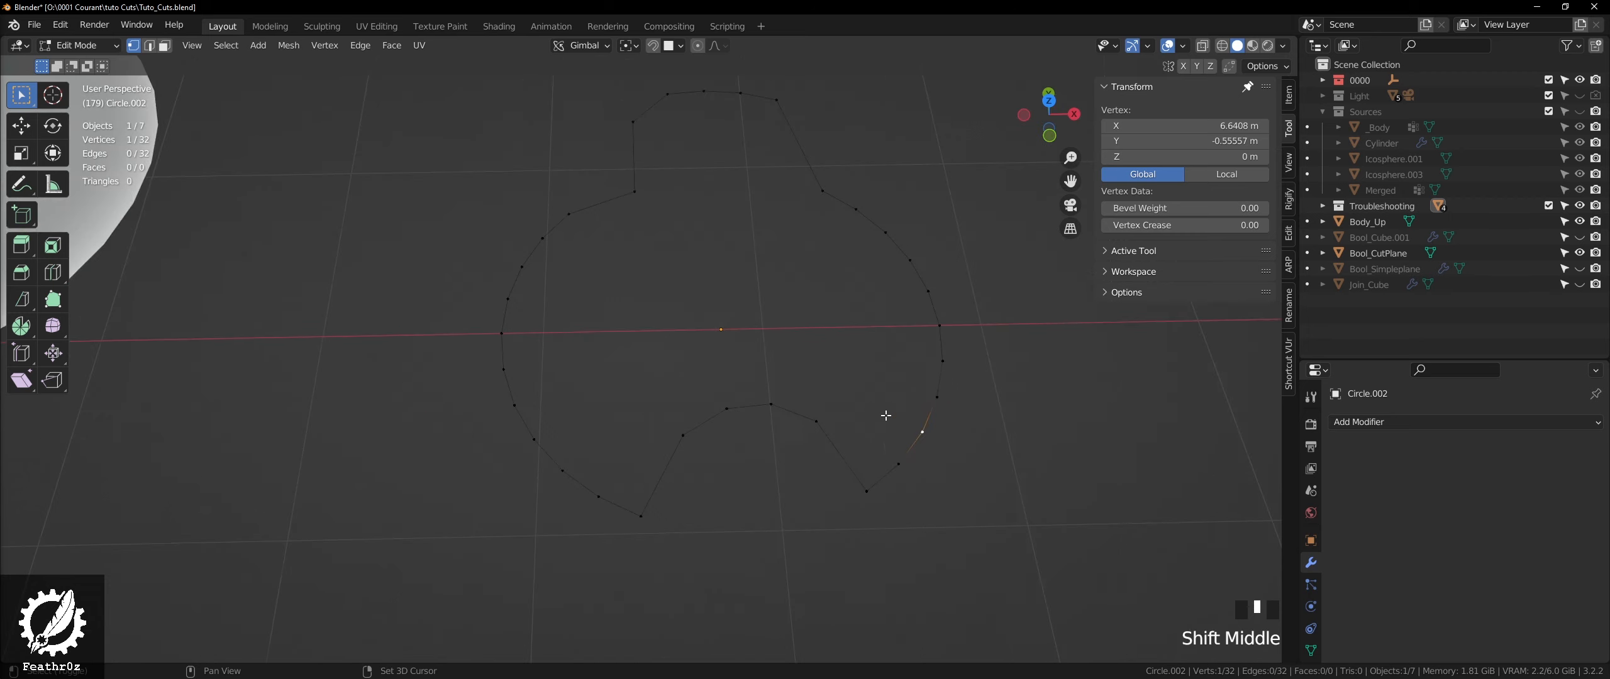
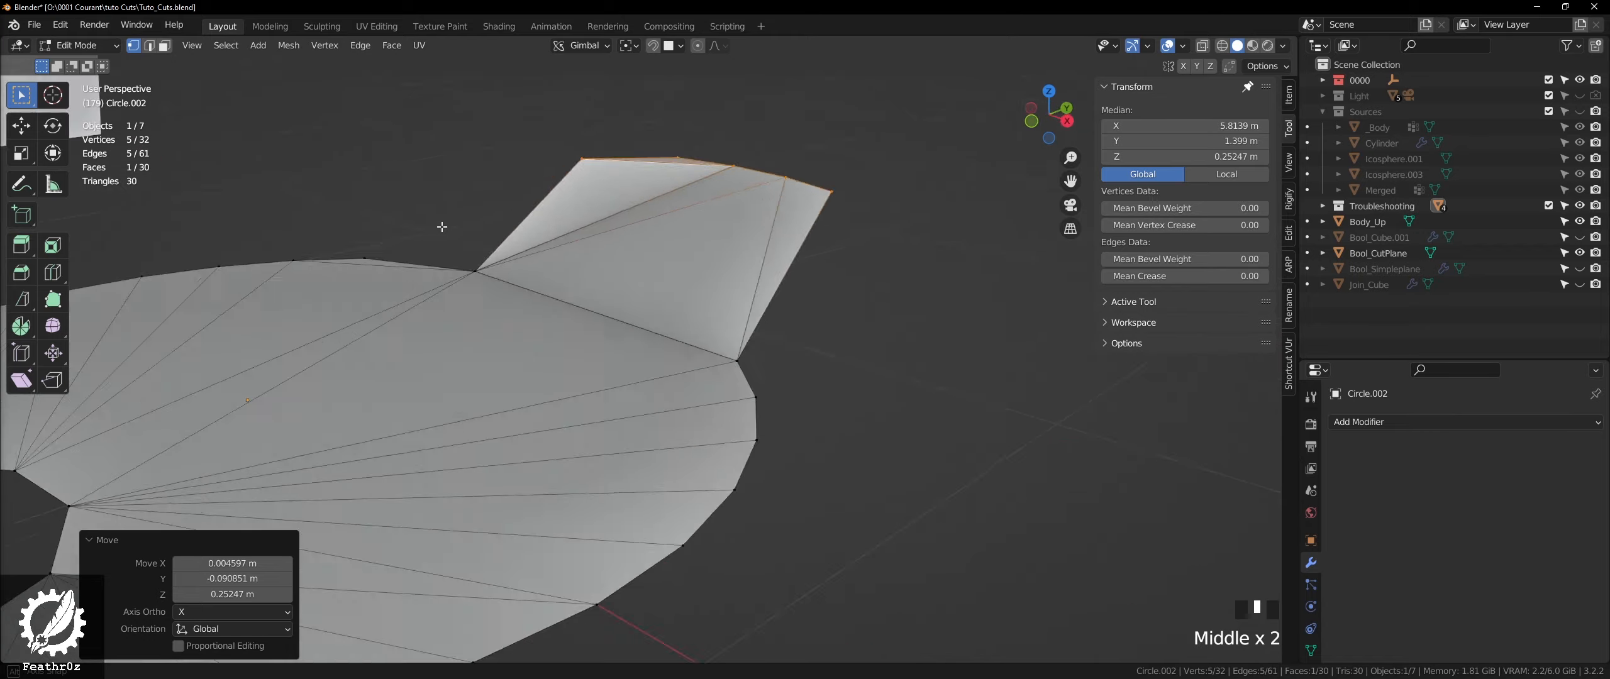
- Leave Edit Mode on Circle.002 and examine its triangulated fill around the raised tab
scroll(583, 273, down, 3)
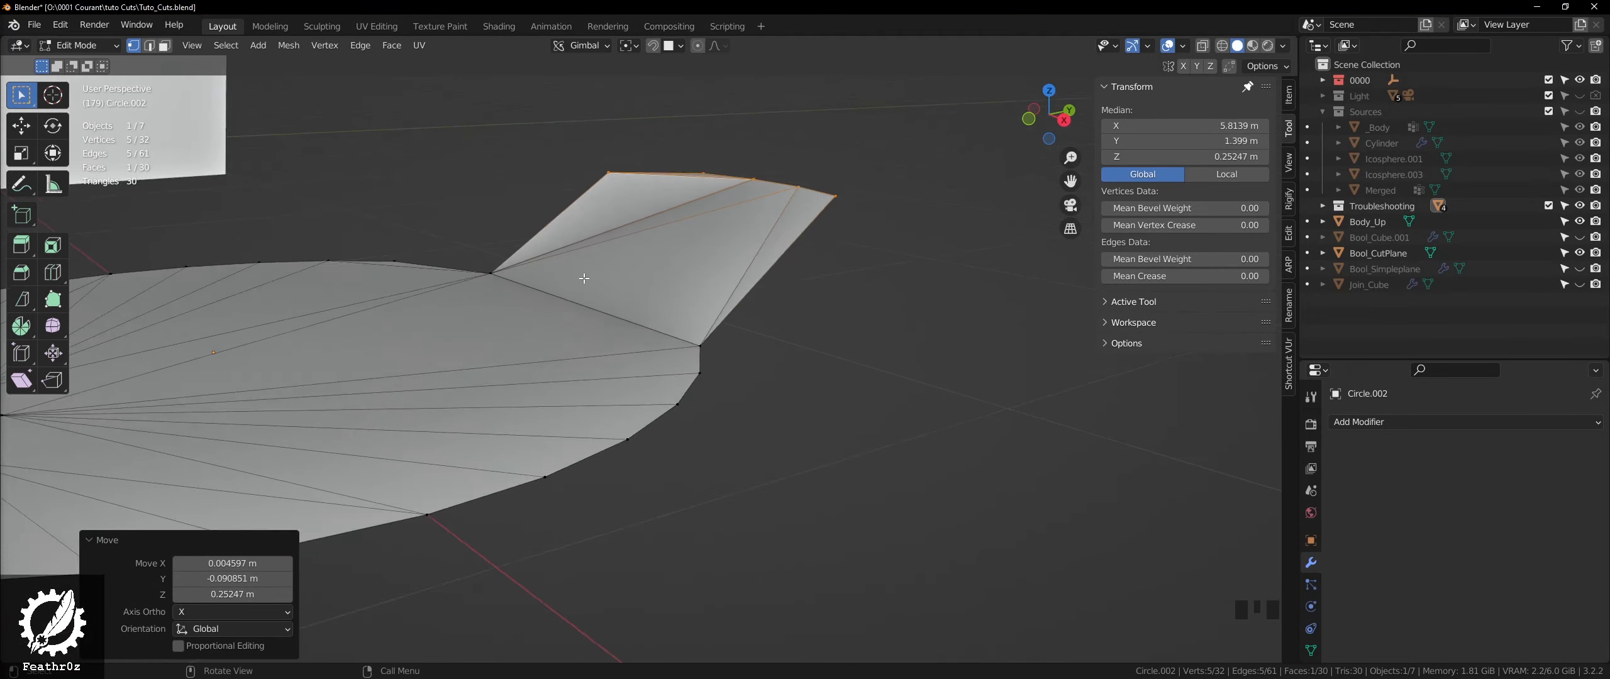
middle_drag(582, 273, 738, 504)
scroll(696, 335, down, 2)
scroll(619, 442, down, 3)
key(Tab)
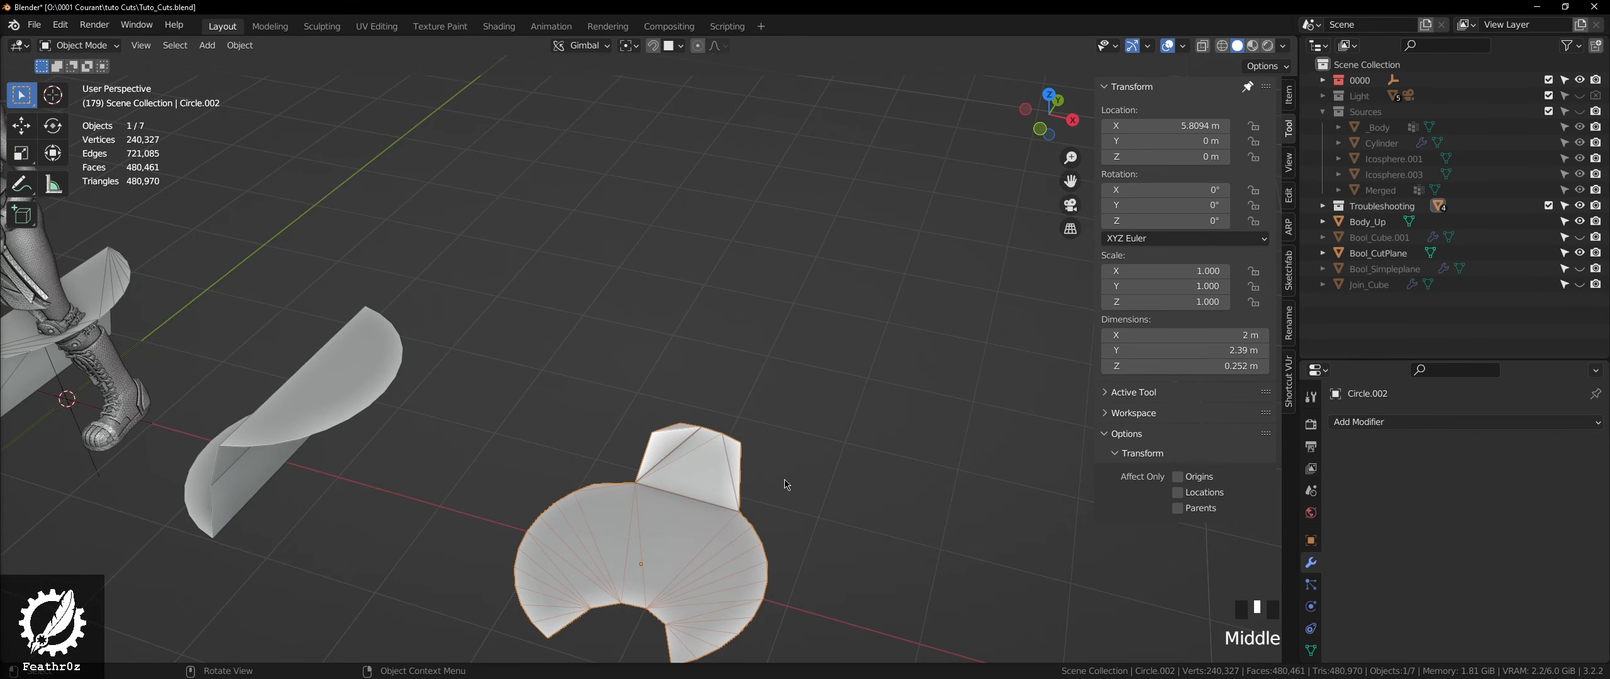
scroll(685, 539, up, 3)
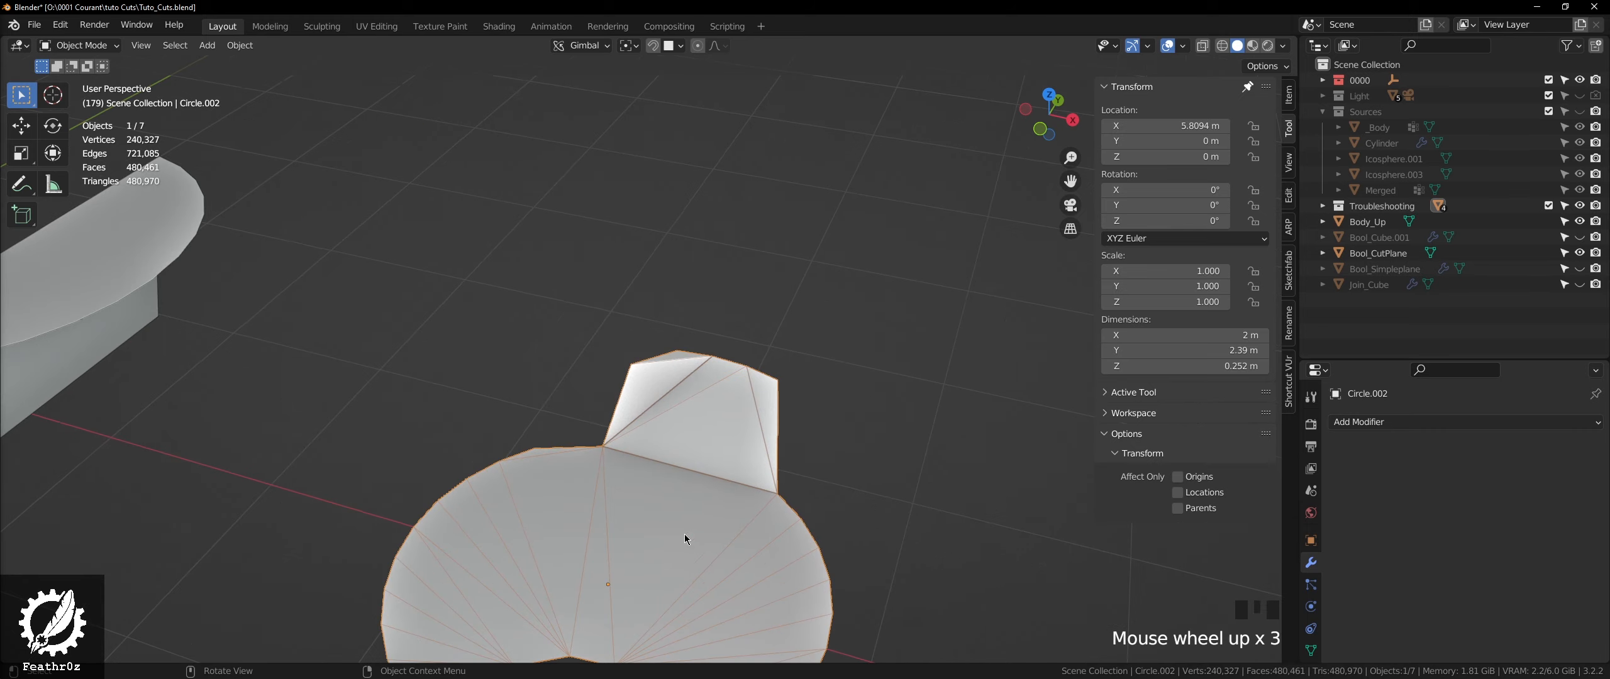
middle_drag(651, 395, 662, 578)
shift+middle_drag(601, 277, 653, 246)
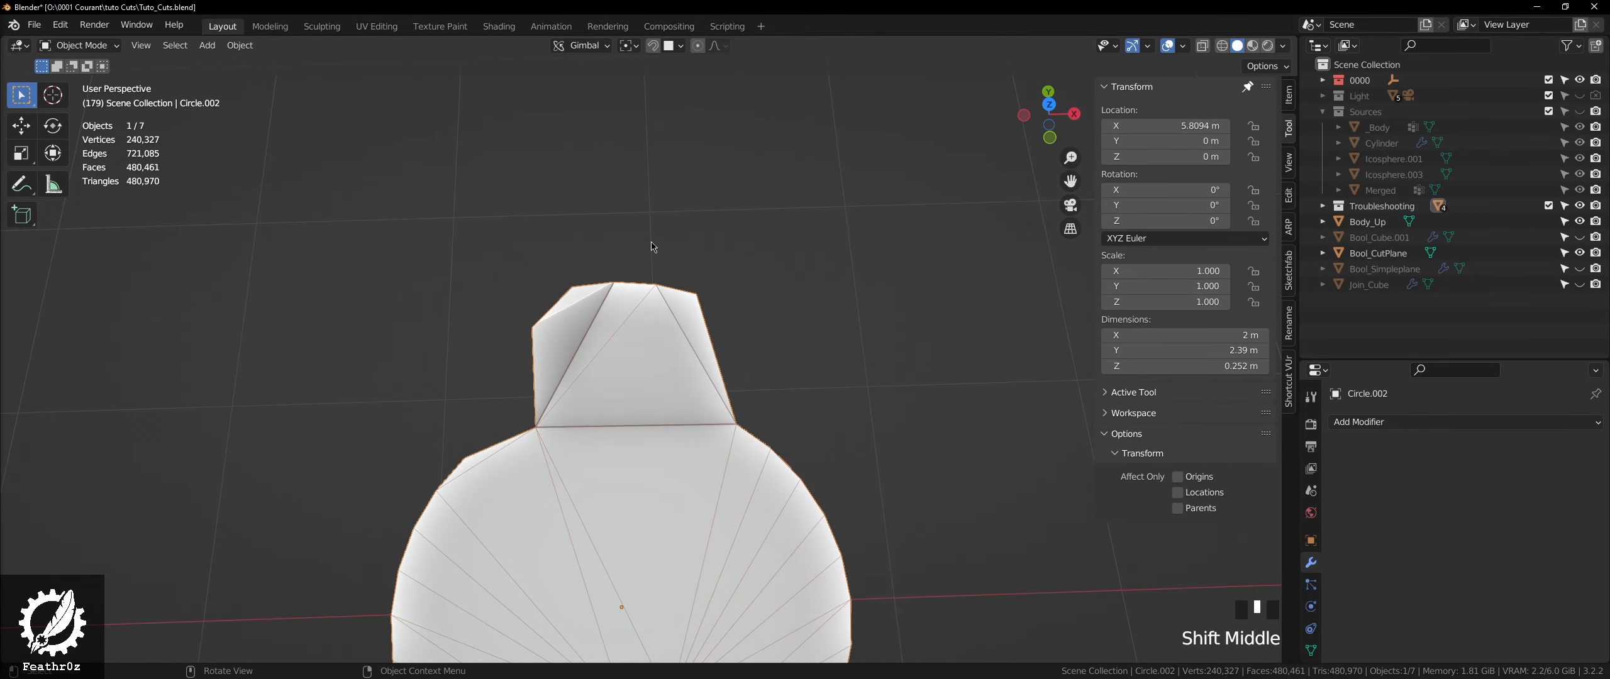
scroll(639, 347, down, 3)
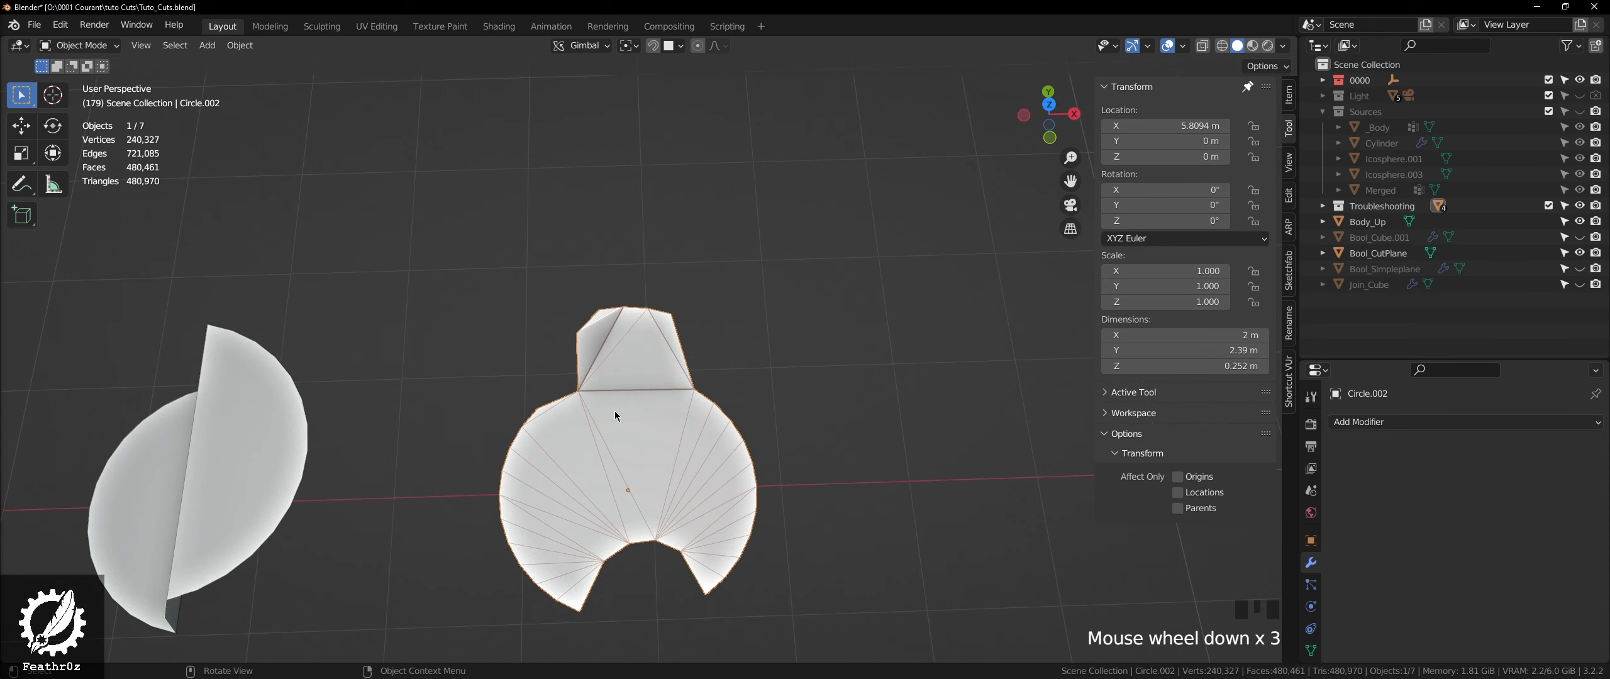
scroll(622, 408, up, 3)
middle_drag(624, 408, 663, 399)
scroll(662, 400, down, 8)
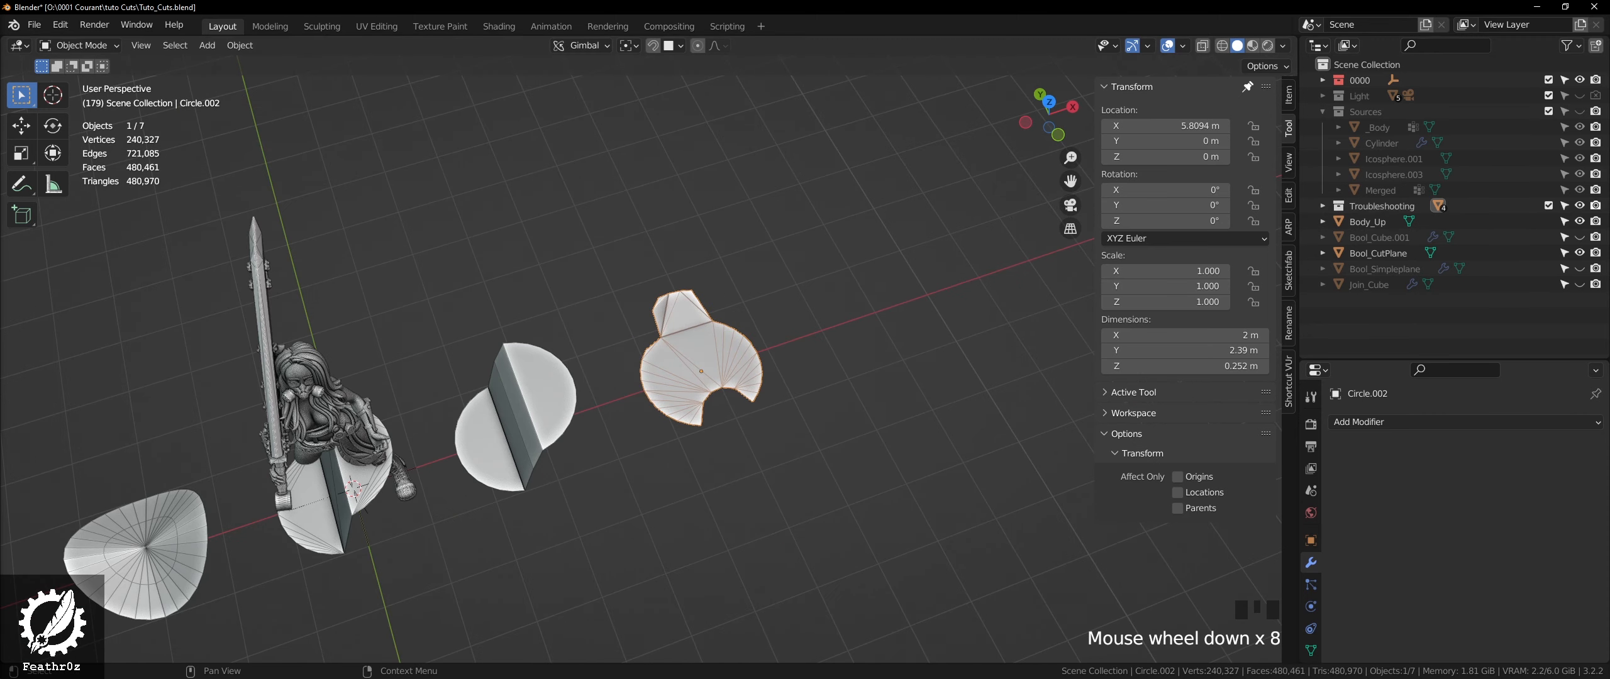
- Hide the Troubleshooting collection and isolate Bool_CutPlane in local view
click(1580, 207)
click(1580, 206)
click(1581, 206)
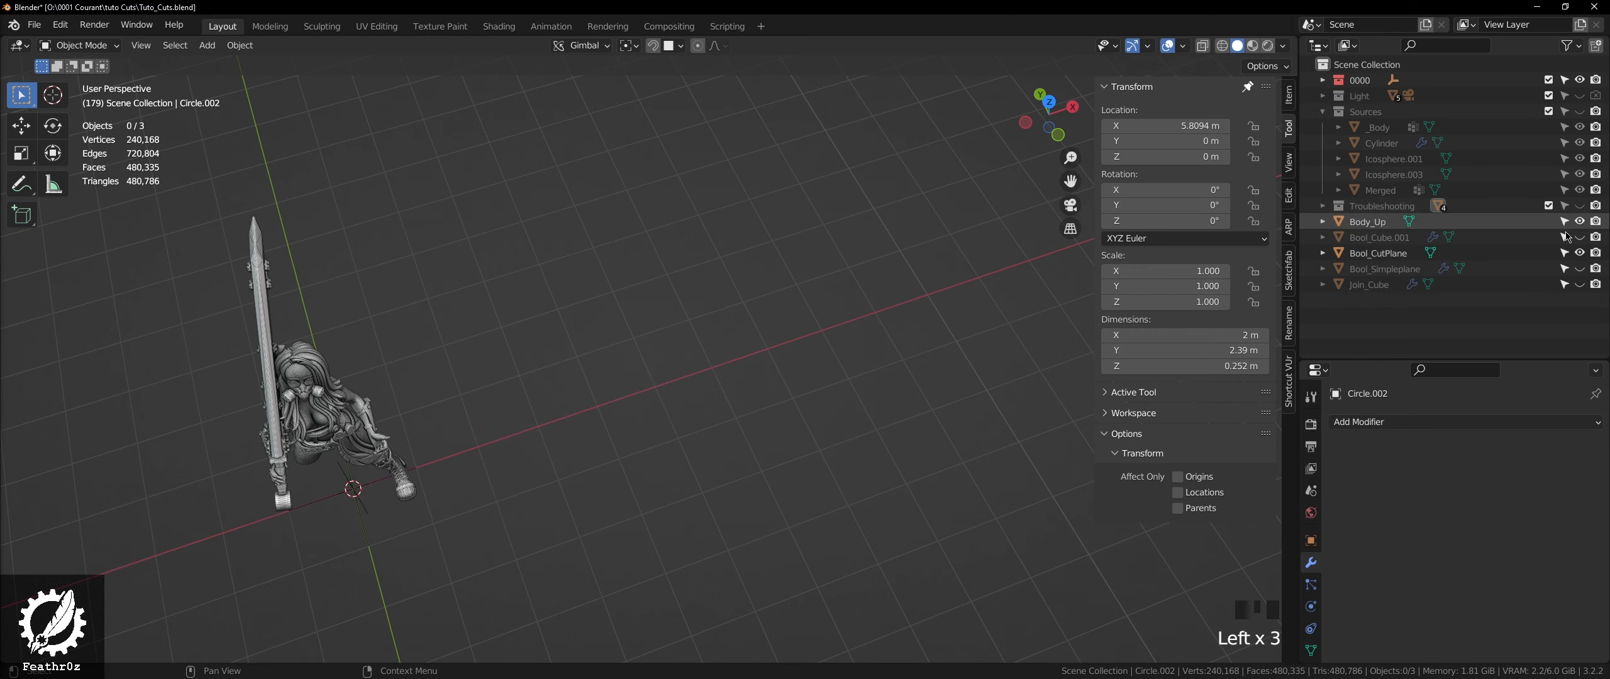
key(KP_Divide)
middle_drag(686, 352, 786, 396)
scroll(820, 398, up, 3)
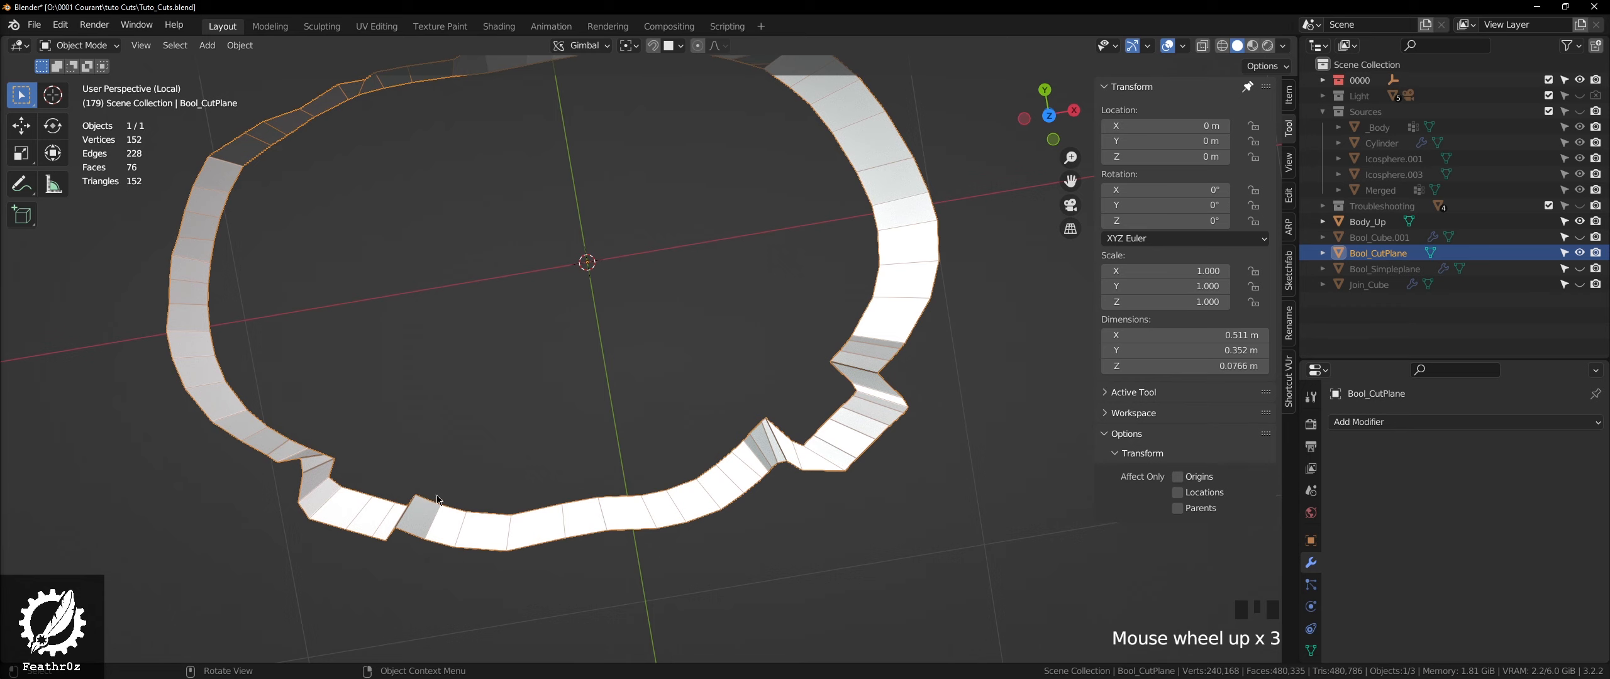
- Edit Bool_CutPlane and set a mean crease of 1.00 on its entire inner edge loop
shift+middle_drag(529, 340, 503, 449)
middle_drag(734, 241, 730, 166)
scroll(730, 166, up, 2)
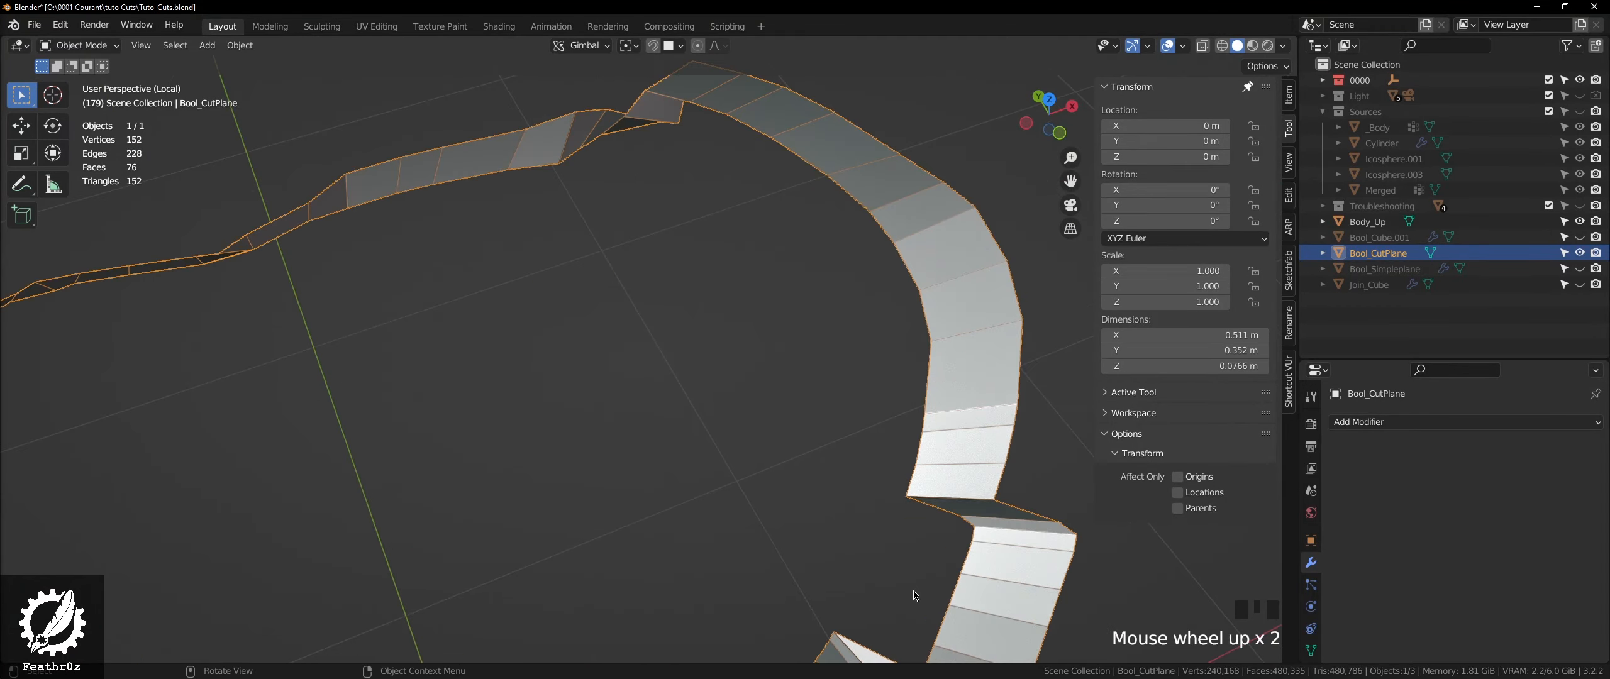
shift+middle_drag(923, 513, 816, 334)
key(Tab)
scroll(804, 317, down, 1)
scroll(804, 317, down, 2)
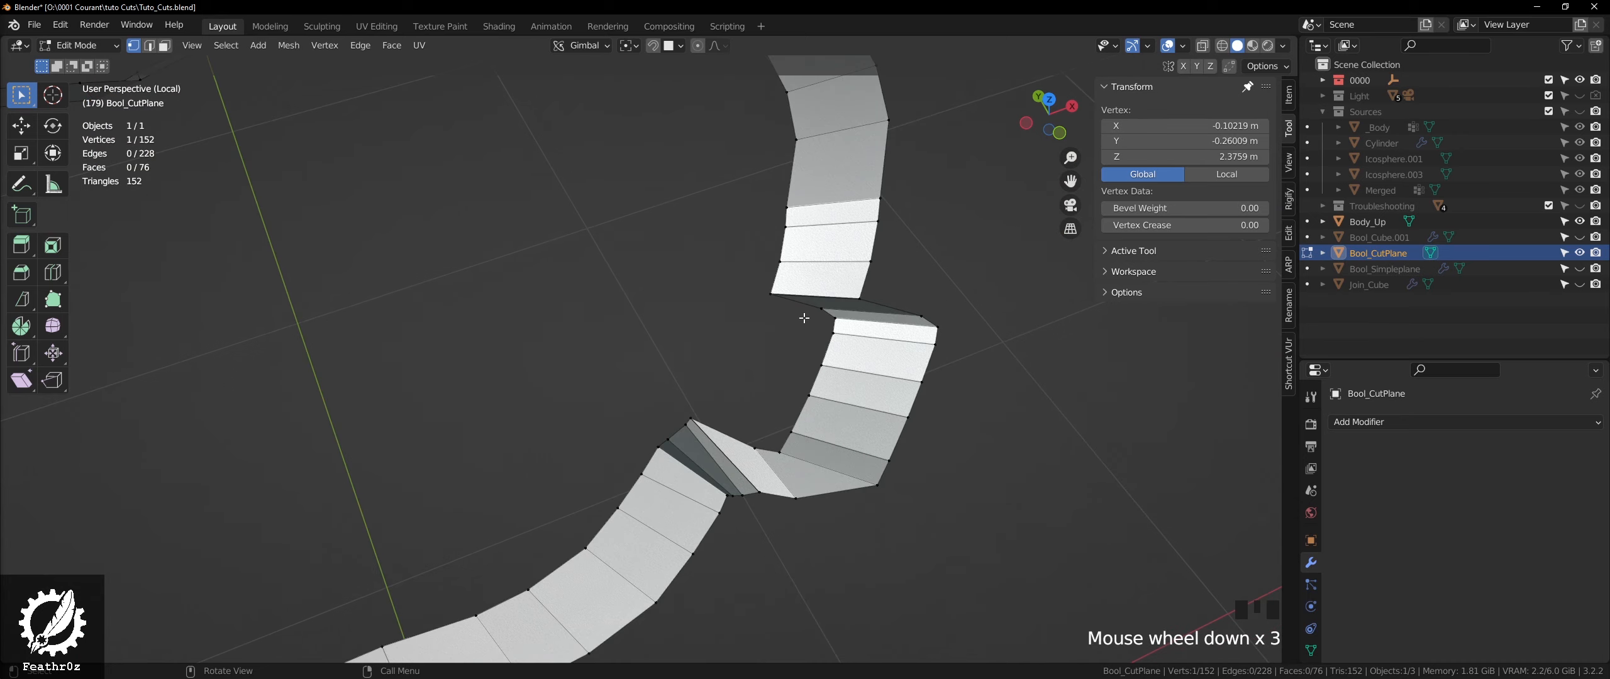
key(2)
alt+click(779, 269)
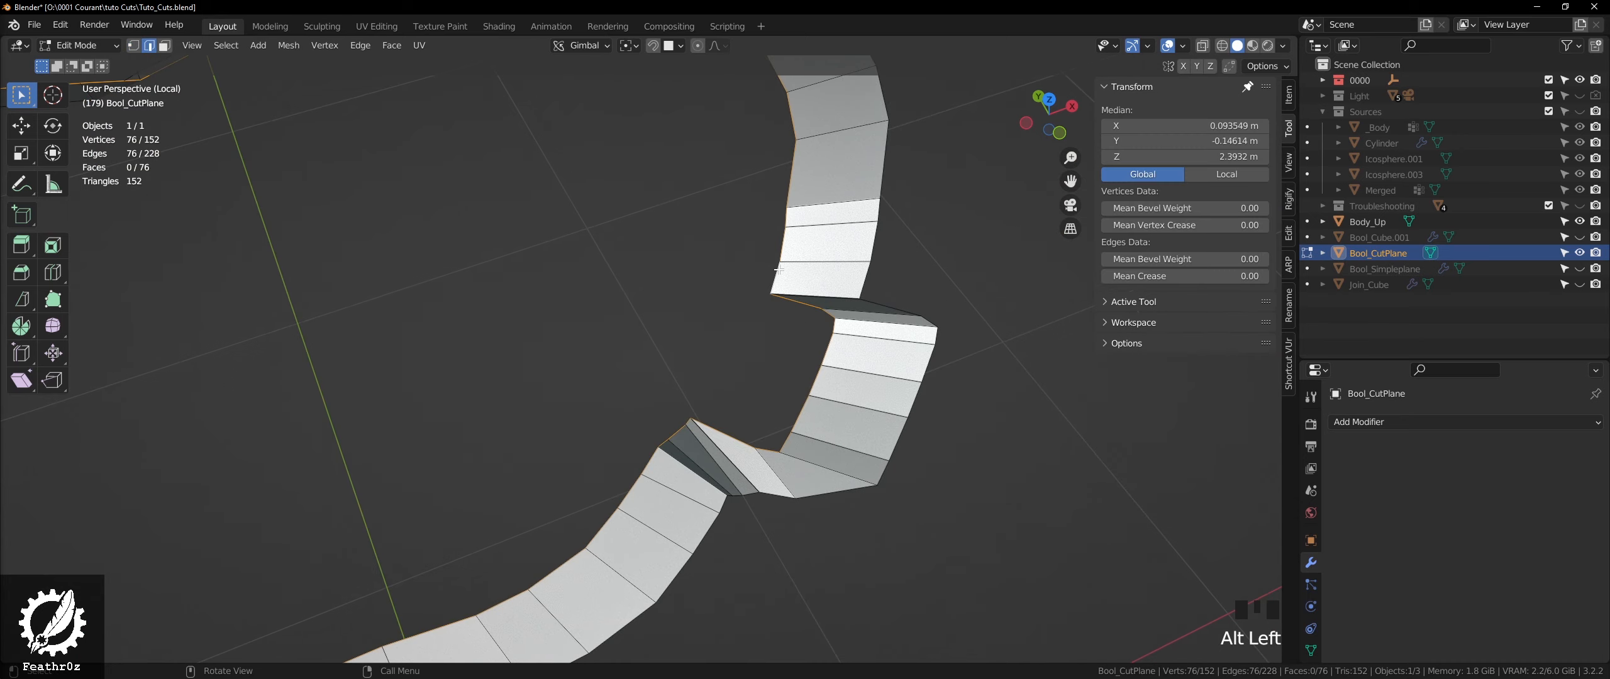
scroll(779, 269, down, 4)
drag(1189, 276, 1233, 276)
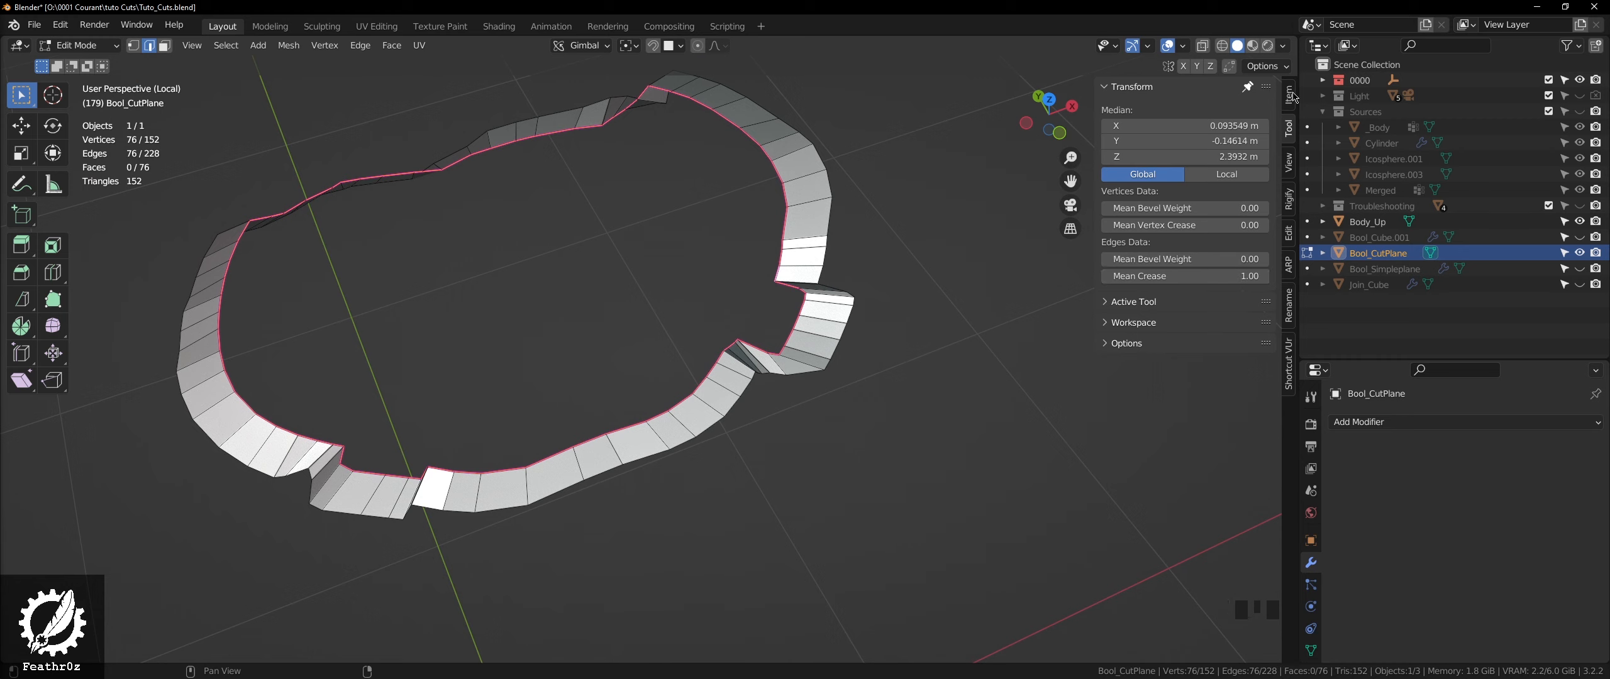
click(1290, 96)
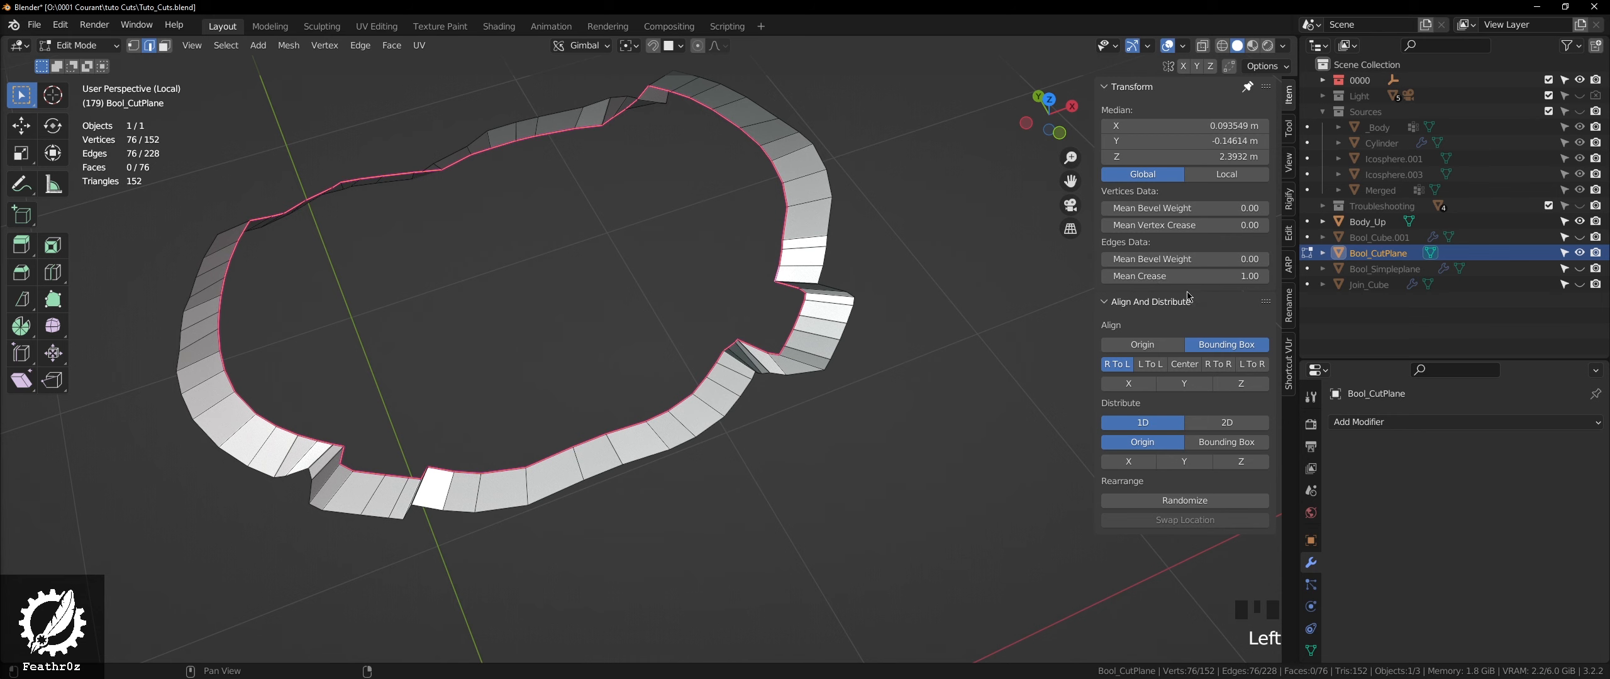
middle_drag(531, 438, 480, 450)
right_click(676, 477)
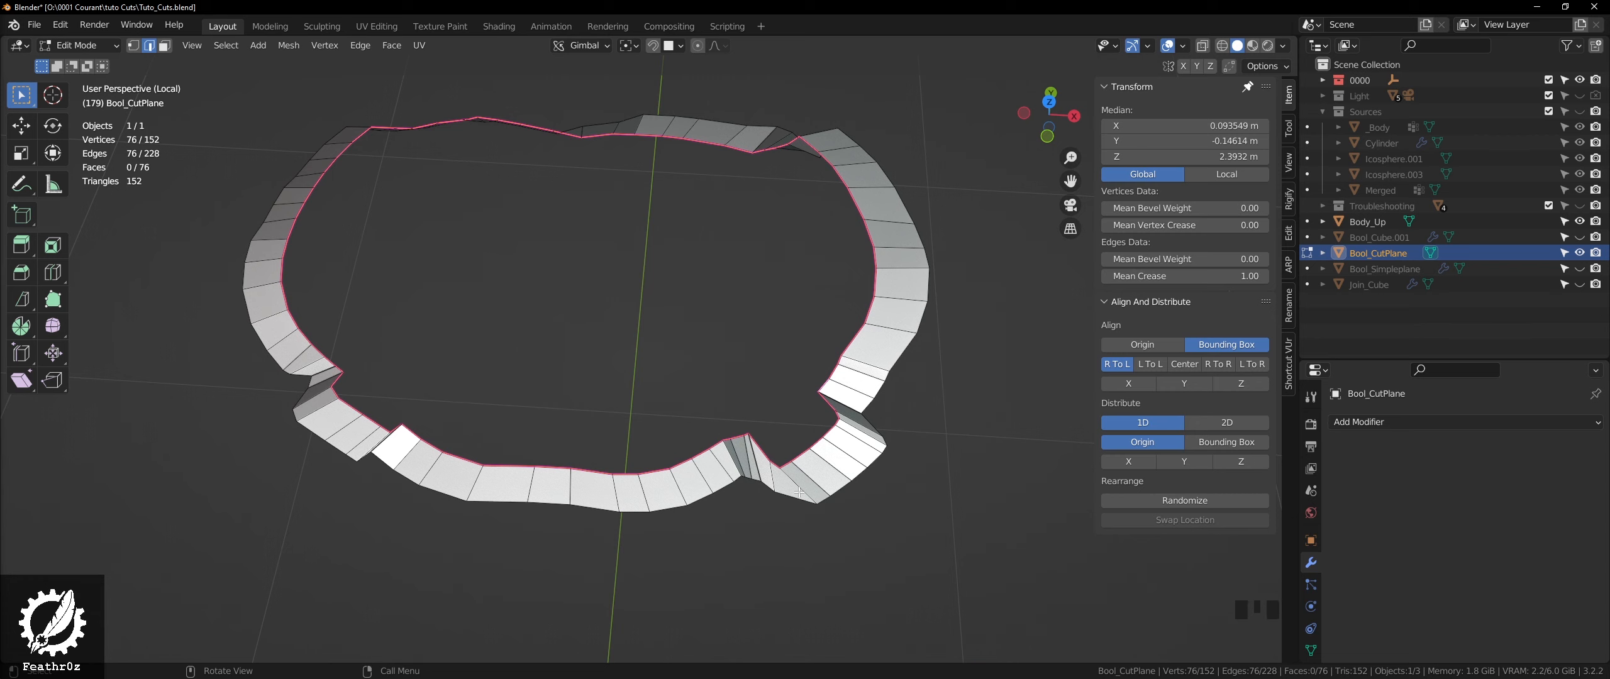
- Examine the notches along Bool_CutPlane's creased inner loop, both in the full scene and in local view
shift+middle_drag(873, 452, 717, 65)
scroll(736, 454, down, 3)
scroll(734, 447, up, 6)
click(616, 506)
scroll(737, 349, down, 3)
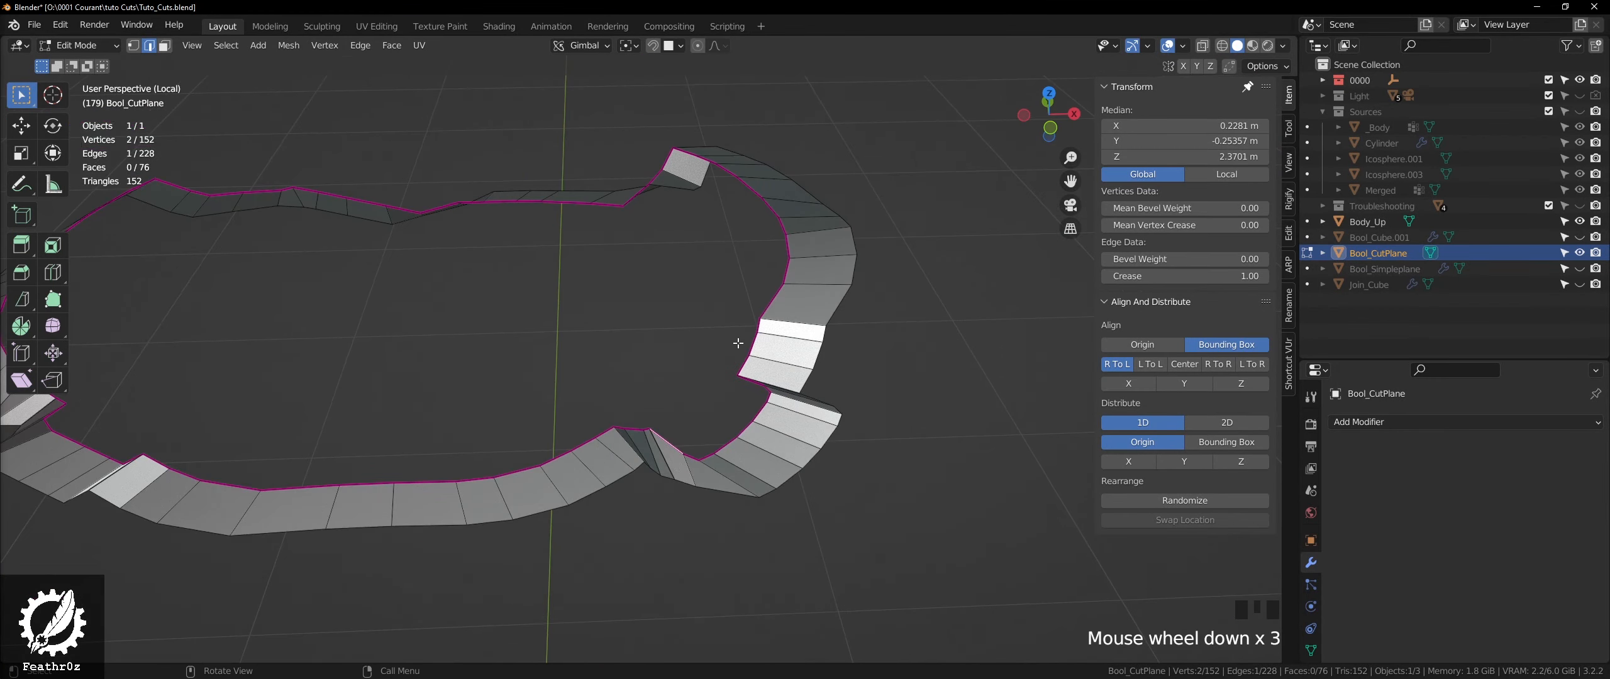
key(KP_Divide)
scroll(339, 393, up, 4)
middle_drag(340, 393, 585, 503)
scroll(339, 393, up, 6)
key(KP_Divide)
key(KP_Divide)
key(KP_Divide)
scroll(676, 484, up, 3)
scroll(677, 484, up, 2)
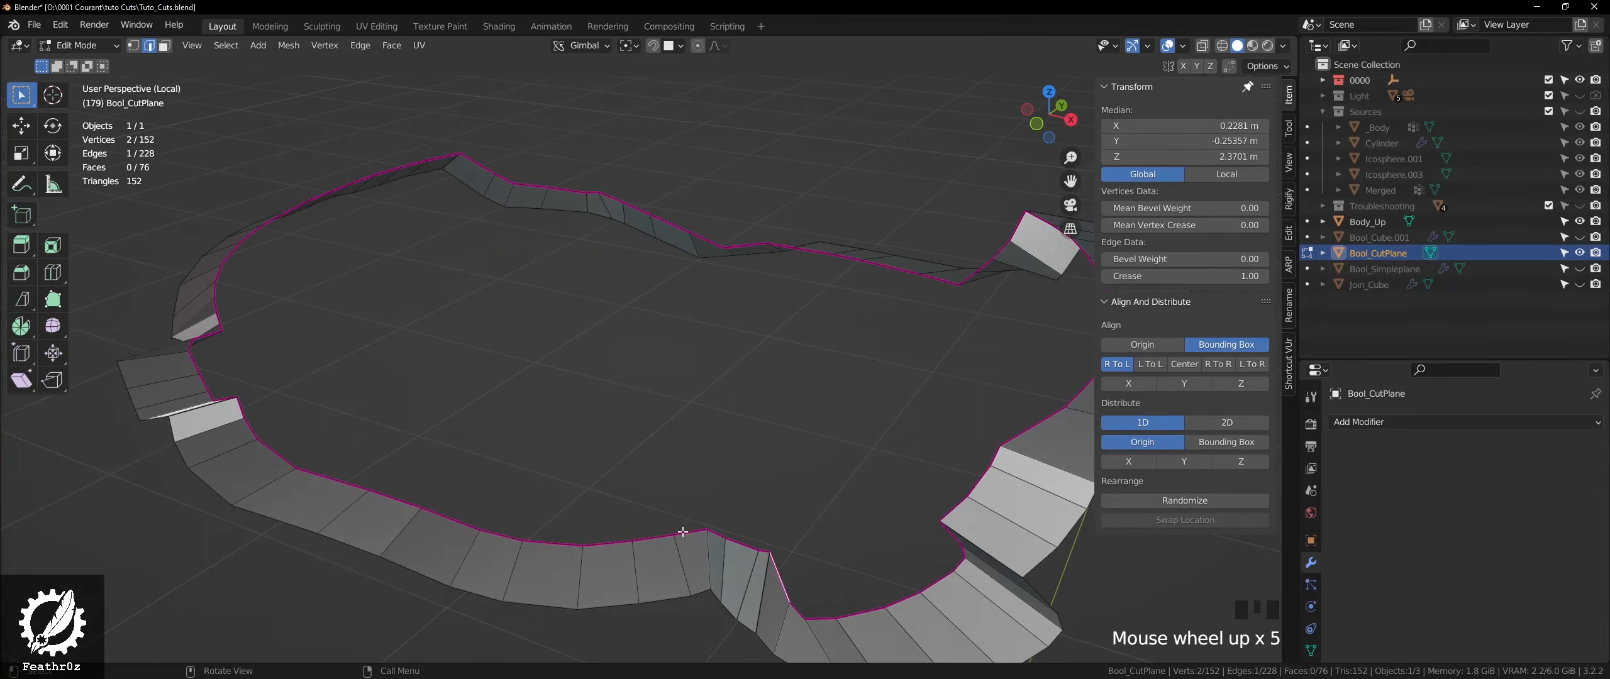
- Connect the two corner vertices at the mouth of the inner loop's deep notch with a new edge
middle_drag(676, 485, 637, 489)
scroll(661, 503, up, 3)
click(571, 417)
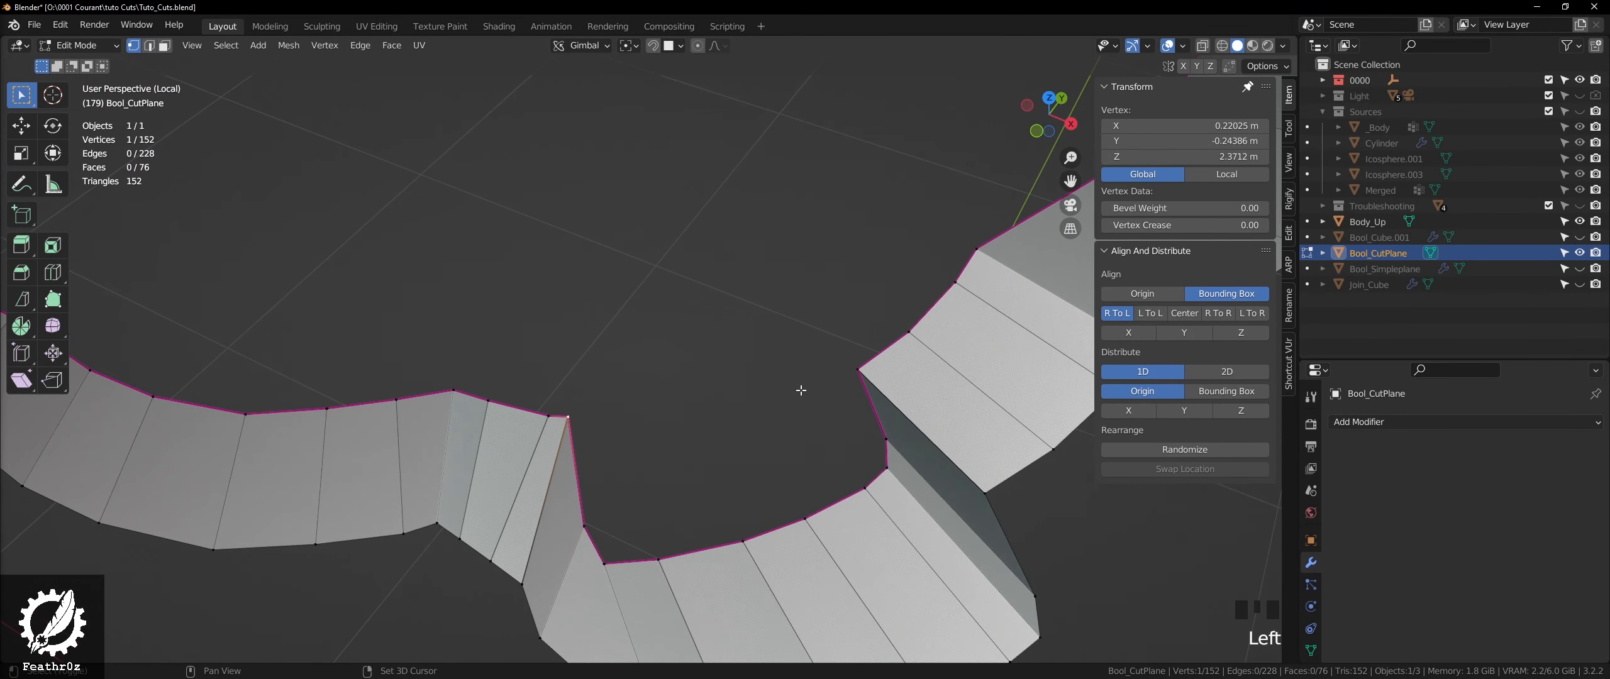
key(f)
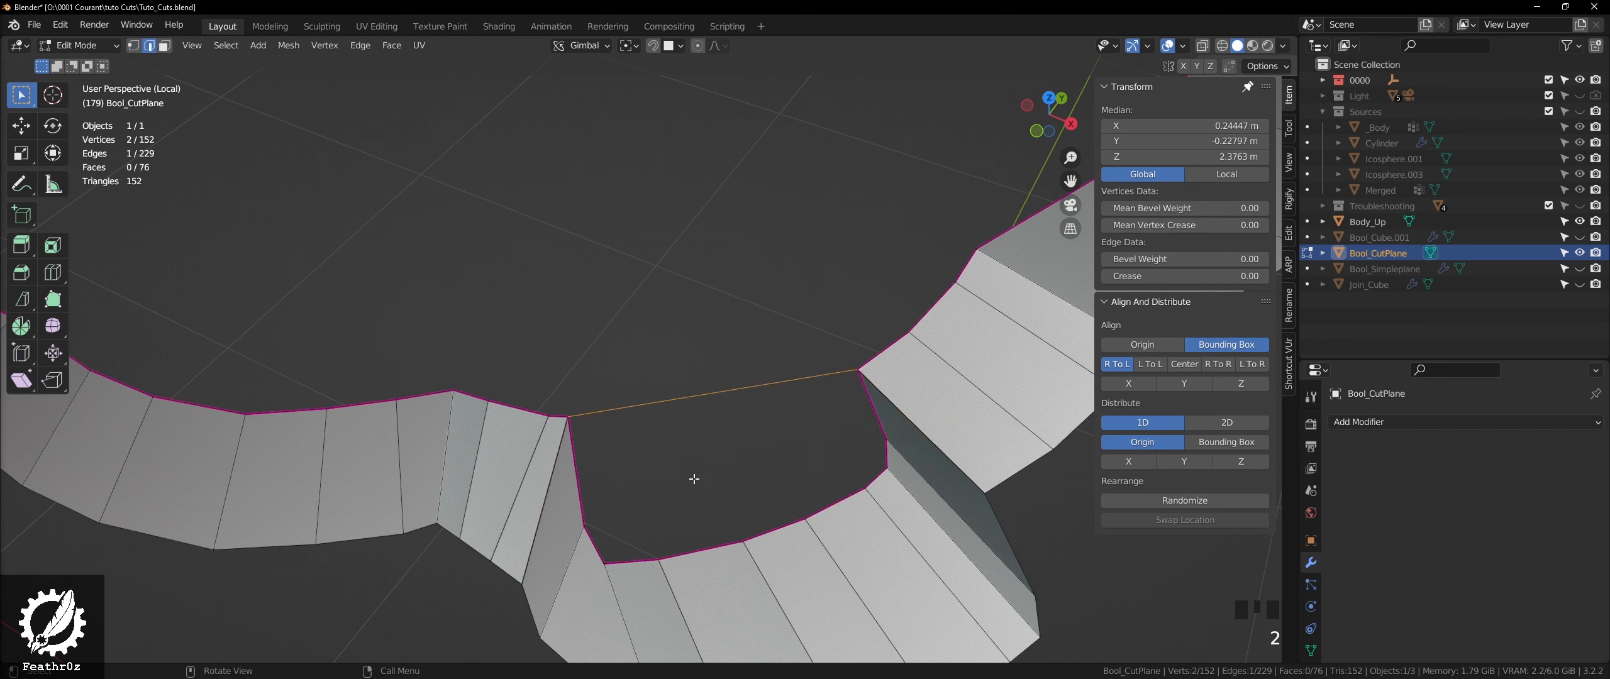
- Fill the notch enclosed by the new bridging edge with one face and triangulate it
ctrl+click(875, 409)
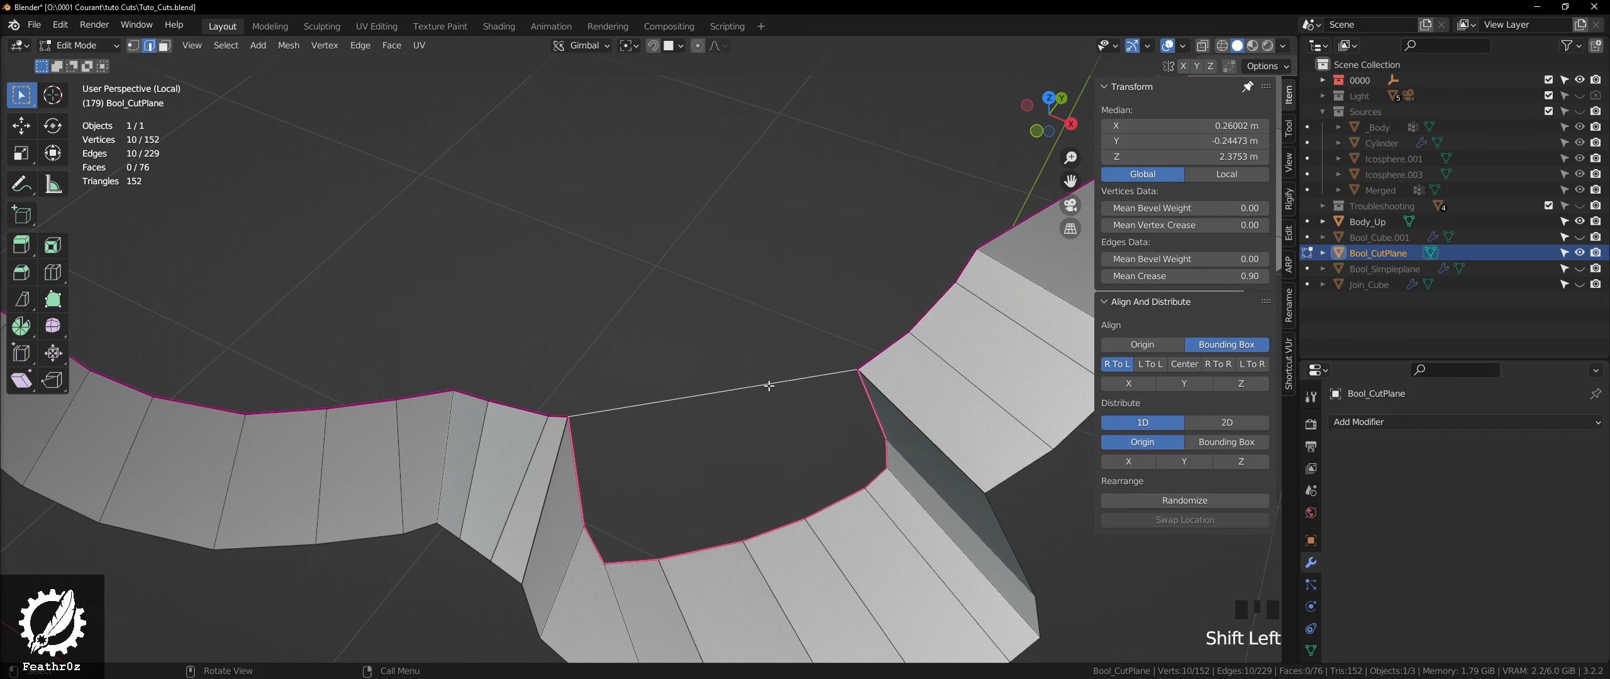
key(f)
key(q)
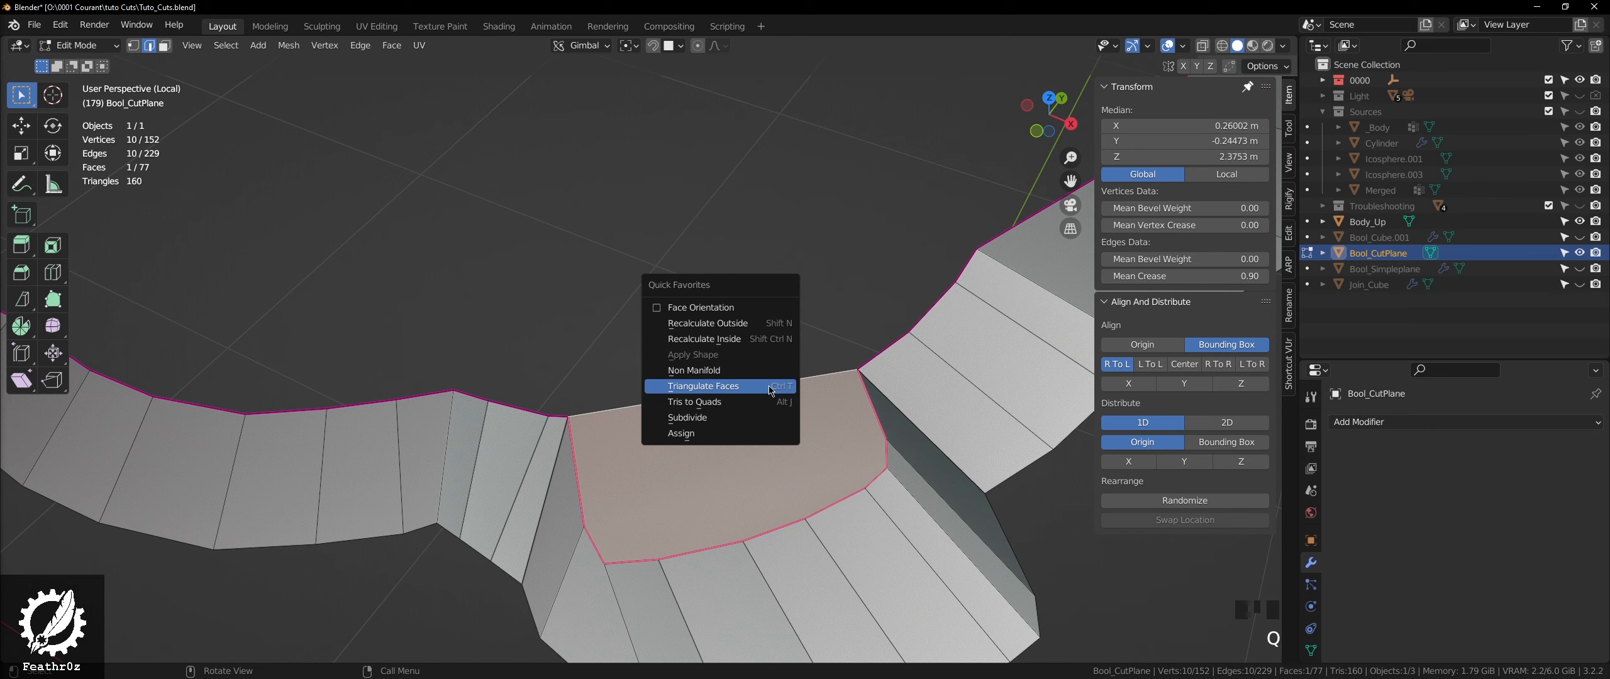
click(735, 391)
- Move the outer-edge vertex below the peak of the small inner-loop step by about 0.008 m in X and -0.006 m in Y
middle_drag(735, 391, 460, 427)
scroll(786, 428, down, 3)
scroll(875, 417, down, 2)
scroll(875, 417, up, 5)
scroll(395, 377, up, 2)
mouse_move(396, 378)
middle_down()
mouse_move(424, 377)
mouse_move(388, 381)
middle_up()
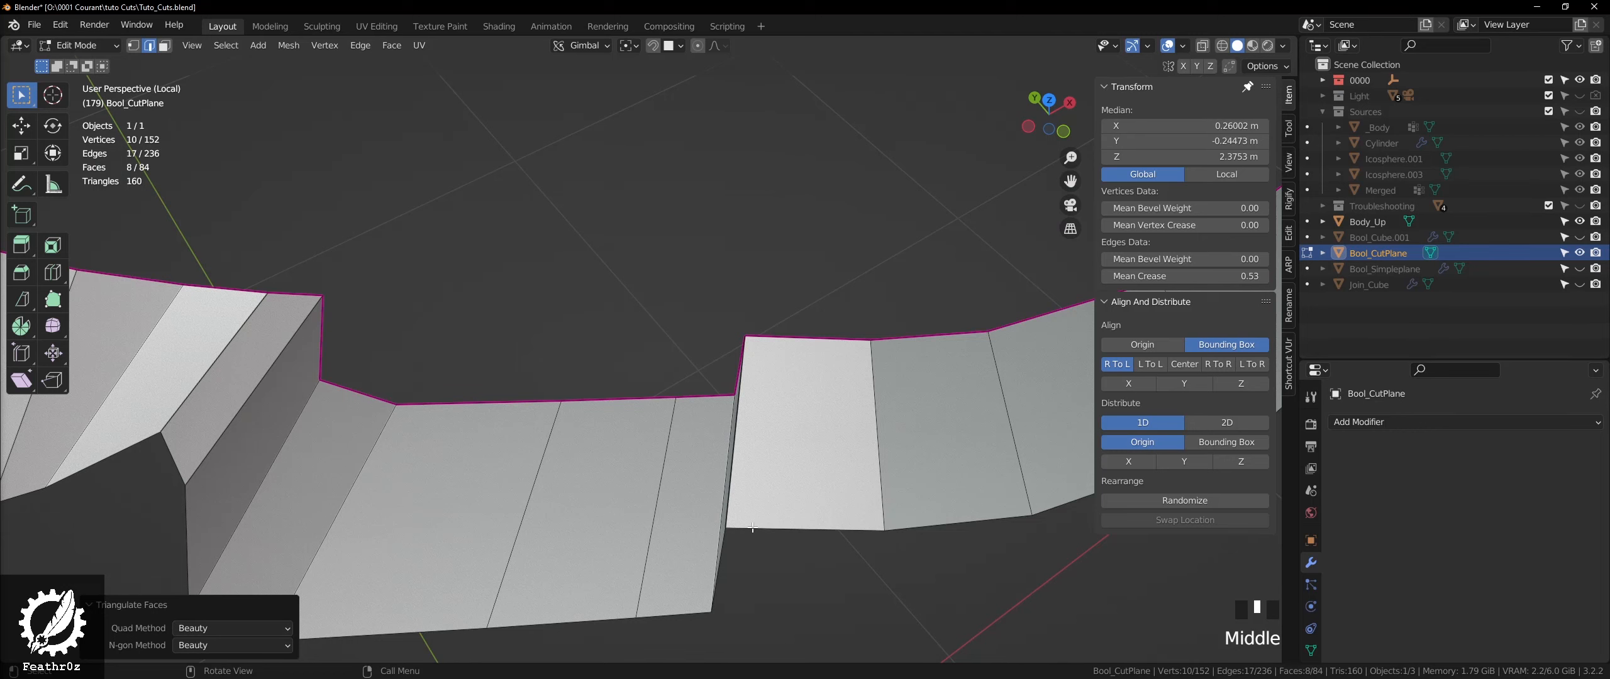
key(Tab)
key(Tab)
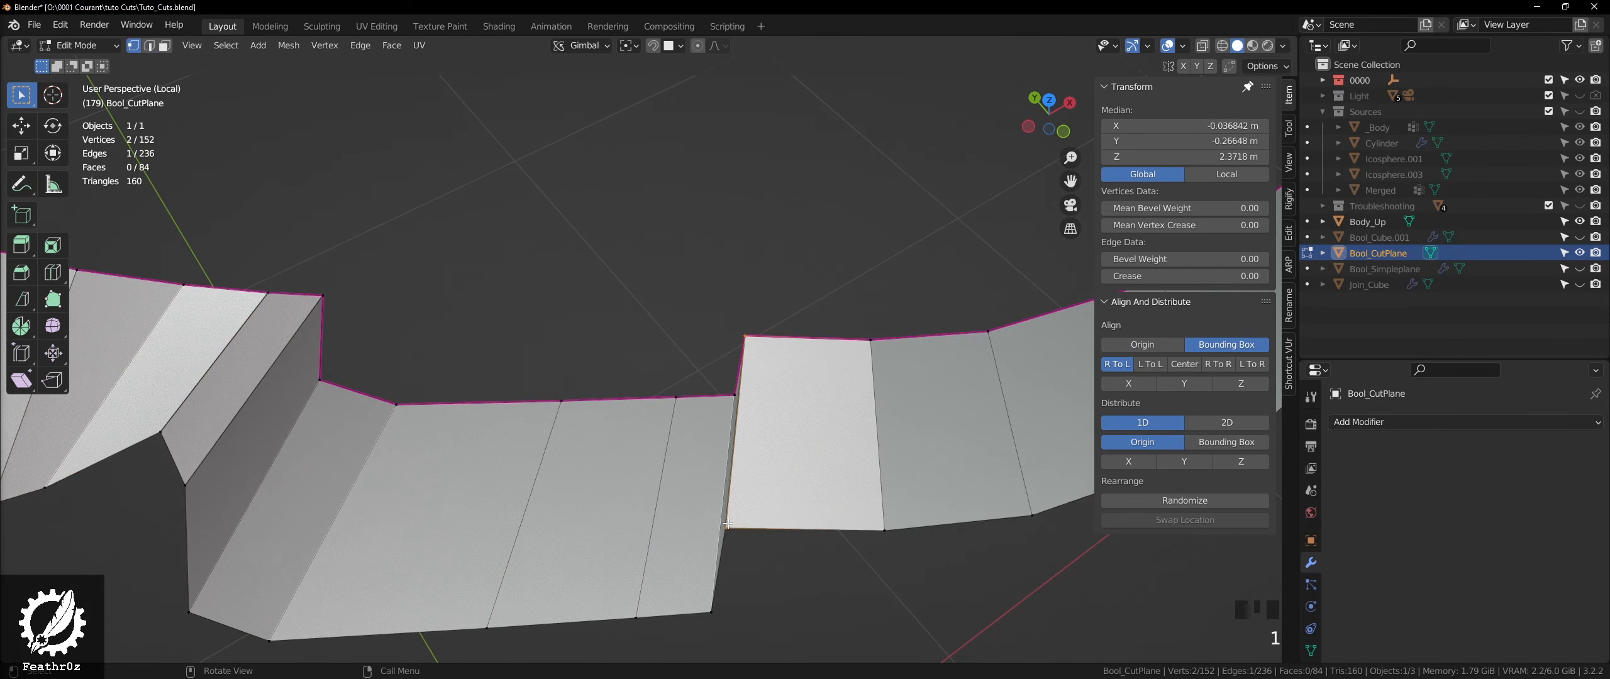
drag(728, 524, 733, 526)
mouse_move(732, 525)
middle_down()
mouse_move(747, 420)
mouse_move(739, 506)
middle_up()
scroll(739, 506, up, 2)
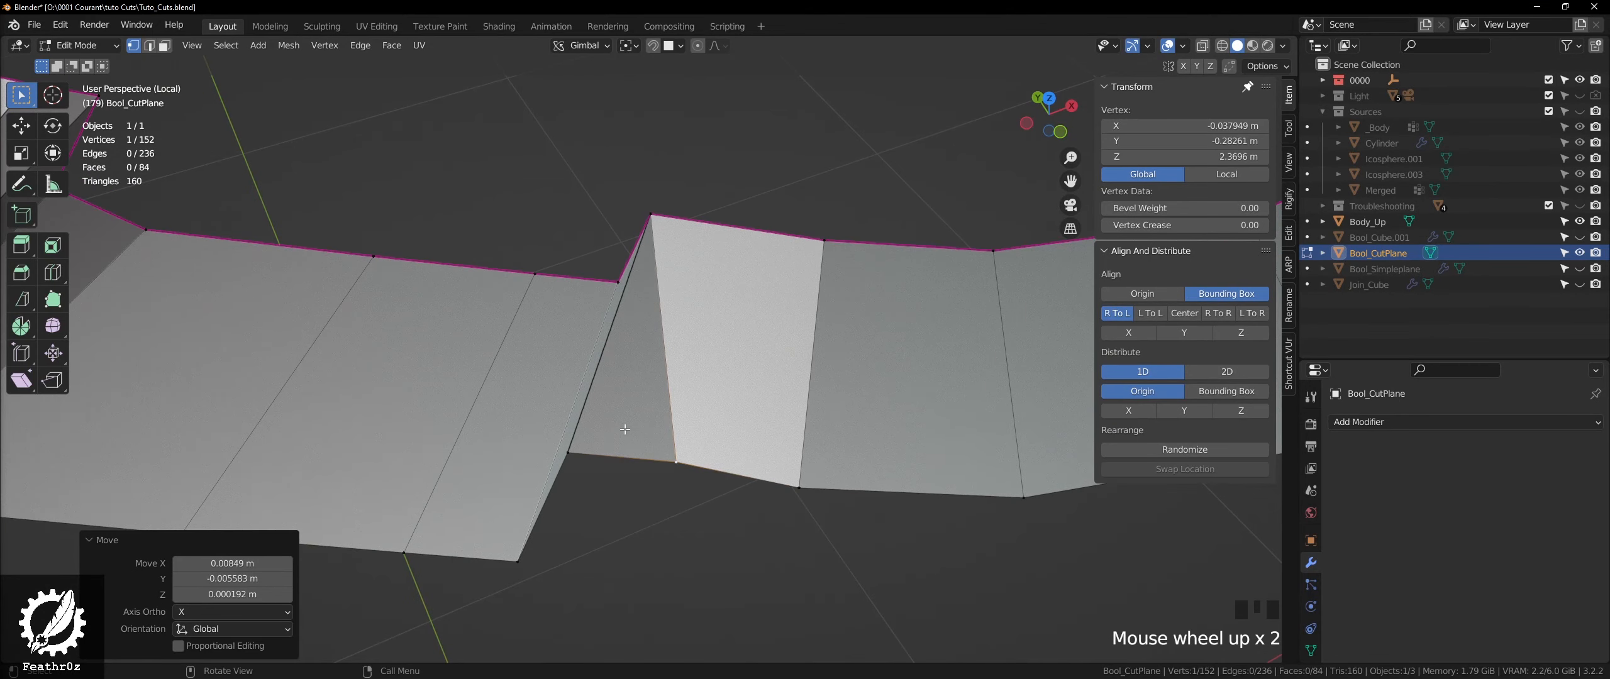
- Reposition the neighbouring outer-edge vertices to widen the step, moving the corner one about 0.010 m in X and -0.006 m in Y
shift+click(803, 492)
key(g)
click(990, 535)
click(571, 458)
key(g)
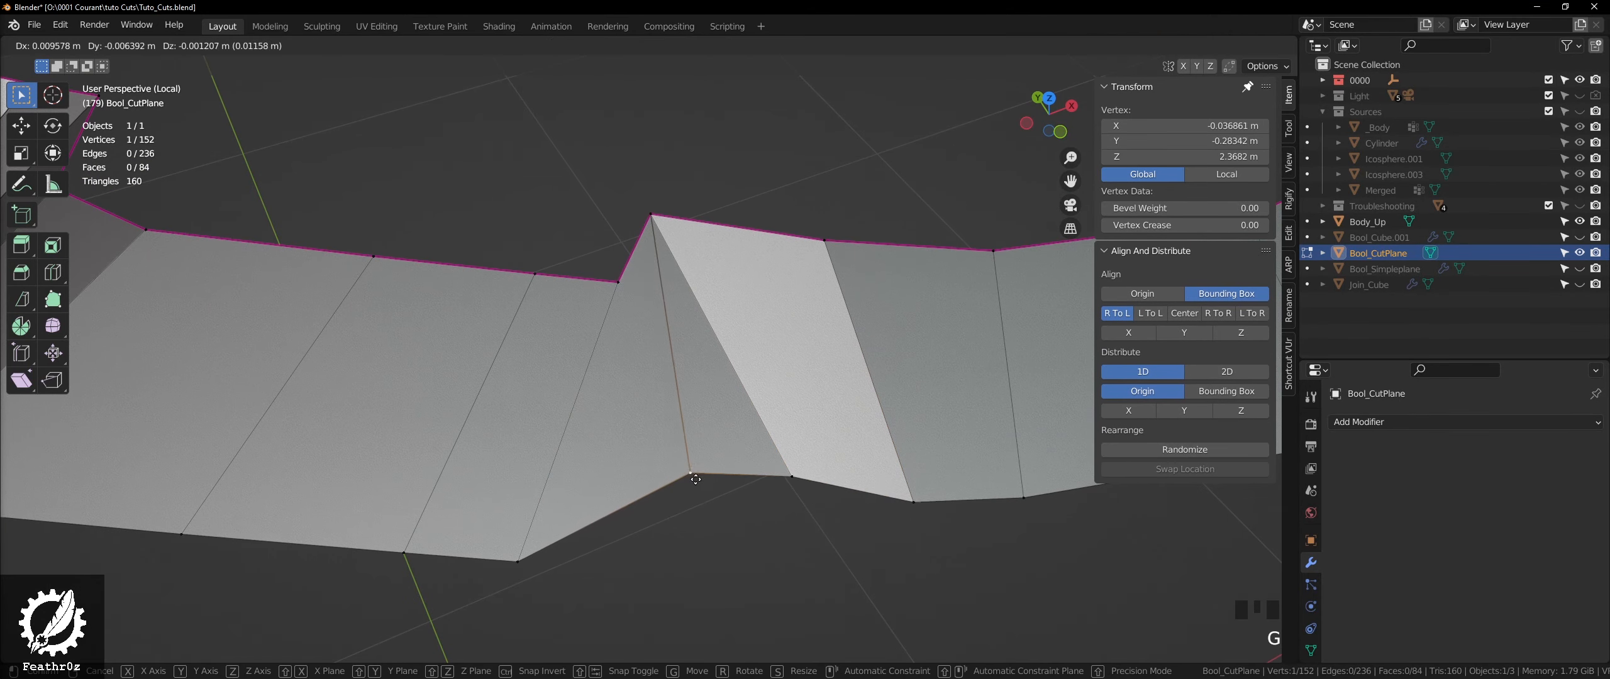
click(698, 479)
scroll(704, 478, down, 2)
drag(793, 486, 795, 487)
key(g)
click(796, 486)
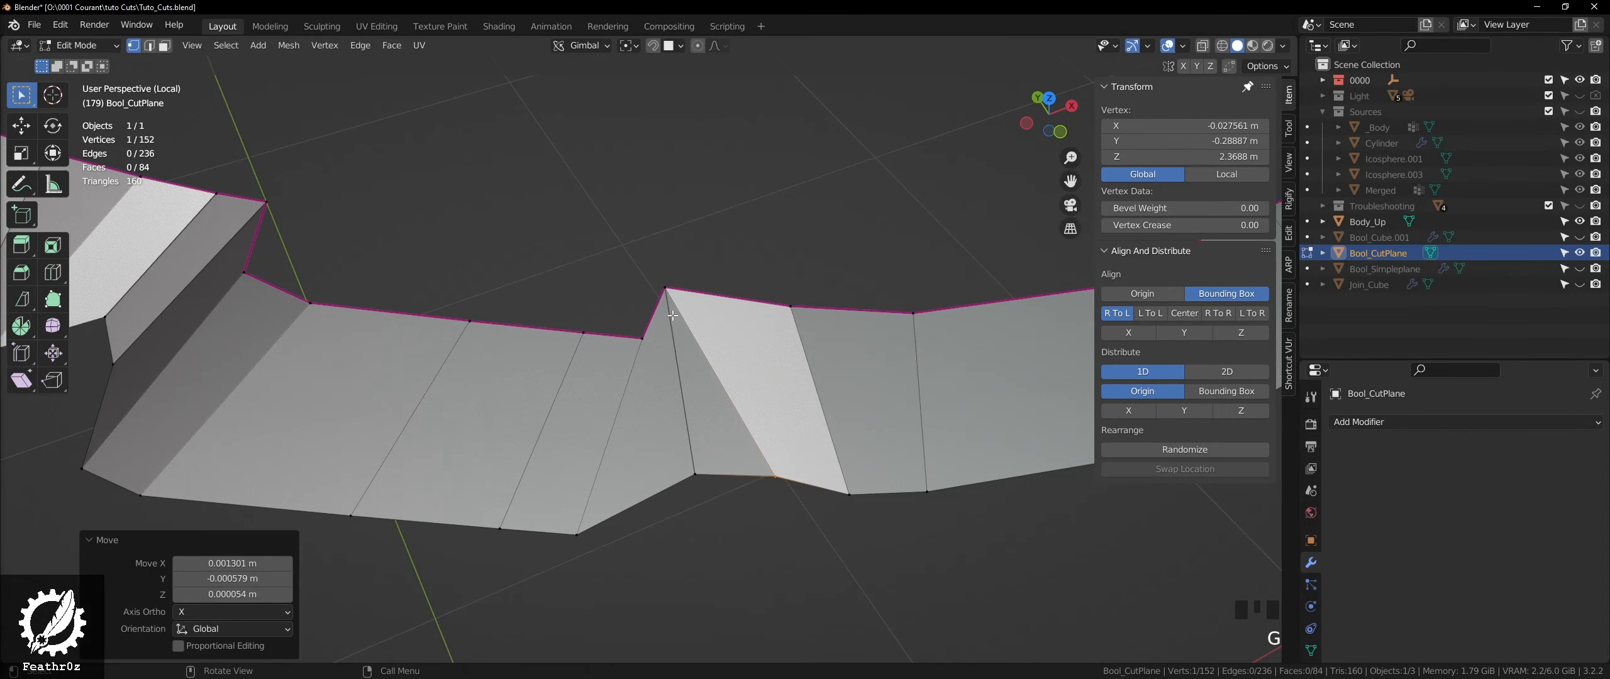
- Inspect the peak vertex of the inner-loop step and try to connect it and merge it at center
scroll(797, 485, up, 3)
middle_drag(654, 295, 611, 257)
scroll(612, 257, up, 2)
click(820, 273)
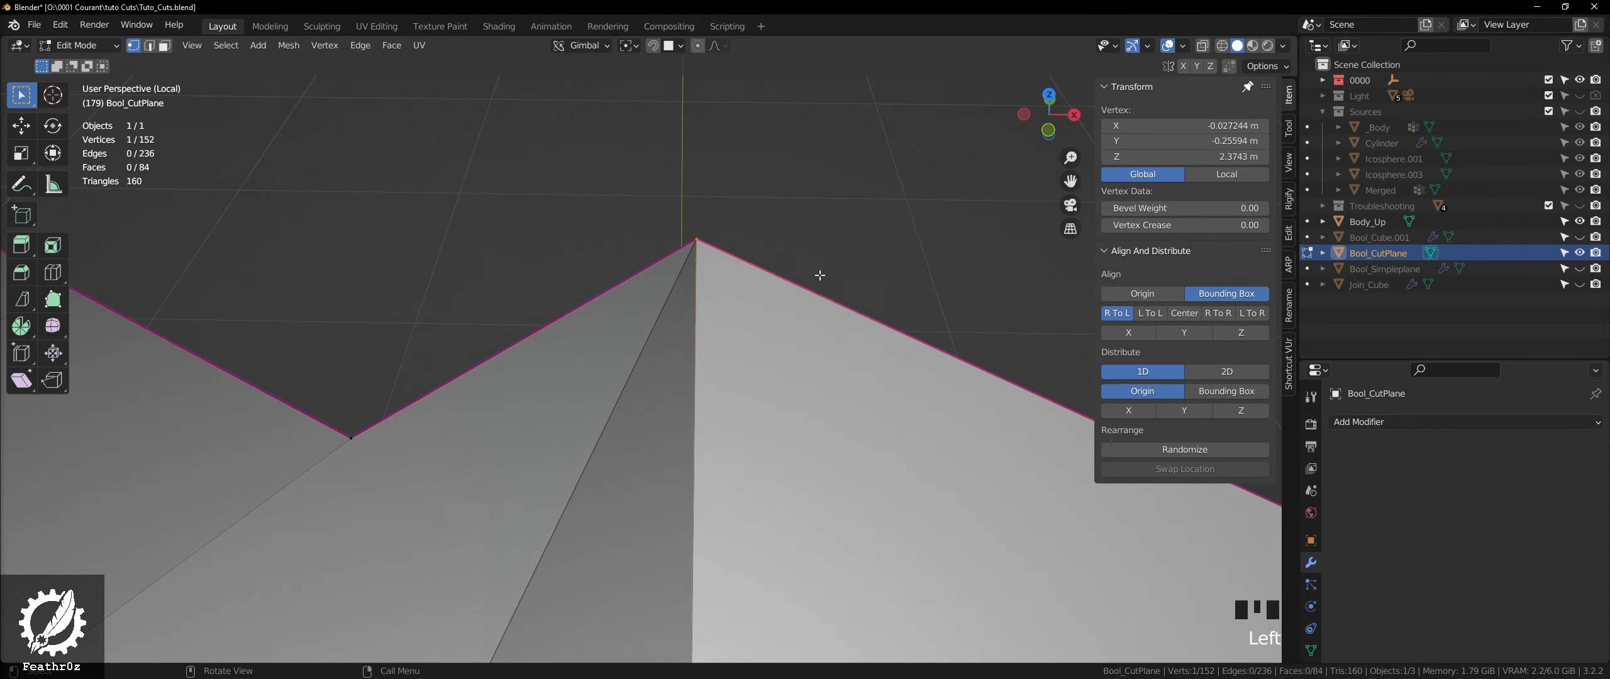
scroll(820, 268, down, 8)
mouse_move(737, 458)
middle_down()
mouse_move(766, 377)
mouse_move(754, 457)
middle_up()
drag(661, 463, 711, 514)
middle_drag(837, 563, 832, 366)
drag(742, 206, 756, 221)
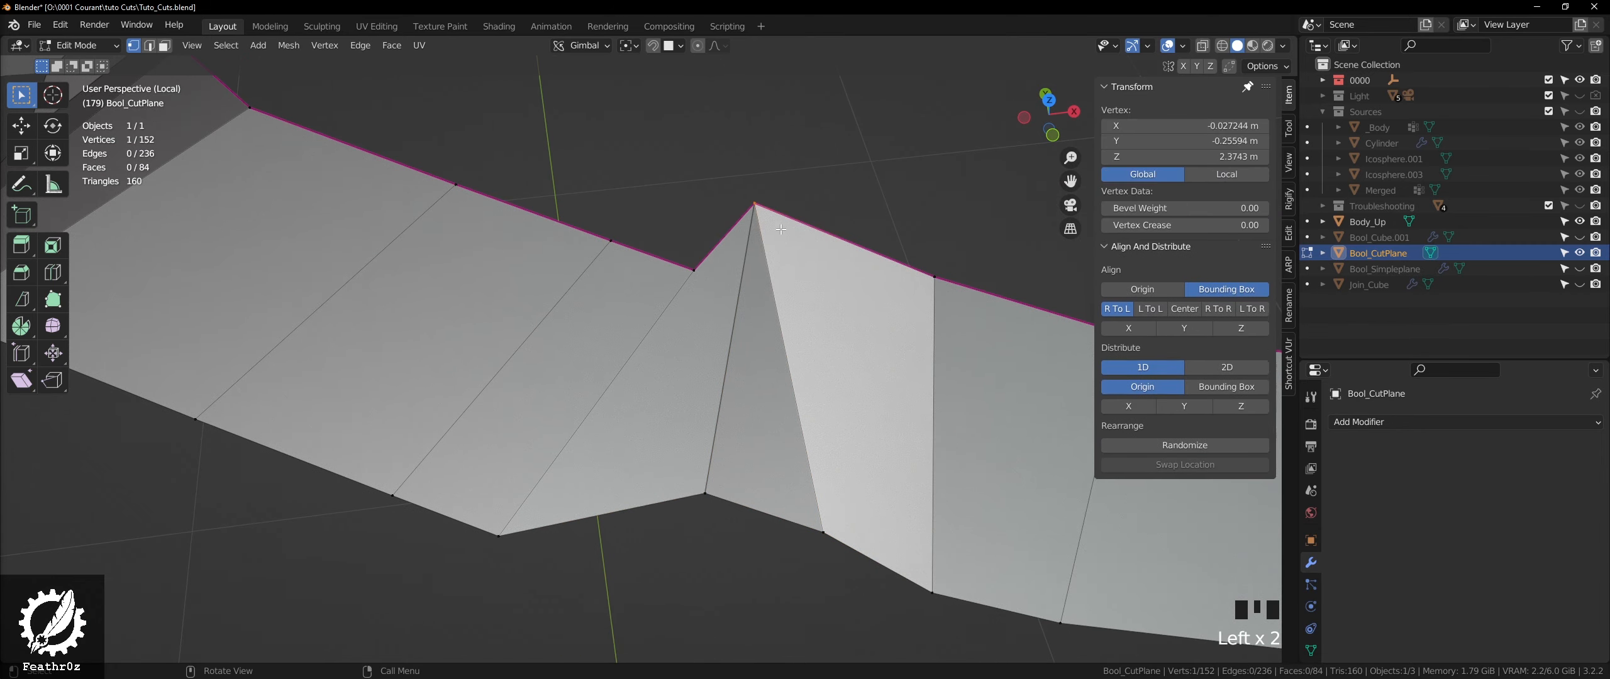
key(j)
key(m)
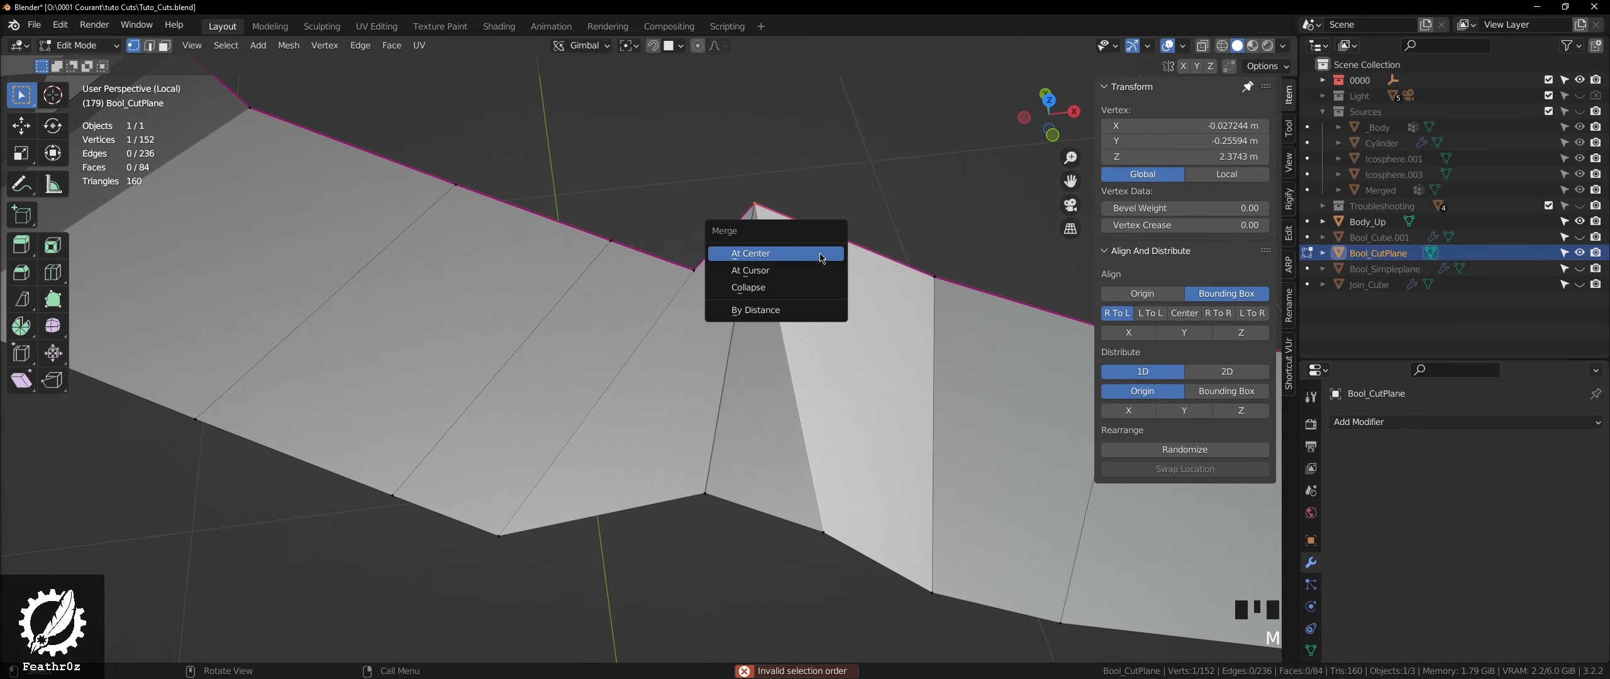
click(798, 257)
- Merge the two outer-edge vertices below the peak of the small inner-loop step at their center
drag(840, 552, 839, 553)
key(m)
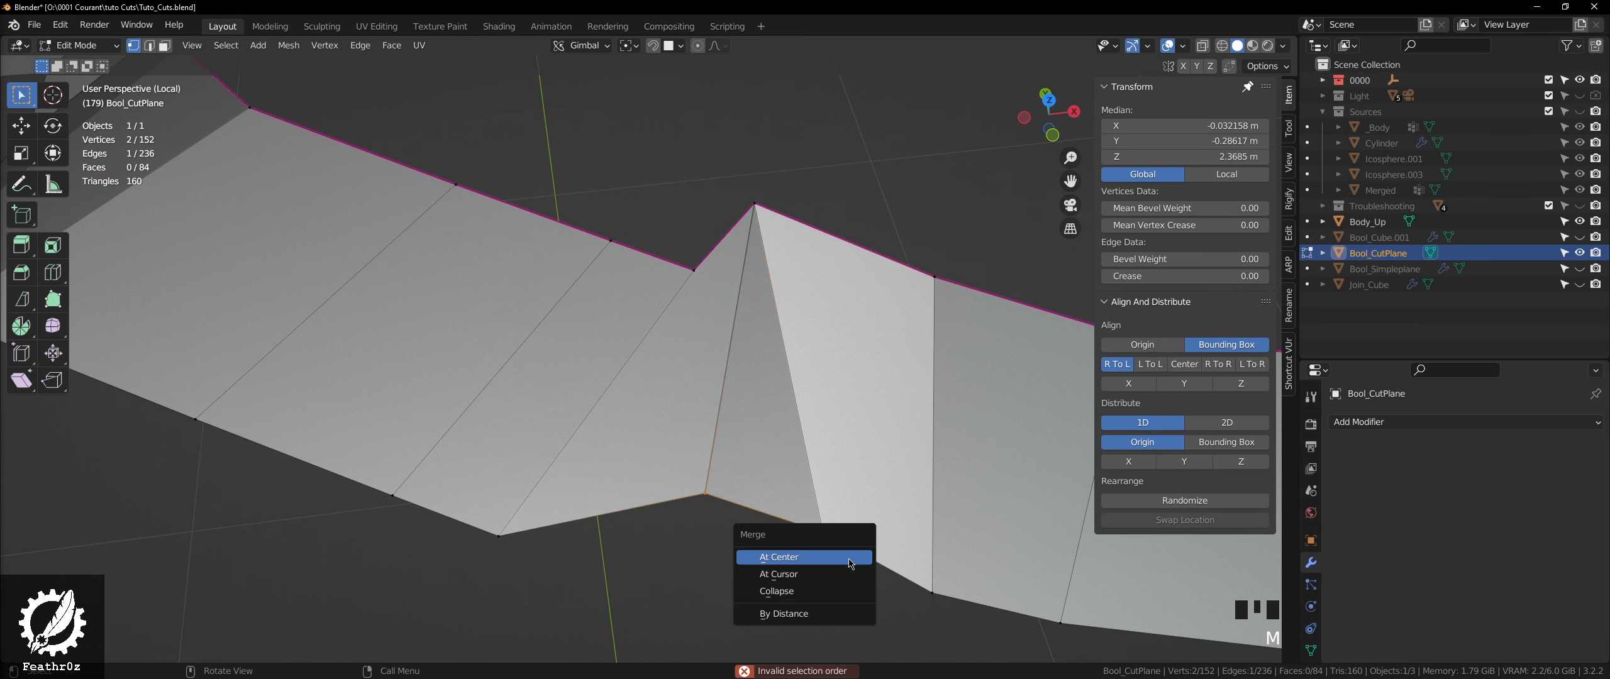
click(786, 557)
middle_drag(787, 557, 749, 440)
drag(778, 502, 775, 505)
scroll(715, 530, down, 3)
- Select the whole mesh and recalculate its normals to the outside, checking the result with the Face Orientation overlay
key(a)
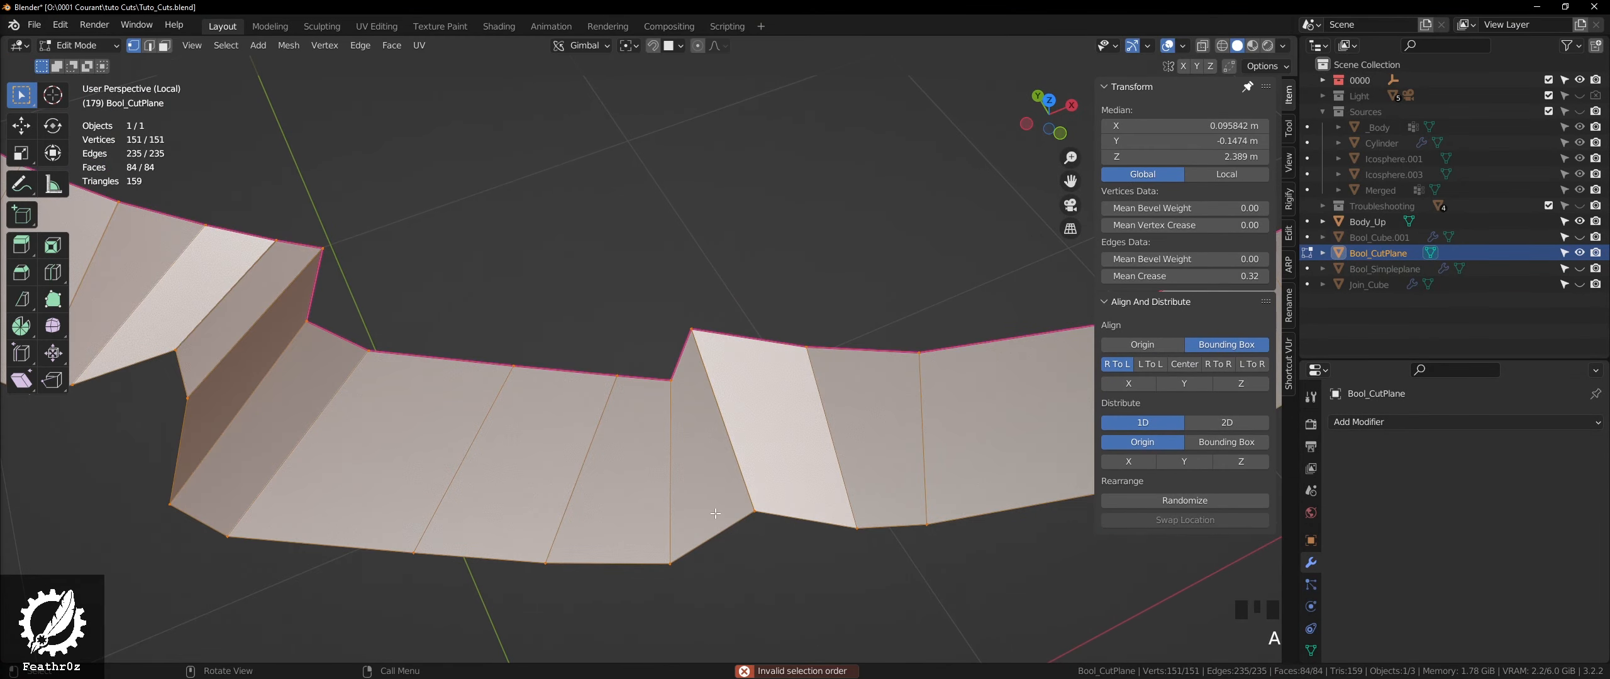
key(alt+n)
key(Up)
key(Return)
scroll(653, 459, down, 4)
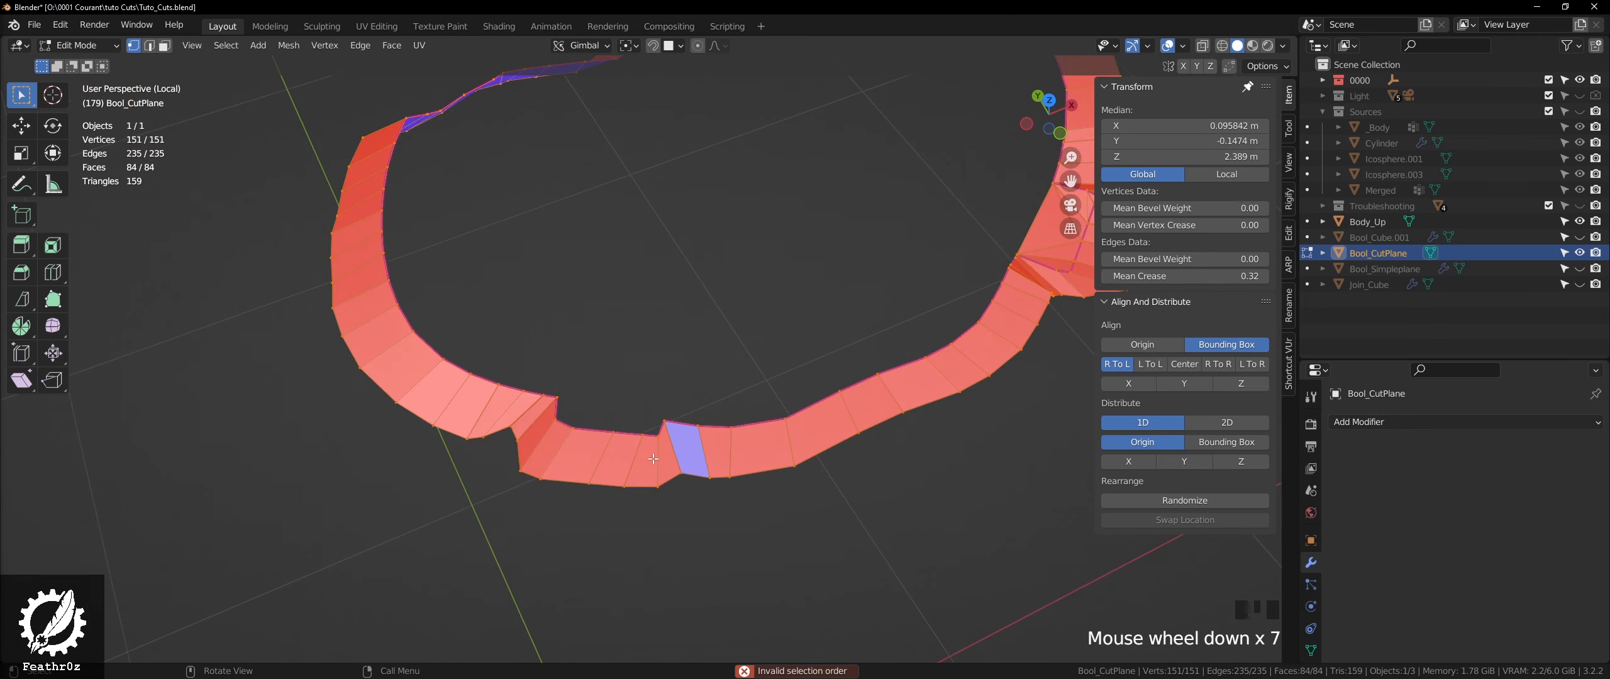
scroll(653, 459, down, 3)
scroll(654, 459, up, 3)
middle_drag(653, 459, 651, 485)
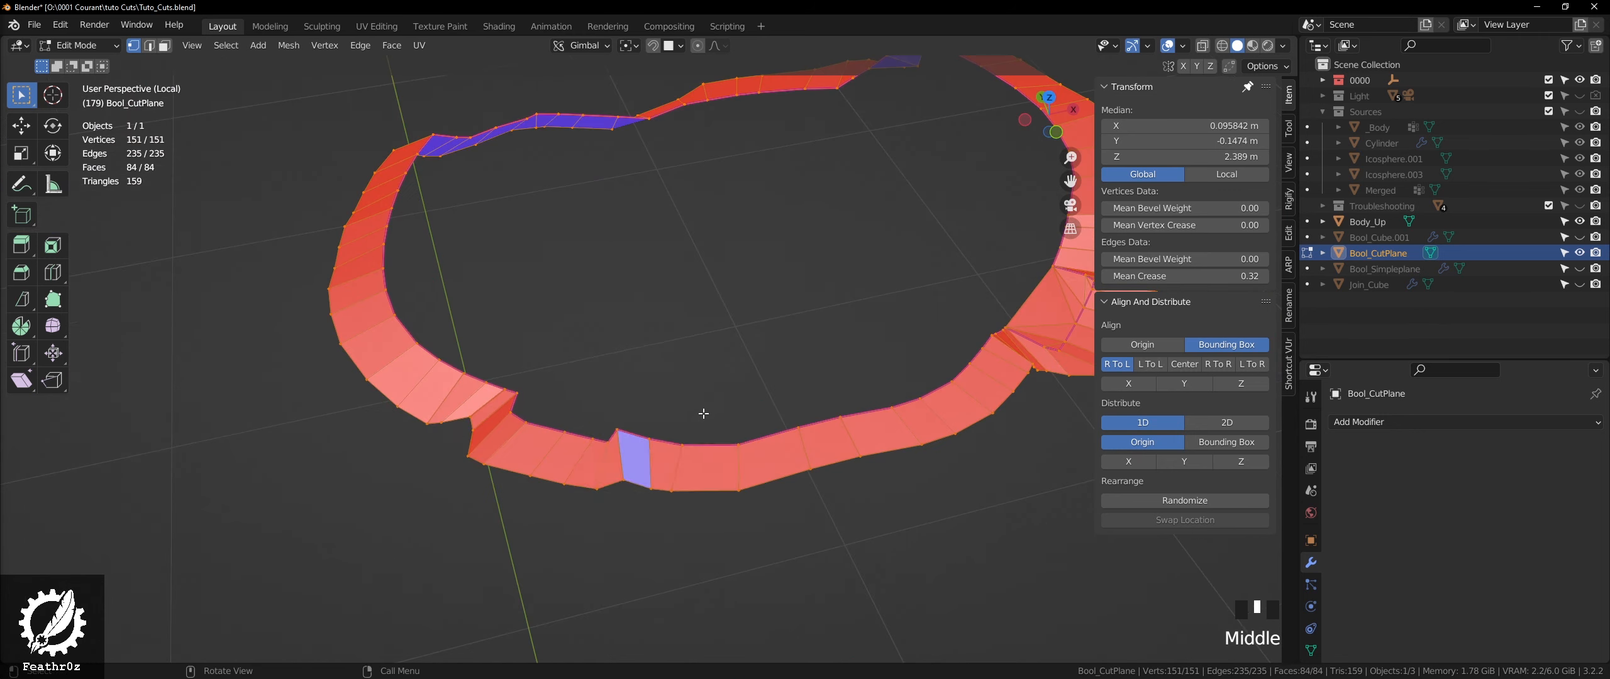
key(q)
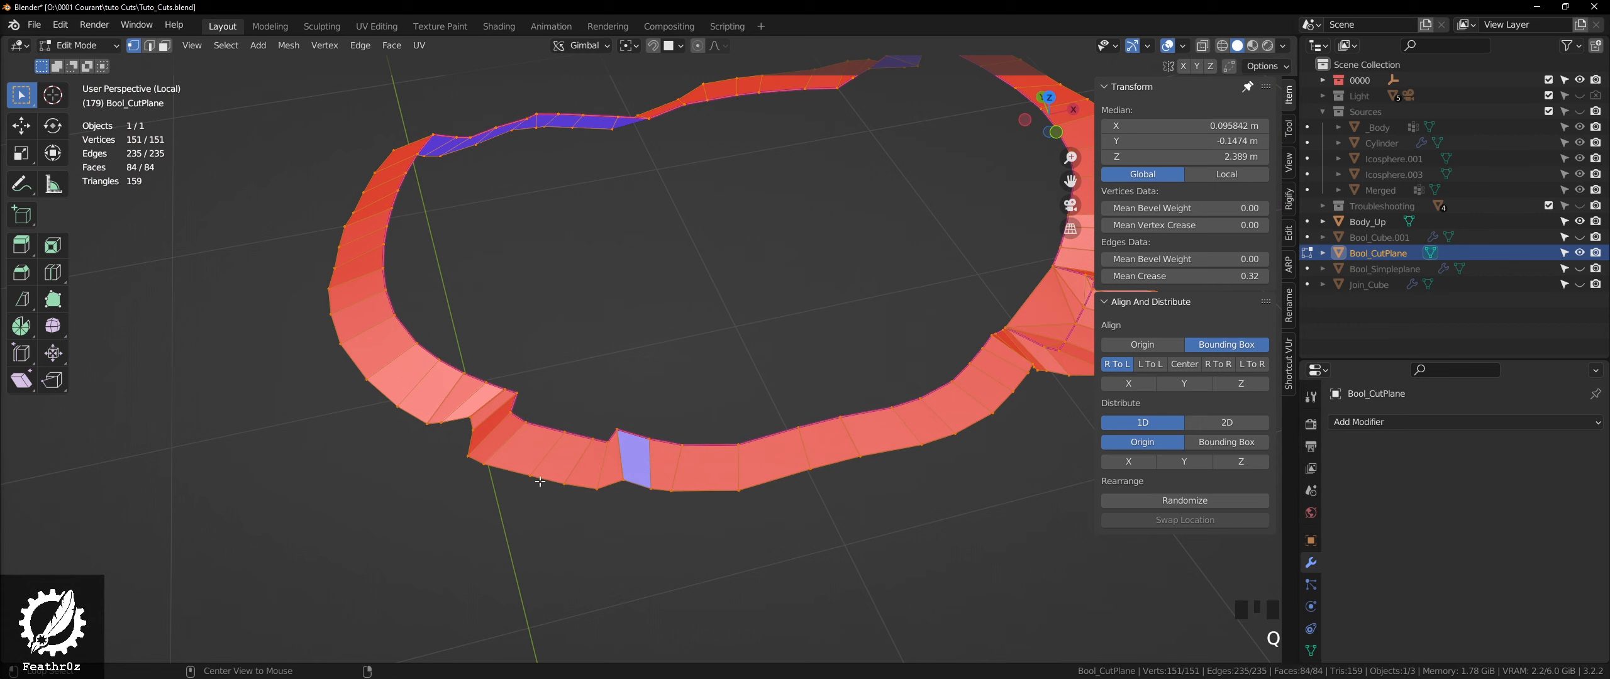
key(alt+n)
click(541, 444)
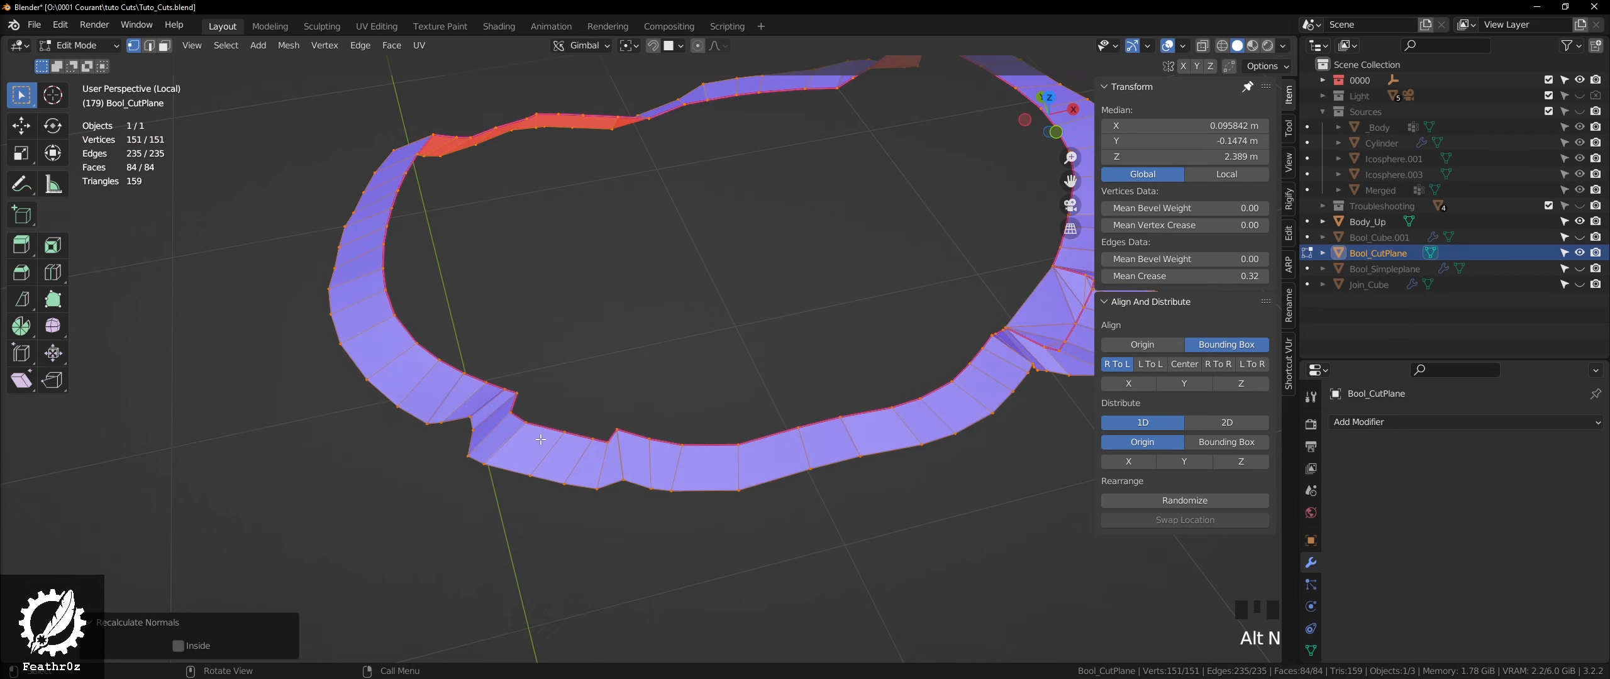
middle_drag(692, 403, 673, 378)
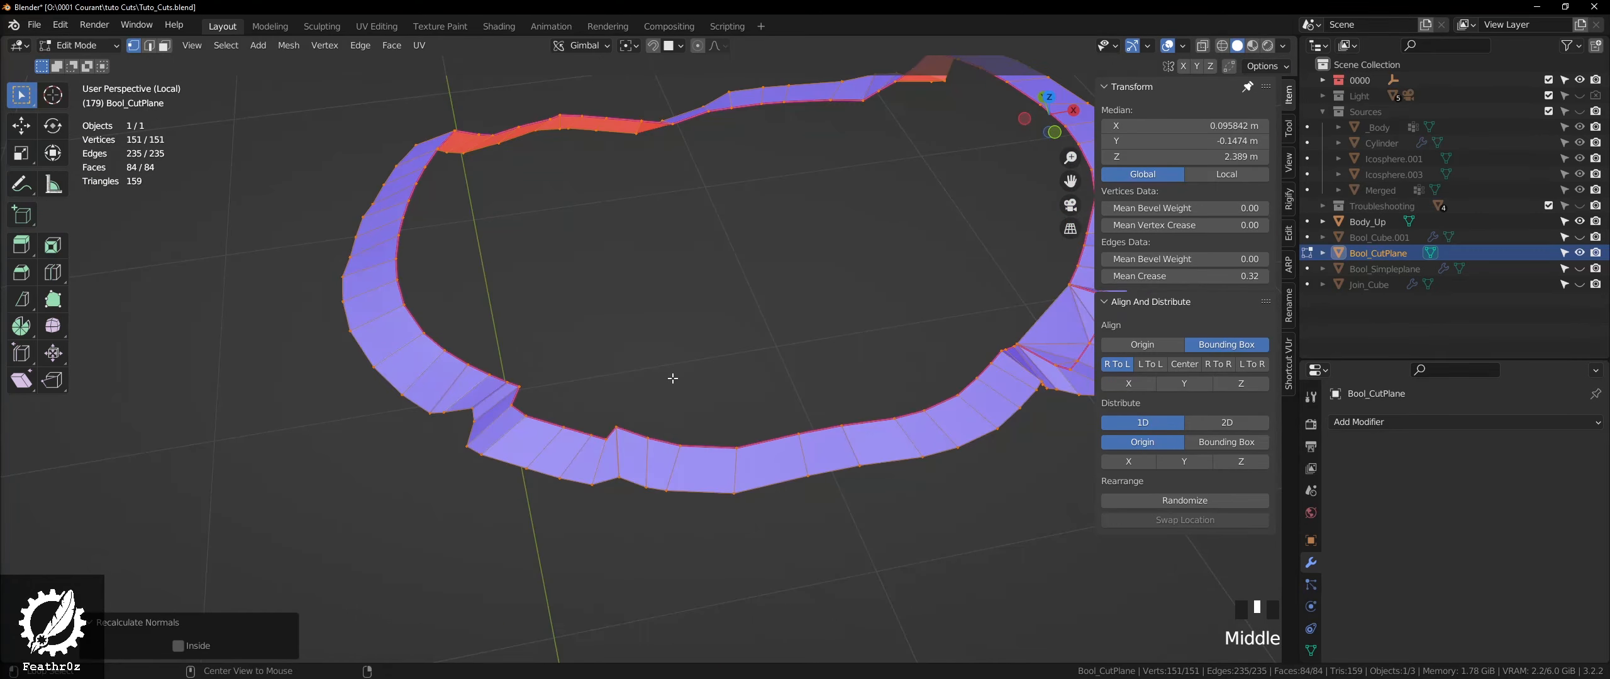
key(q)
click(674, 377)
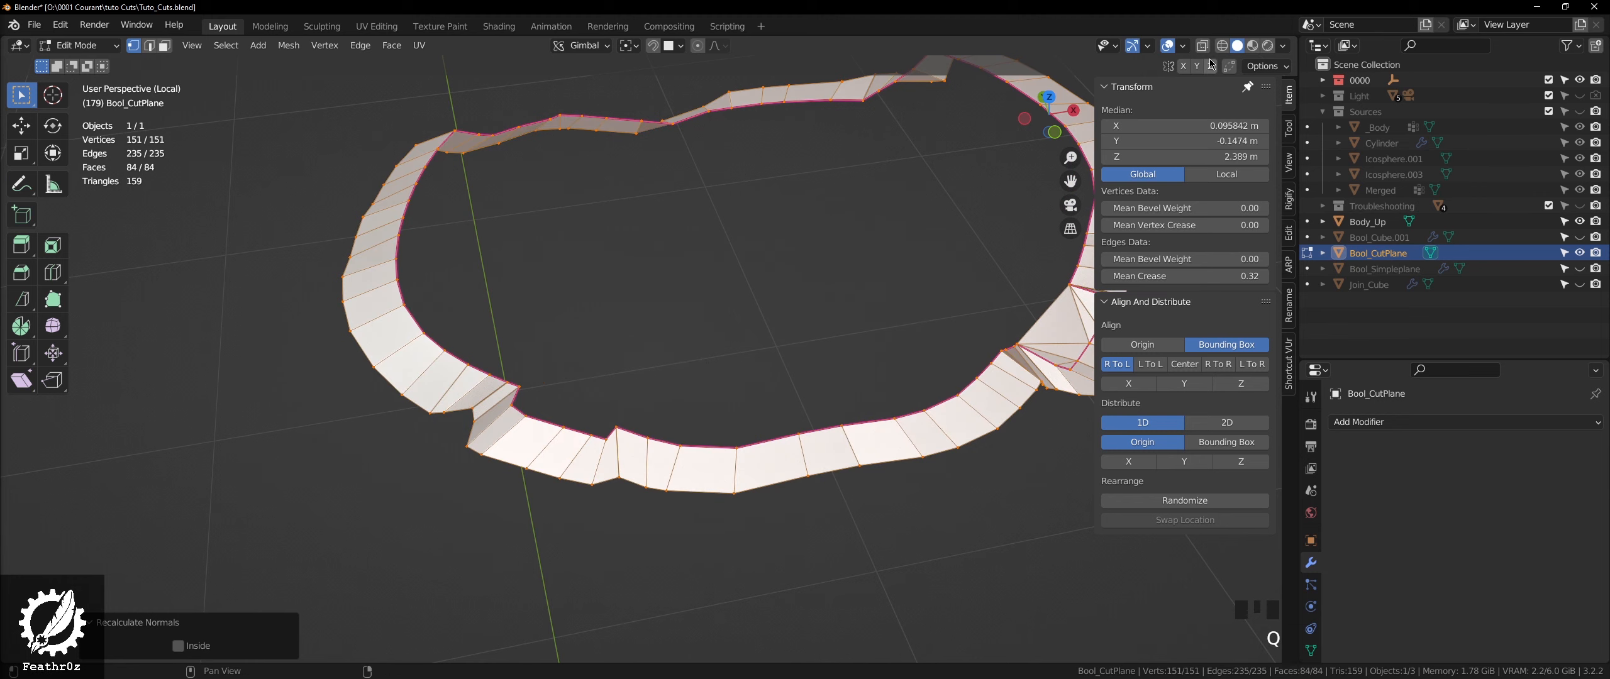
- Look through the viewport overlay settings for the Face Orientation option and clear the mesh selection
click(1117, 51)
mouse_move(1159, 49)
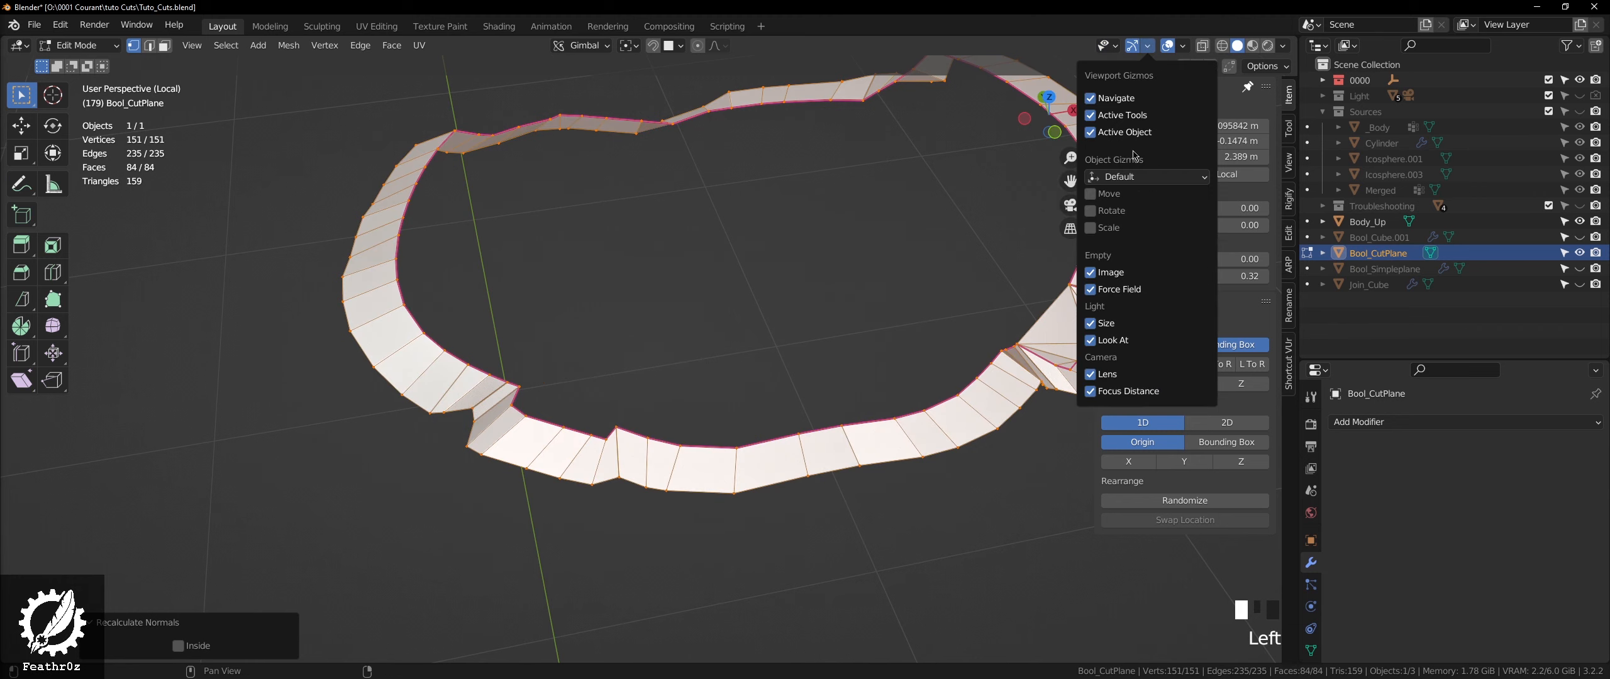
click(1183, 47)
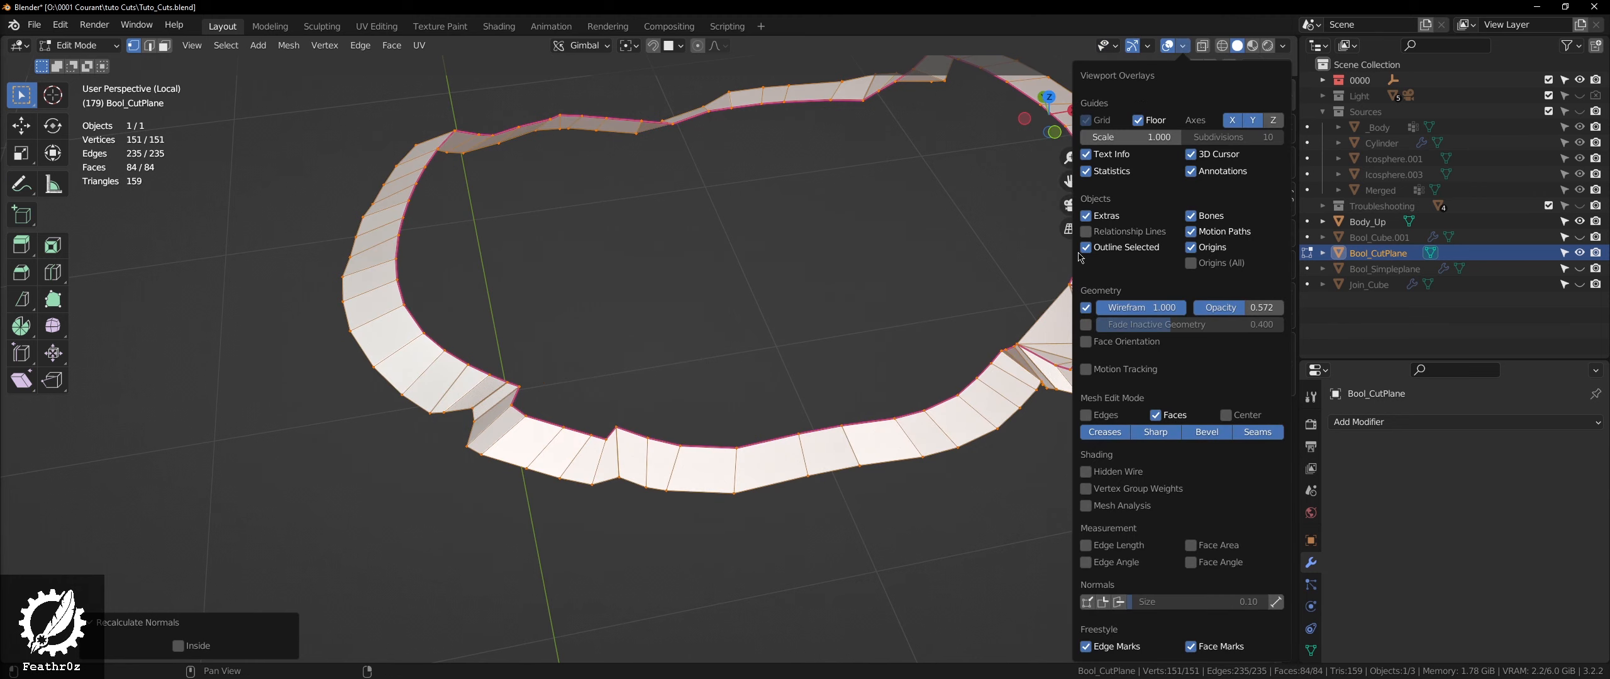
click(817, 378)
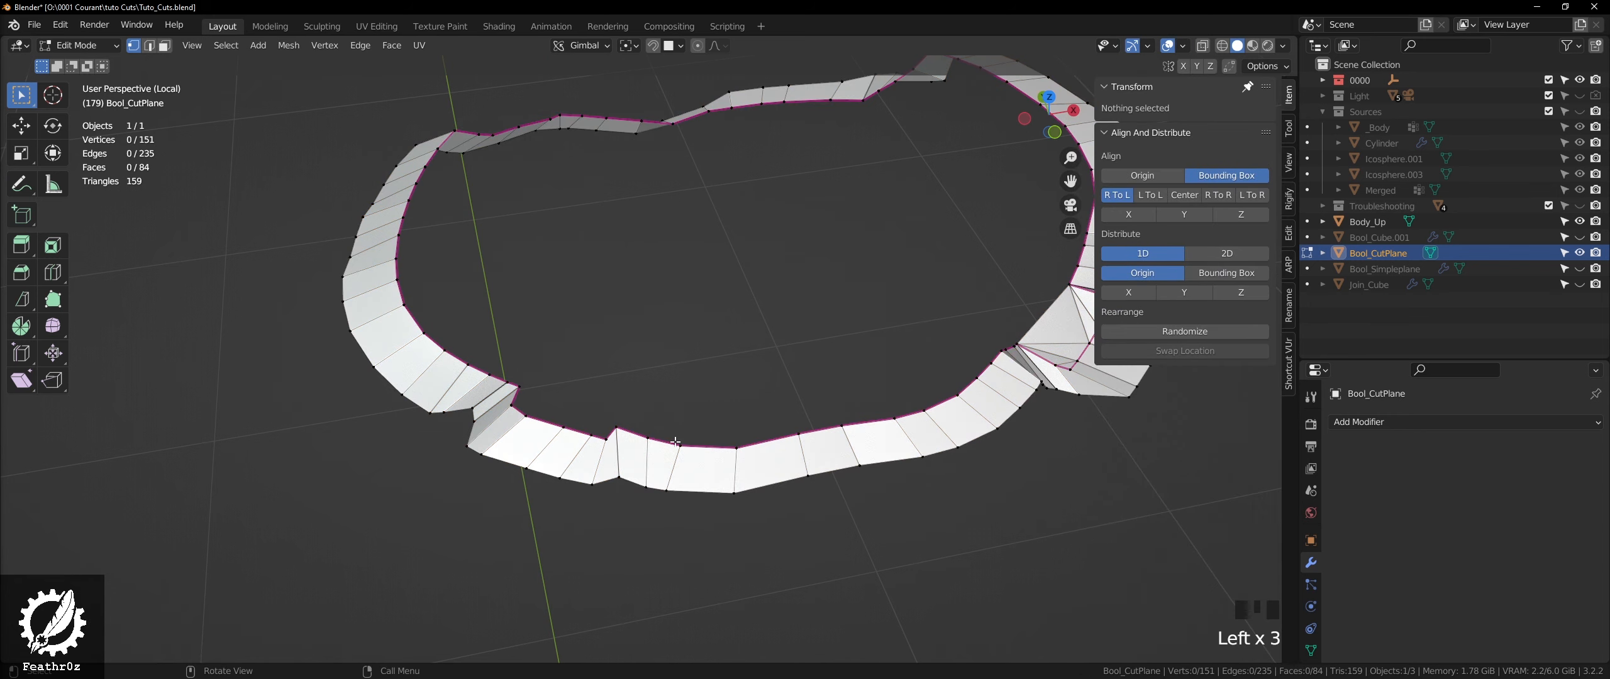
key(q)
- Bridge the wide inner-loop notch with a new edge between the peak vertices at its two ends
middle_drag(664, 509, 791, 349)
scroll(772, 390, up, 2)
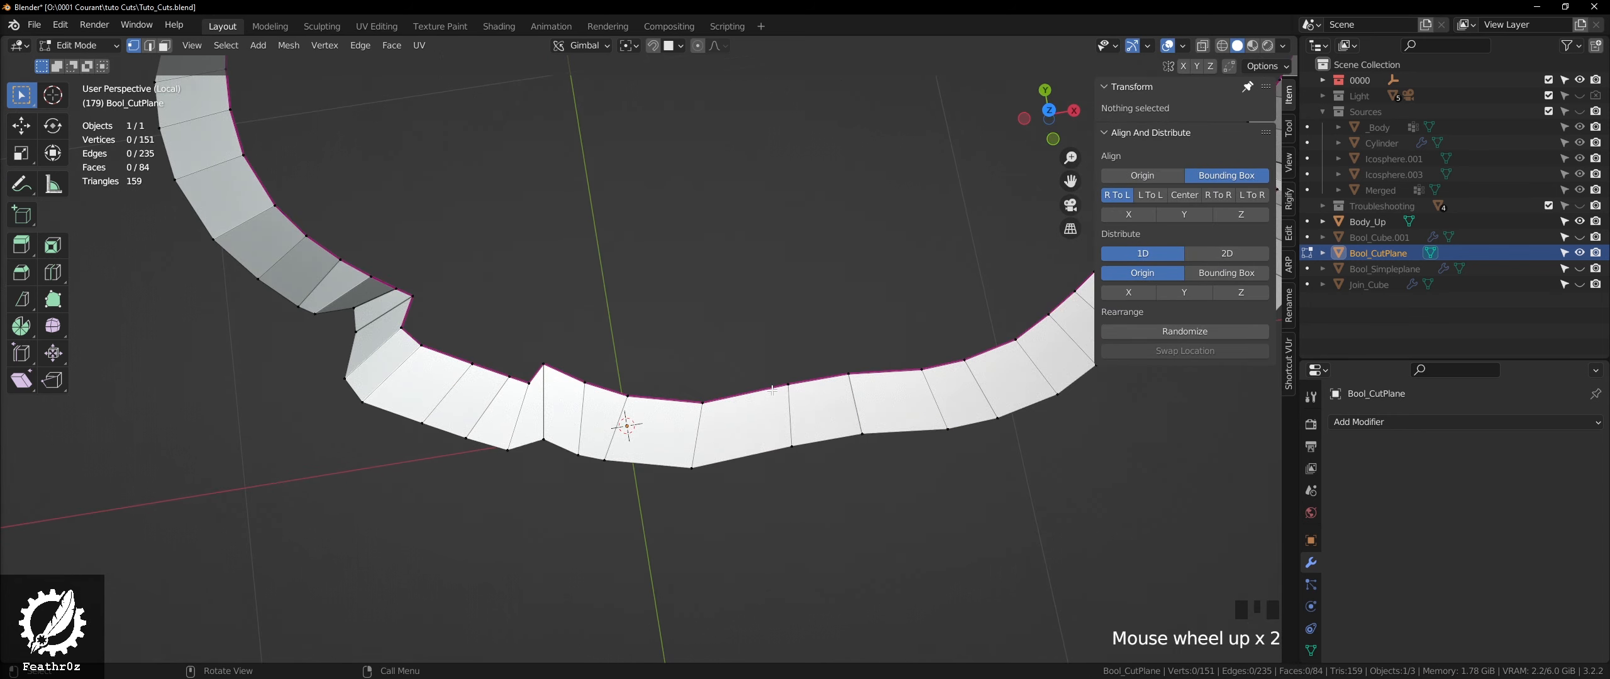
scroll(387, 304, up, 6)
shift+click(858, 483)
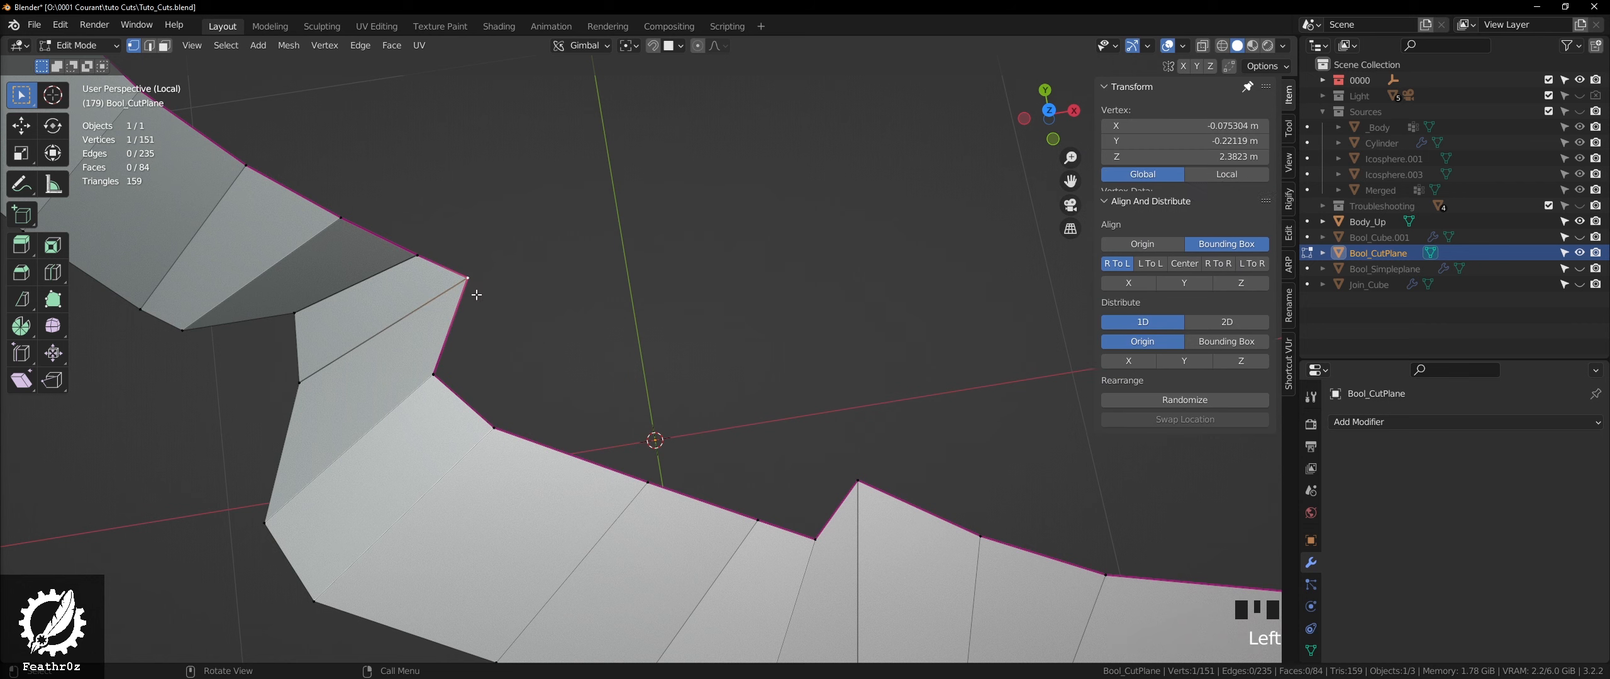
key(f)
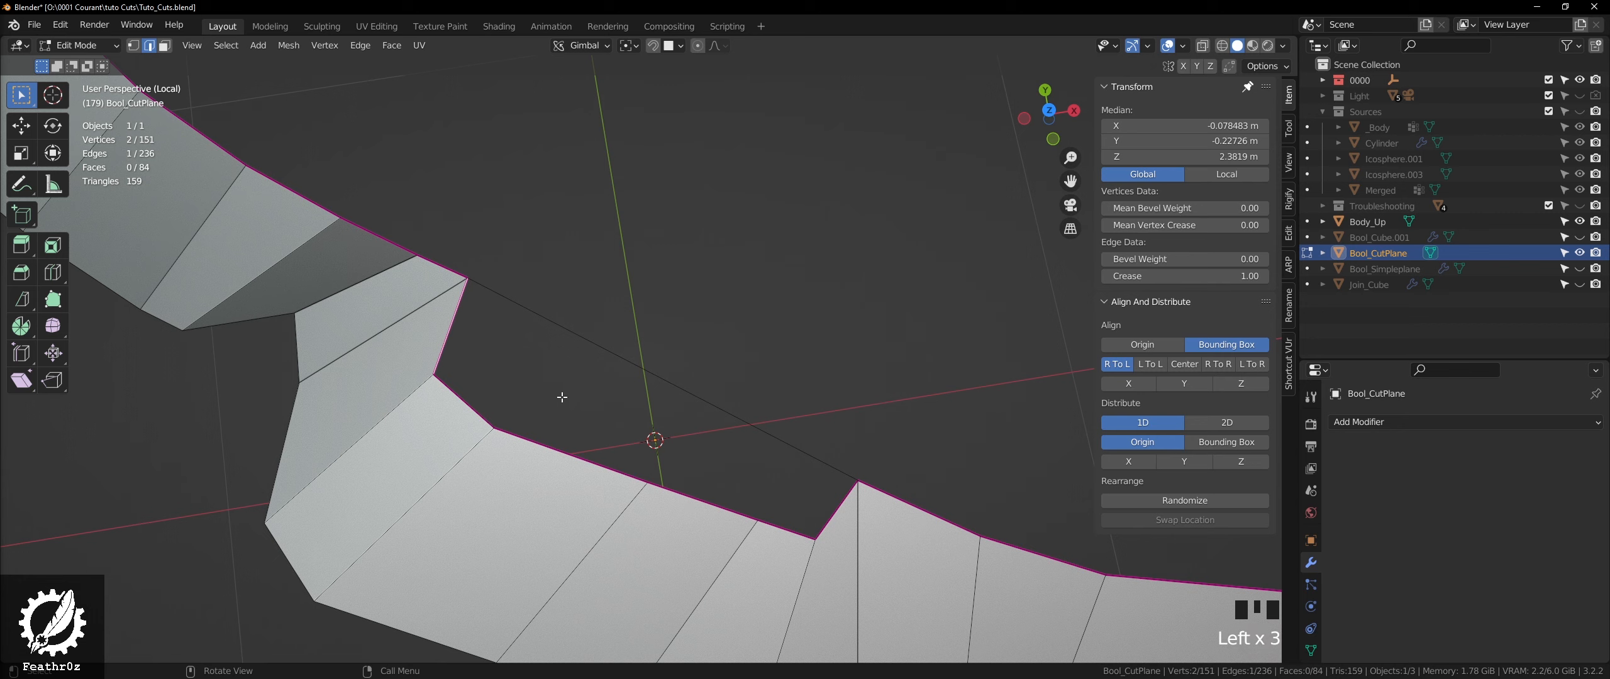
- Fill the notch enclosed by the new bridging edge with a face and triangulate it
ctrl+click(824, 507)
shift+click(806, 451)
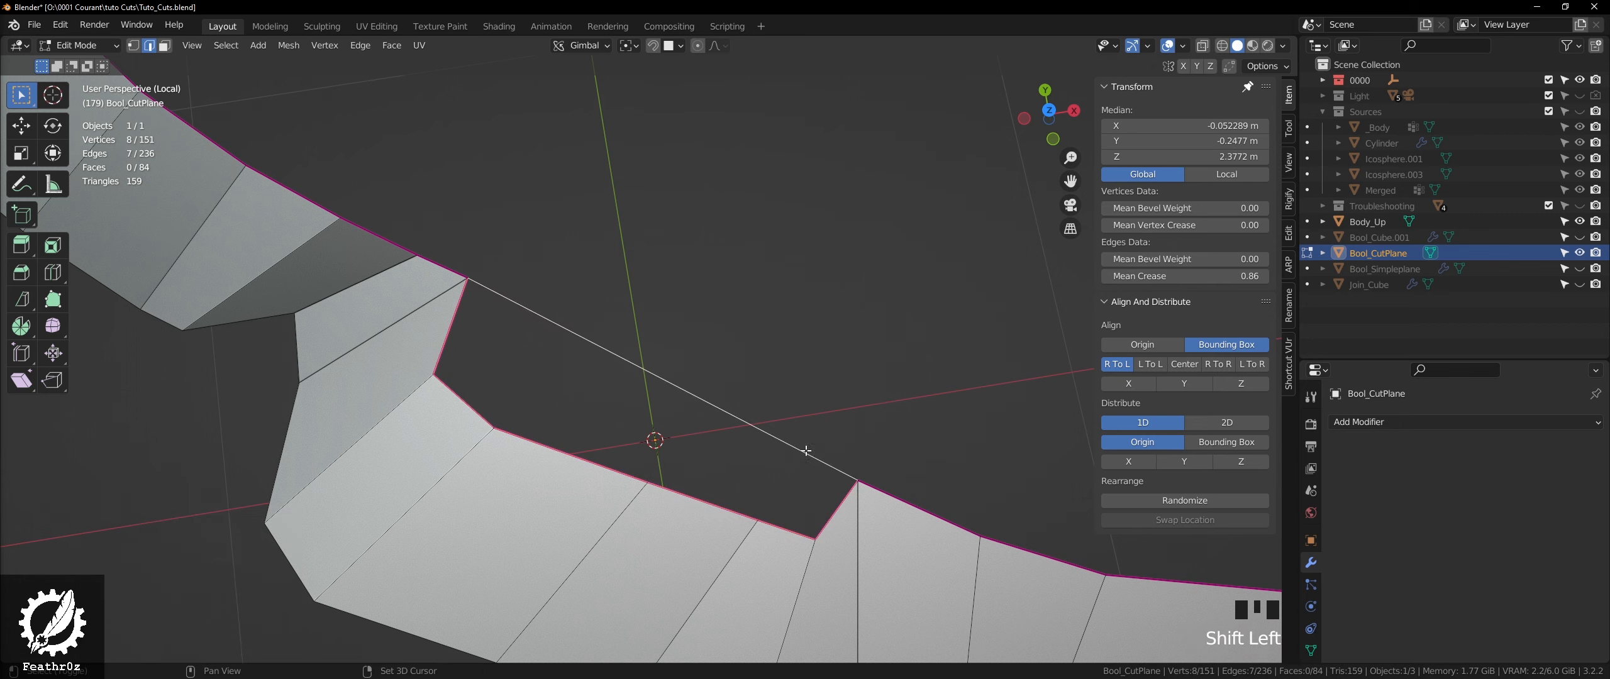
key(f)
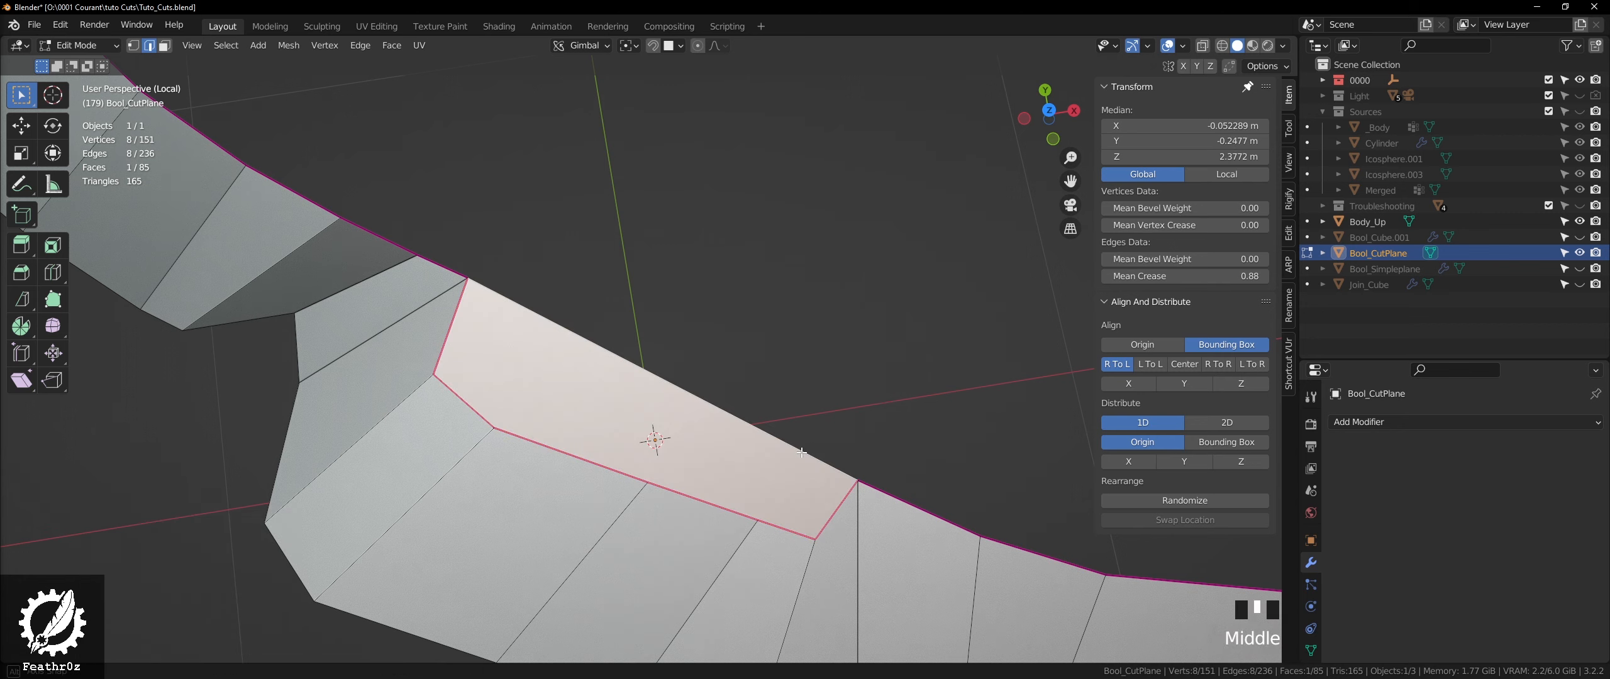
middle_drag(802, 453, 840, 452)
key(q)
click(840, 524)
- Extrude the entire inner border loop inward and scale the new ring to 0.493
scroll(843, 380, down, 4)
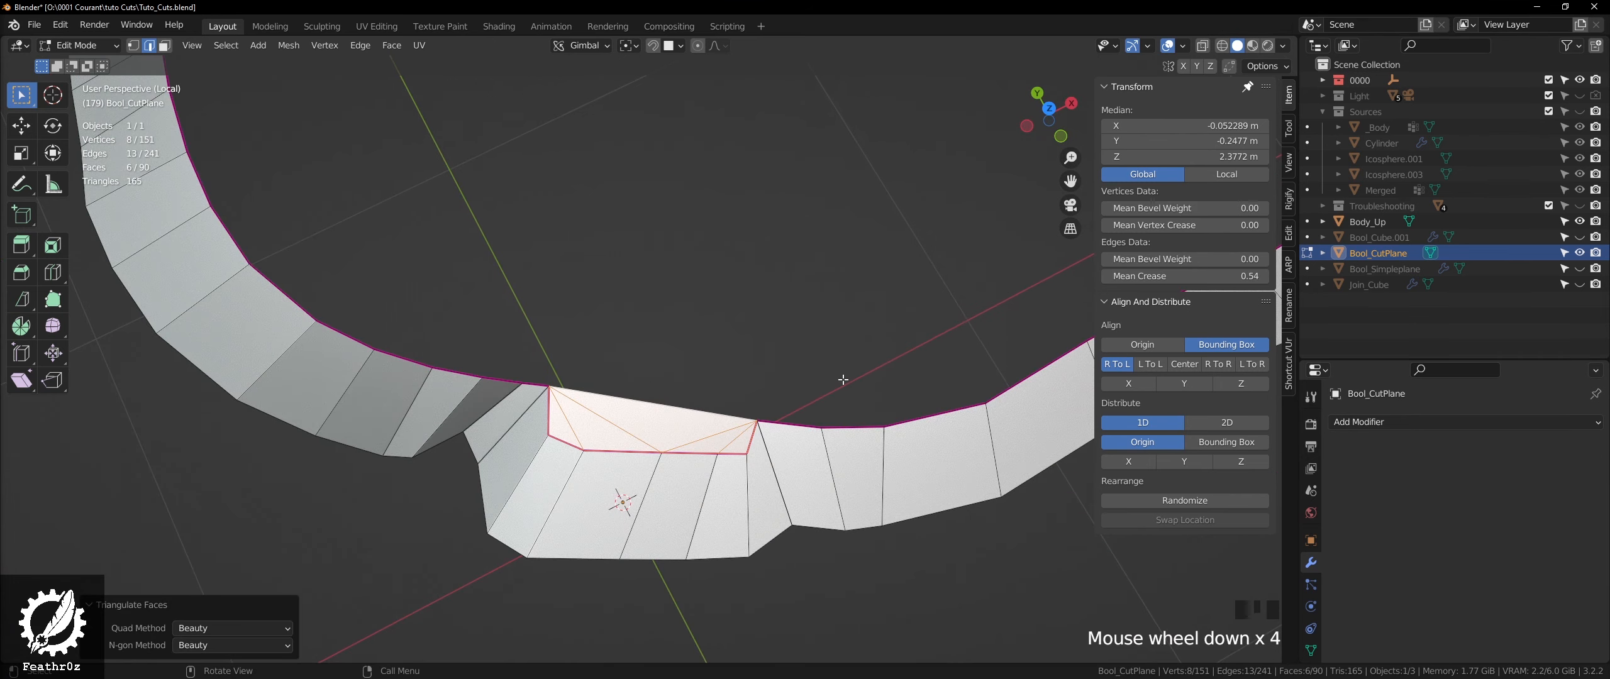
scroll(843, 380, down, 4)
shift+middle_drag(843, 380, 741, 402)
alt+click(783, 463)
key(f)
key(ctrl+z)
middle_drag(744, 309, 843, 359)
key(s)
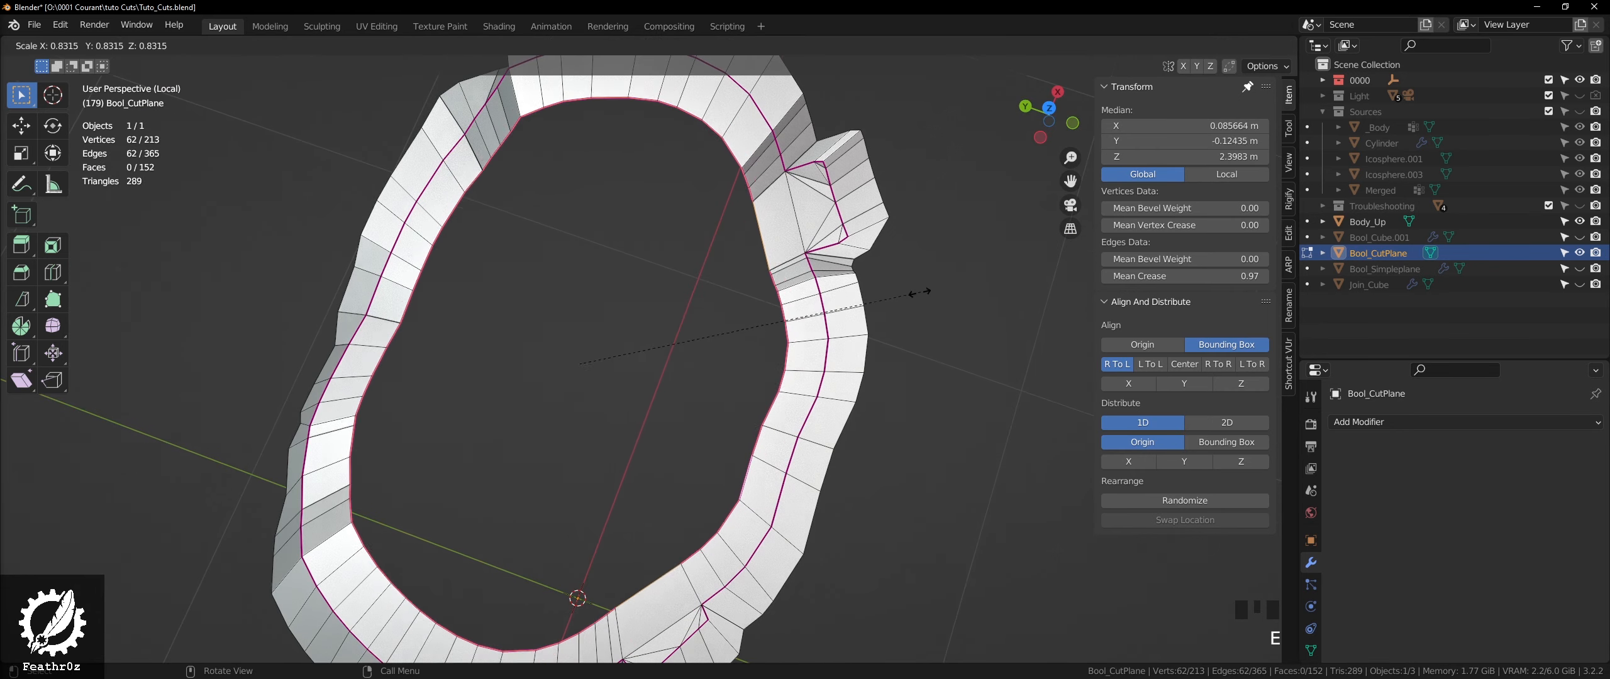
click(786, 360)
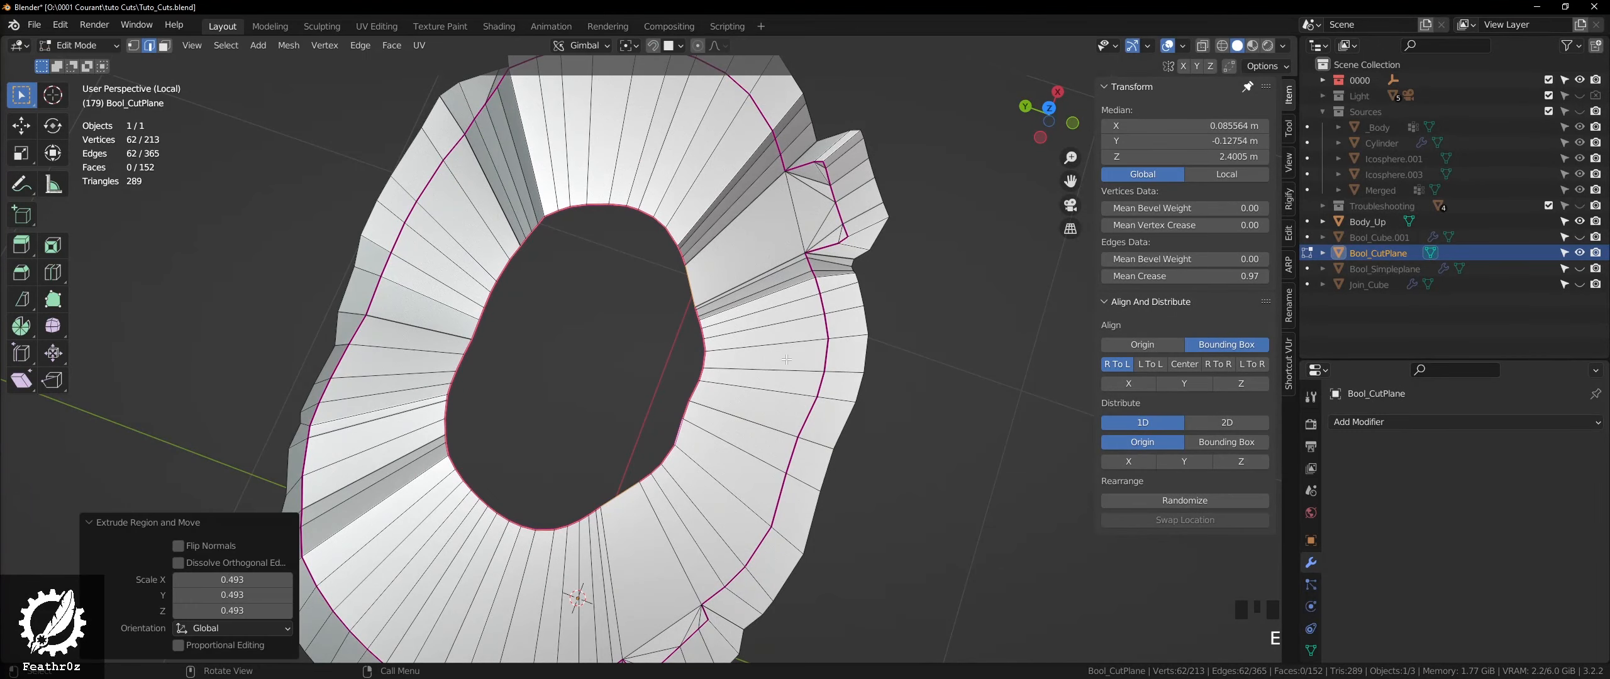
- Extrude the innermost loop once more toward the middle, scaling it to 0.340
middle_drag(670, 328, 907, 279)
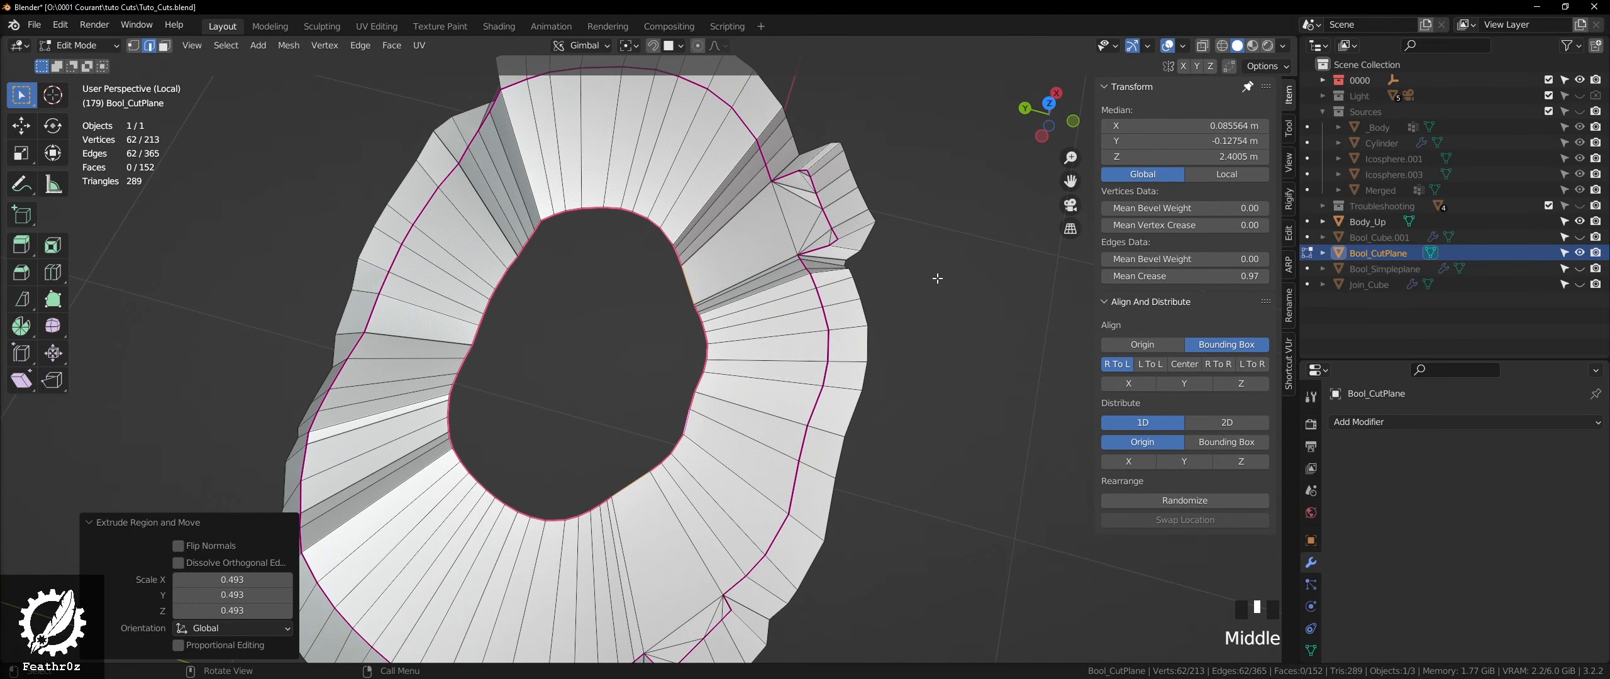
key(e)
key(s)
click(707, 354)
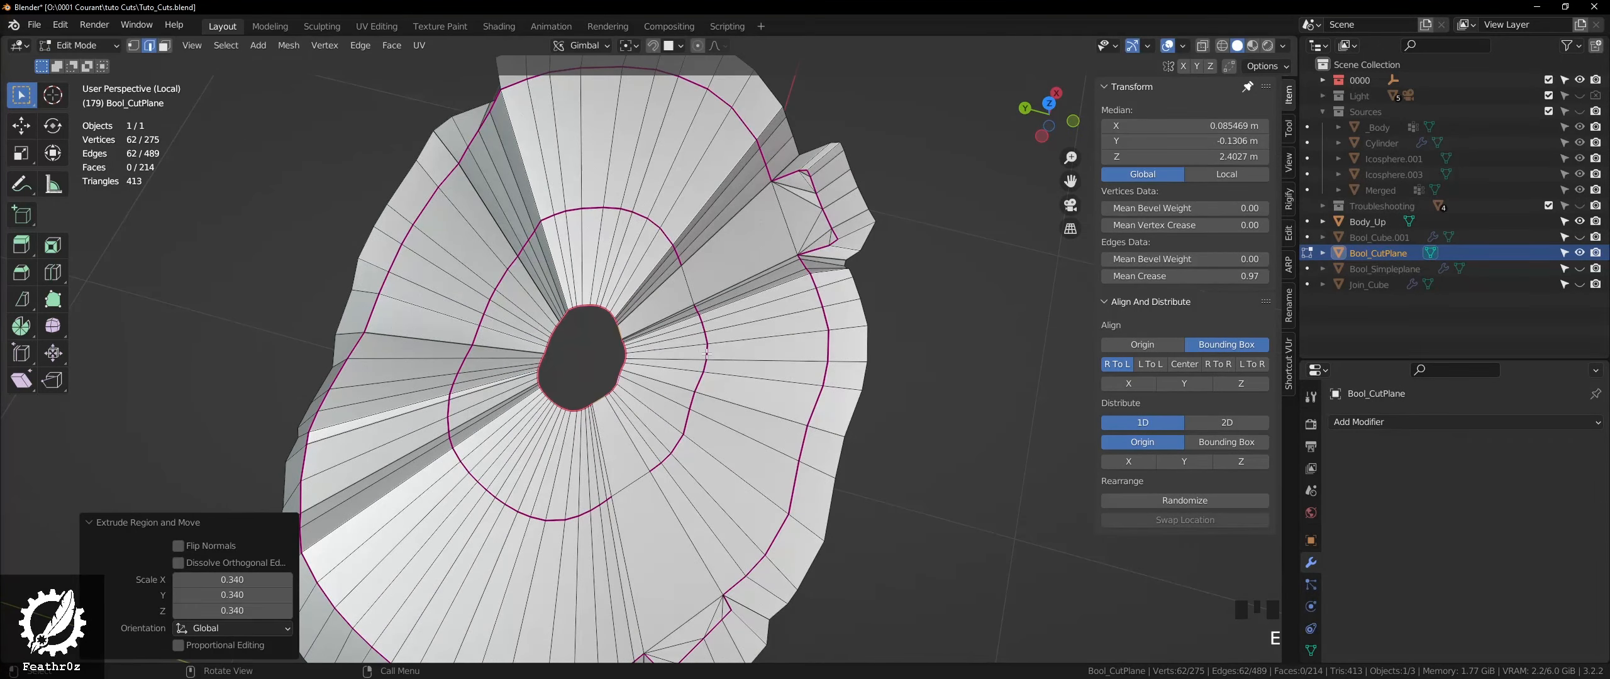
- Close the remaining hole by merging all vertices of the innermost loop at center
key(1)
key(m)
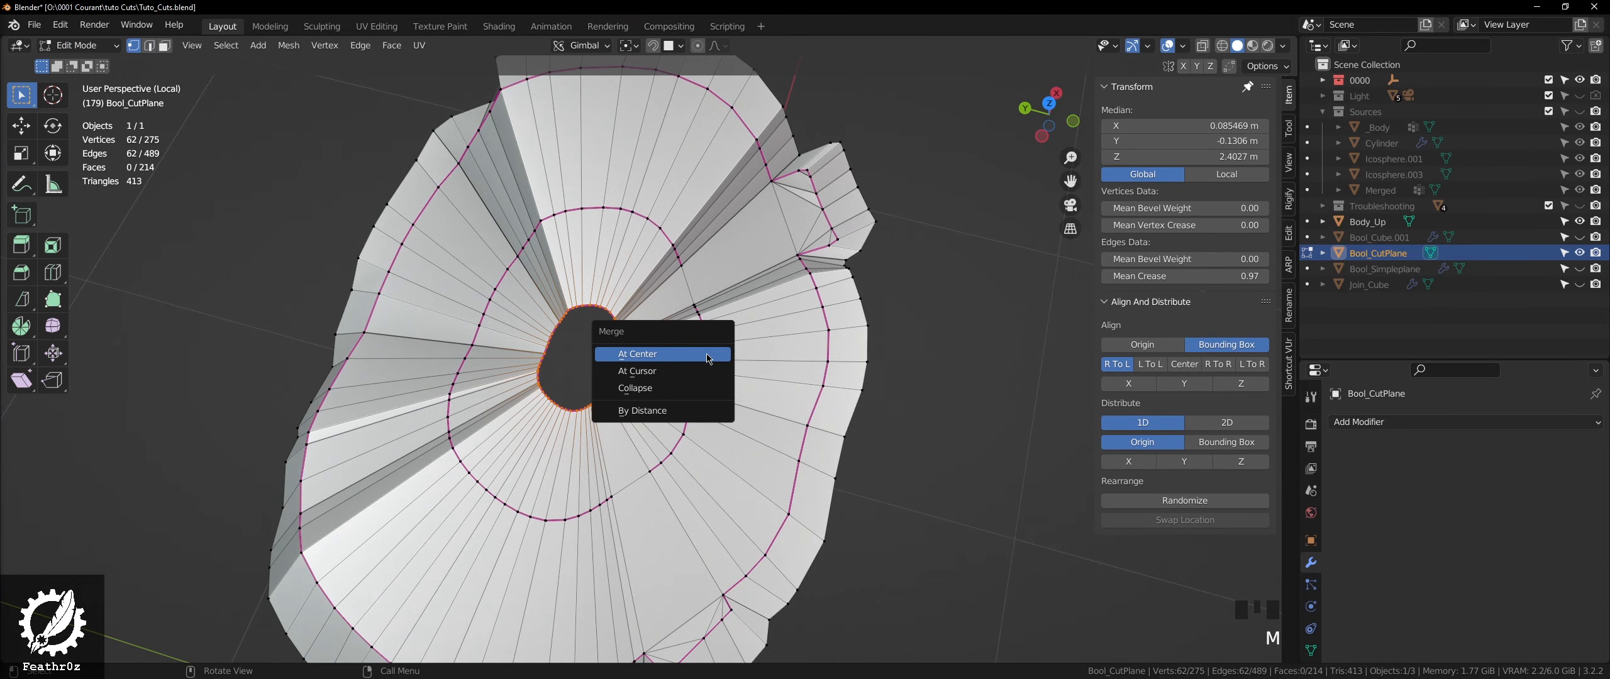
click(707, 355)
key(Tab)
key(Tab)
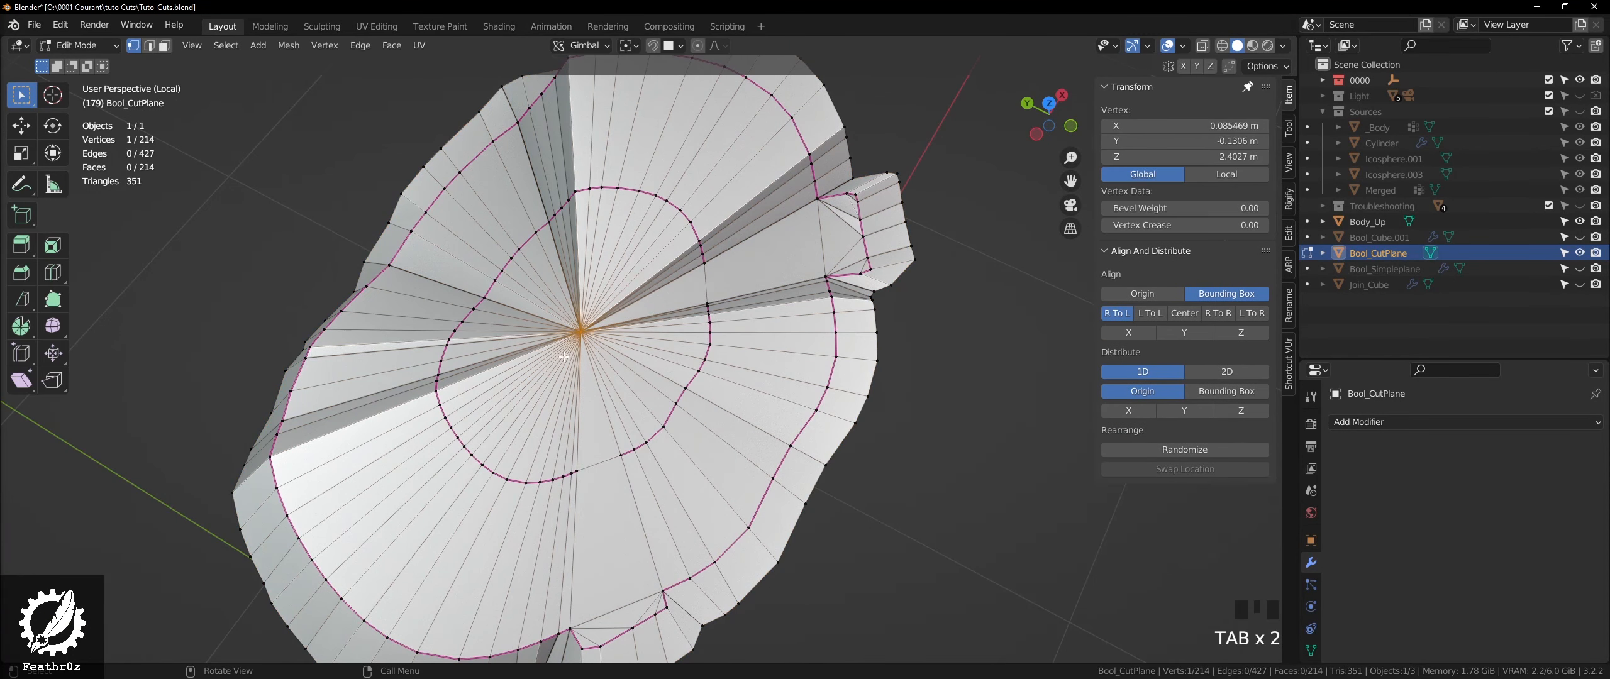
- Clear the edge crease from the intermediate ring loop around the merged center
key(3)
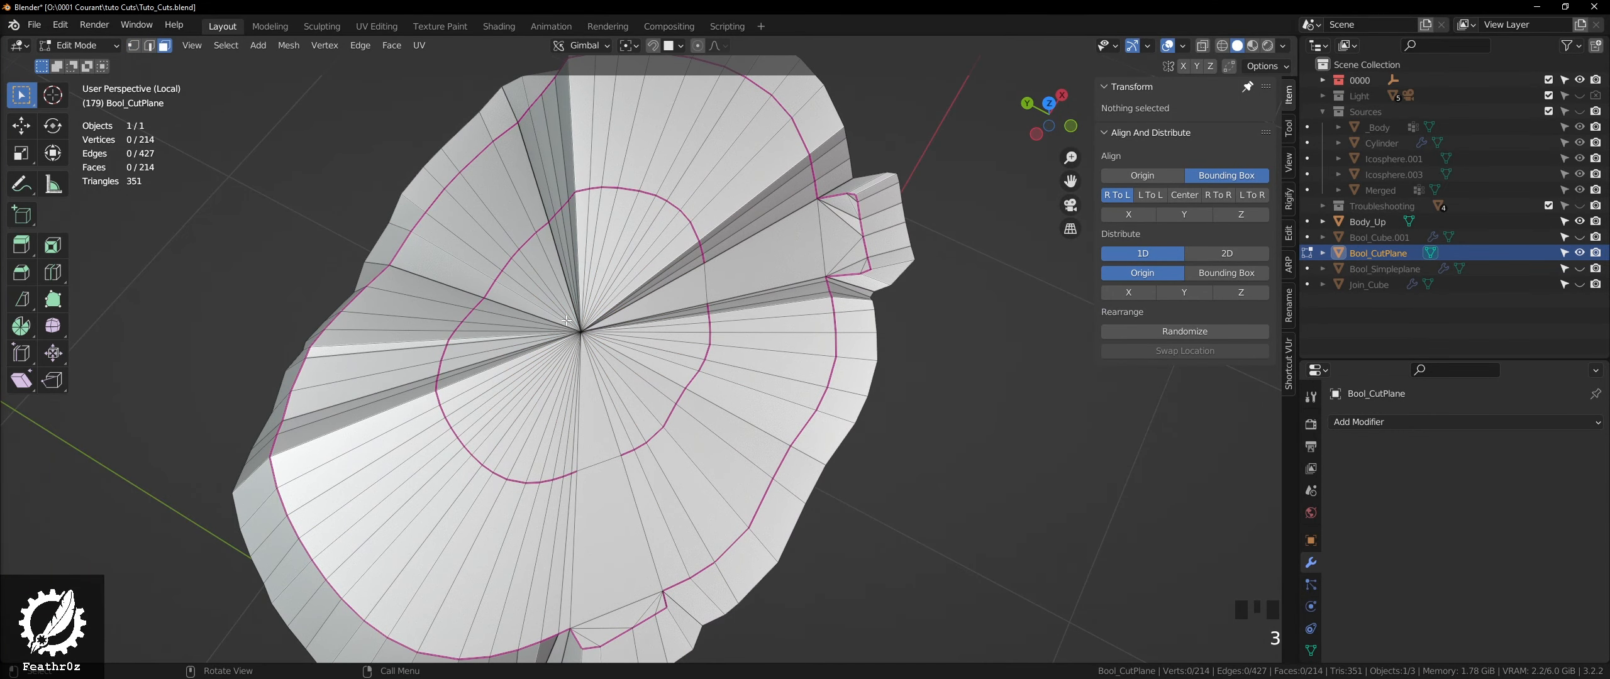
key(2)
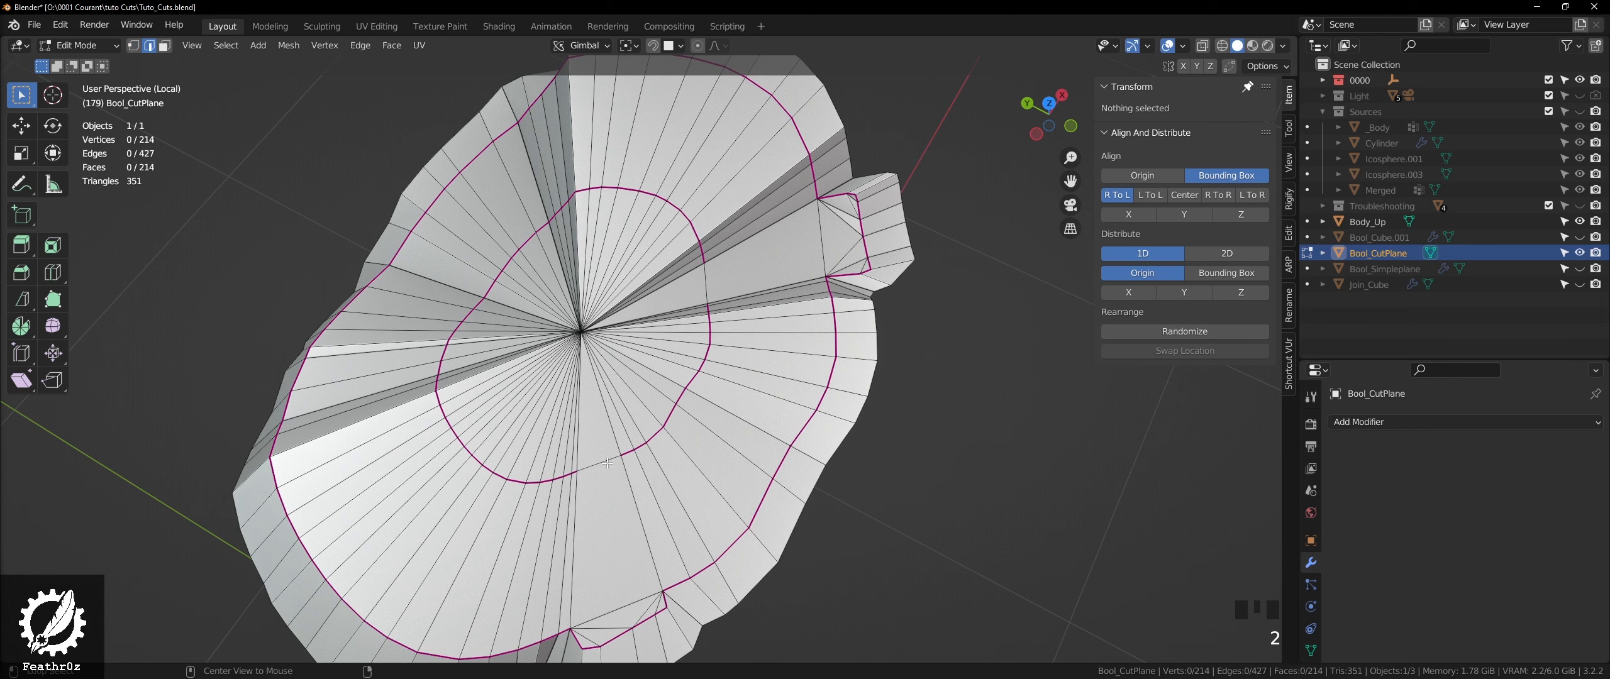
alt+click(608, 464)
middle_drag(607, 463, 983, 308)
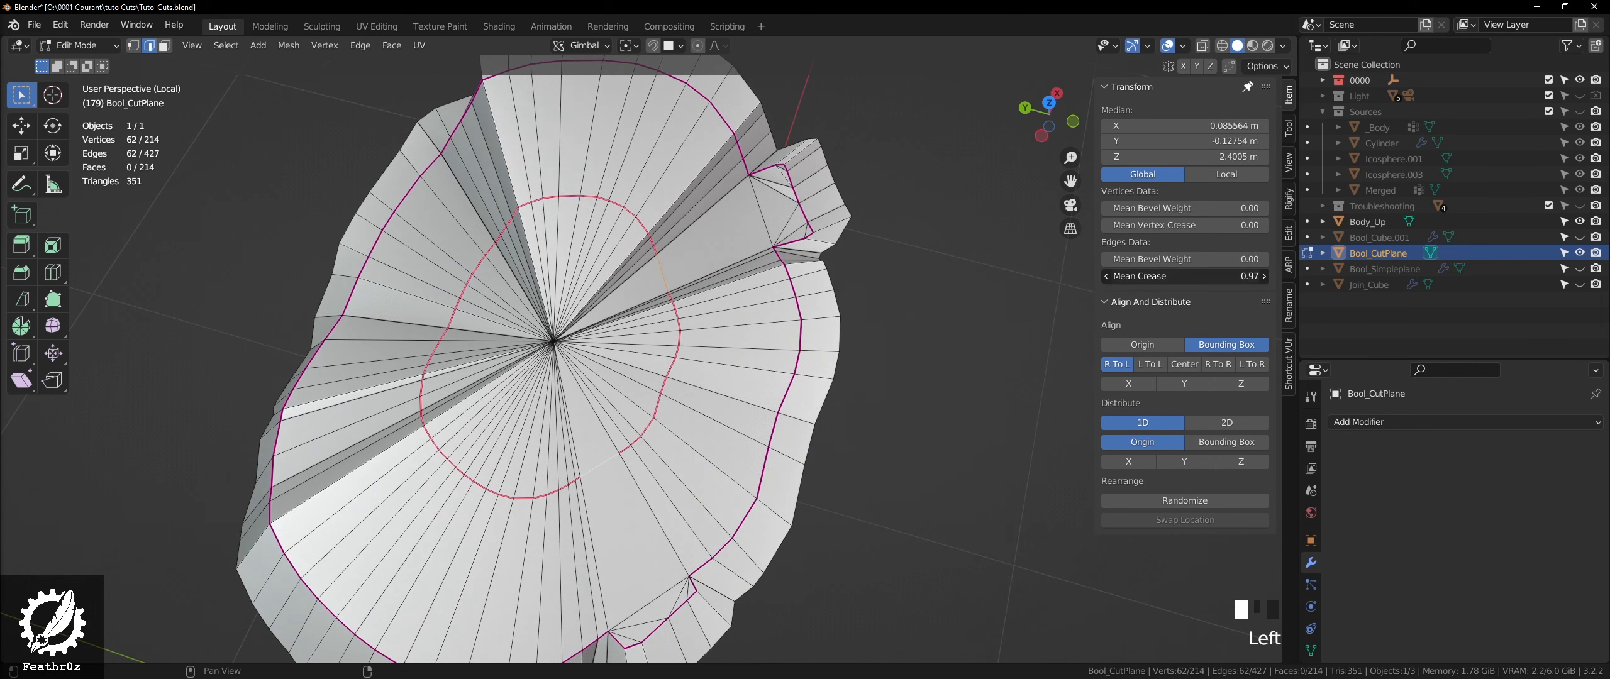
click(763, 514)
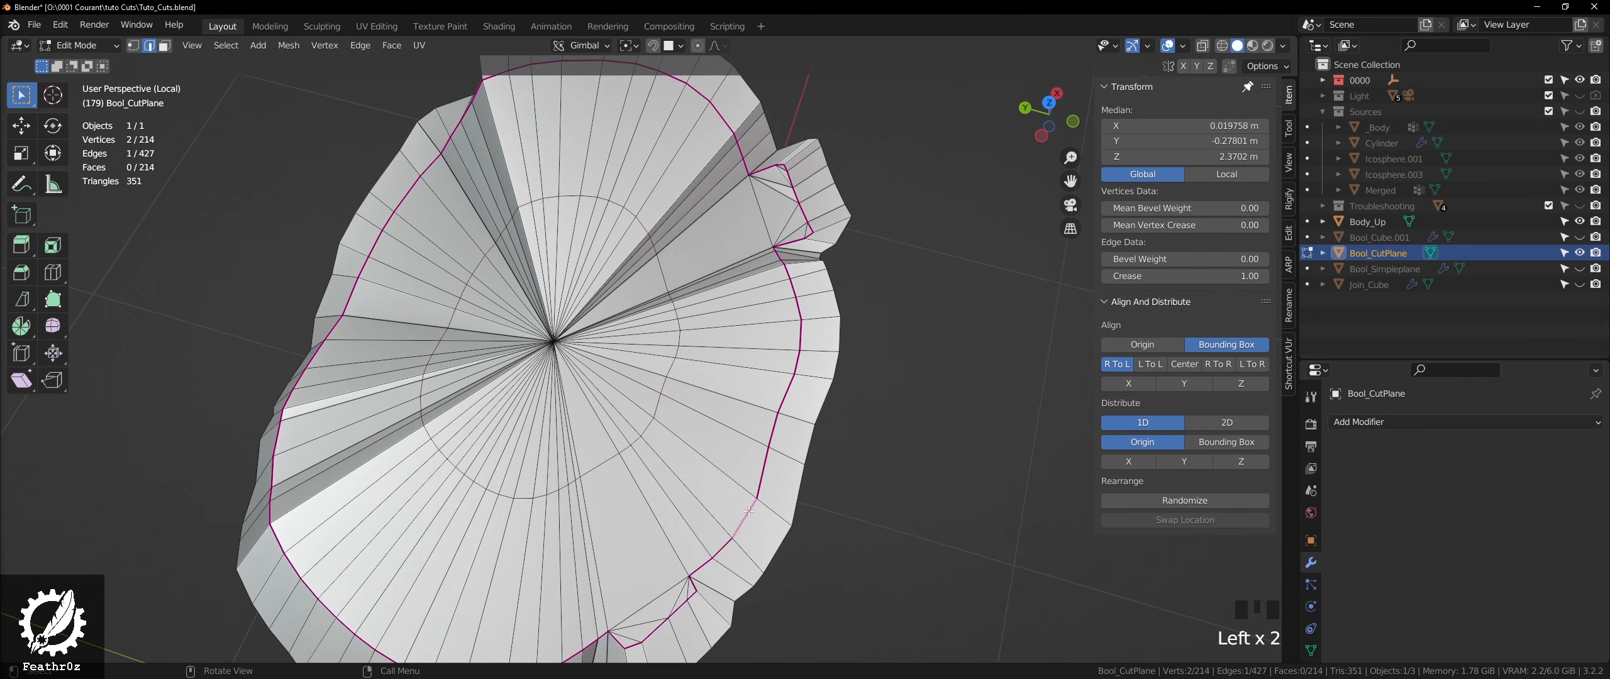
- Return to Object Mode and save the Blender file
scroll(713, 396, down, 4)
key(Tab)
scroll(724, 397, up, 3)
middle_drag(725, 397, 672, 344)
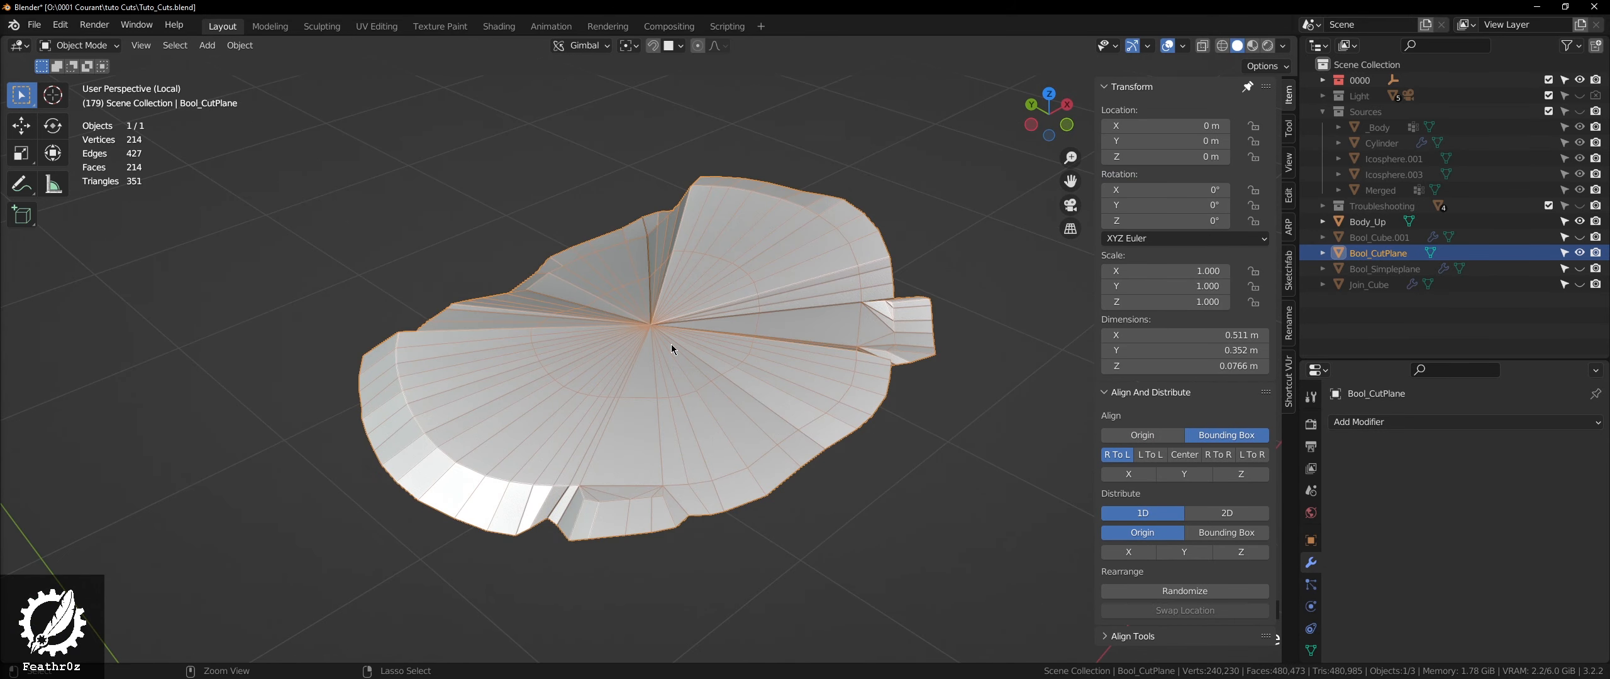
key(ctrl+s)
- Shade Bool_CutPlane smooth, enable Auto Smooth and open its mesh data properties
middle_drag(632, 363, 935, 279)
scroll(505, 288, up, 3)
middle_drag(507, 288, 630, 342)
key(q)
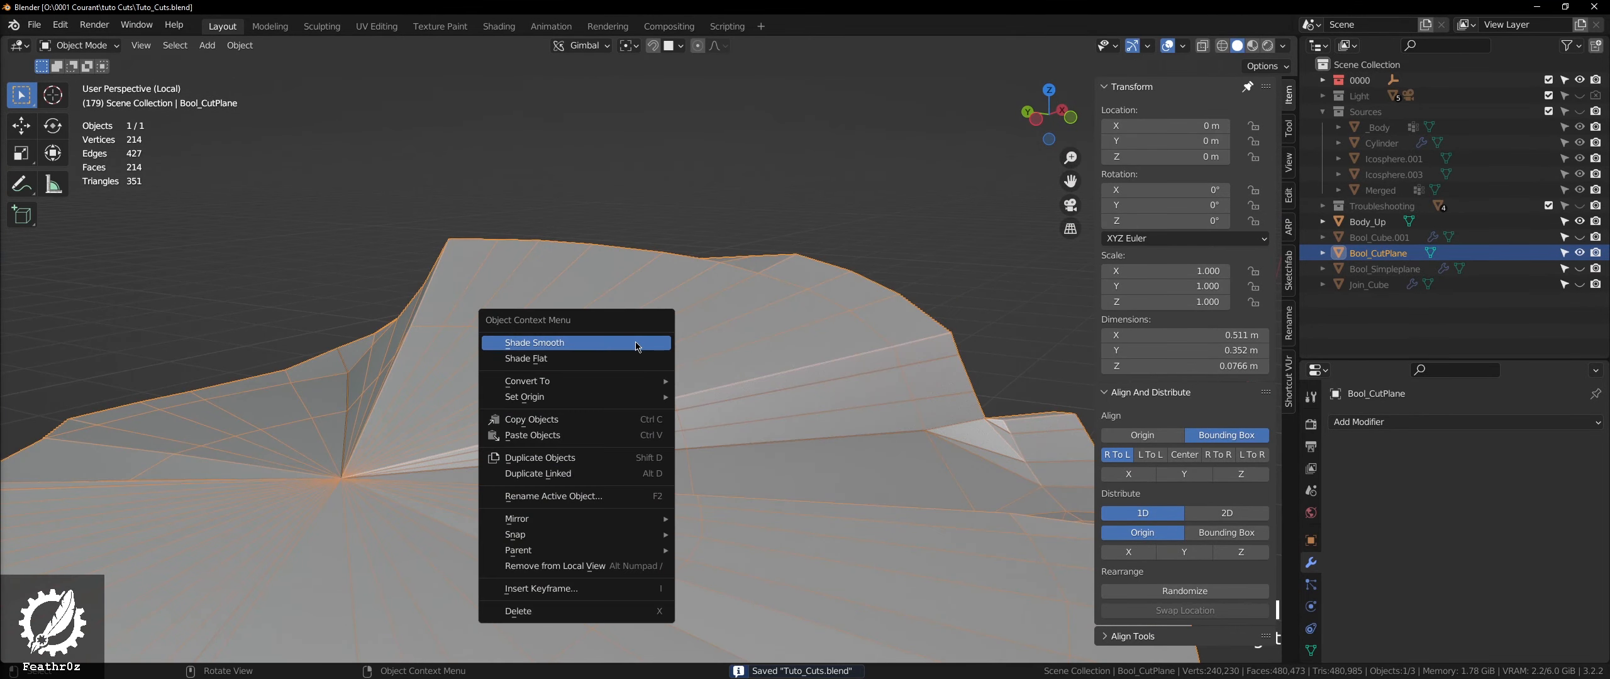
click(635, 342)
key(q)
click(564, 515)
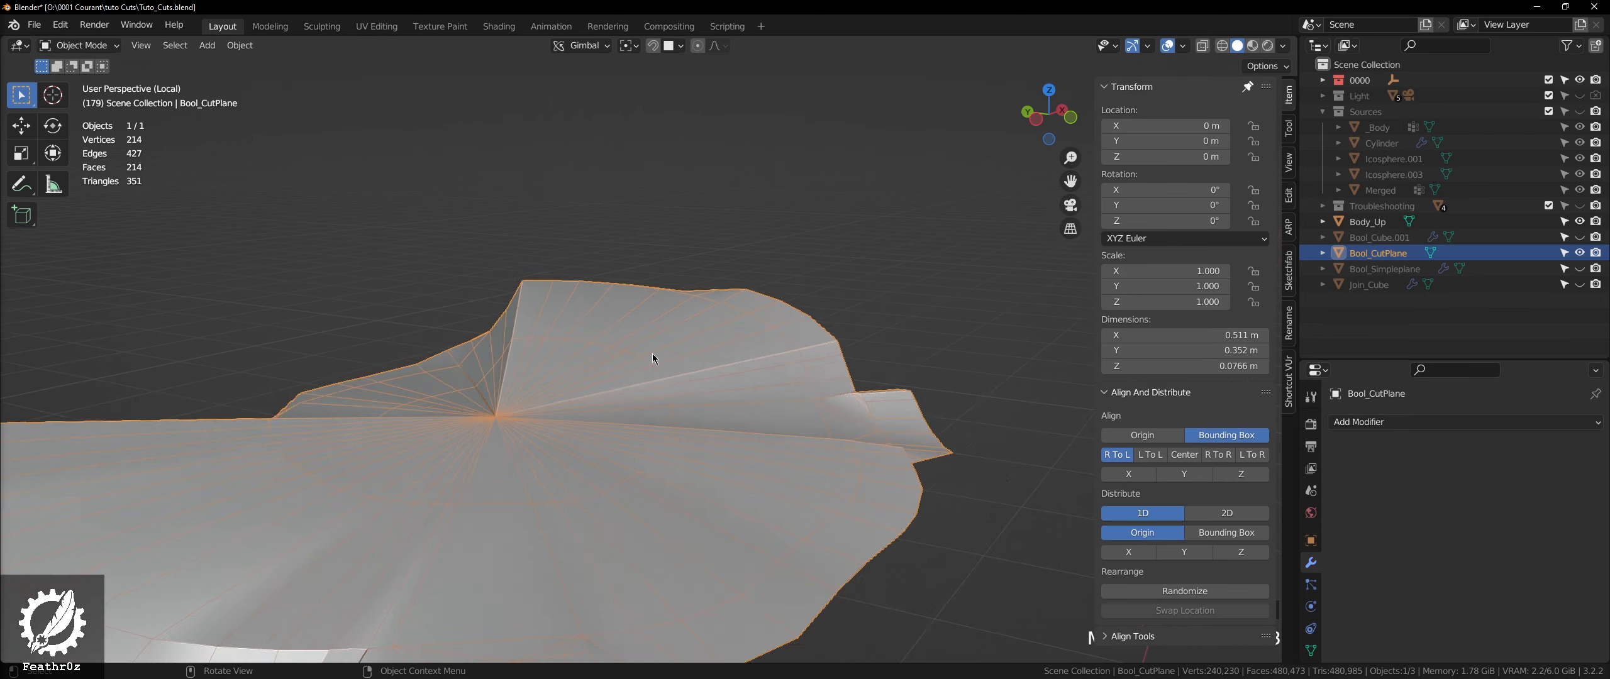
middle_drag(652, 353, 541, 476)
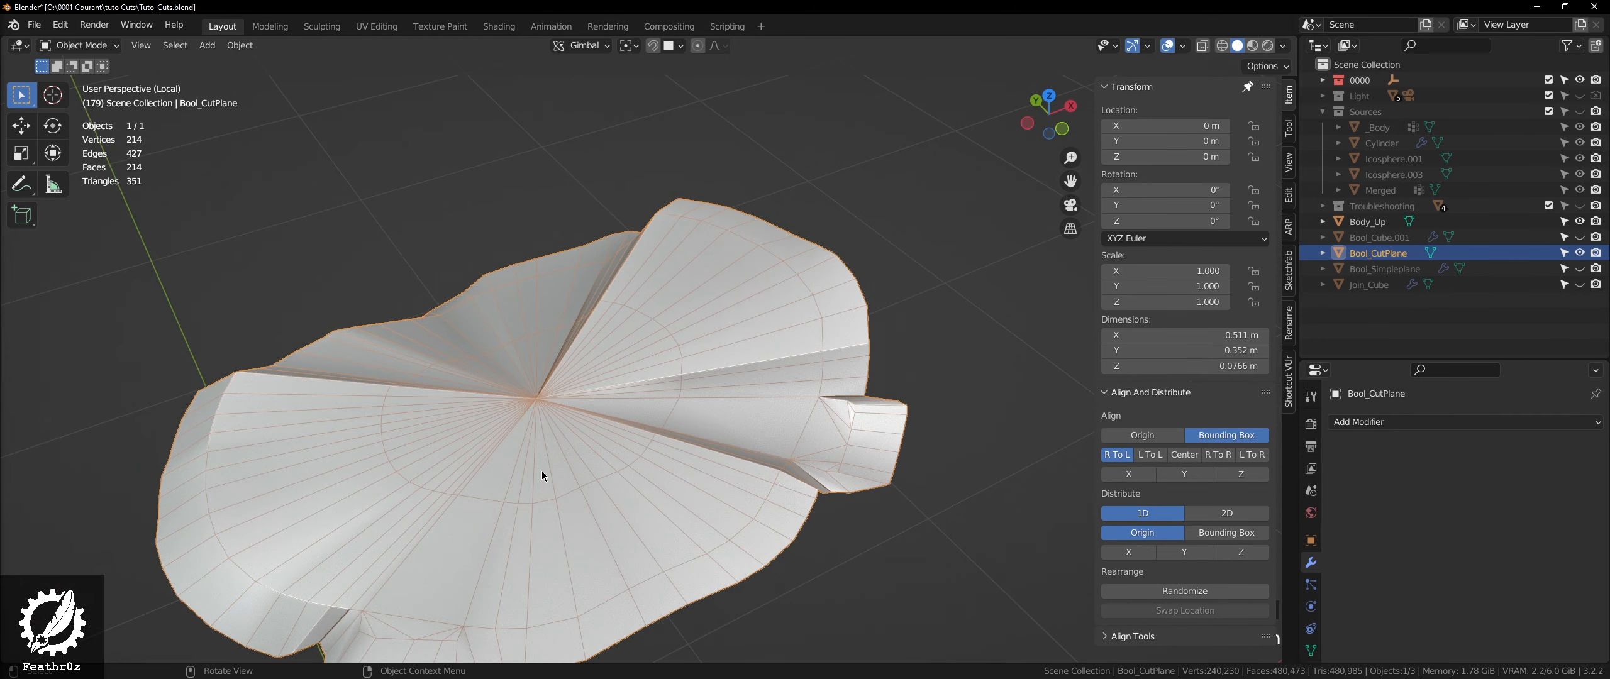
click(1312, 651)
- Deselect the cut plane and turn off the wireframe overlay to inspect its smooth shading
middle_drag(441, 420, 371, 416)
shift+middle_drag(629, 459, 705, 424)
scroll(645, 413, up, 2)
right_click(940, 520)
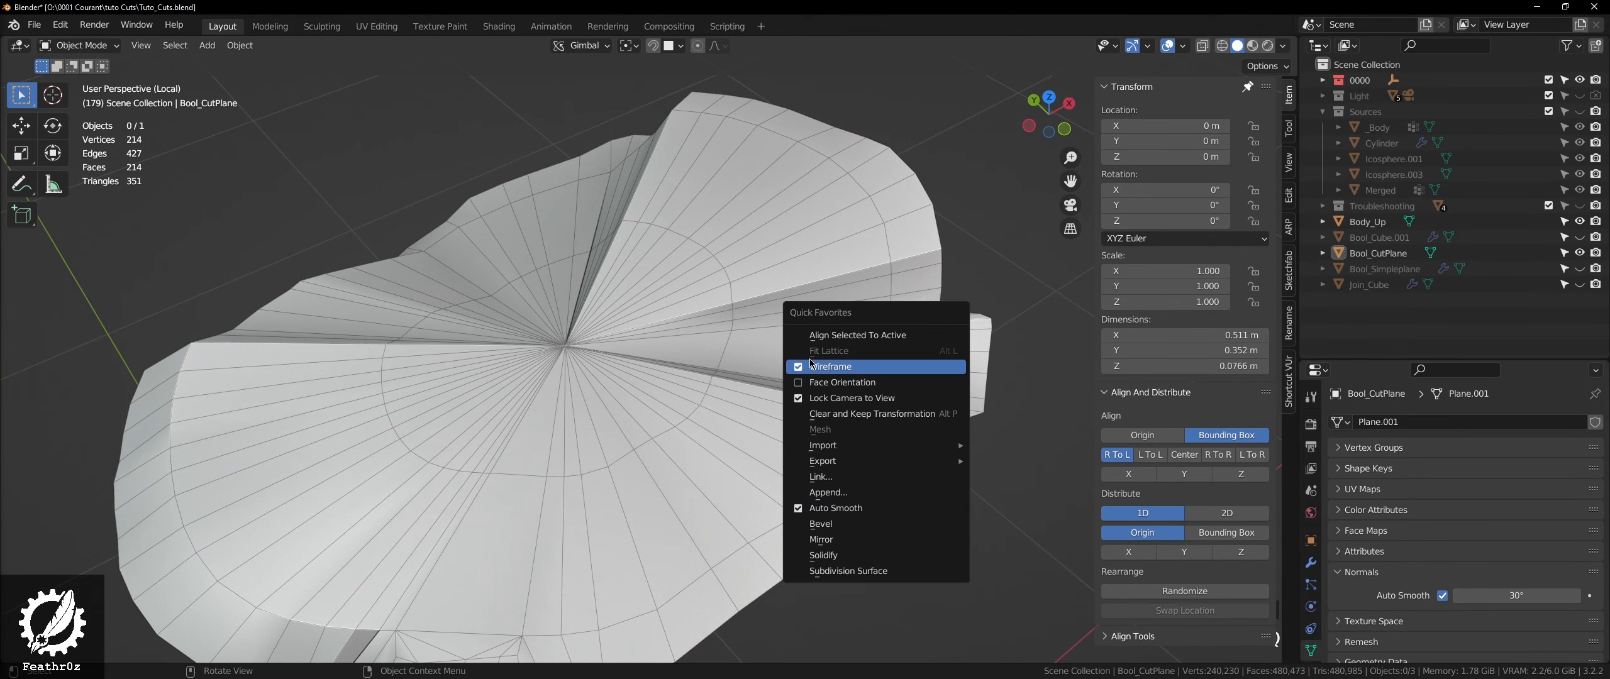
click(818, 327)
key(alt+a)
middle_drag(765, 344, 812, 281)
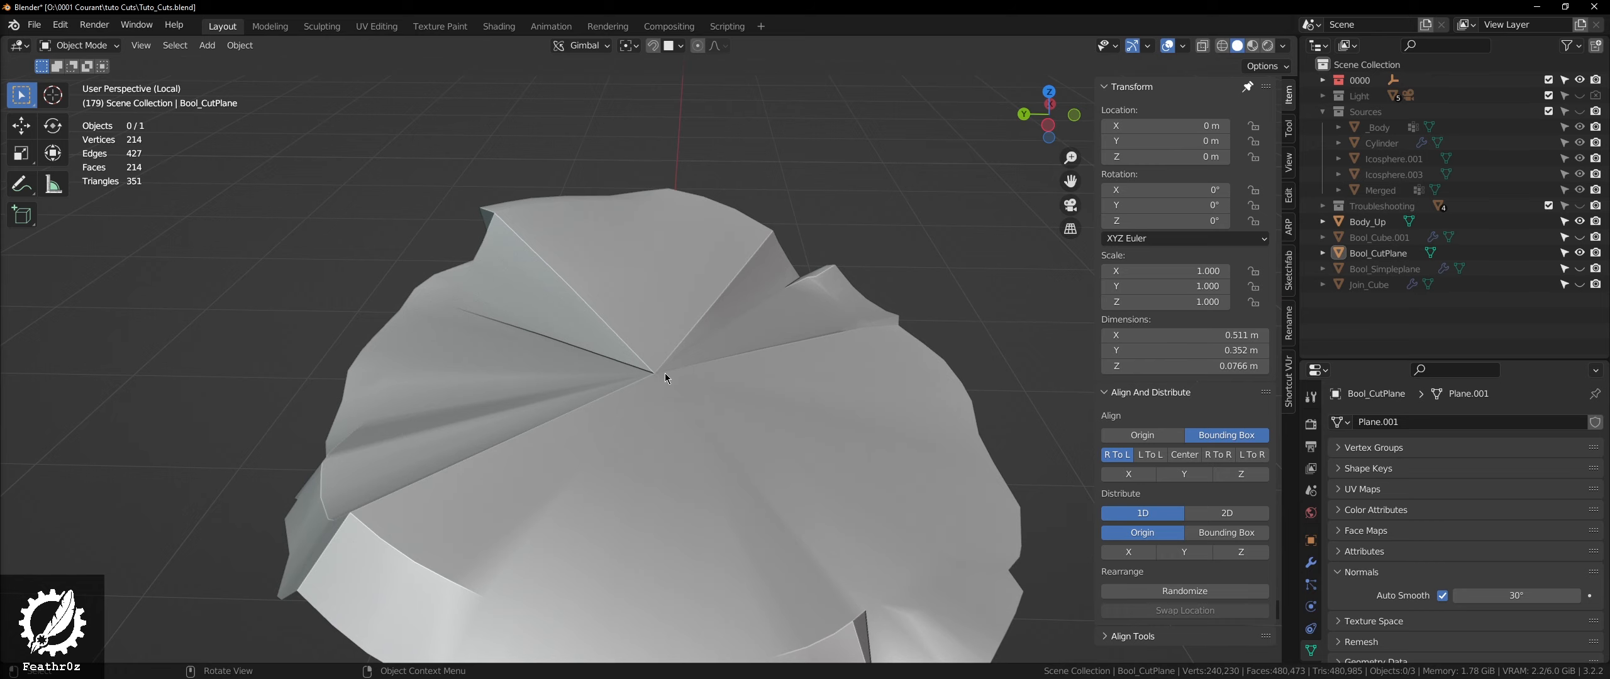
- Add a Multiresolution modifier to Bool_CutPlane and subdivide it three times with the Linear option
middle_drag(665, 372, 553, 377)
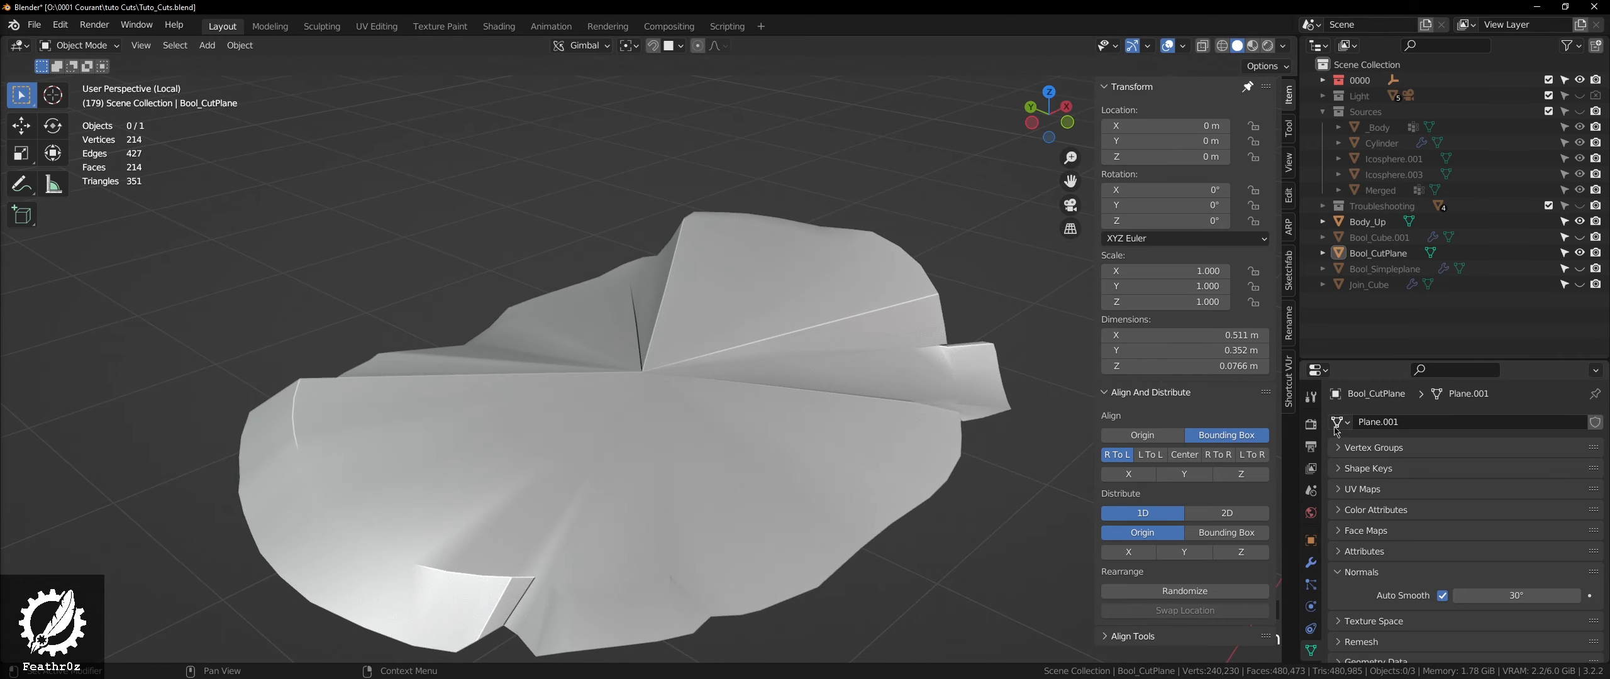
click(1312, 563)
click(1375, 424)
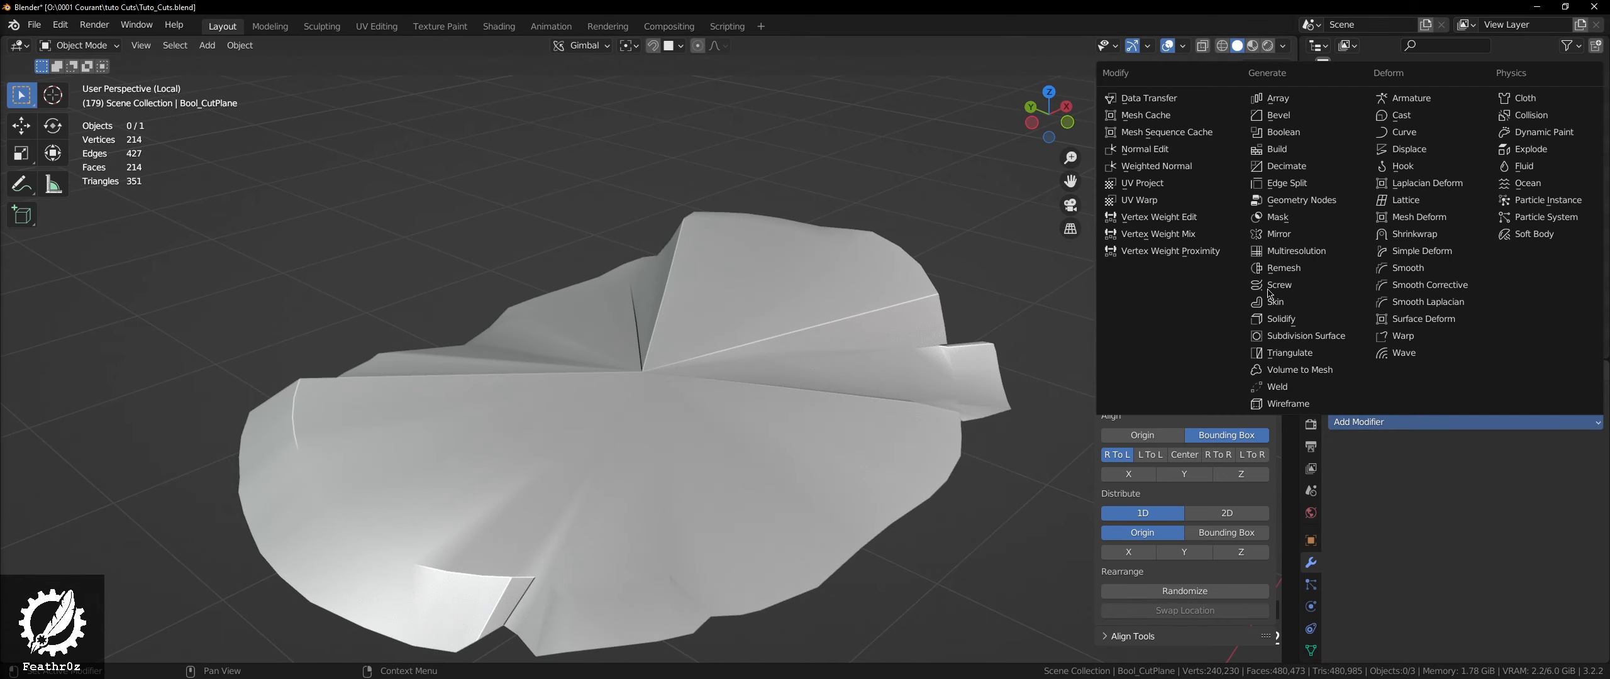
click(1314, 256)
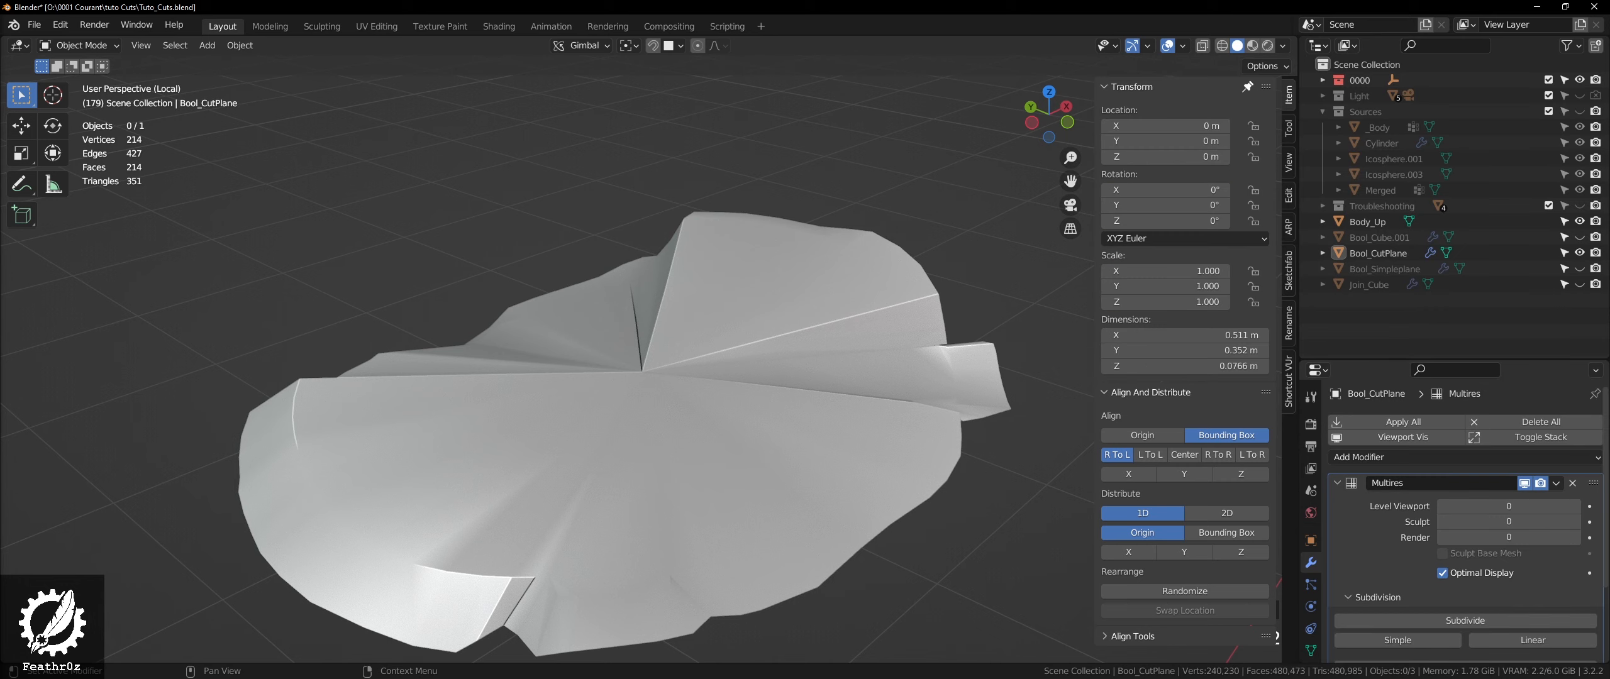
middle_drag(856, 437, 629, 425)
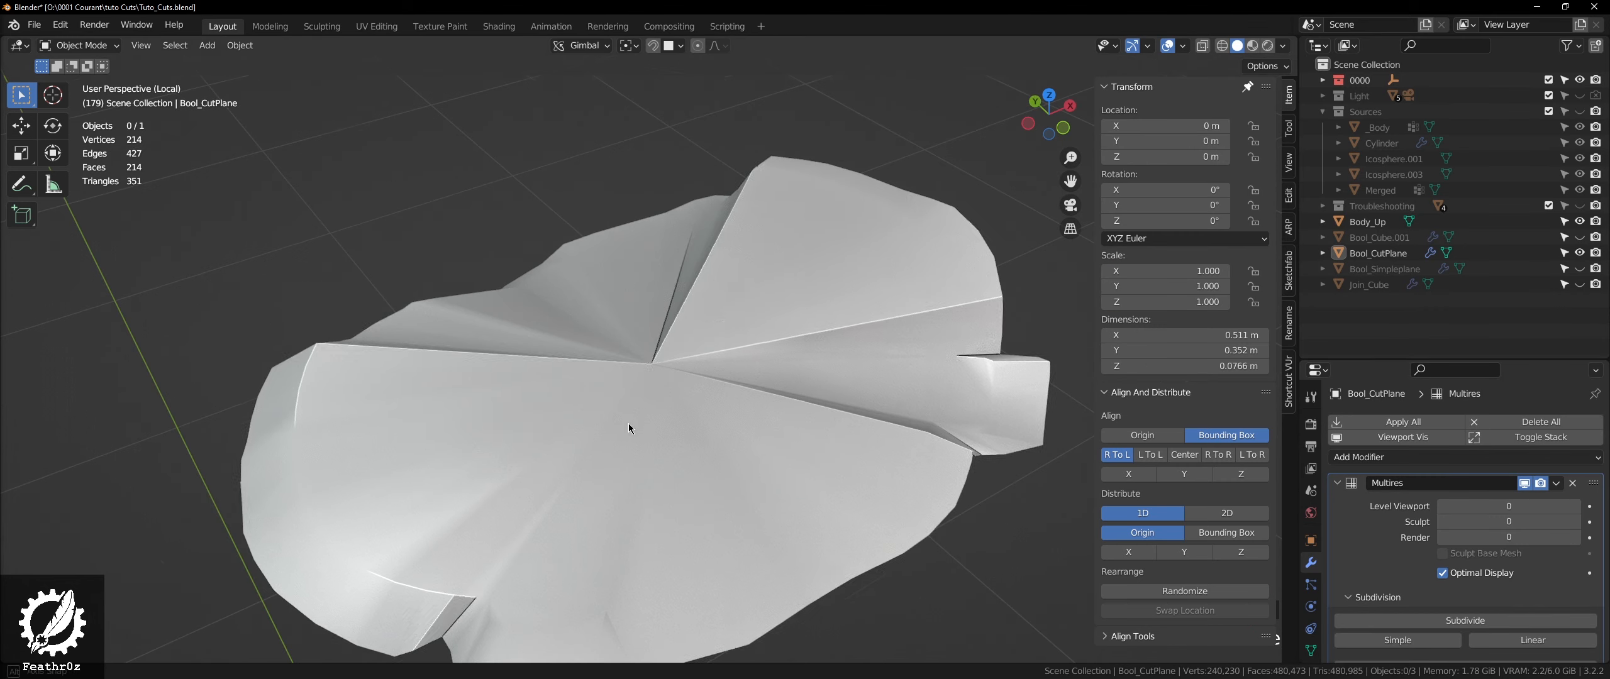
click(1528, 641)
click(1527, 640)
click(1527, 640)
scroll(703, 246, down, 2)
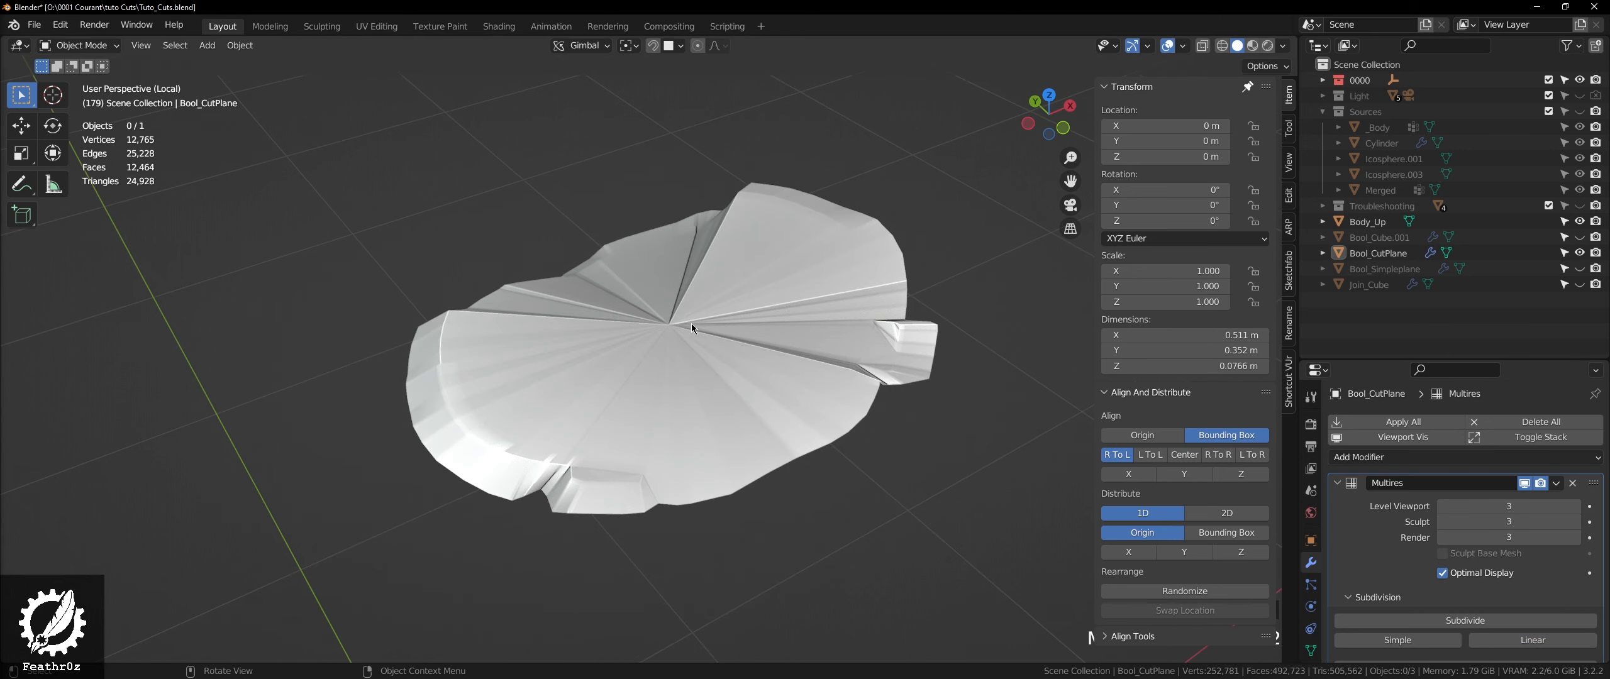
- Turn on the wireframe overlay and switch Bool_CutPlane to Sculpt Mode
scroll(700, 407, up, 4)
key(q)
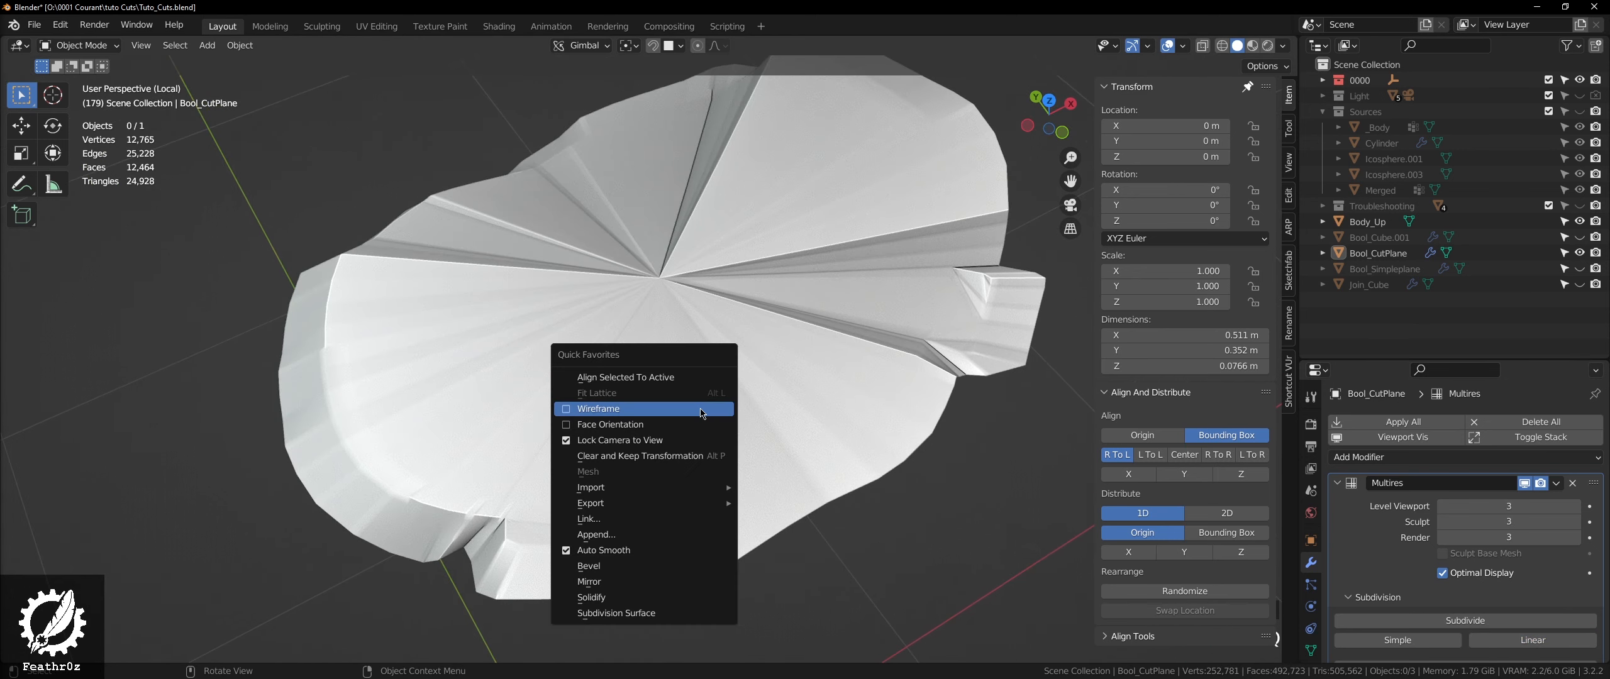
click(702, 413)
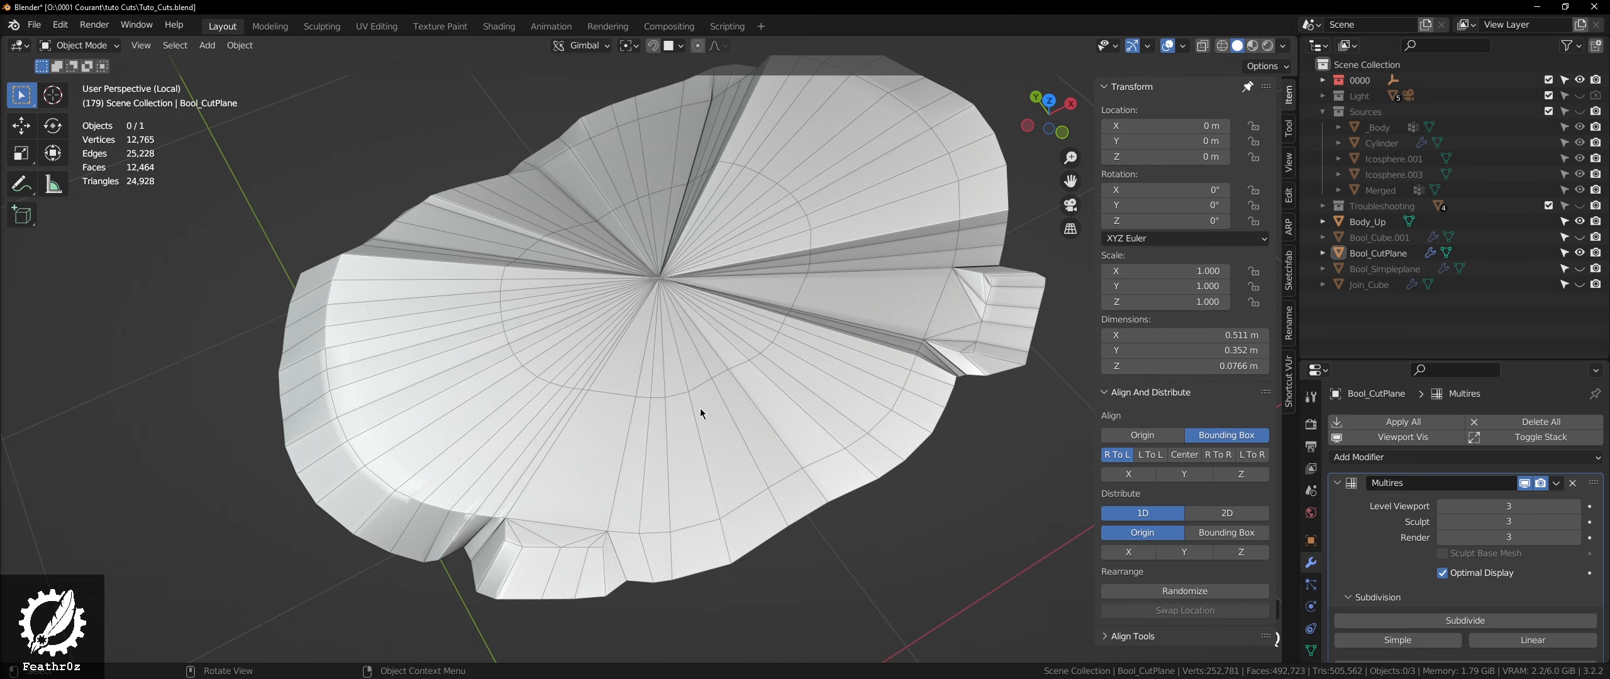
middle_drag(705, 482, 776, 342)
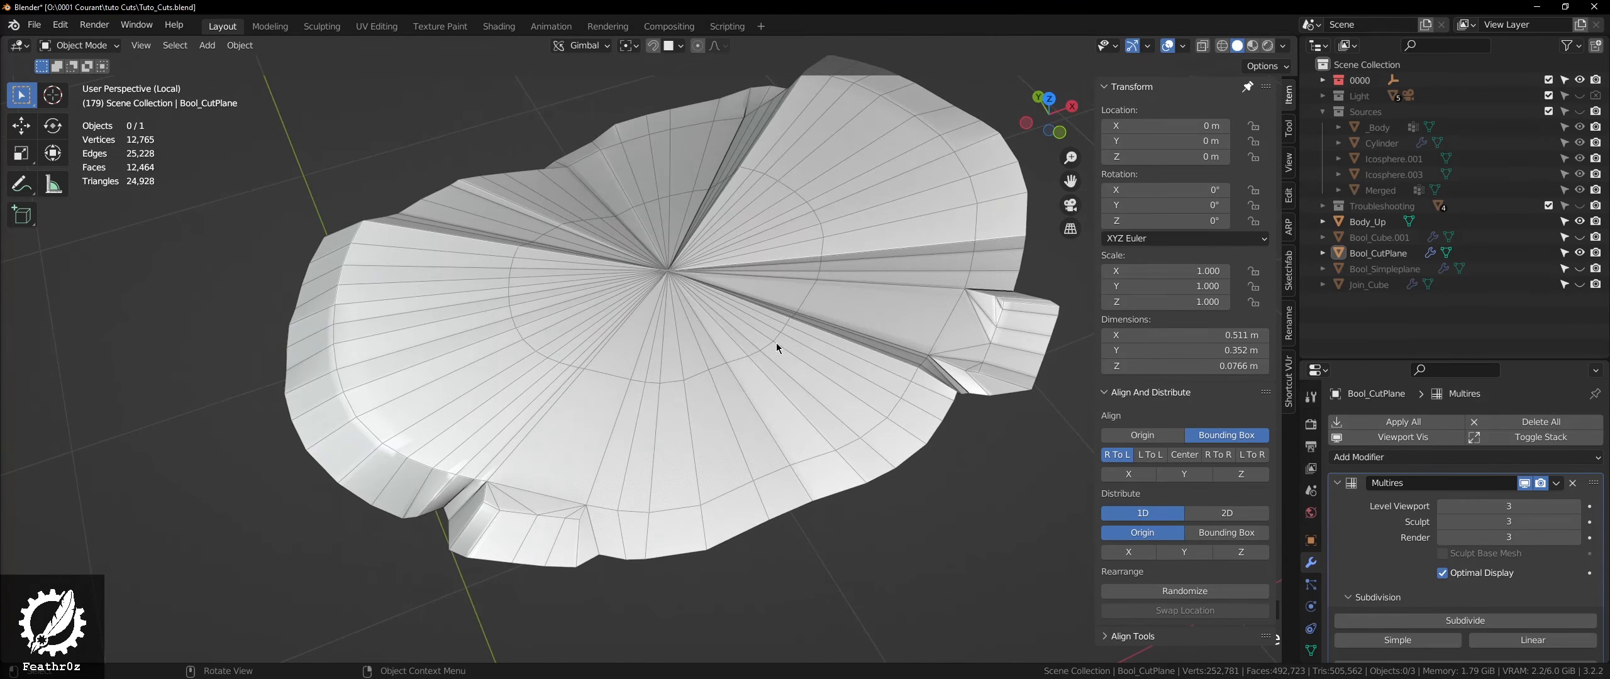
key(ctrl+Tab)
click(755, 445)
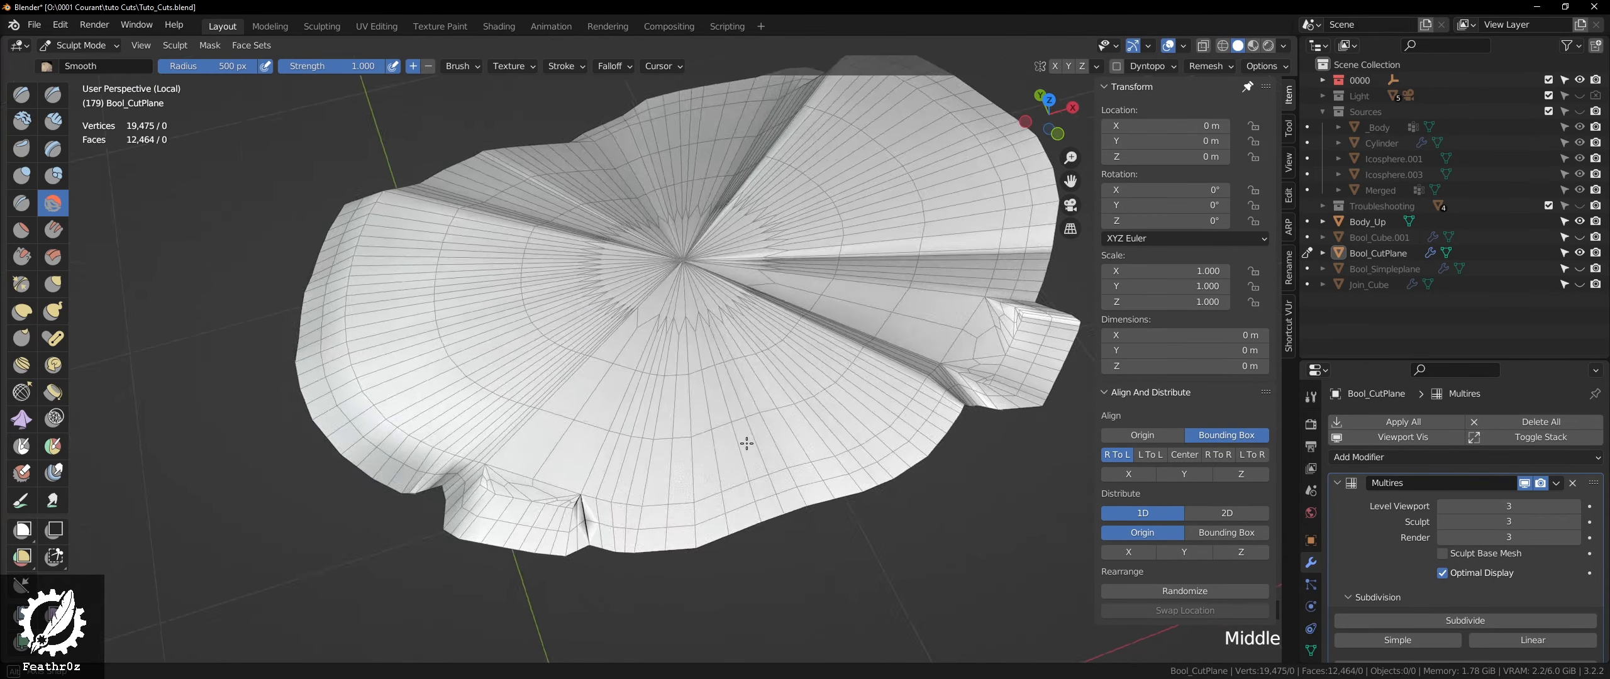
- Examine the density of the subdivided grid along the cut plane's rim, notches and radial folds
mouse_move(746, 444)
middle_down()
mouse_move(568, 424)
mouse_move(570, 475)
mouse_move(630, 279)
mouse_move(597, 363)
mouse_move(593, 444)
middle_up()
scroll(570, 473, up, 3)
scroll(570, 473, up, 2)
scroll(606, 336, up, 10)
scroll(595, 363, down, 8)
scroll(593, 362, up, 8)
scroll(594, 444, down, 8)
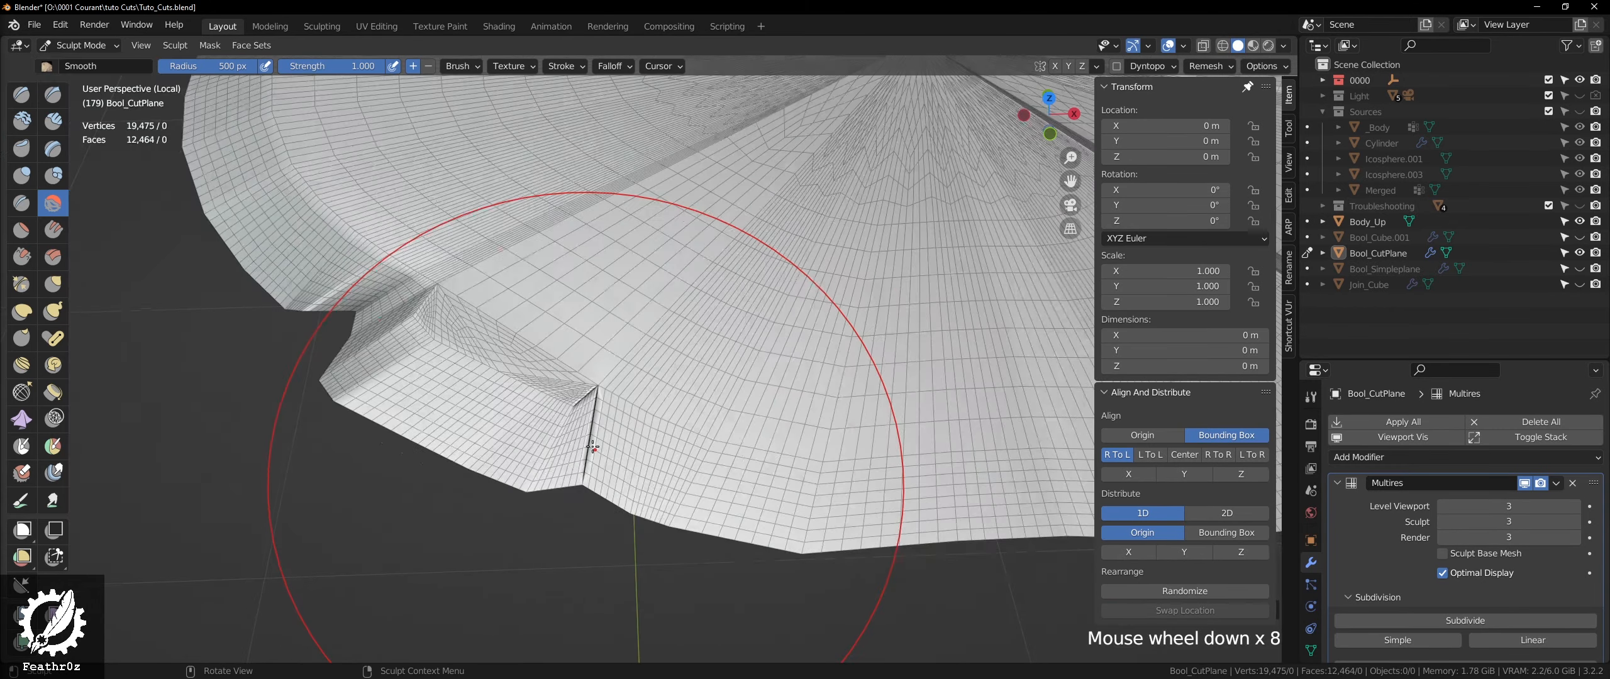
scroll(692, 415, down, 4)
shift+middle_drag(744, 409, 640, 413)
scroll(798, 402, up, 6)
mouse_move(798, 403)
middle_down()
mouse_move(722, 383)
mouse_move(744, 384)
middle_up()
scroll(749, 390, down, 4)
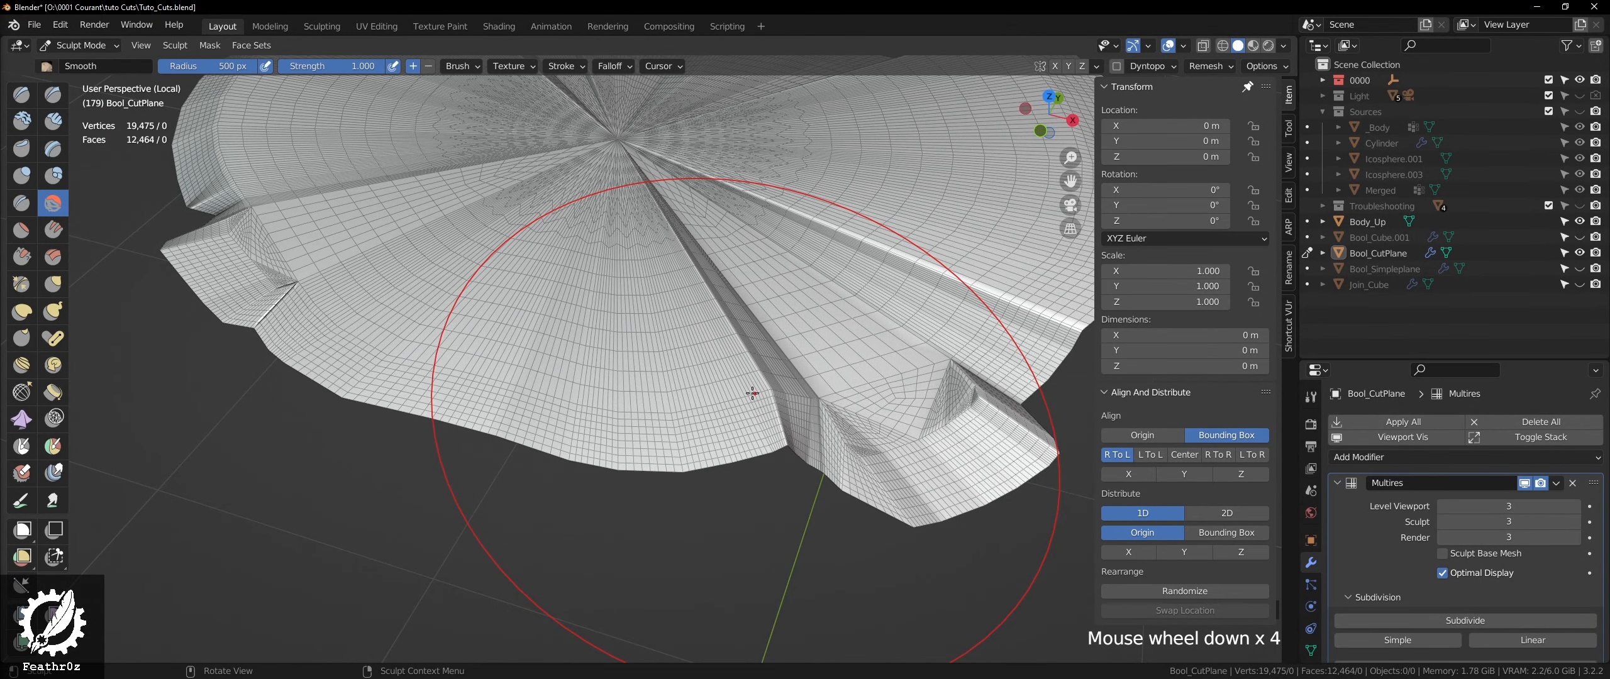
scroll(753, 393, down, 3)
shift+middle_drag(753, 393, 588, 363)
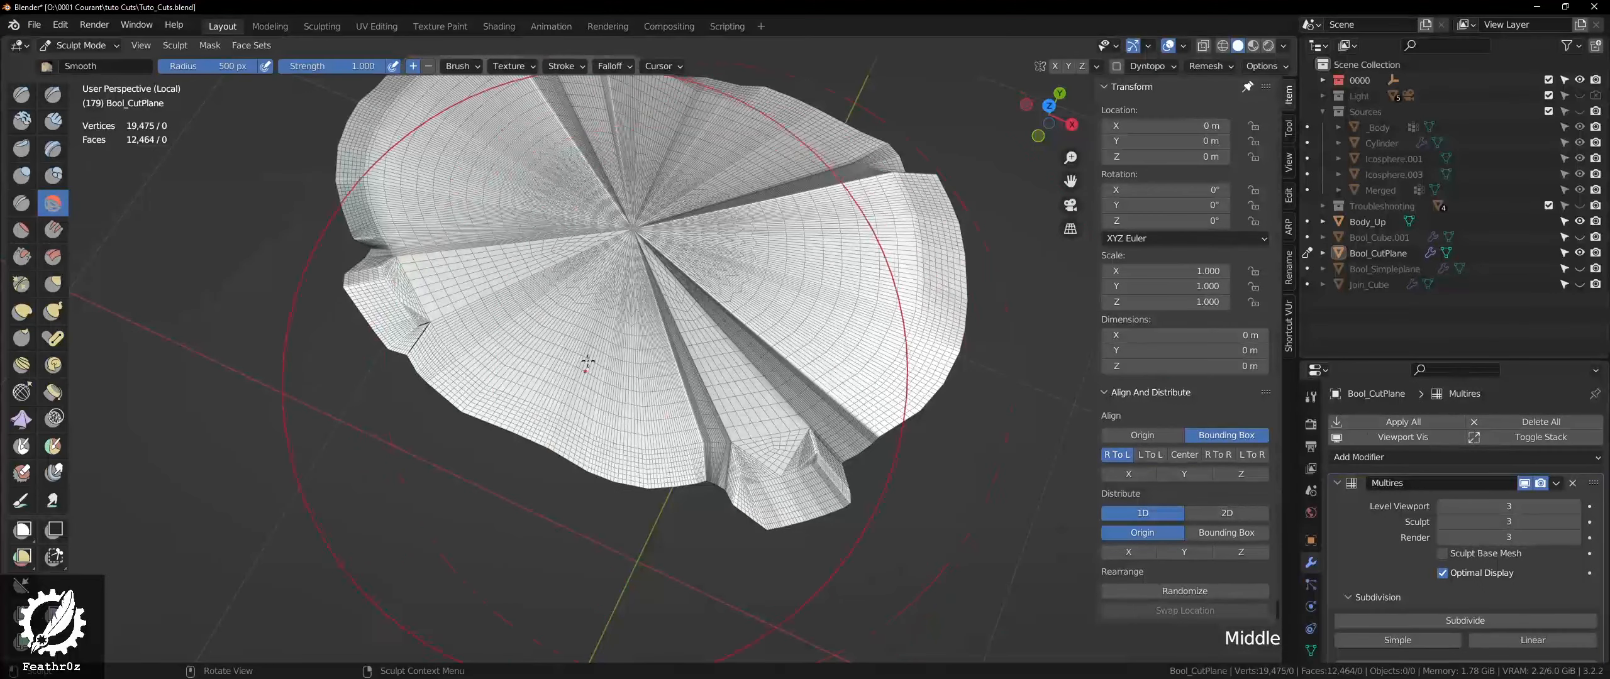
- Try smoothing the entire cut plane with the Smooth brush at strength 1.000, and undo the stroke
click(55, 207)
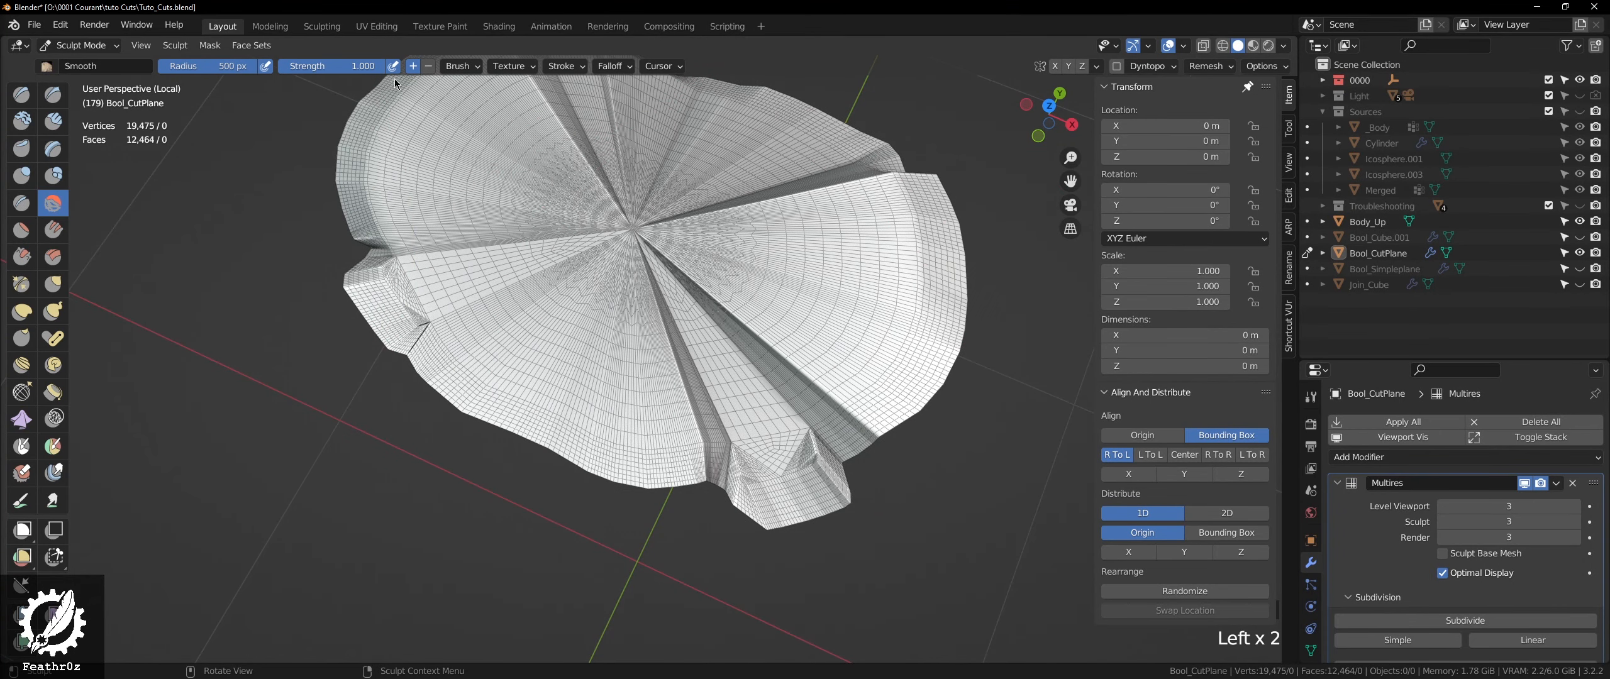
mouse_move(397, 84)
shift+mouse_down()
mouse_move(516, 377)
mouse_move(459, 397)
mouse_move(647, 377)
mouse_move(688, 390)
mouse_move(751, 233)
mouse_move(780, 225)
shift+mouse_up()
mouse_move(635, 255)
middle_down()
mouse_move(790, 234)
mouse_move(852, 208)
middle_up()
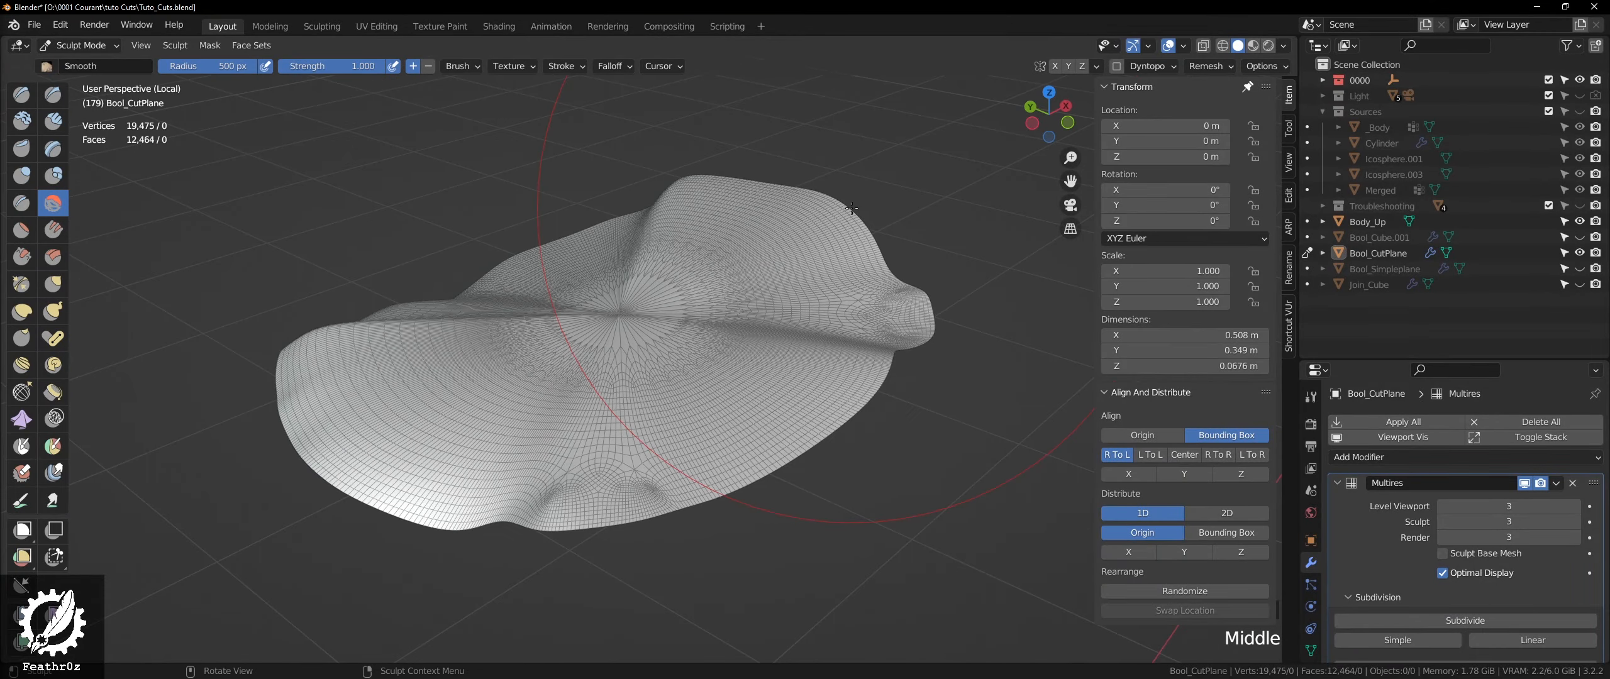
key(ctrl+z)
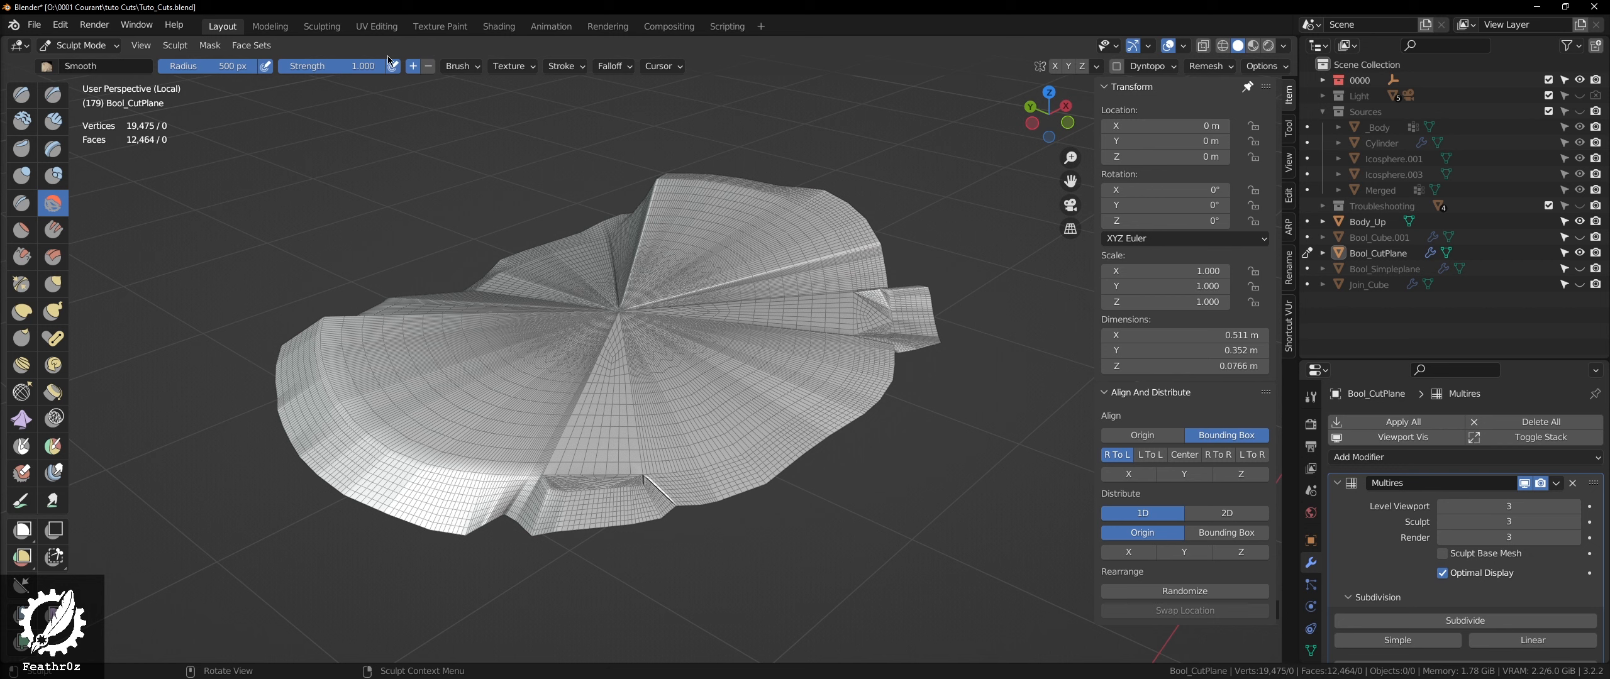
- Initialize face sets on the cut plane by edge creases
click(251, 45)
mouse_move(295, 119)
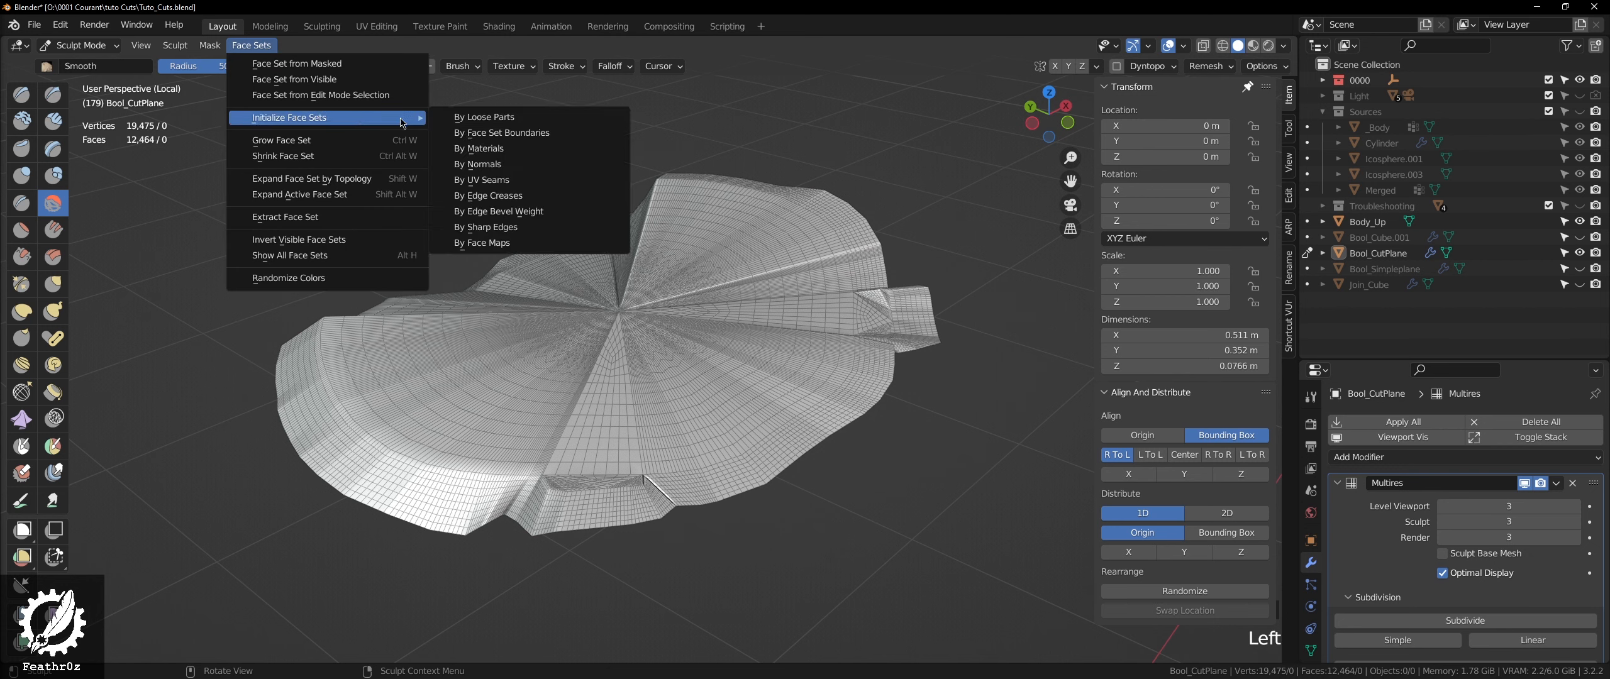
click(573, 202)
middle_drag(773, 342, 632, 322)
- Leave local view to look at the full body model and return to Object Mode
key(KP_Divide)
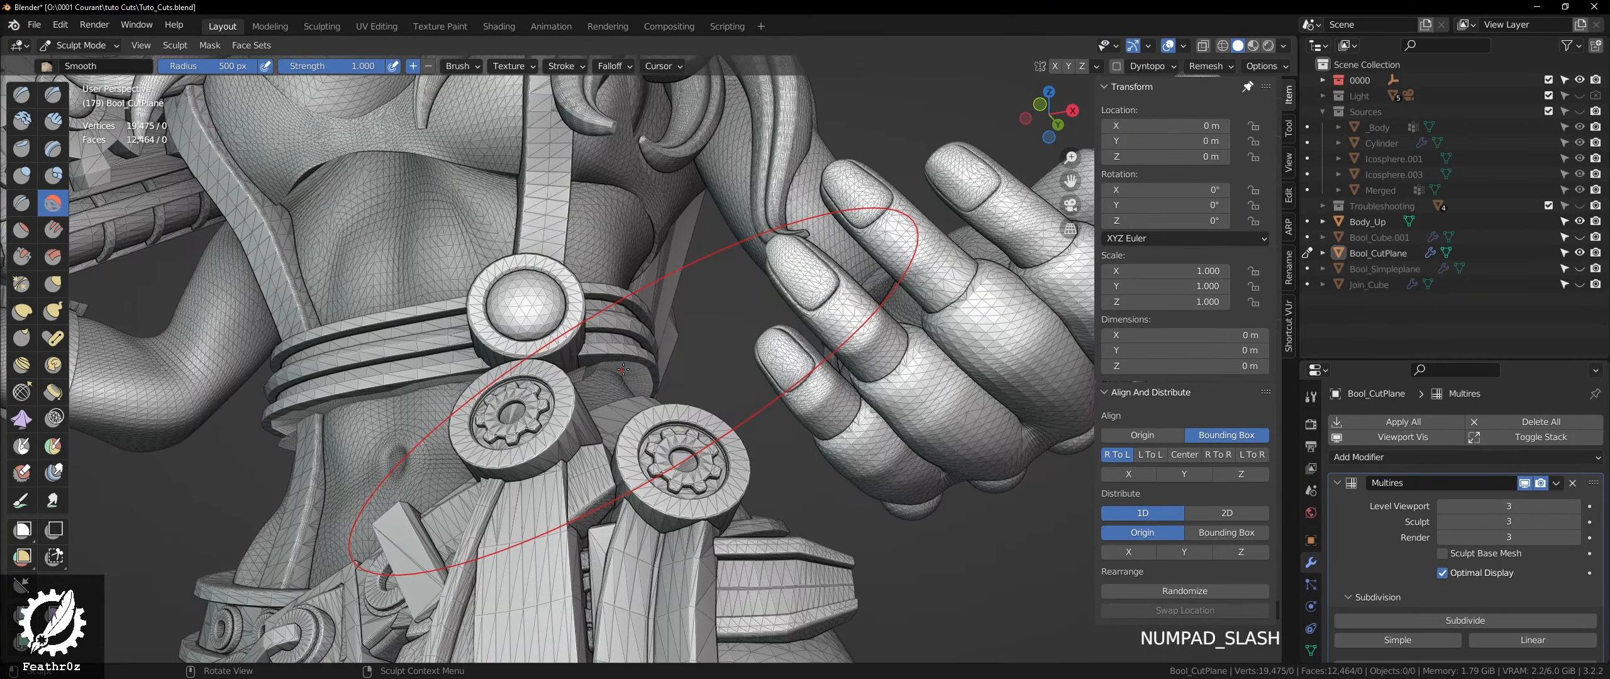
mouse_move(541, 384)
middle_down()
mouse_move(504, 407)
mouse_move(520, 448)
mouse_move(482, 343)
mouse_move(486, 369)
middle_up()
key(KP_Divide)
key(KP_Divide)
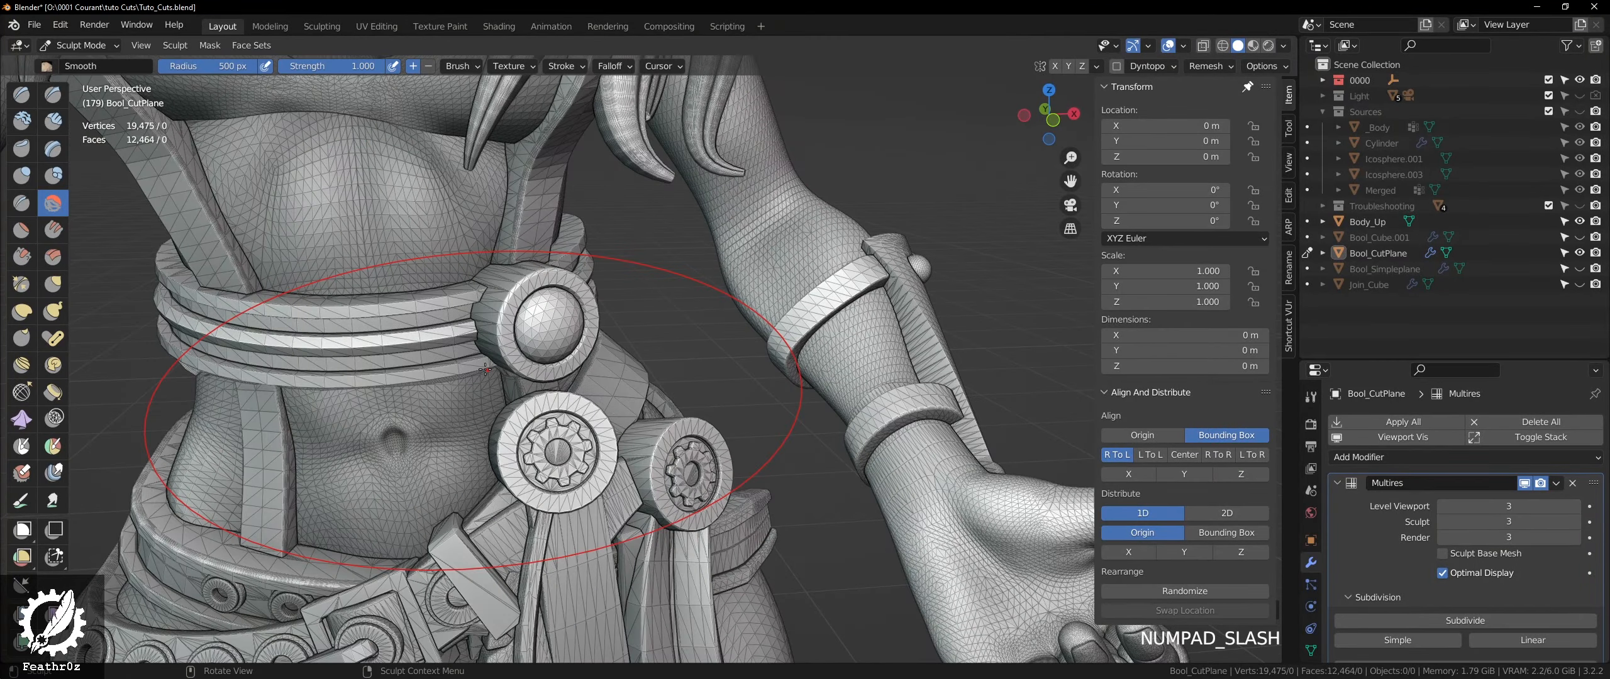
key(KP_Decimal)
key(KP_Divide)
key(ctrl+Tab)
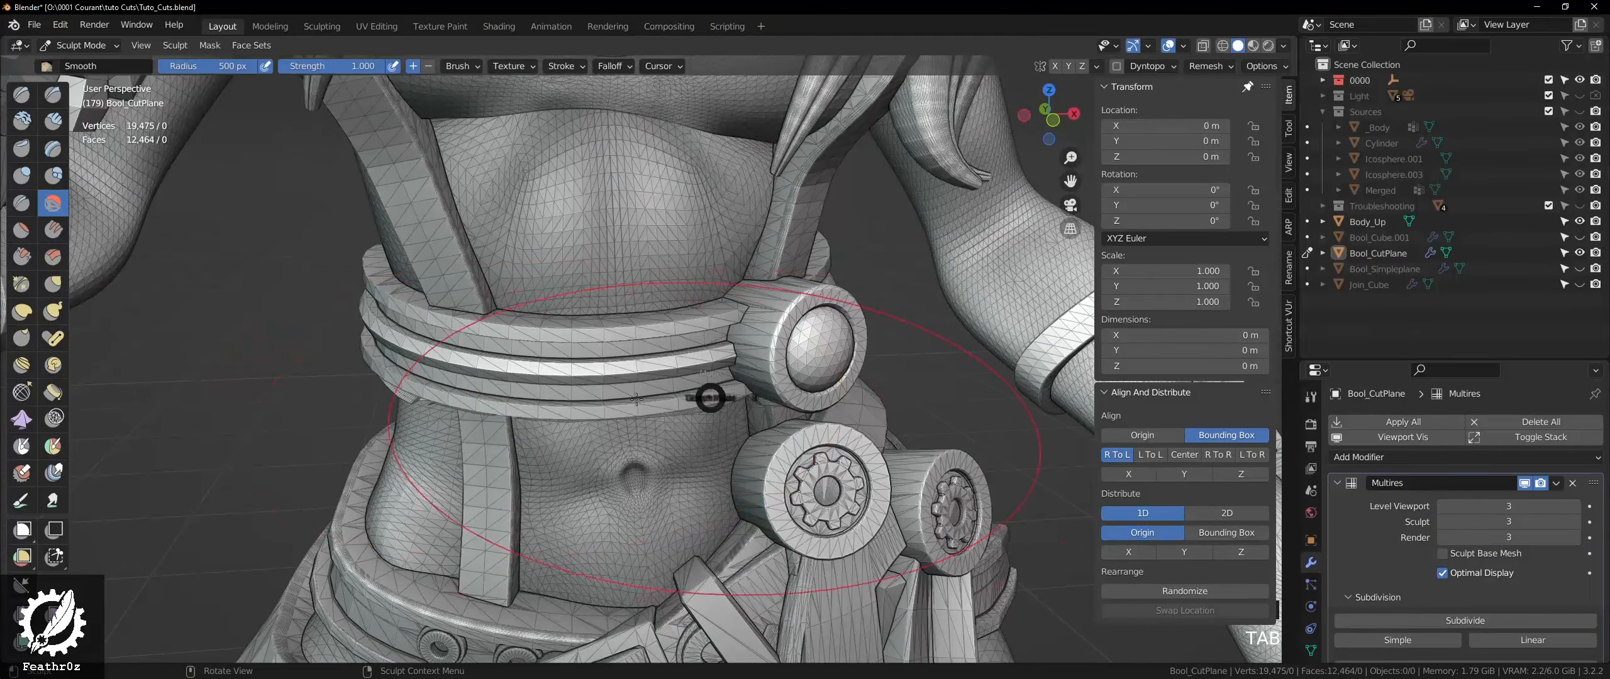
click(503, 410)
scroll(503, 410, down, 3)
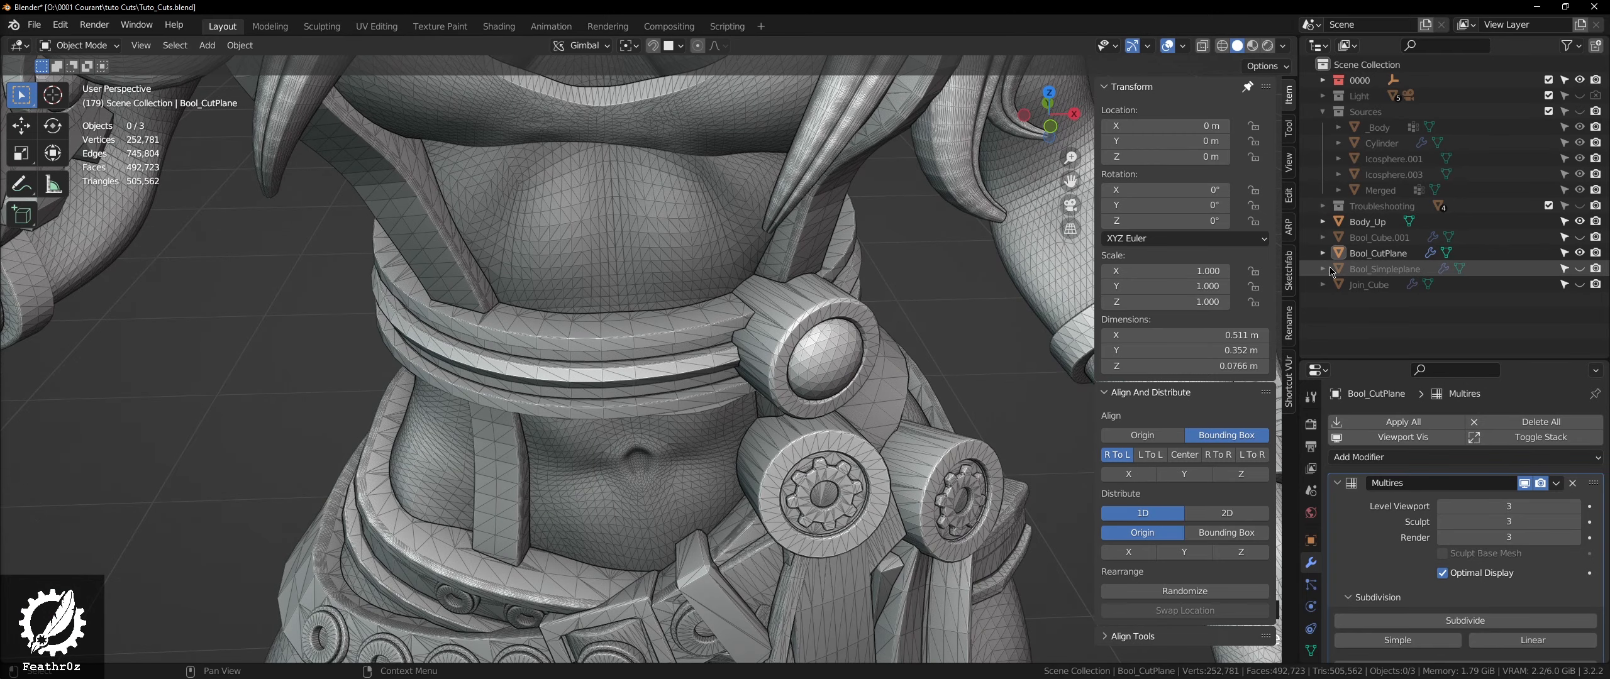
- Select Bool_CutPlane, isolate it in local view and go back into Sculpt Mode
click(1377, 252)
key(KP_Divide)
middle_drag(601, 342, 602, 390)
key(Tab)
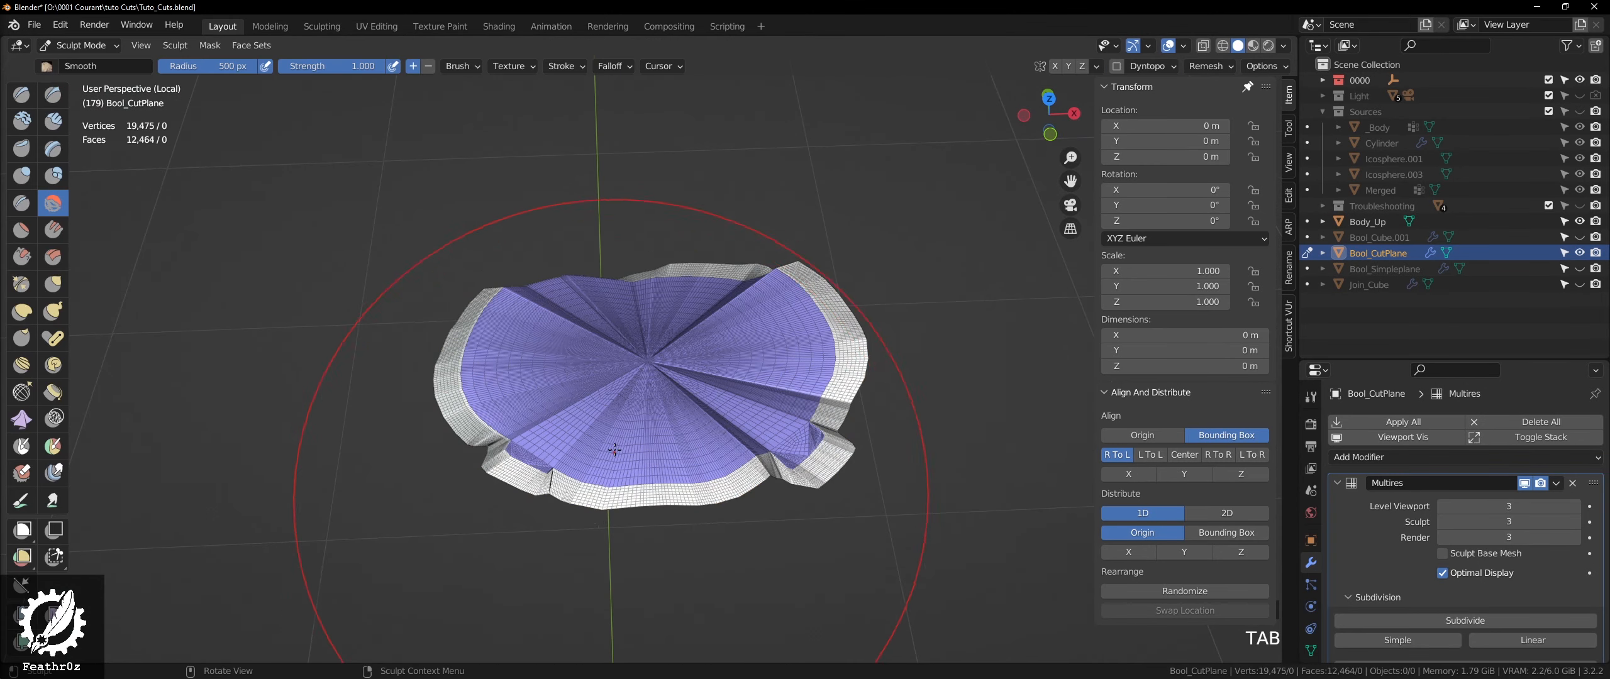
- Review the sculpting auto-masking options for Face Sets and Face Sets Boundary
scroll(613, 450, up, 2)
mouse_move(614, 450)
middle_down()
mouse_move(621, 479)
mouse_move(662, 481)
mouse_move(640, 370)
middle_up()
scroll(662, 481, down, 1)
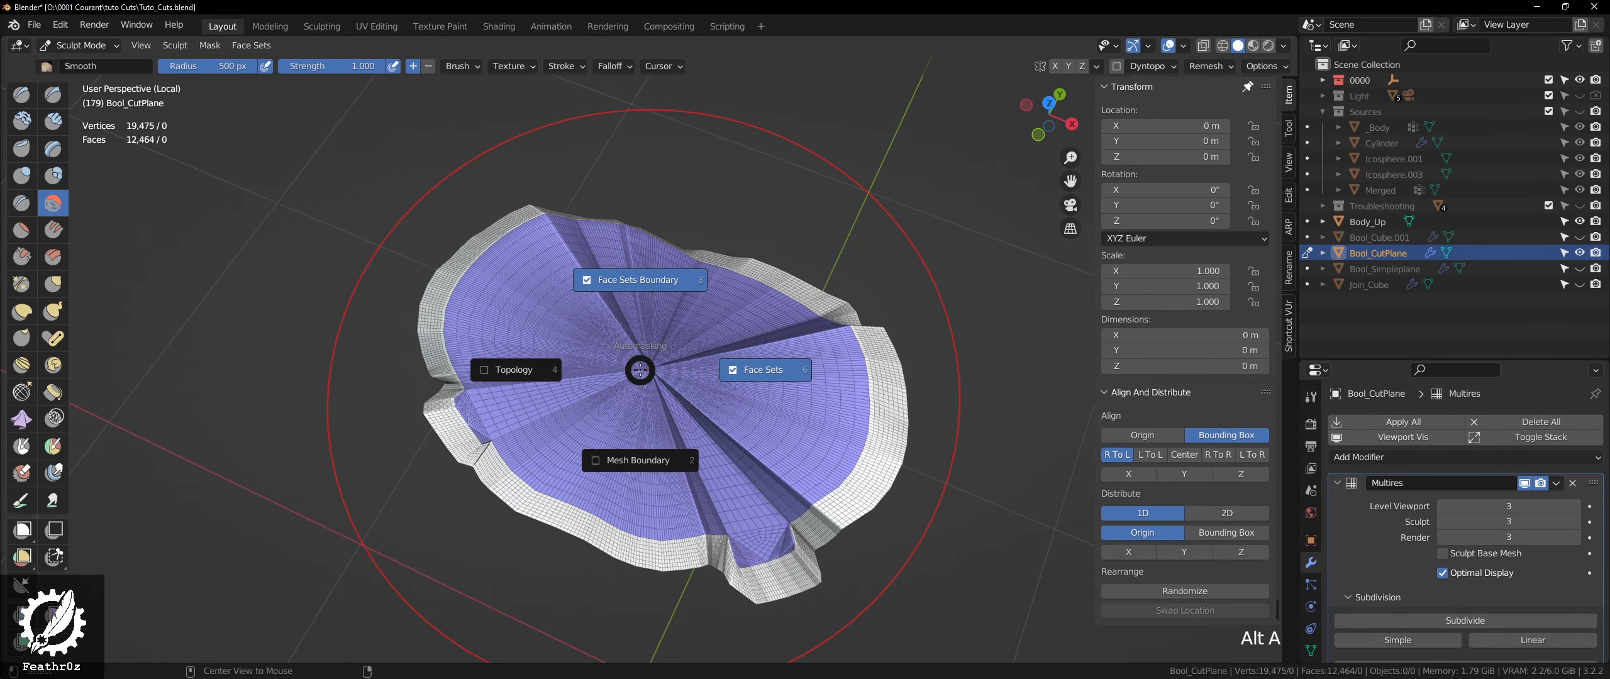
key(alt+a)
key(alt+a)
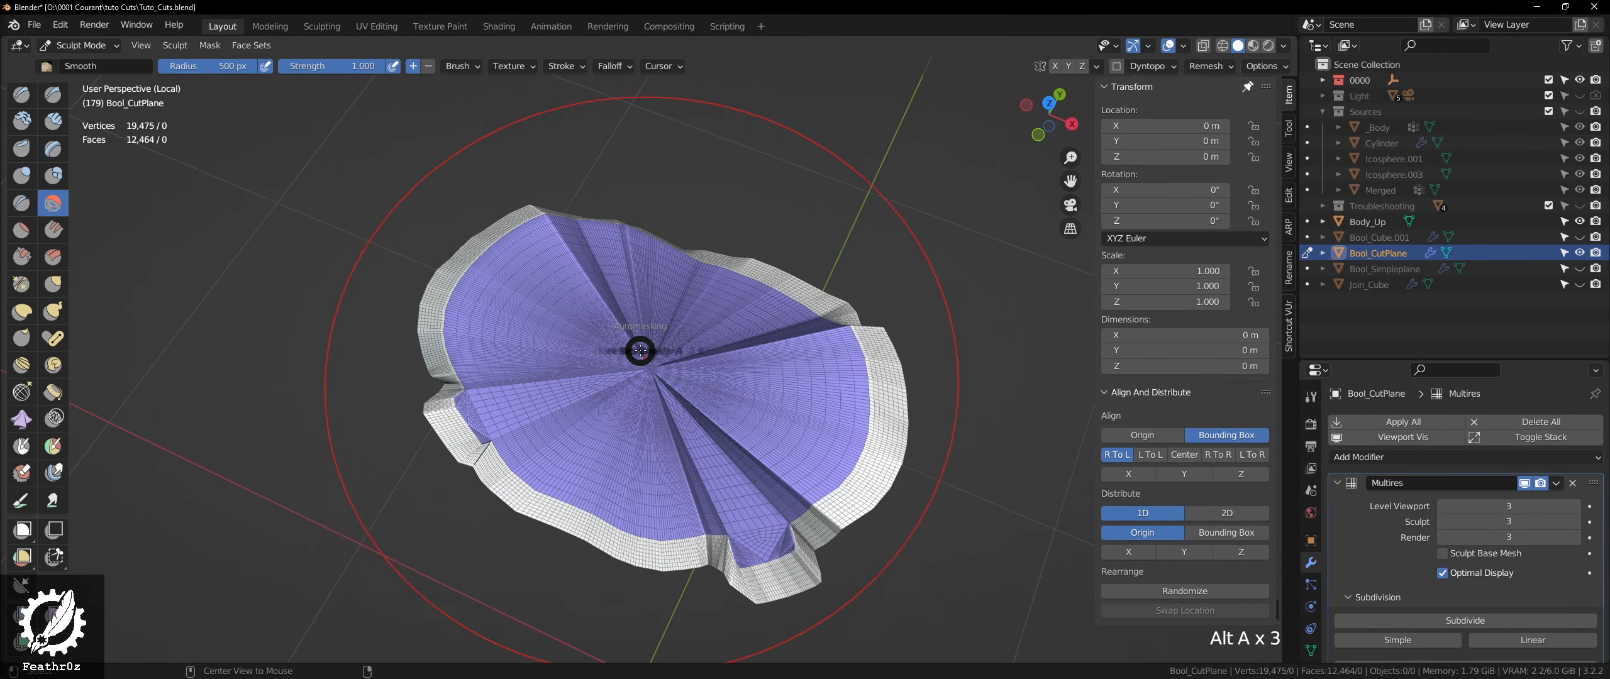
key(alt+a)
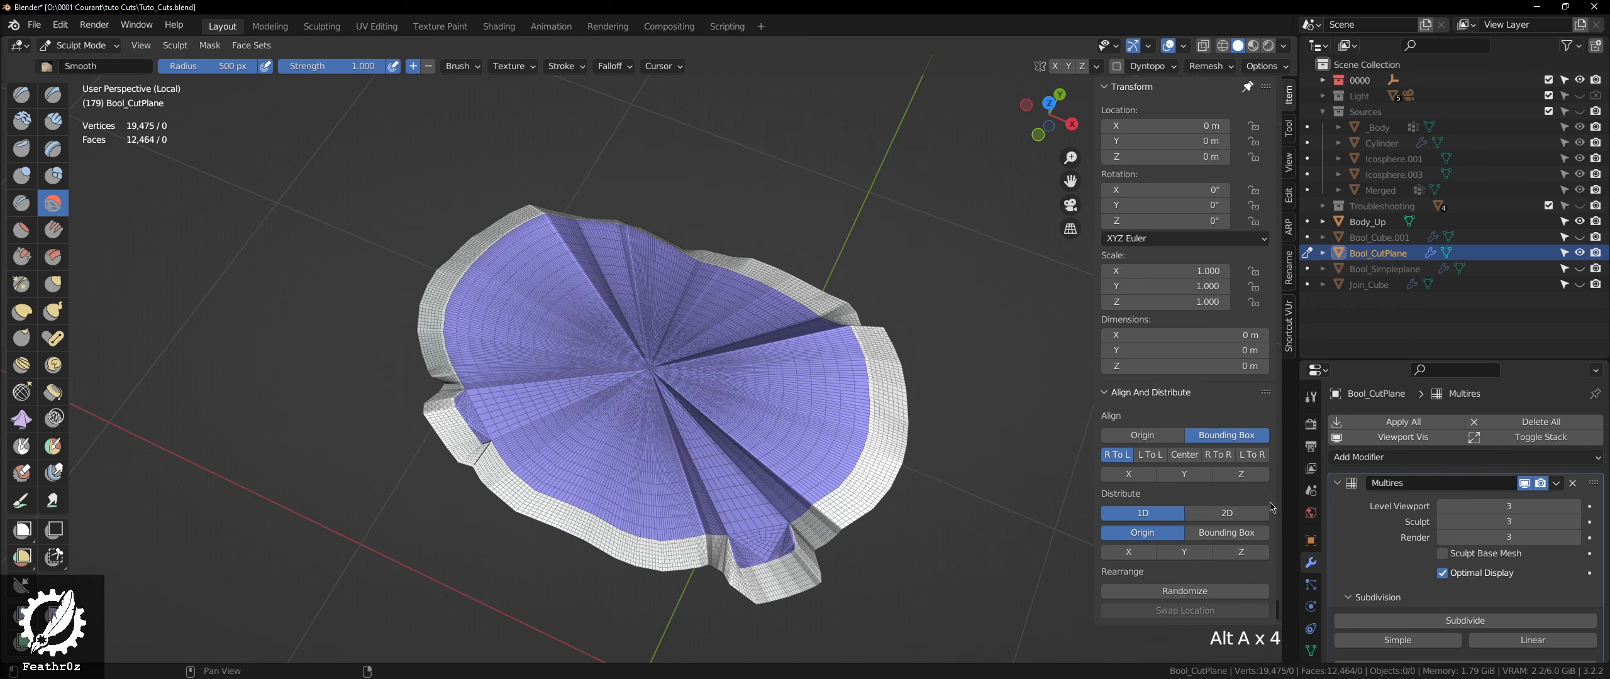
click(1291, 340)
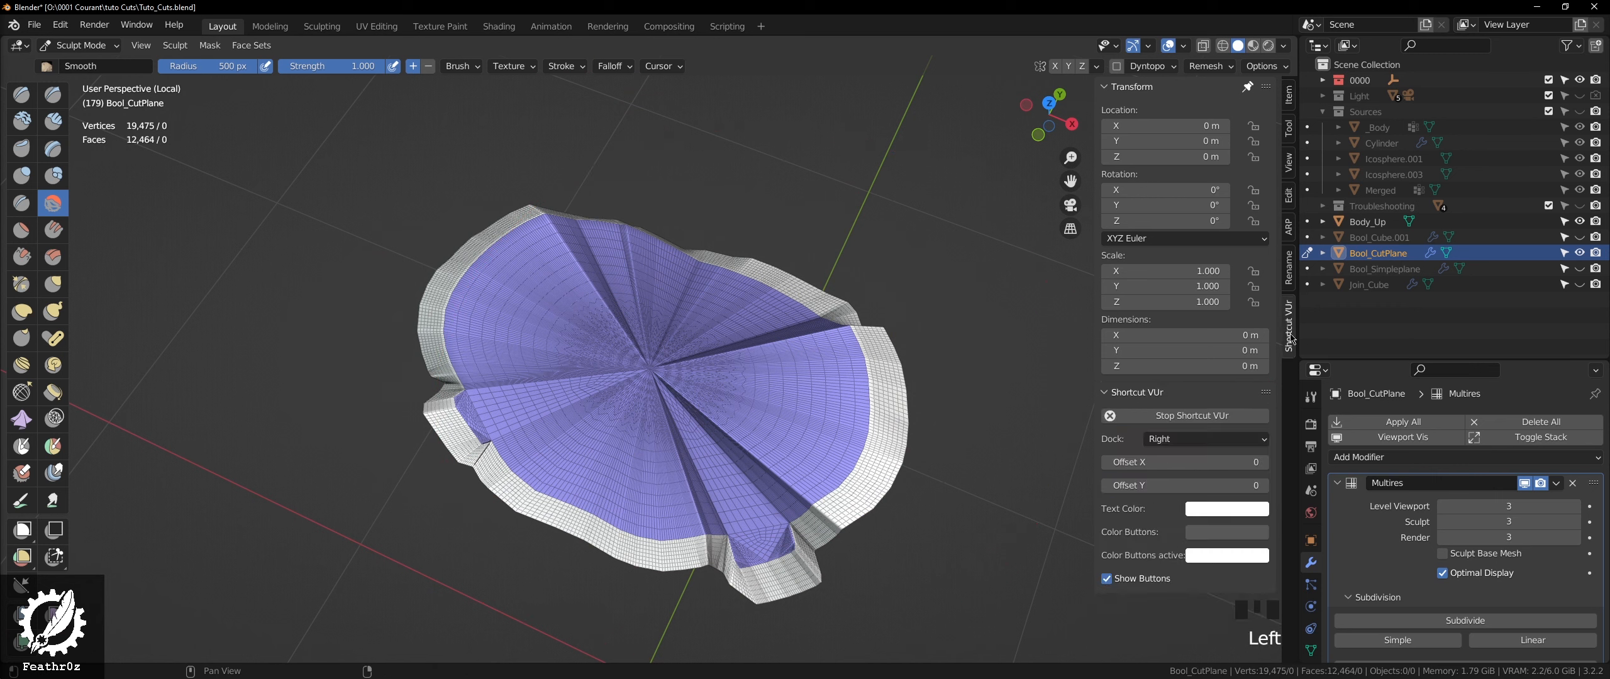
click(1290, 143)
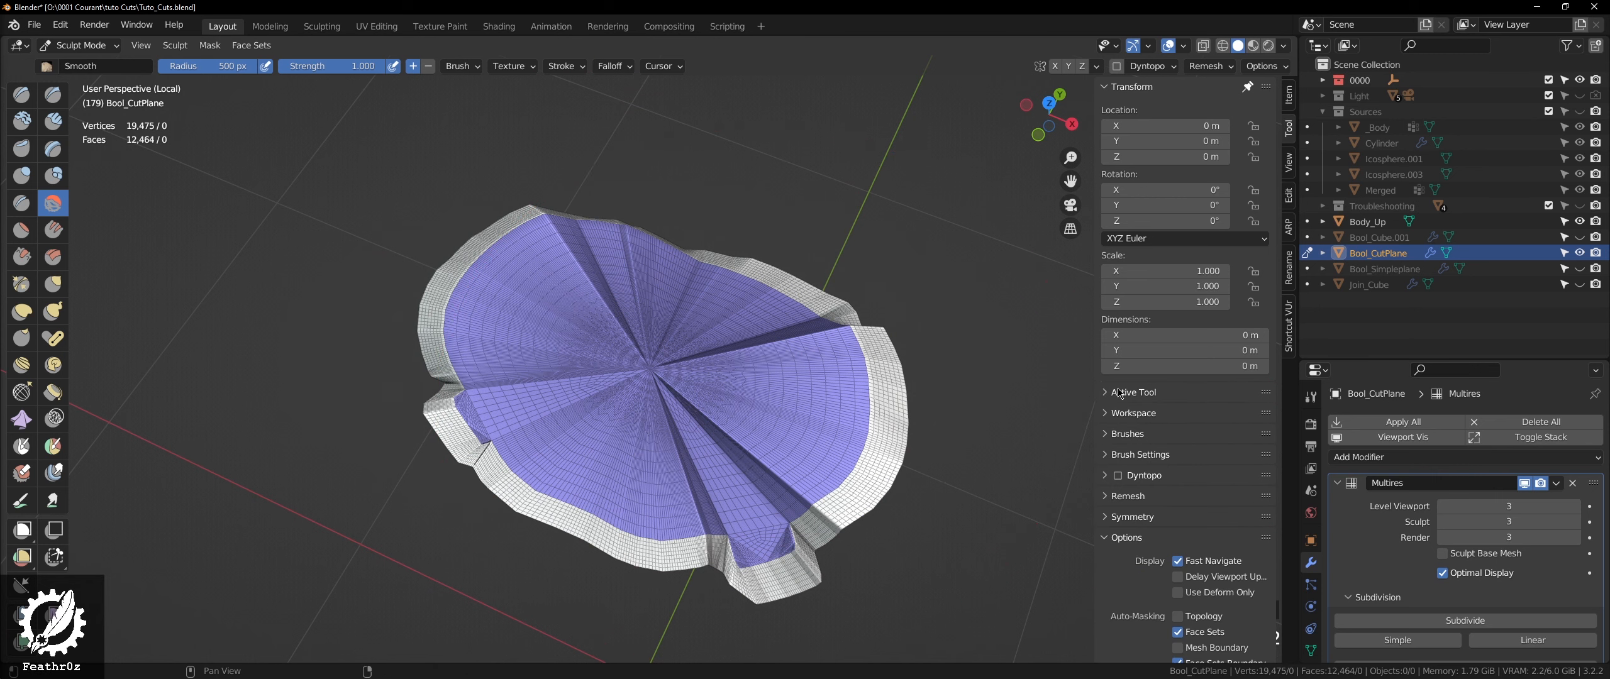
scroll(1101, 541, down, 1)
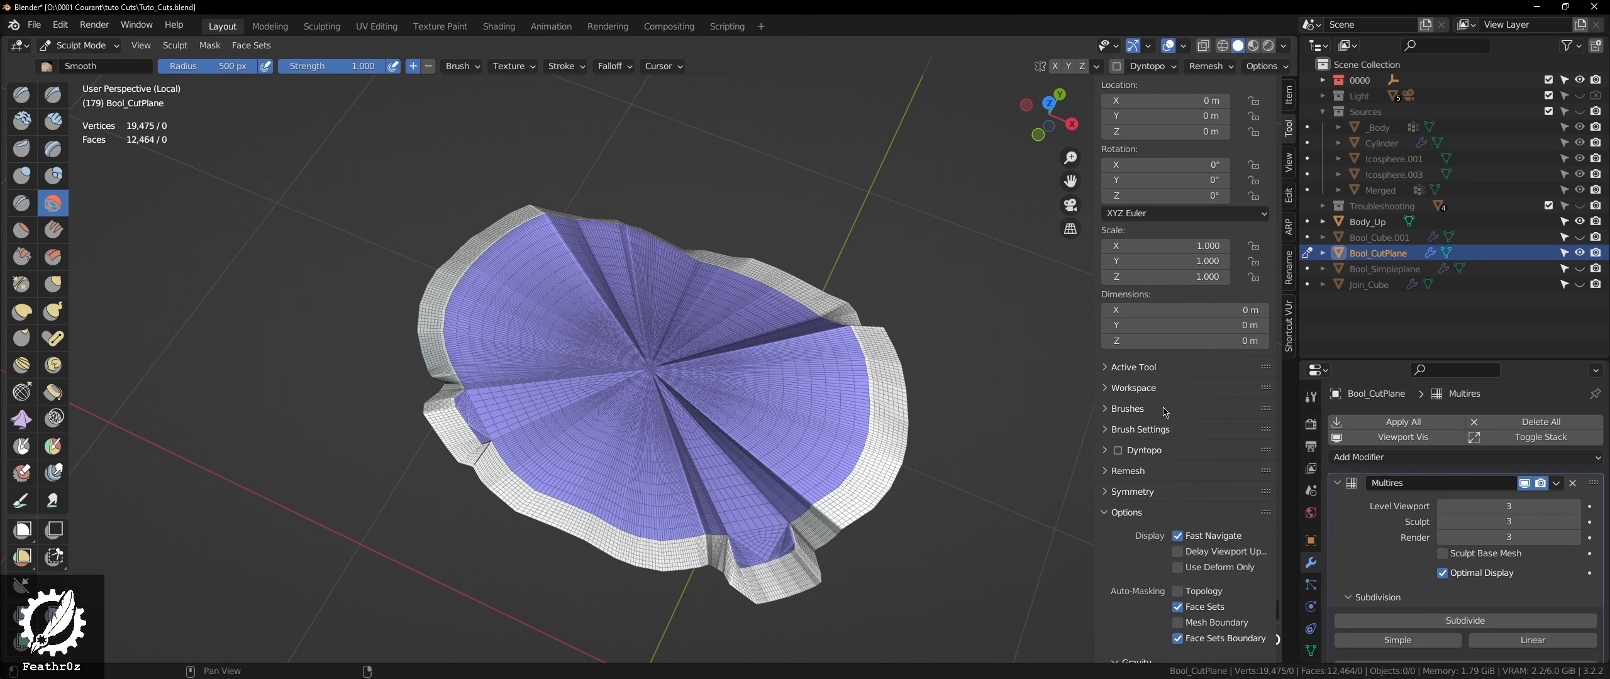
scroll(1148, 479, down, 2)
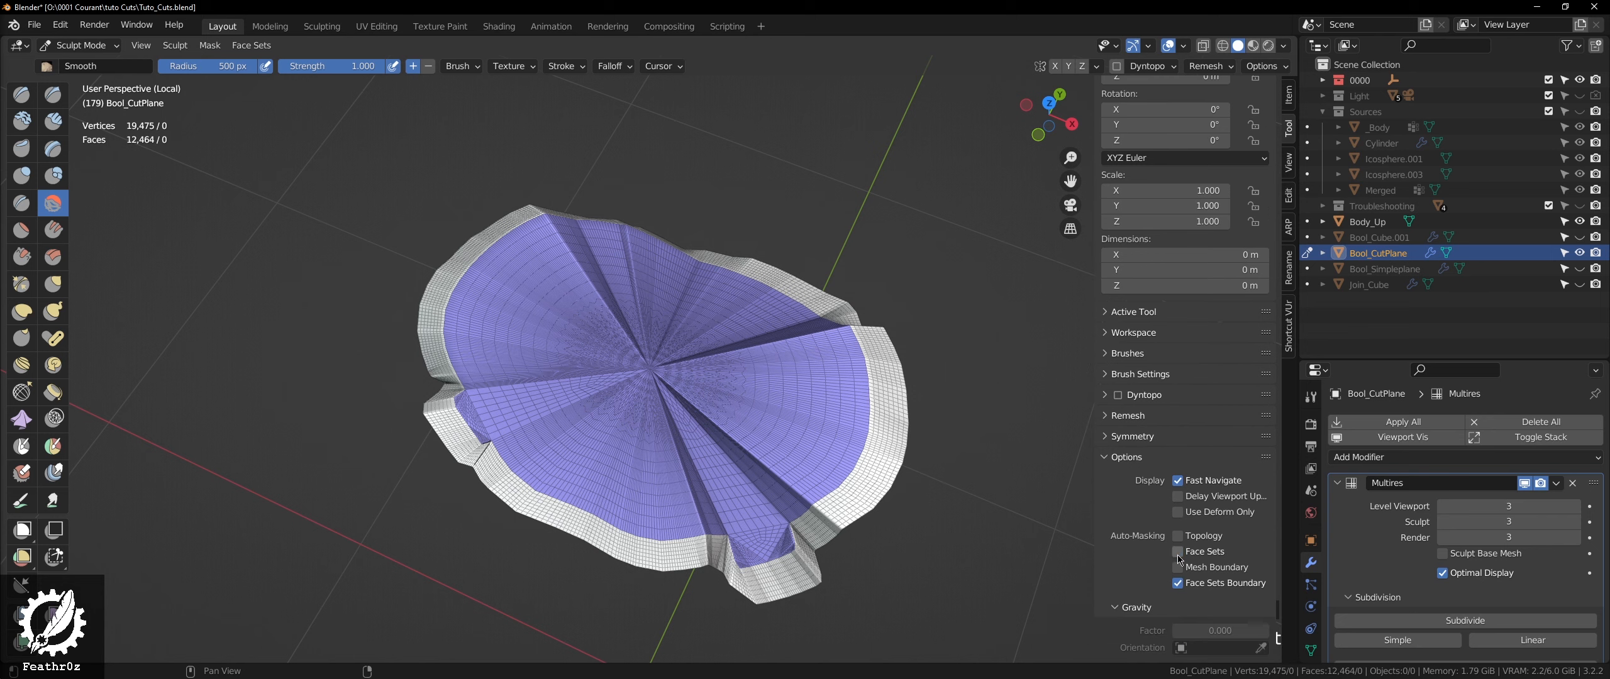
- Smooth the folds of the cut plane's inner face set with the Smooth brush, using face-set auto-masking to protect the outer border
mouse_move(817, 408)
middle_down()
mouse_move(786, 396)
mouse_move(730, 434)
mouse_move(610, 402)
middle_up()
scroll(728, 433, up, 3)
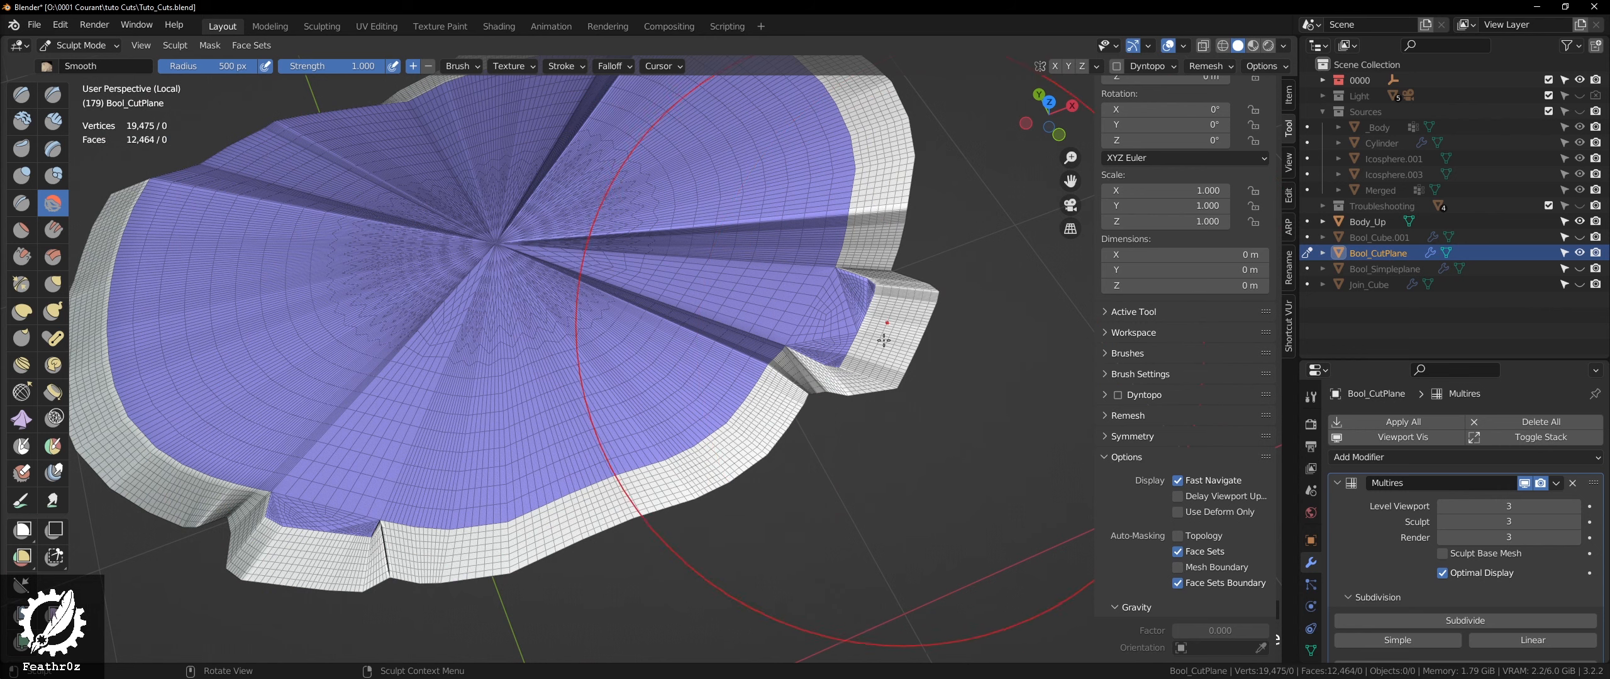
scroll(692, 377, down, 5)
middle_drag(566, 283, 658, 396)
drag(648, 365, 816, 342)
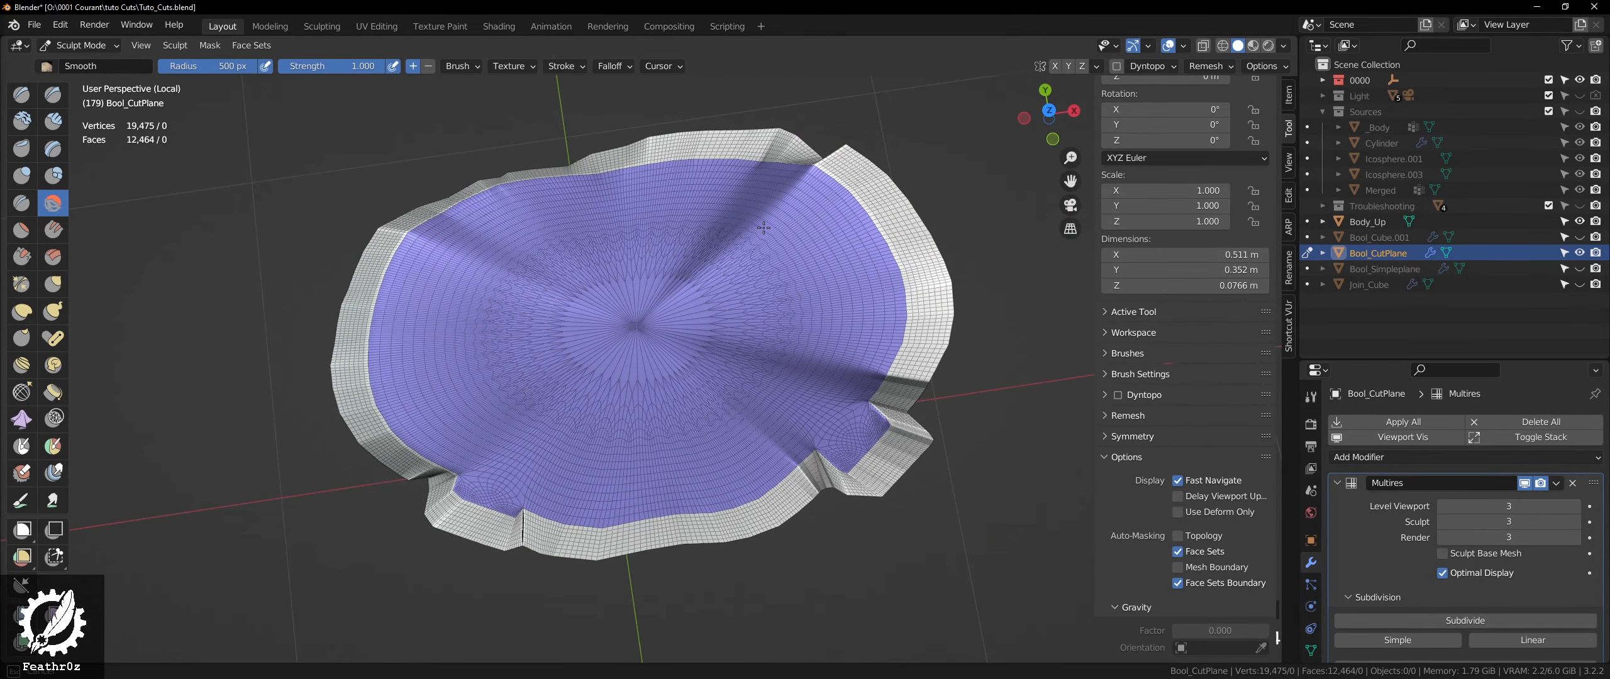
- Inspect the smoothed interior and its transition to the outer border of the cut plane from several angles
middle_drag(710, 287, 952, 185)
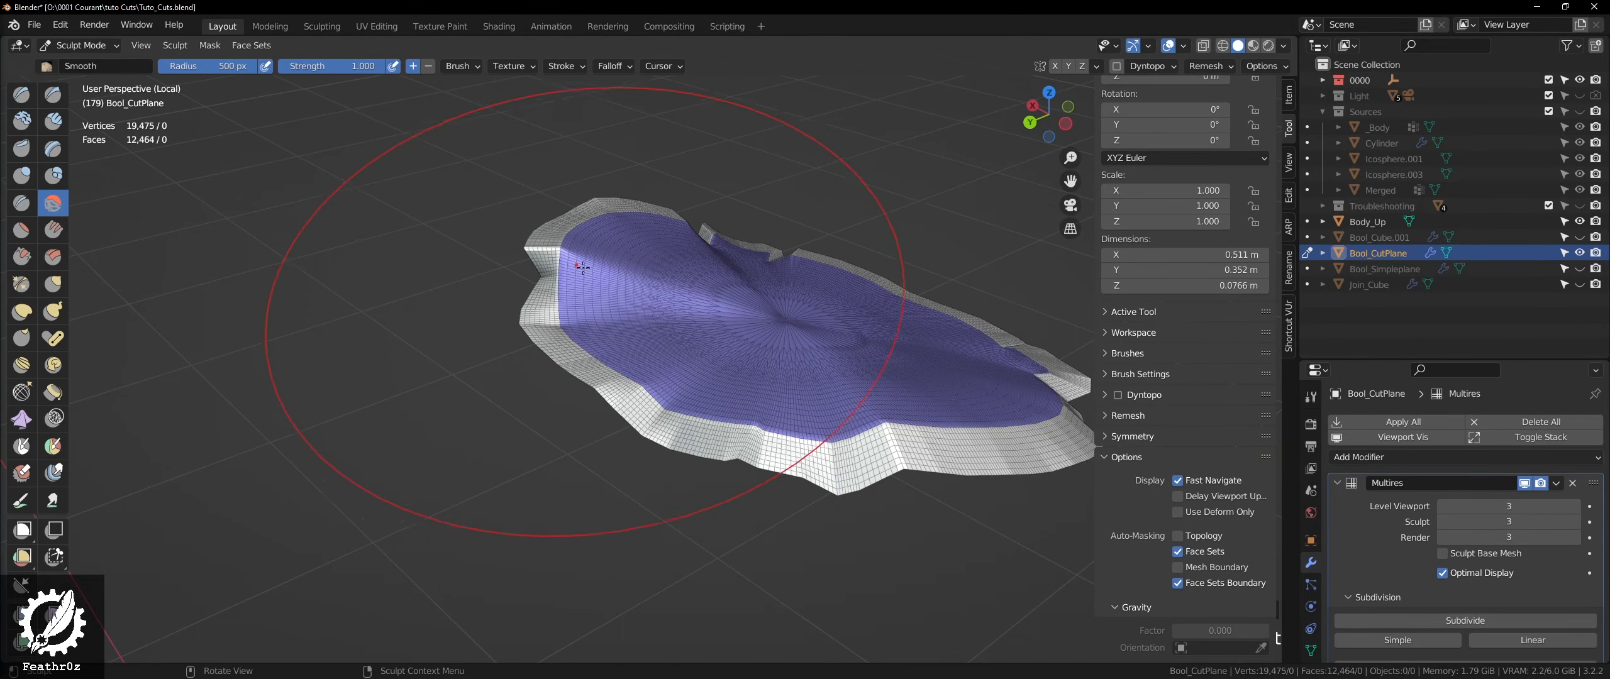
scroll(583, 268, up, 5)
middle_drag(560, 295, 712, 285)
scroll(790, 235, down, 3)
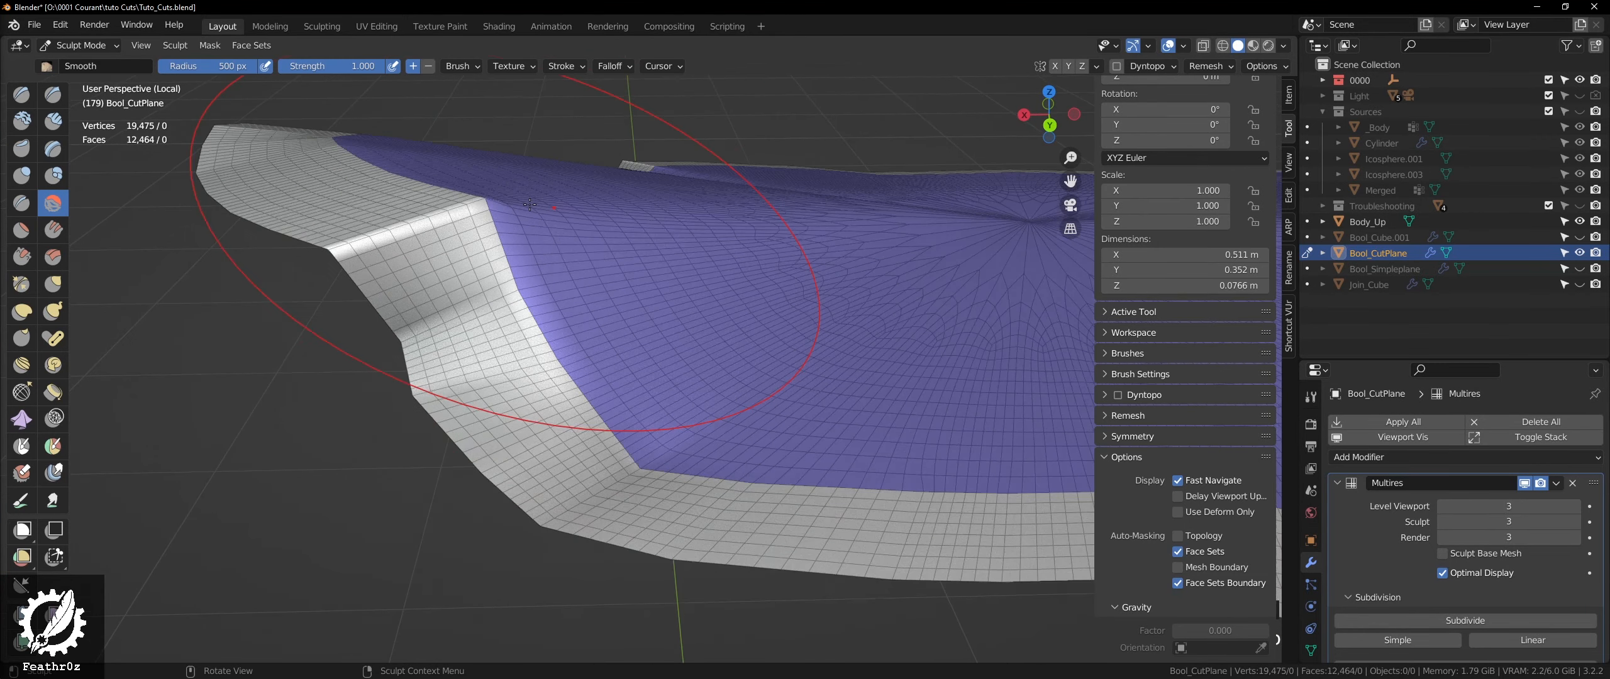
middle_drag(791, 235, 686, 320)
mouse_move(789, 320)
middle_down()
mouse_move(654, 317)
mouse_move(756, 414)
middle_up()
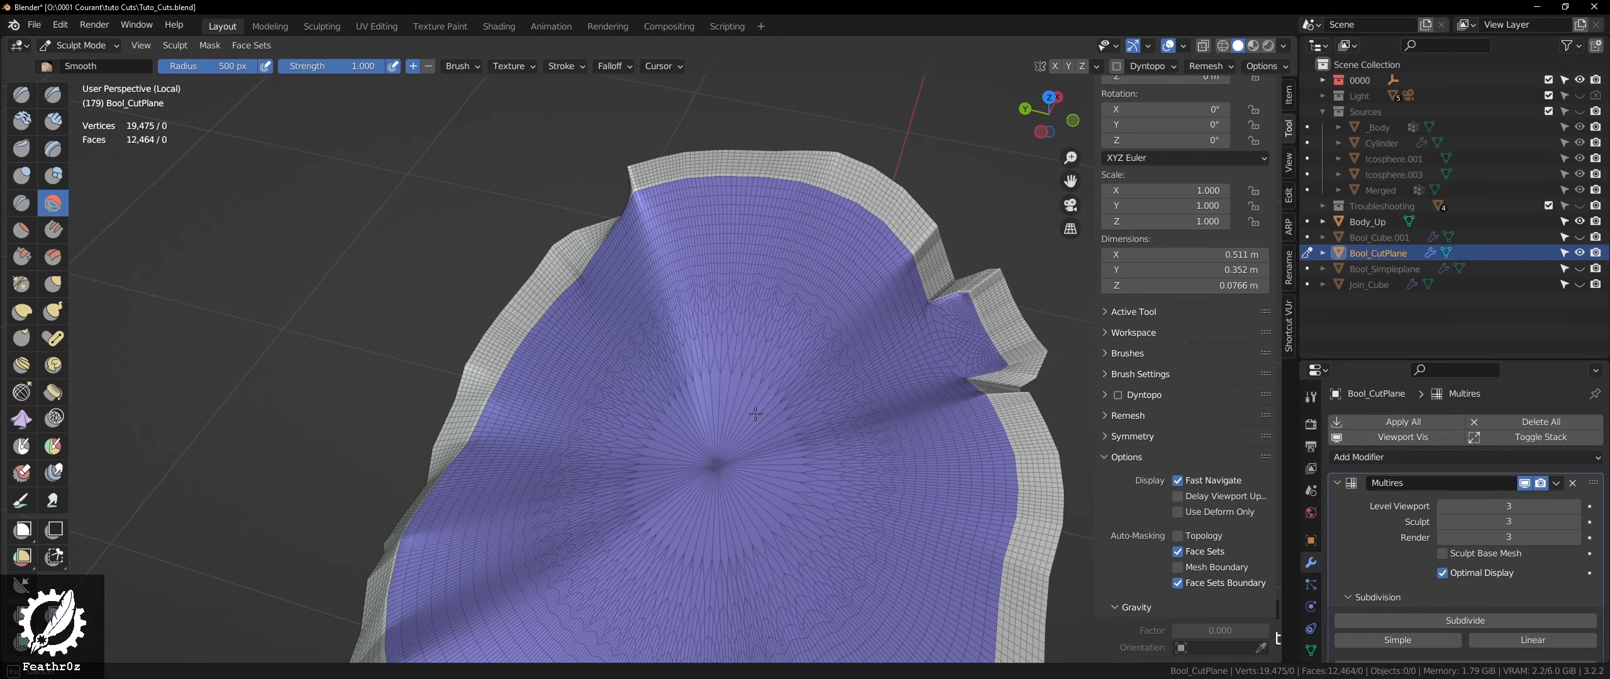
mouse_move(696, 475)
middle_down()
mouse_move(687, 403)
mouse_move(681, 441)
mouse_move(709, 467)
mouse_move(807, 474)
middle_up()
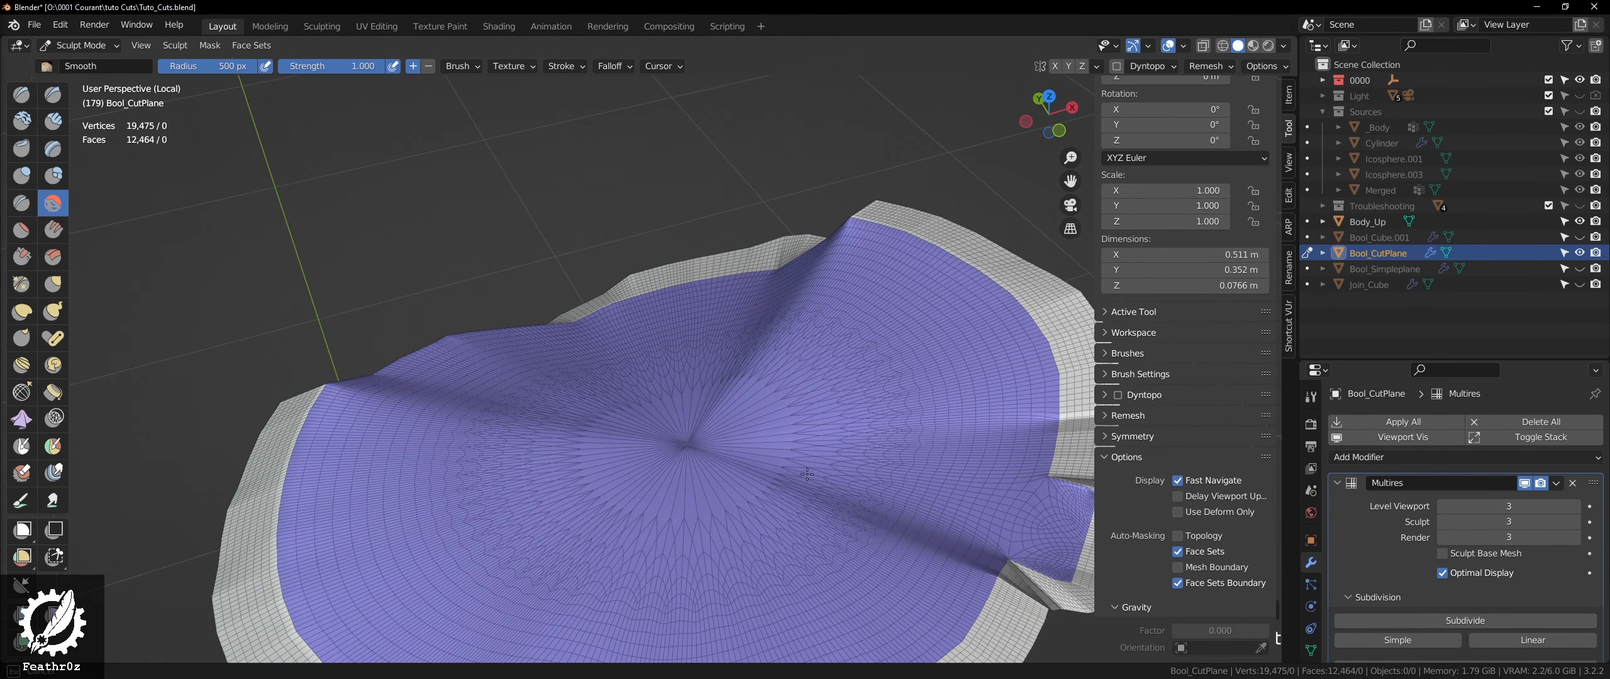
scroll(647, 457, down, 3)
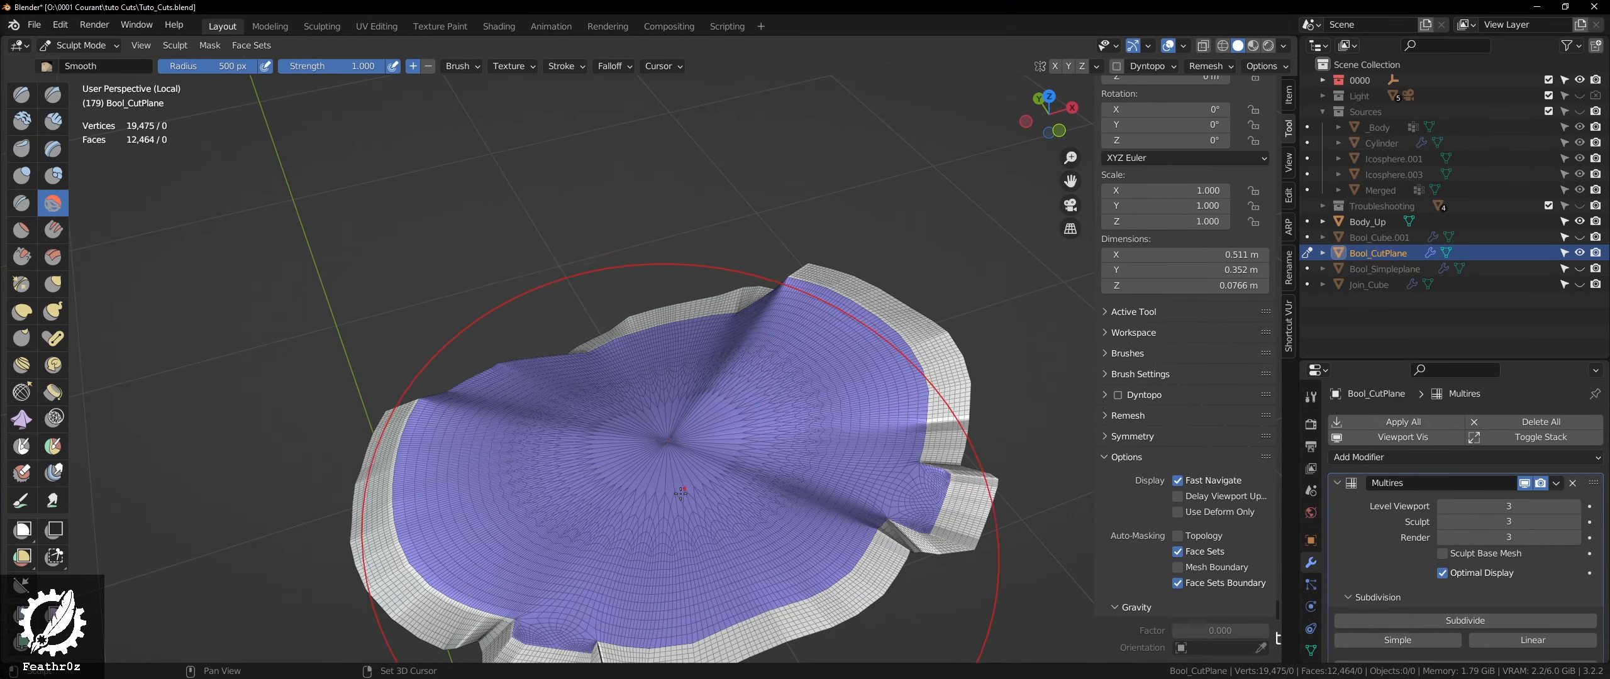
- Turn off the wireframe overlay to see the shading of the cut plane's face sets more clearly
middle_drag(680, 493, 610, 498)
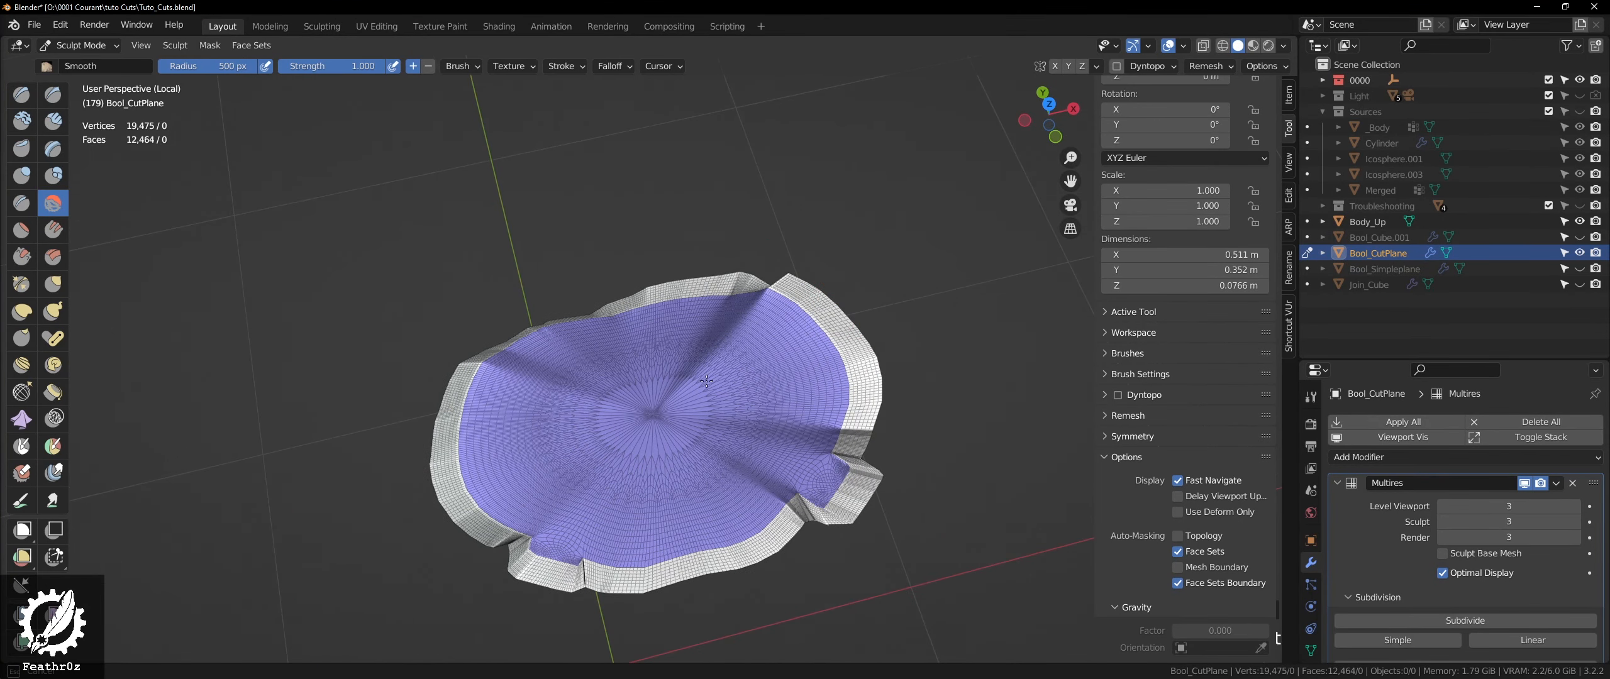
scroll(564, 483, up, 3)
middle_drag(629, 440, 683, 316)
key(q)
click(380, 487)
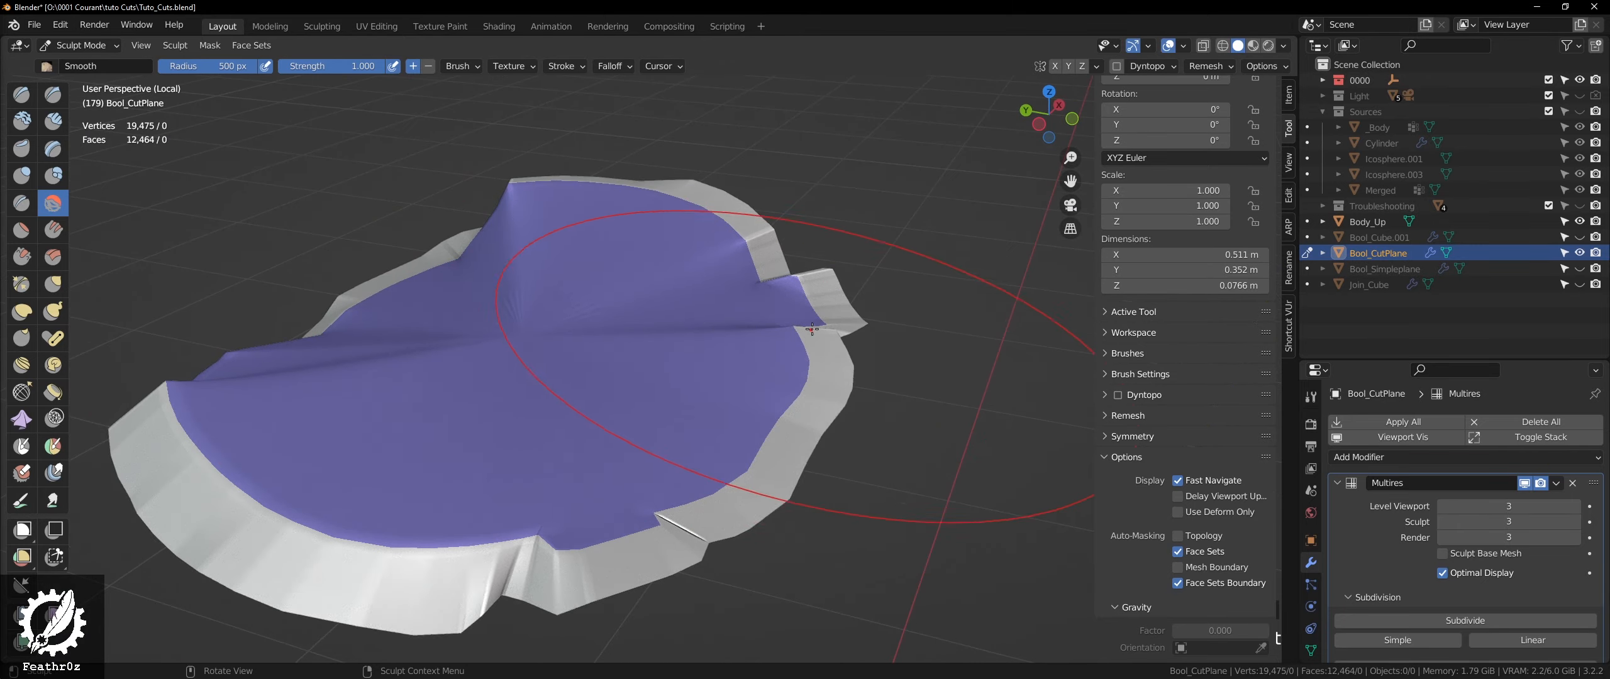
- Smooth the centre of the cut plane's inner face set with the Smooth brush at a 305 px radius
middle_drag(812, 329, 370, 434)
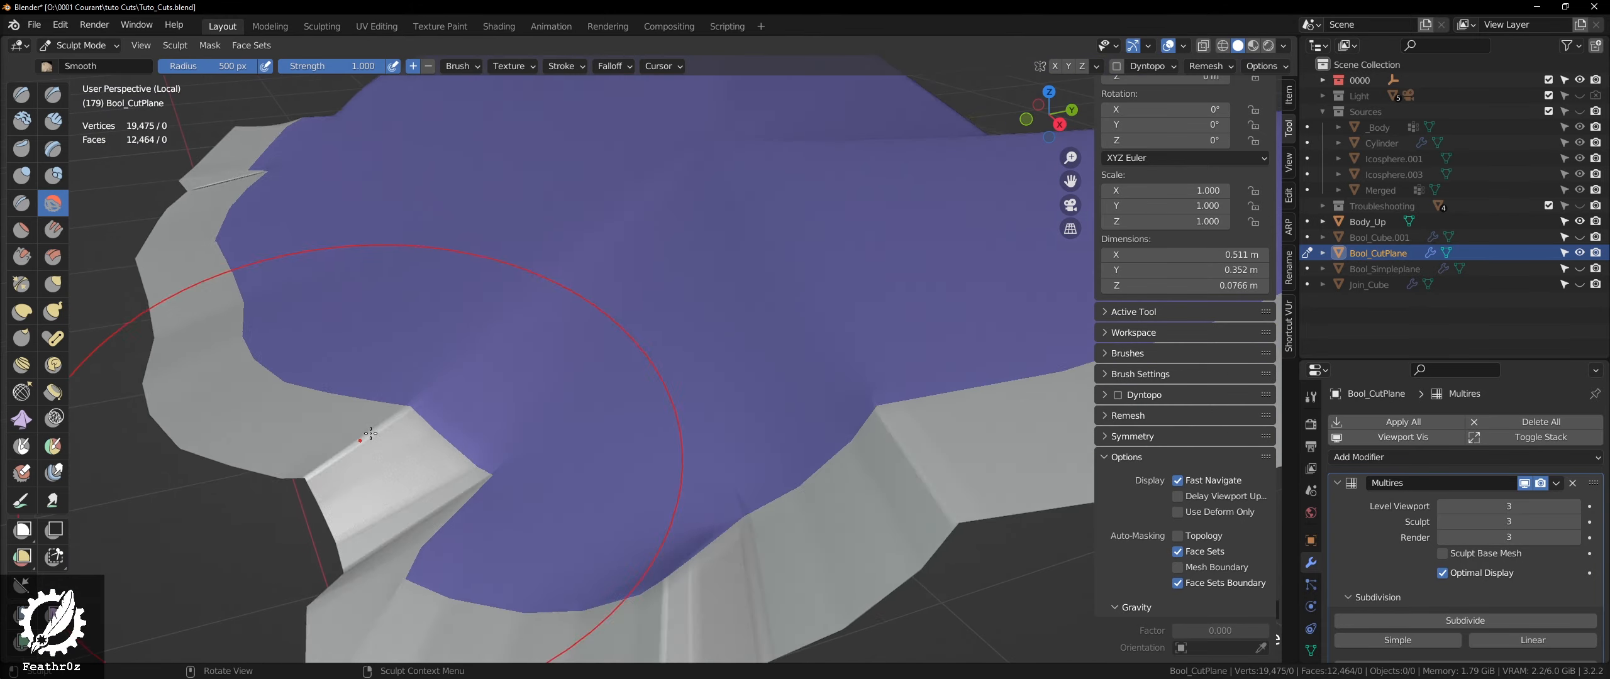
scroll(371, 434, down, 5)
middle_drag(535, 377, 505, 295)
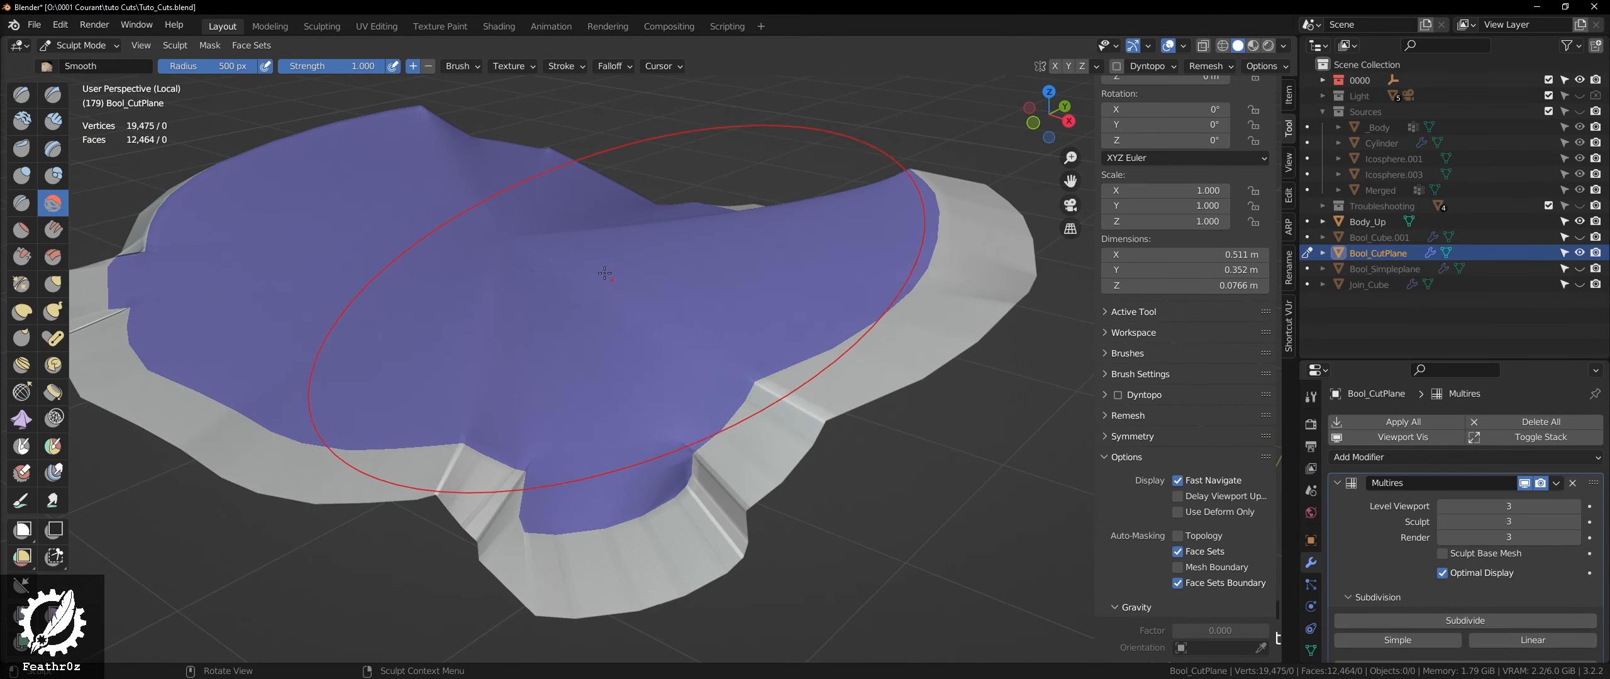
middle_drag(605, 273, 337, 291)
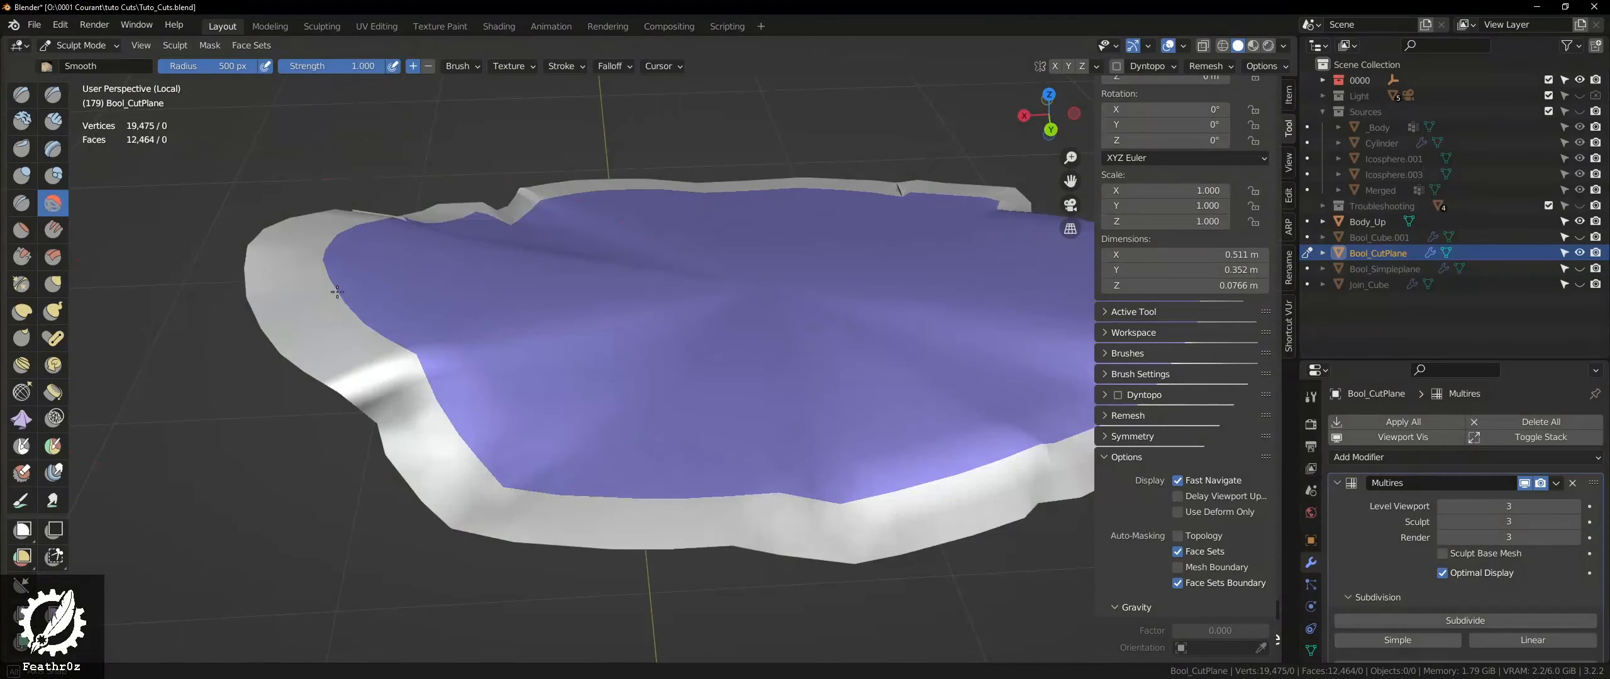
scroll(654, 314, up, 3)
scroll(648, 314, down, 3)
scroll(726, 304, up, 3)
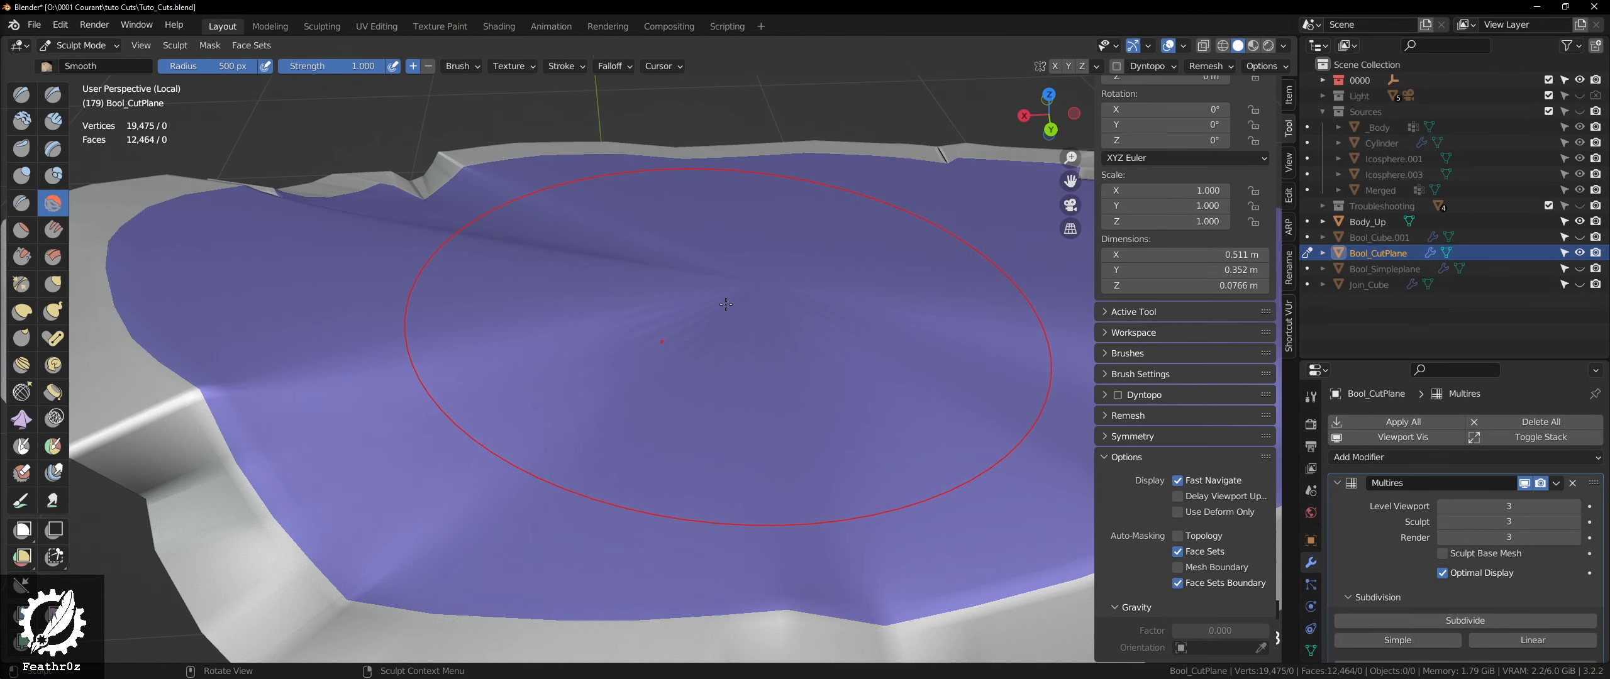
key(f)
click(500, 351)
drag(497, 370, 612, 310)
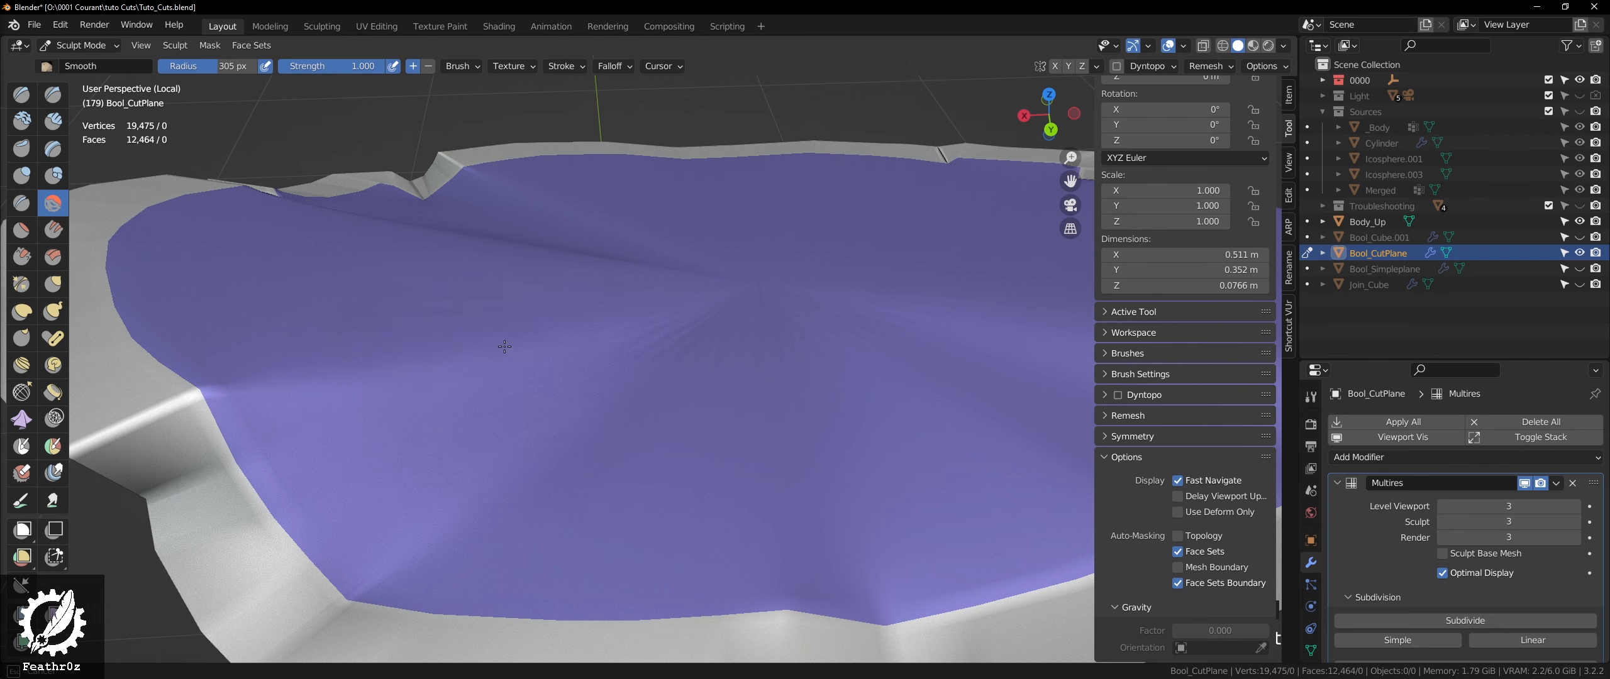
drag(504, 347, 541, 324)
- Try pulling the inner face set with the Grab brush at a 479 px radius, and undo the strokes
key(g)
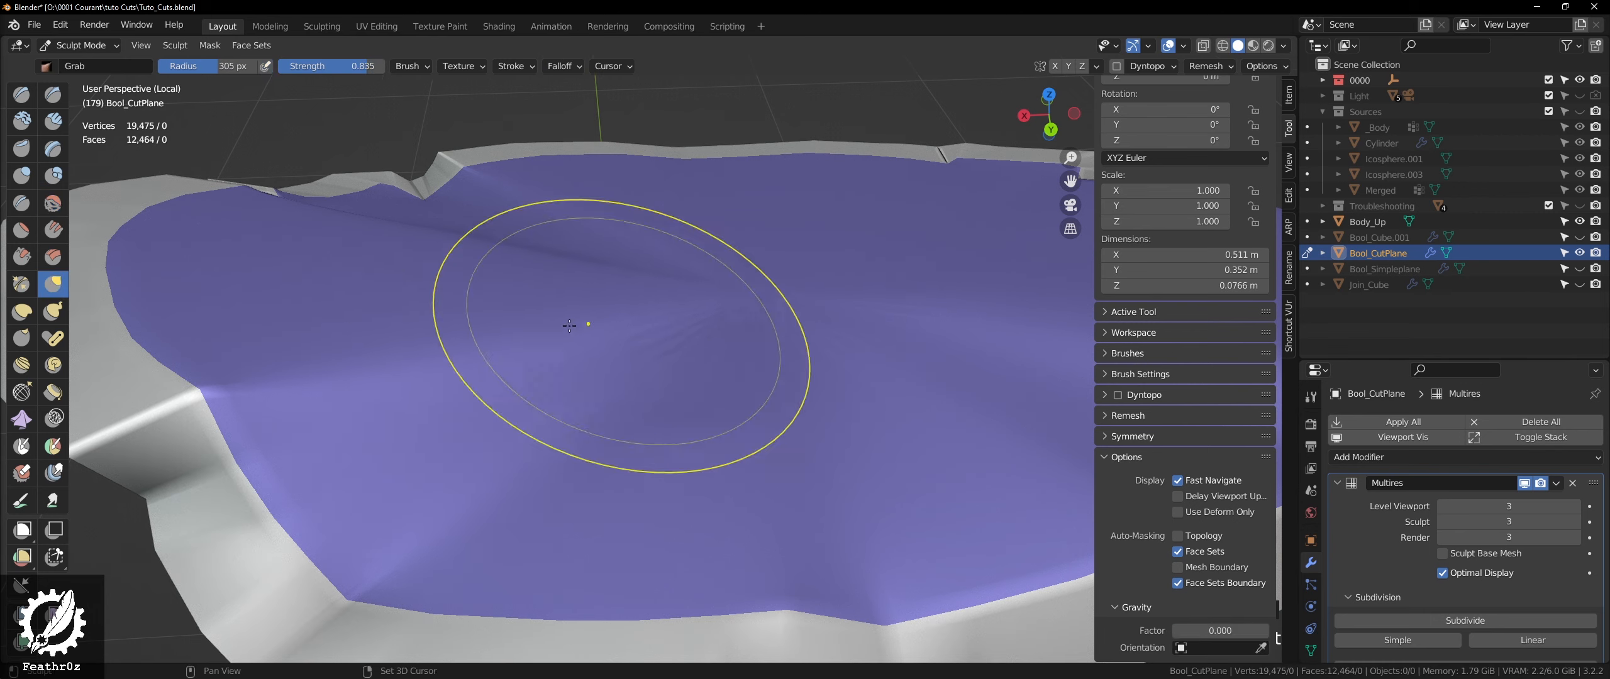
scroll(569, 326, down, 6)
key(f)
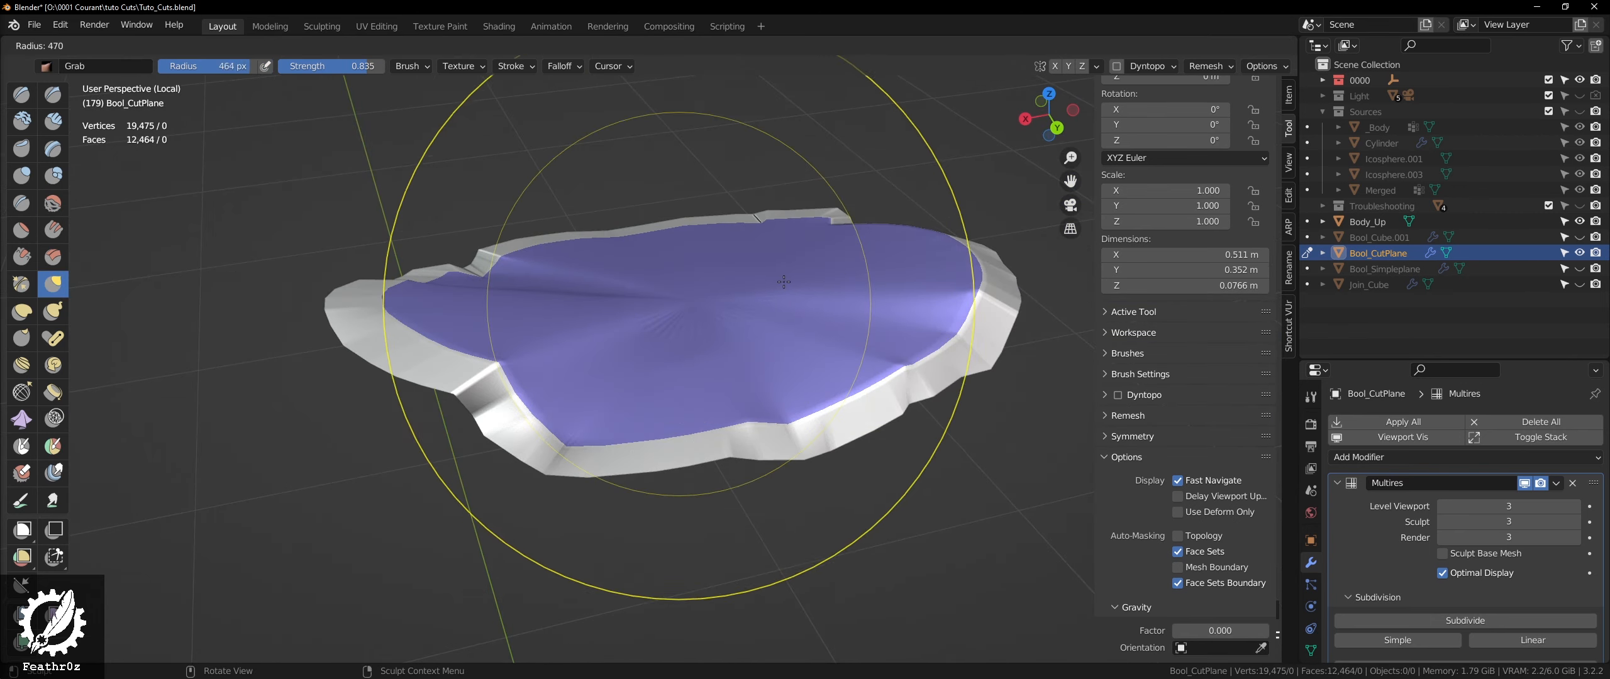
click(784, 281)
drag(783, 281, 724, 189)
mouse_move(723, 189)
middle_down()
mouse_move(600, 230)
mouse_move(661, 296)
middle_up()
mouse_move(661, 296)
mouse_down()
mouse_move(679, 340)
mouse_move(705, 327)
mouse_up()
middle_drag(704, 327, 773, 310)
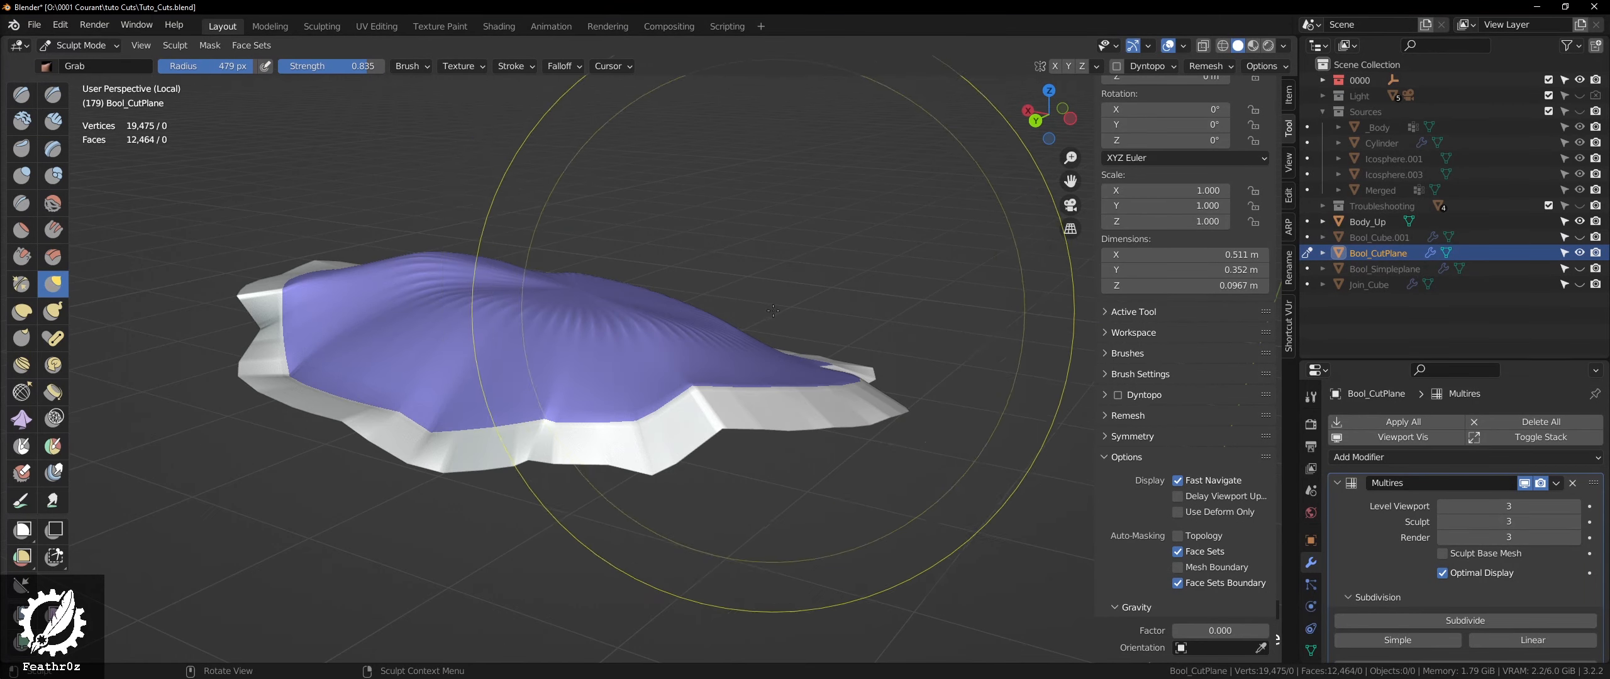
drag(575, 280, 591, 301)
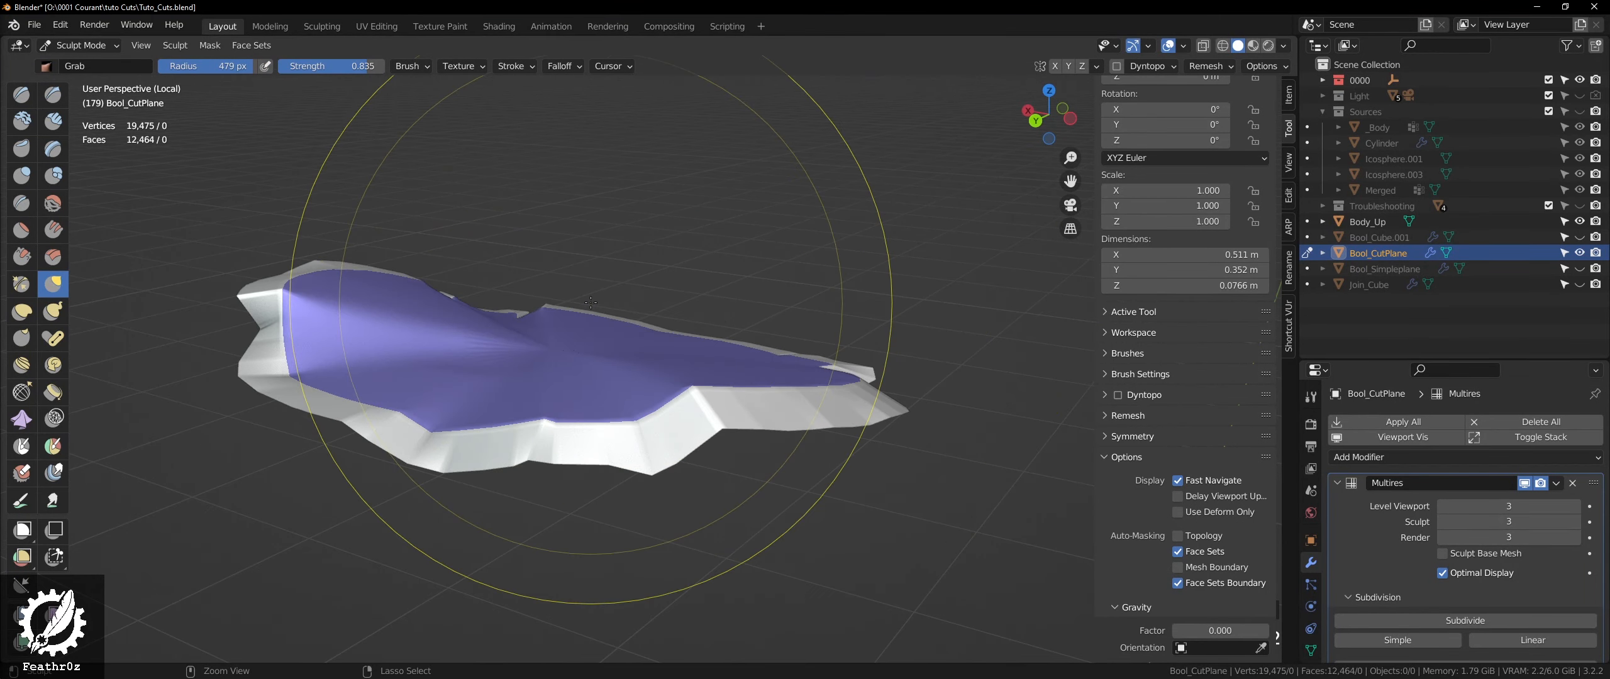
mouse_move(591, 302)
middle_down()
mouse_move(567, 330)
mouse_move(582, 358)
mouse_move(504, 359)
mouse_move(525, 362)
middle_up()
- Leave Sculpt Mode and duplicate Bool_CutPlane in place
key(shift+s)
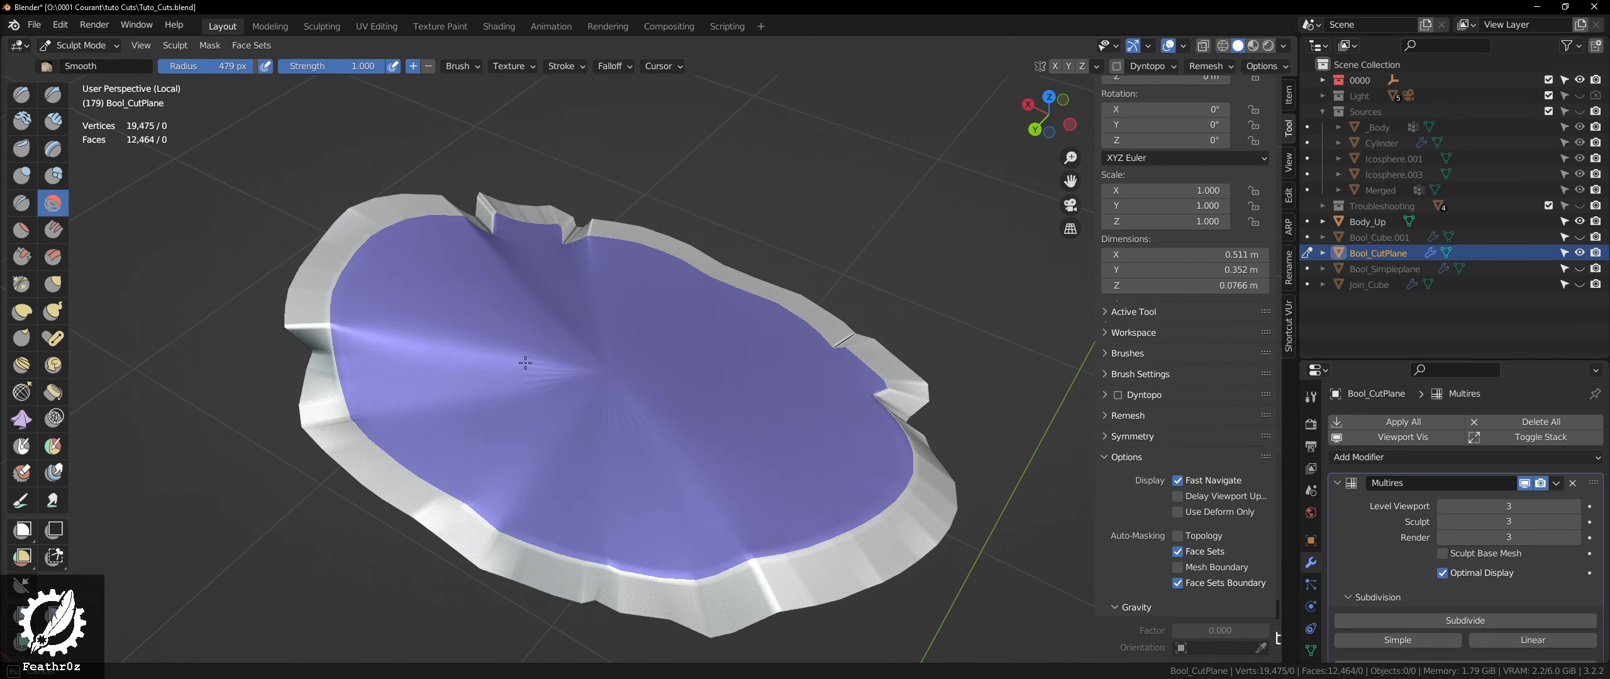
mouse_move(637, 411)
middle_down()
mouse_move(755, 378)
mouse_move(798, 392)
mouse_move(726, 409)
mouse_move(814, 404)
middle_up()
key(Tab)
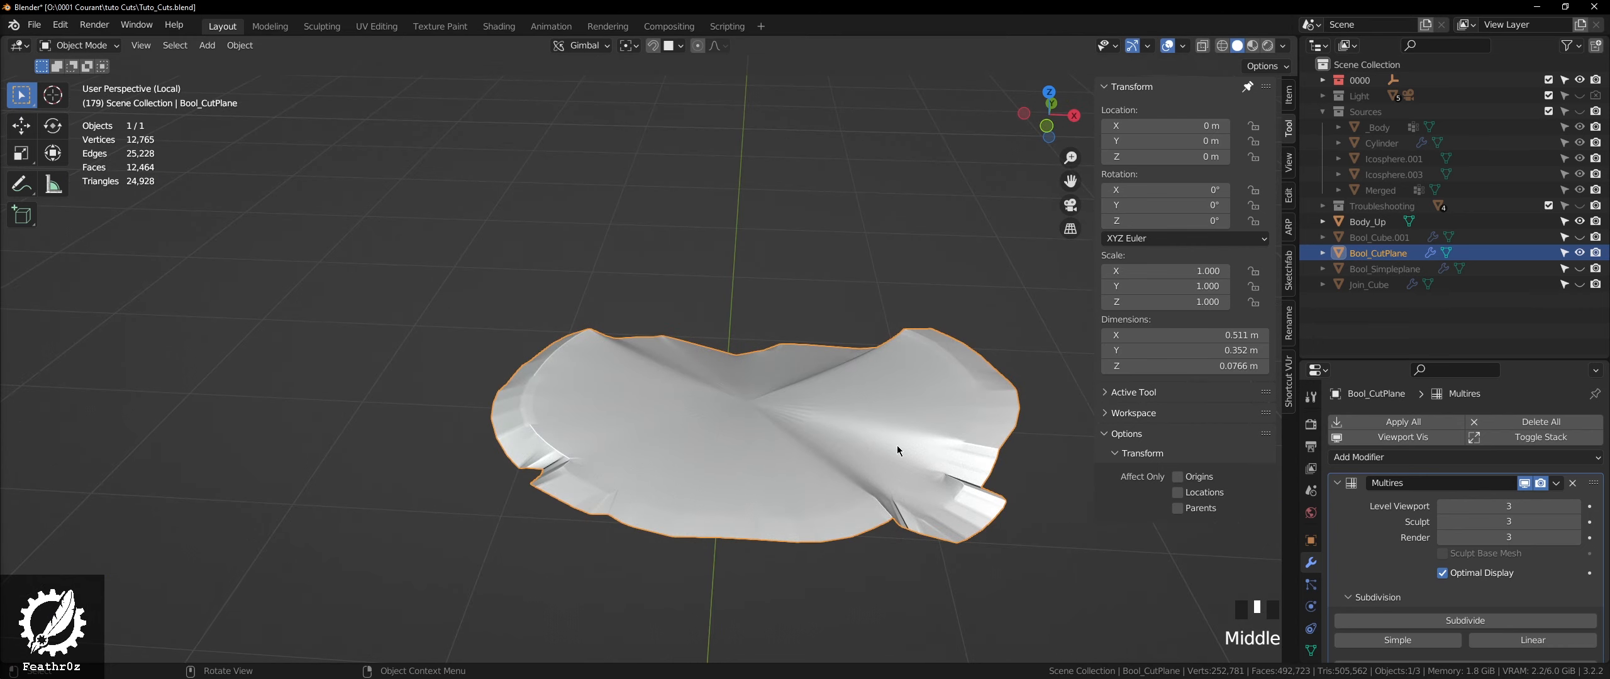
shift+middle_drag(915, 446, 943, 356)
scroll(830, 461, up, 3)
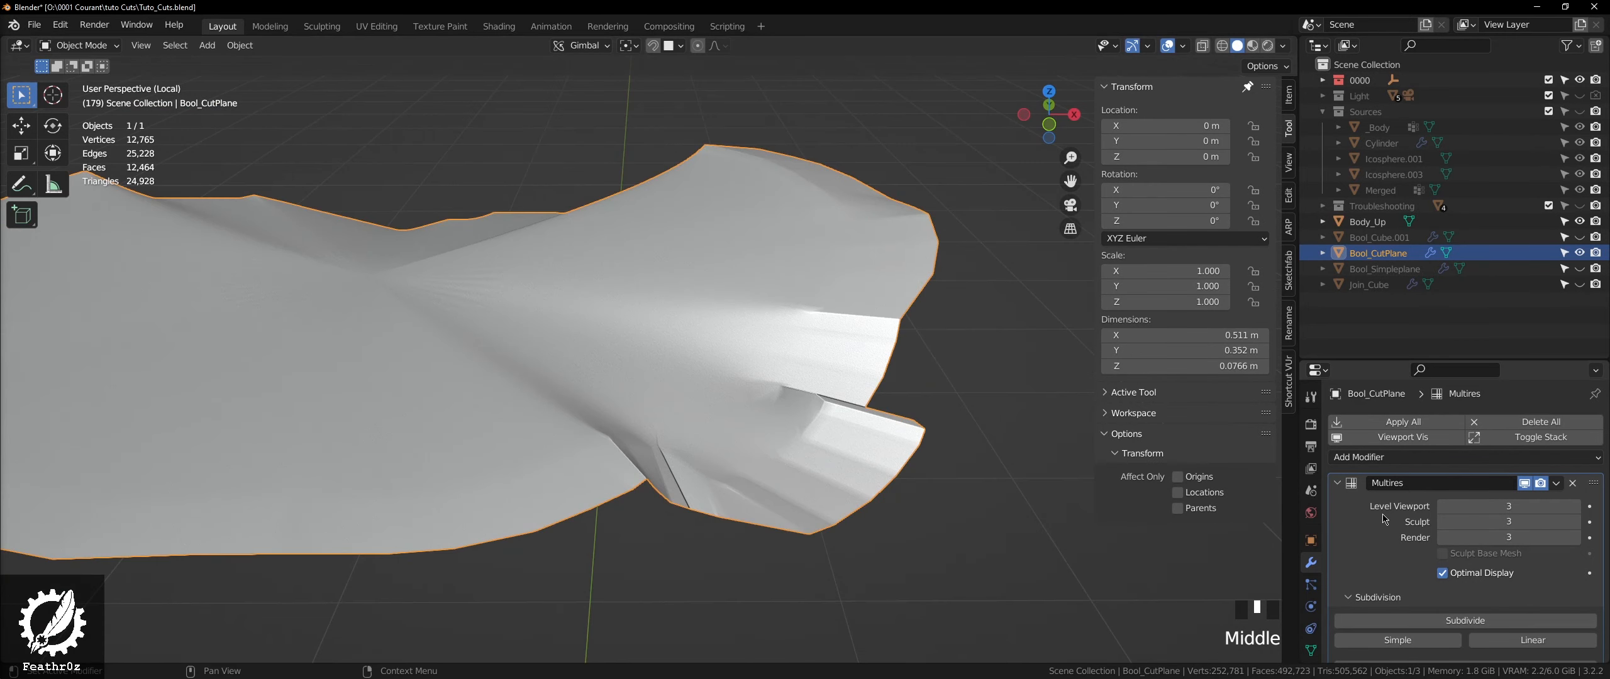
key(shift+d)
right_click(758, 350)
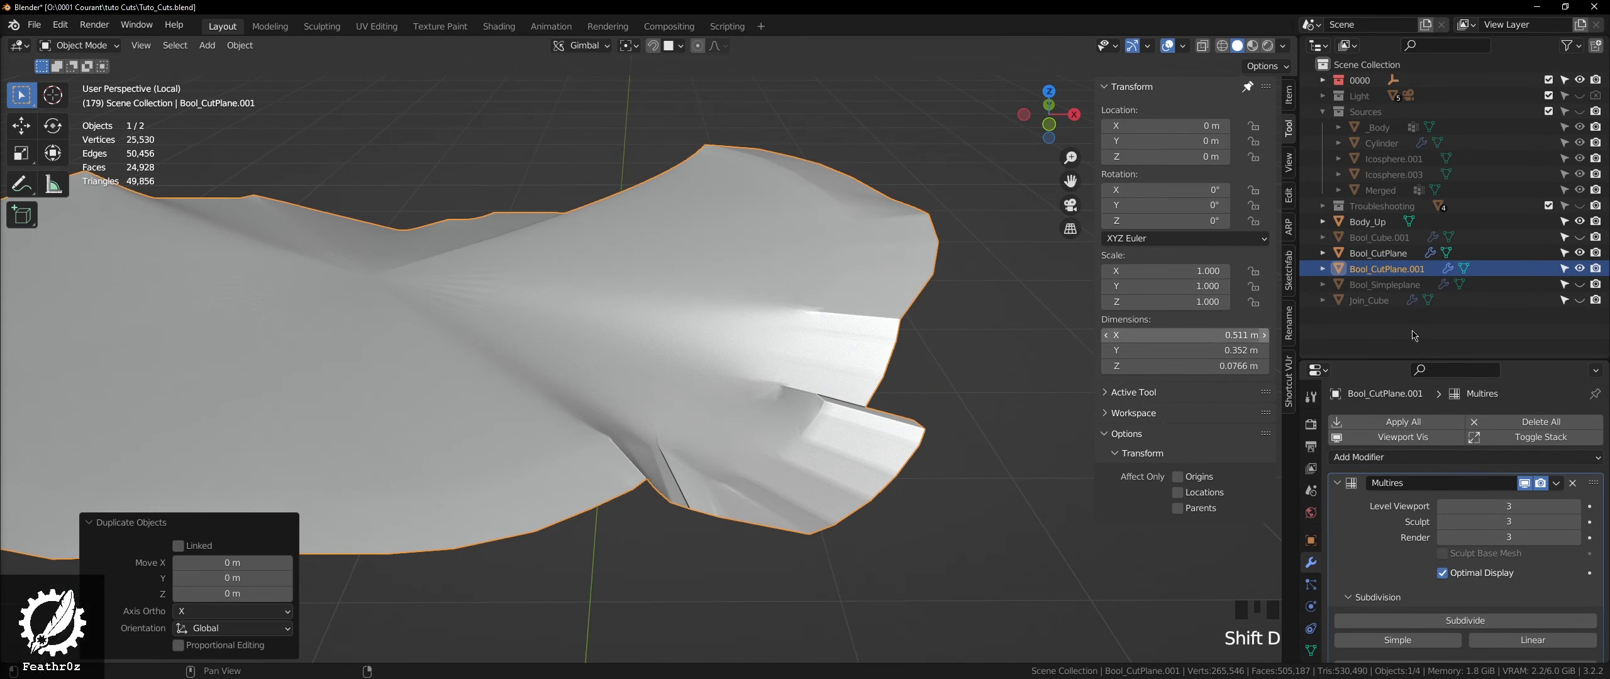
- Hide the original Bool_CutPlane as a backup and save the file
click(1585, 255)
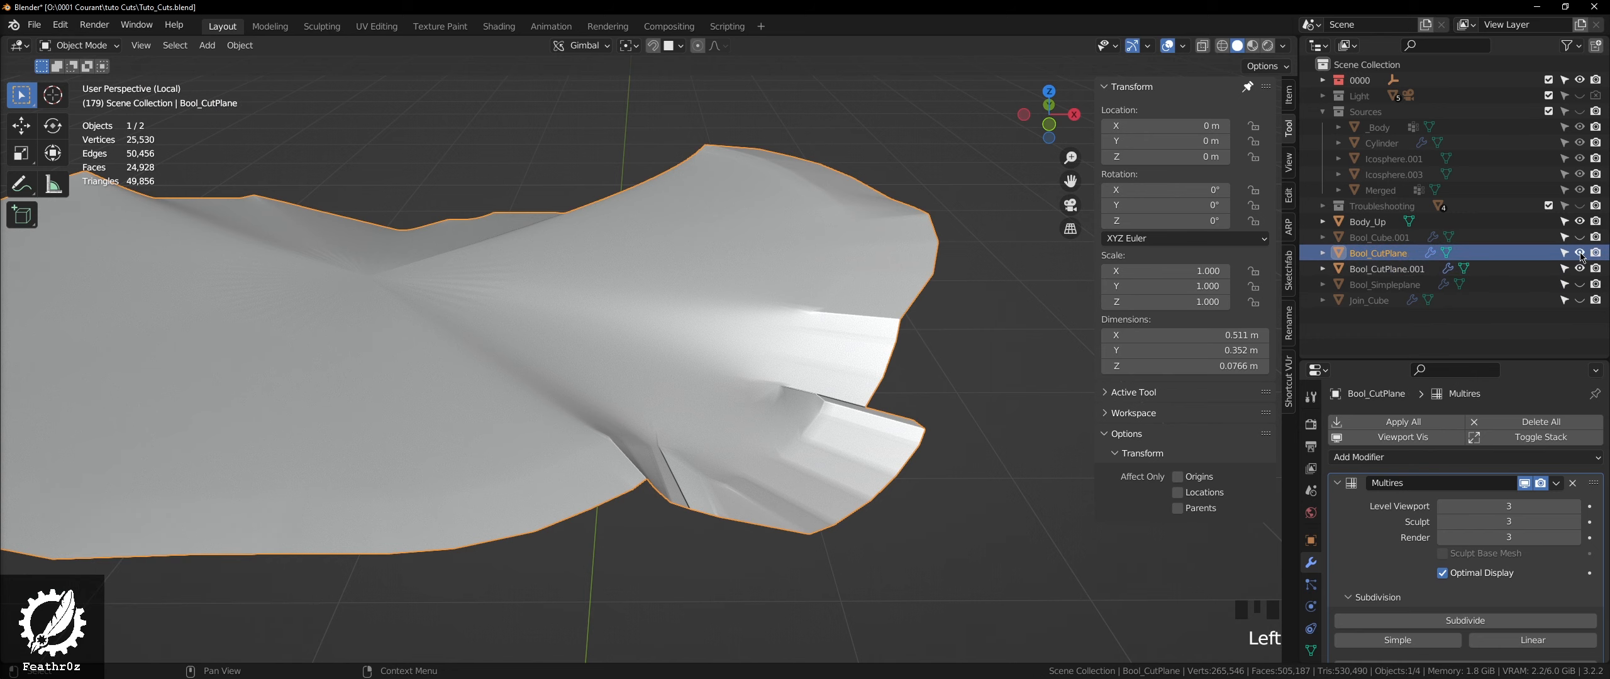
click(1581, 255)
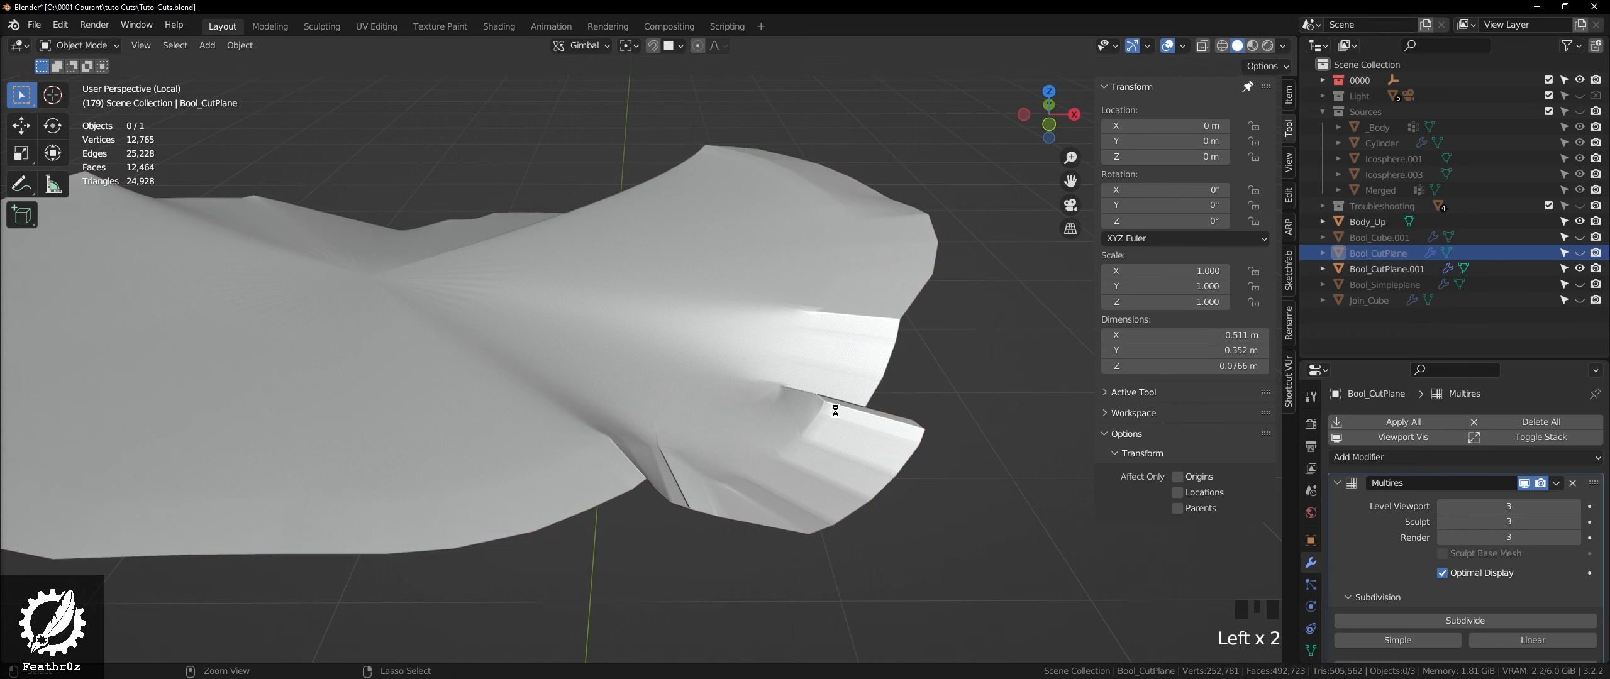
key(ctrl+s)
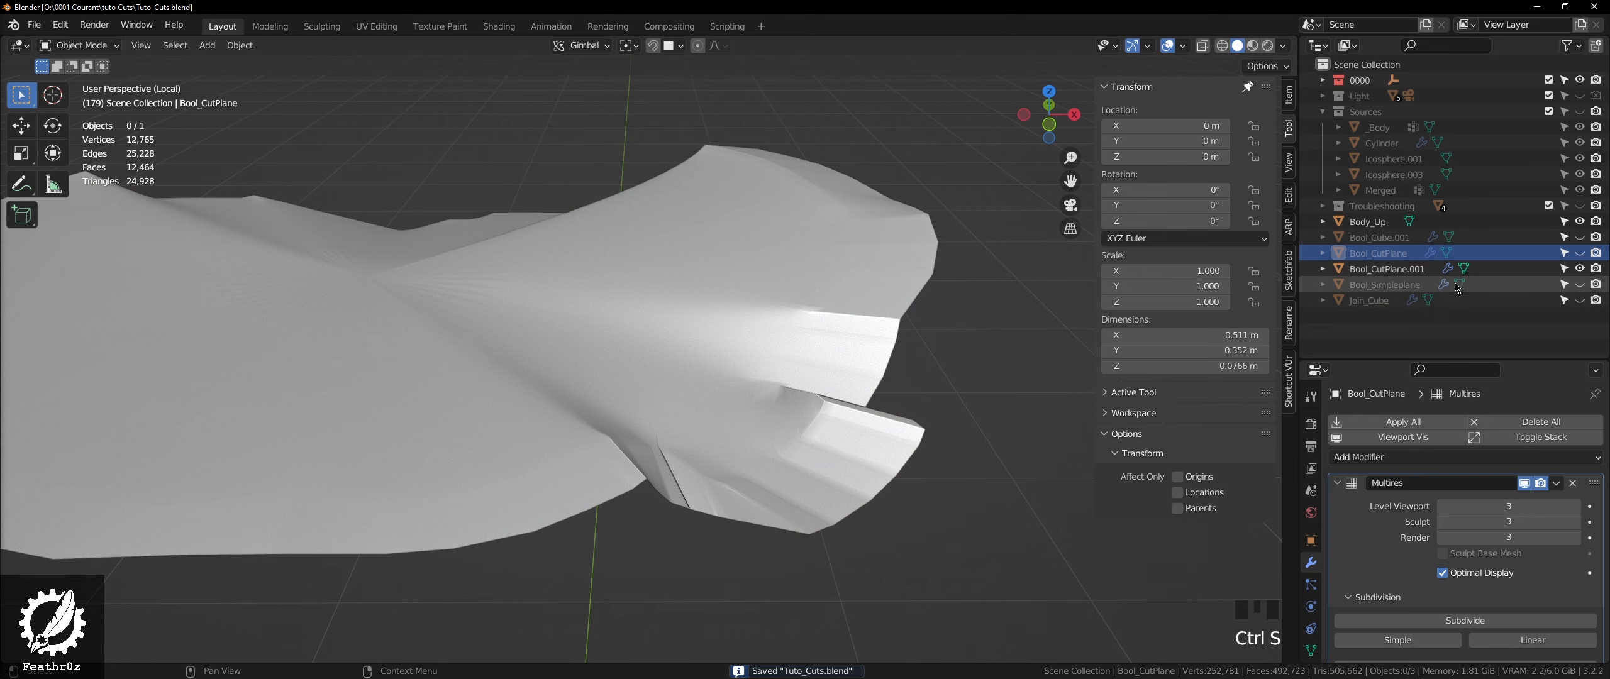
- Apply the Multires modifier on Bool_CutPlane.001 and show its wireframe overlay
click(1519, 270)
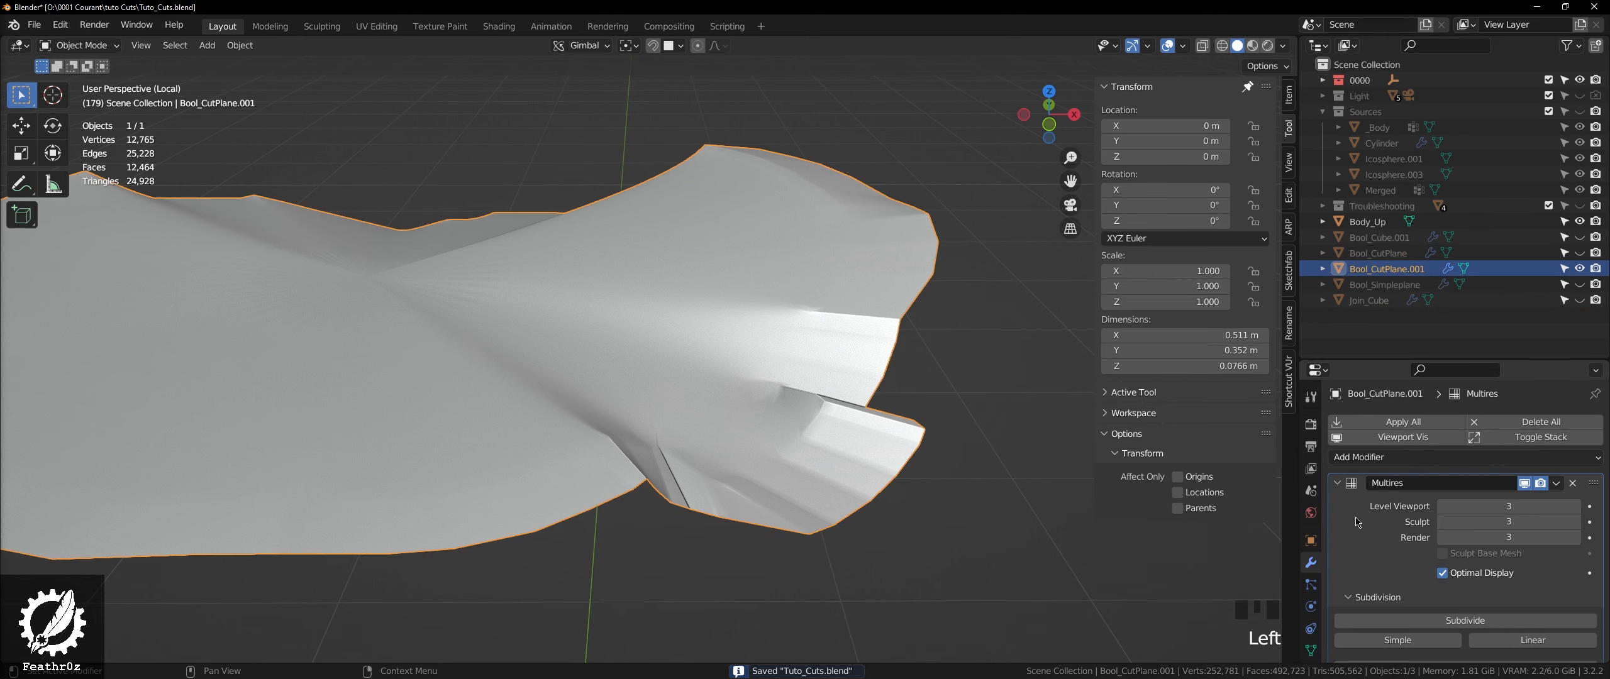
key(ctrl+a)
scroll(986, 359, down, 3)
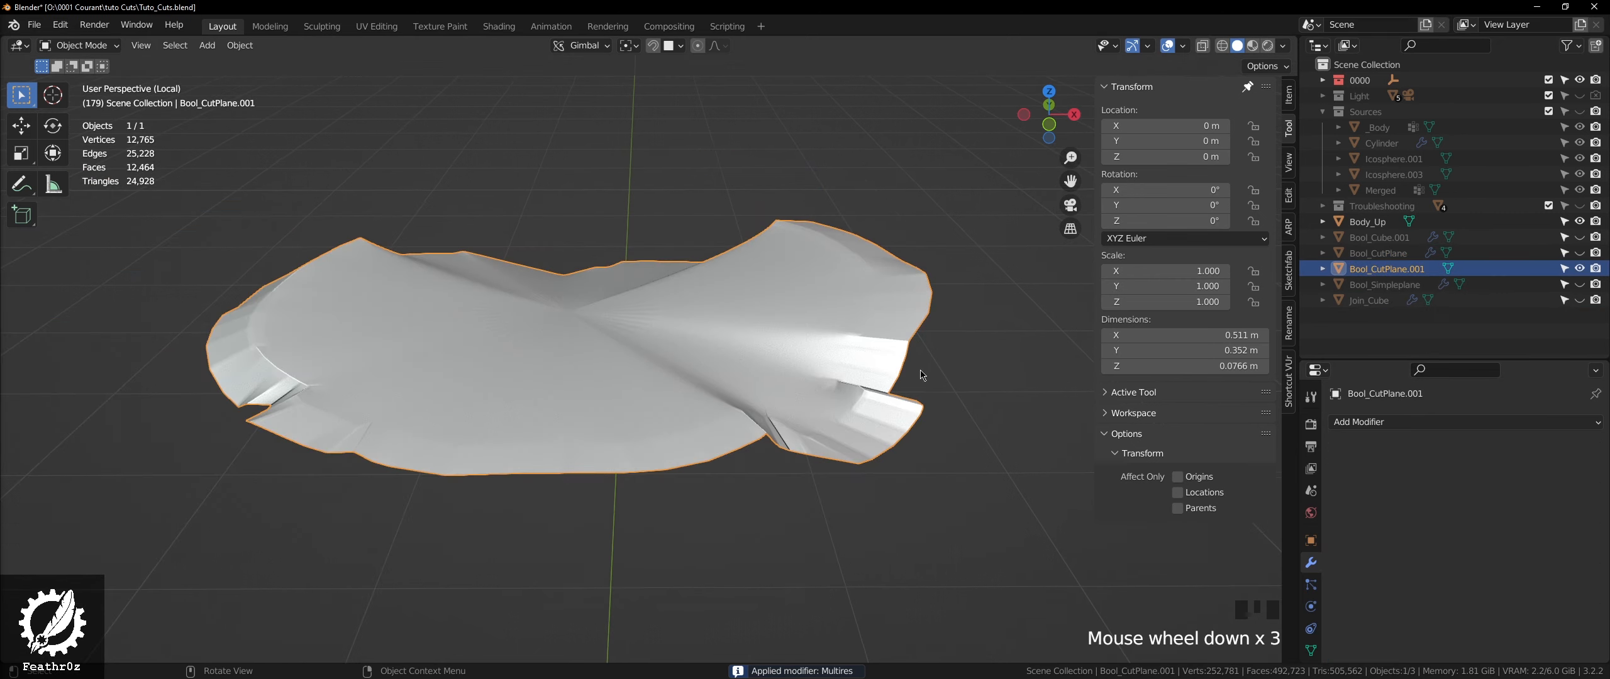
middle_drag(924, 376, 772, 387)
right_click(803, 336)
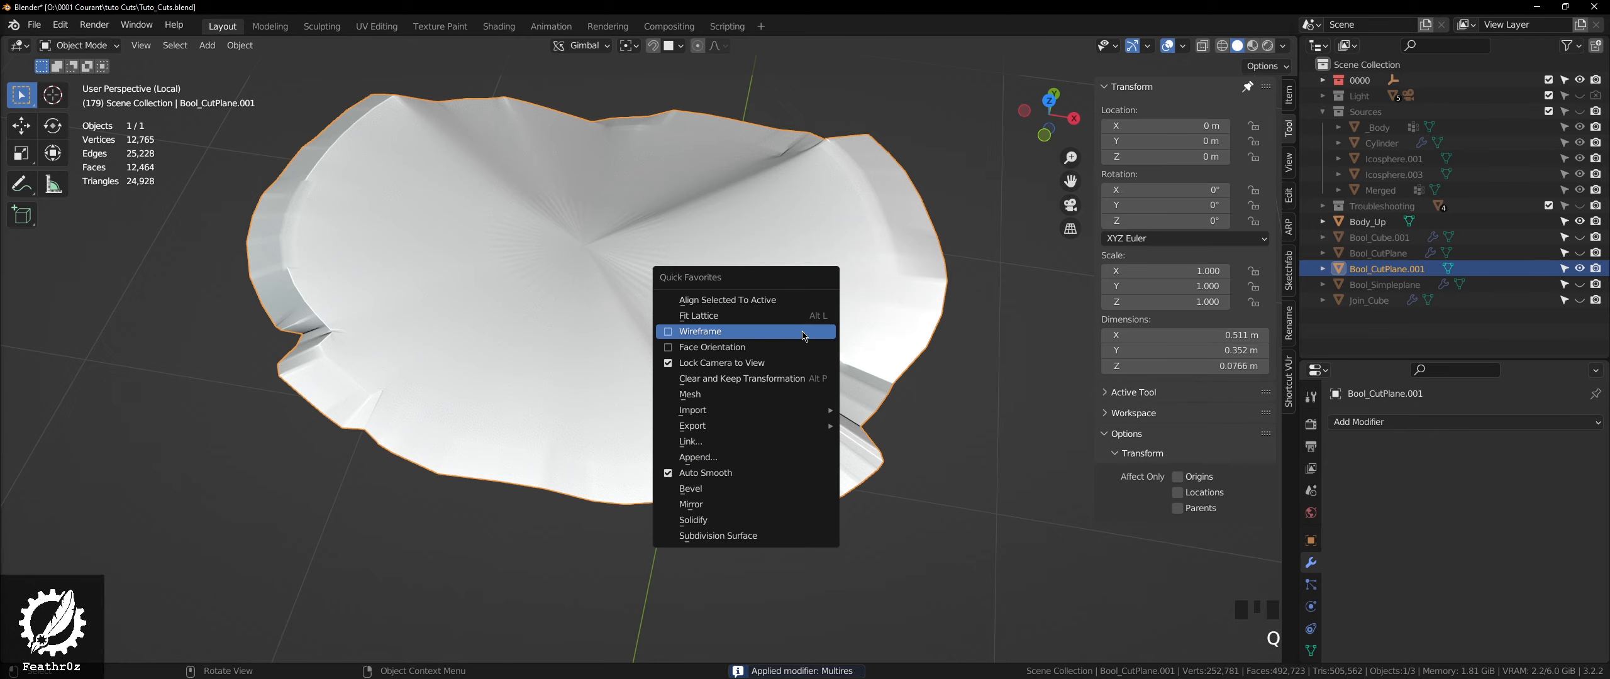
click(755, 324)
mouse_move(599, 363)
middle_down()
mouse_move(628, 375)
mouse_move(643, 294)
mouse_move(634, 392)
middle_up()
- Add a Decimate modifier to Bool_CutPlane.001 with a collapse ratio of 0.2 and save the file
click(1380, 431)
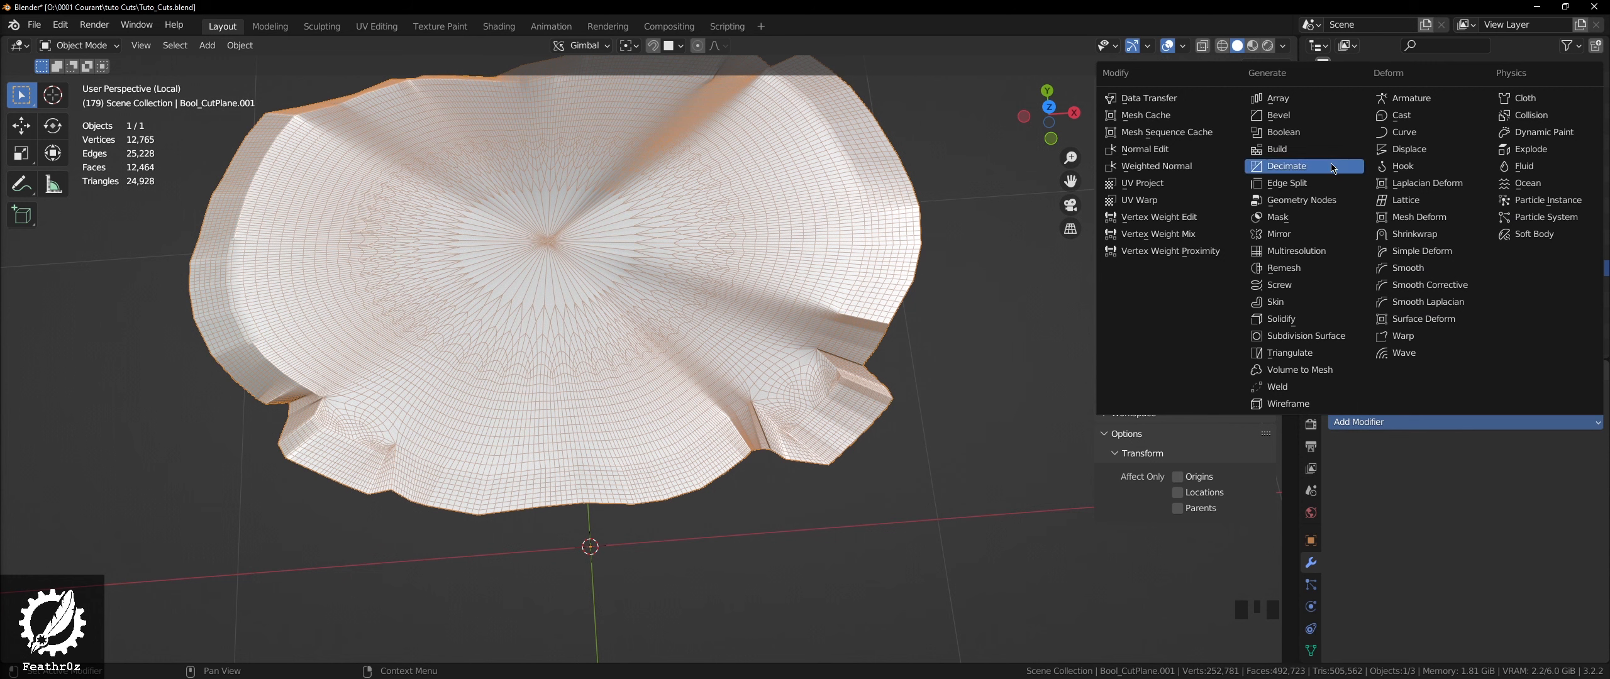
click(1287, 166)
click(1513, 528)
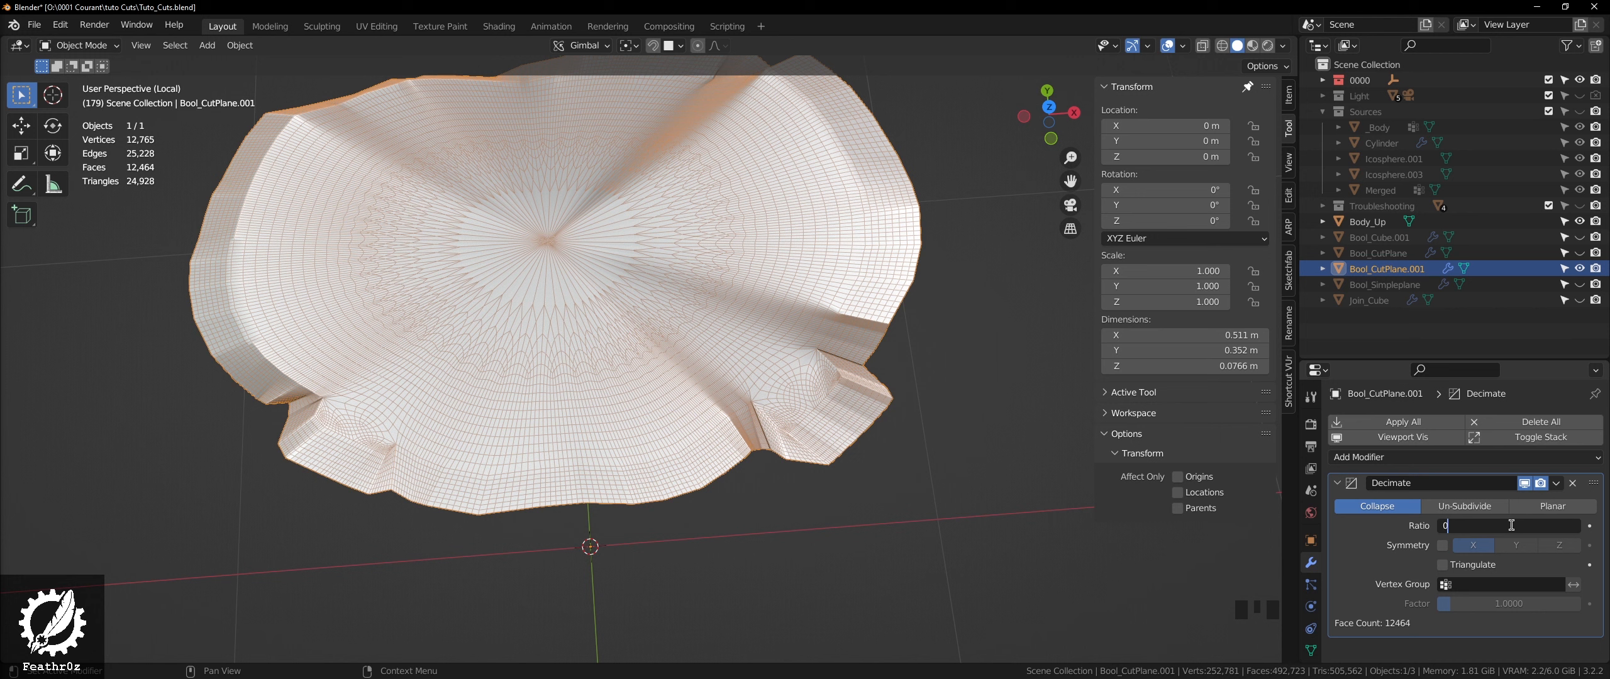
key(Return)
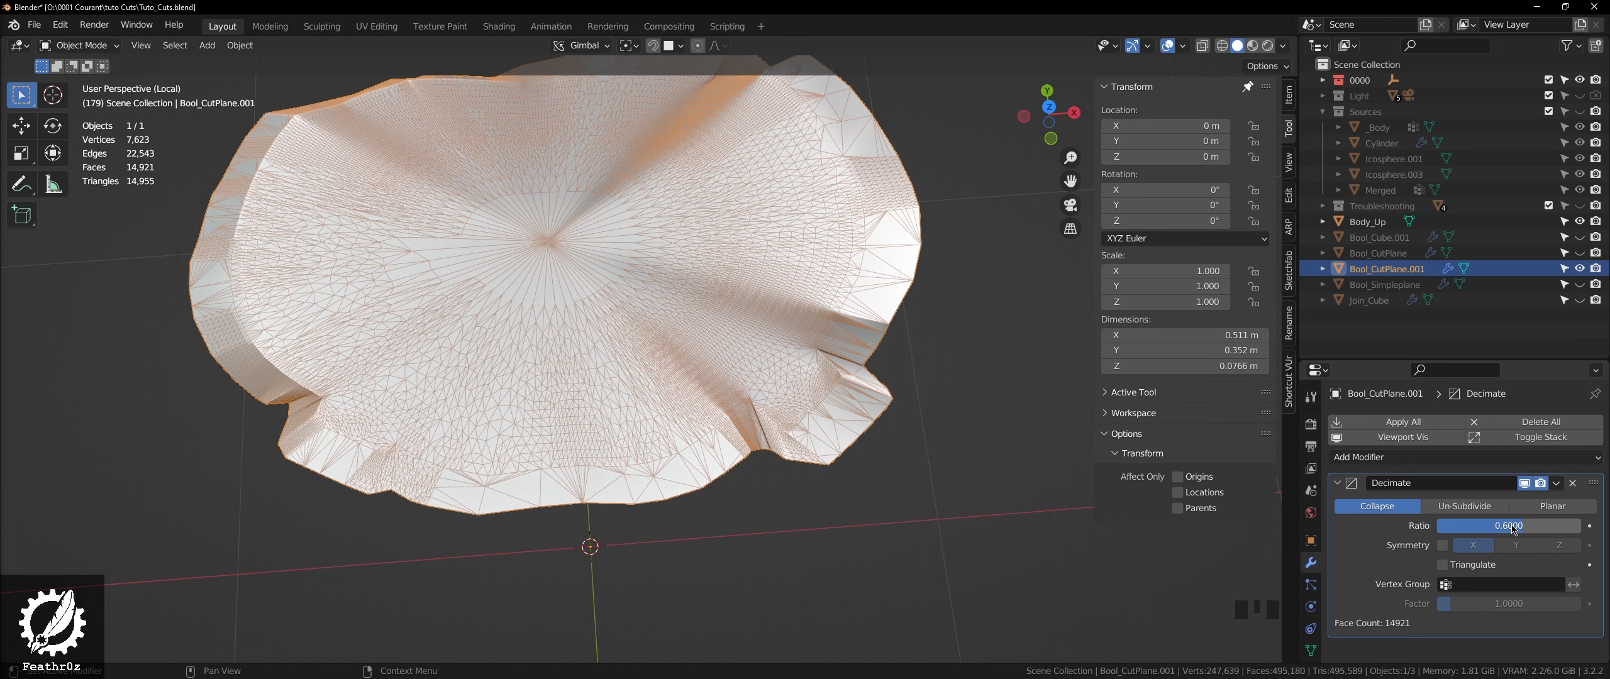
drag(1510, 526, 1447, 526)
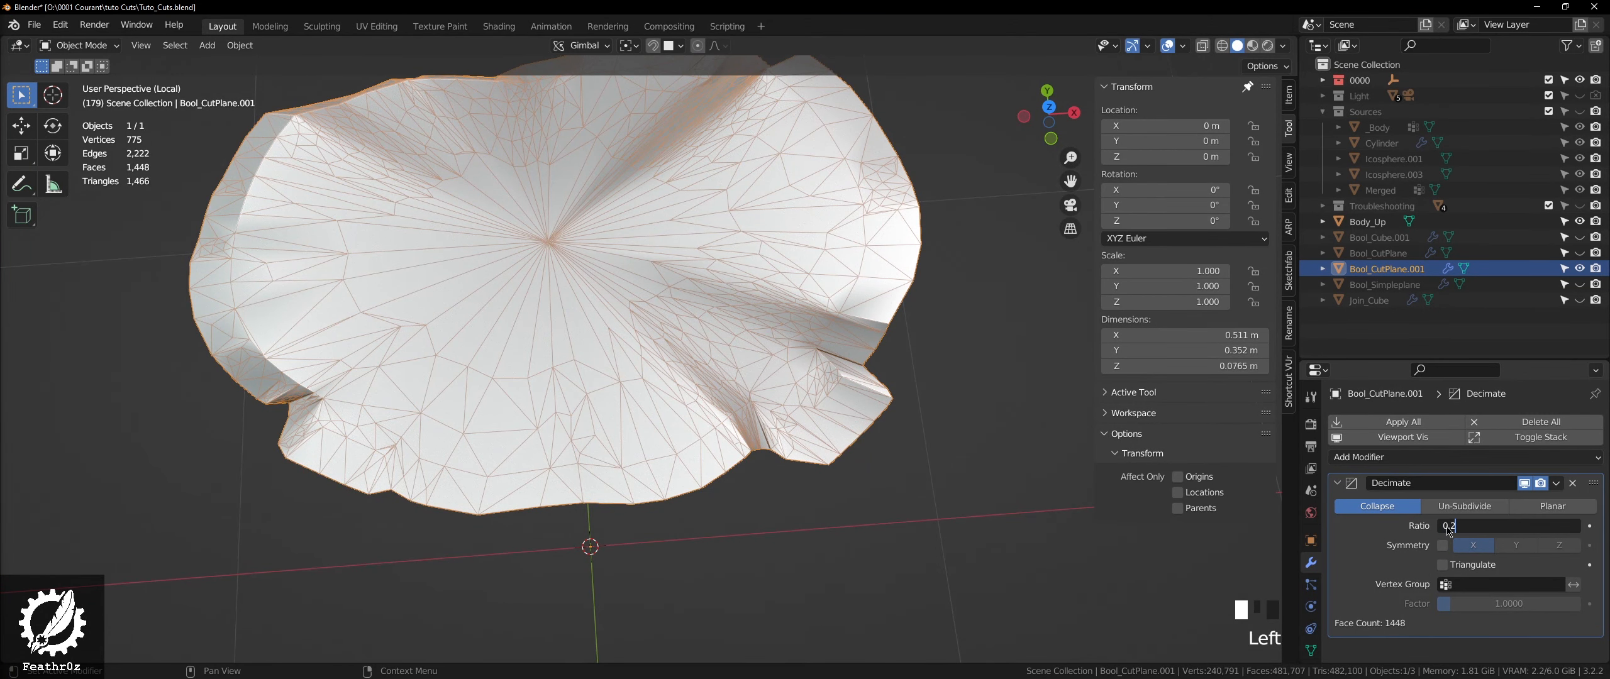
key(Return)
click(906, 457)
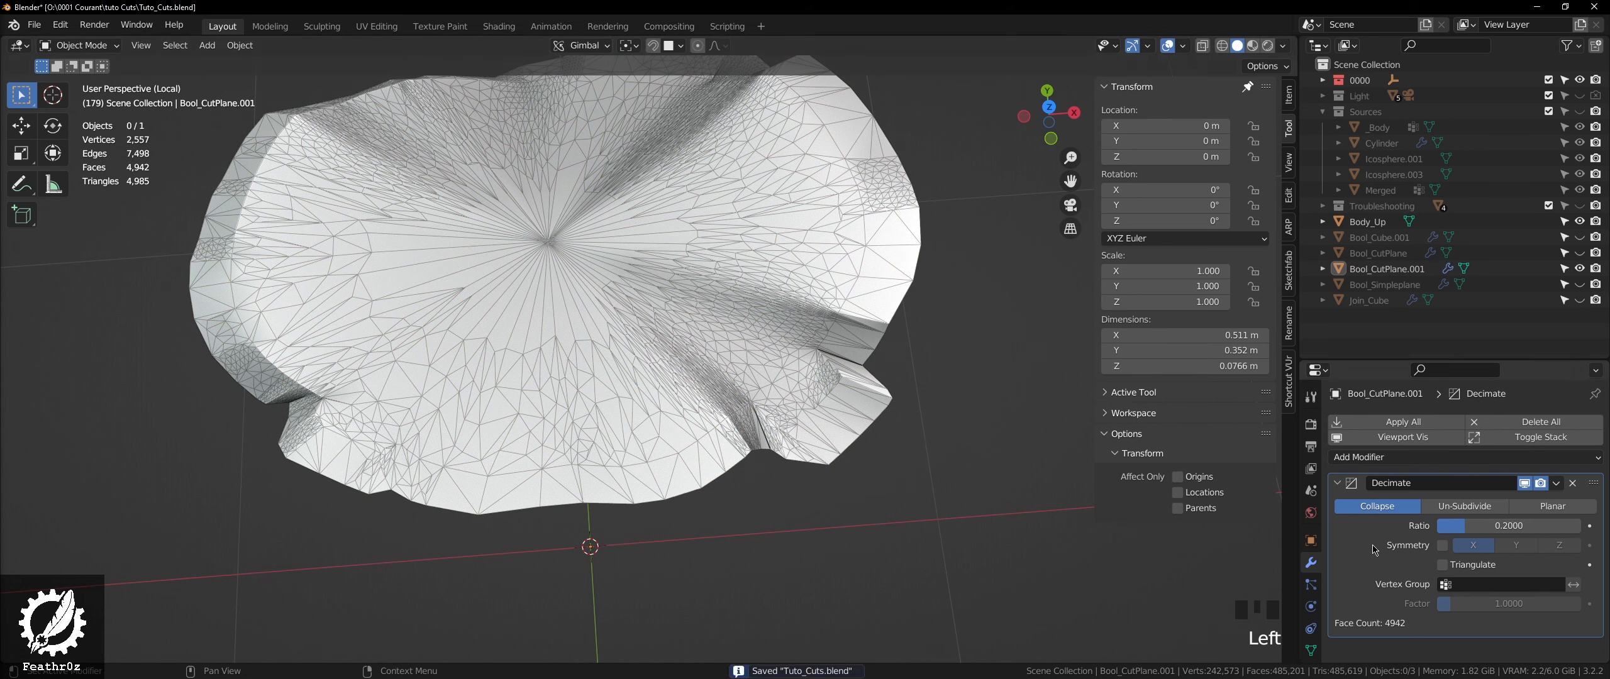
- Apply the Decimate modifier and enter Edit Mode on Bool_CutPlane.001
key(ctrl+a)
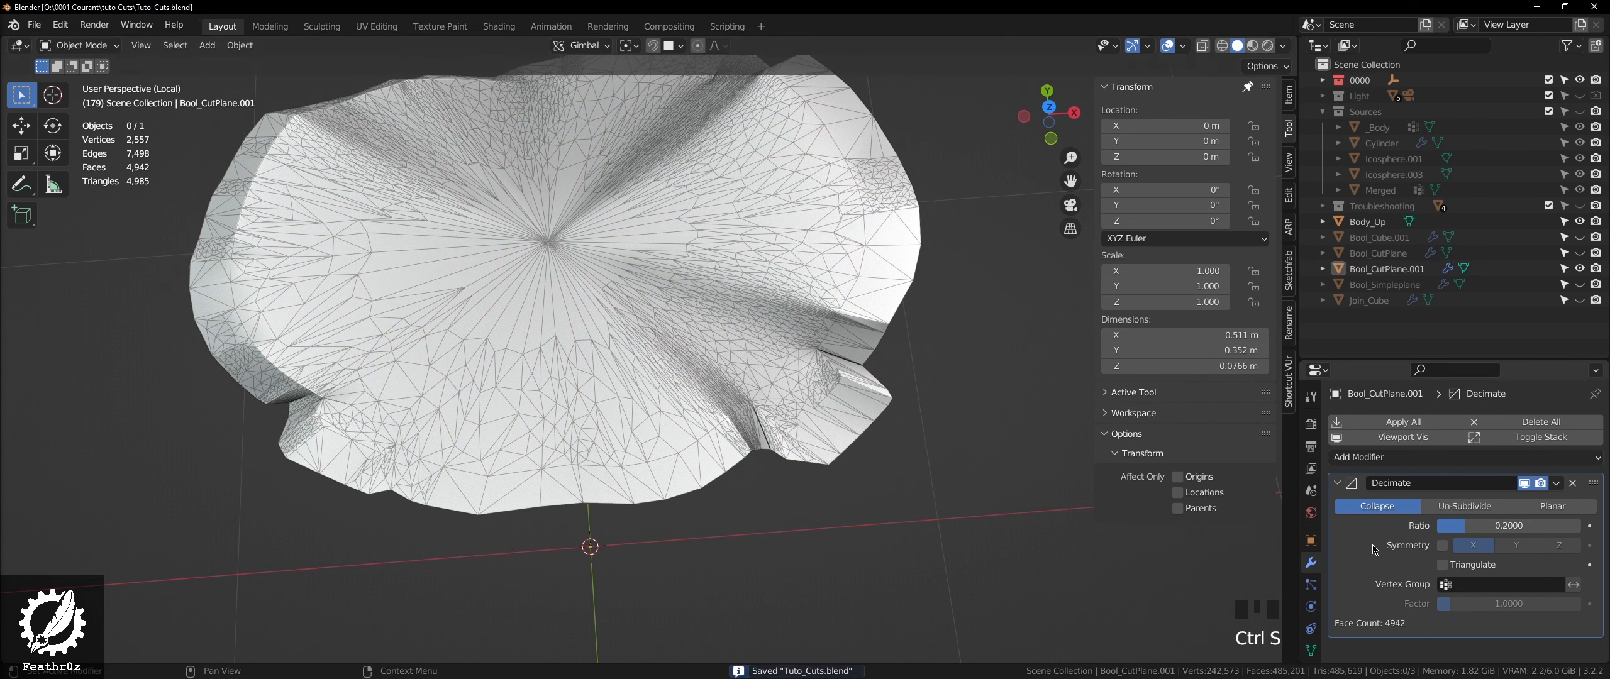
click(842, 469)
middle_drag(842, 469, 681, 367)
scroll(797, 357, down, 3)
scroll(692, 410, up, 3)
key(Tab)
- Try extruding the whole cut plane mesh downward along its normal to give it thickness
middle_drag(692, 410, 719, 331)
key(a)
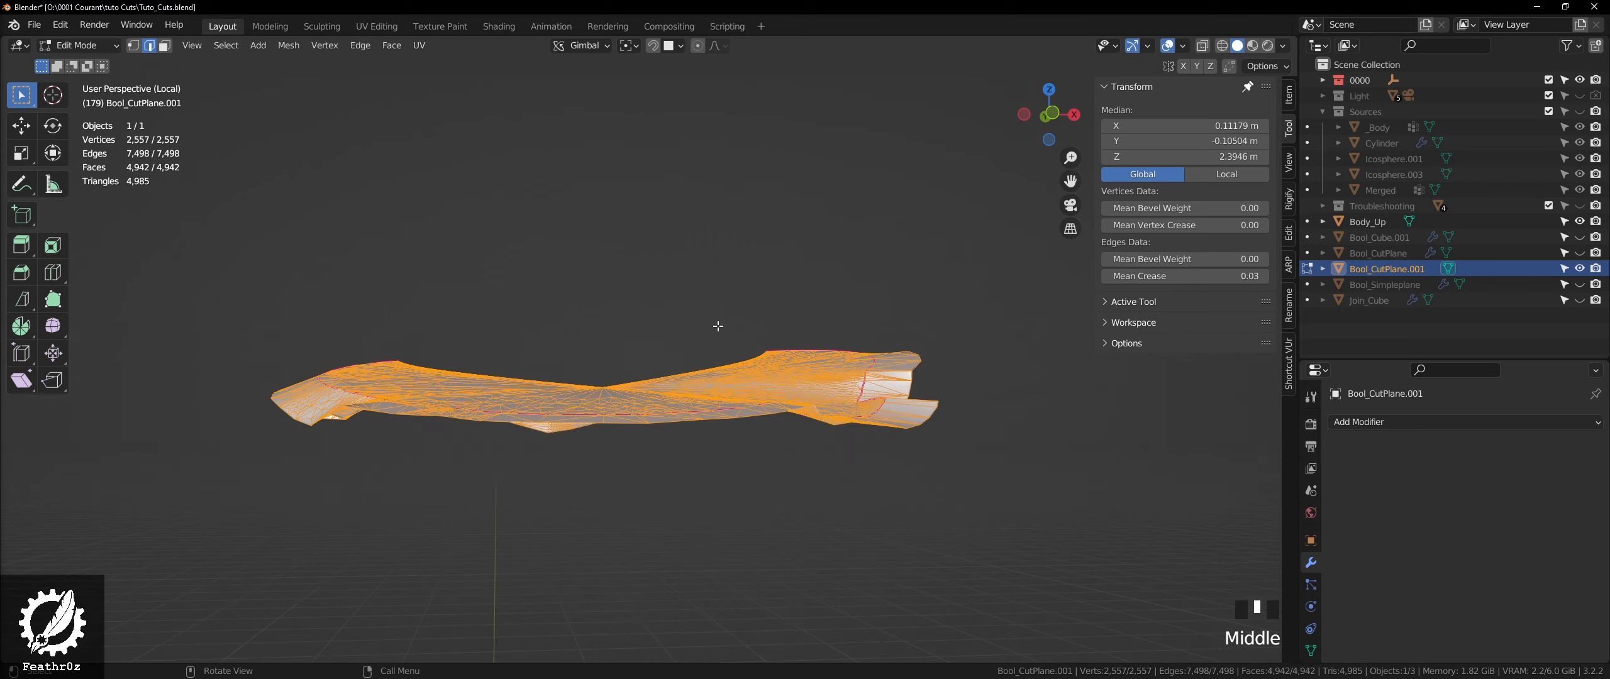
key(e)
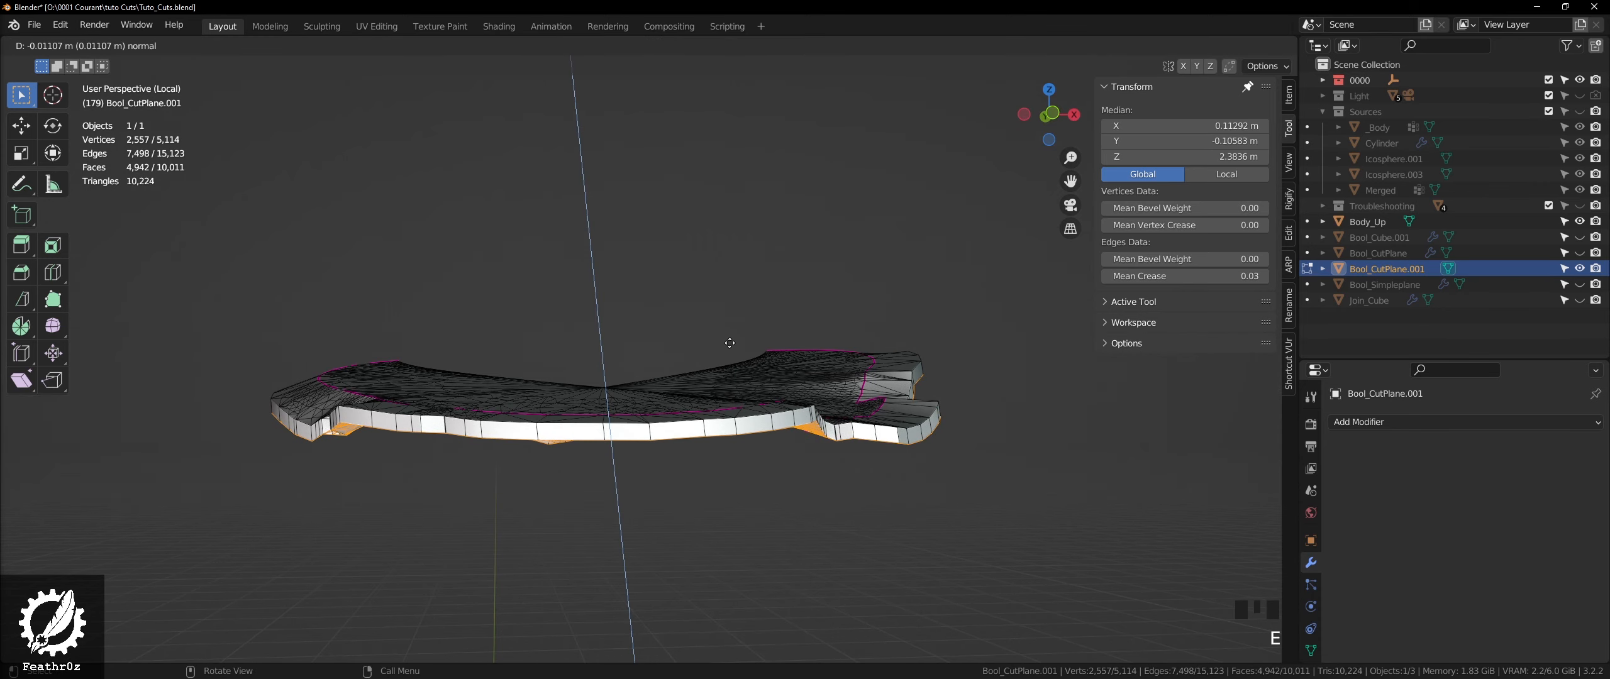
click(734, 343)
- Exit local view and check the extruded cut plane's thickness against the waist rings of the body
key(KP_Divide)
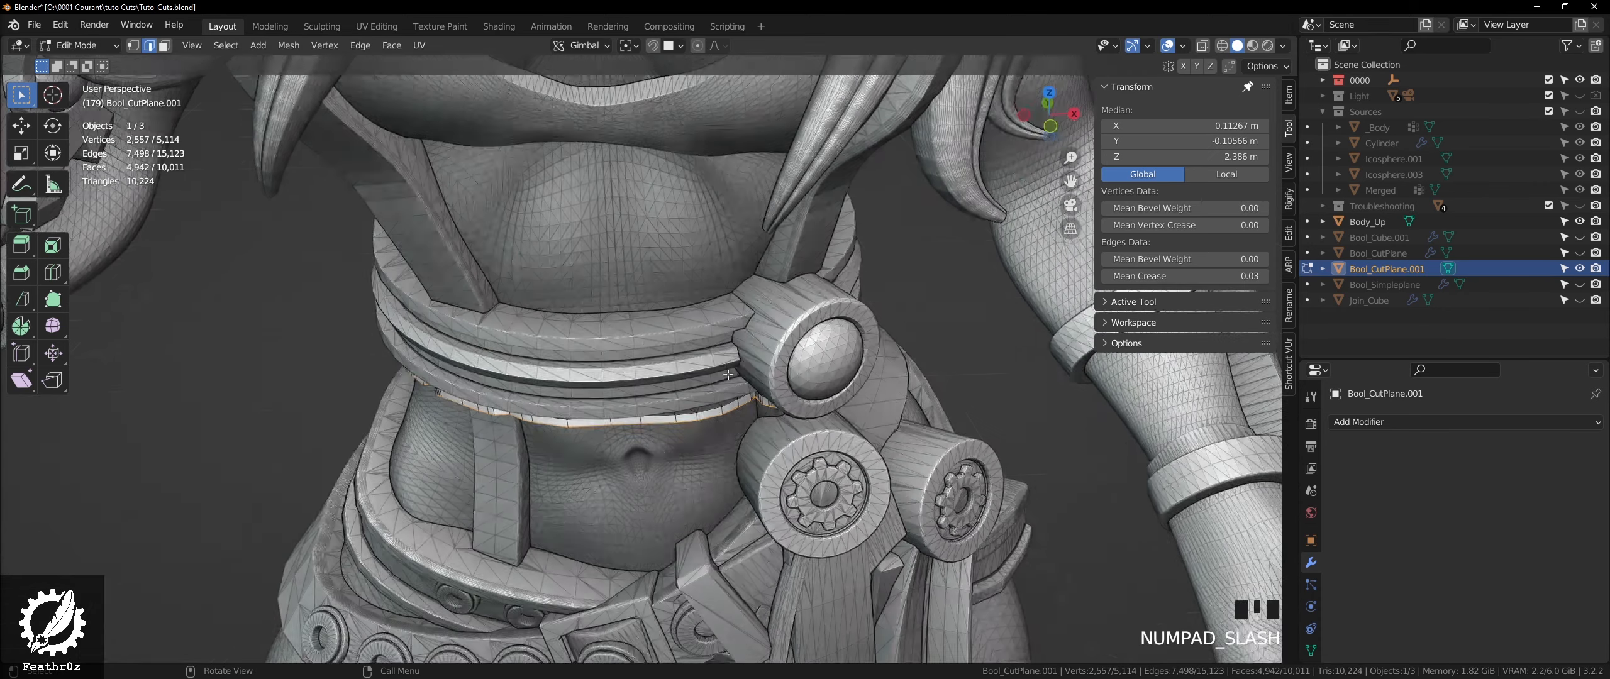
scroll(755, 381, up, 3)
middle_drag(897, 403, 890, 359)
scroll(890, 359, up, 2)
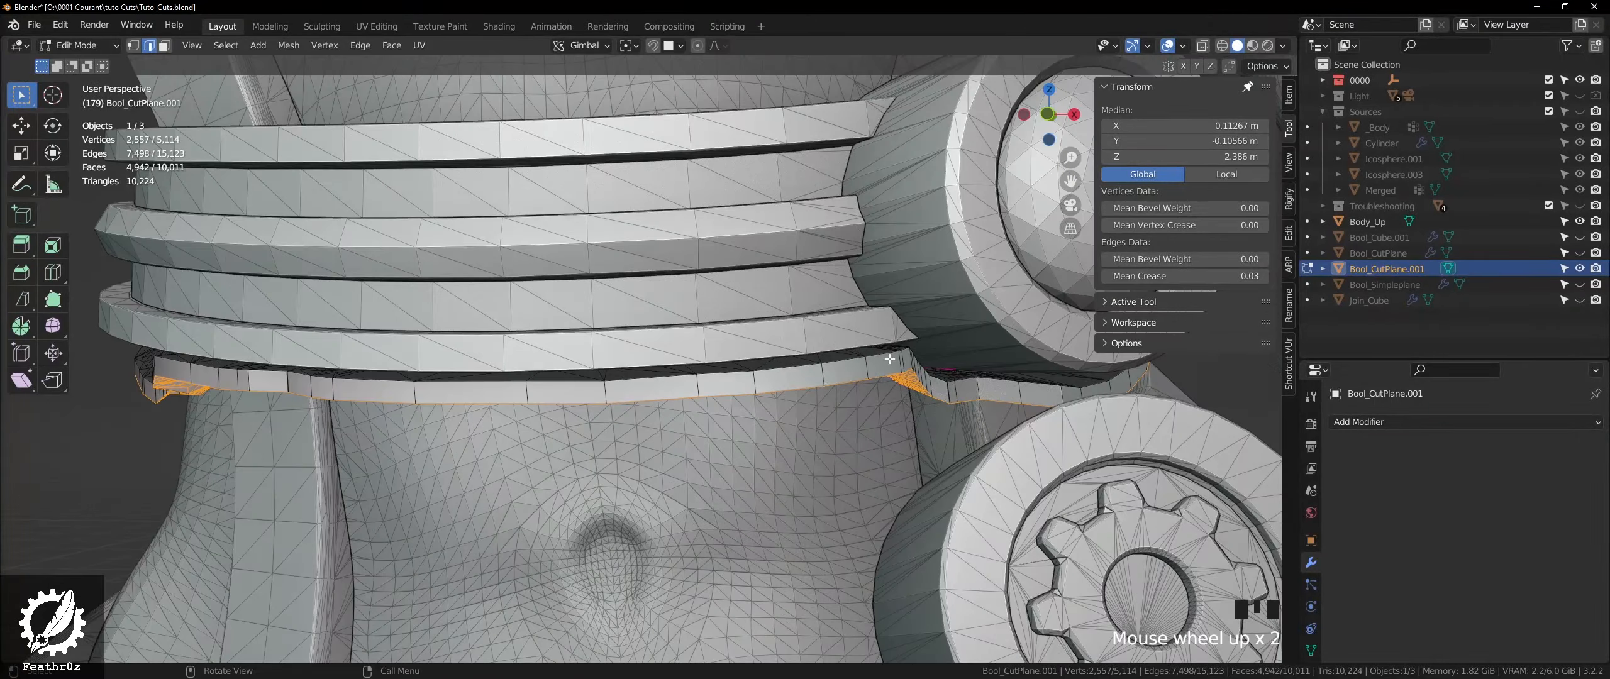
scroll(890, 359, up, 3)
scroll(865, 383, up, 2)
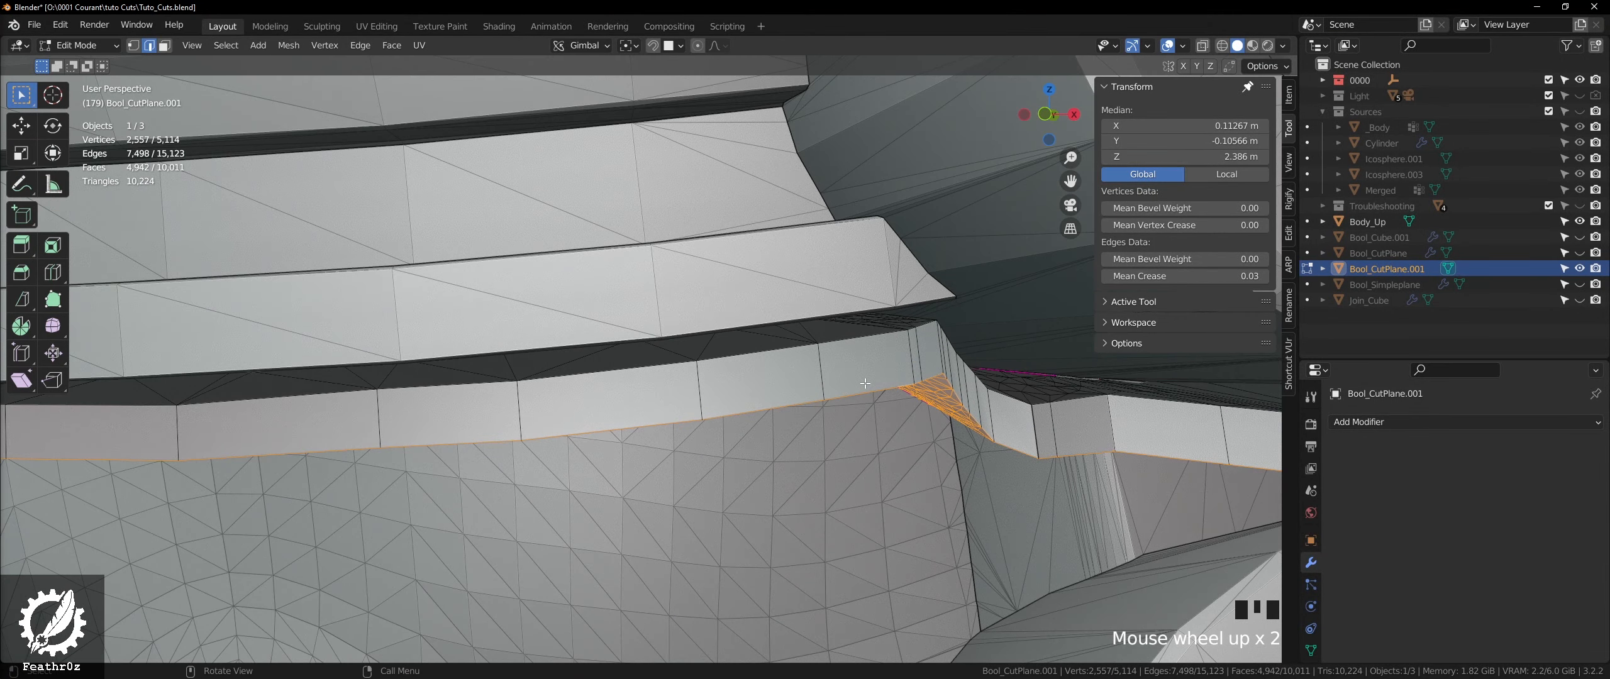
- Undo the first extrusion and extrude all of Bool_CutPlane.001 about 0.0063 m downward along its normal
key(shift+h)
scroll(866, 383, up, 2)
middle_drag(865, 383, 813, 345)
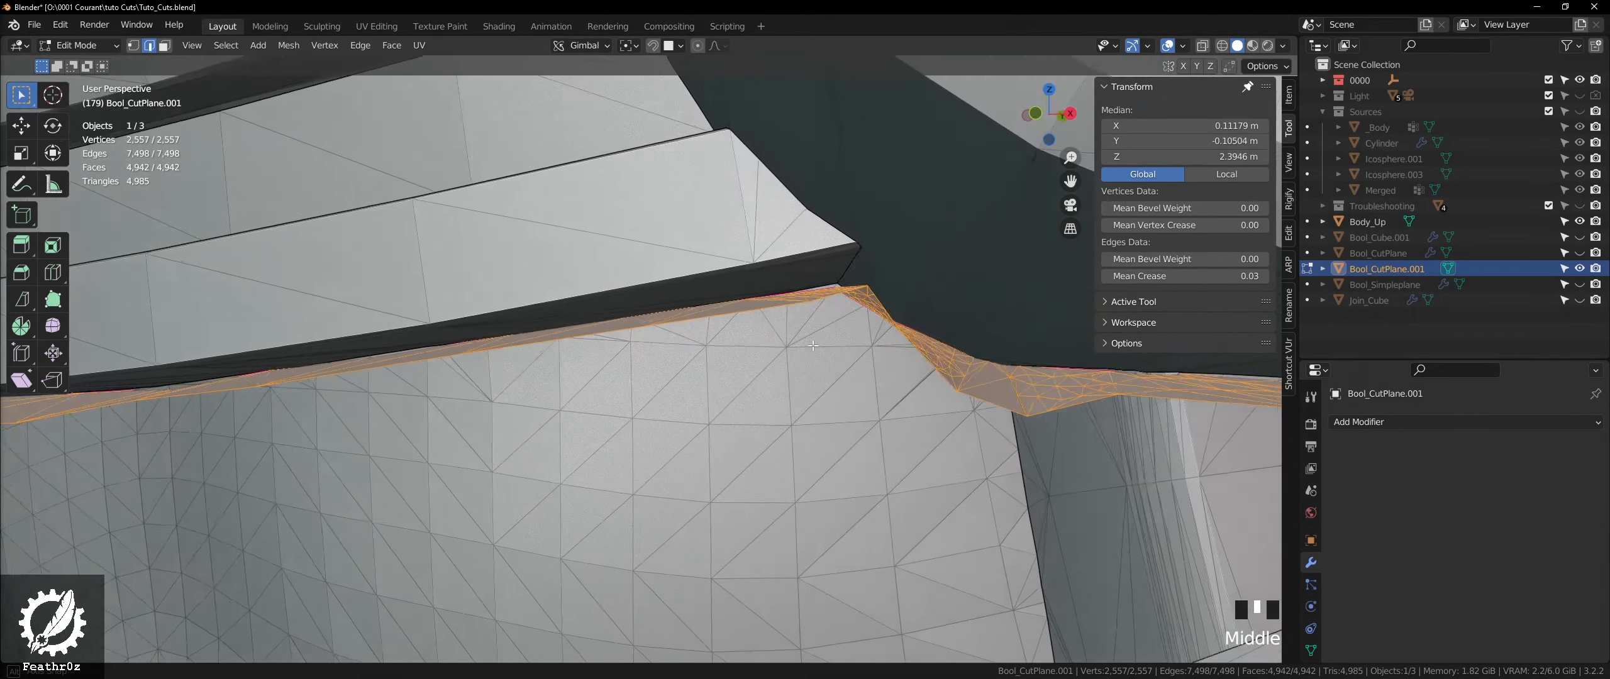
key(e)
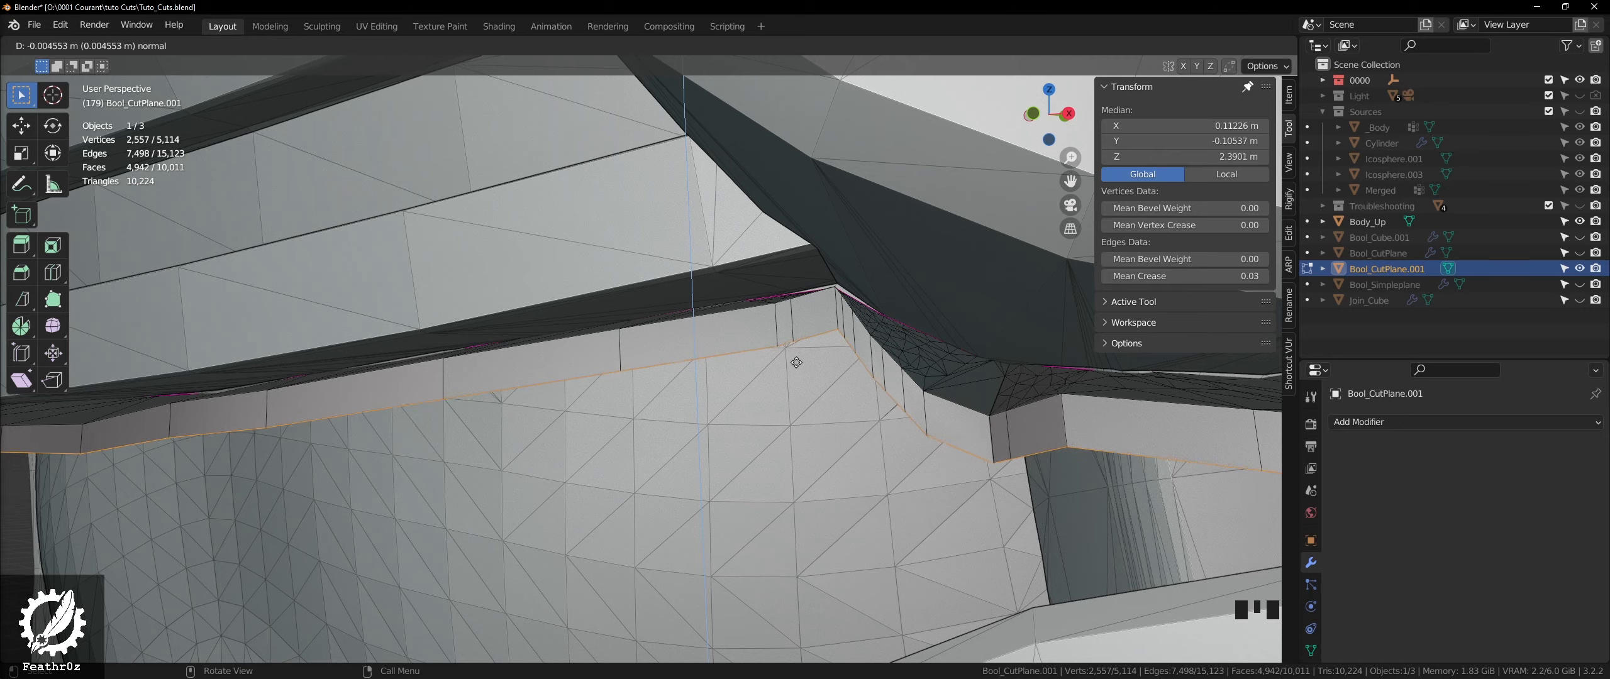
click(796, 363)
scroll(810, 332, down, 12)
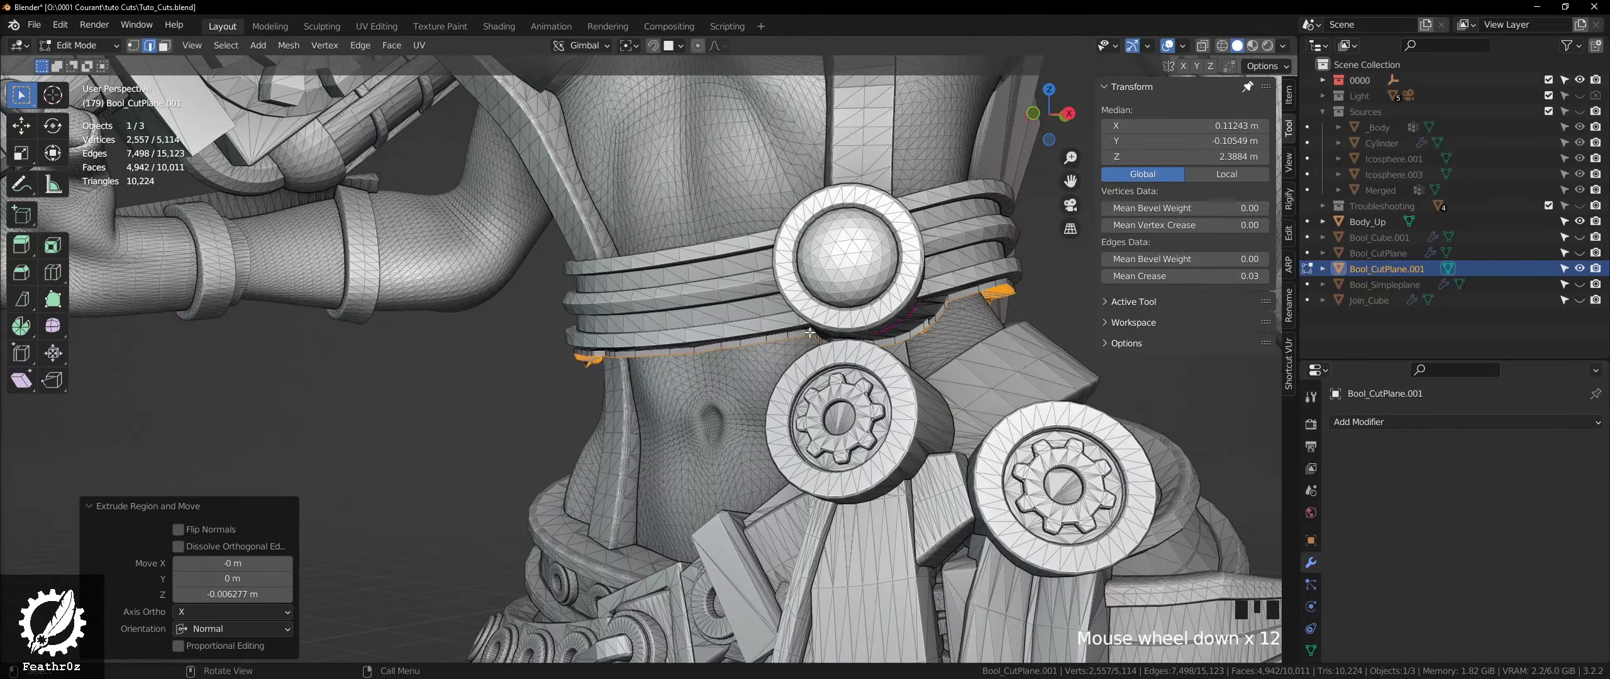
- Leave Edit Mode and isolate Bool_CutPlane.001 in local view with a Decimate modifier at ratio 0.1
scroll(810, 332, down, 19)
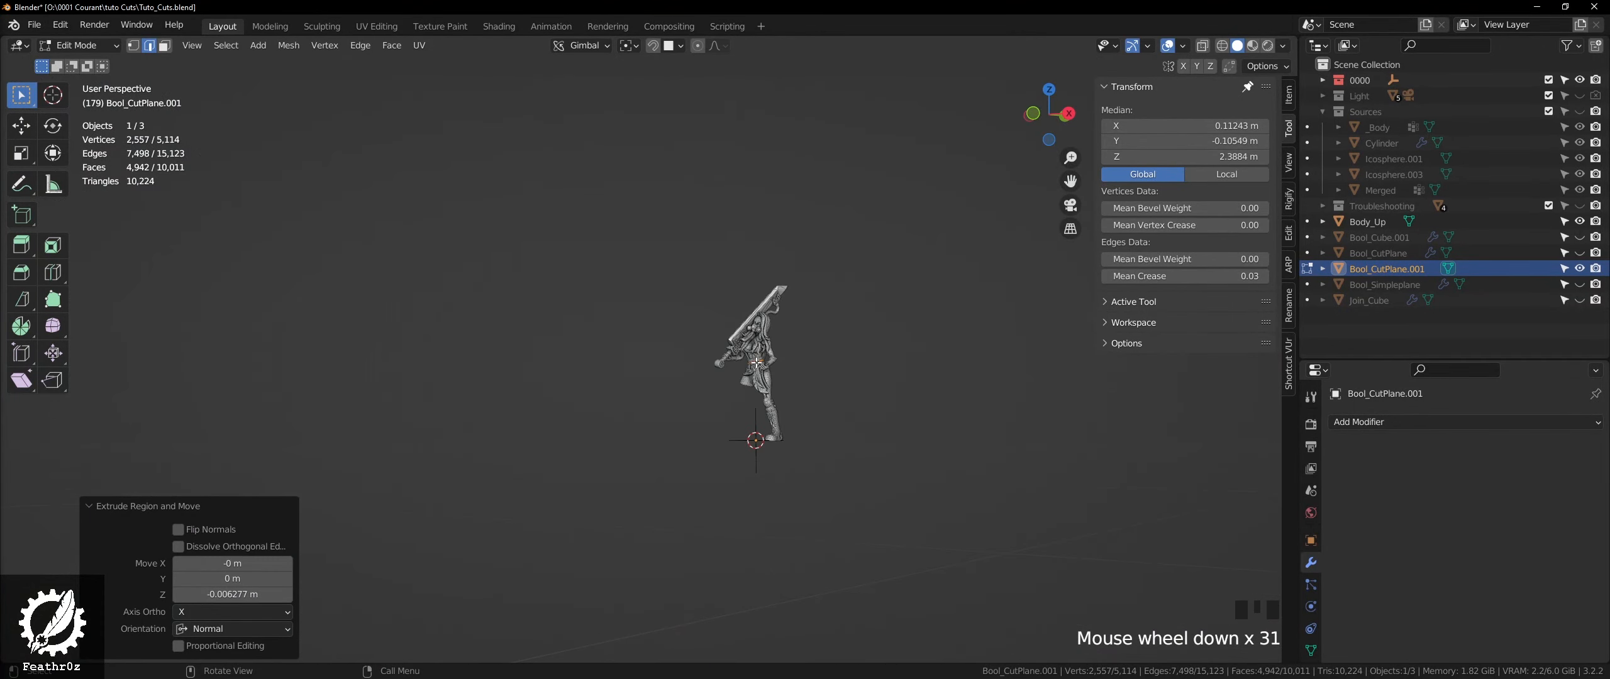
middle_drag(757, 362, 814, 384)
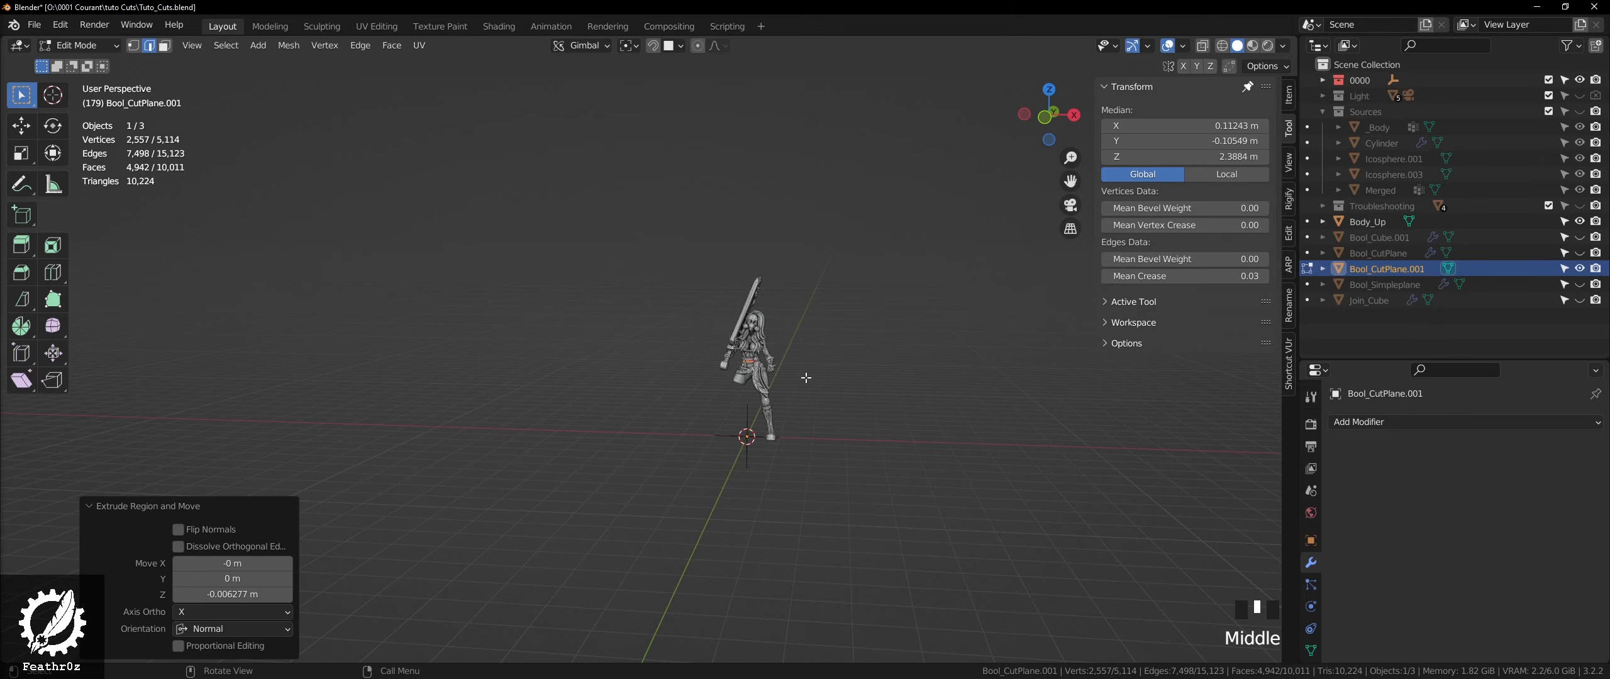
scroll(807, 378, up, 17)
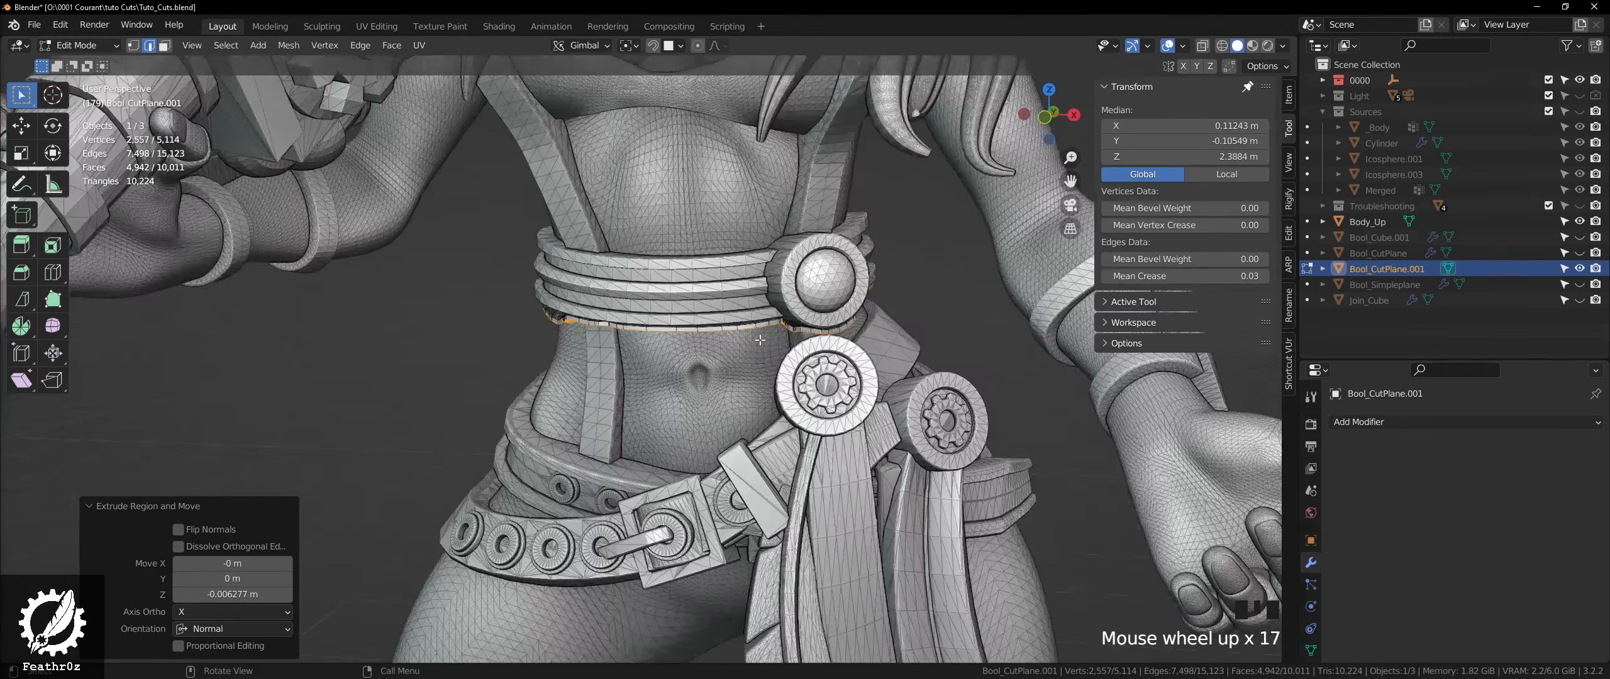
middle_drag(809, 352, 984, 292)
key(Tab)
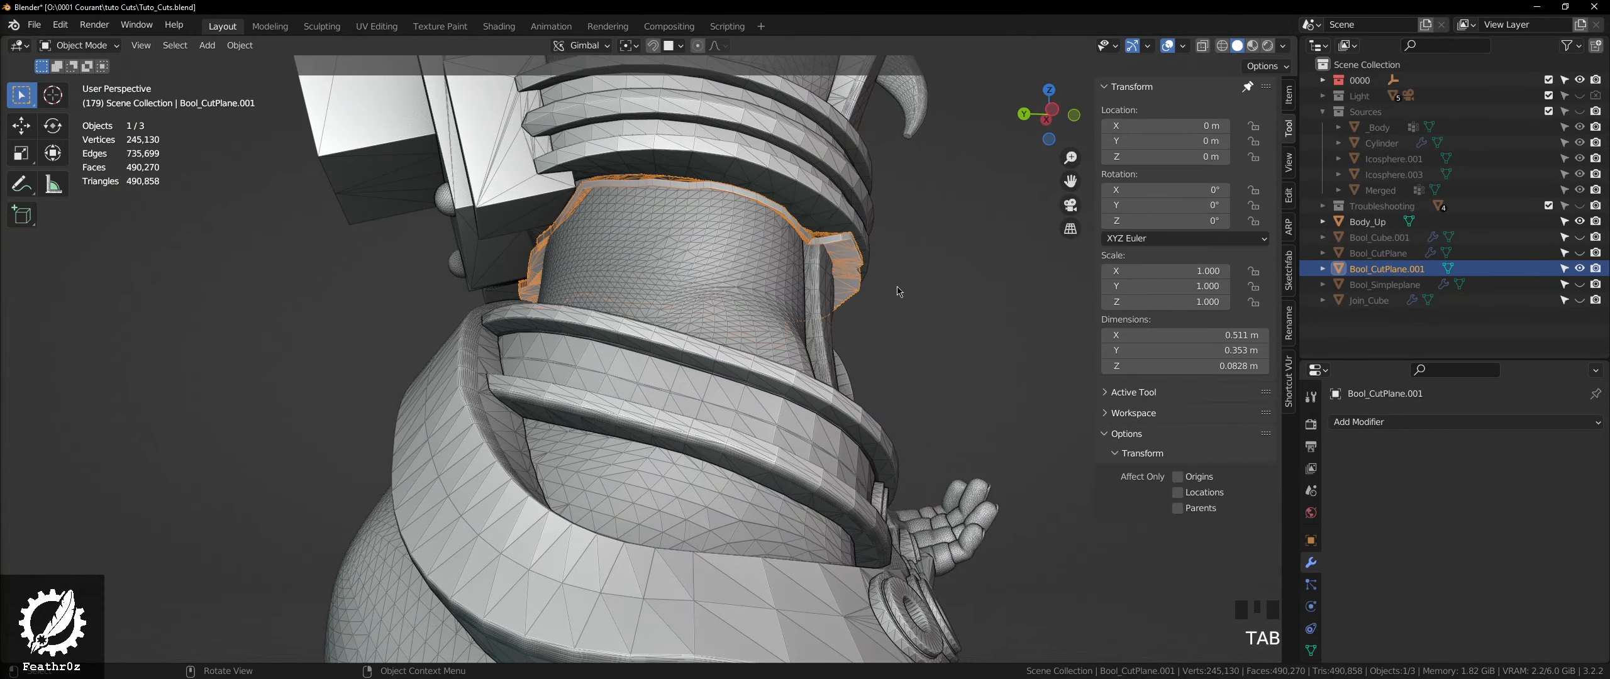
key(KP_Divide)
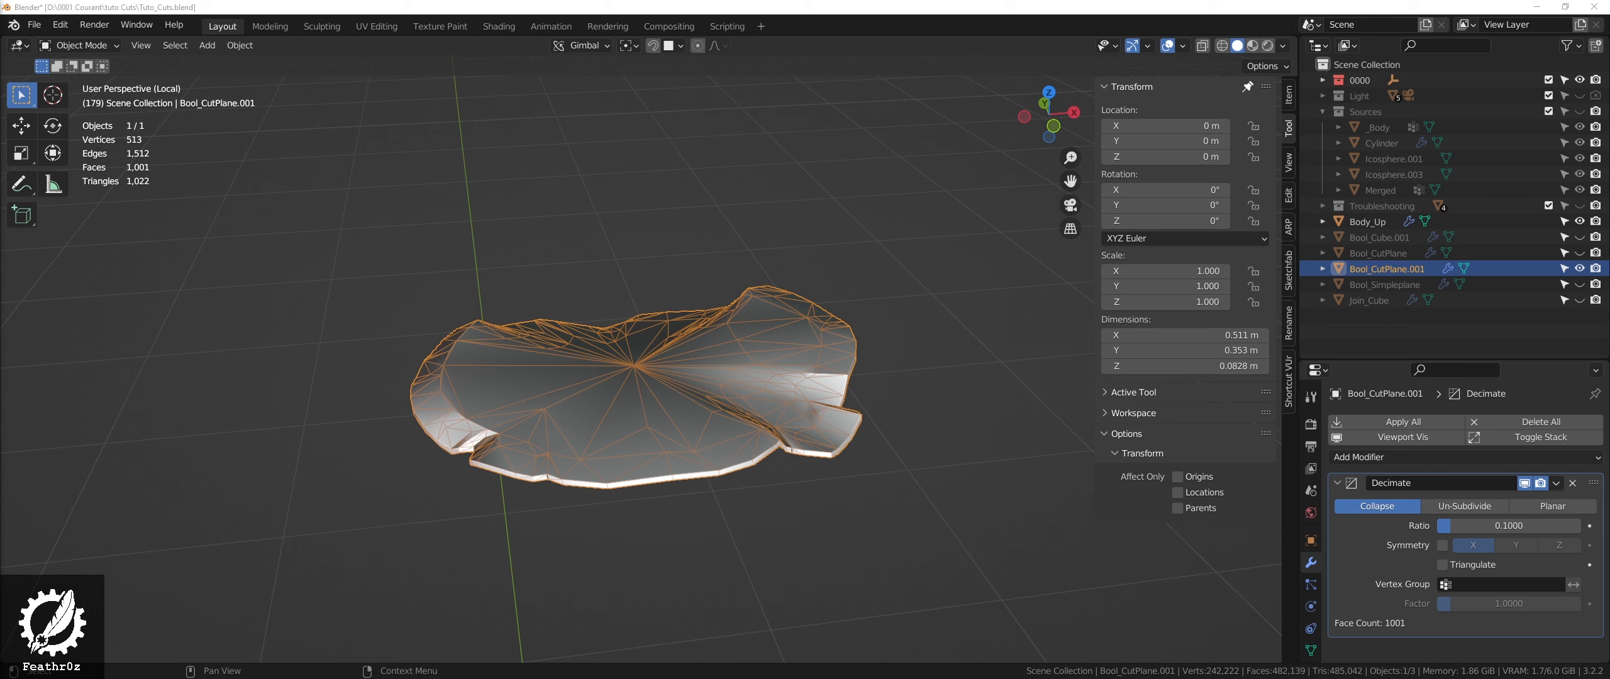
- Inspect the decimated cut plane's wireframe up close and set its Decimate ratio to 0.2
mouse_move(648, 347)
middle_down()
mouse_move(574, 419)
mouse_move(671, 343)
middle_up()
scroll(617, 363, up, 2)
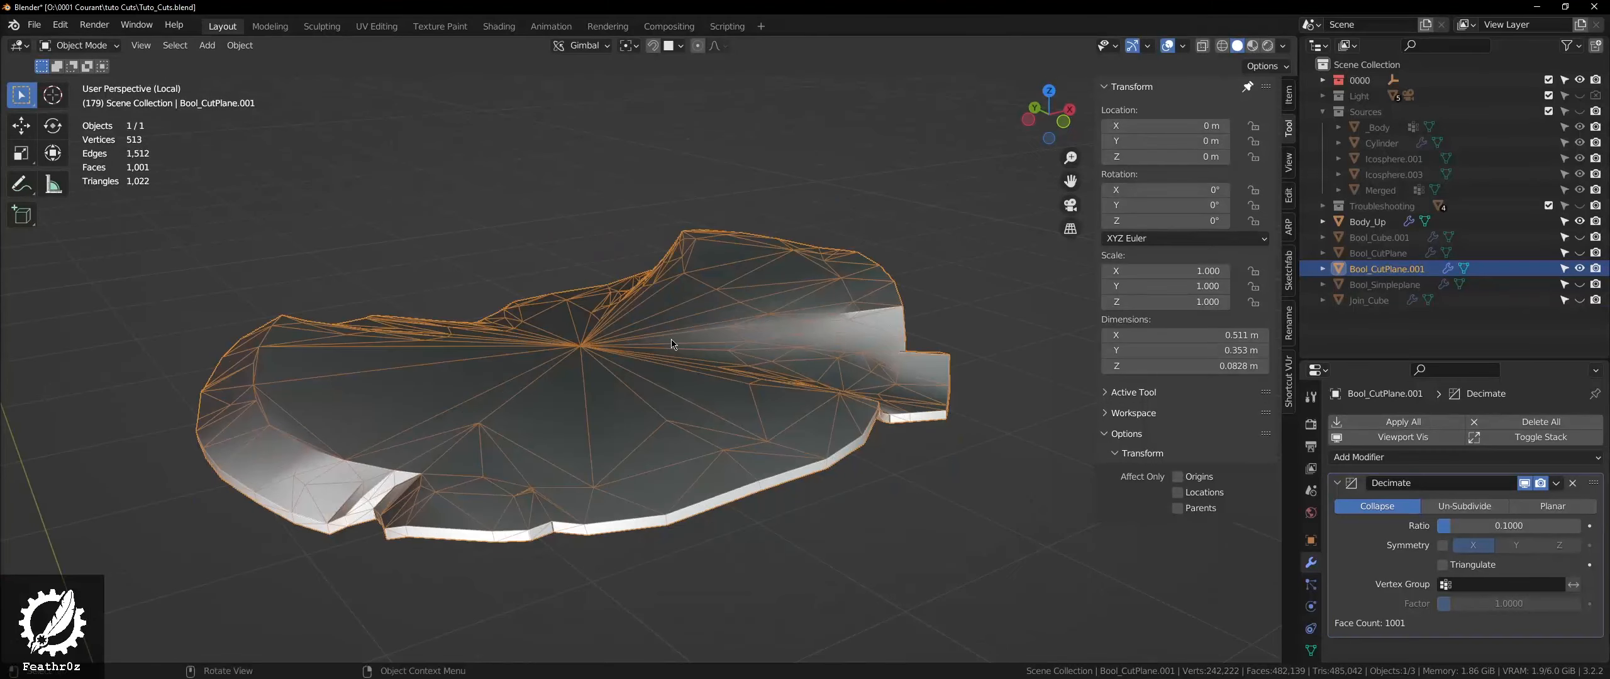
key(q)
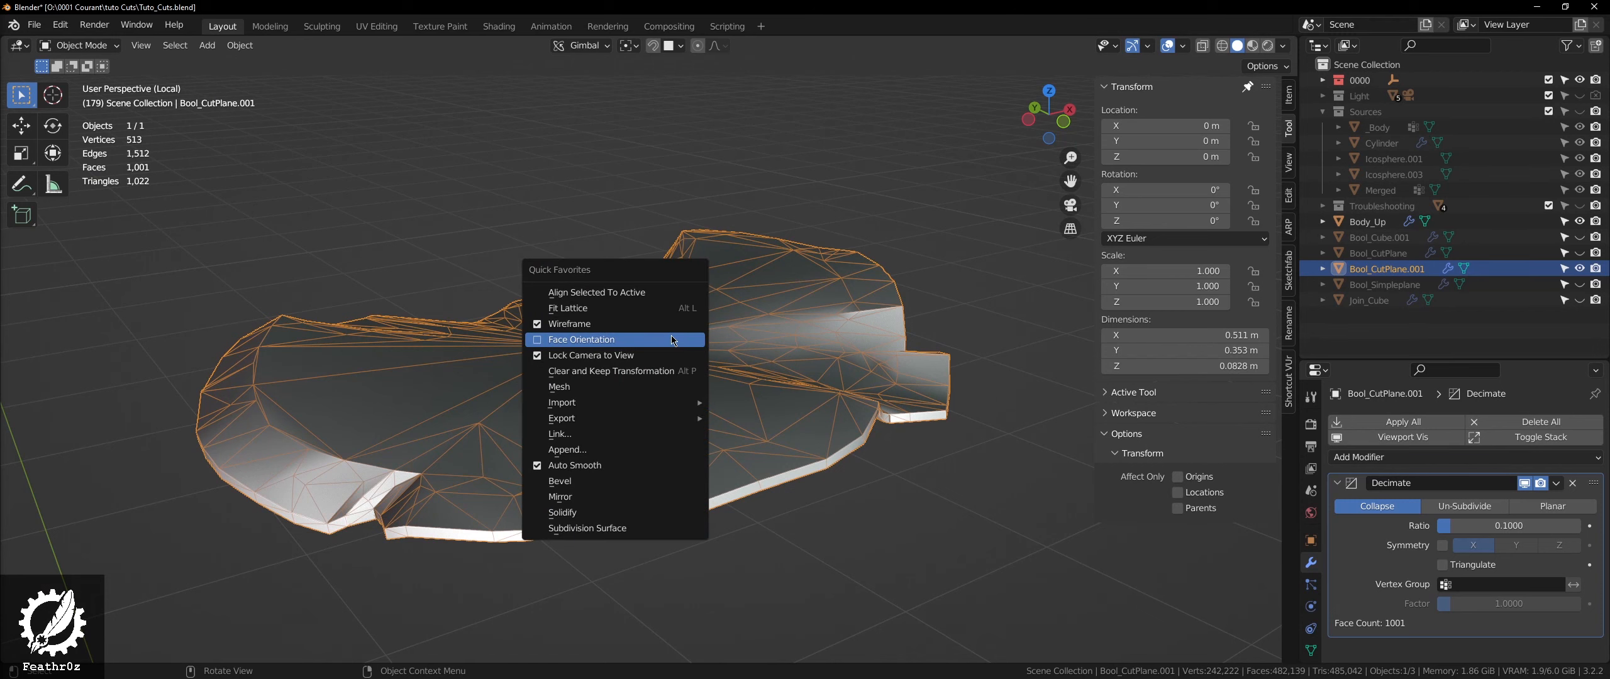
middle_drag(873, 372, 854, 431)
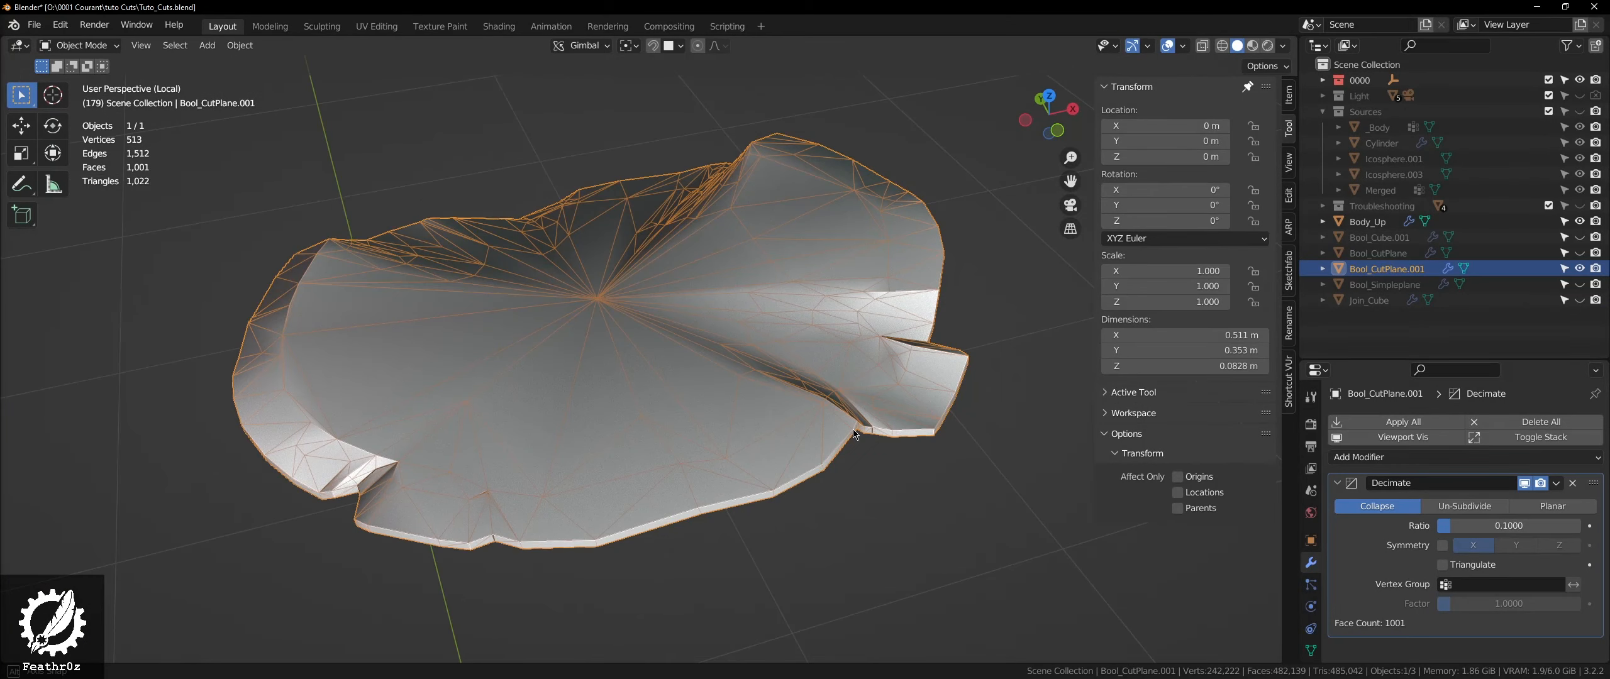
scroll(584, 438, up, 5)
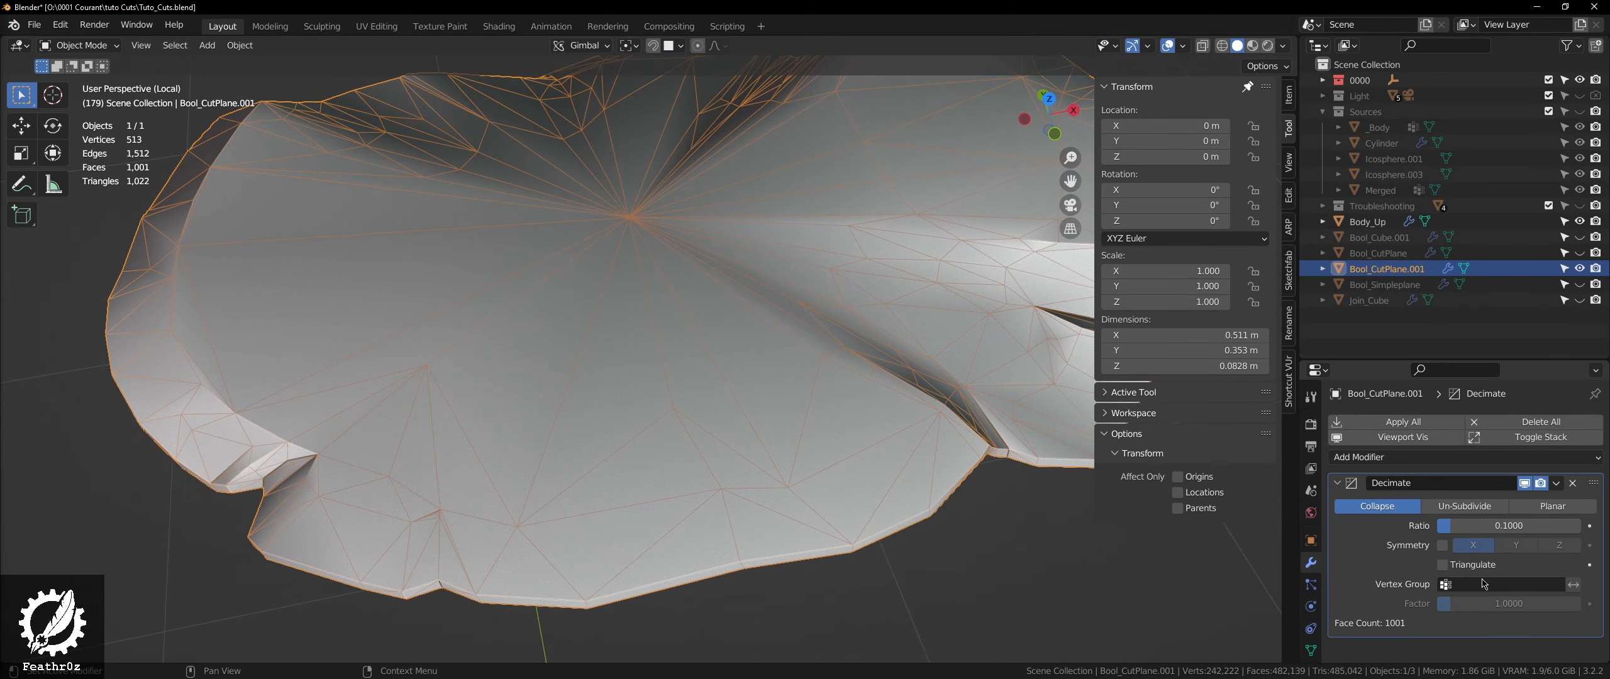
mouse_move(1510, 526)
mouse_down()
mouse_move(1472, 525)
mouse_move(1501, 526)
mouse_up()
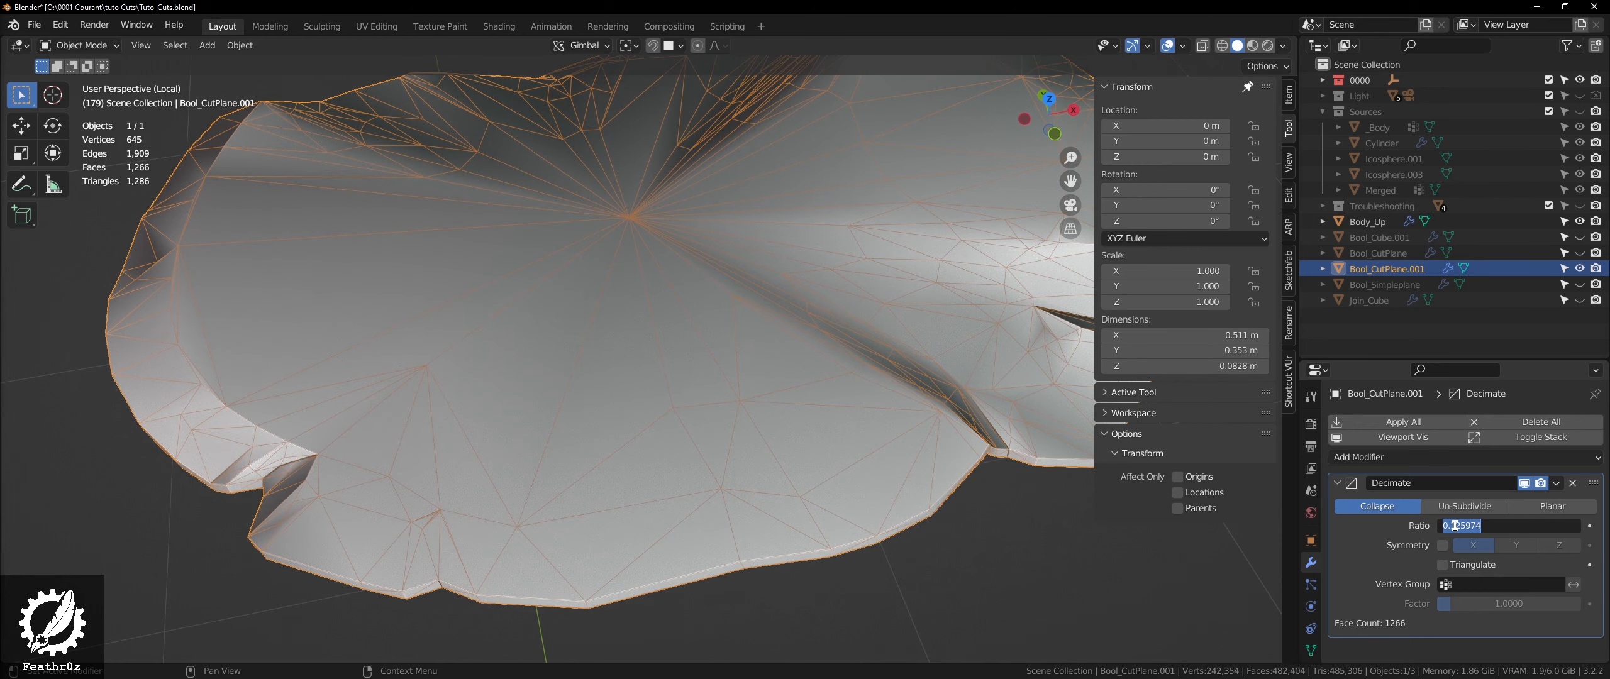
key(Return)
- Show face orientation and recalculate all normals of Bool_CutPlane.001 to the outside in Edit Mode
middle_drag(629, 377, 665, 356)
key(Tab)
right_click(632, 393)
click(631, 393)
key(q)
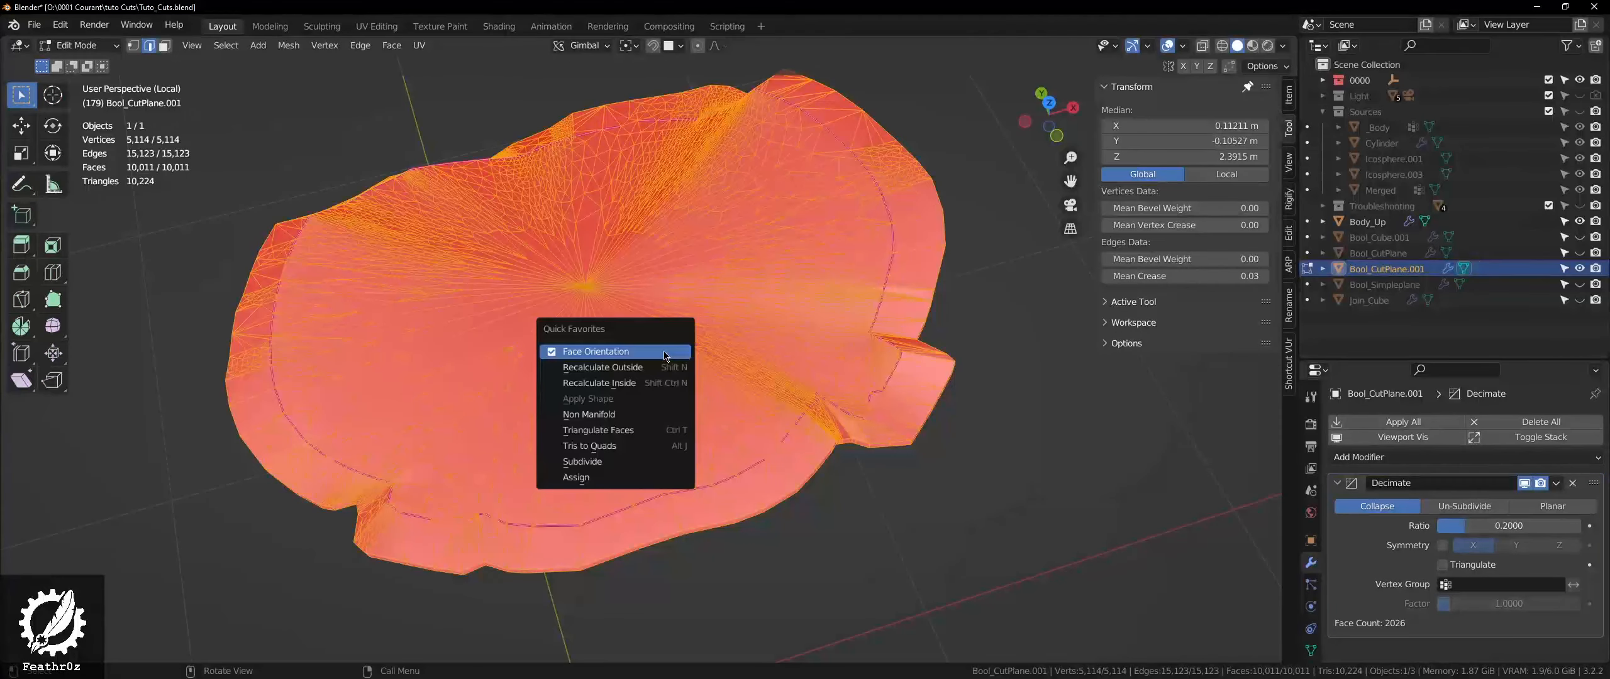
key(Escape)
key(q)
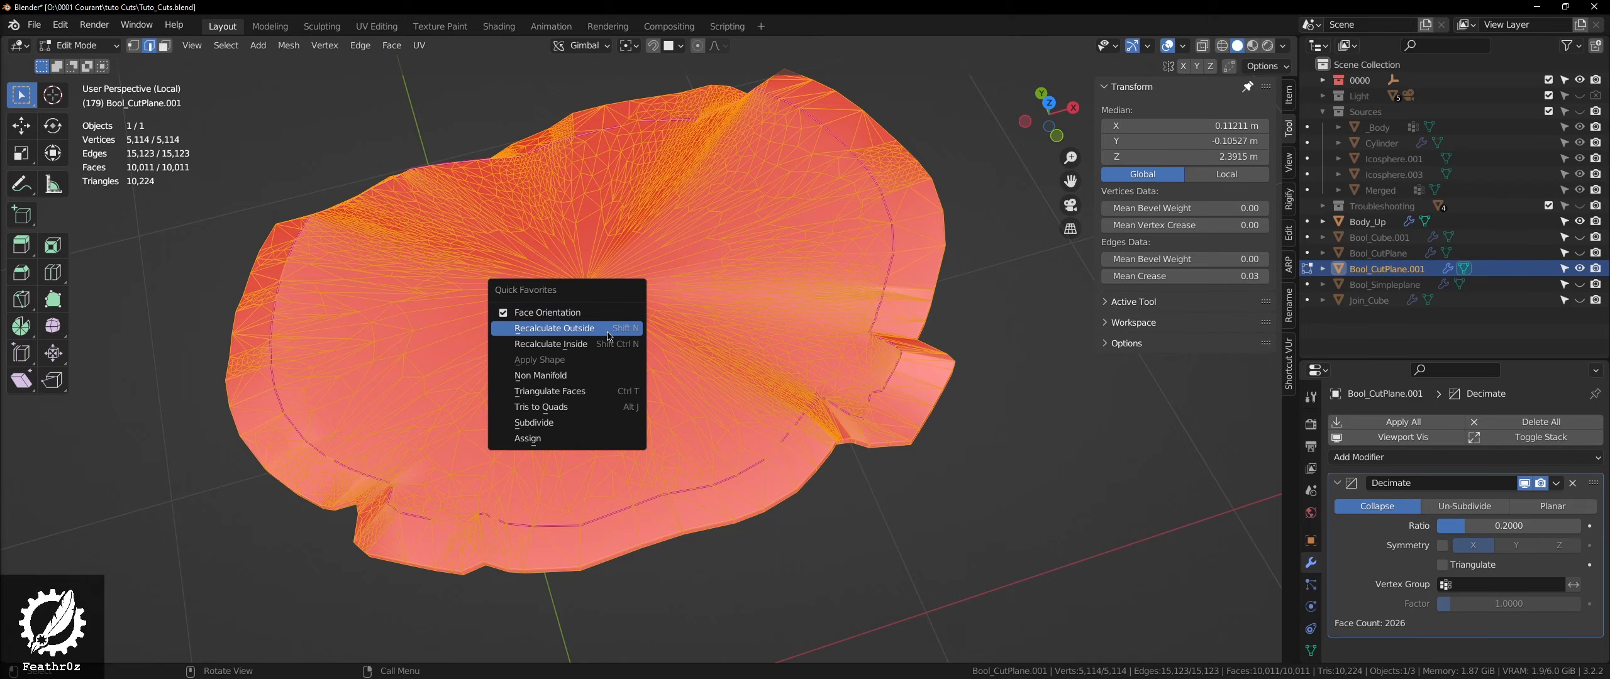
click(608, 327)
- Examine the notch in the cut plane's rim for flipped faces and switch to Sculpt Mode
middle_drag(608, 337, 650, 396)
scroll(925, 340, up, 5)
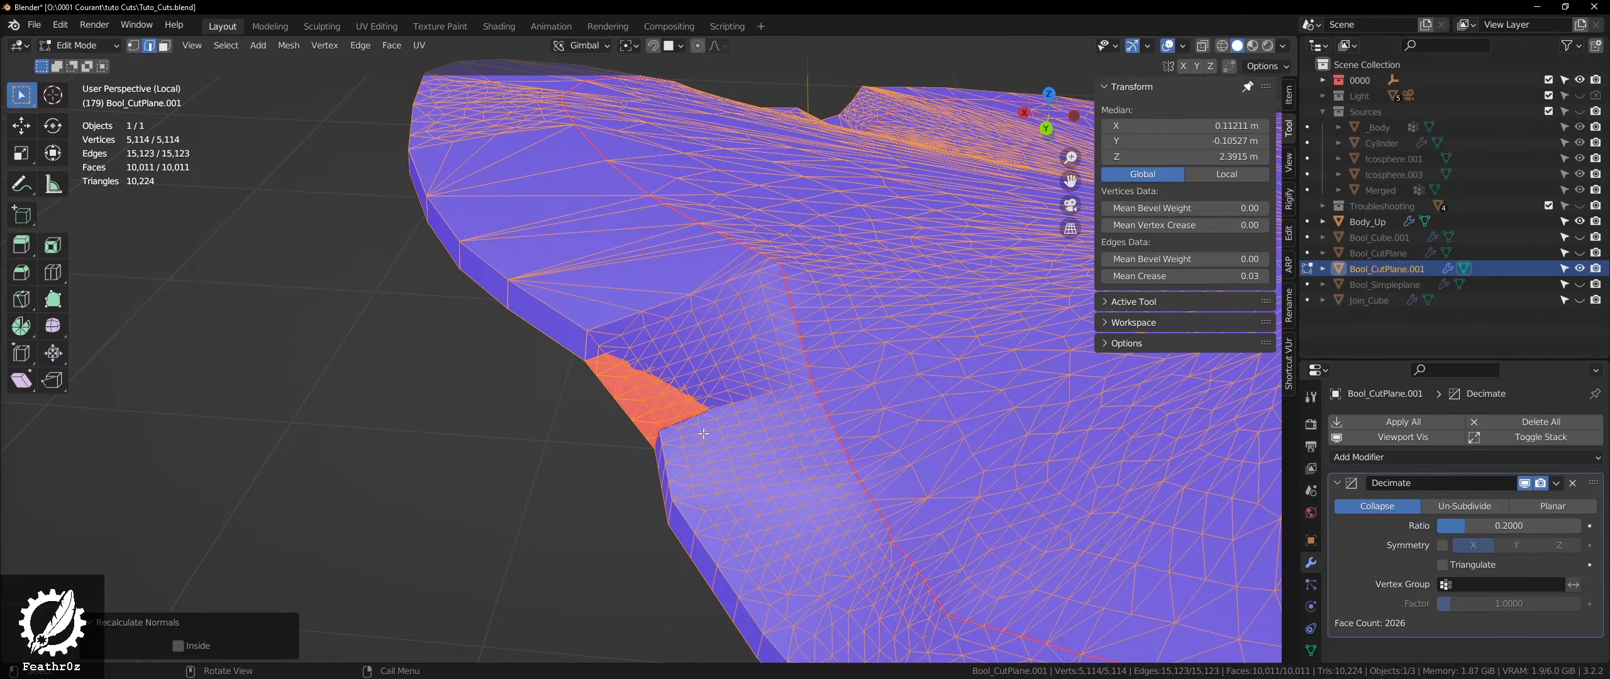
middle_drag(703, 434, 620, 493)
key(ctrl+Tab)
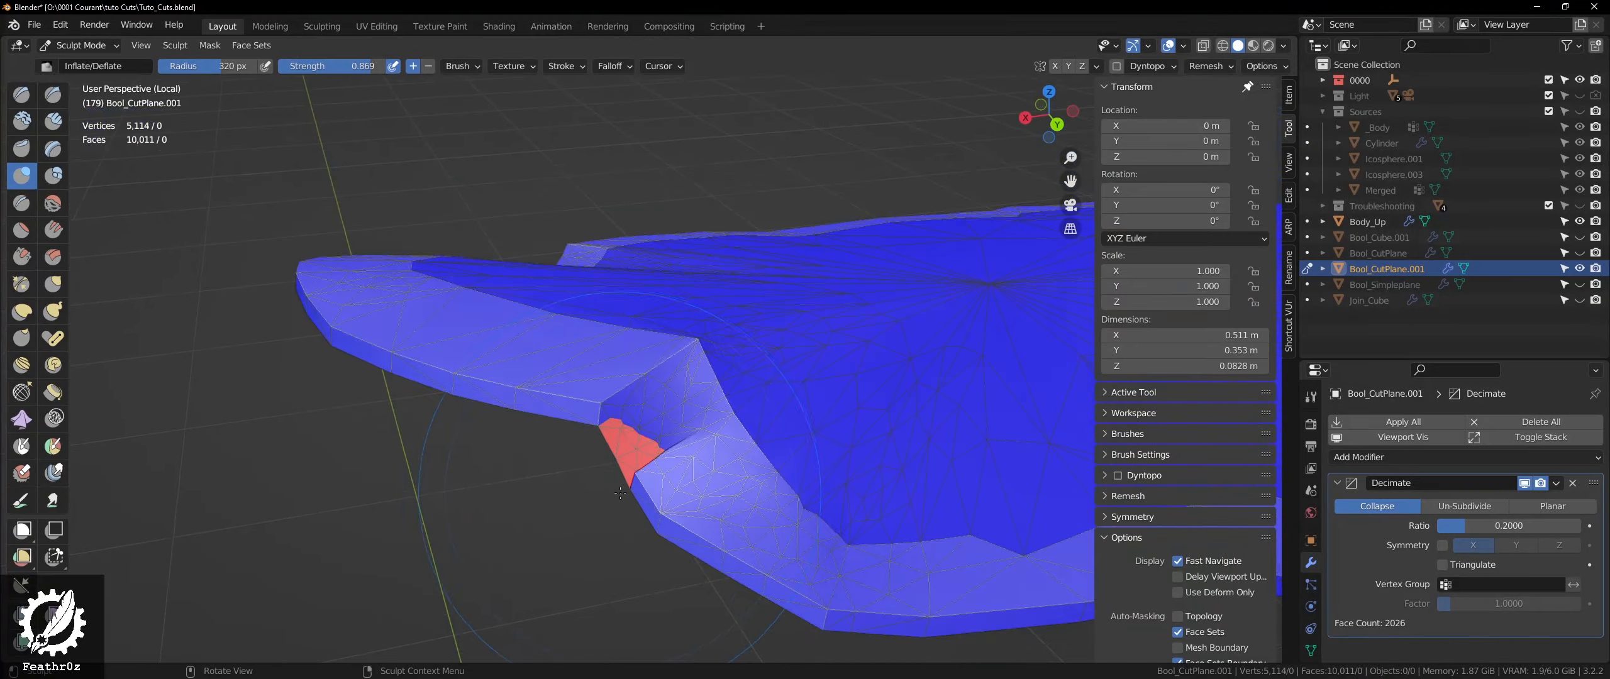
- Return to Object Mode outside local view and set Bool_CutPlane.001 as the object of Body_Up's Boolean Difference modifier
key(KP_Divide)
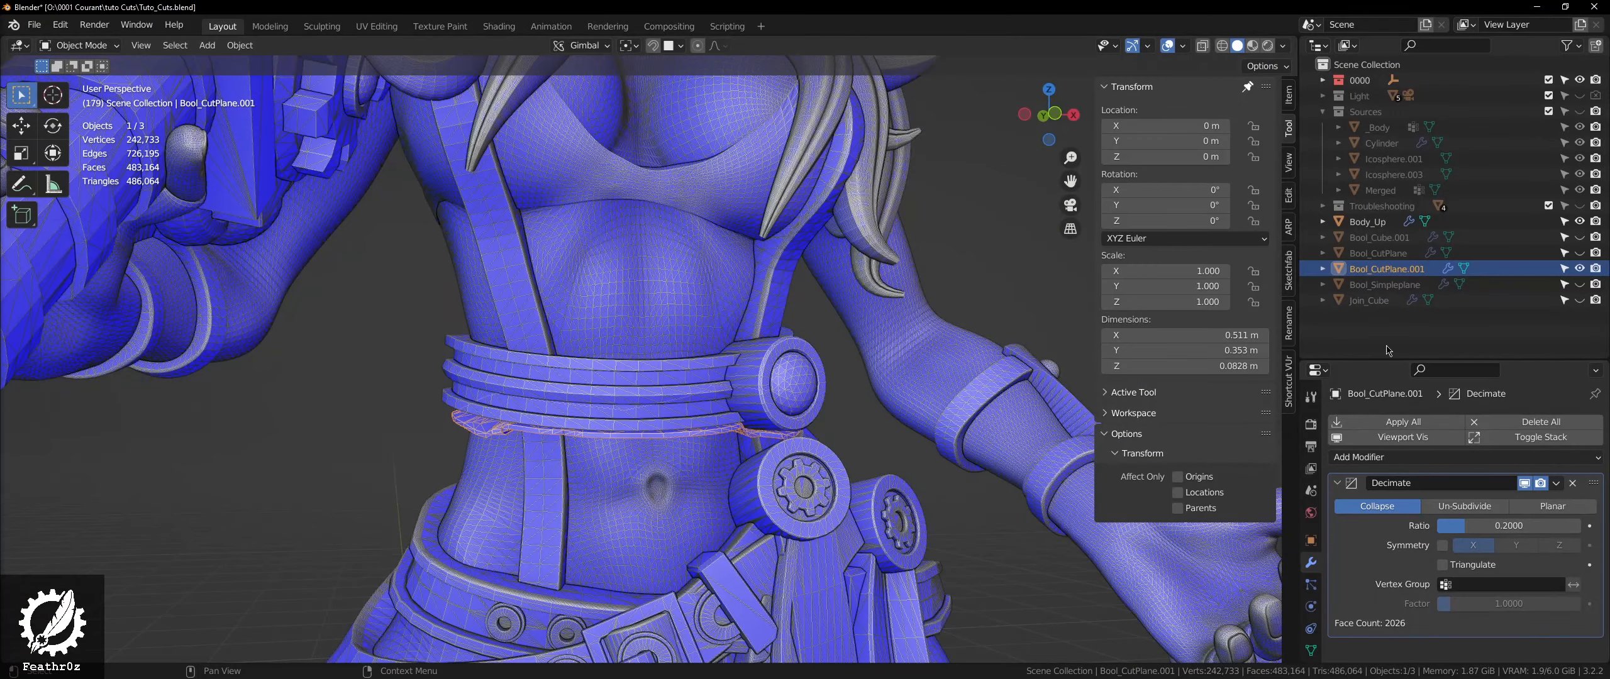
click(1384, 221)
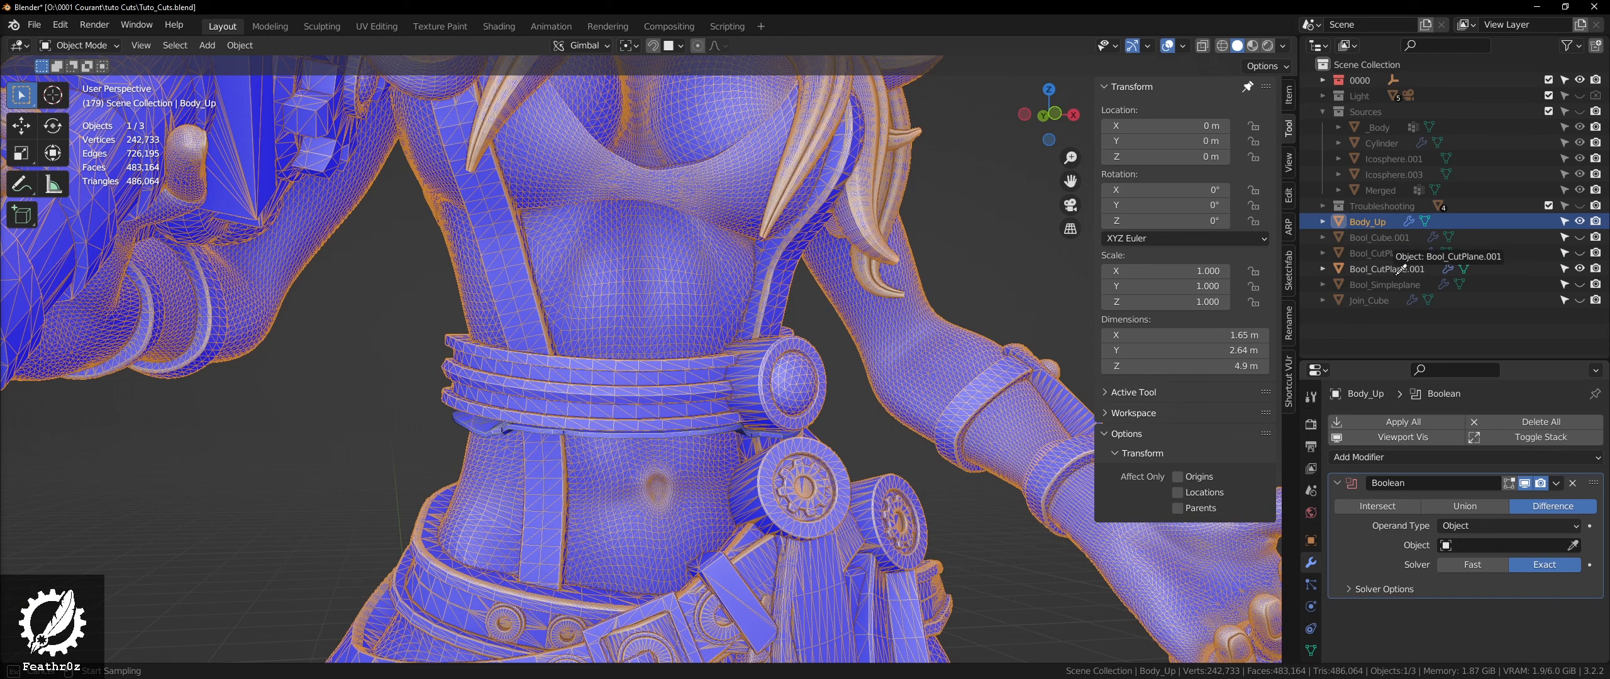
click(651, 432)
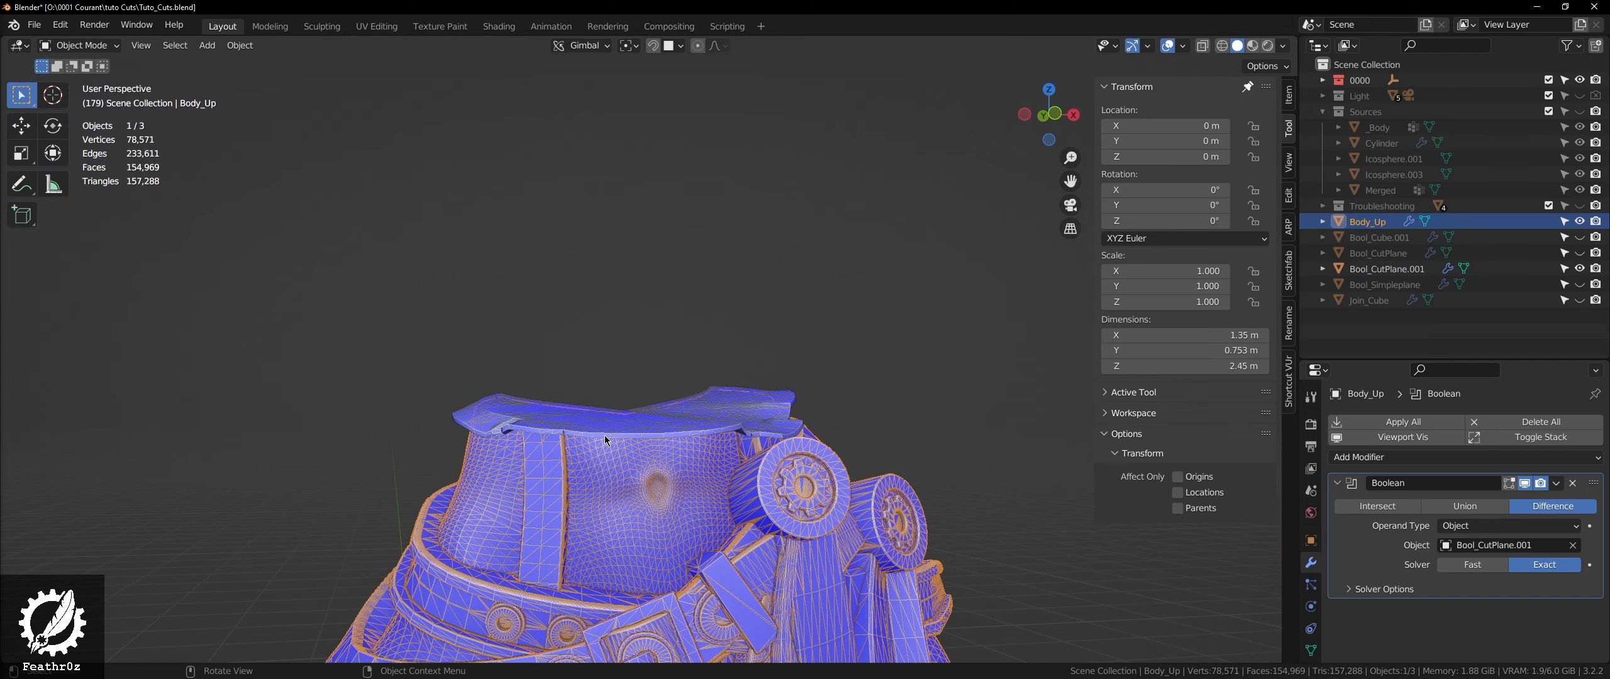
scroll(606, 440, up, 5)
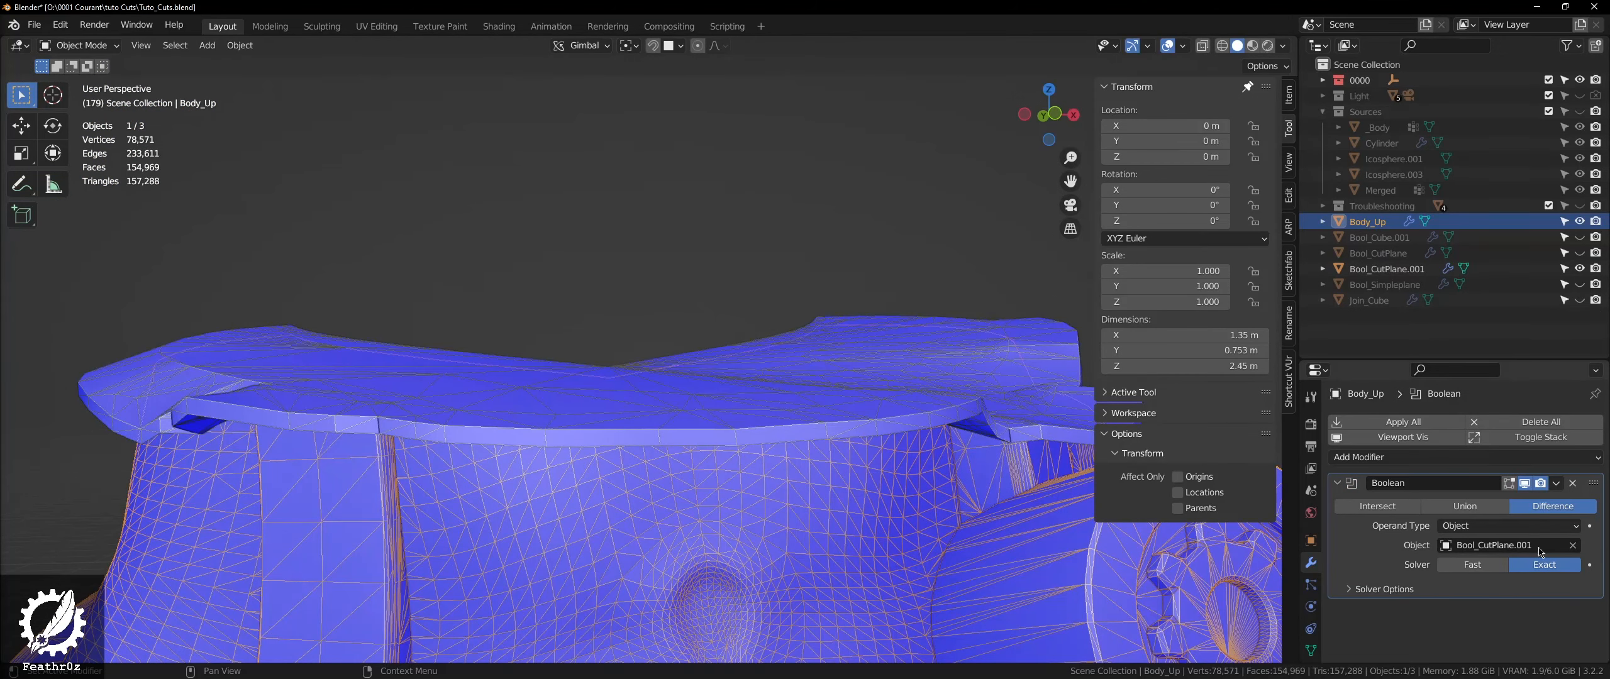
- Set the Decimate ratio of Bool_CutPlane.001 to 0.1
click(1401, 284)
click(1399, 268)
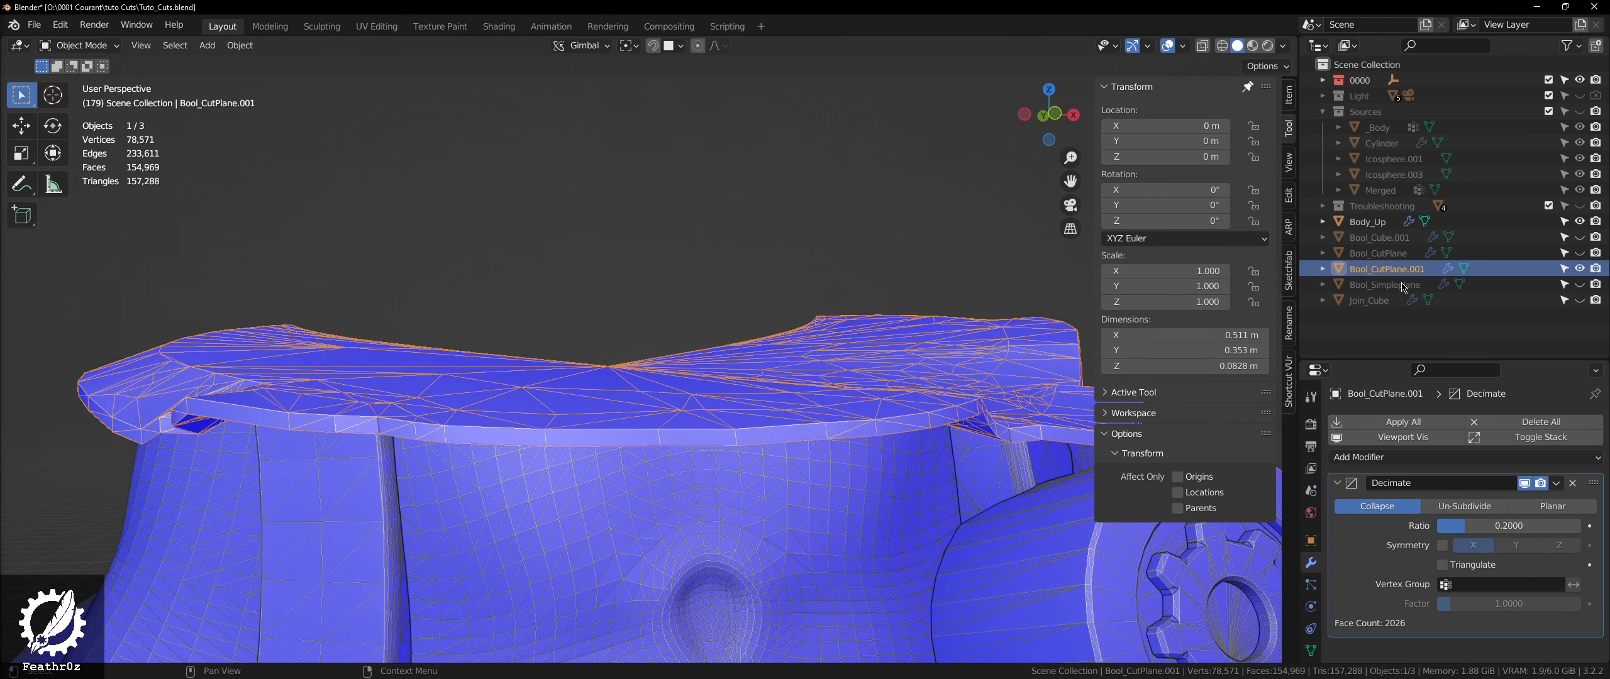
click(1477, 526)
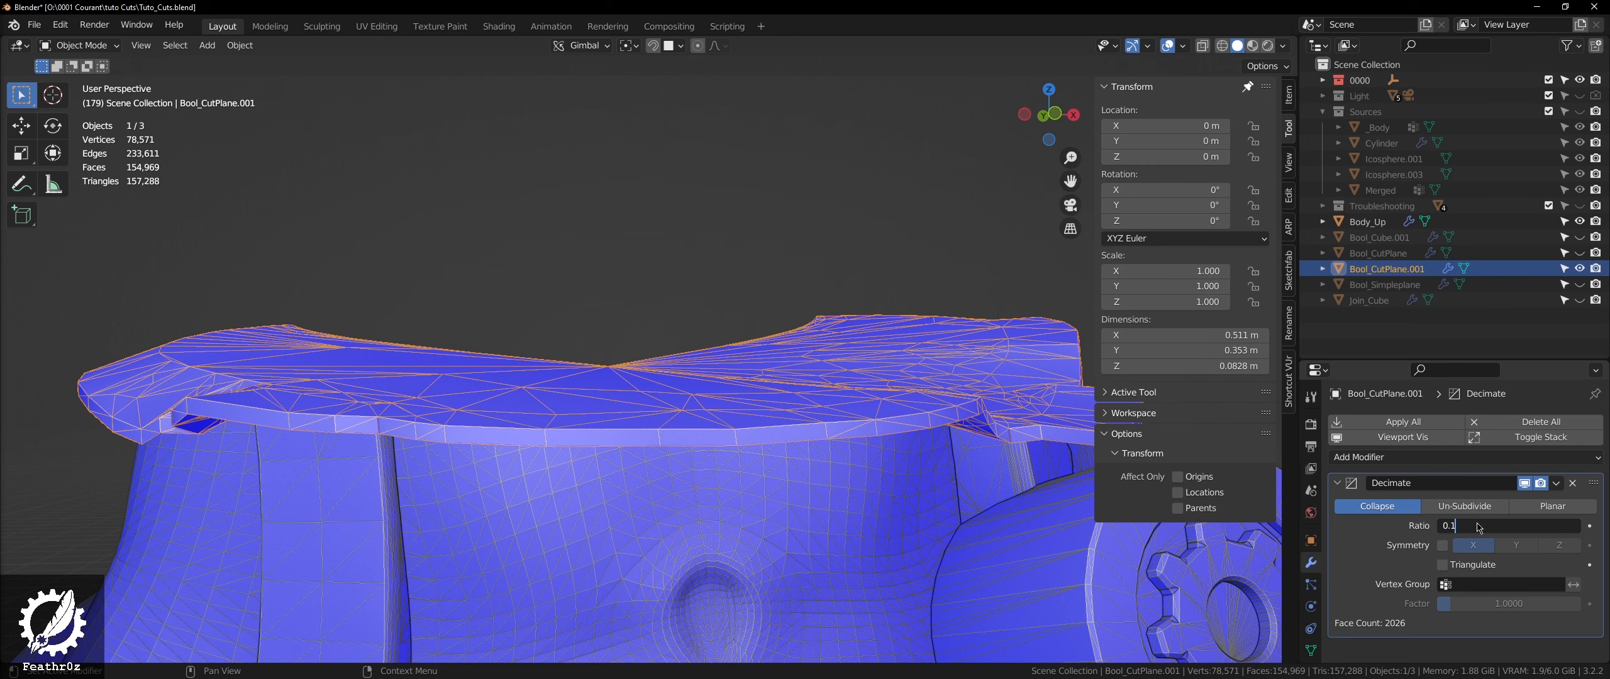
text(0.1)
key(Return)
middle_drag(748, 402, 762, 395)
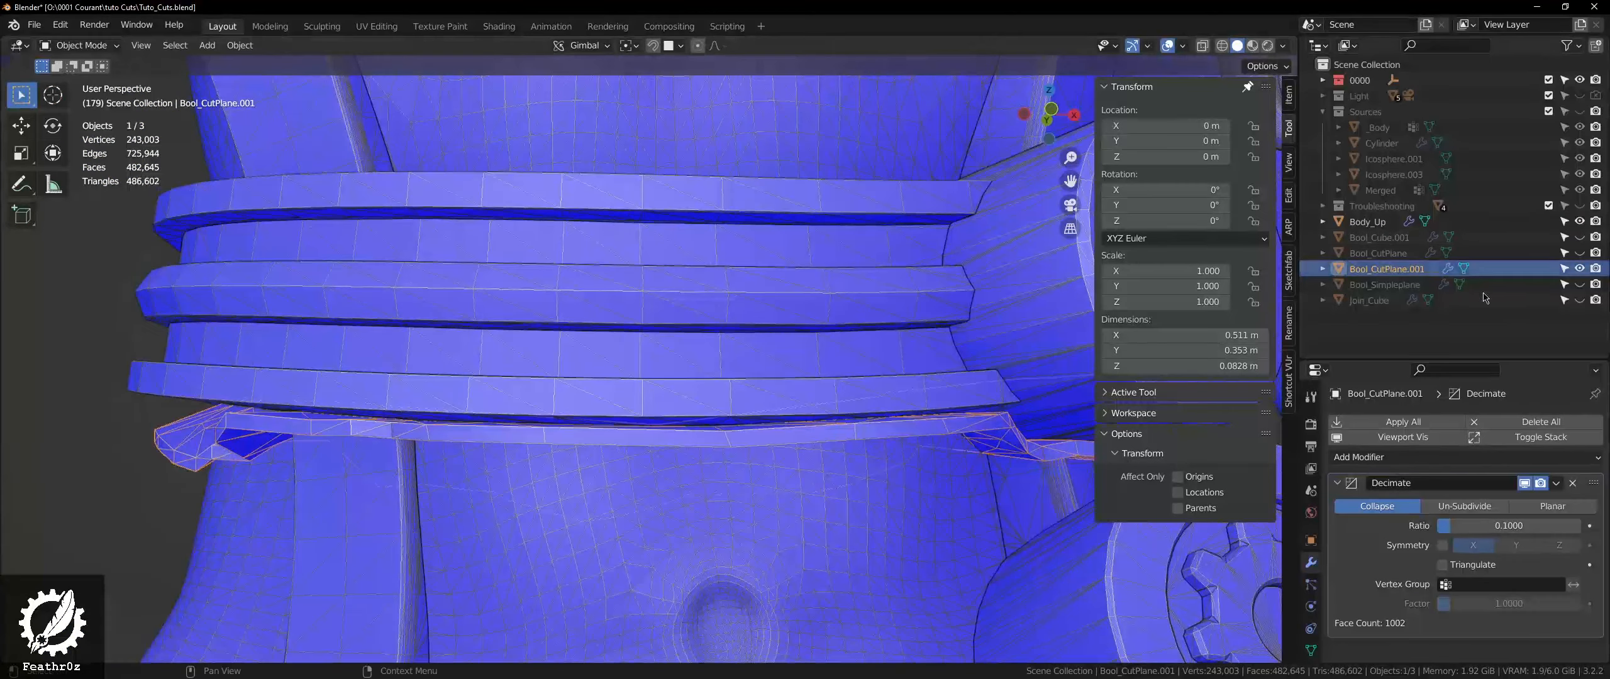
- Hide Bool_CutPlane.001 and the wireframe overlay to examine the Boolean cut below the waist rings
click(1580, 268)
scroll(446, 385, down, 3)
middle_drag(446, 384, 492, 395)
scroll(492, 395, down, 3)
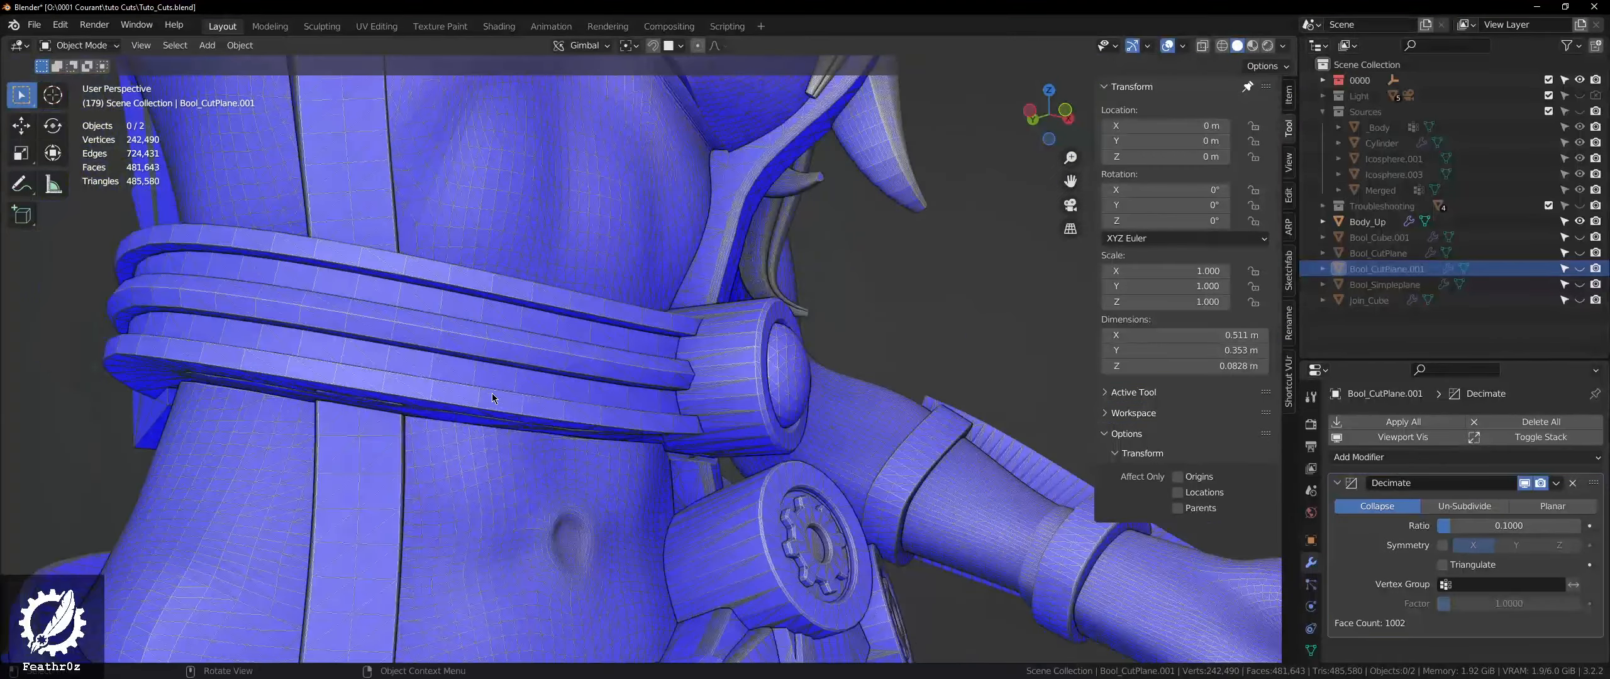
key(q)
click(476, 420)
scroll(477, 421, down, 5)
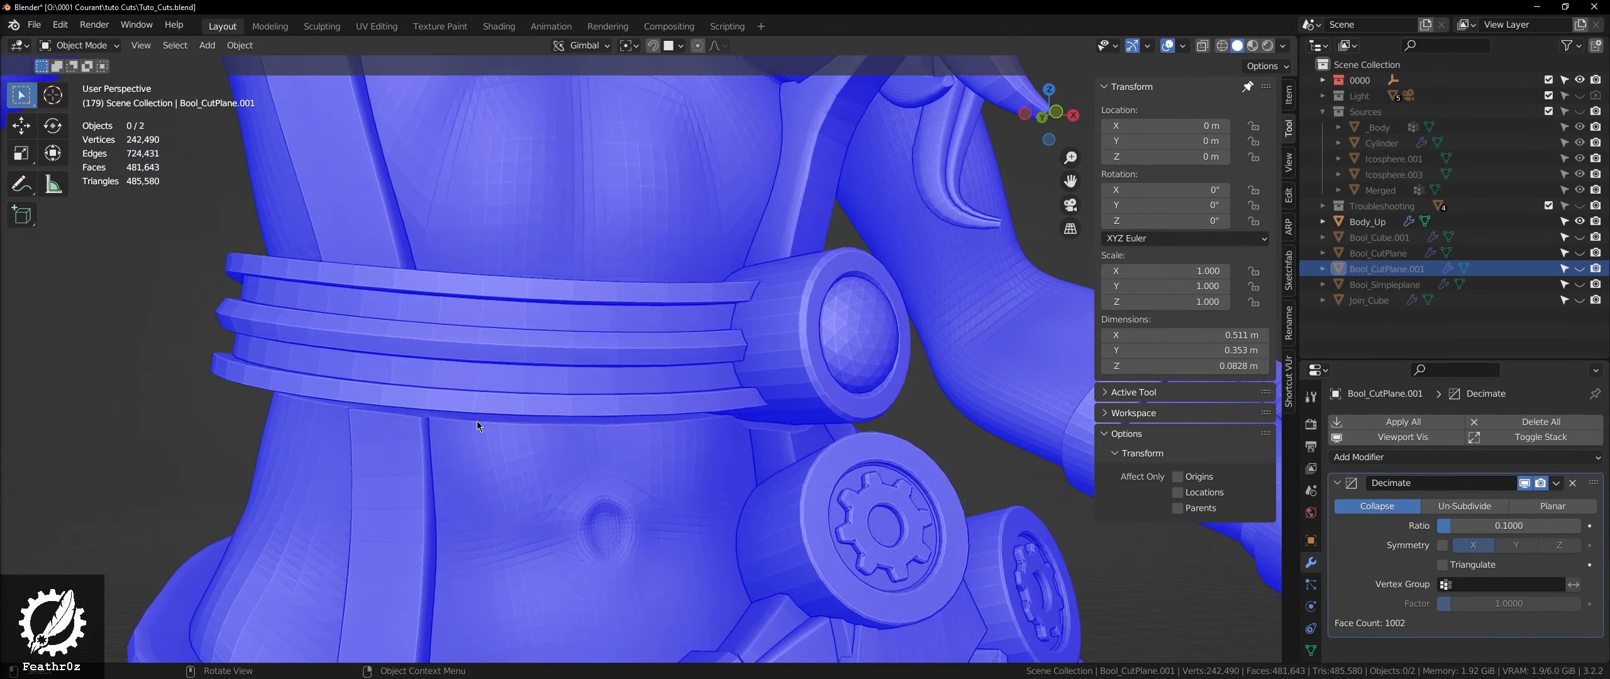
middle_drag(477, 420, 522, 428)
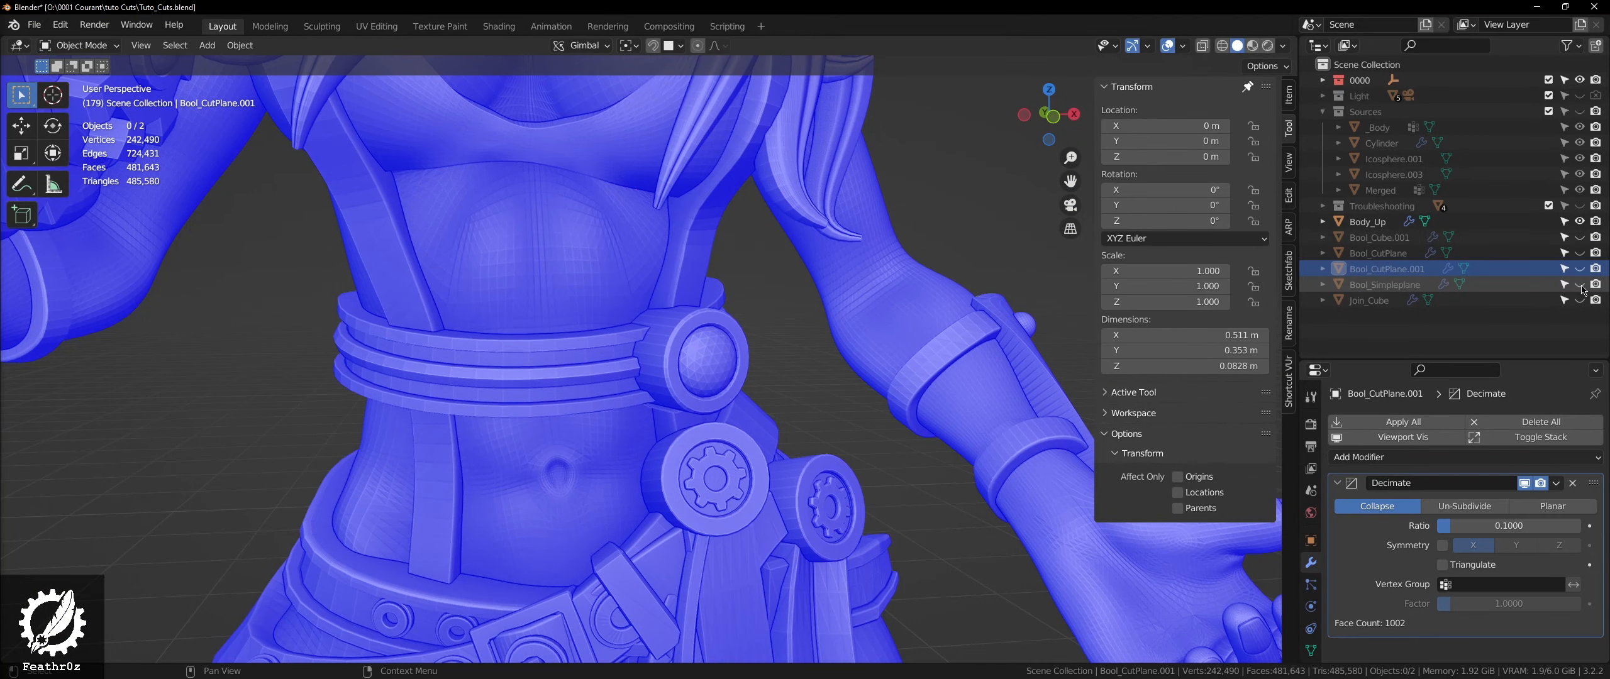
- Turn off the Face Orientation overlay and show Bool_CutPlane.001 in place of Body_Up
click(1580, 222)
key(q)
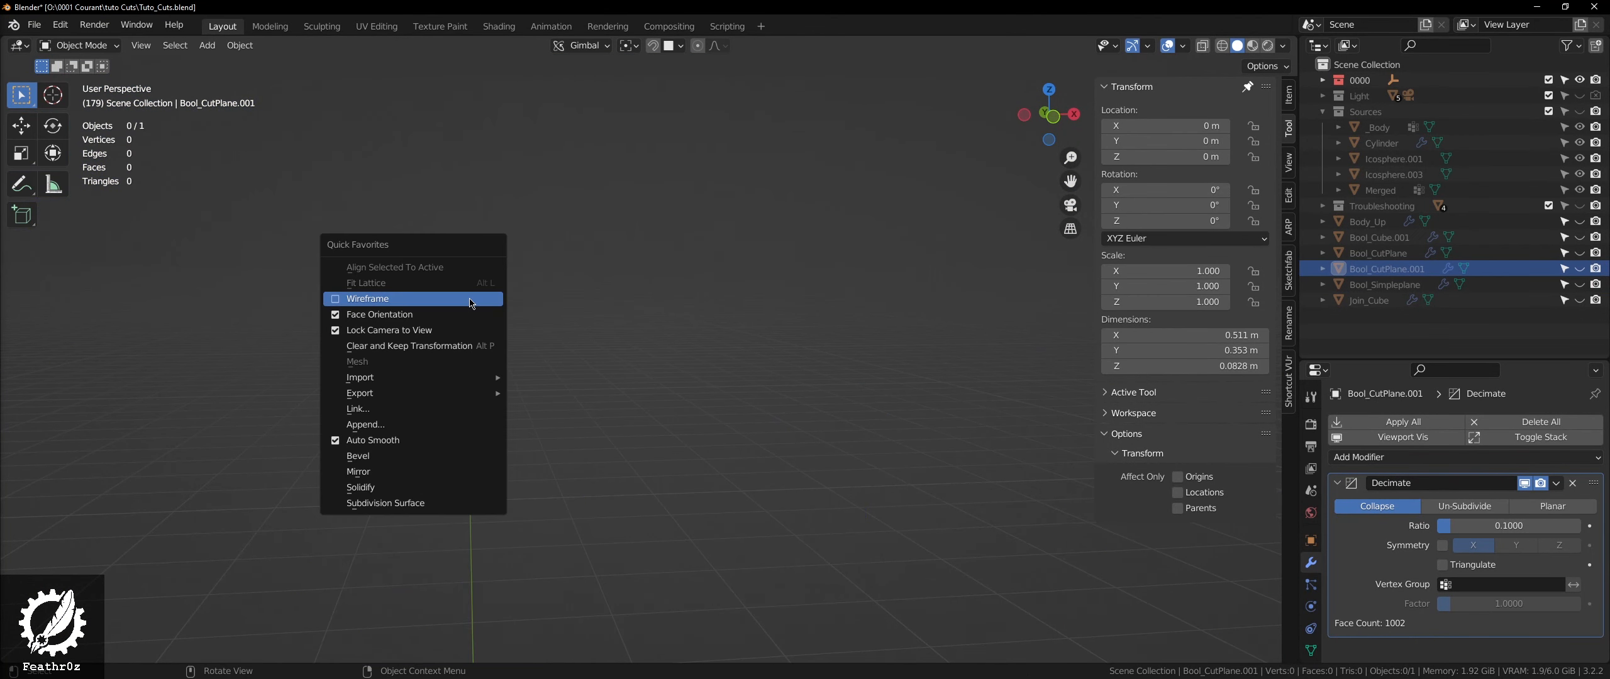
click(459, 314)
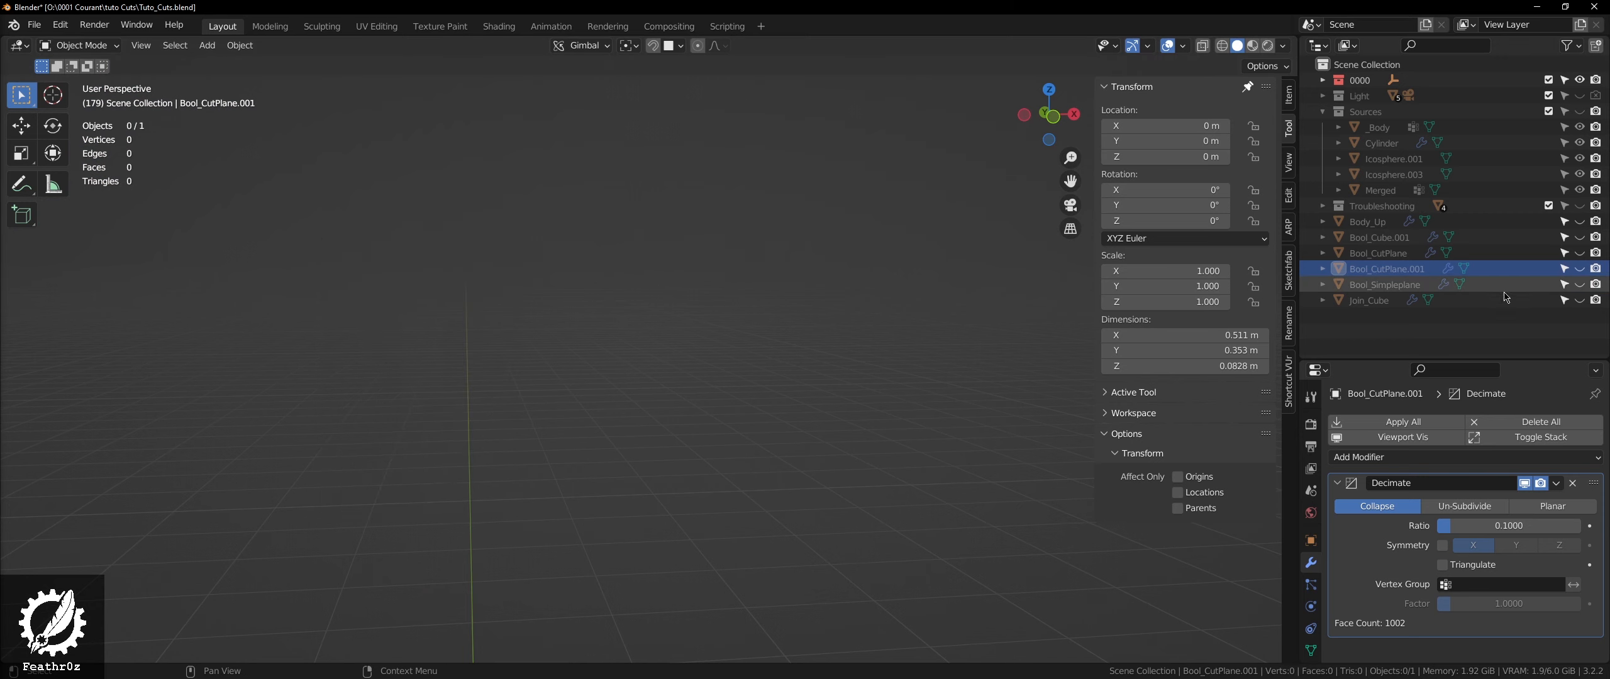
click(1580, 269)
click(664, 331)
middle_drag(664, 331, 593, 338)
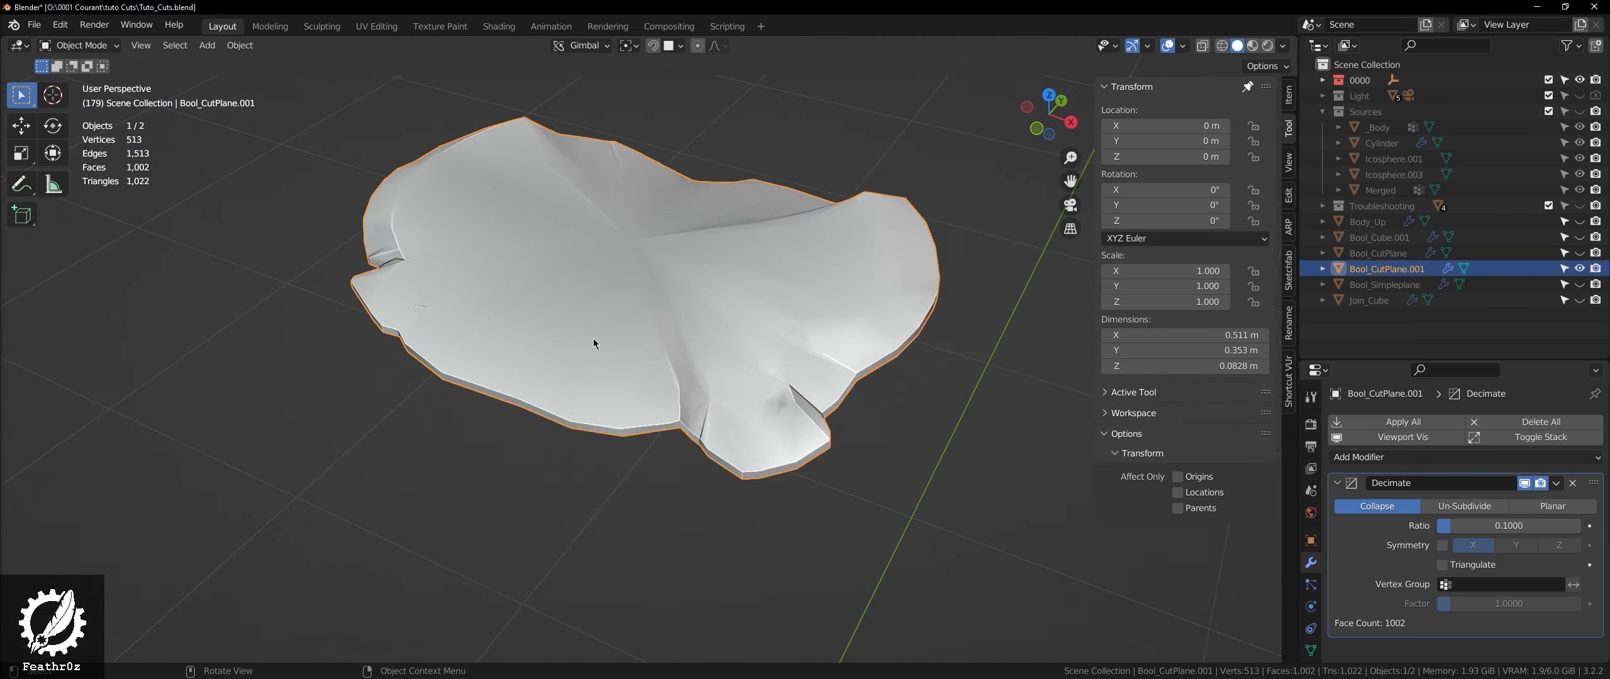
- Inspect the surface and rim of Bool_CutPlane.001 and turn the wireframe overlay back on
scroll(760, 291, up, 4)
middle_drag(760, 292, 810, 259)
scroll(726, 269, up, 4)
key(q)
click(720, 255)
scroll(810, 254, down, 5)
middle_drag(584, 269, 543, 287)
scroll(608, 277, down, 2)
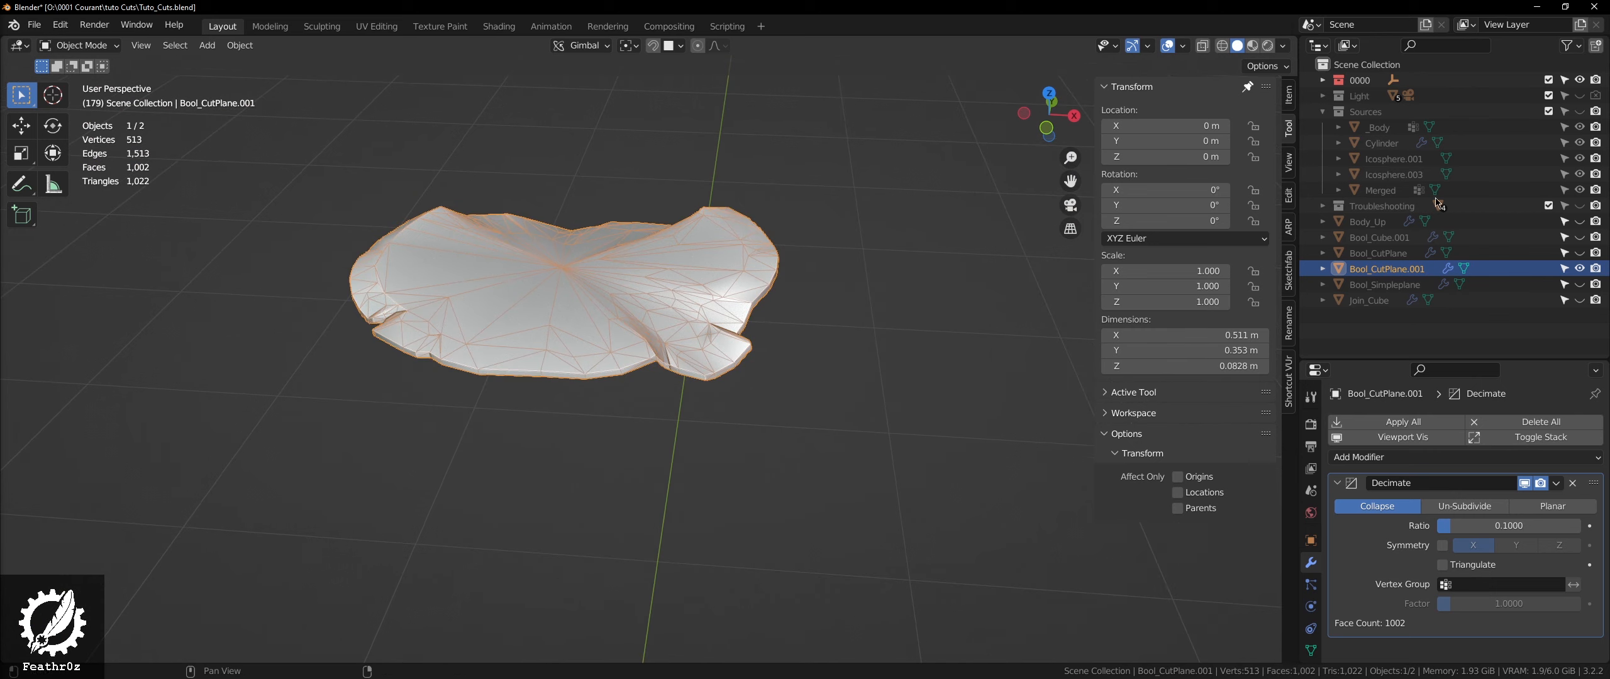
- Apply the Boolean modifier on Body_Up and show the body with Bool_CutPlane.001 hidden
click(1579, 268)
click(1368, 222)
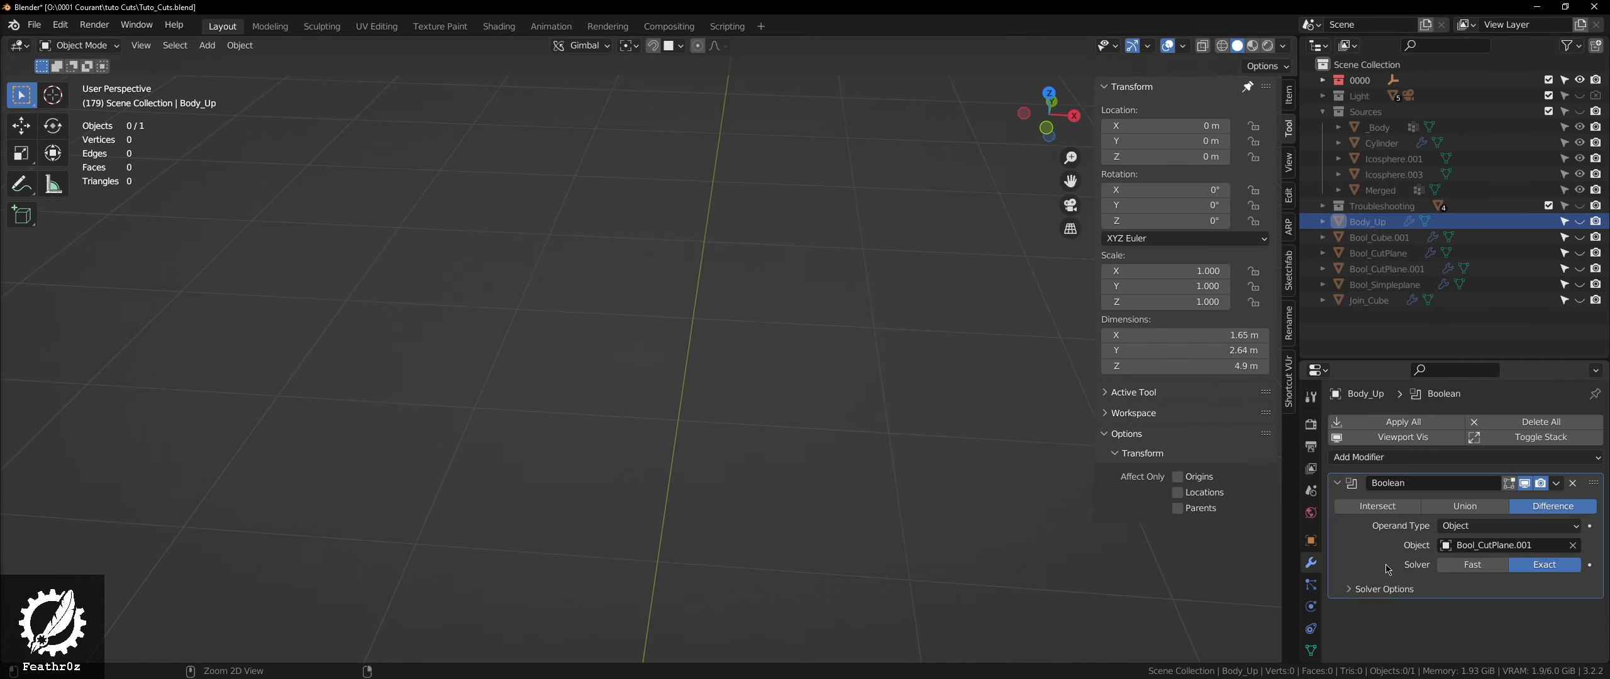
key(ctrl+a)
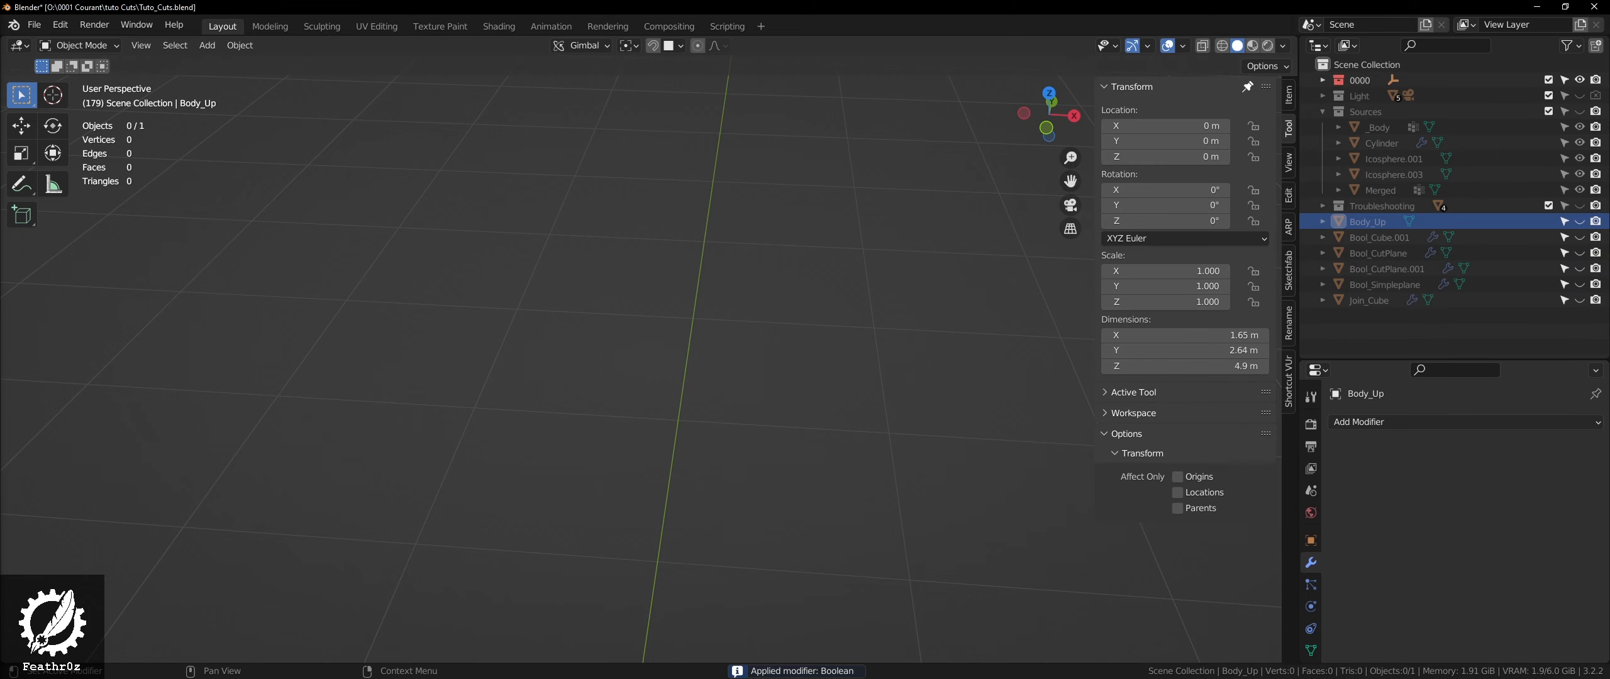
click(1579, 221)
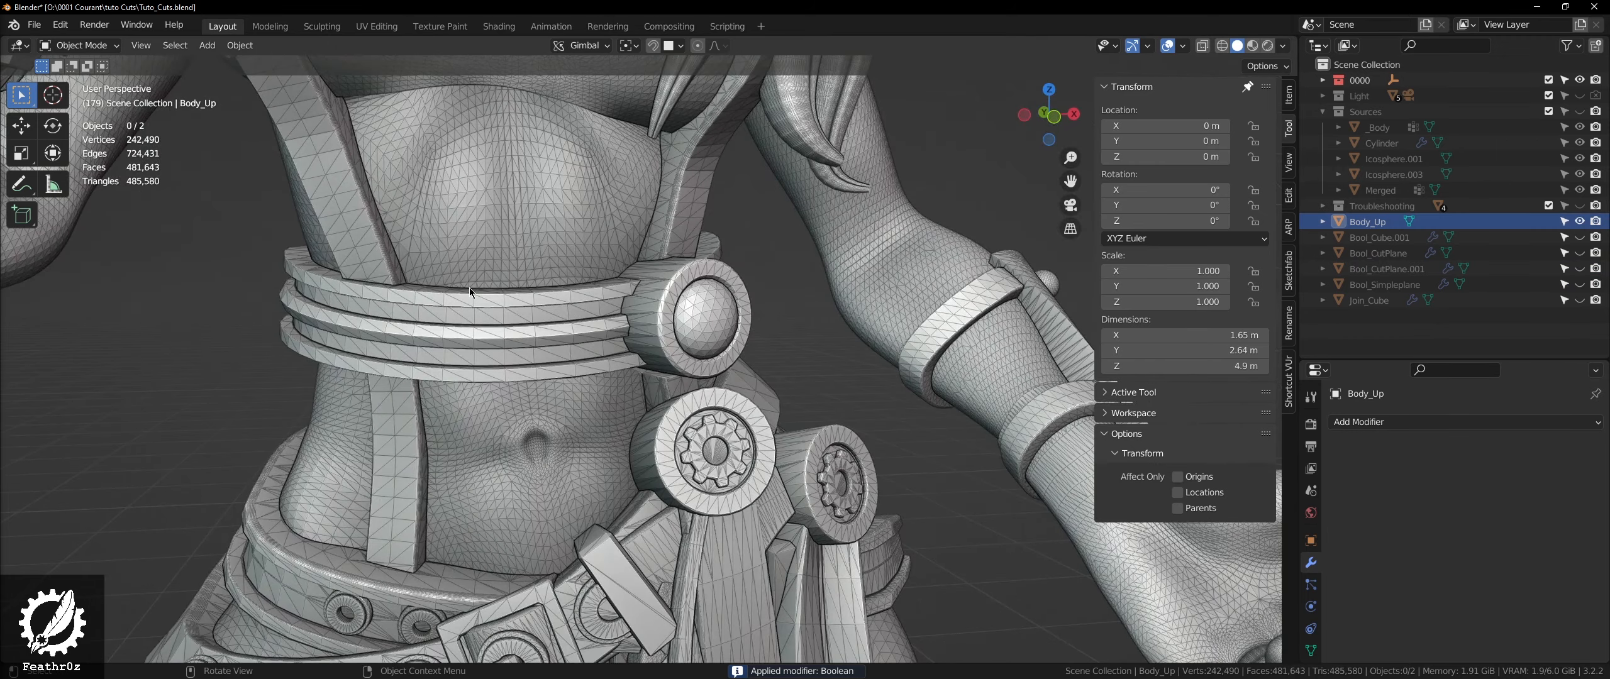
- Isolate Body_Up and separate the linked upper-body mesh above the waist cut into its own object
click(469, 287)
key(KP_Divide)
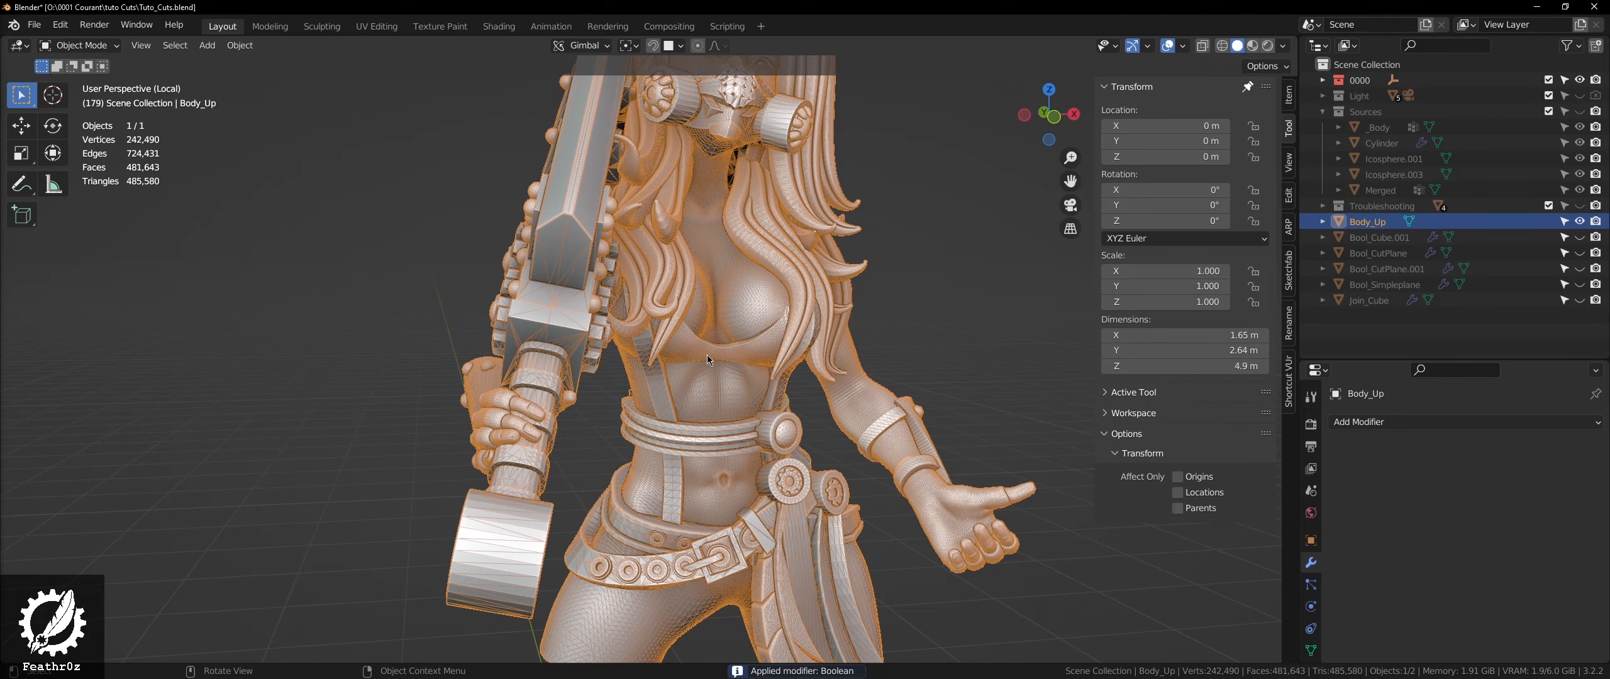
key(Tab)
middle_drag(707, 355, 731, 342)
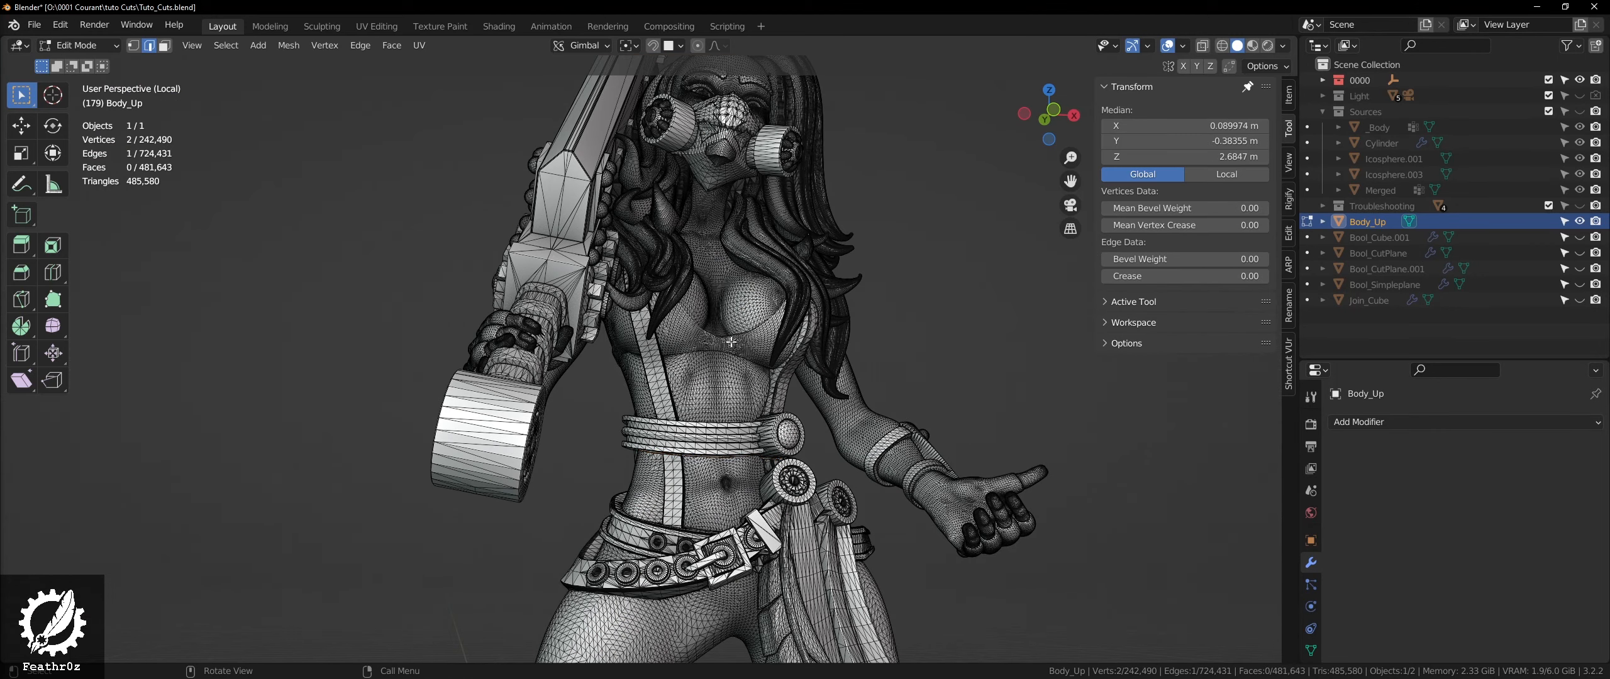
key(l)
key(p)
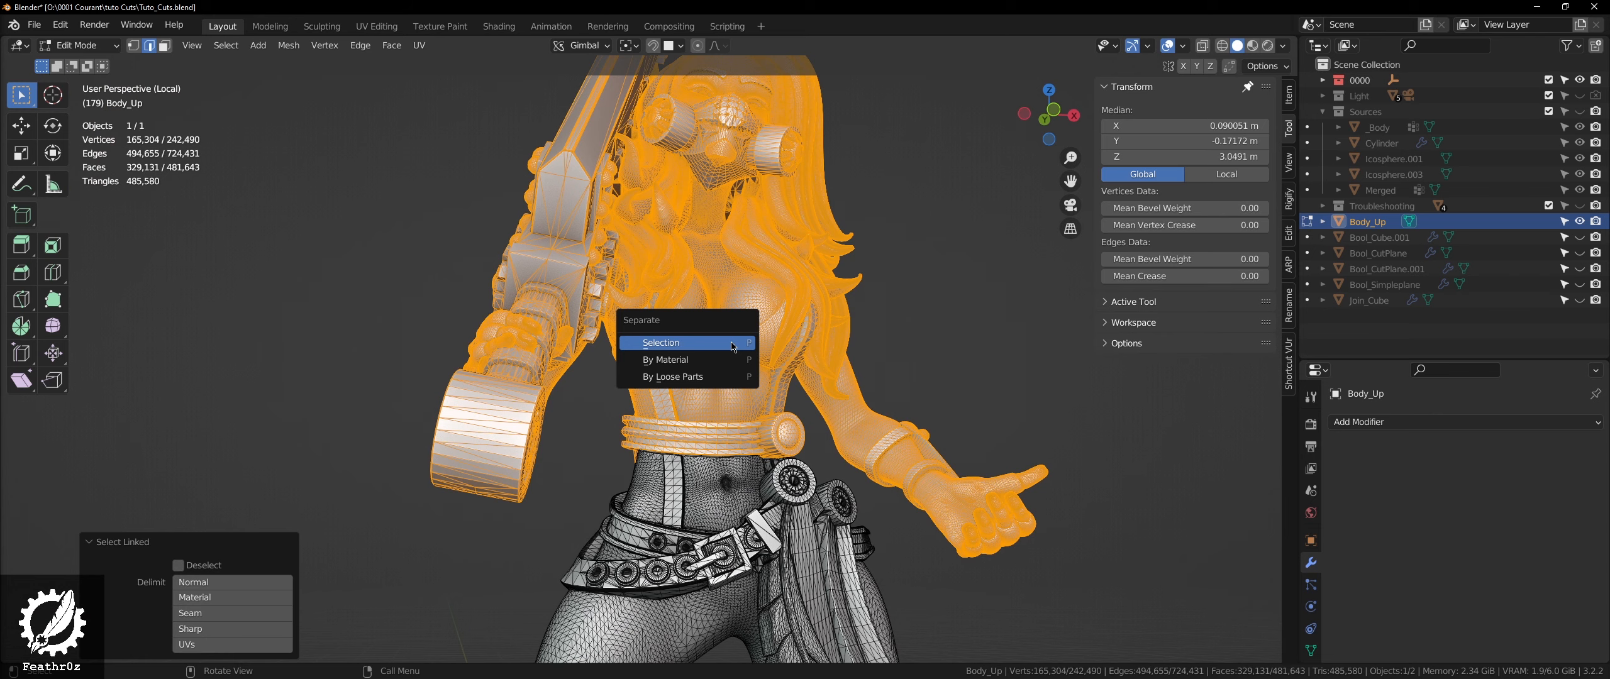
click(733, 343)
- Leave Edit Mode, test the waist separation by moving the lower body away, and undo the move
key(Tab)
mouse_move(755, 440)
middle_down()
mouse_move(775, 512)
mouse_move(799, 416)
mouse_move(887, 378)
middle_up()
click(717, 535)
key(g)
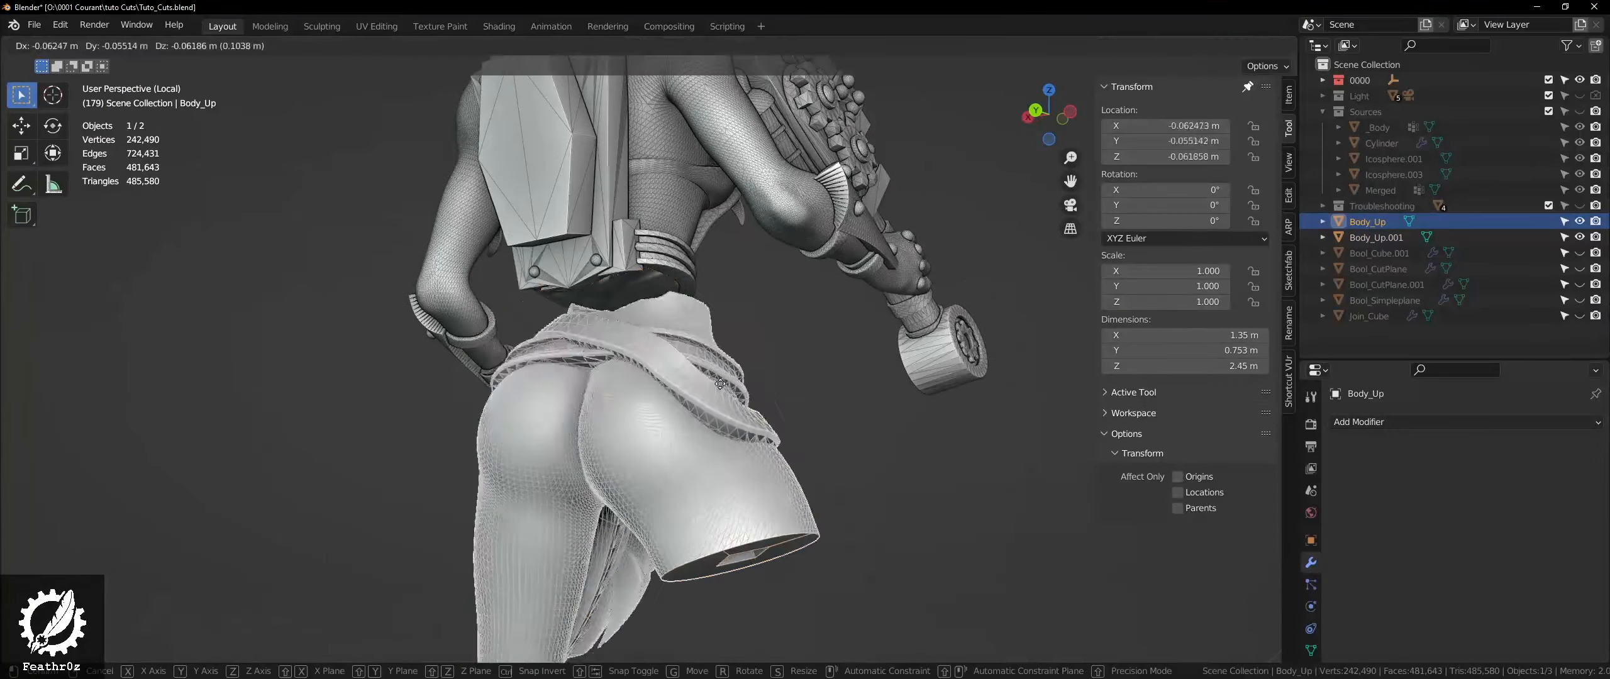
click(692, 412)
middle_drag(692, 412, 494, 356)
key(ctrl+z)
- Isolate the separated upper-body object Body_Up.001 and shade it smooth with Auto Smooth
click(733, 196)
middle_drag(734, 196, 647, 298)
key(KP_Divide)
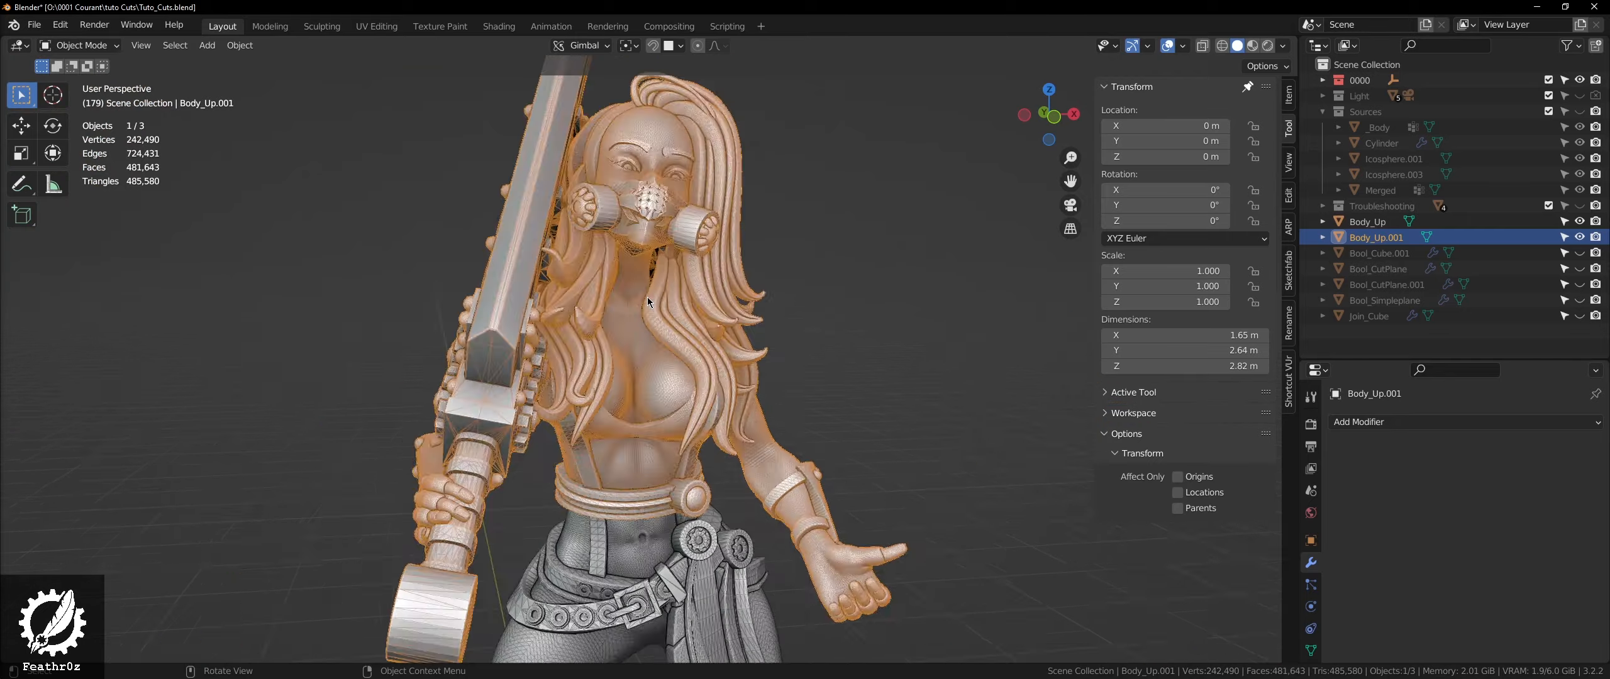
key(KP_Divide)
middle_drag(639, 501, 707, 417)
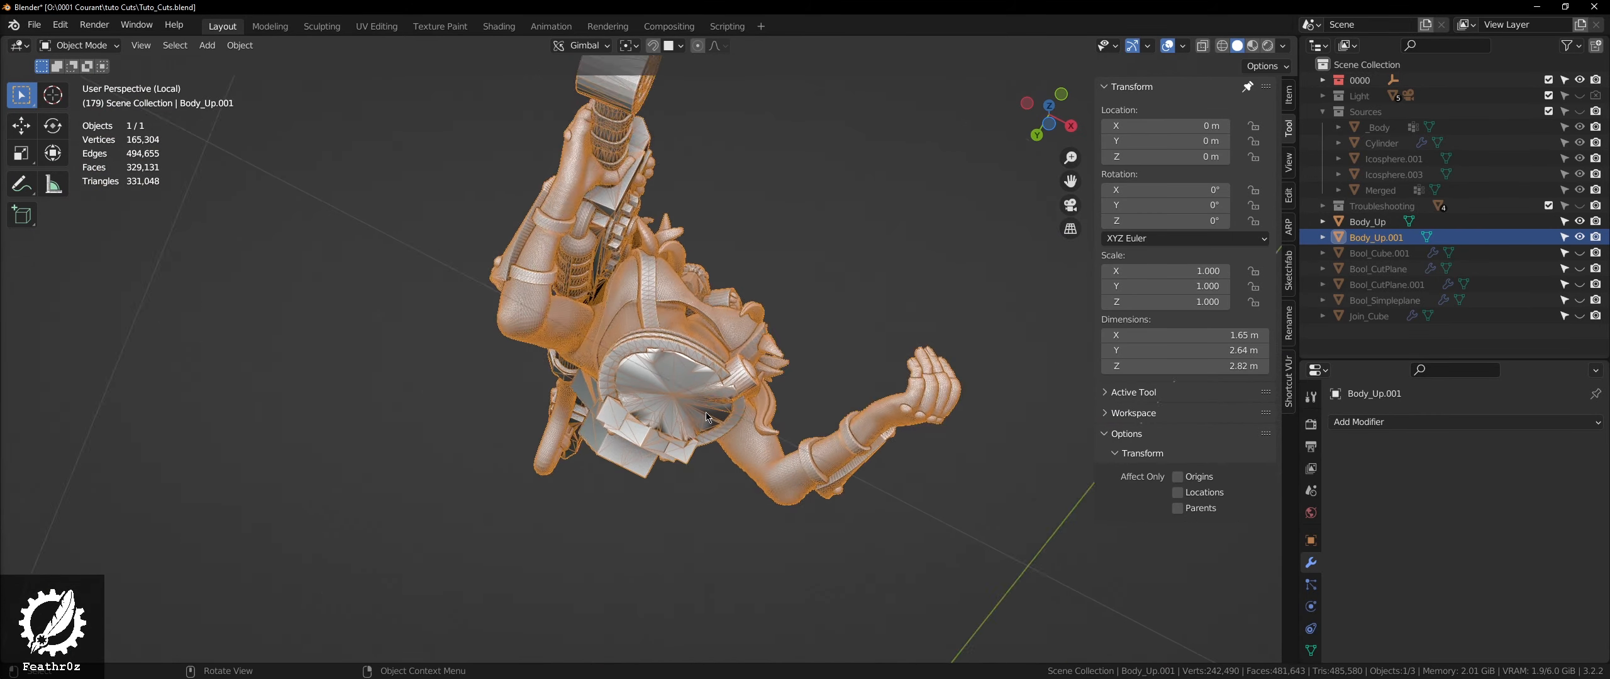
scroll(708, 417, up, 5)
right_click(650, 279)
click(648, 275)
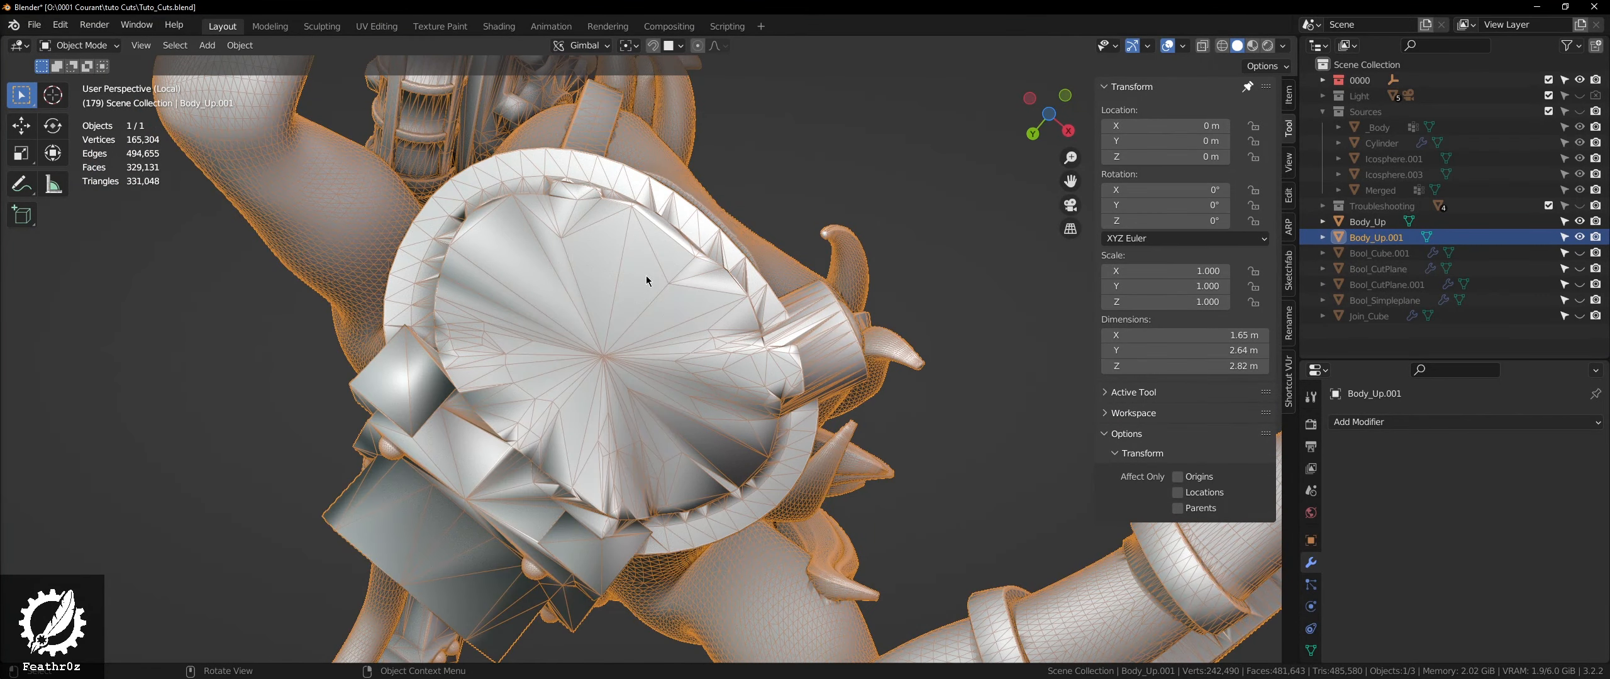
right_click(646, 277)
click(597, 419)
- Deselect everything, turn off the wireframe overlay and inspect the waist cut and front of the upper body
key(alt+a)
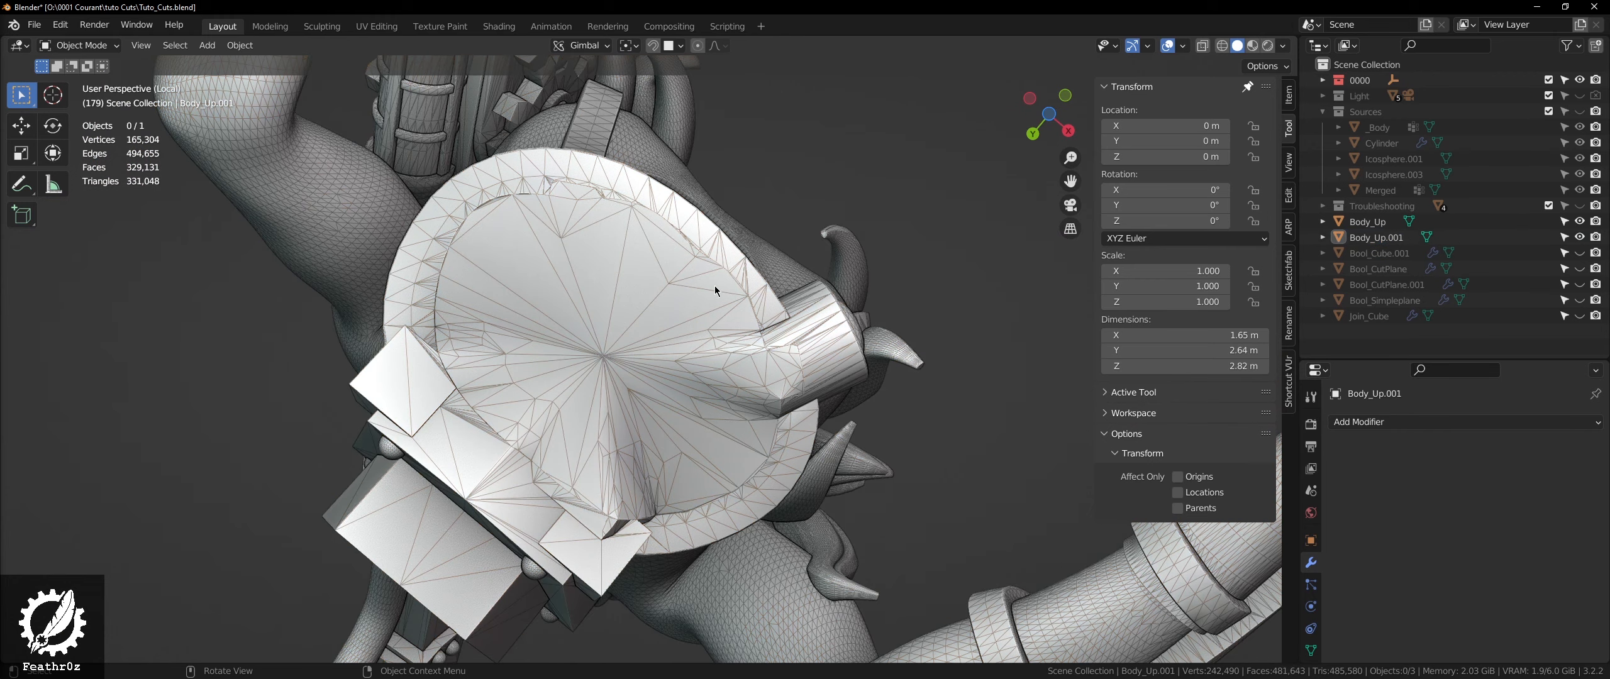
scroll(640, 347, up, 4)
key(q)
click(538, 209)
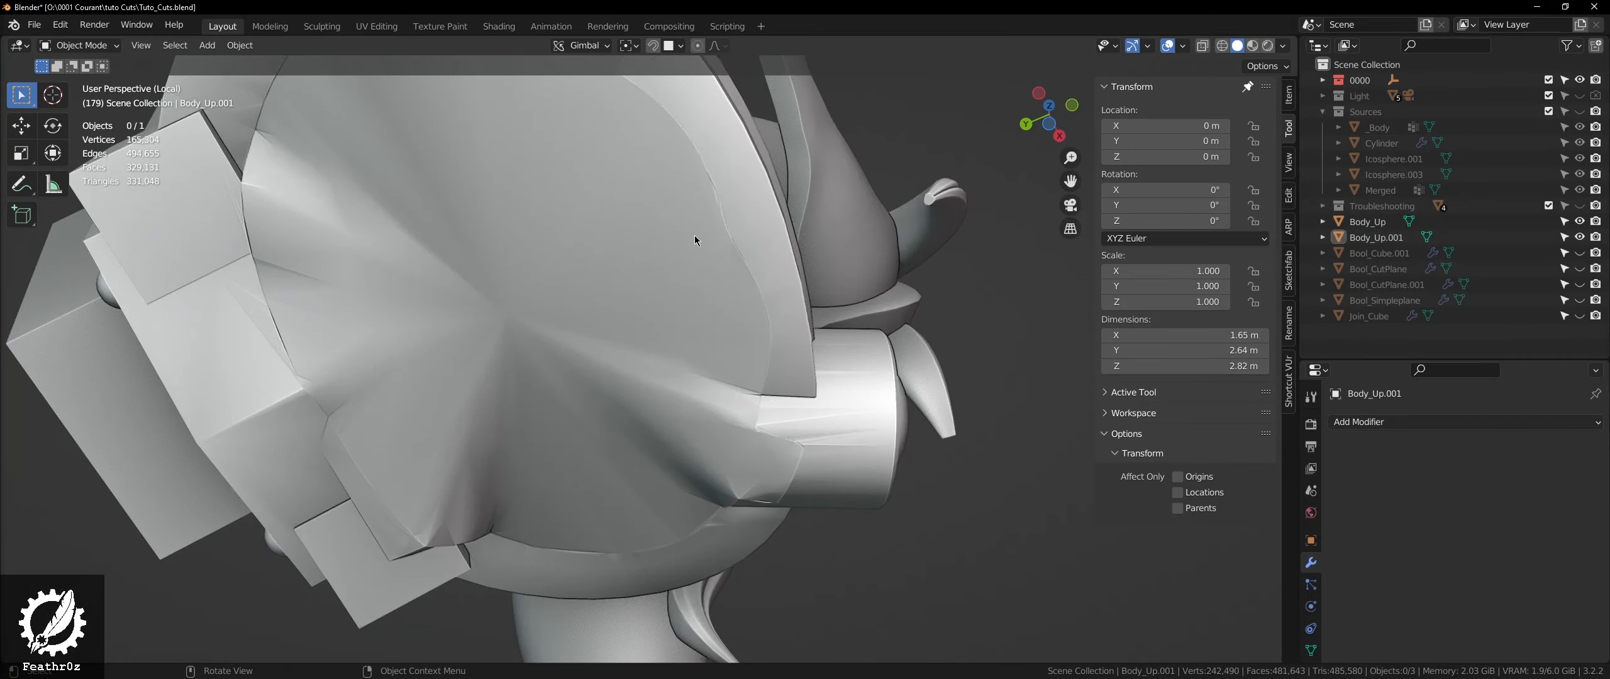
middle_drag(694, 236, 624, 152)
scroll(631, 228, up, 4)
middle_drag(628, 174, 818, 264)
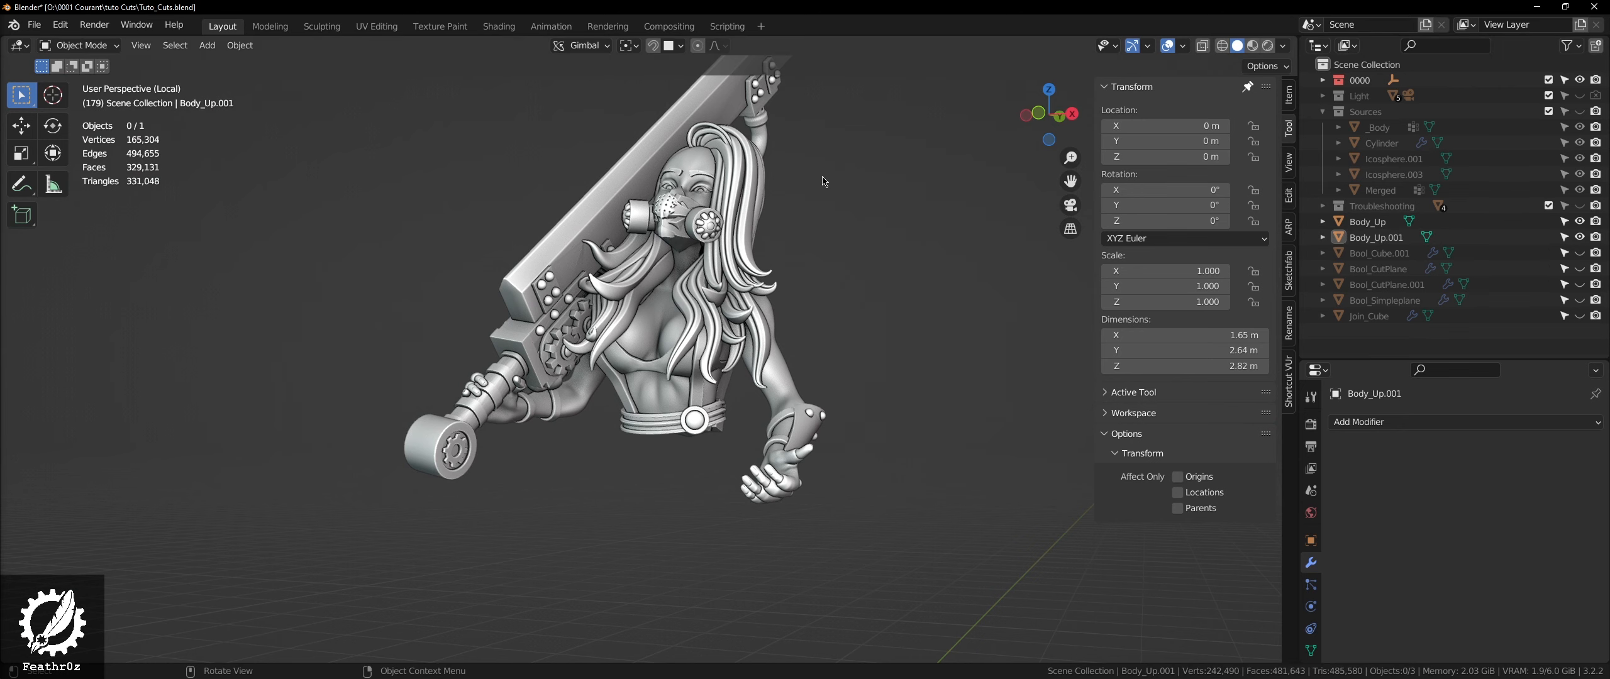
middle_drag(799, 229, 913, 233)
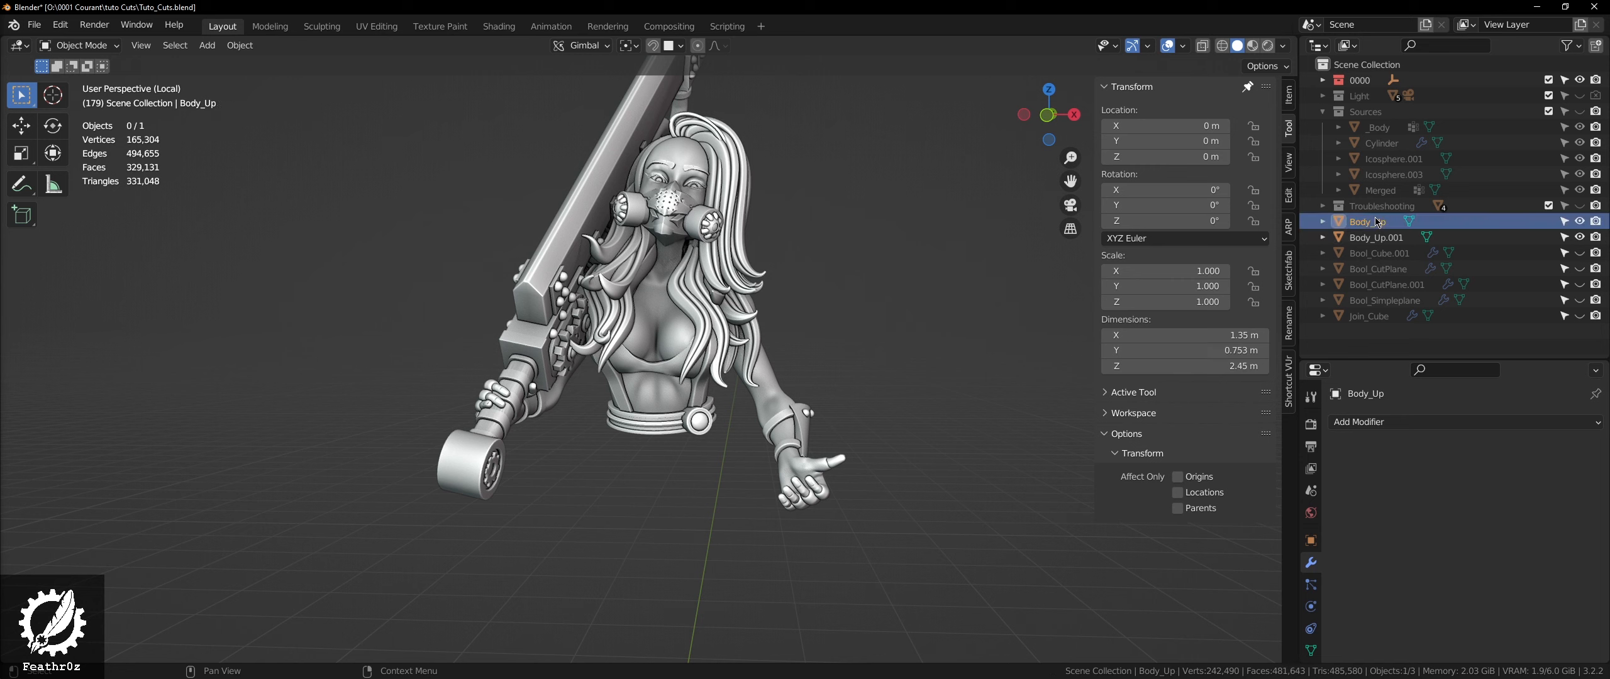
- Rename the object Body_Up.001 as Body_Legs
click(1384, 237)
double_click(1407, 237)
drag(1388, 238, 1376, 240)
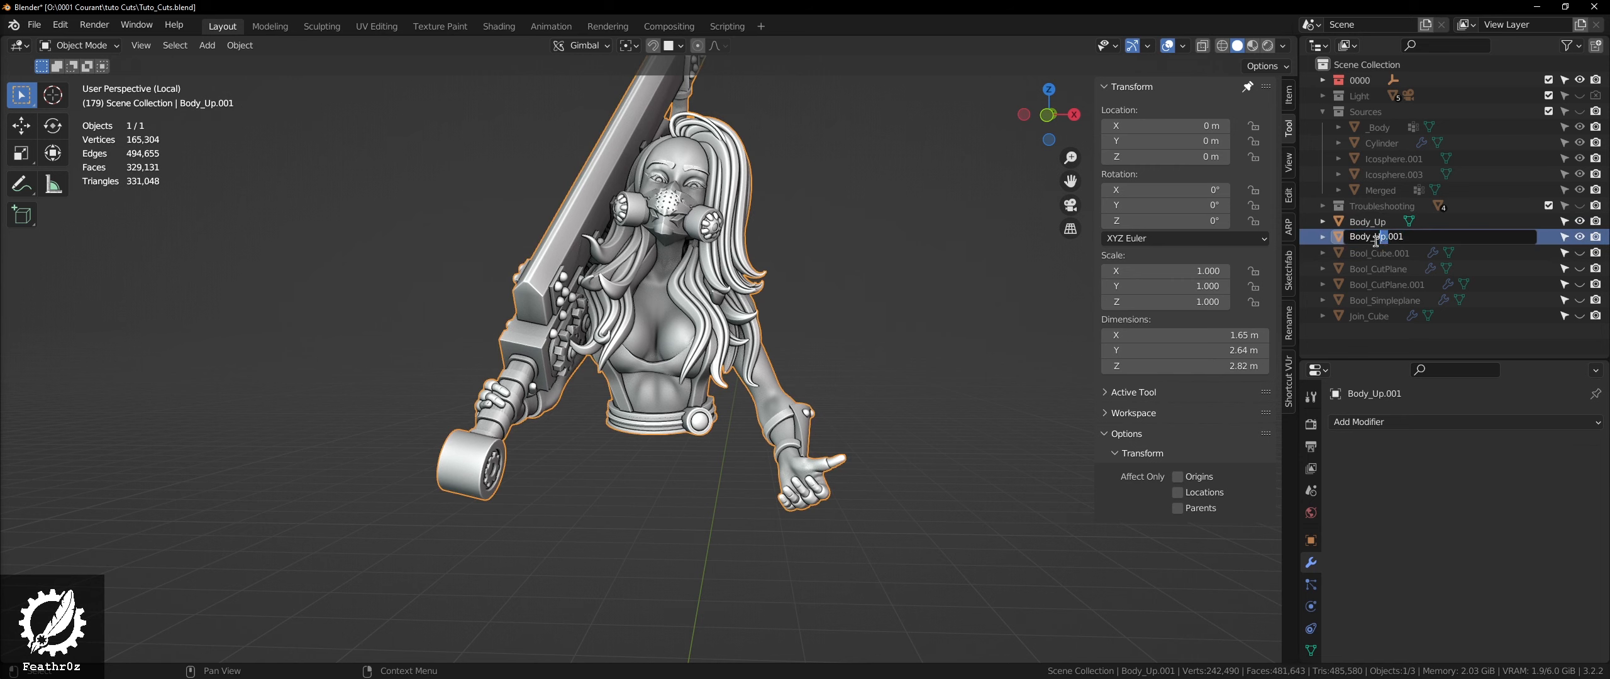
click(1425, 235)
text(Legs)
key(Return)
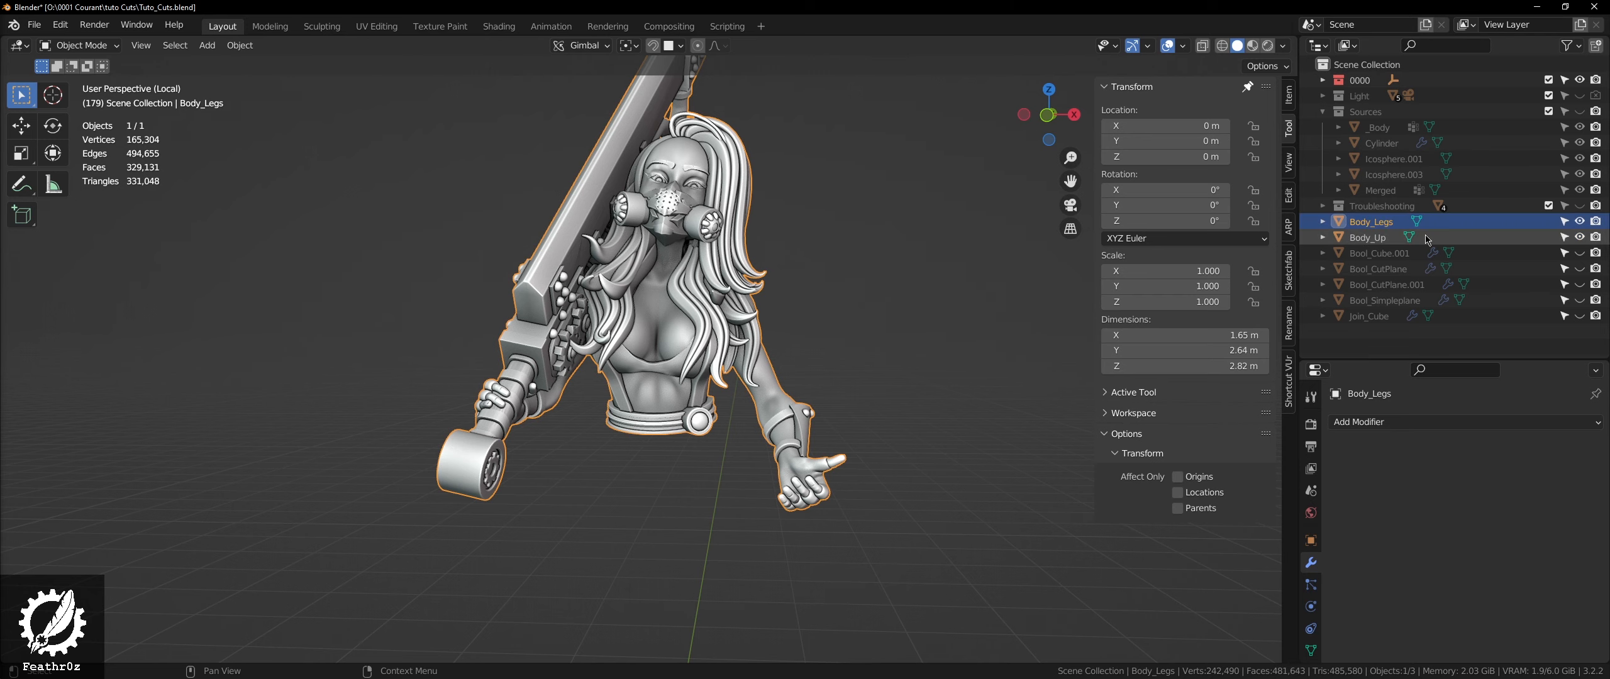
- Exit local view and reveal the Join_Cube leg while keeping the Bool cutter objects hidden
key(KP_Divide)
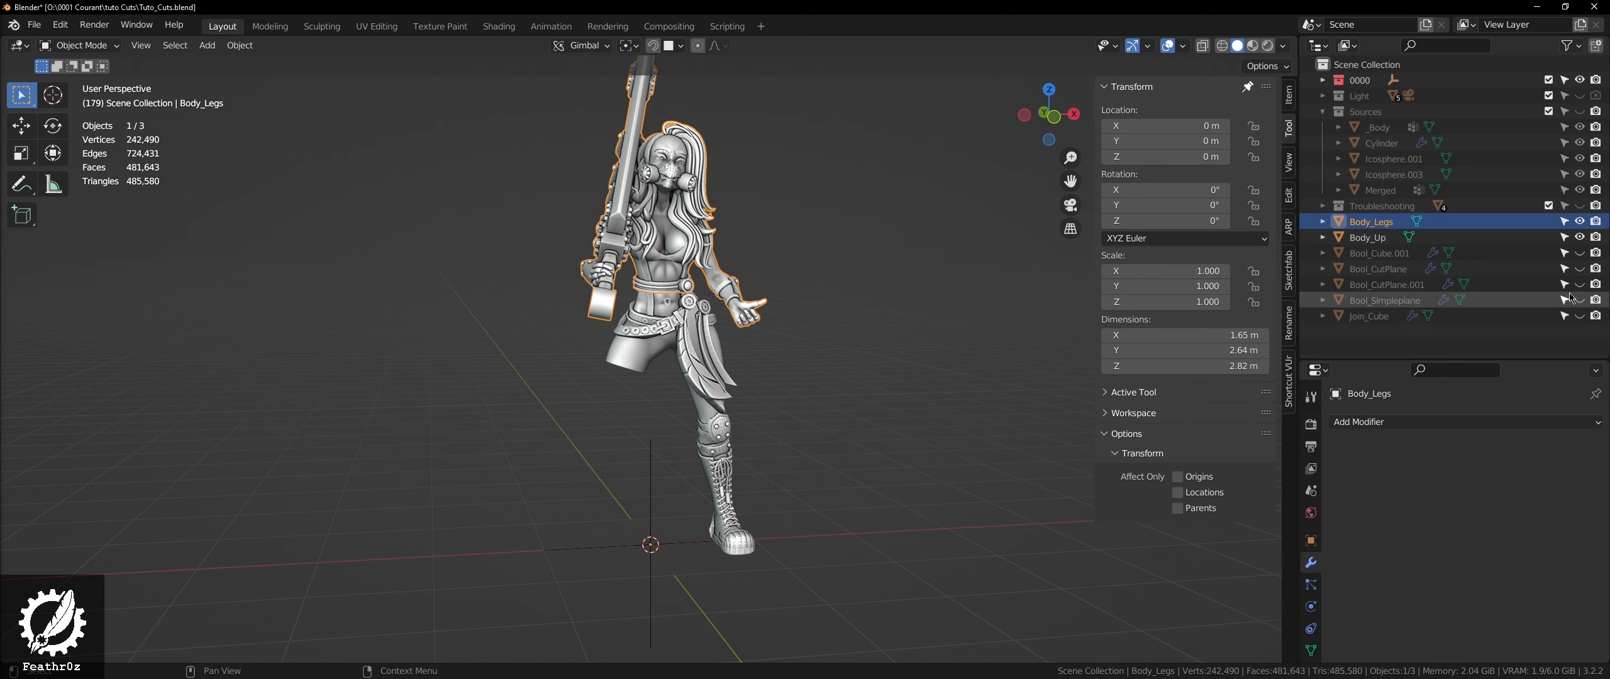
drag(1580, 253, 1587, 298)
click(1581, 316)
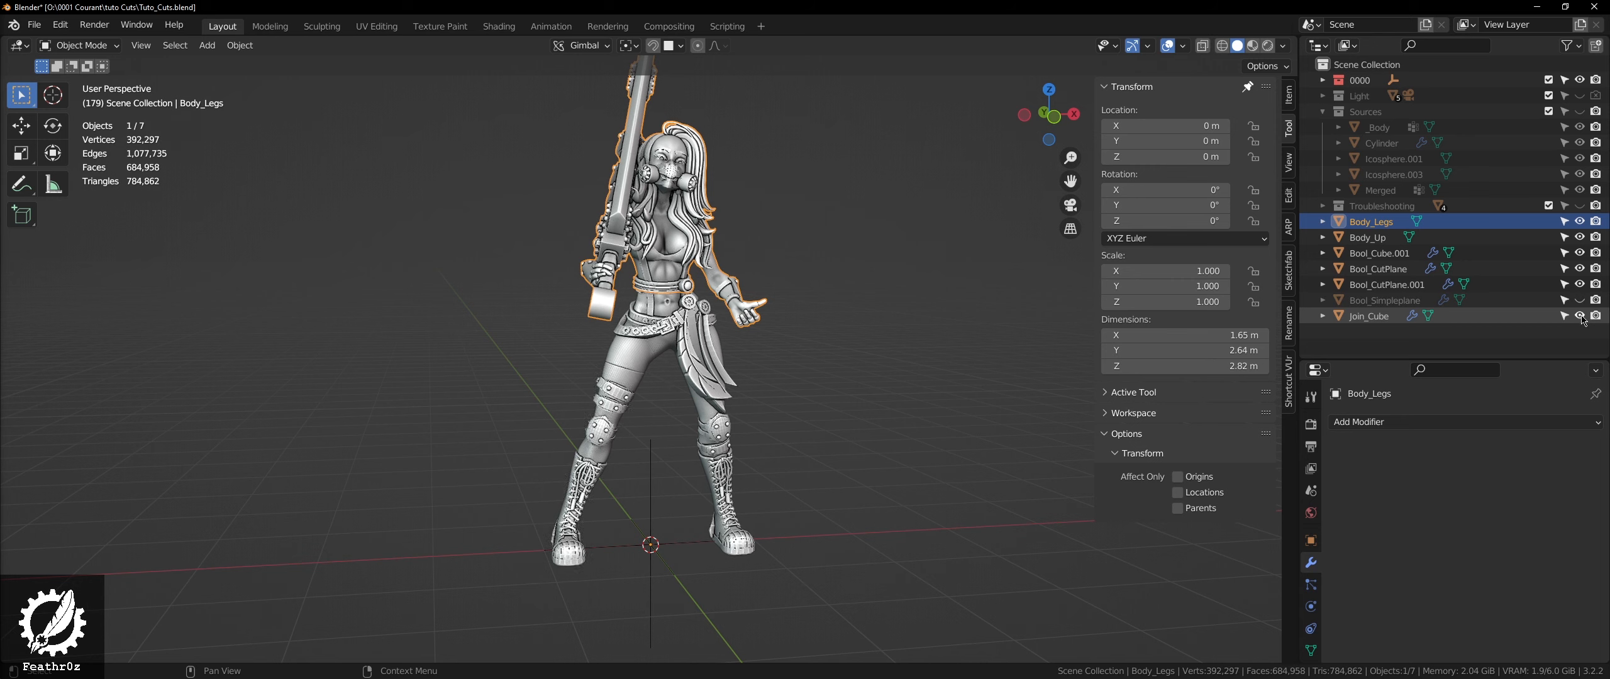
click(1581, 300)
drag(1583, 306, 1580, 237)
click(1581, 222)
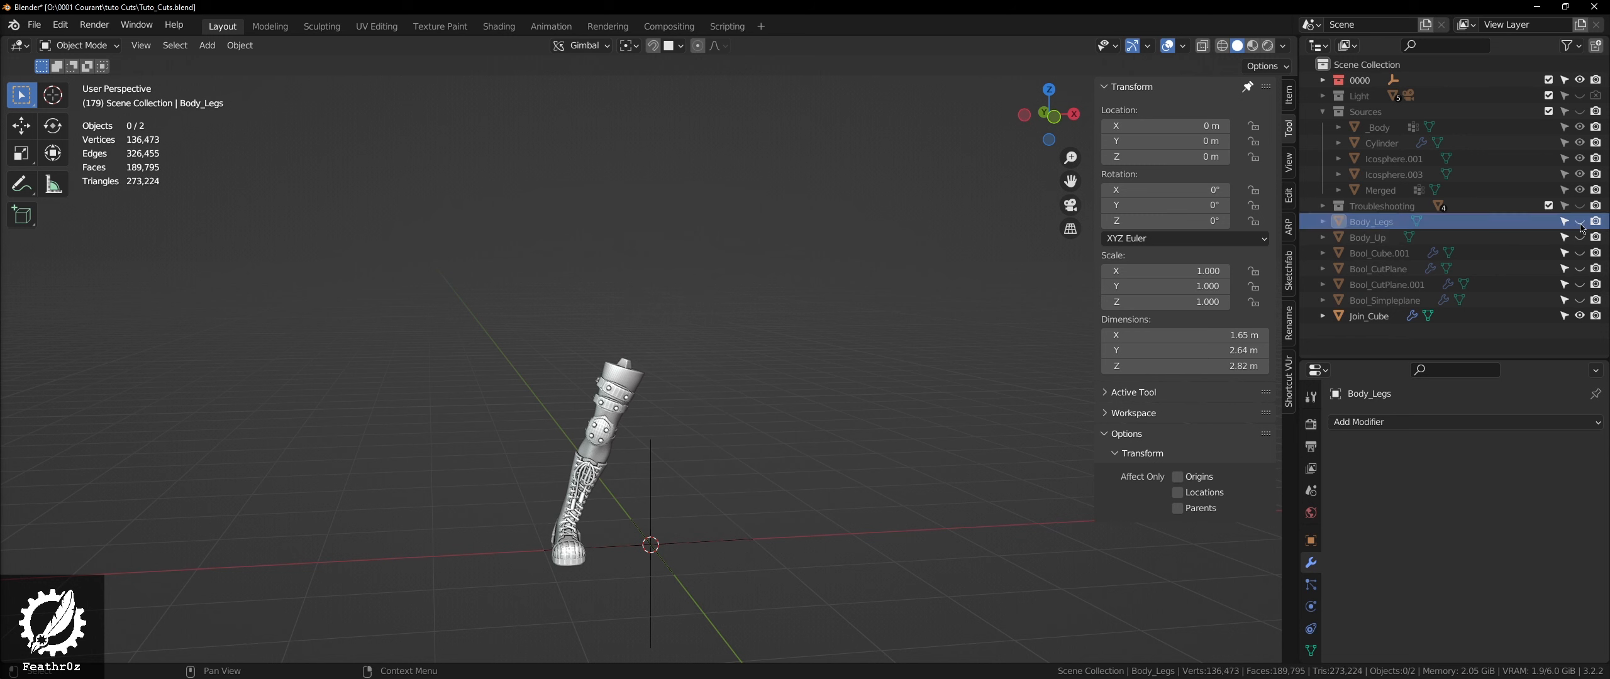
- Show the two body objects beside the leg and rename Join_Cube as Body_LegSolo
double_click(1376, 322)
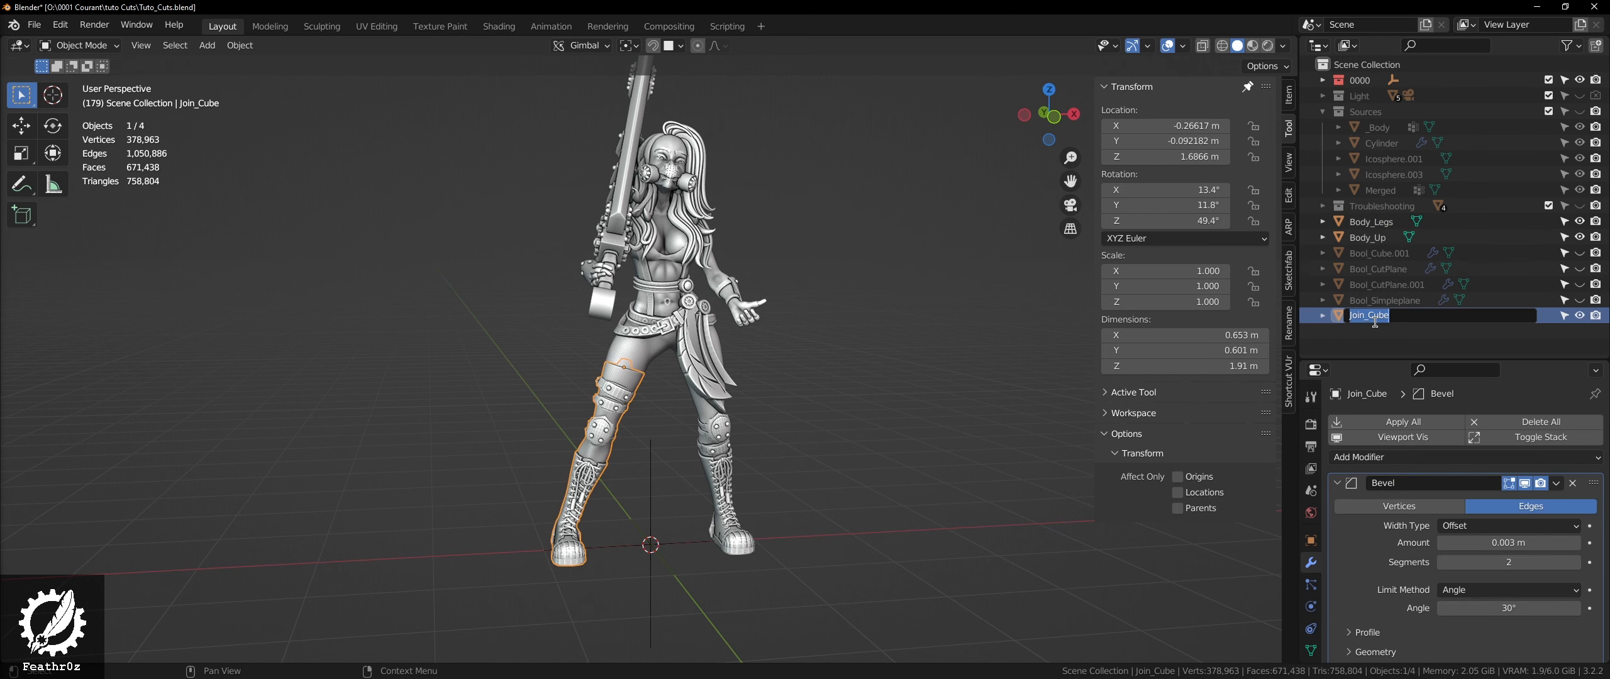
text(Body_LegSolo)
key(Return)
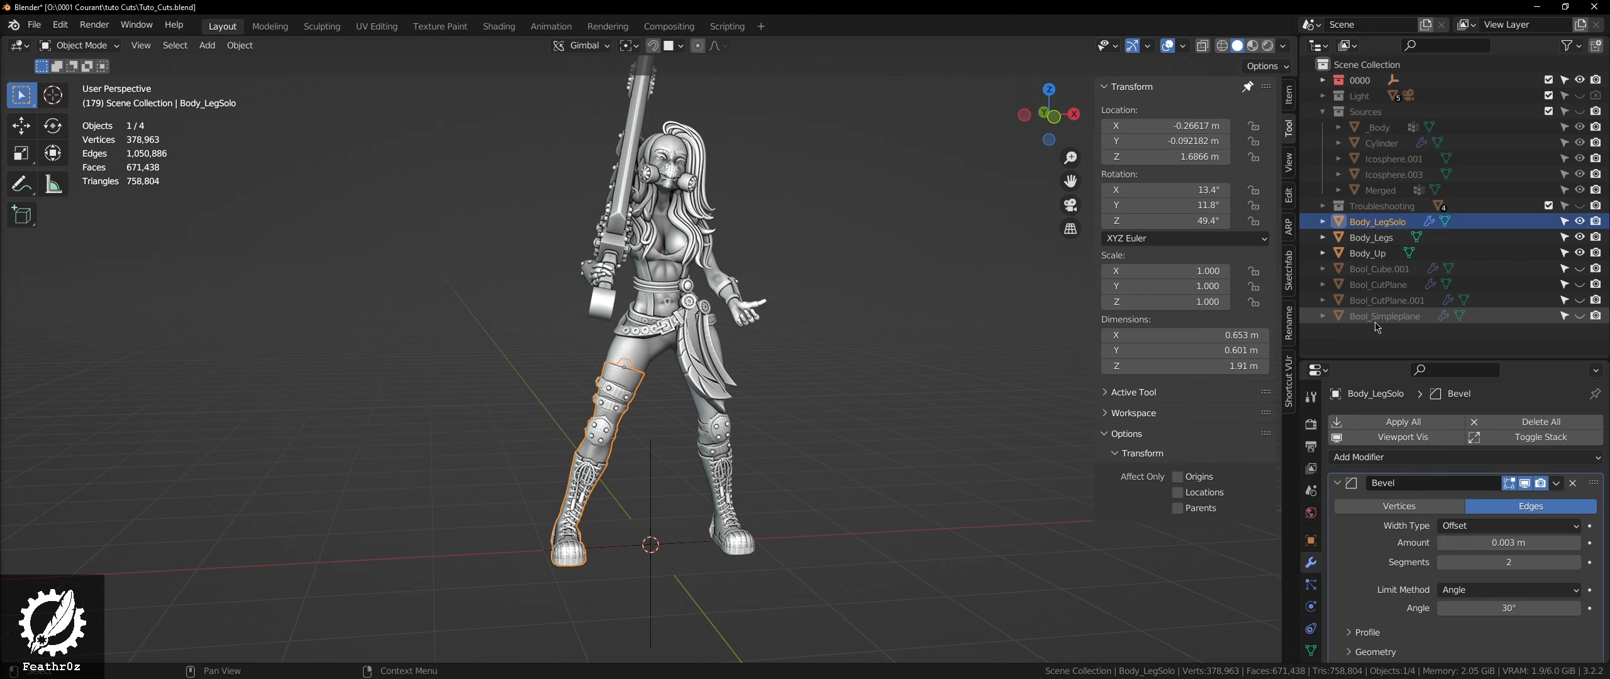
- Try moving the upper body away from the waist to check the joint, and undo the move
click(651, 286)
scroll(659, 288, up, 7)
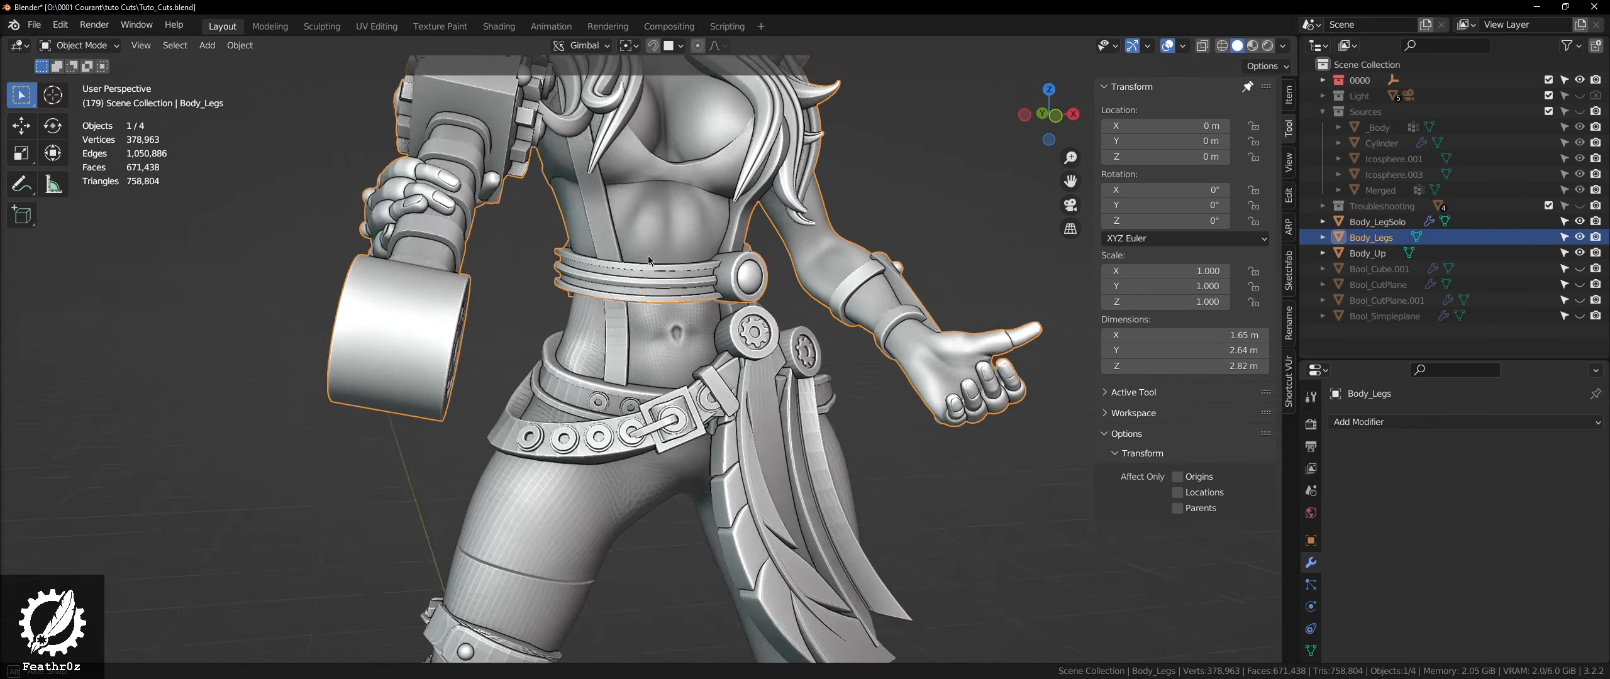
middle_drag(647, 257, 683, 238)
key(g)
click(694, 317)
scroll(696, 318, up, 2)
middle_drag(696, 318, 743, 334)
key(ctrl+z)
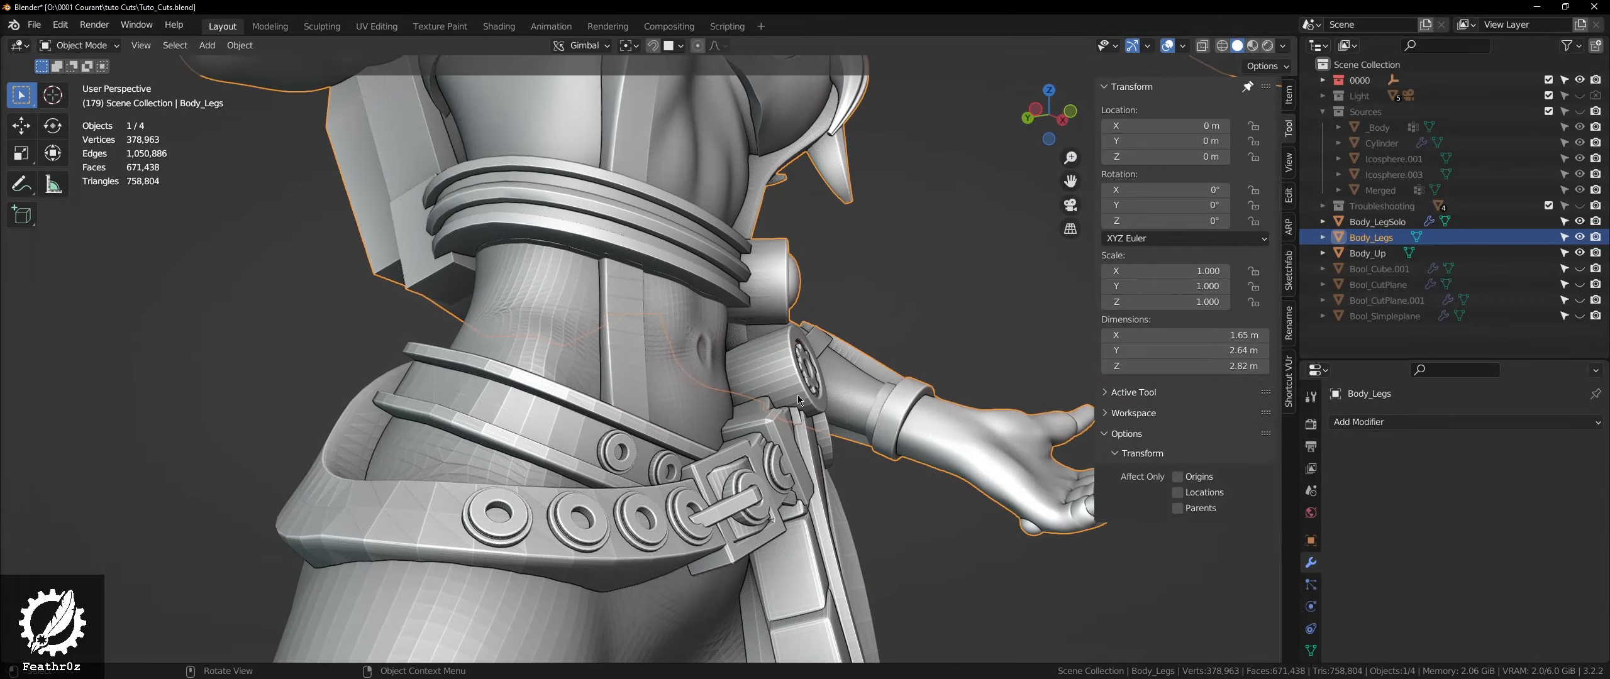
- Examine the waist seam under the belt rings with the lower body selected, and review the whole figure
scroll(604, 327, down, 3)
middle_drag(604, 334, 504, 352)
click(582, 325)
scroll(594, 310, up, 3)
scroll(661, 271, up, 6)
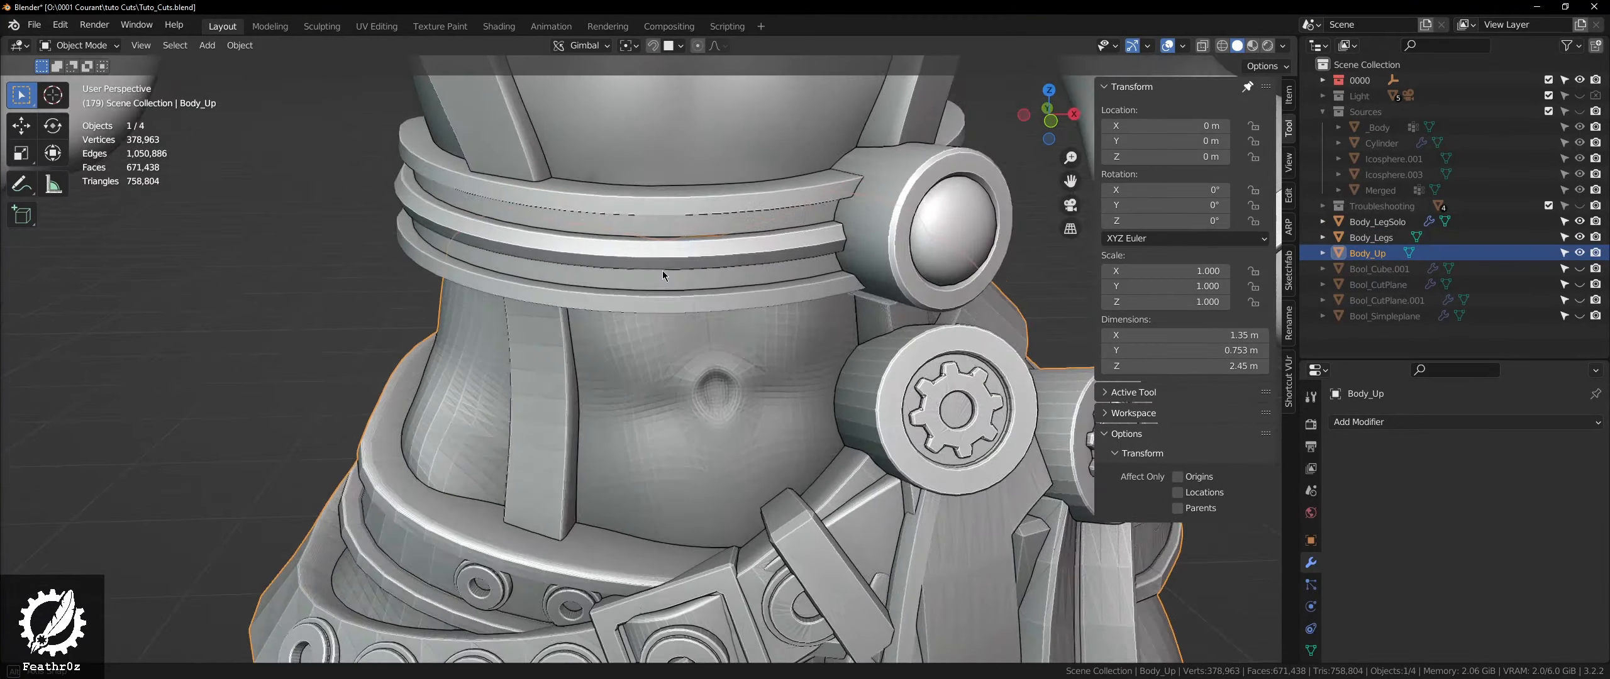
middle_drag(585, 323, 589, 304)
scroll(559, 316, down, 8)
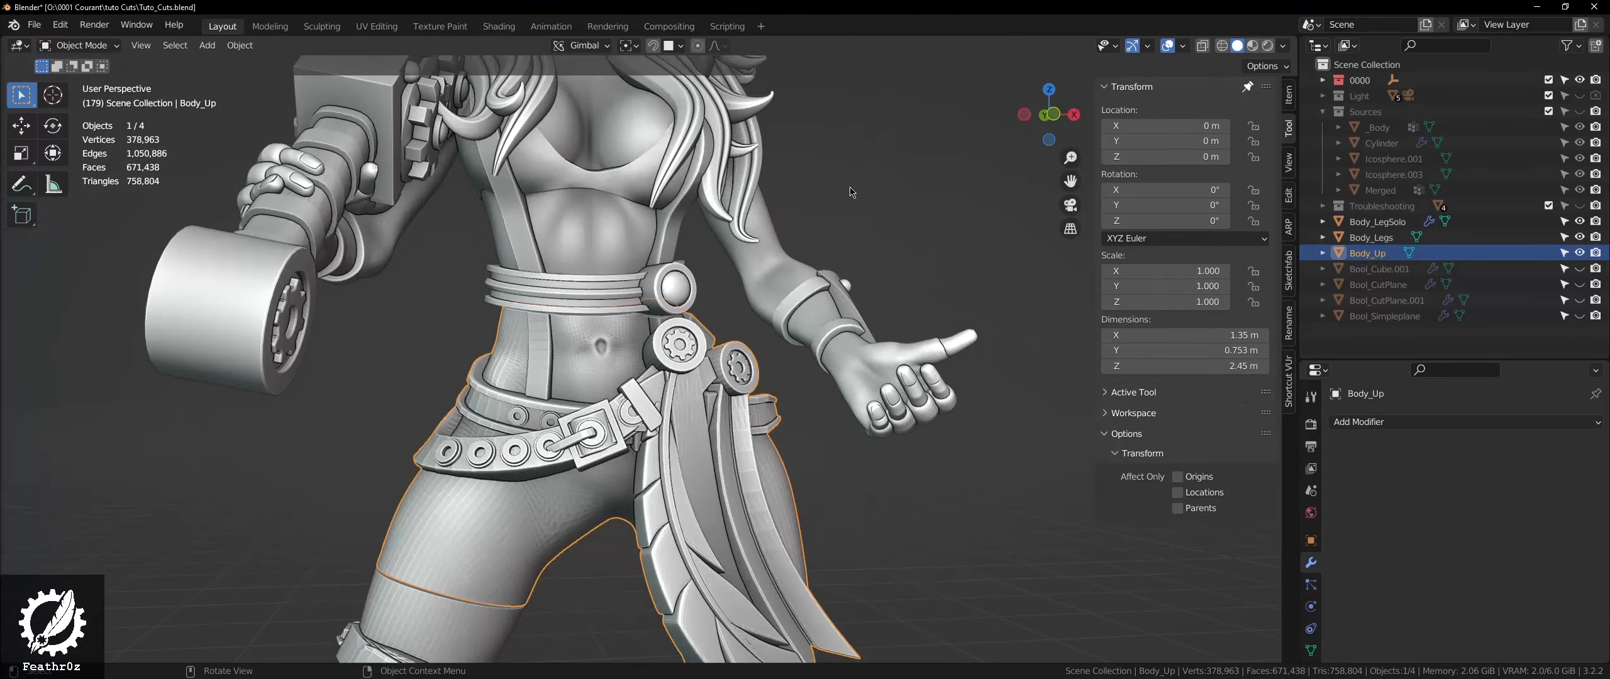
click(852, 192)
middle_drag(851, 192, 728, 319)
scroll(728, 318, down, 10)
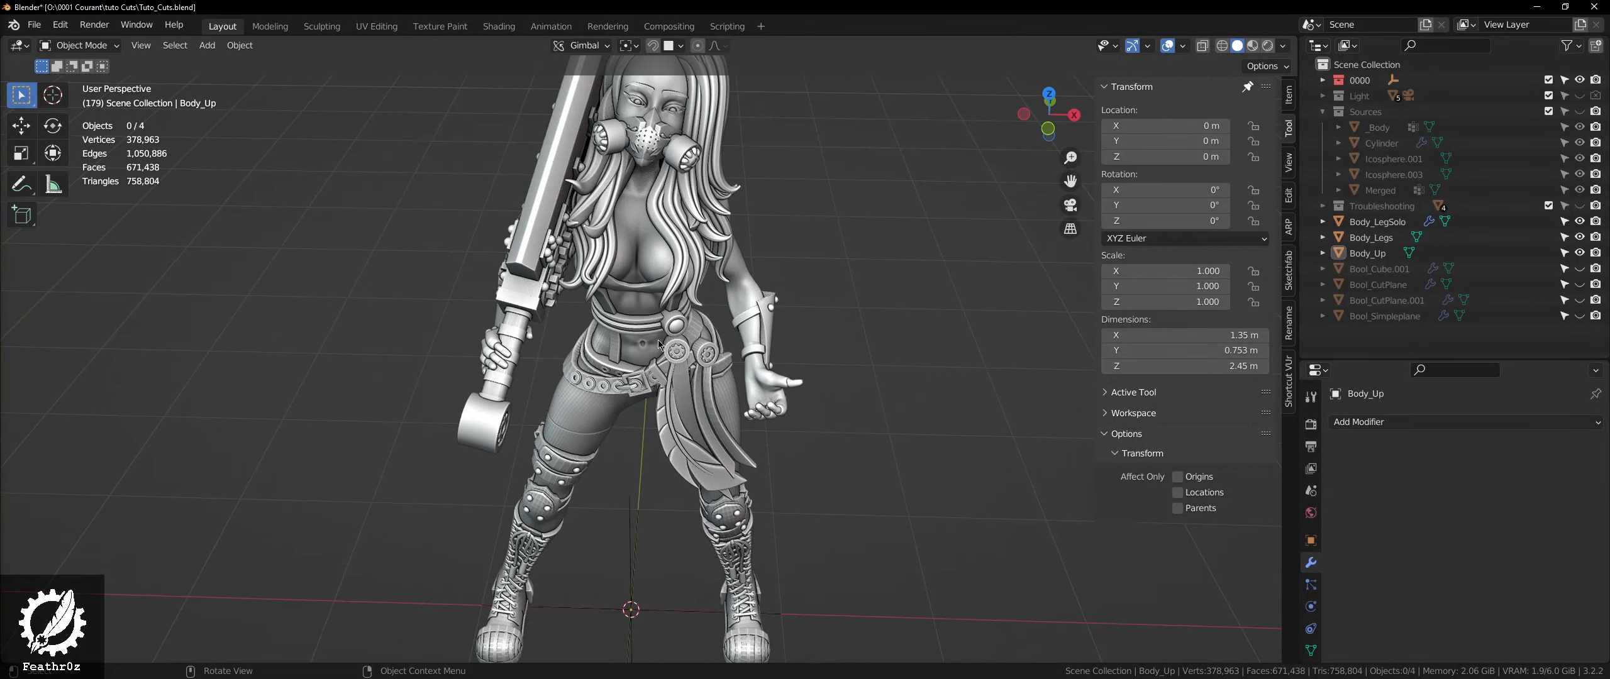
scroll(642, 324, up, 4)
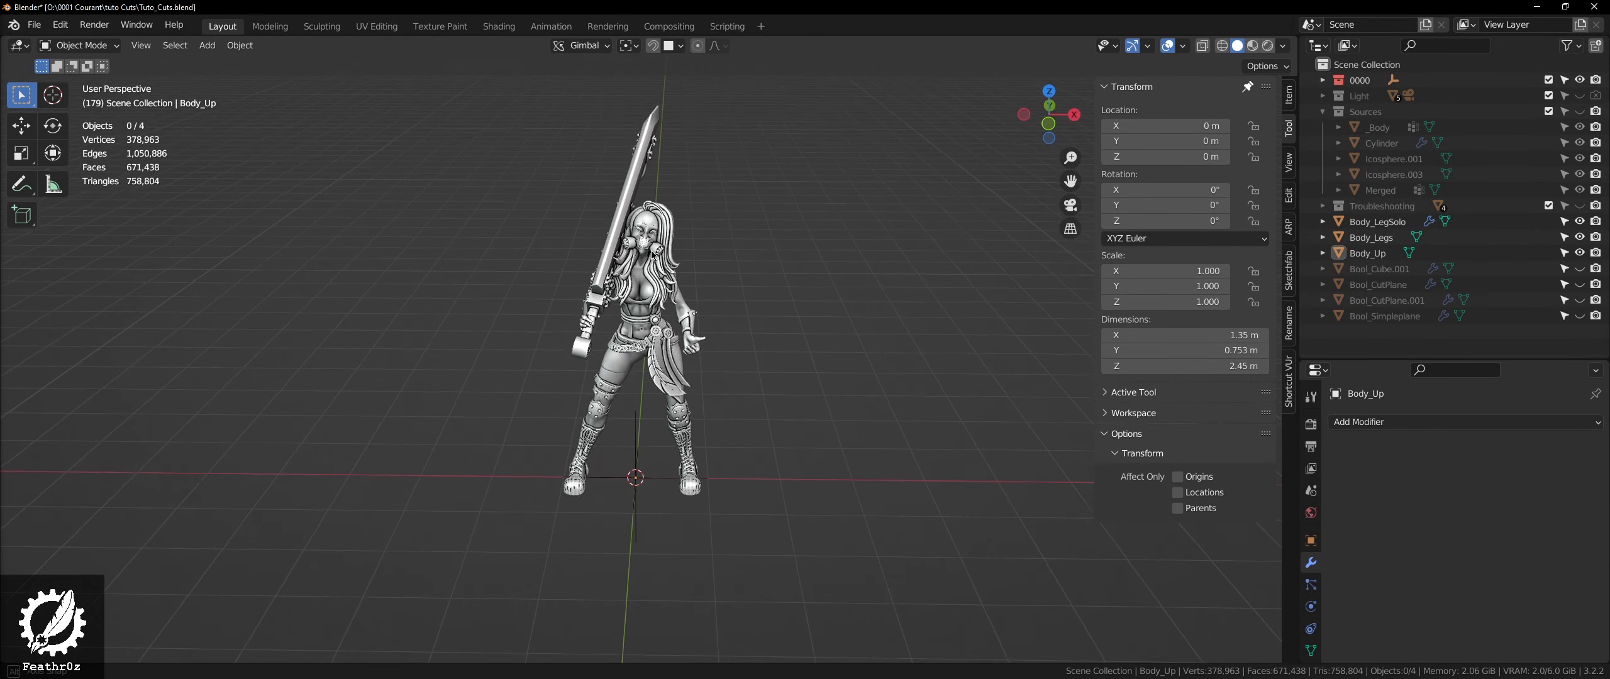
middle_drag(707, 358, 594, 351)
click(671, 274)
key(g)
right_click(705, 182)
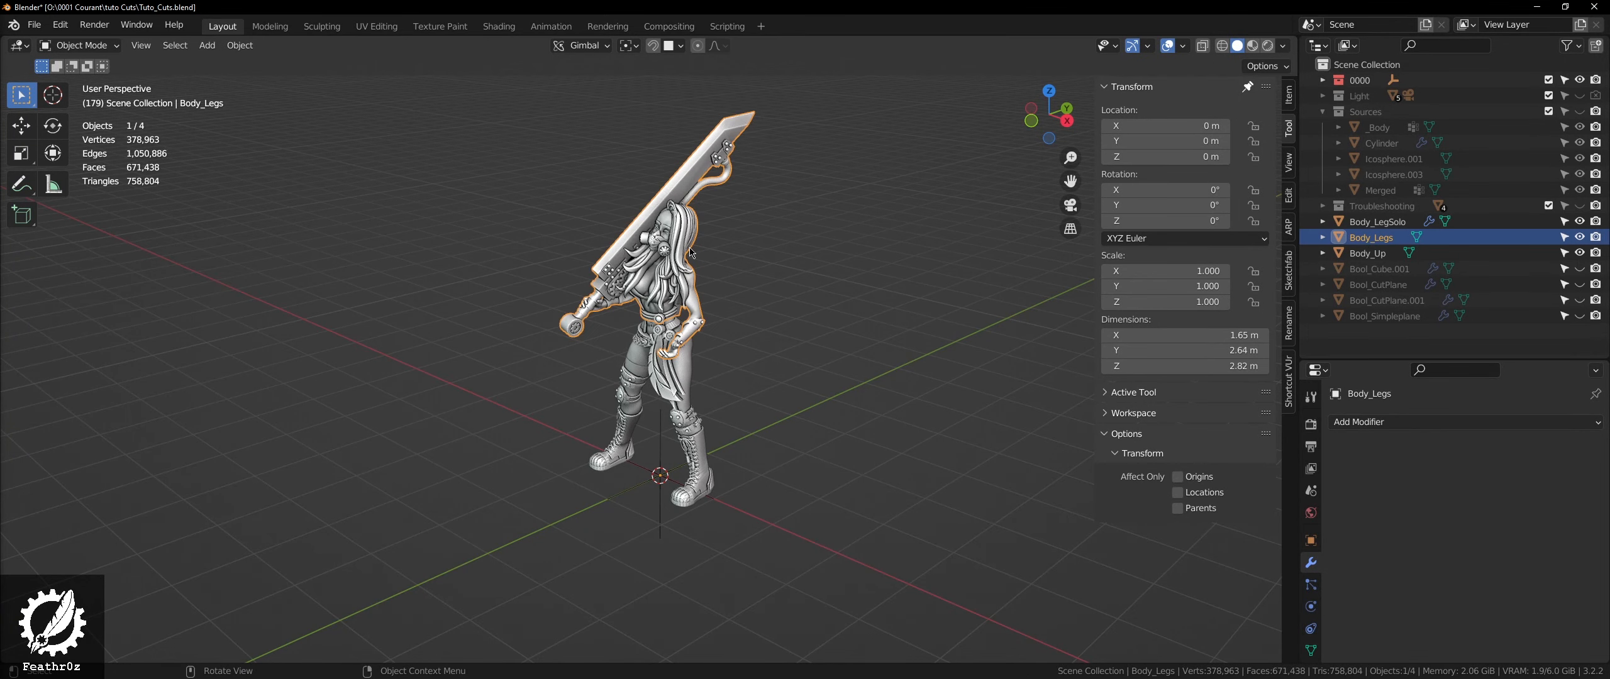
- Select the three body parts Body_Up, Body_LegSolo and Body_Legs together
scroll(690, 258, down, 3)
middle_drag(695, 266, 733, 252)
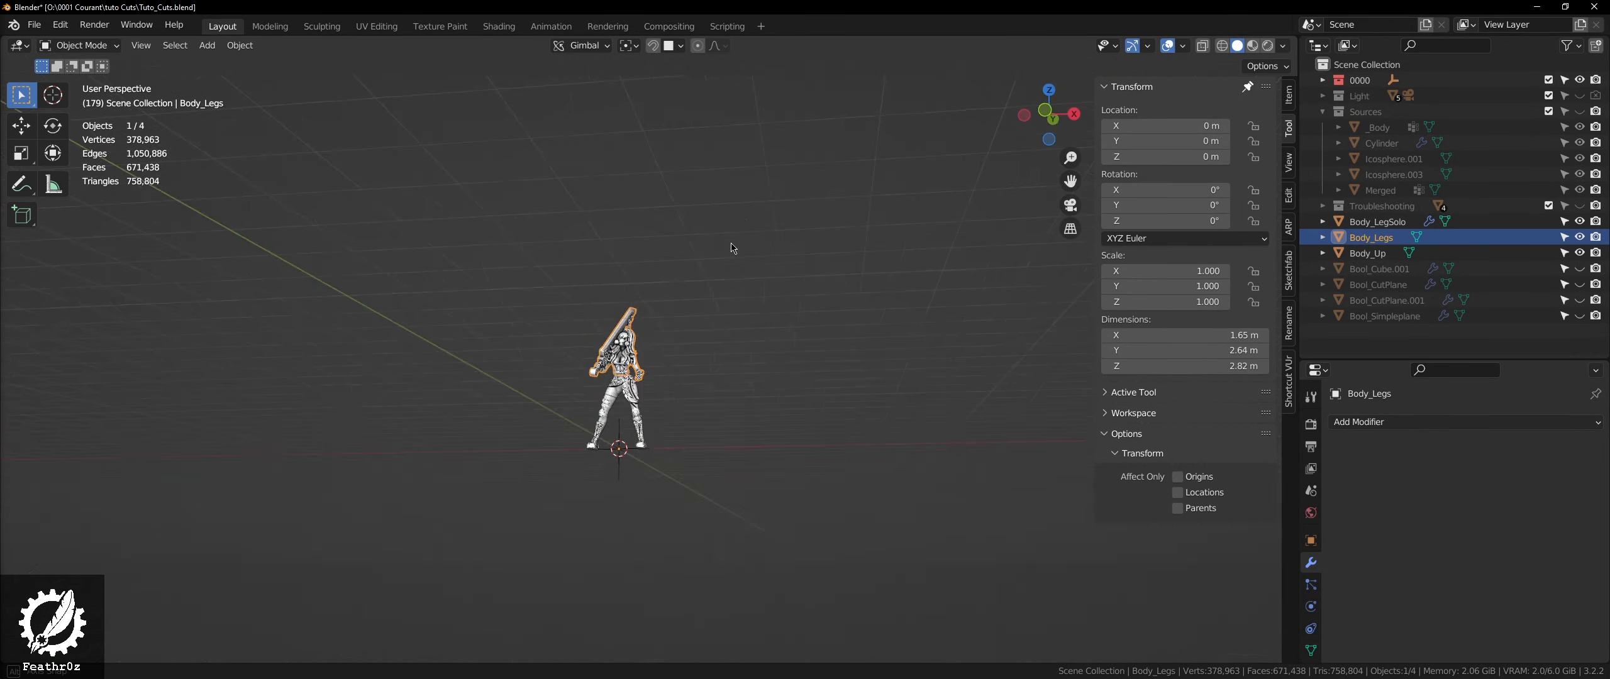
scroll(603, 385, up, 4)
scroll(603, 385, up, 6)
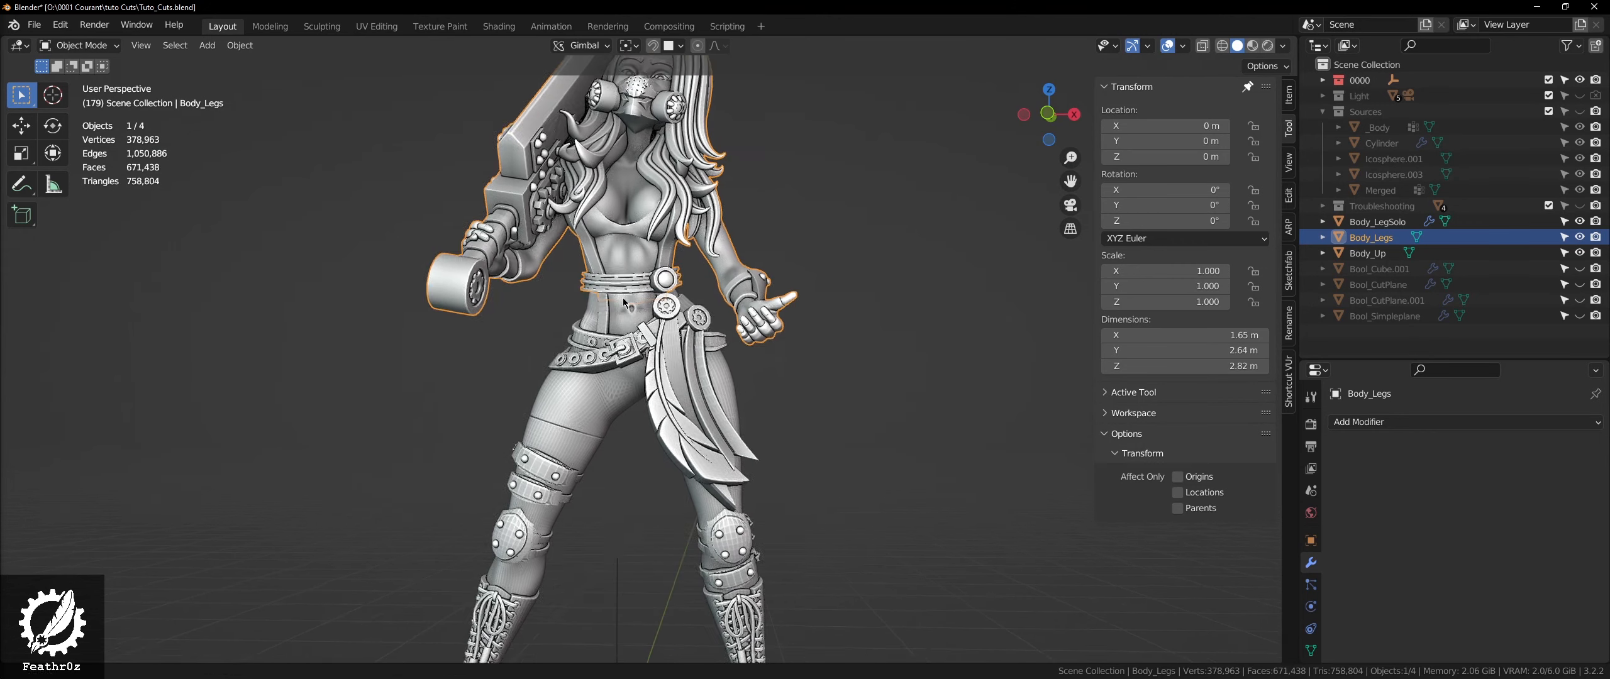
click(607, 318)
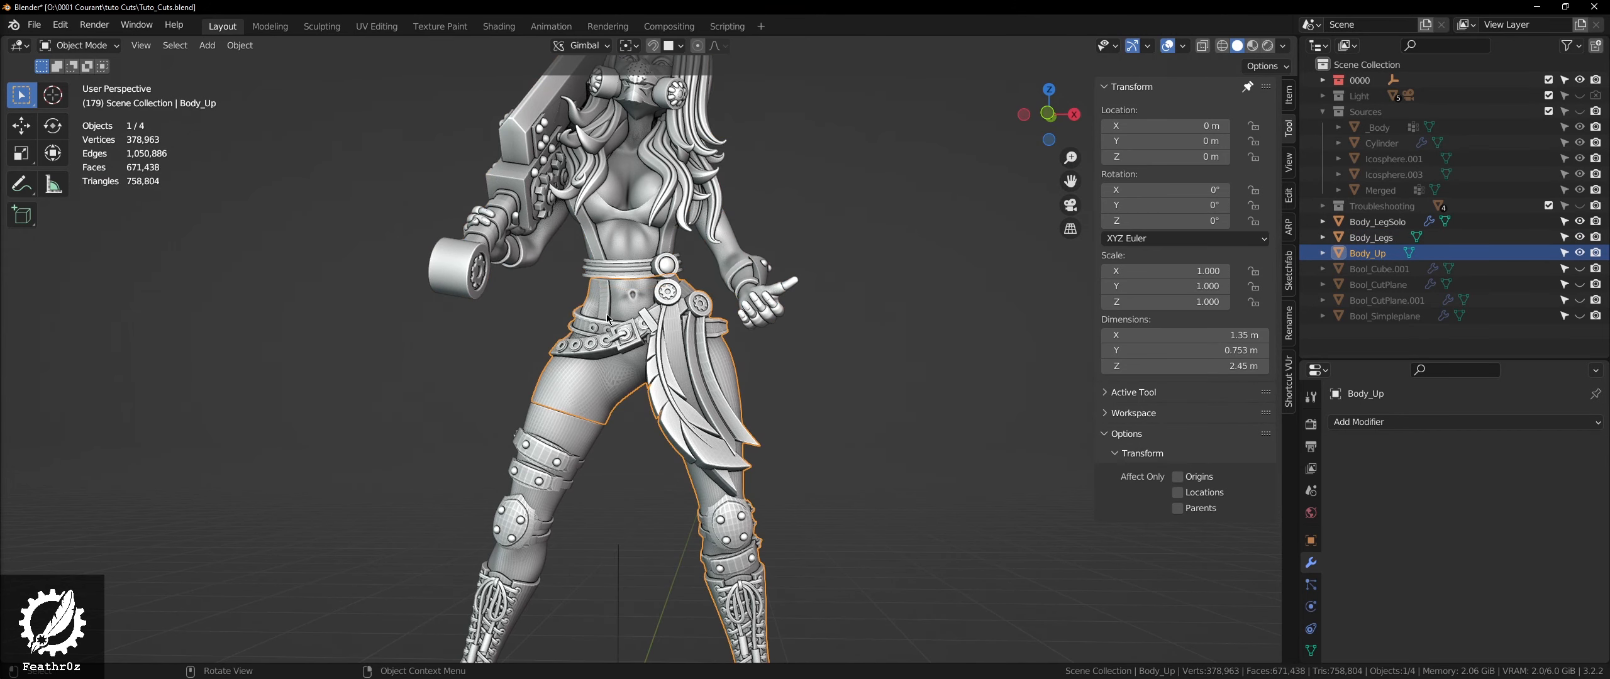
shift+click(612, 239)
middle_drag(619, 240, 654, 256)
- Export the selected parts as separate STL files with Batch Mode set to Object, Selection Only enabled and a scale of 10
key(q)
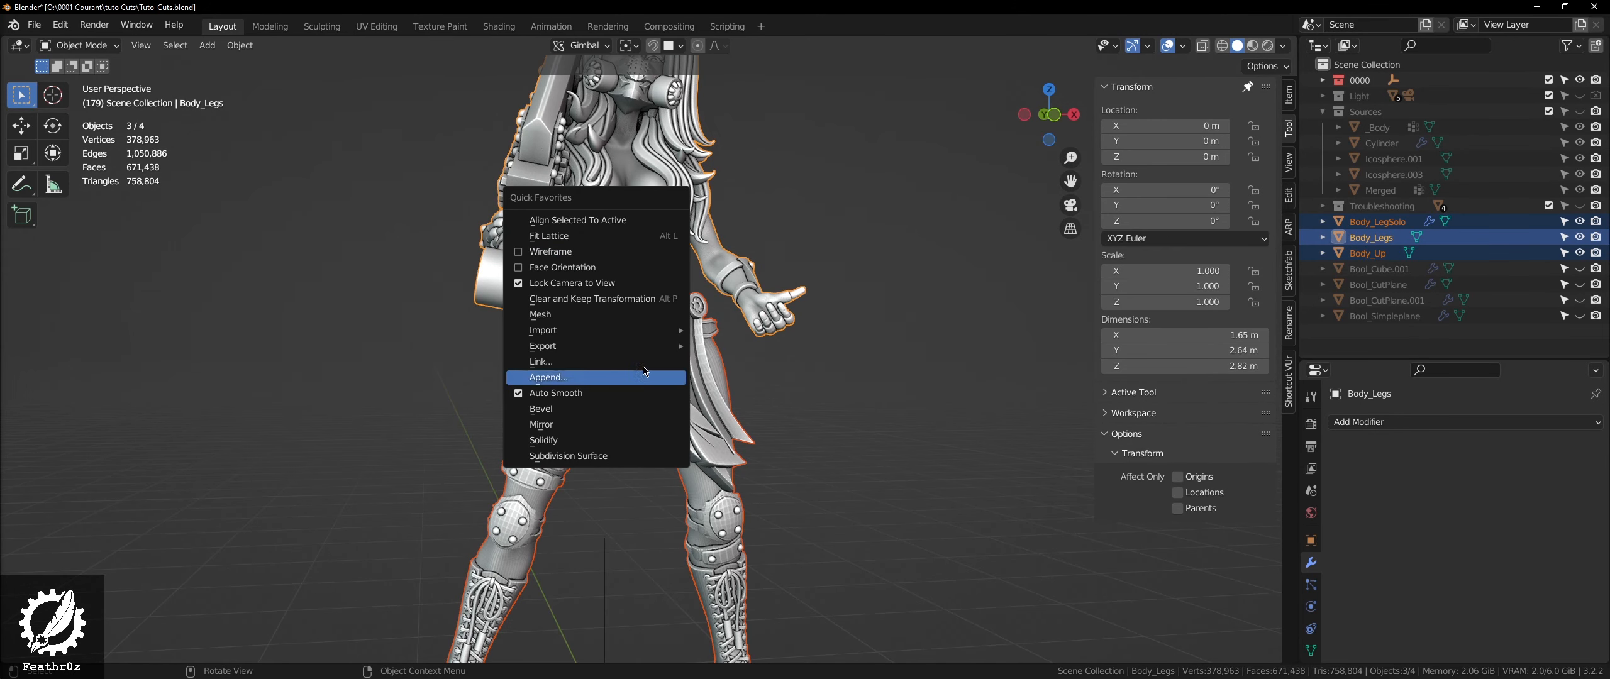
mouse_move(667, 346)
click(791, 472)
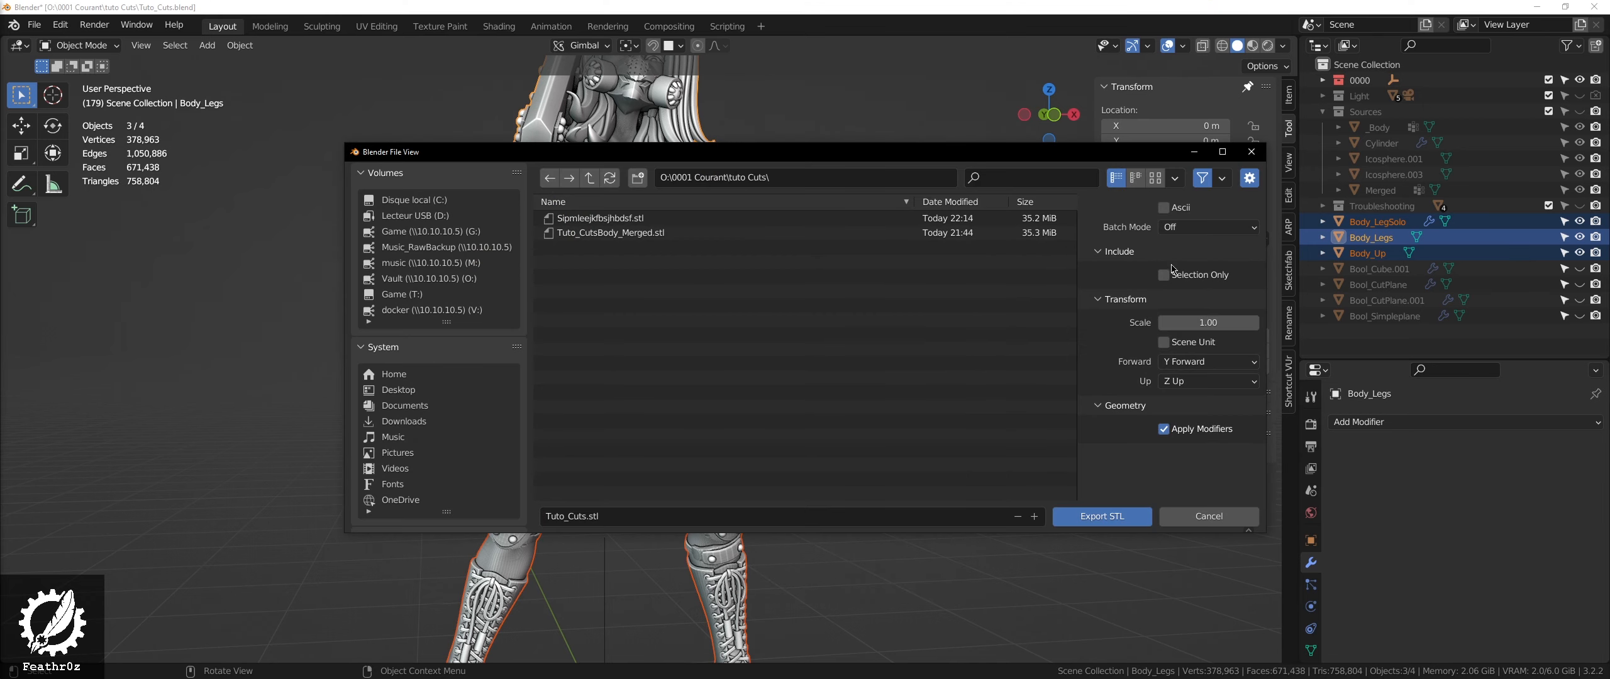
click(1193, 233)
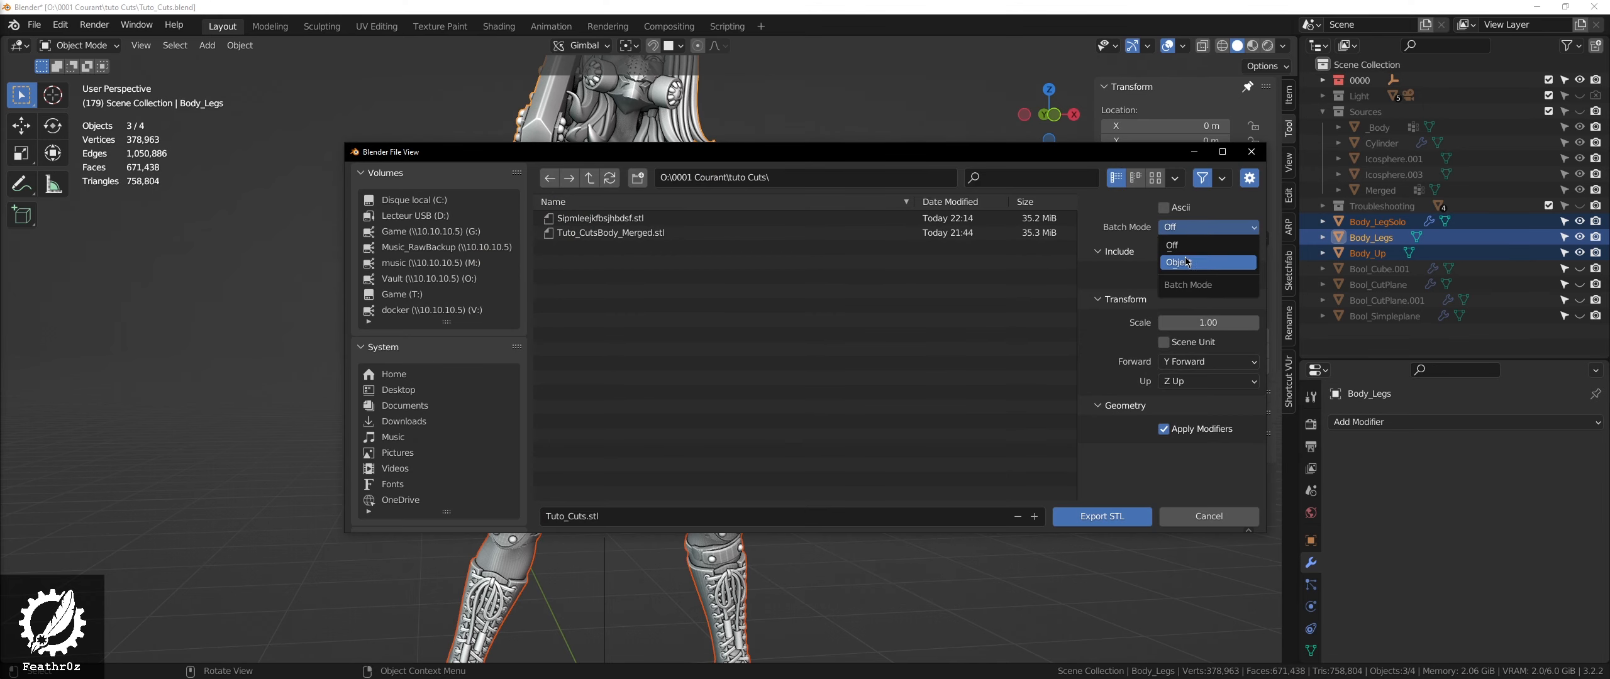
click(1187, 262)
click(1178, 321)
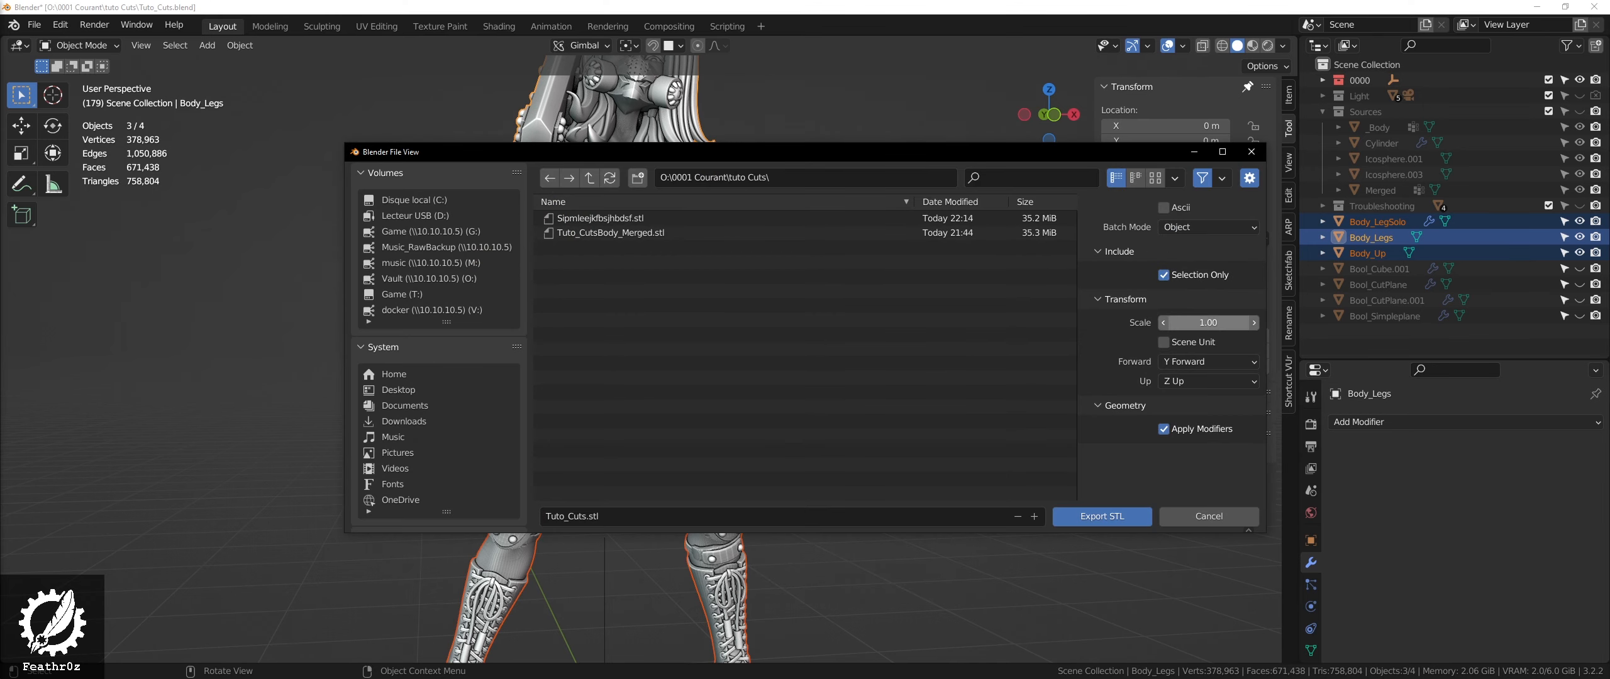
text(10)
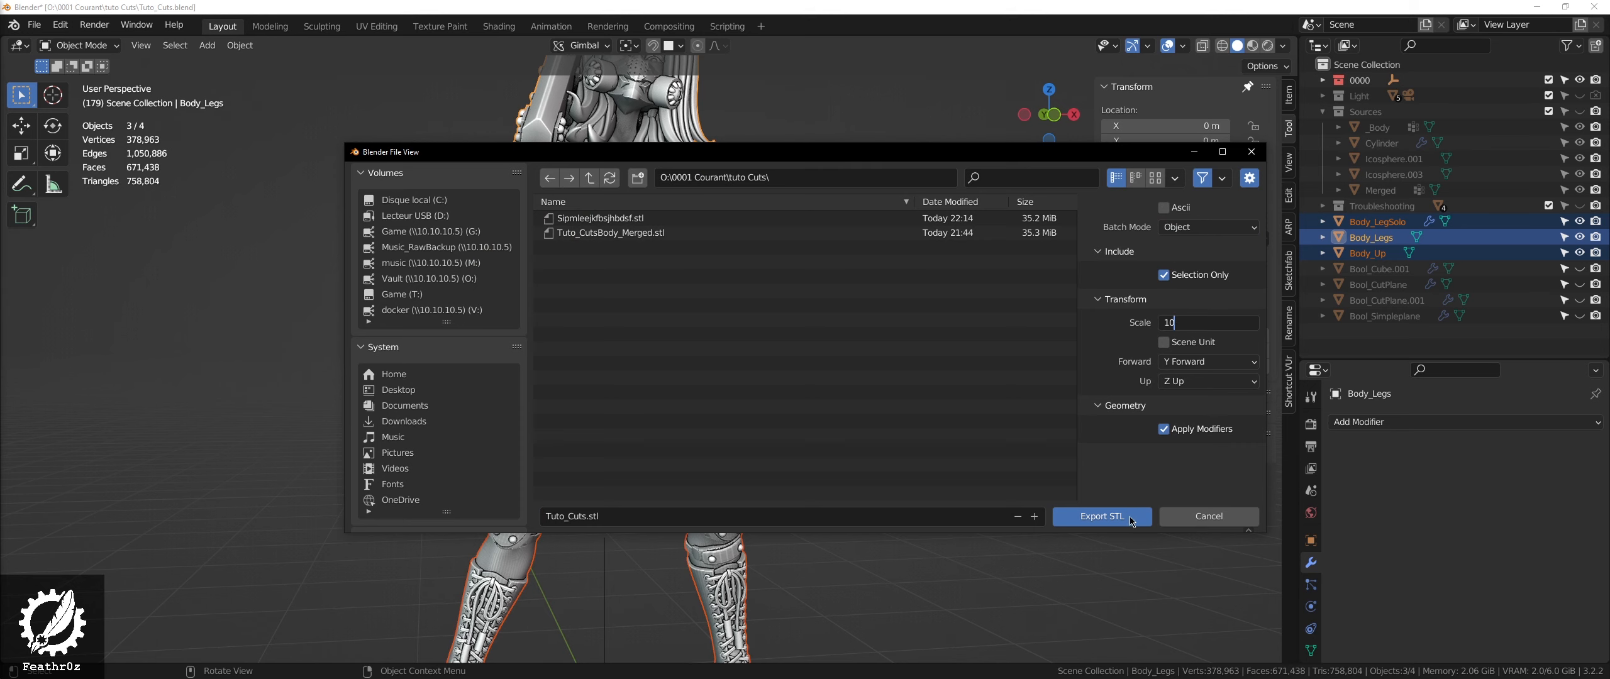
click(1102, 515)
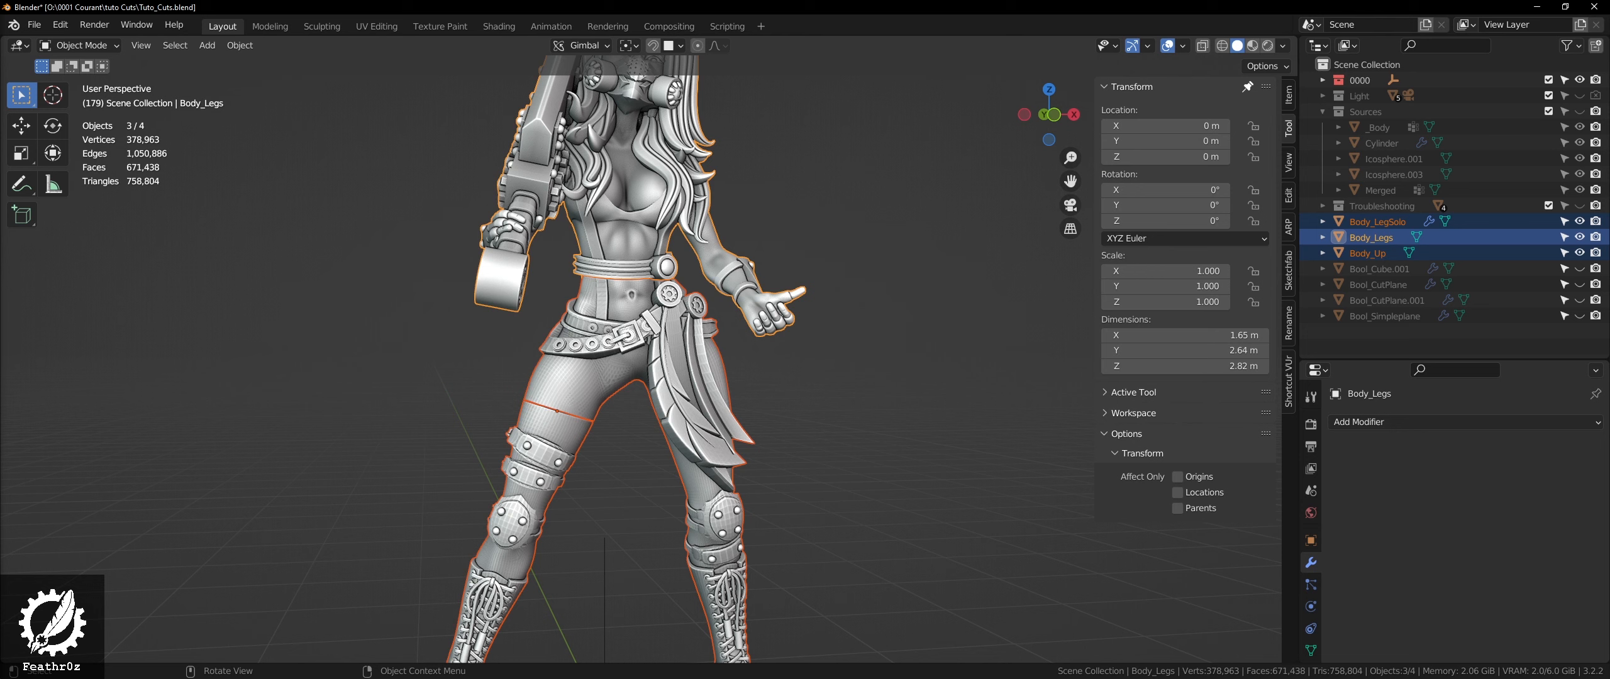
- Select the three exported body STL files in File Explorer and import them into Autodesk Netfabb with automatic Extended repair
key(alt+Tab)
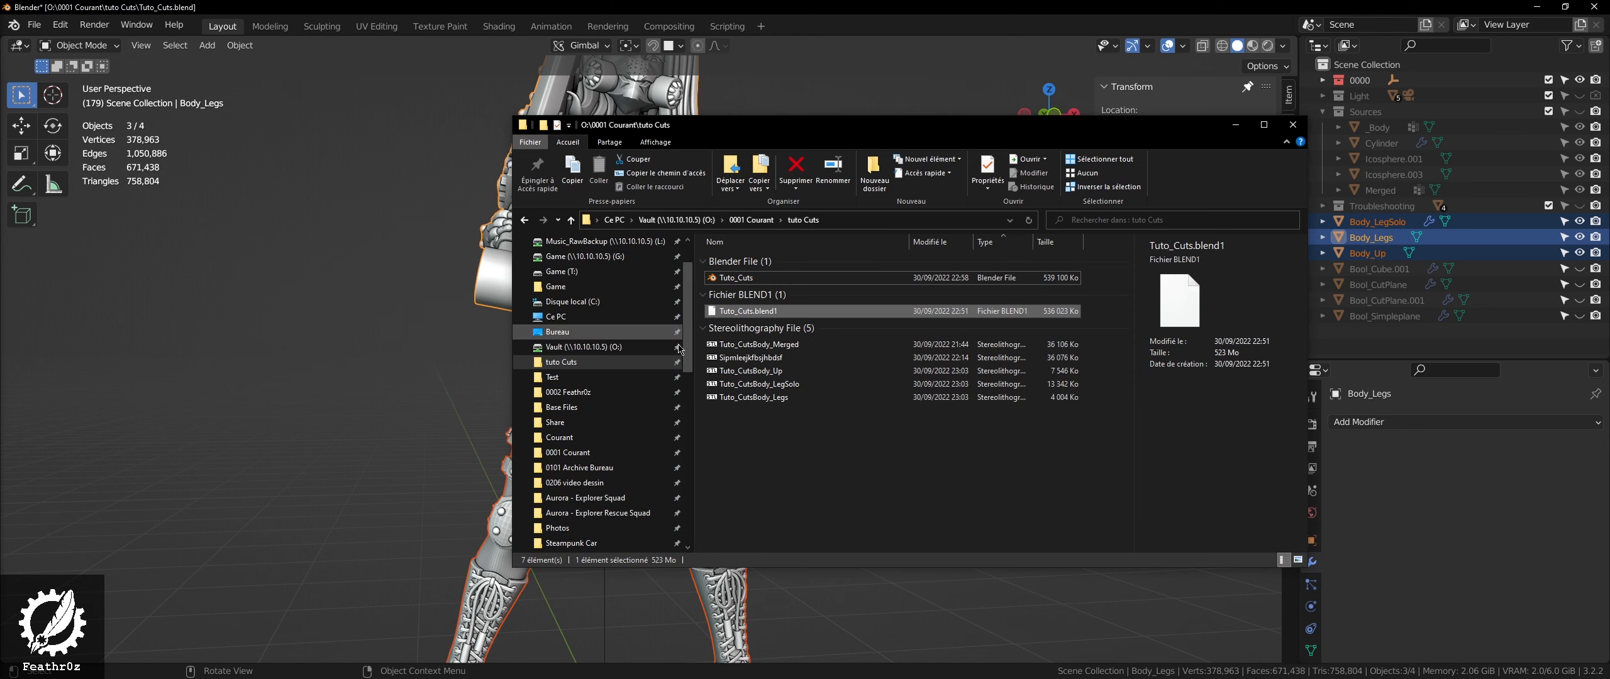
drag(780, 455, 778, 368)
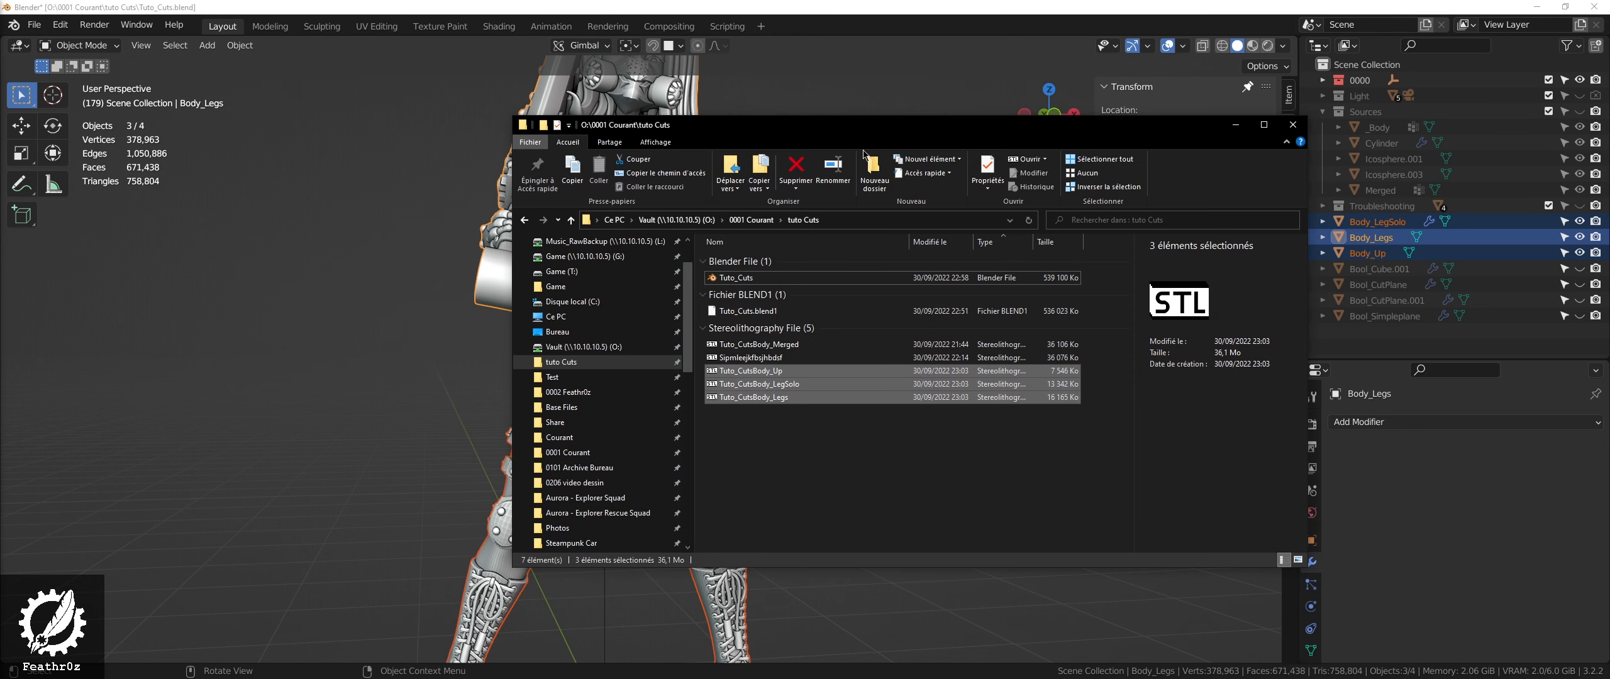
drag(868, 142, 1609, 566)
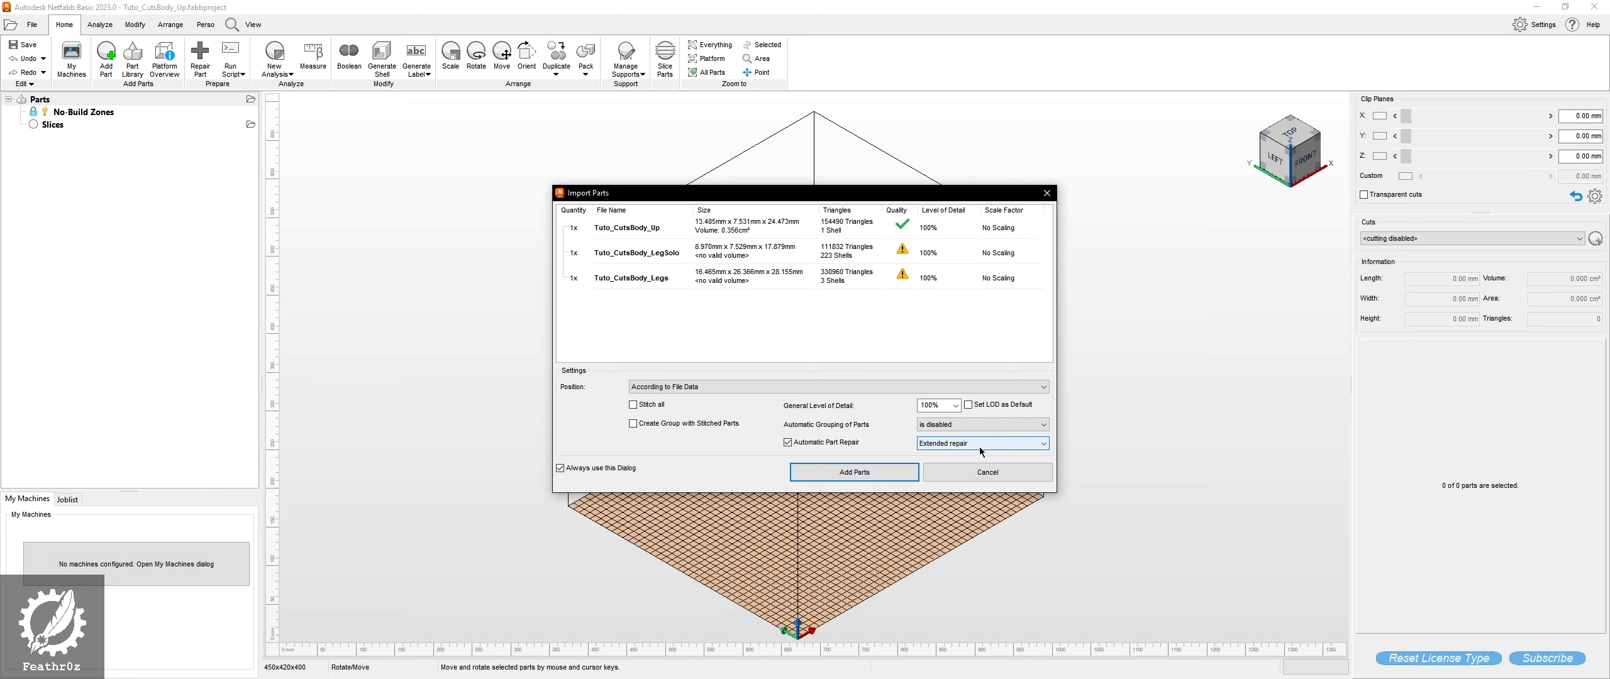
click(827, 475)
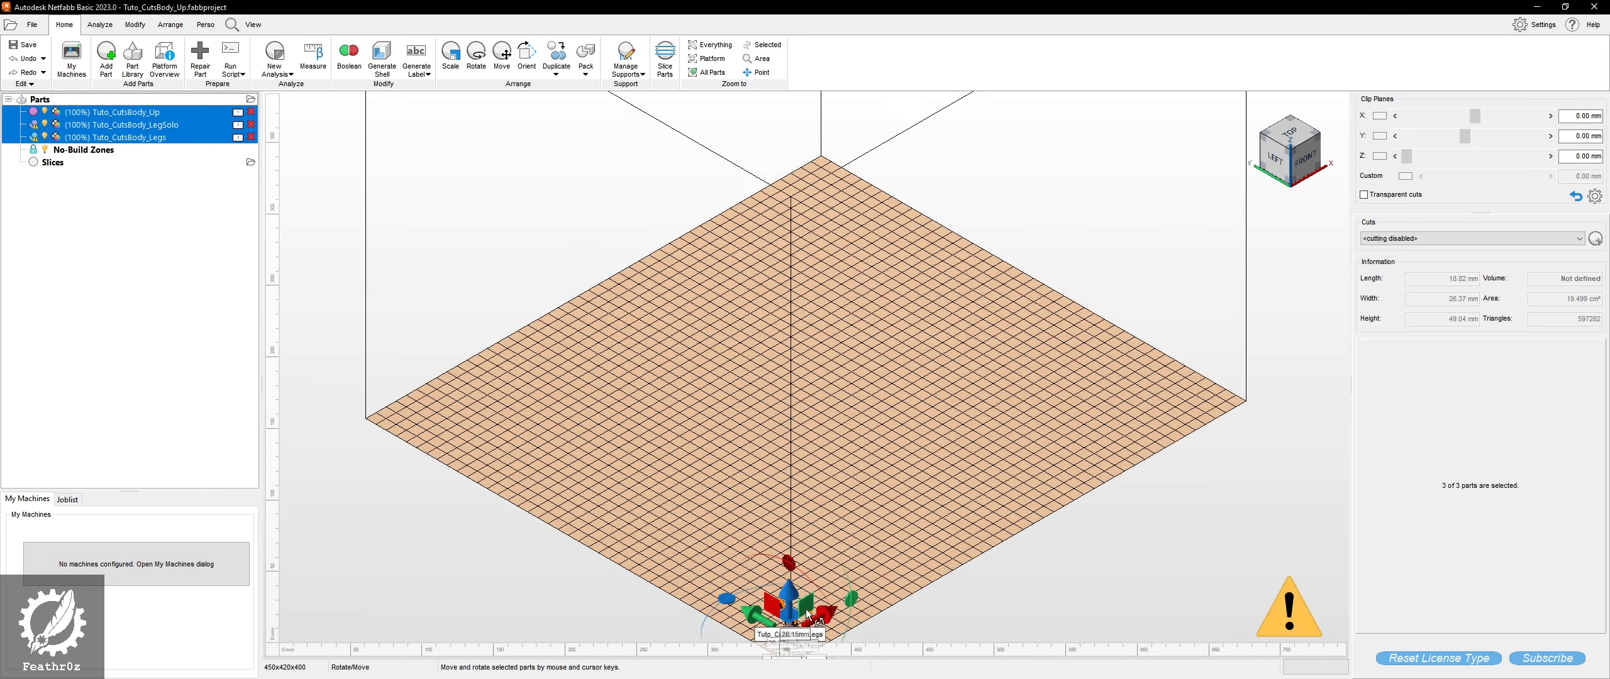
- Examine the imported figure up close from the front, checking the upper body part, and clear the selection
right_drag(867, 568, 849, 420)
scroll(855, 517, up, 8)
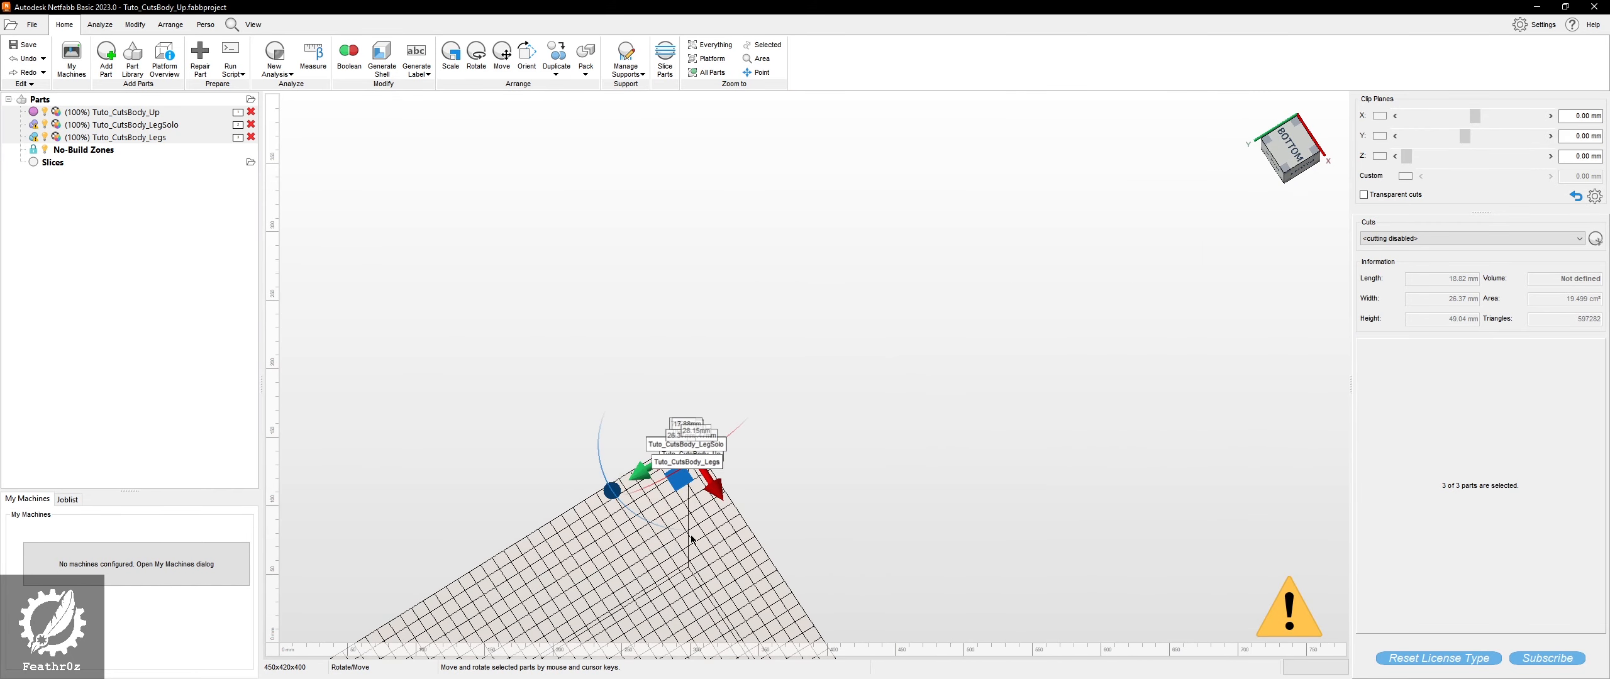
right_drag(697, 475, 715, 564)
scroll(739, 277, up, 8)
click(739, 277)
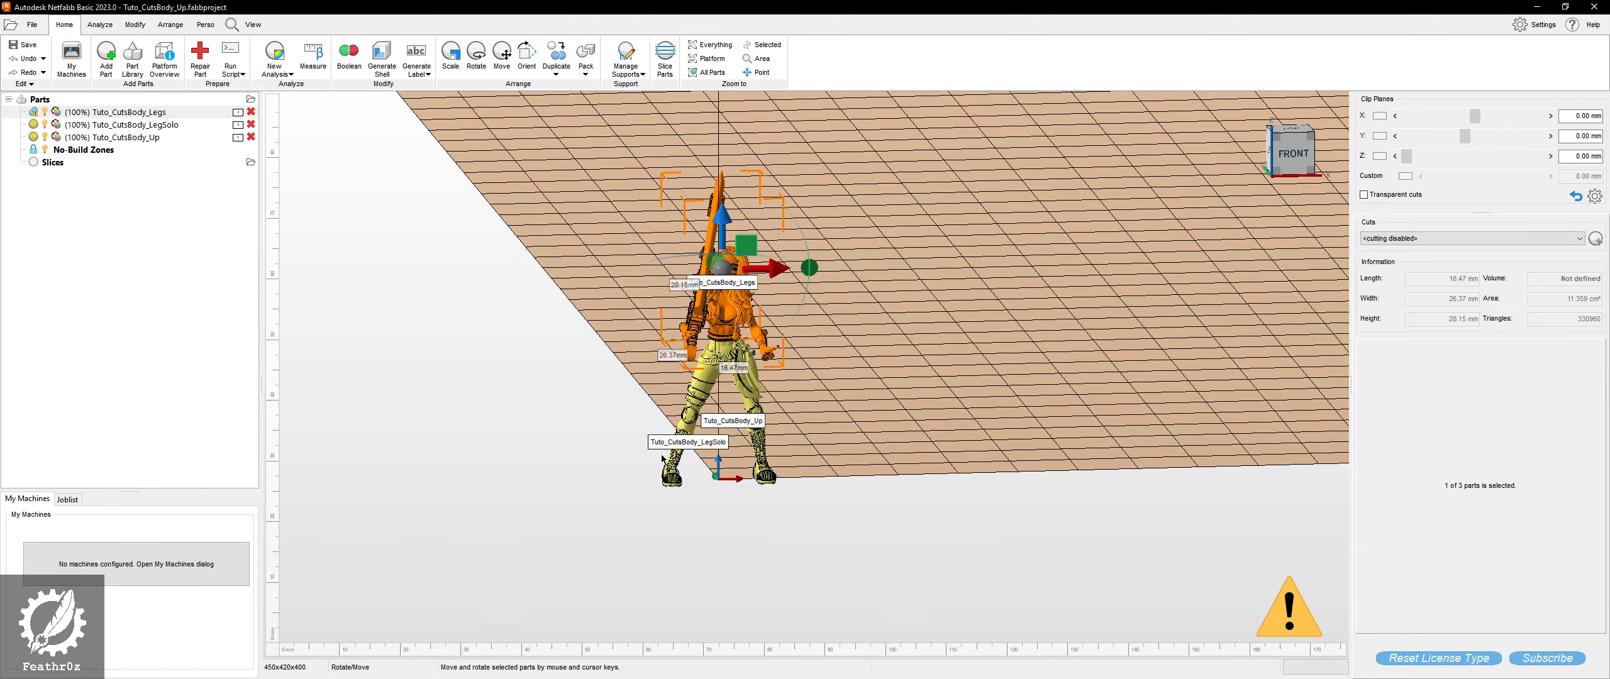
scroll(739, 276, up, 2)
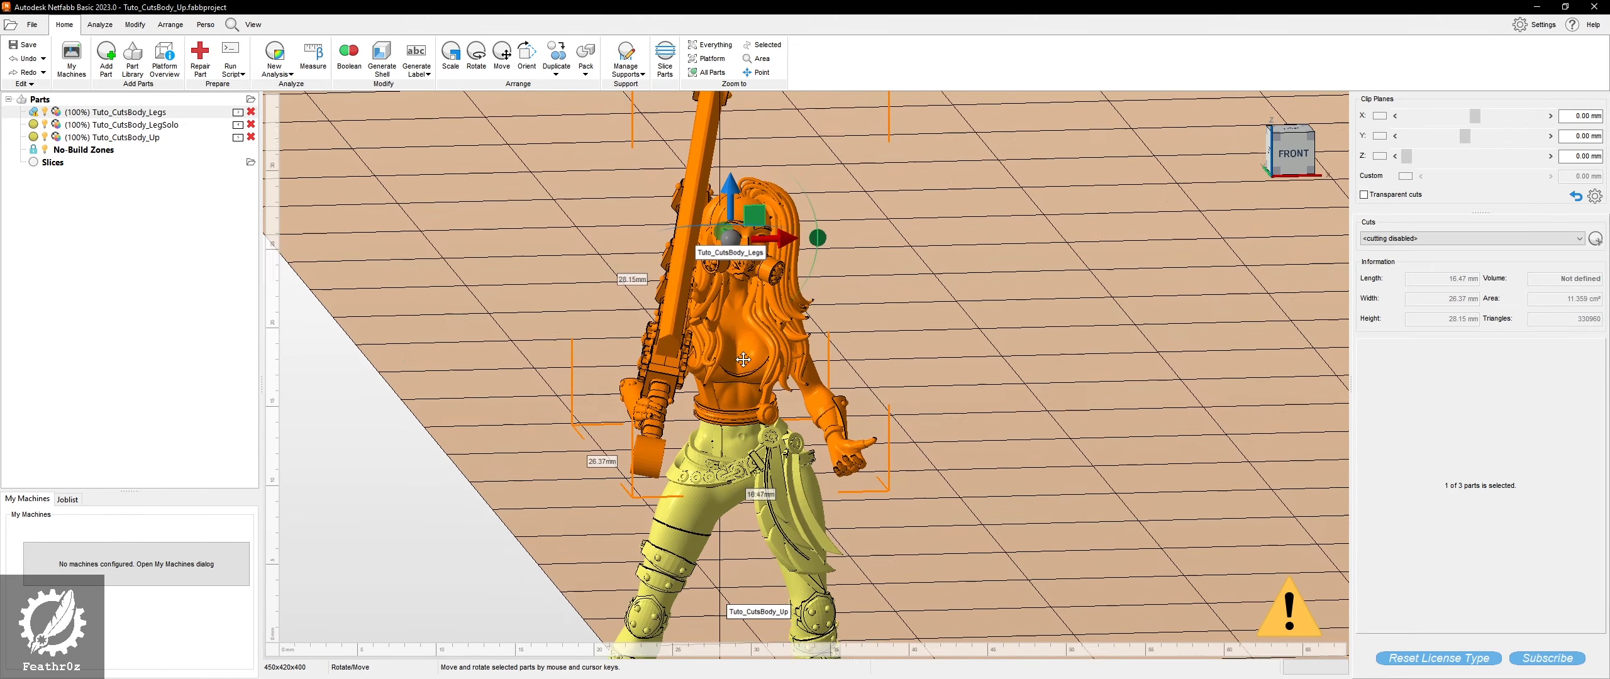
scroll(731, 574, up, 1)
right_drag(728, 374, 872, 343)
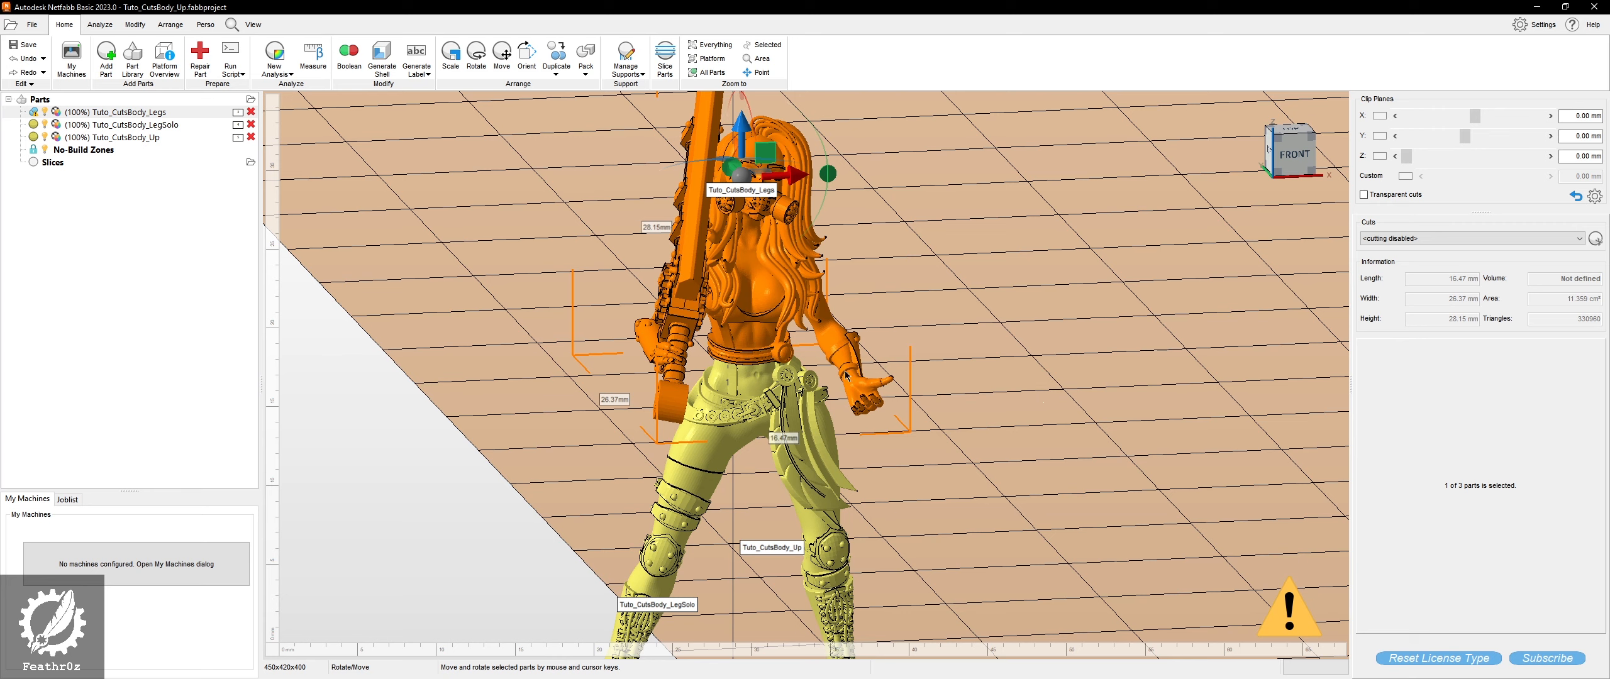
click(1010, 327)
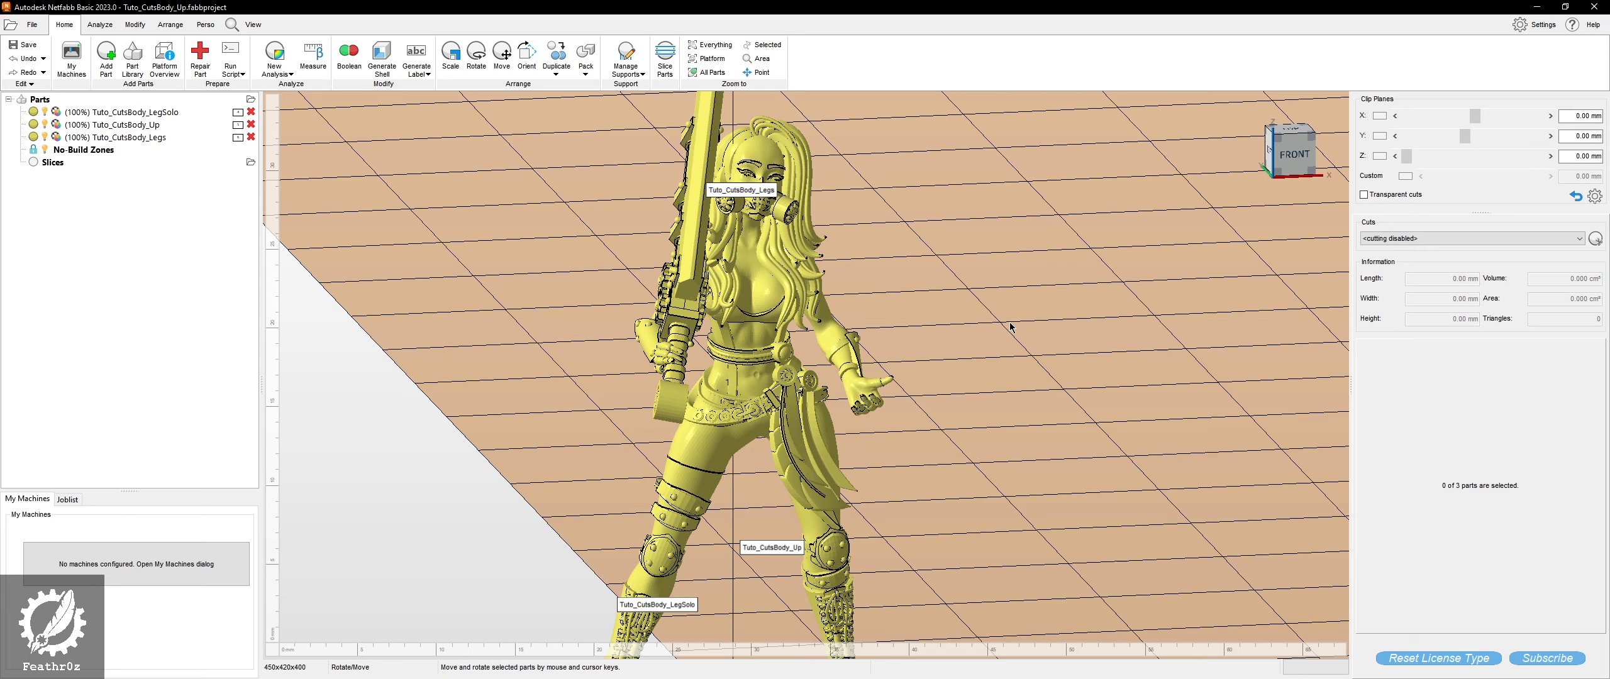
- Select all three body parts and export them as STL with Output Type set to Original Part Names with Loading List, overwriting the existing files
click(683, 496)
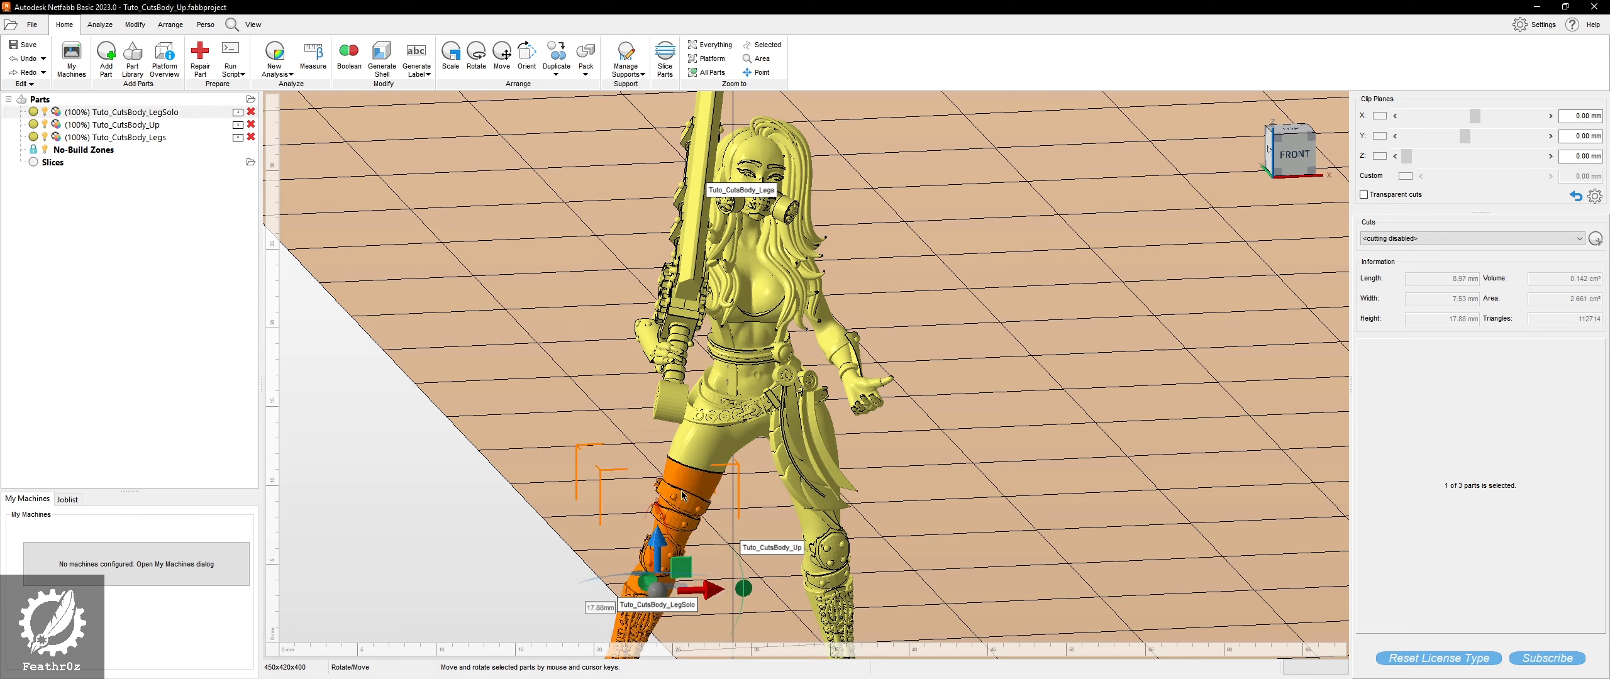
ctrl+click(724, 440)
mouse_move(1059, 409)
right_down()
mouse_move(1046, 348)
mouse_move(1018, 395)
mouse_move(1056, 406)
right_up()
ctrl+click(736, 290)
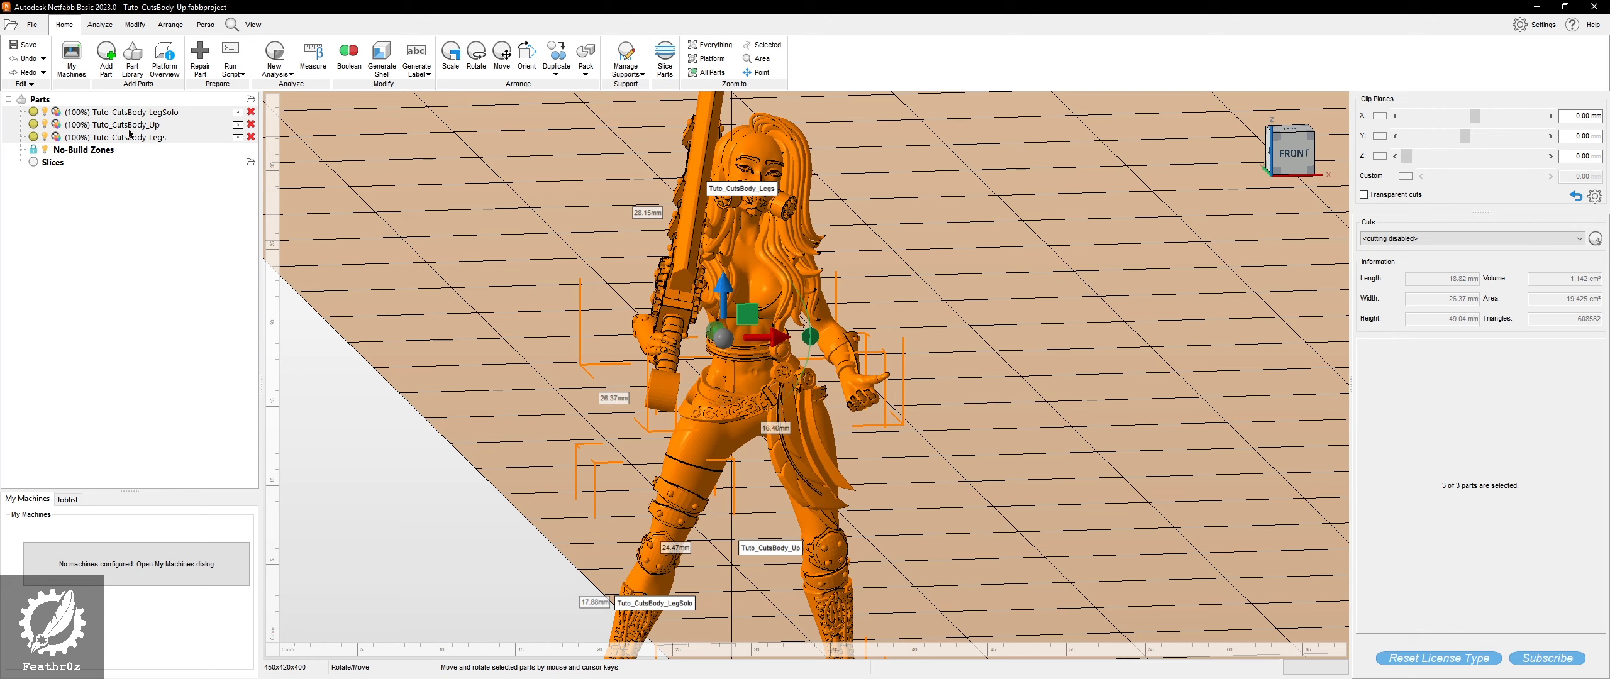
right_click(765, 271)
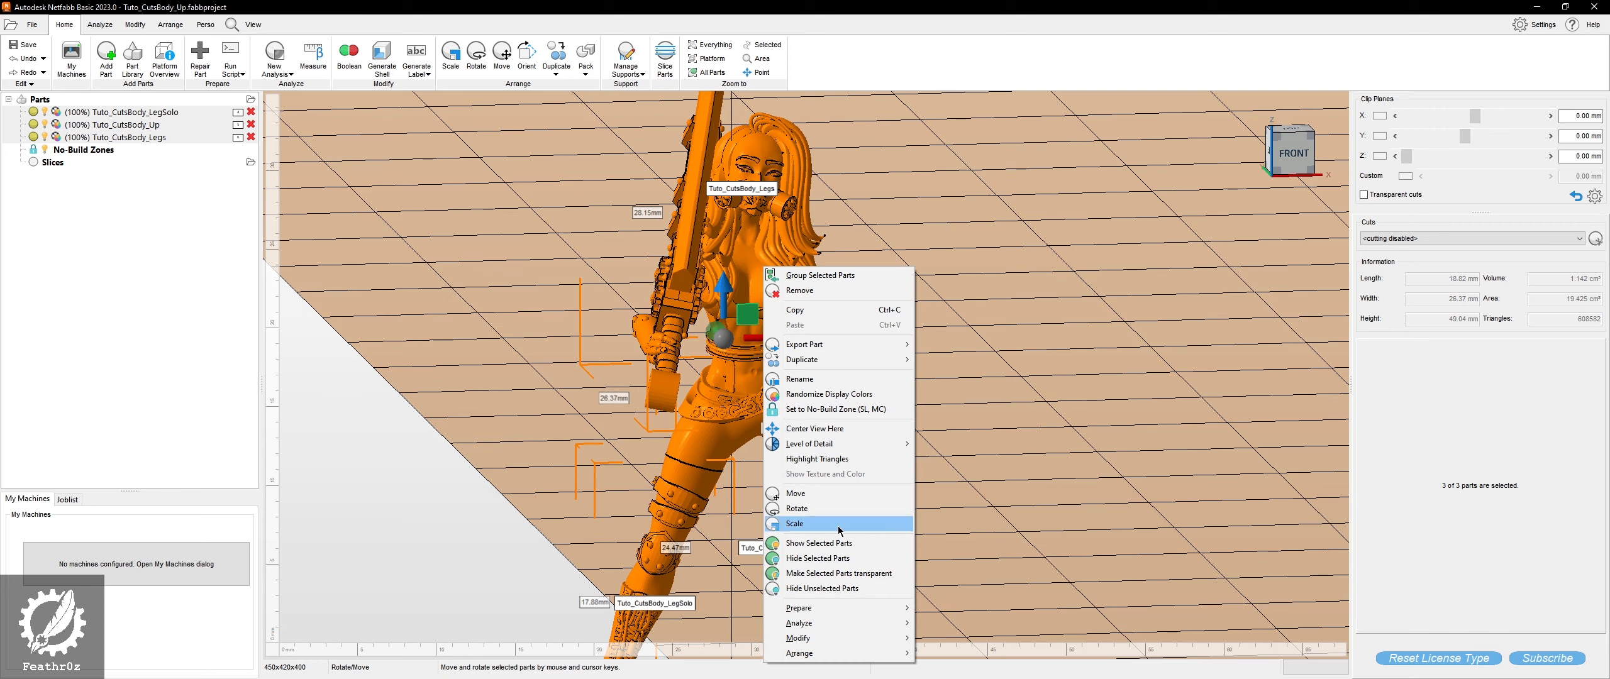
mouse_move(888, 346)
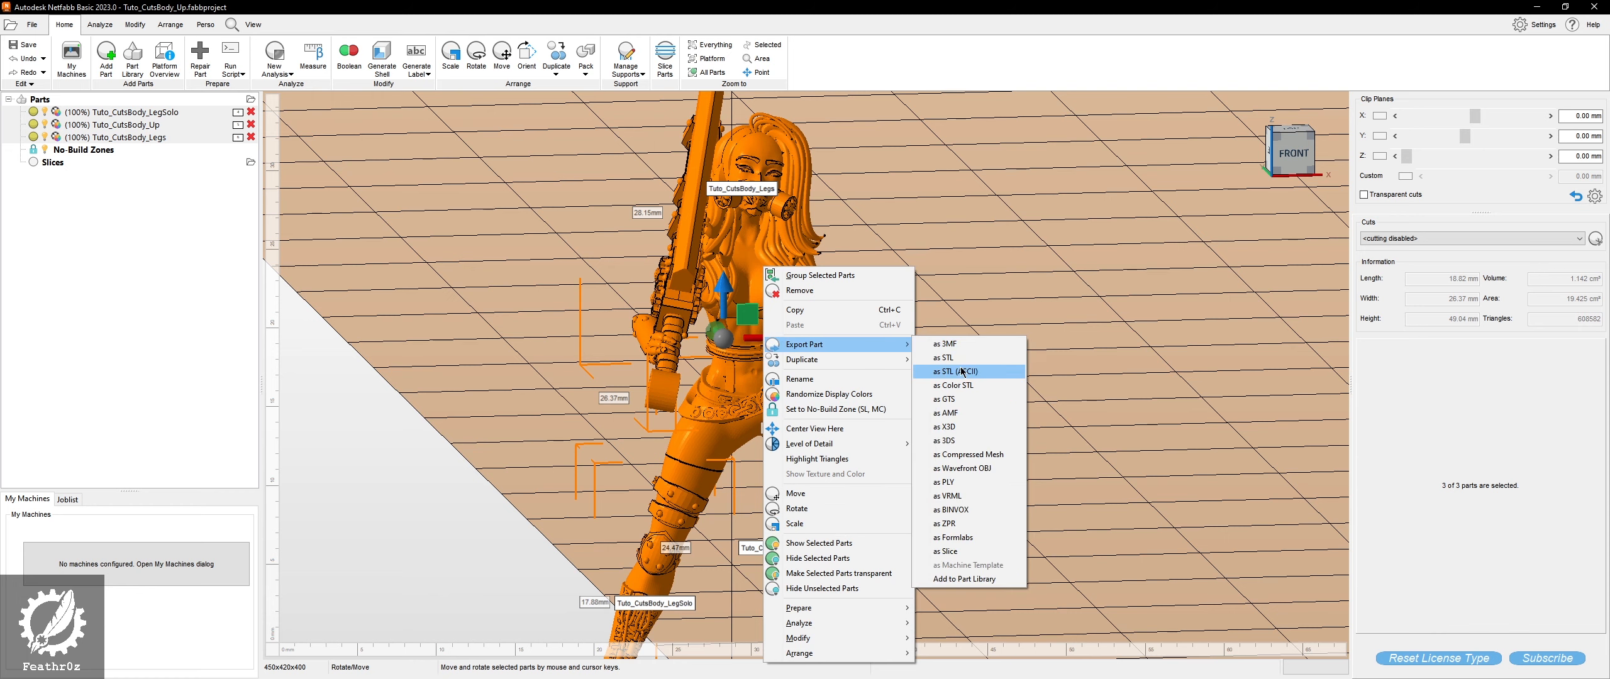
click(972, 363)
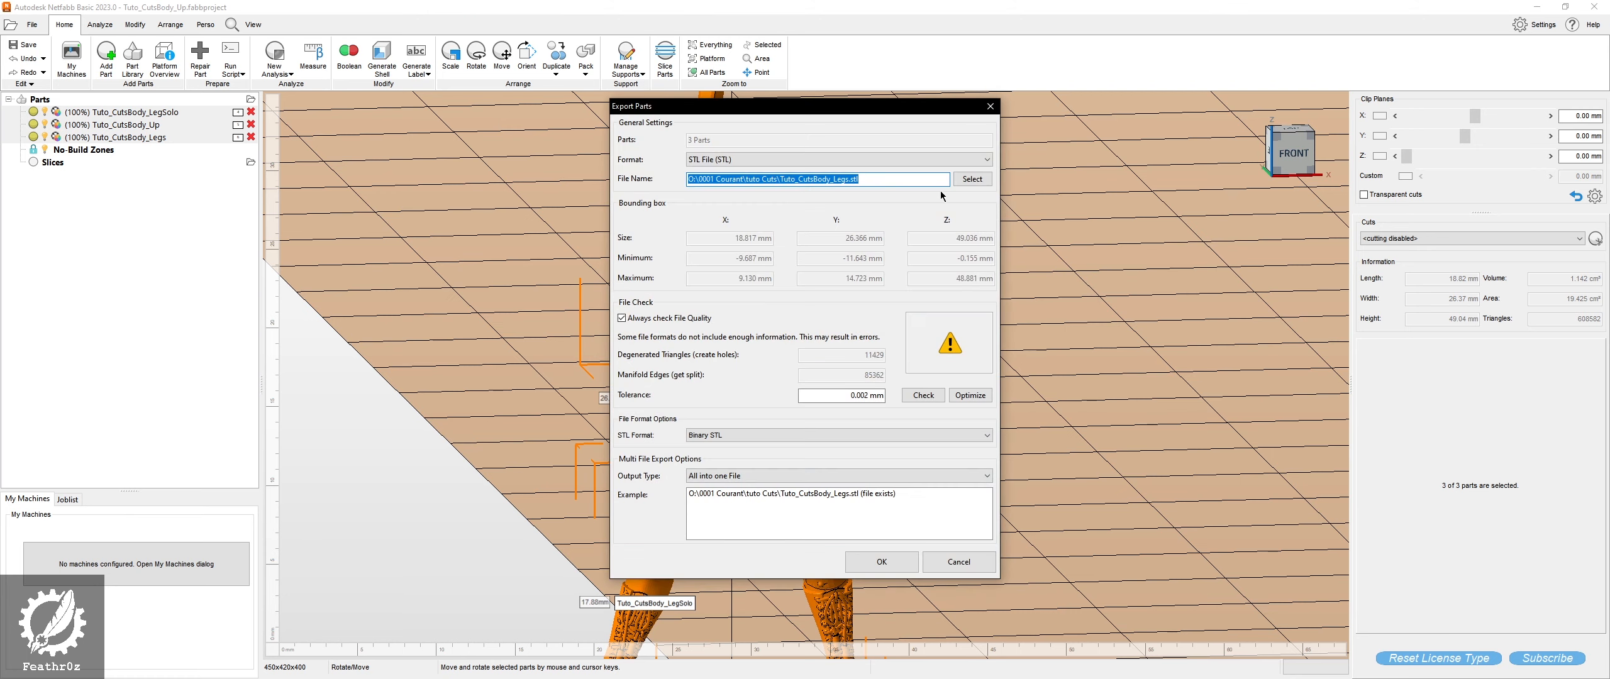
click(829, 477)
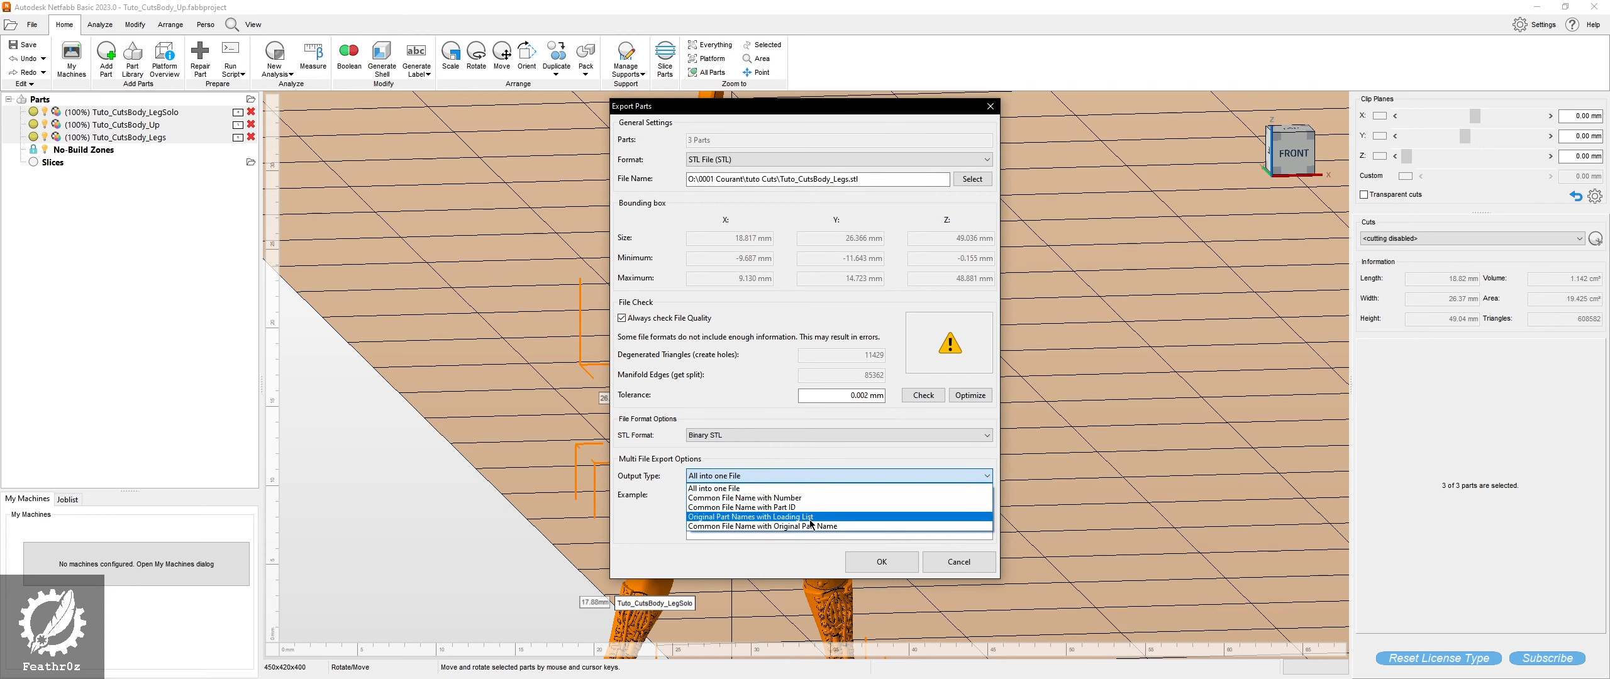
click(811, 518)
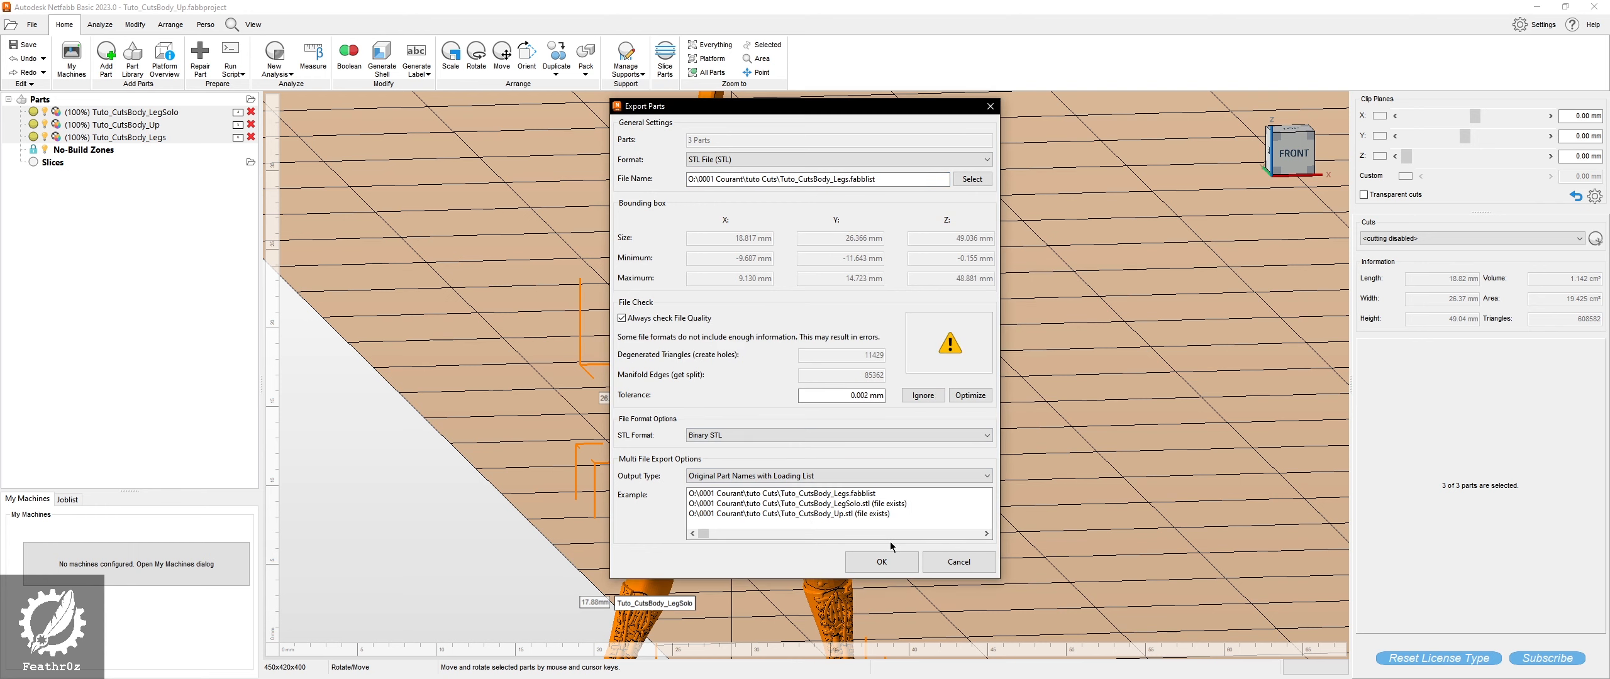
click(882, 565)
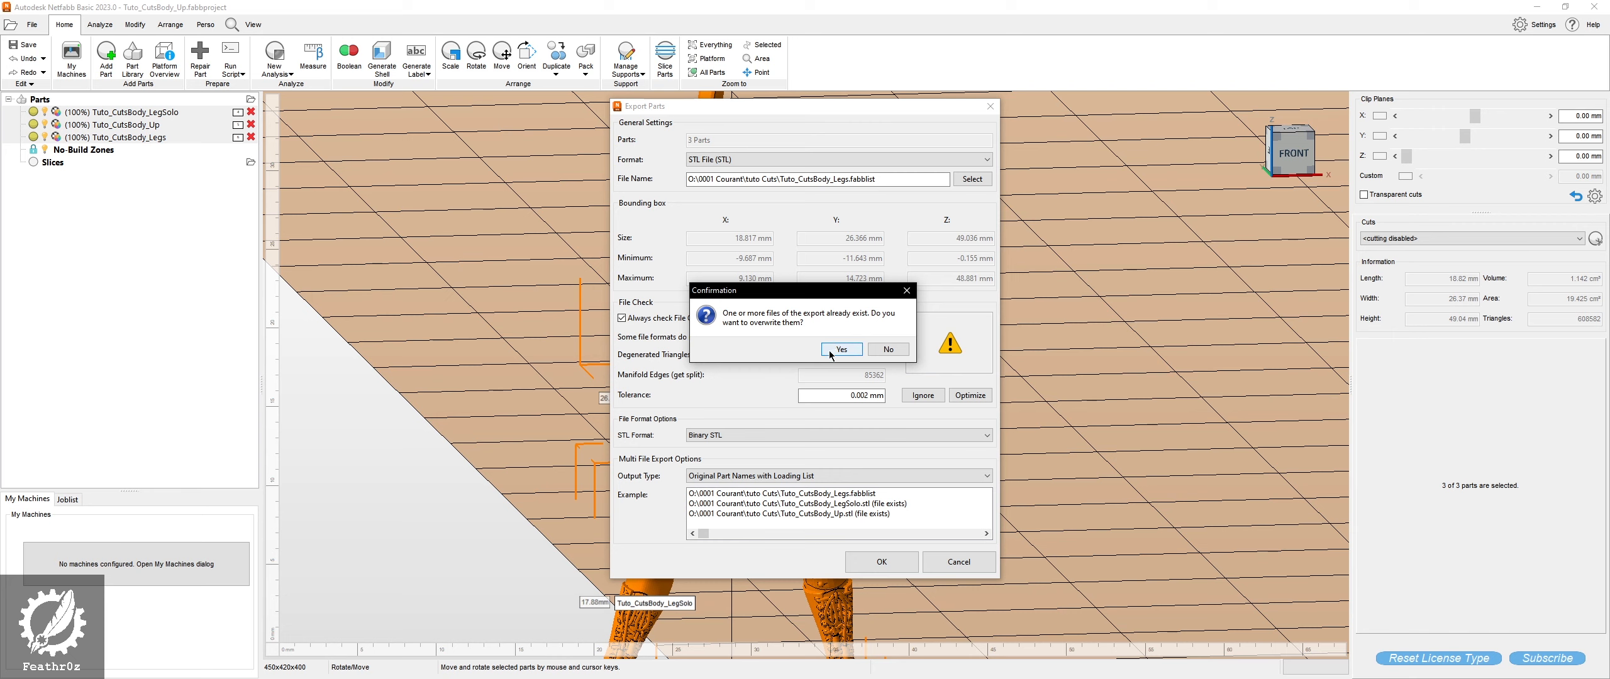
click(833, 350)
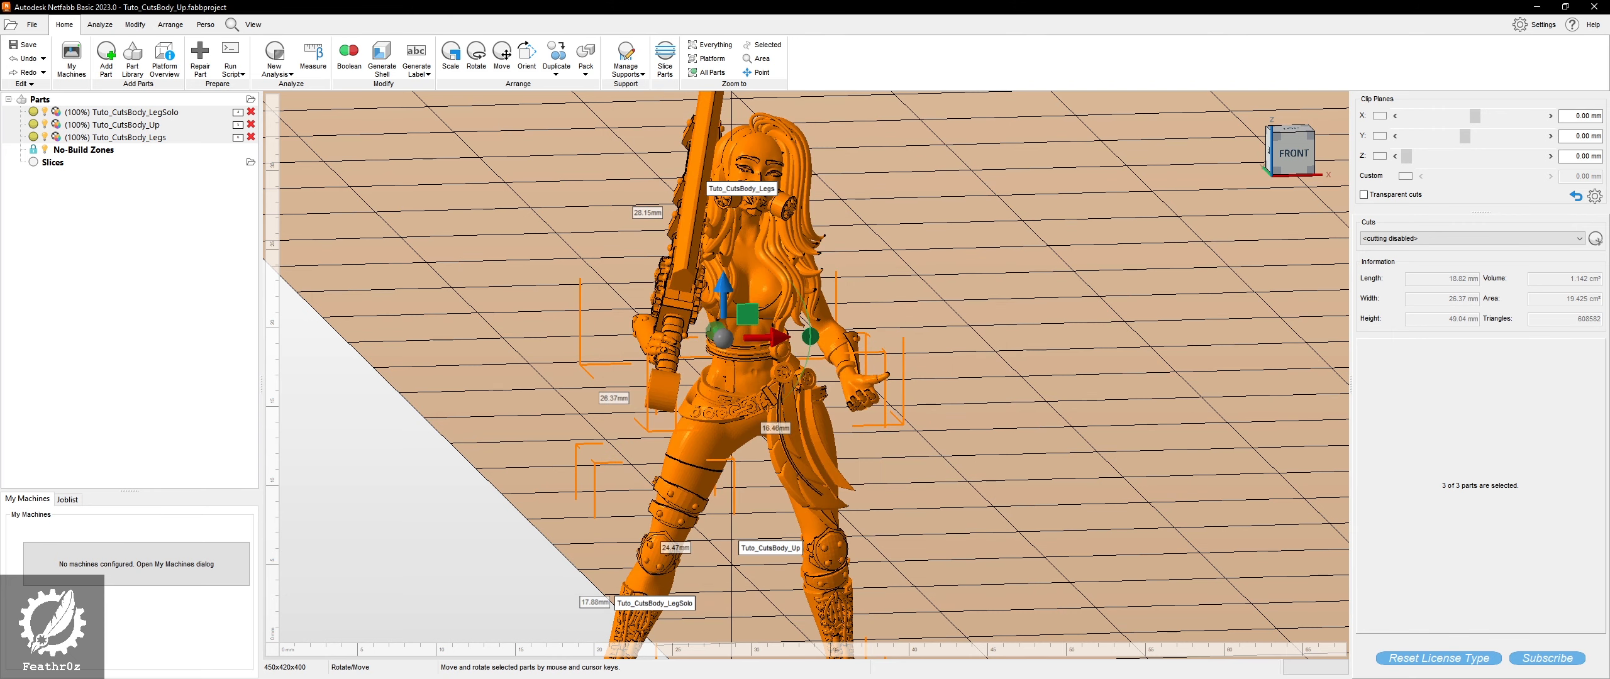